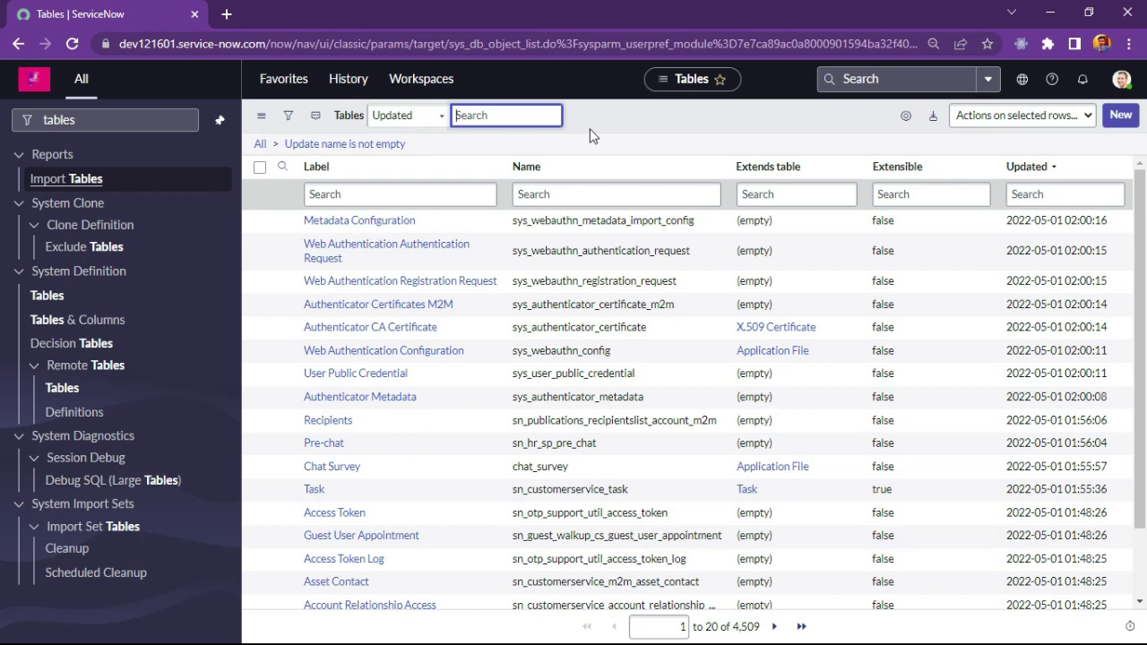
Step: Filter the tables list for names starting with u_, and remove that name filter again
scroll(619, 204, down, 2)
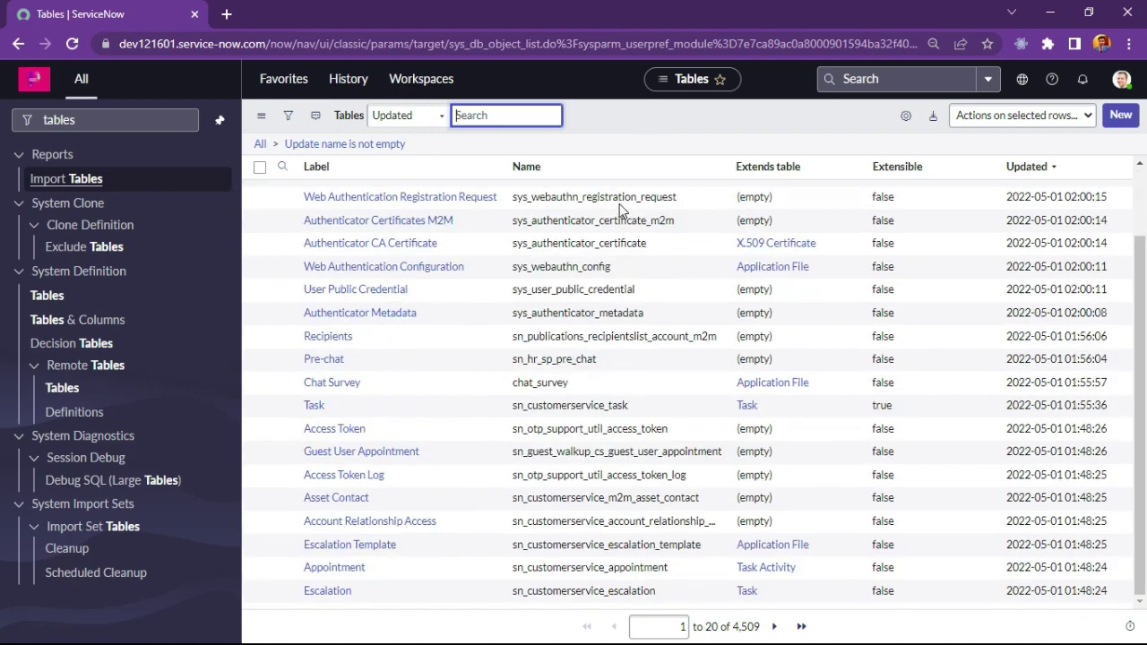
scroll(619, 203, up, 2)
click(607, 195)
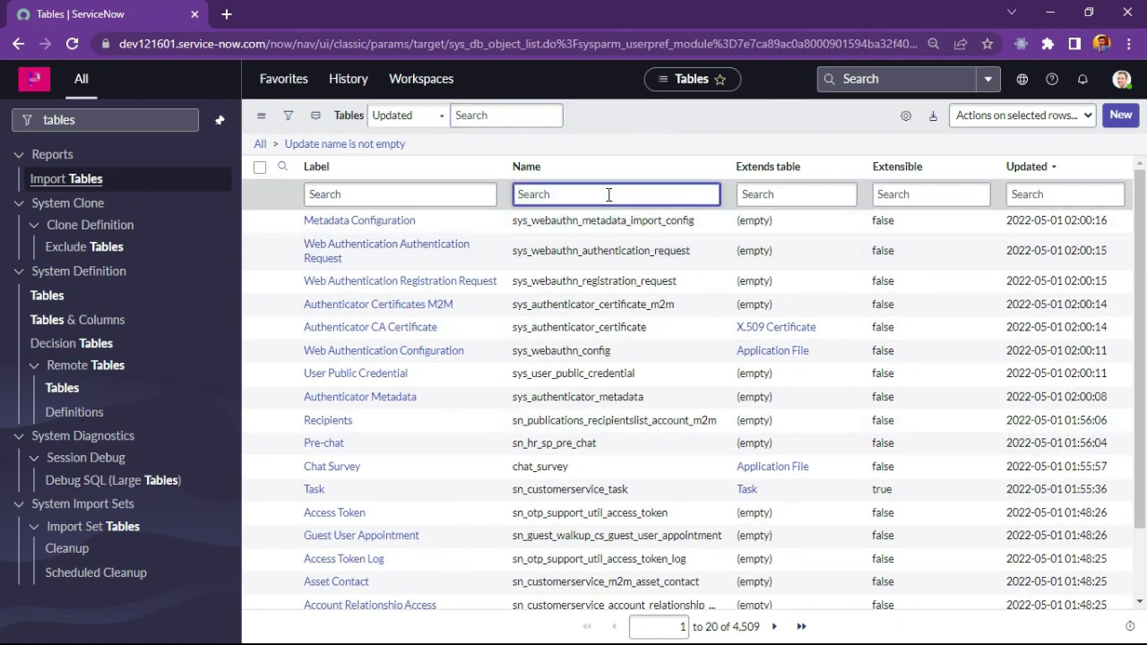
text(u_)
key(Return)
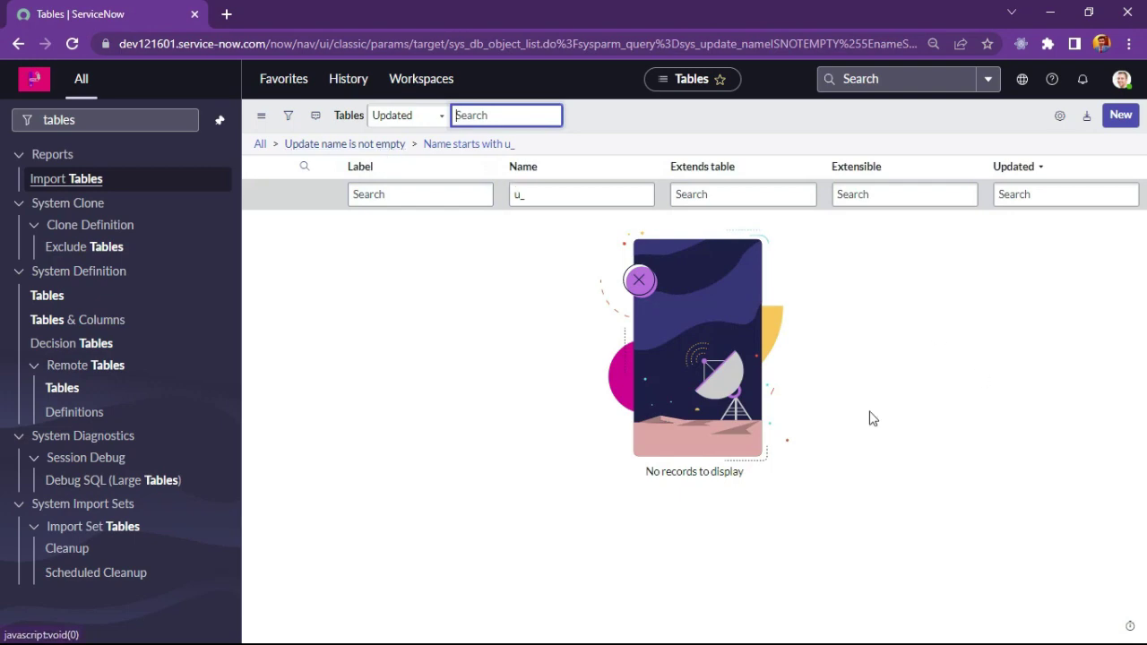
click(399, 147)
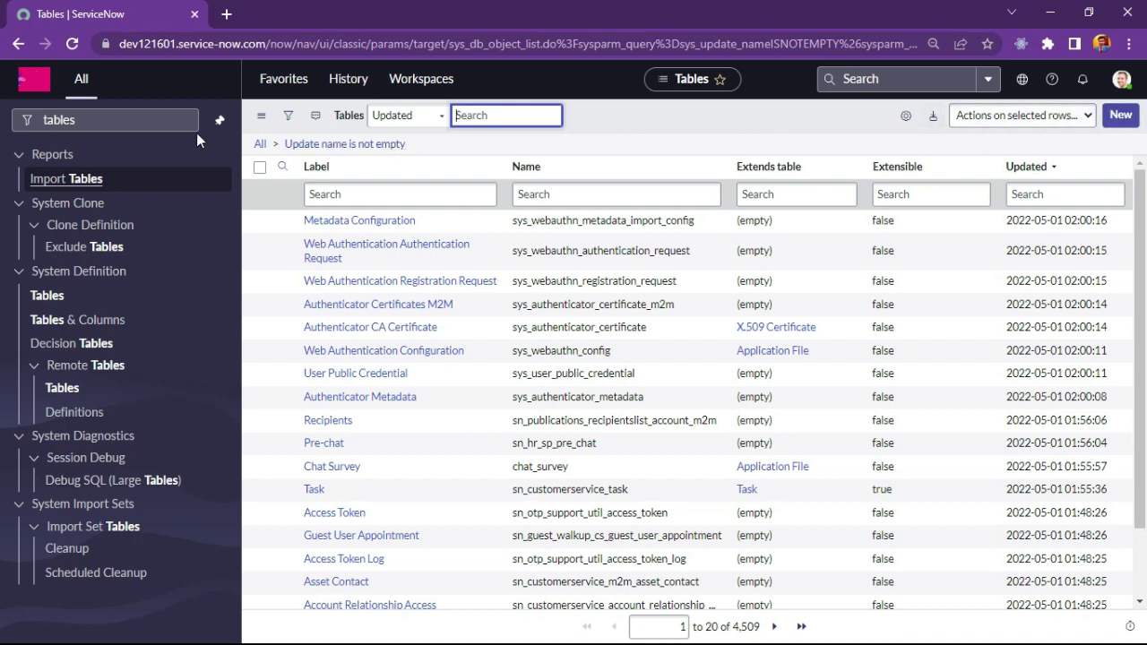
Step: Start a new table record with the label Demo Table 1 and the name u_demo_table_1
click(1122, 116)
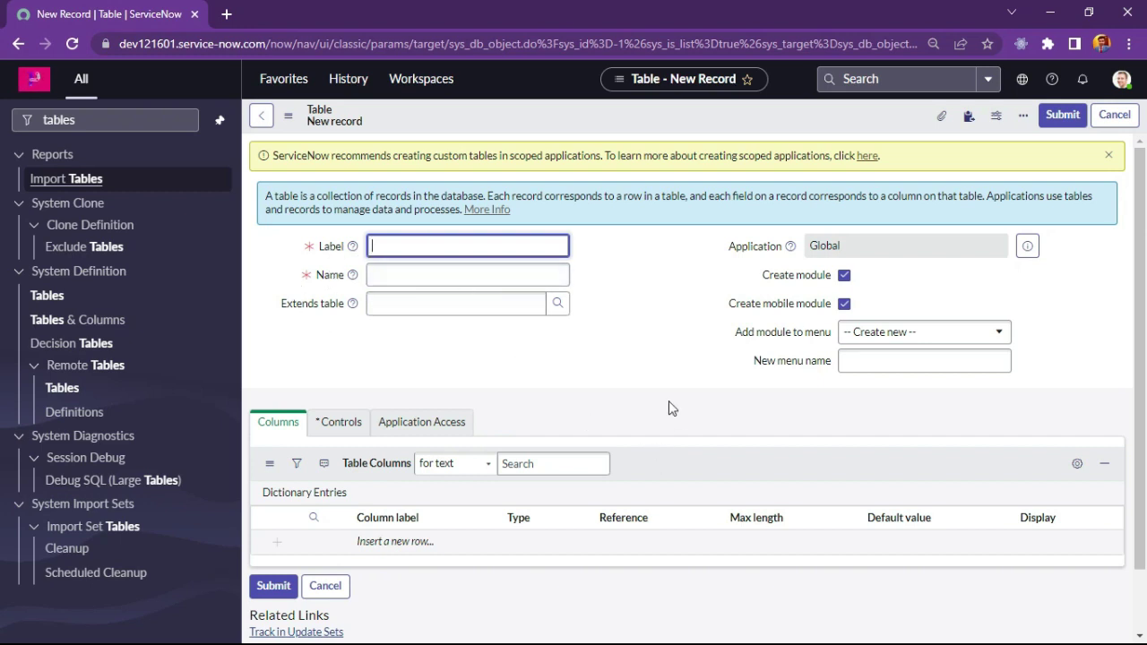
text(emo Table 1)
click(512, 275)
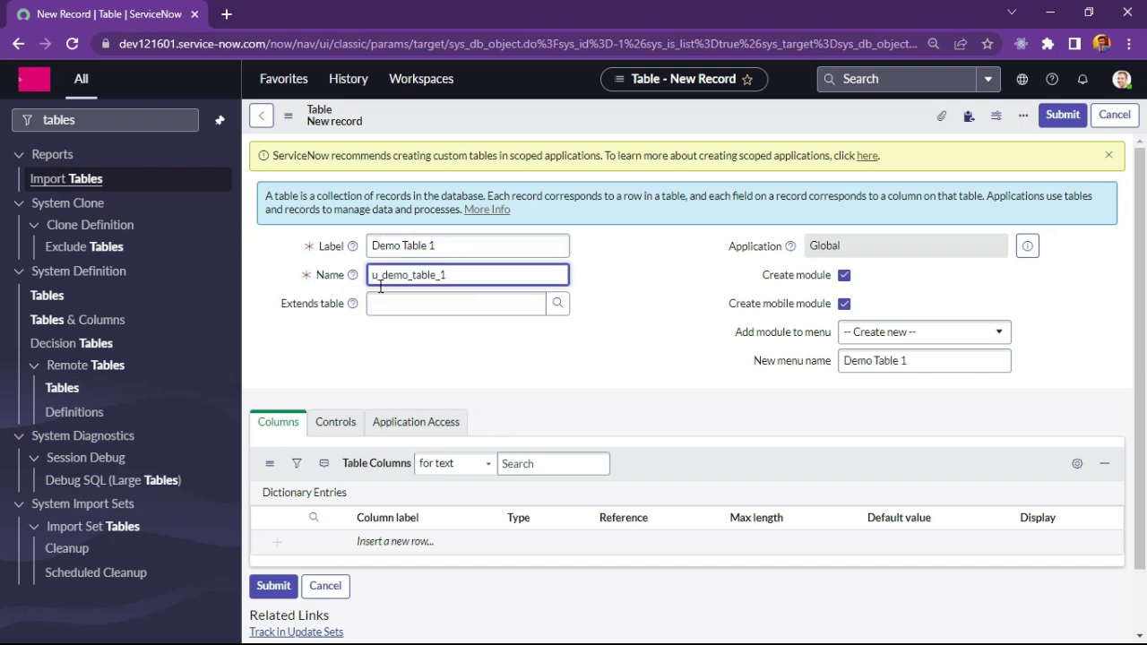
click(448, 276)
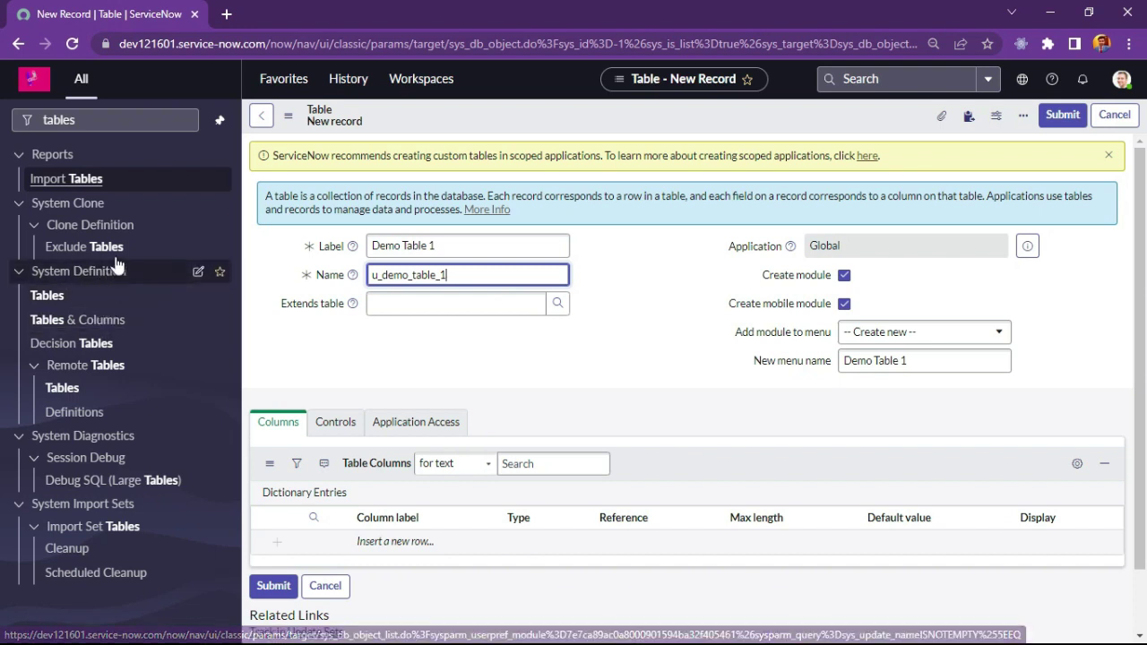
Step: Look through the menus available for the table's module, keeping the create-new option, and check the new menu name against the label
click(862, 332)
click(865, 335)
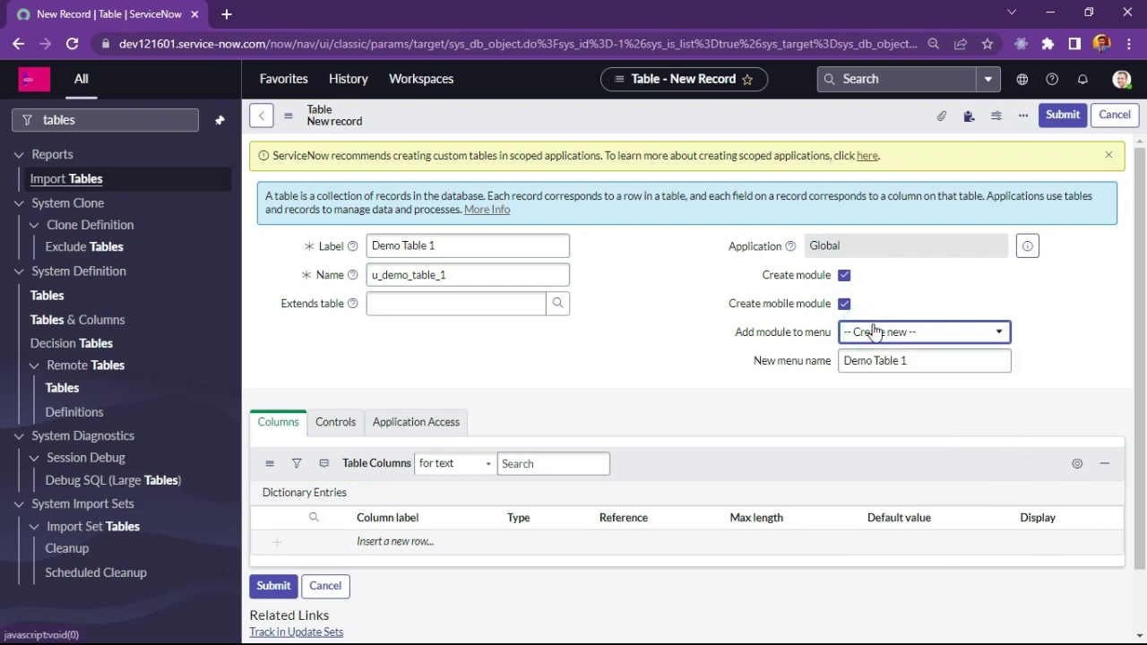
click(867, 332)
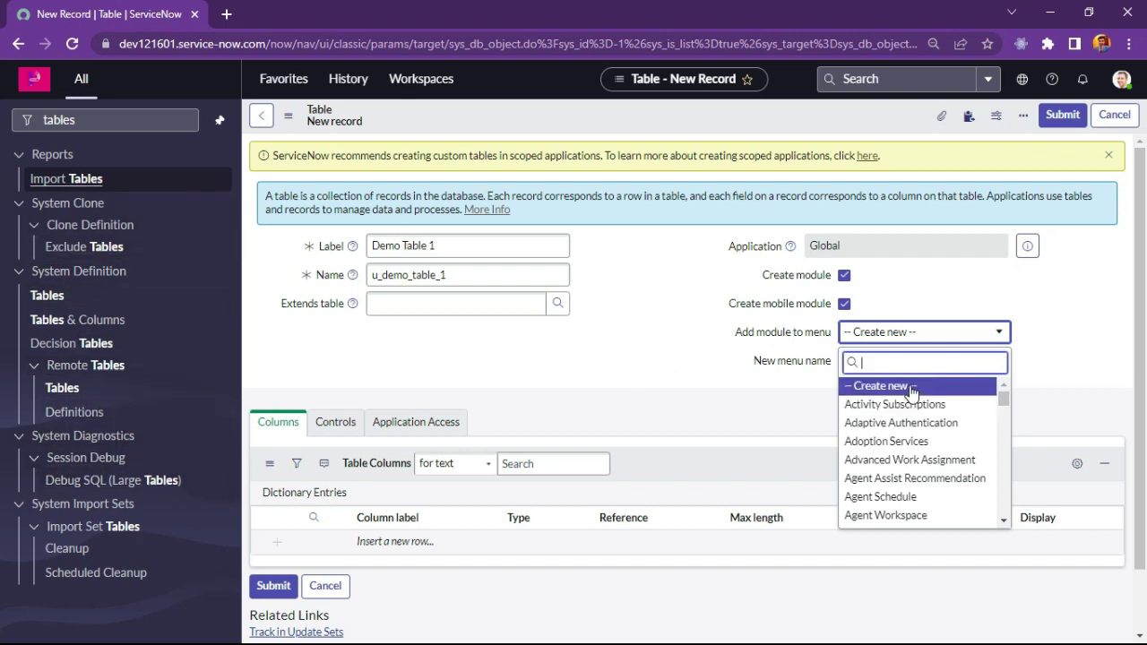
scroll(903, 473, down, 5)
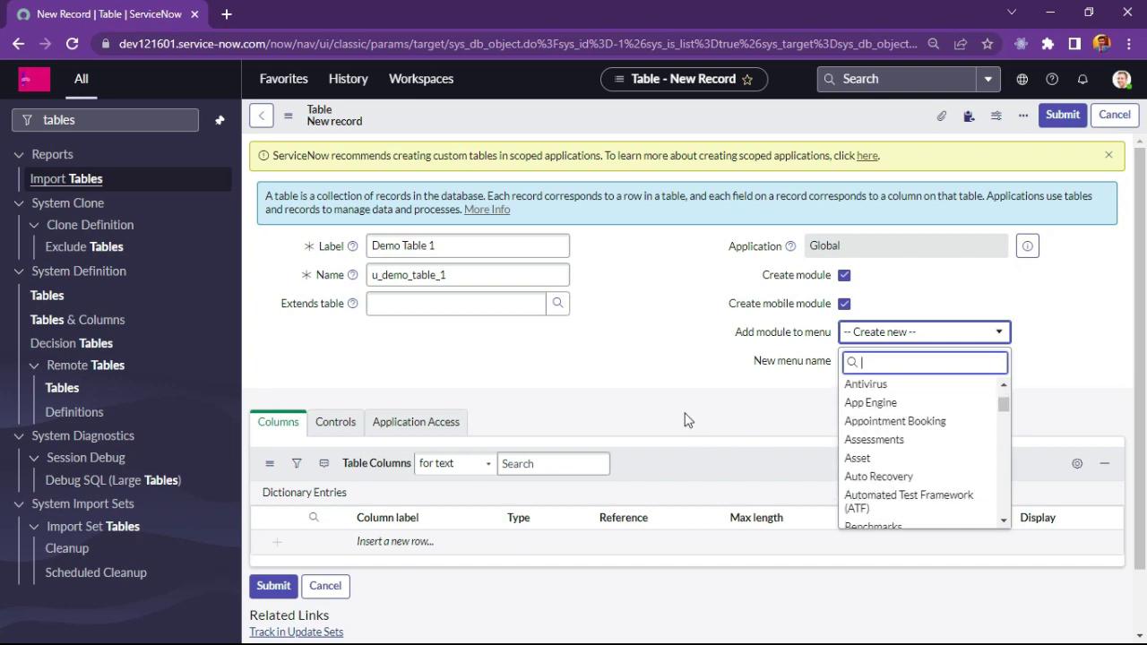
click(684, 413)
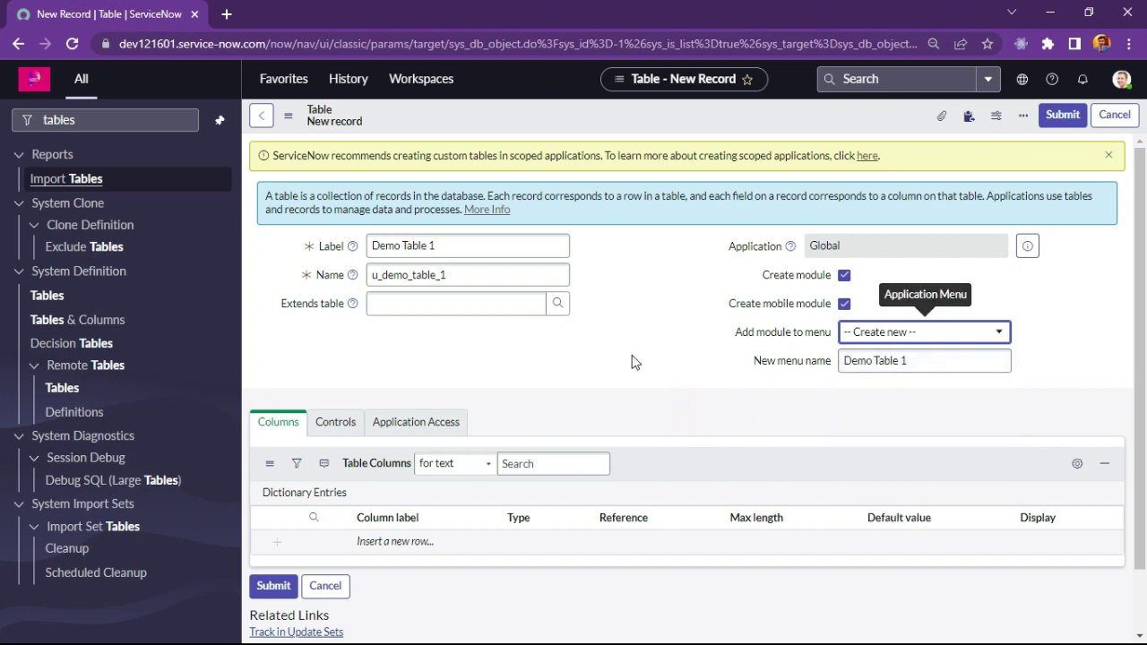
click(935, 361)
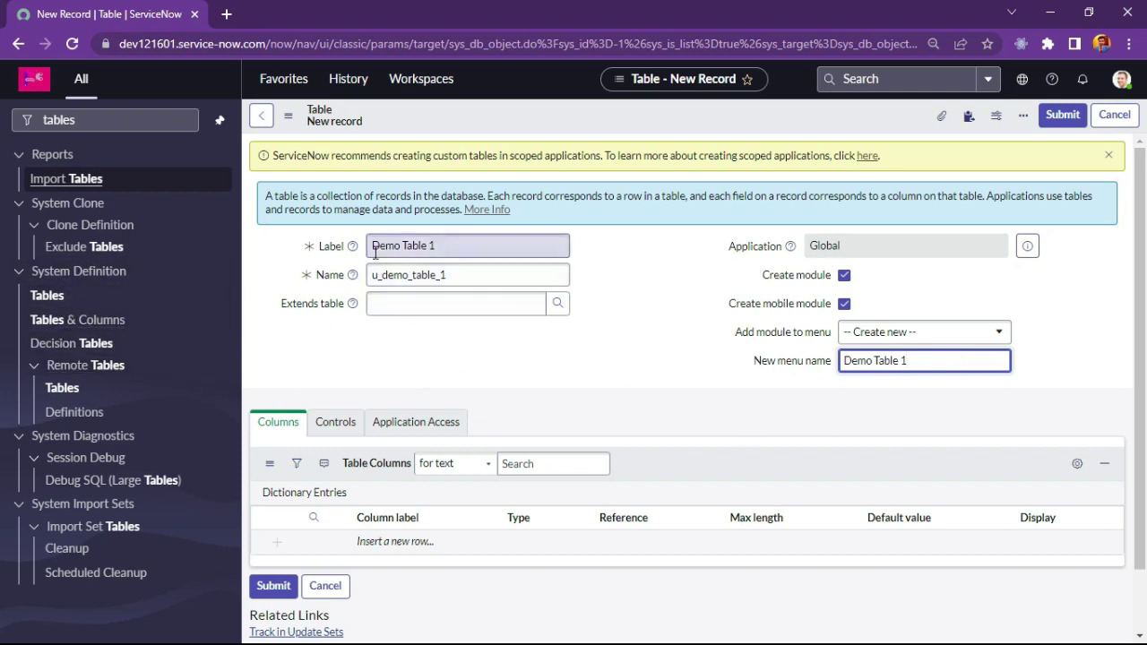
click(451, 248)
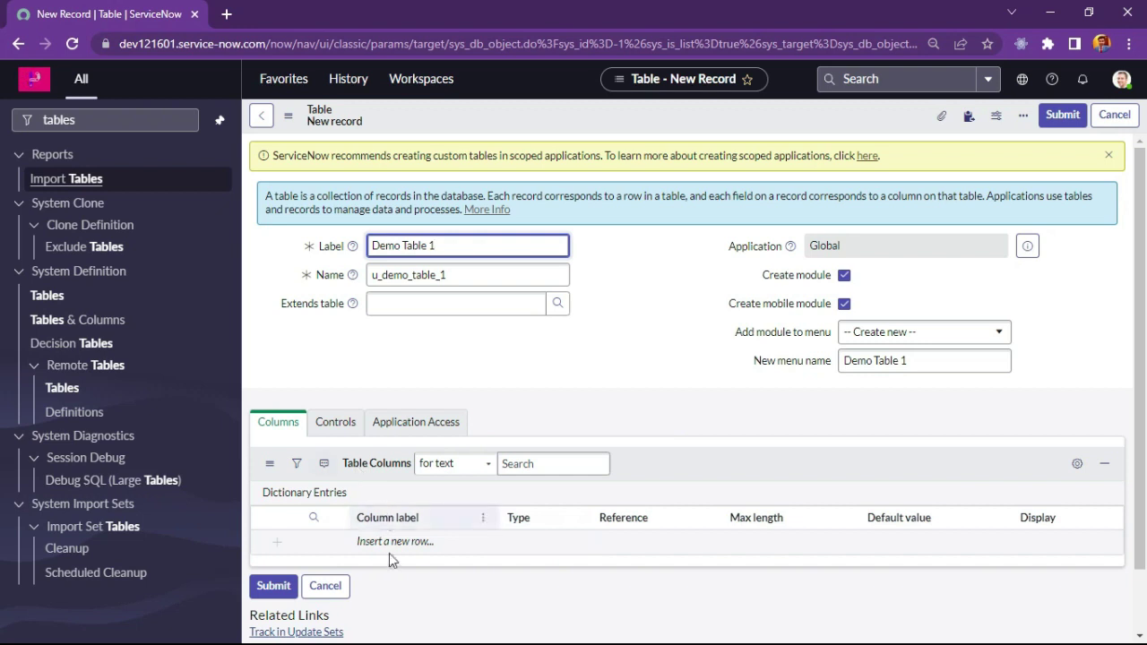
Step: Make the table extensible and enable its live feed in the table's control settings
scroll(394, 556, down, 2)
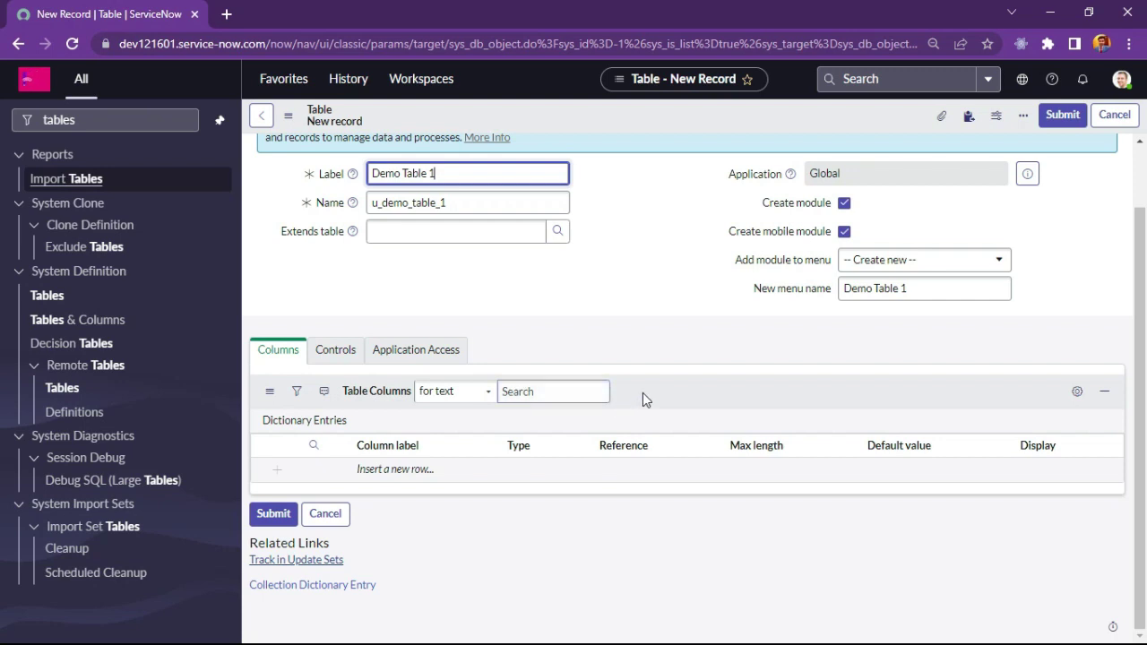
click(335, 350)
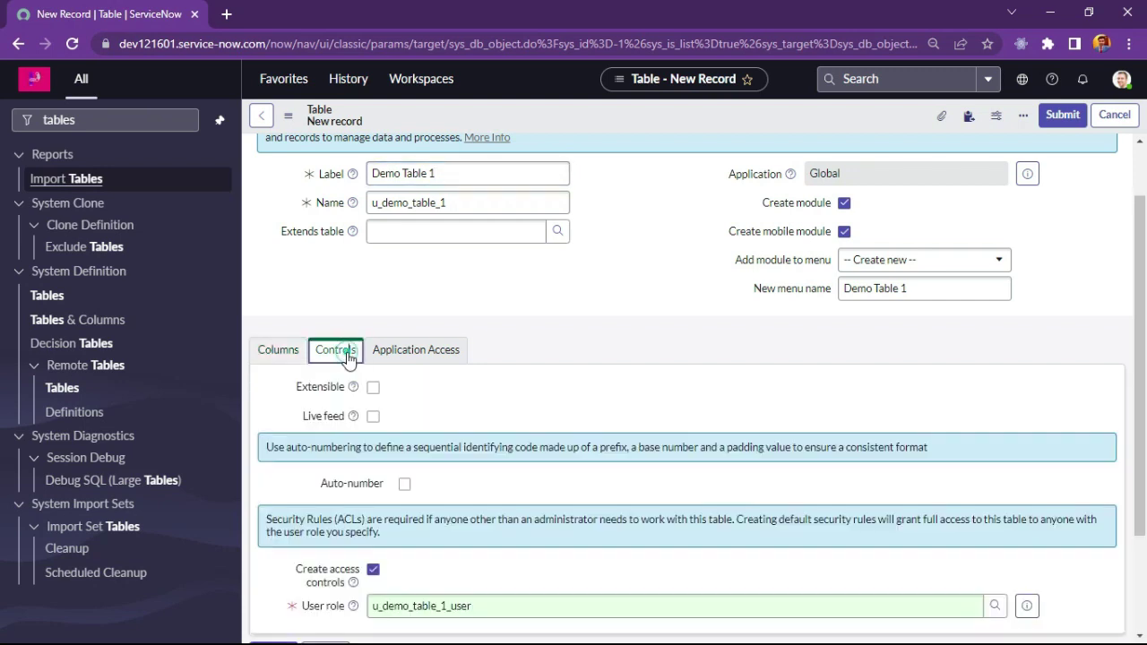
scroll(548, 403, down, 3)
scroll(509, 332, up, 2)
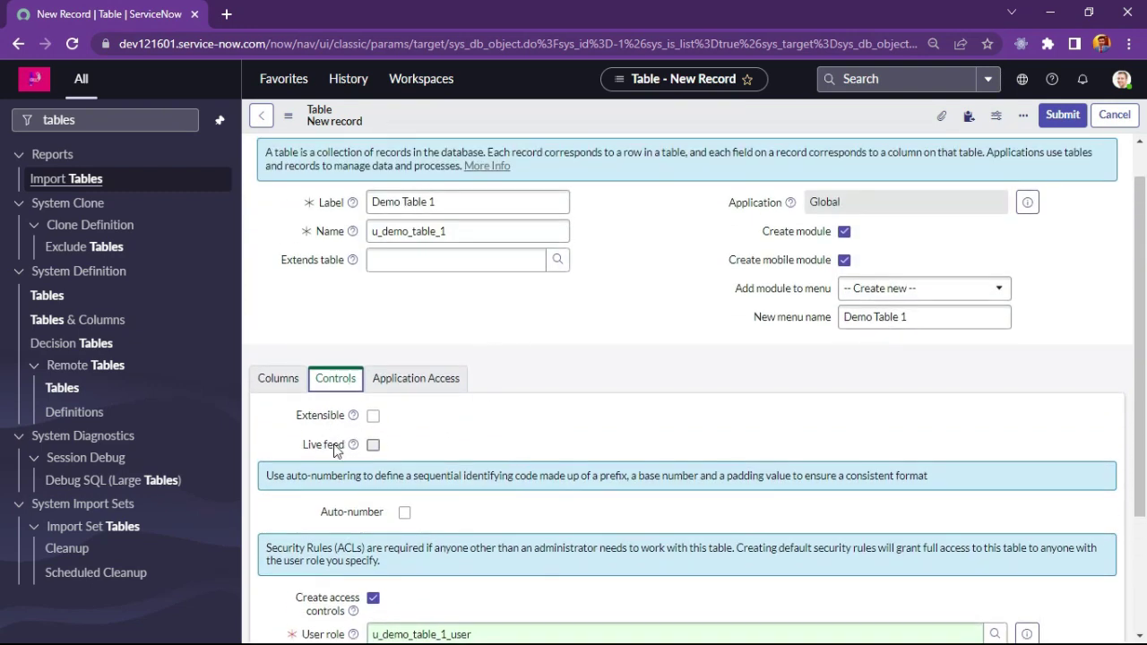
click(374, 416)
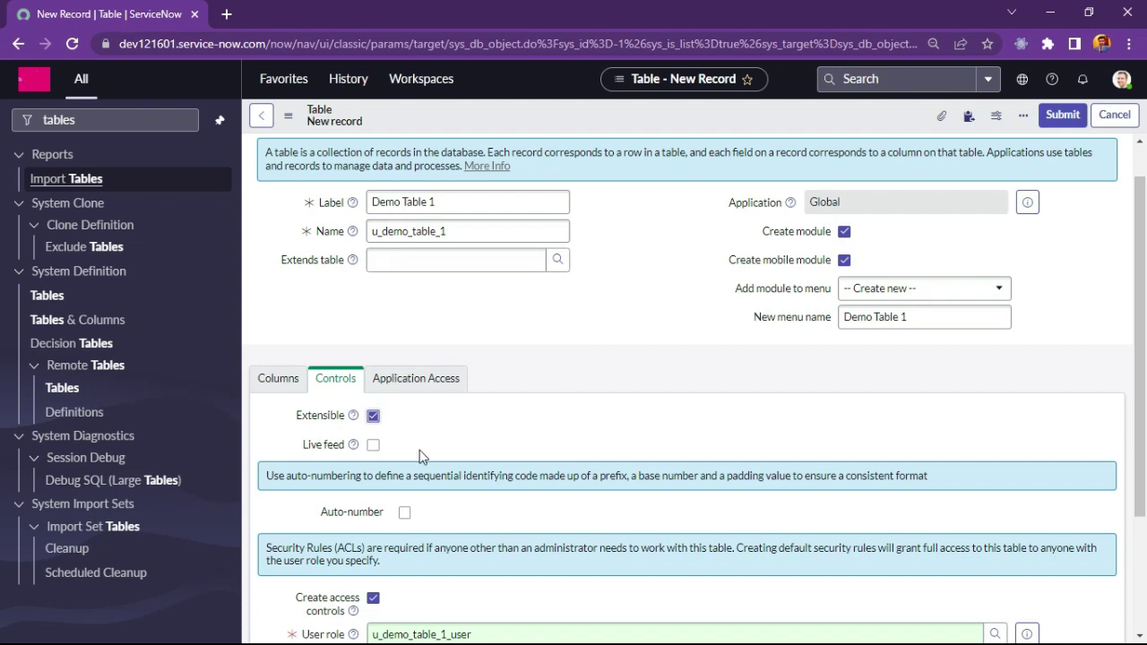
click(372, 446)
Step: Turn on auto-numbering for the table, inspect its prefix and number of digits, and turn auto-numbering off again
click(404, 512)
scroll(376, 484, down, 3)
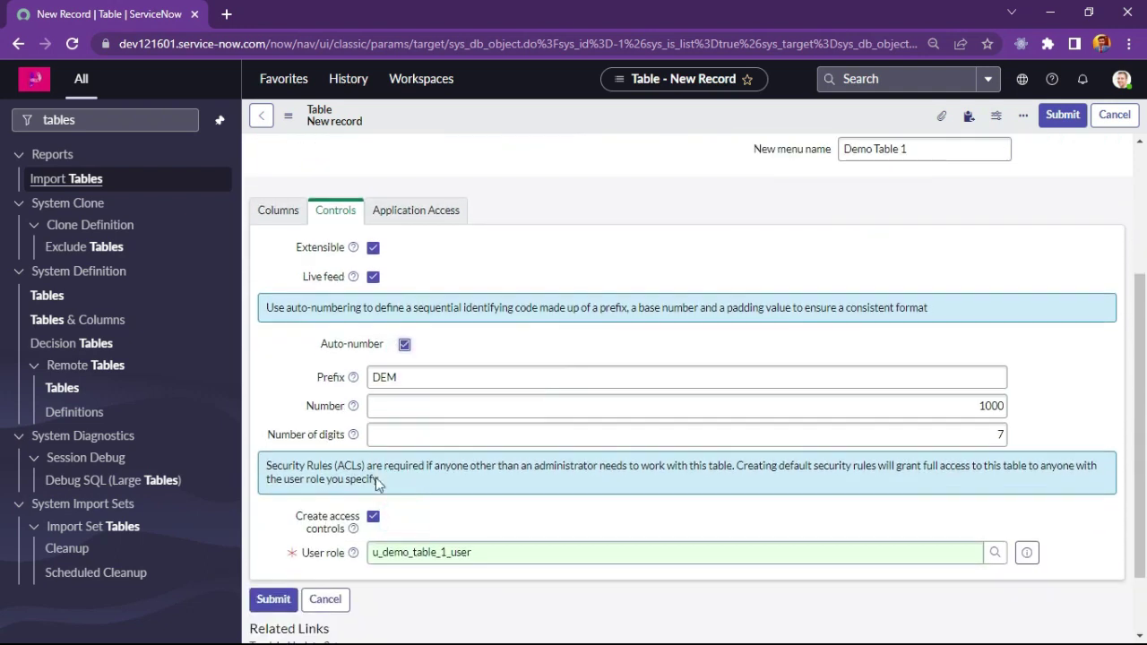
click(405, 377)
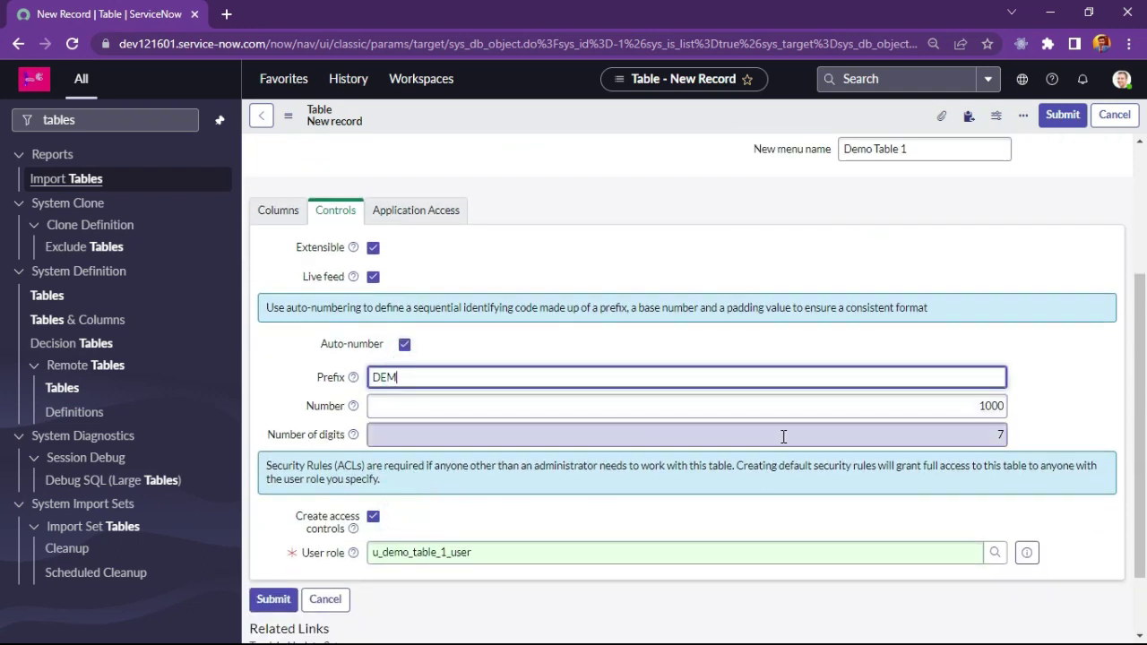
double_click(945, 437)
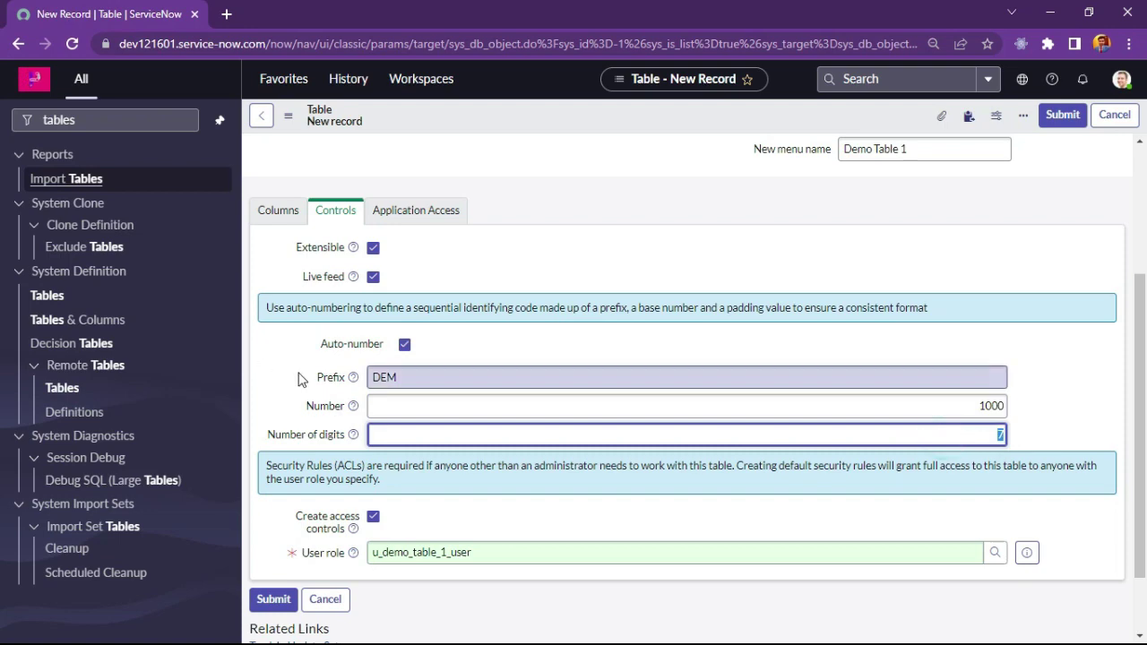
scroll(546, 390, up, 3)
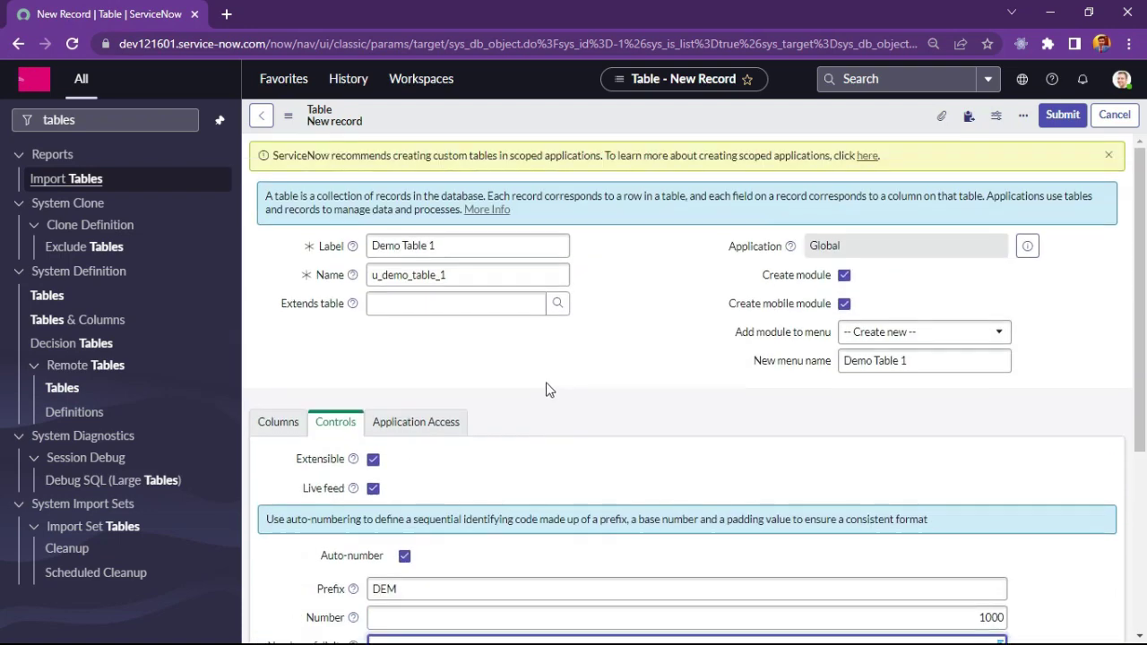
scroll(601, 480, down, 4)
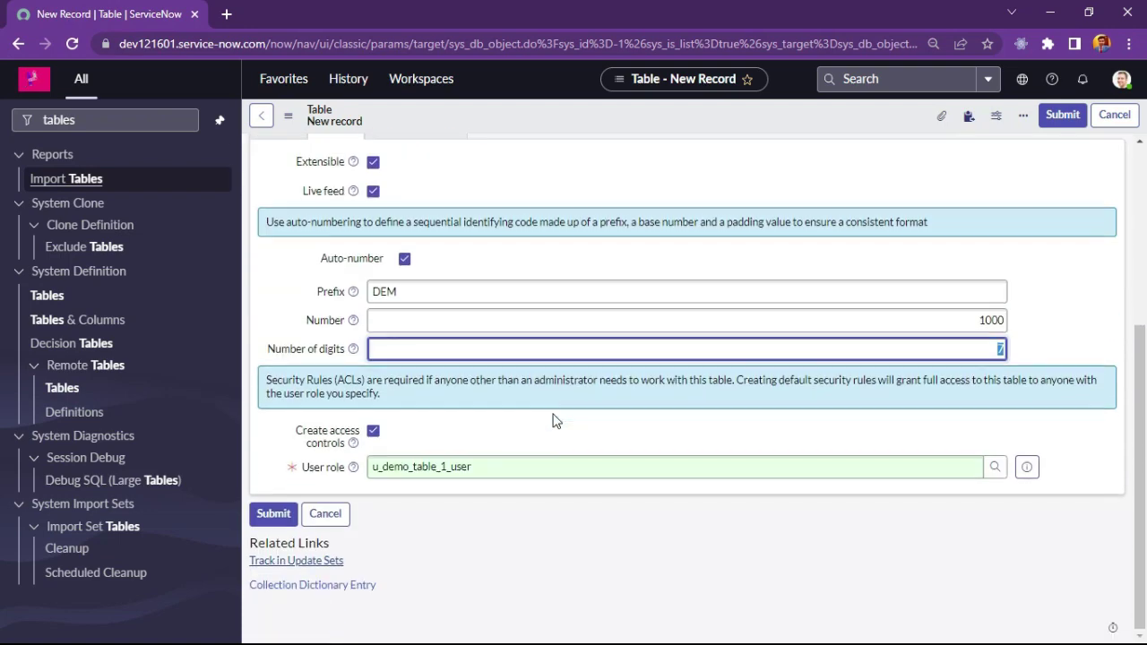
click(405, 260)
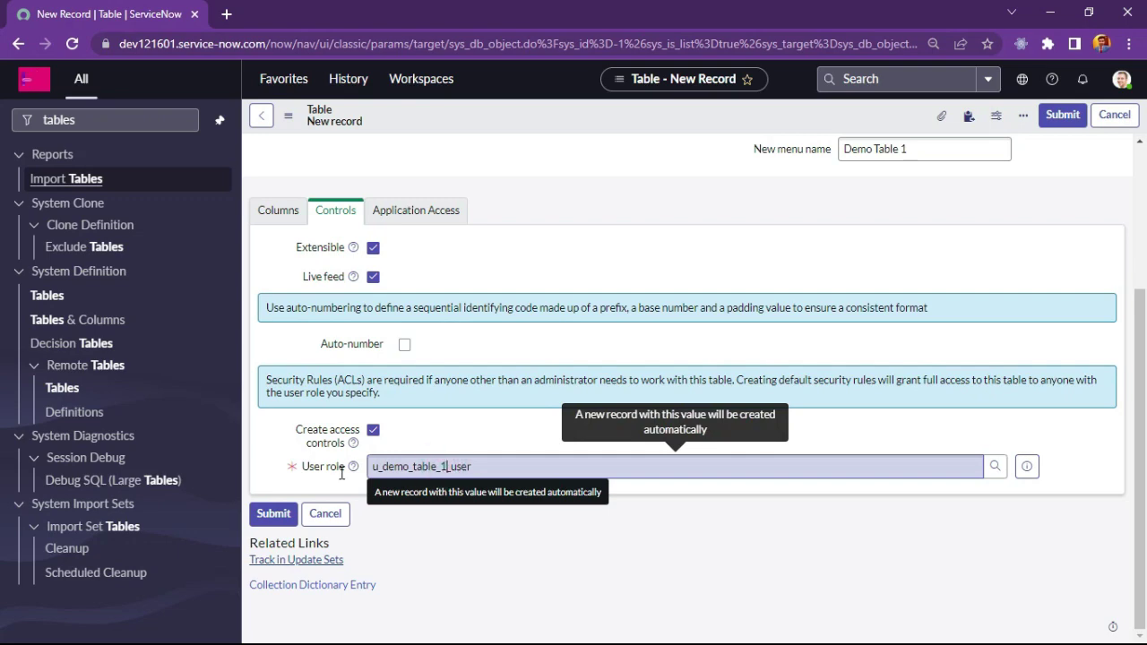
Step: Review the user role assigned to the table's access controls against the table's label and name
drag(447, 467, 371, 467)
click(512, 533)
scroll(507, 502, up, 3)
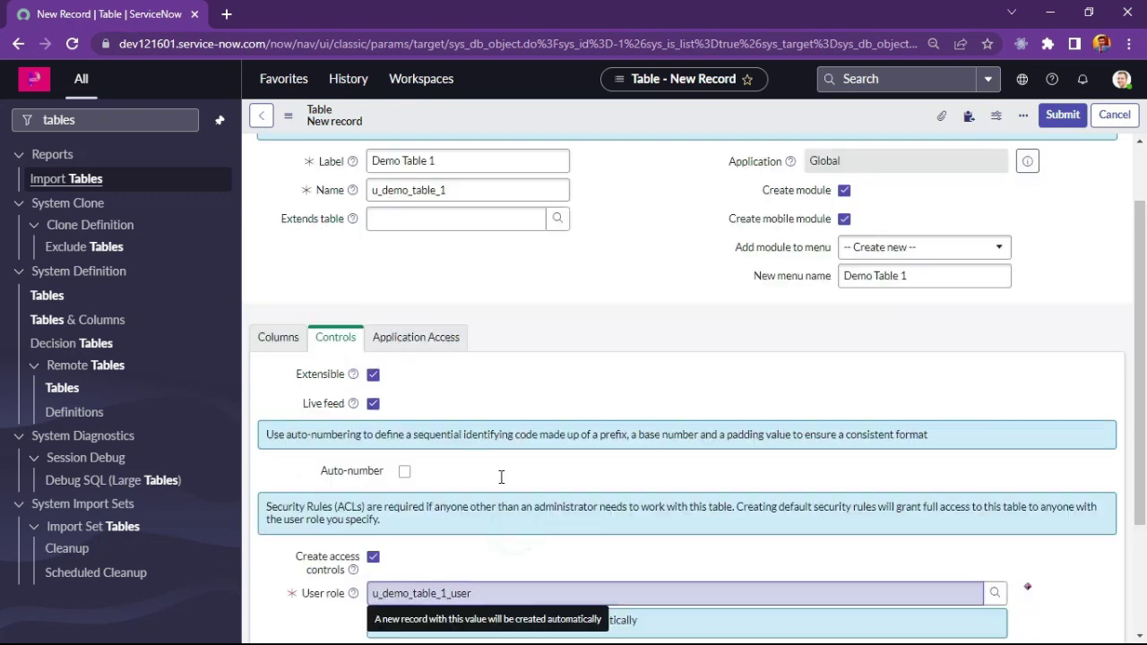
scroll(440, 323, down, 2)
scroll(422, 269, up, 2)
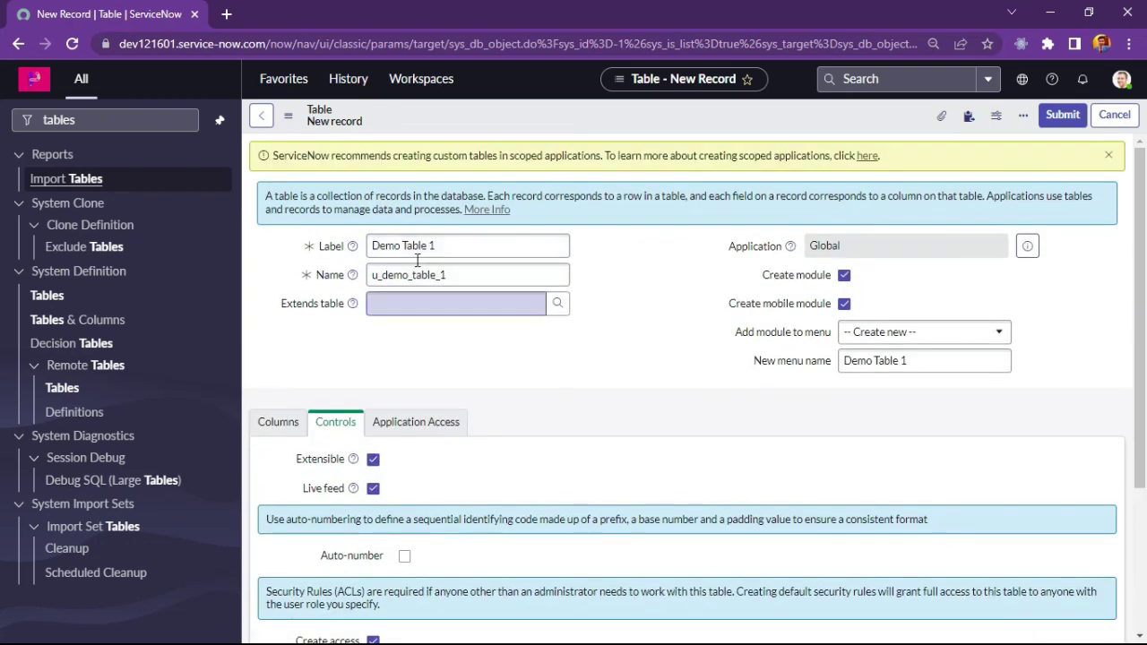
scroll(552, 336, down, 3)
click(496, 463)
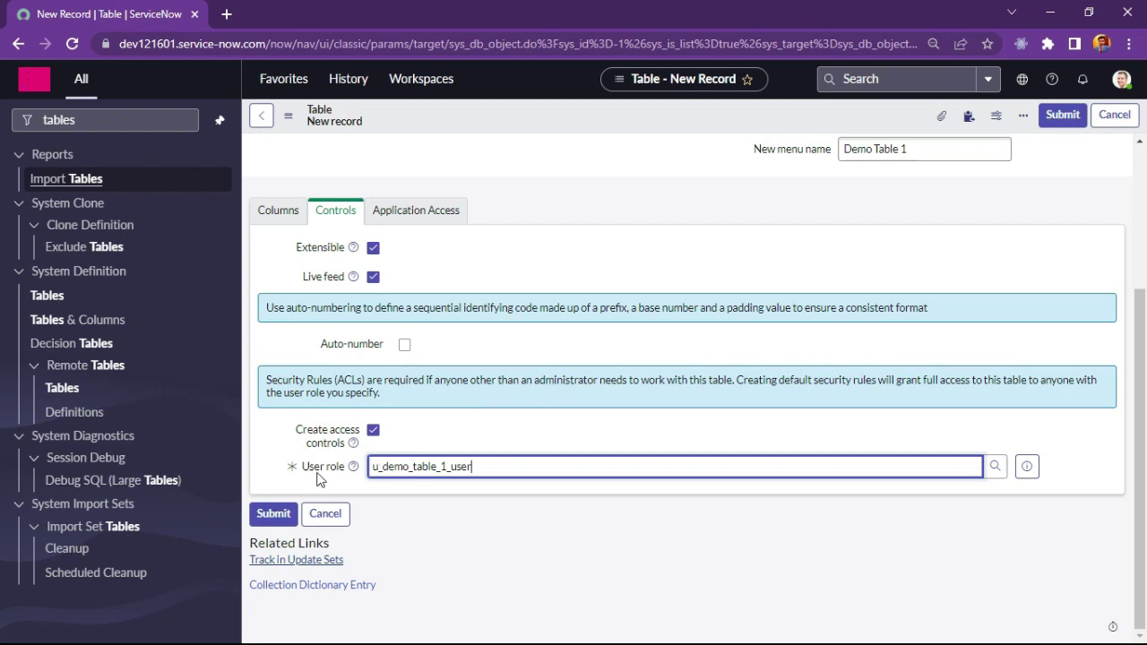
Step: Allow configuration in the table's application access settings and submit the new table
click(408, 209)
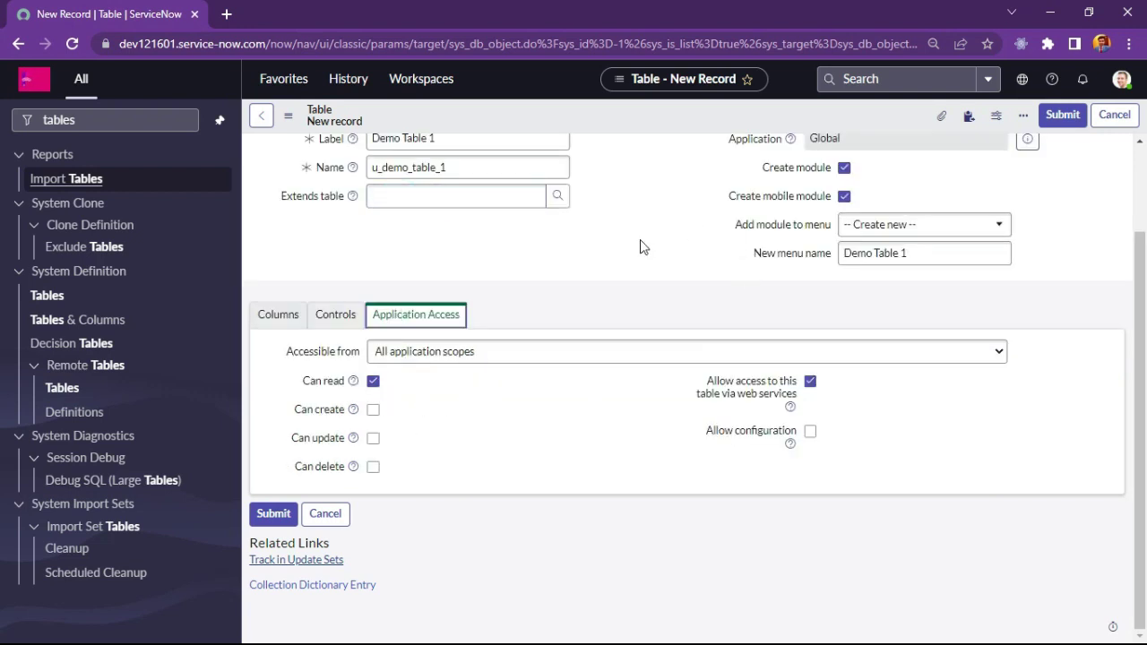
scroll(520, 389, up, 1)
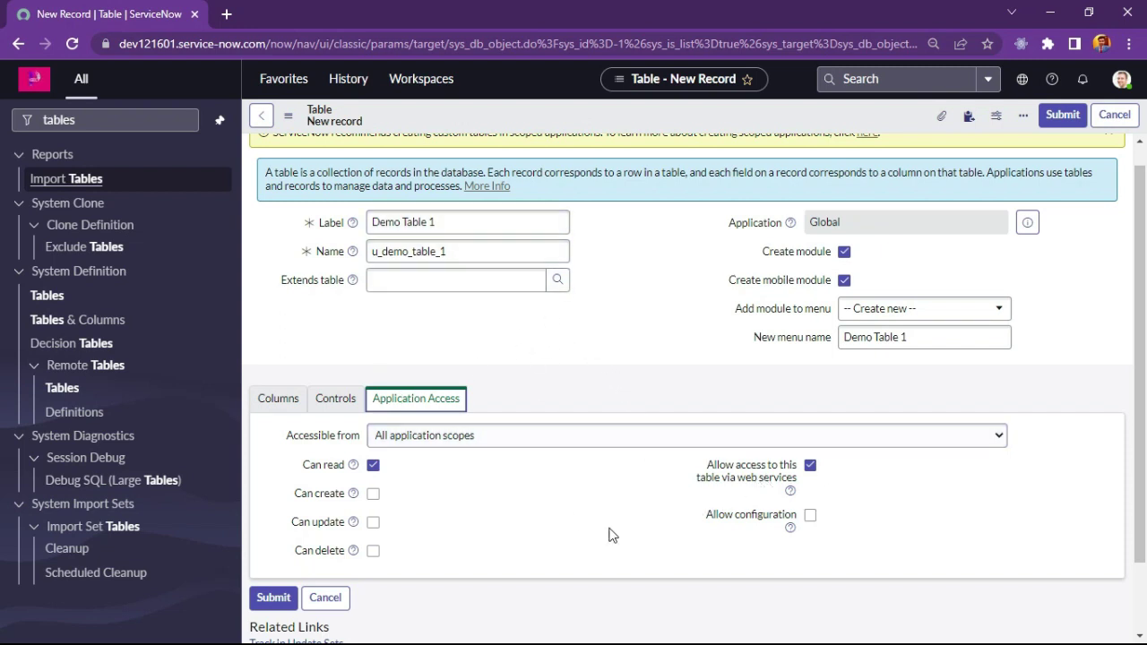
click(812, 518)
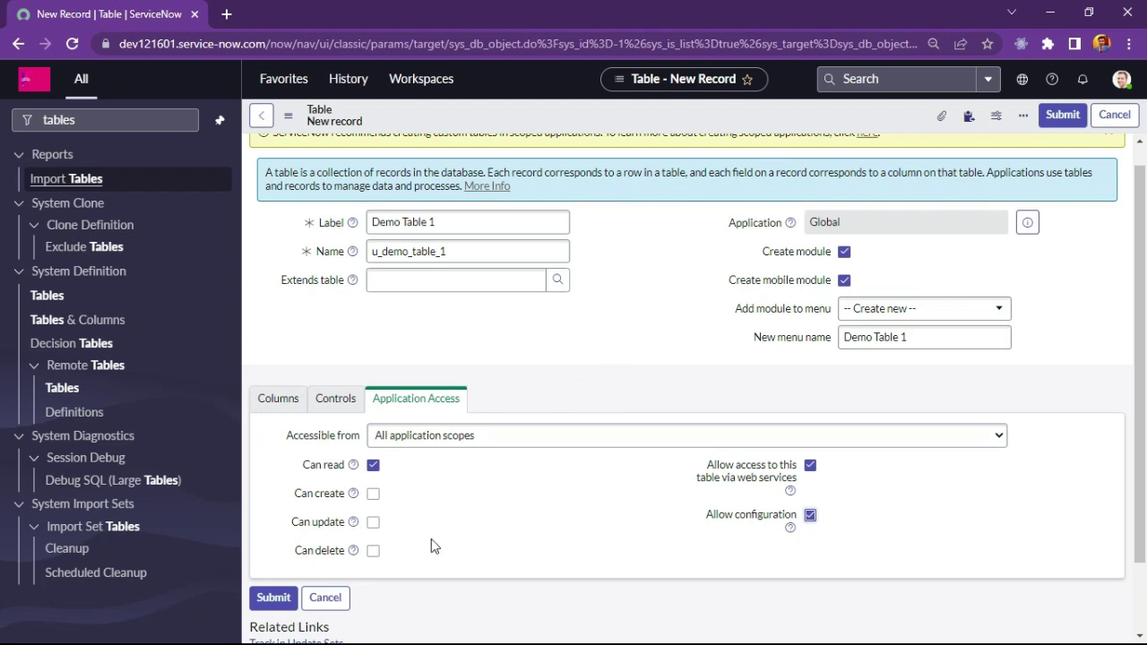
click(271, 598)
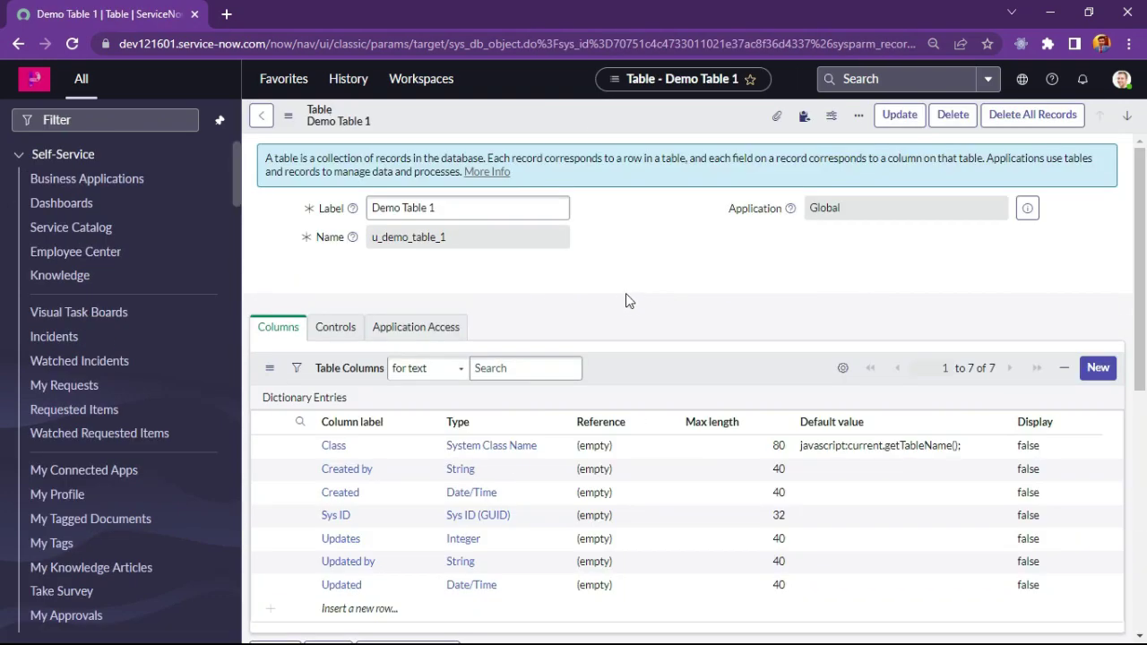
Step: Examine the created table's columns, related links and access controls
scroll(629, 307, down, 10)
scroll(625, 338, up, 10)
scroll(627, 339, down, 4)
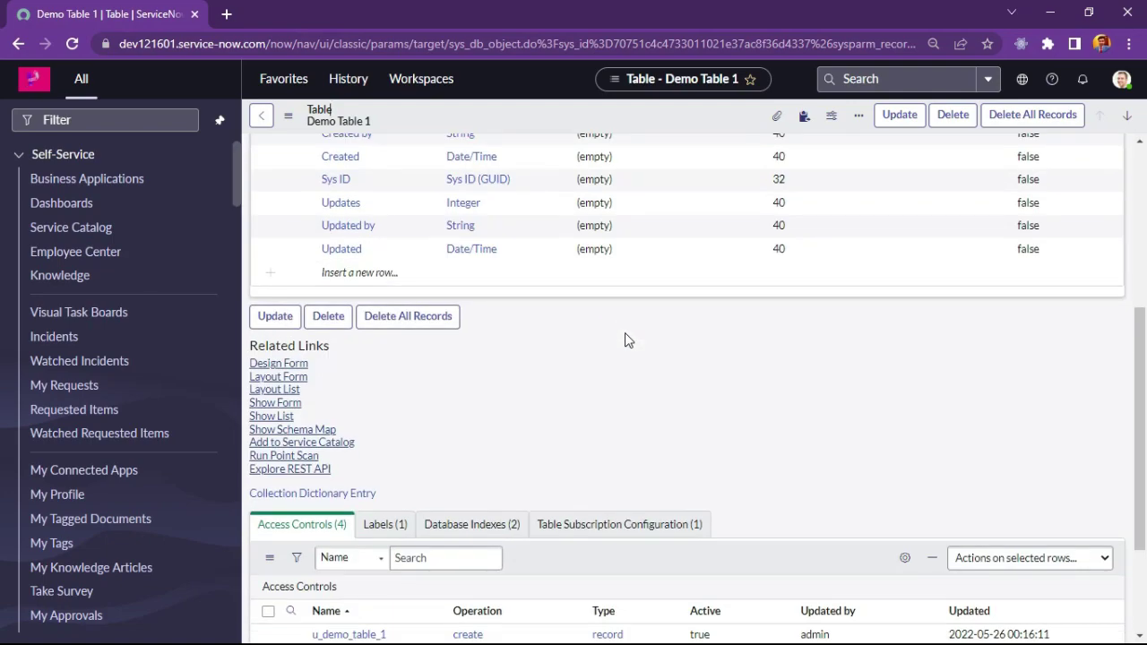
scroll(625, 336, up, 5)
scroll(604, 310, down, 4)
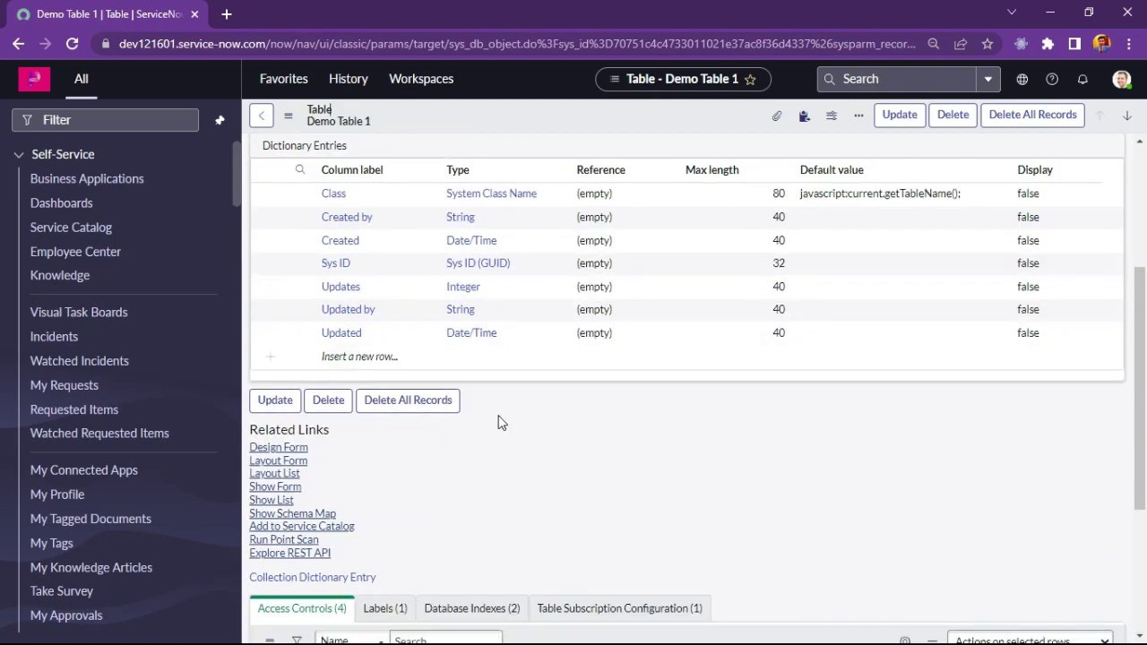
scroll(499, 422, up, 3)
scroll(366, 358, down, 4)
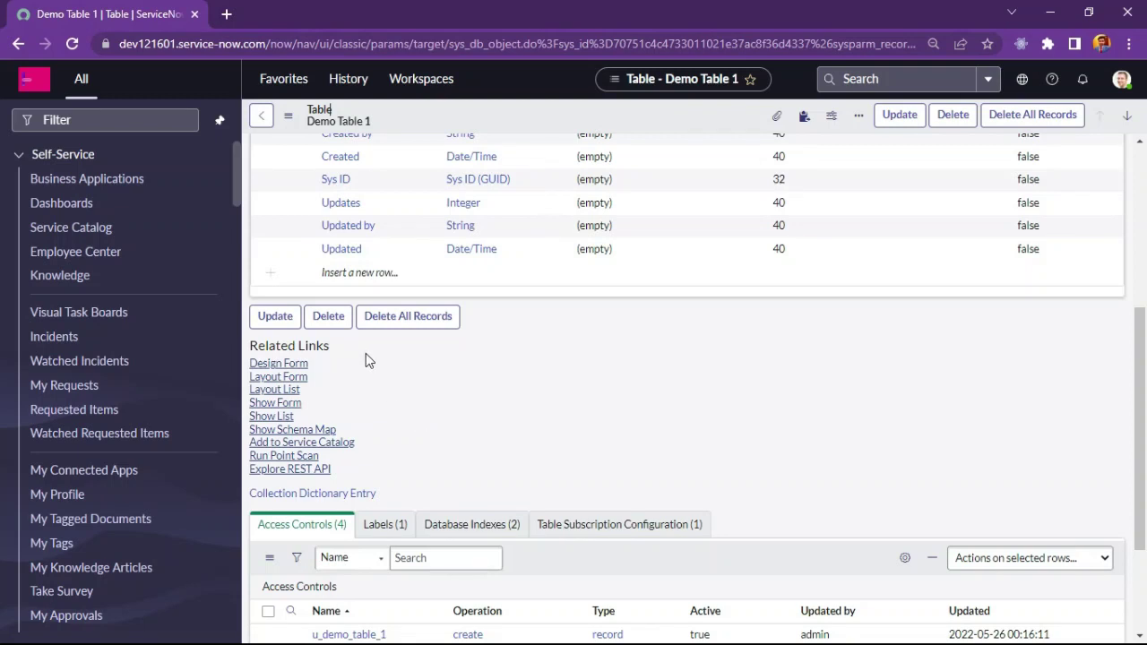
Step: Add a new row to the table's columns with the column label Demo Name
double_click(359, 274)
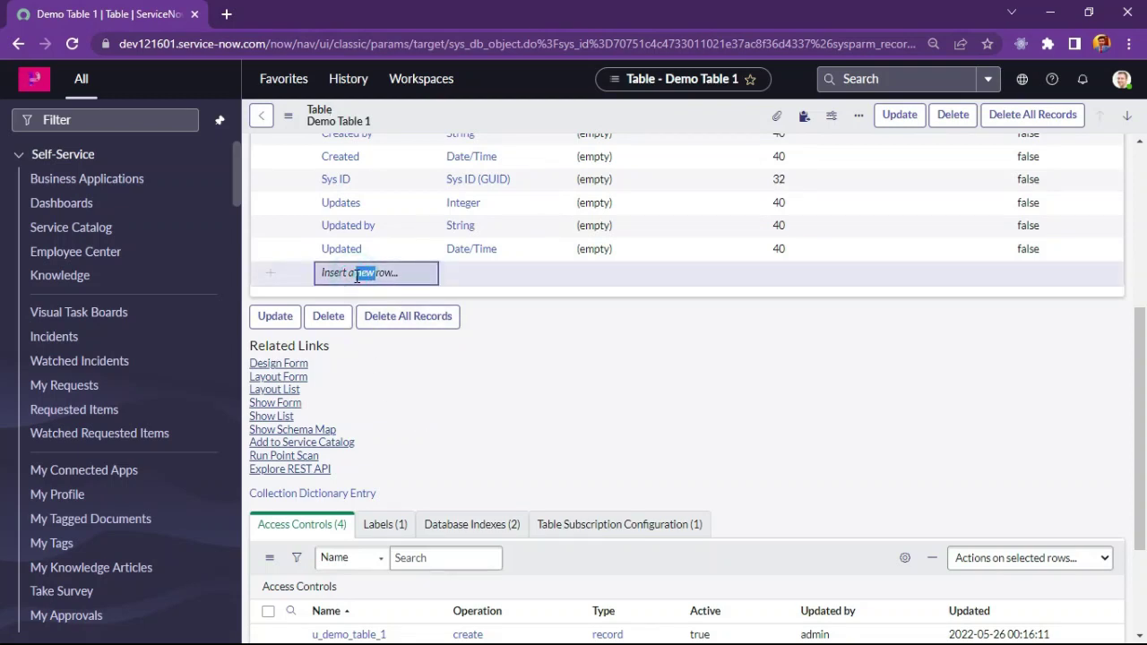
double_click(357, 276)
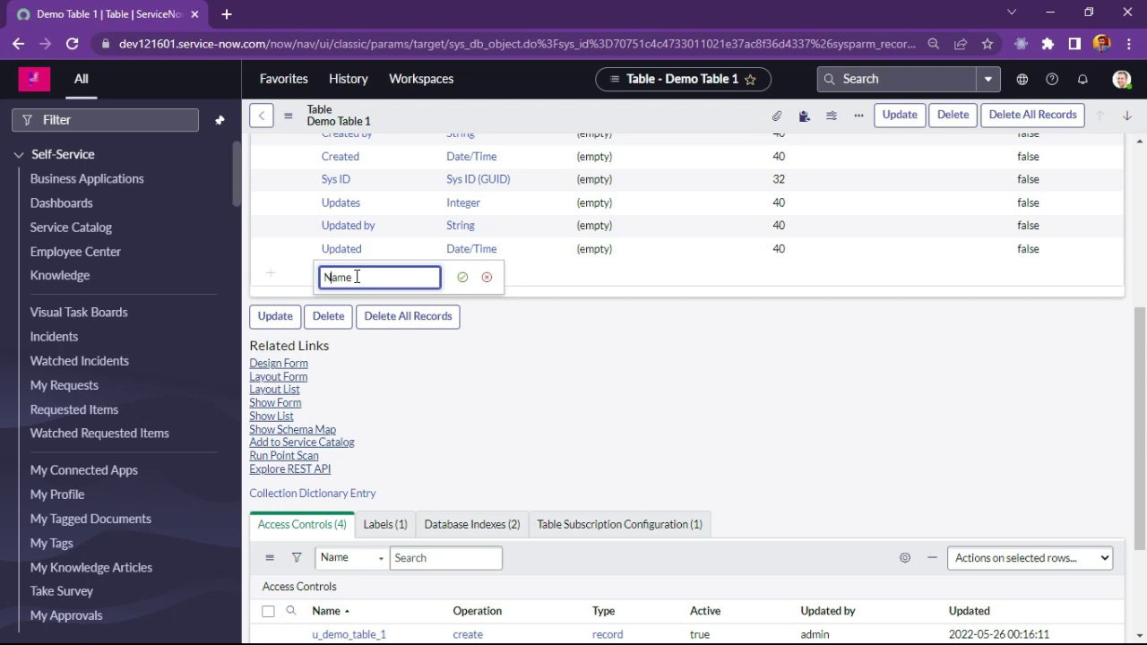
text(Demo)
click(463, 278)
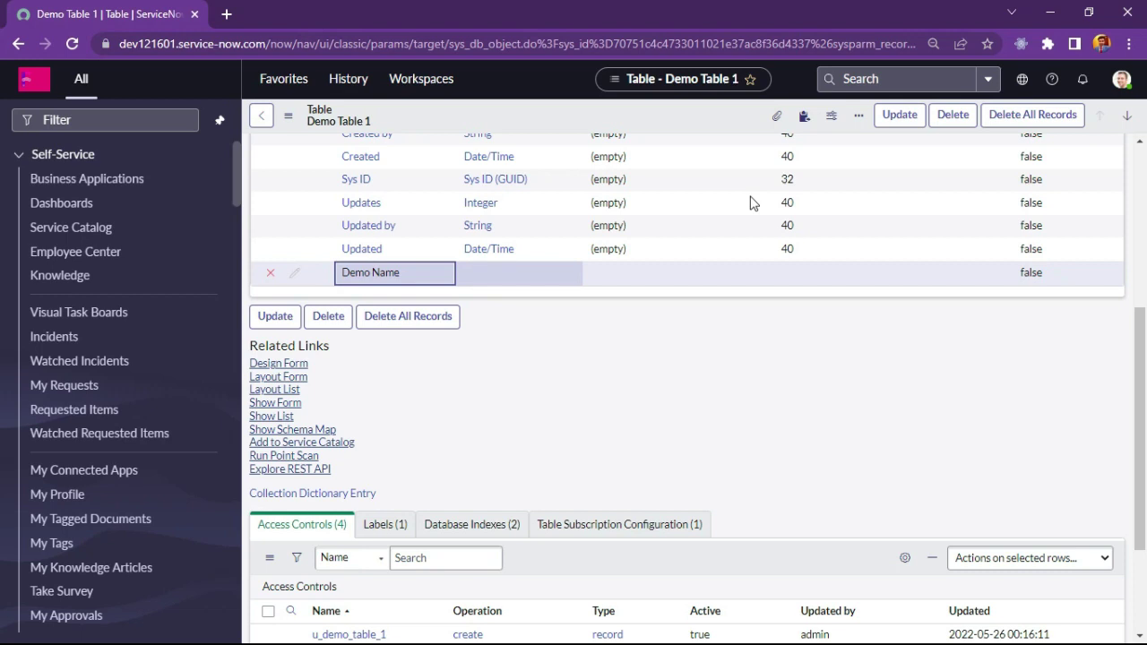
Step: Set the type of the Demo Name column to Reference
click(505, 279)
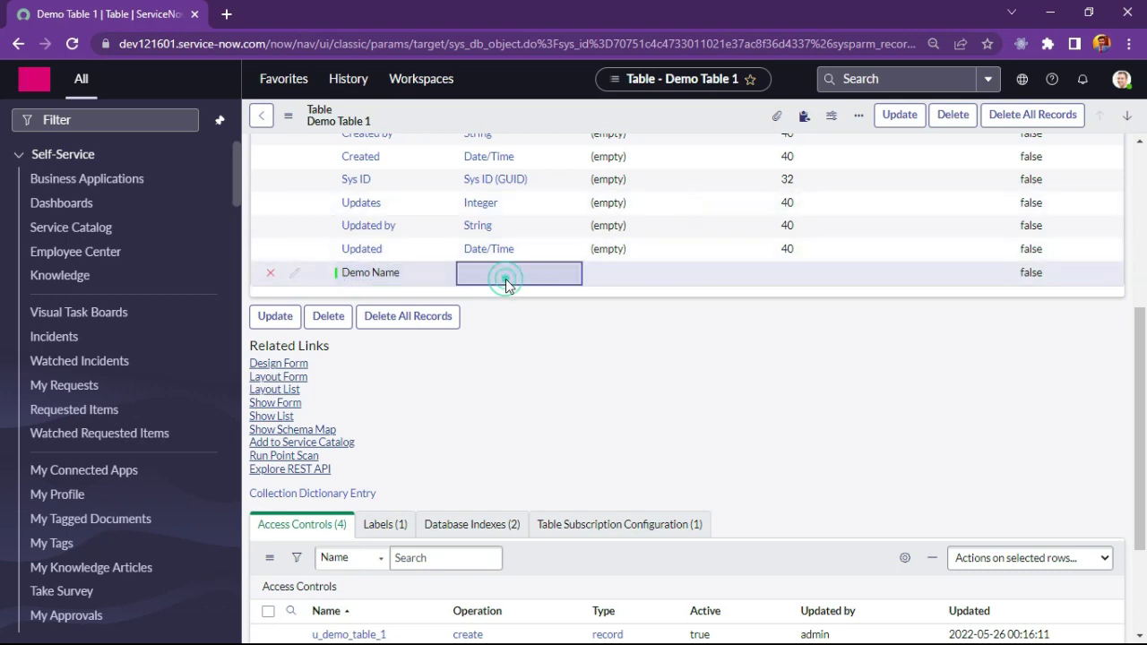
click(505, 278)
click(511, 274)
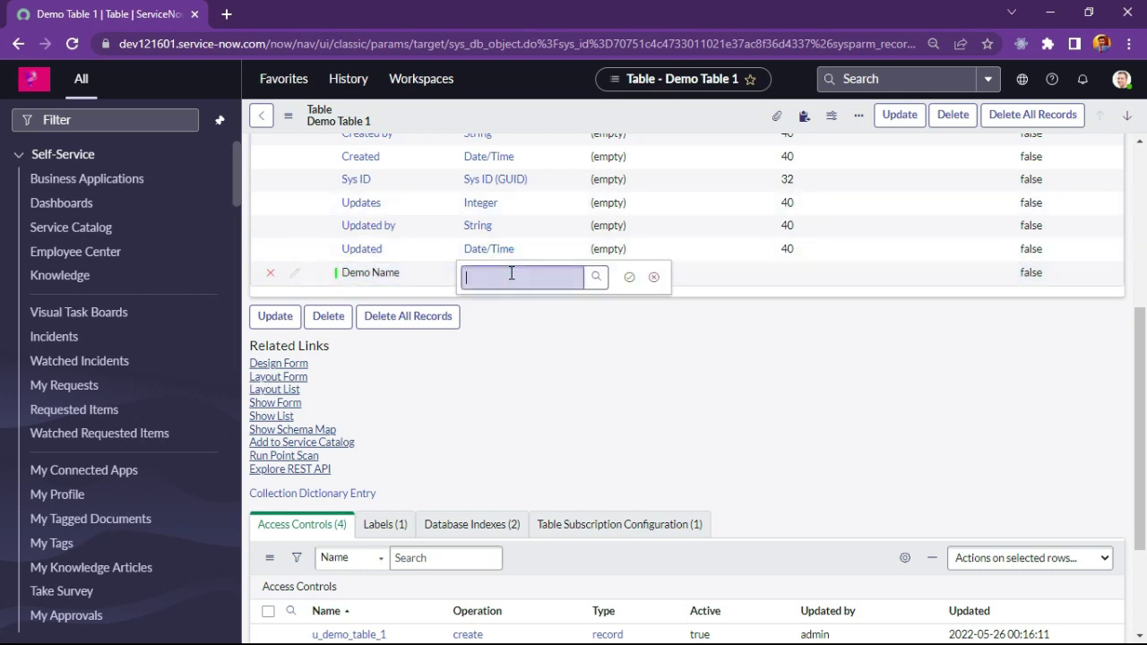
text(r)
click(511, 274)
text(efer)
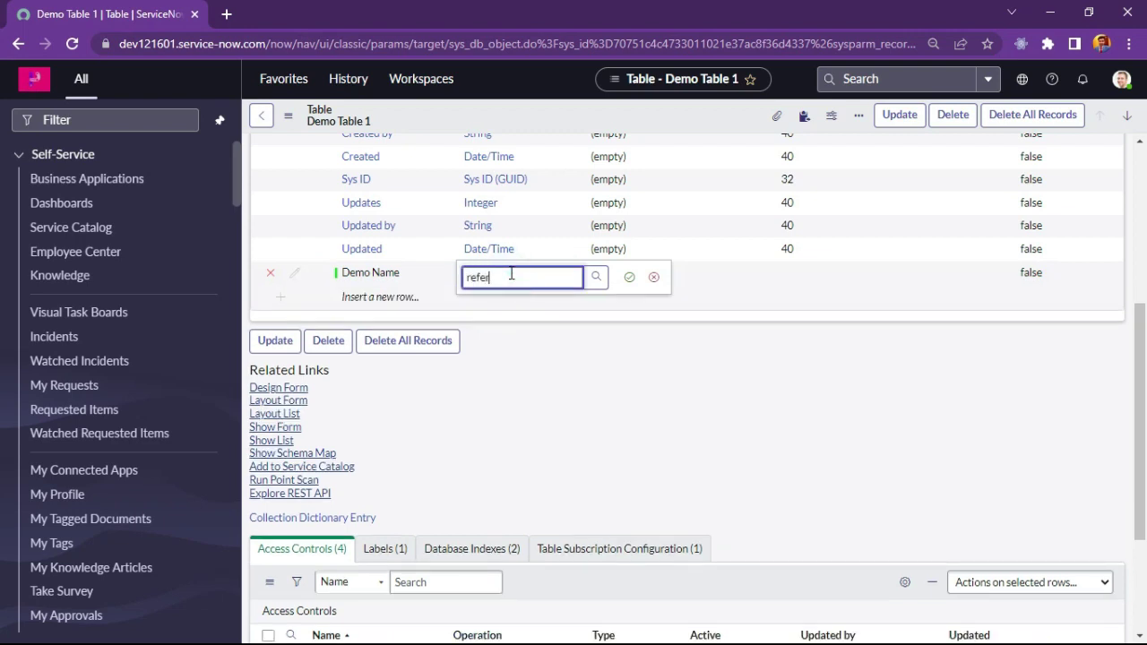
text(en)
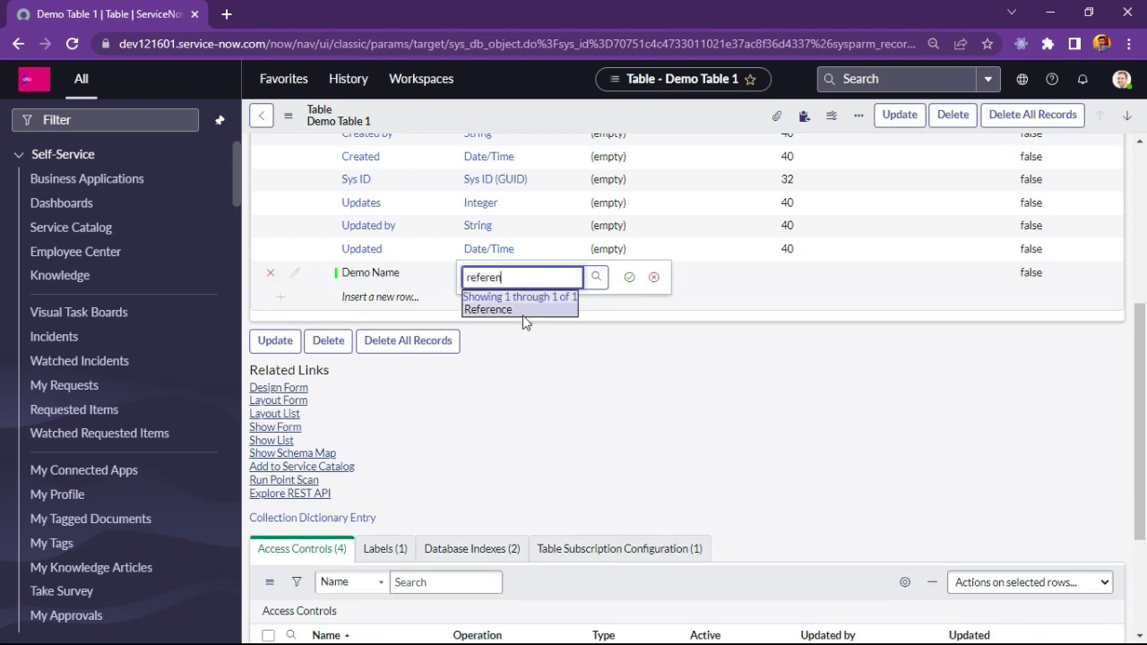
click(524, 310)
click(627, 276)
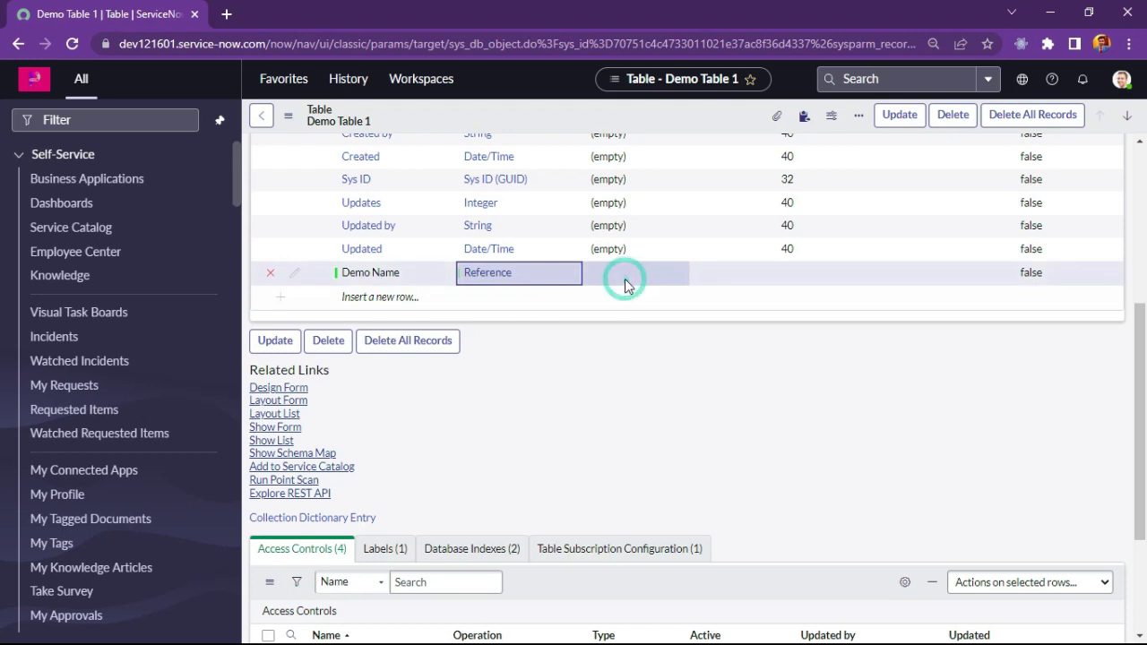
Step: Make the Demo Name column reference the User table (sys_user)
scroll(600, 359, up, 2)
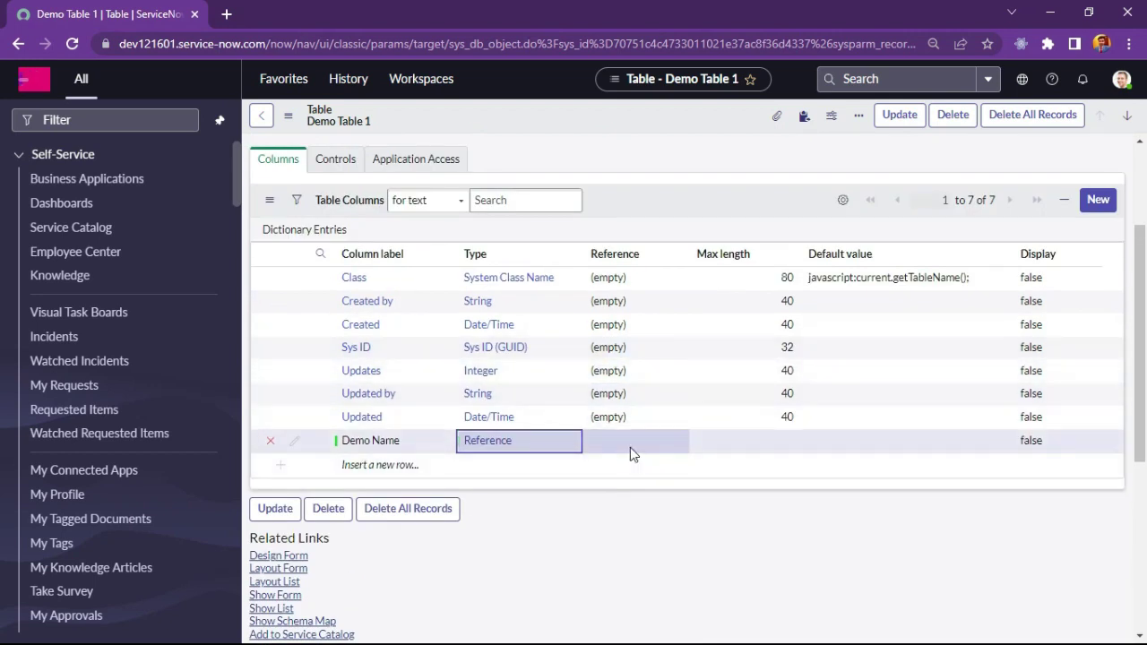
click(630, 447)
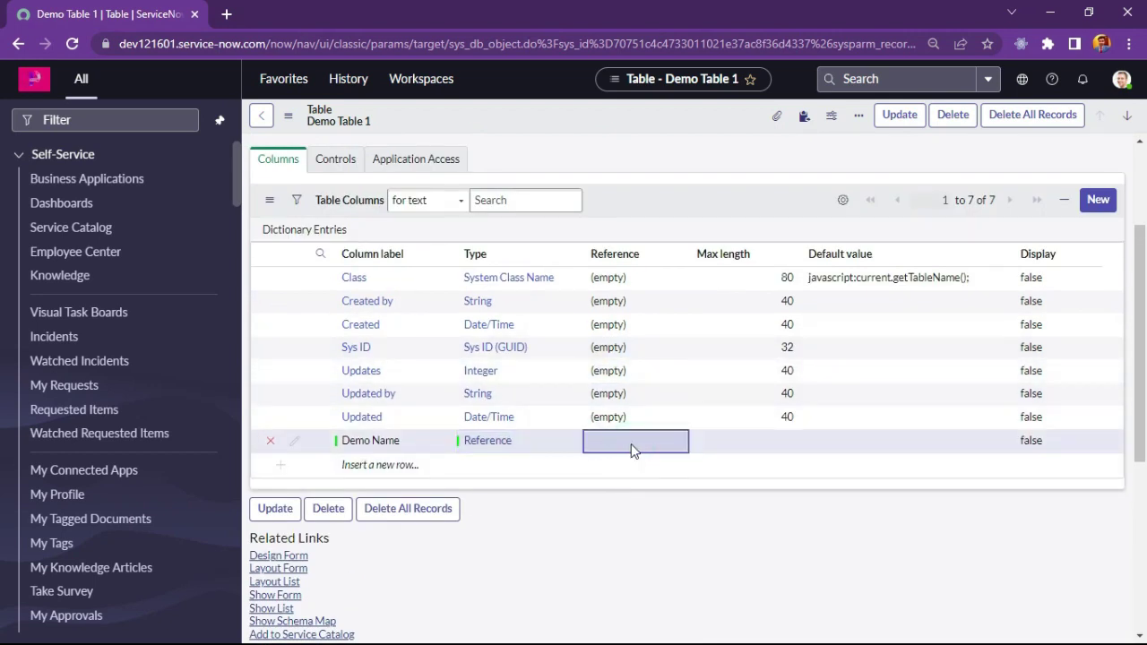
click(633, 448)
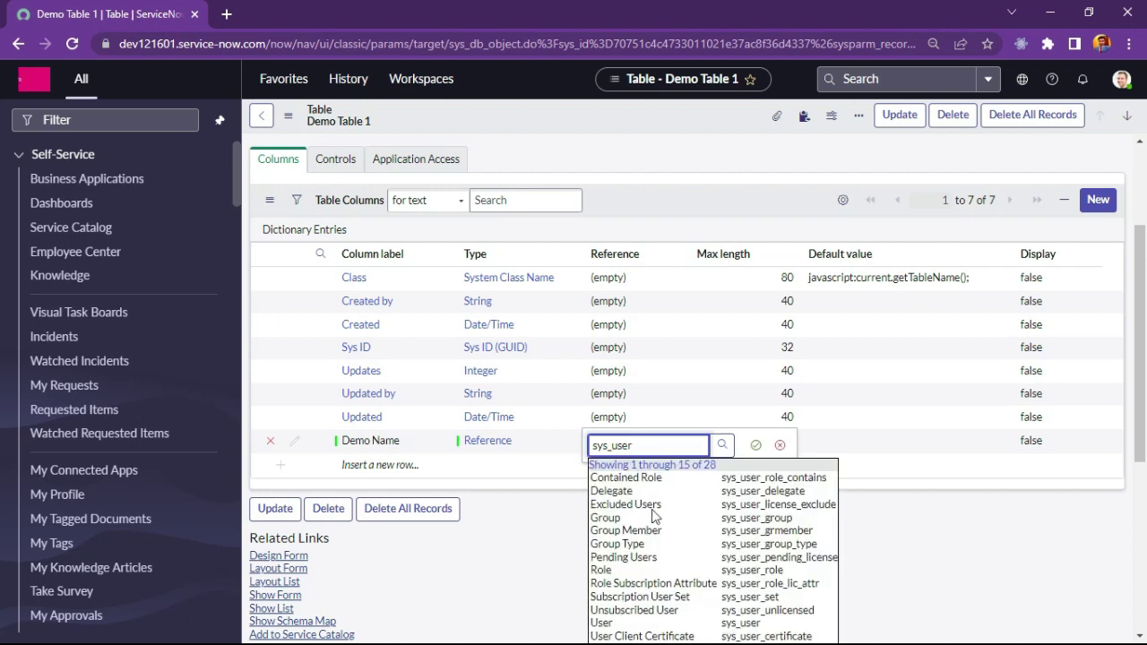
click(636, 624)
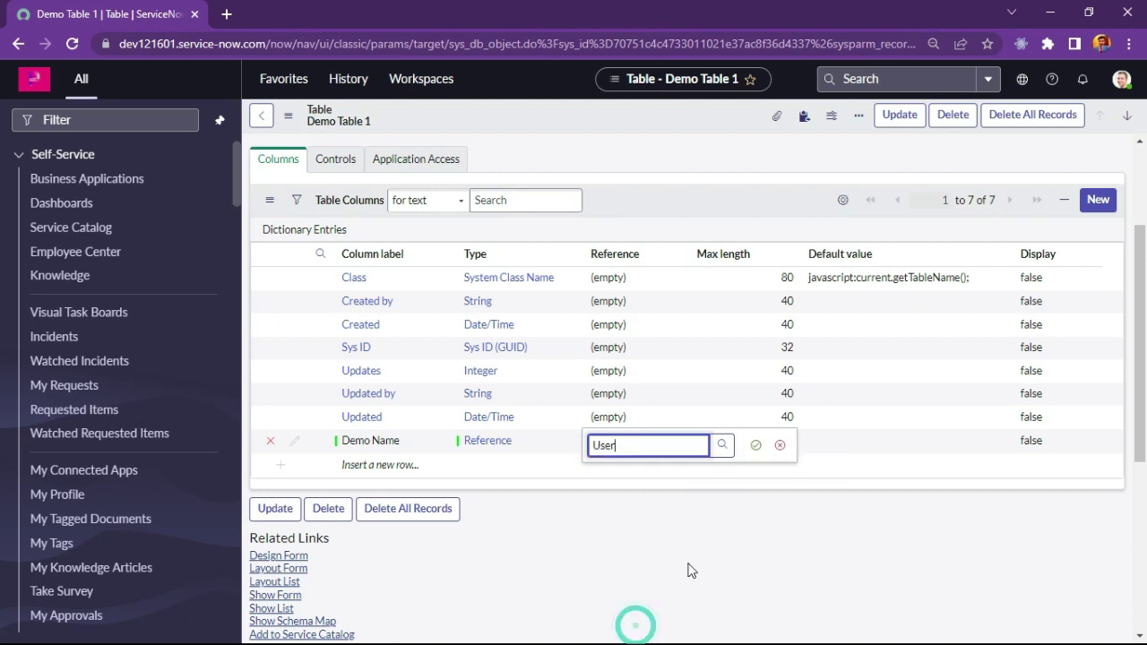
click(756, 445)
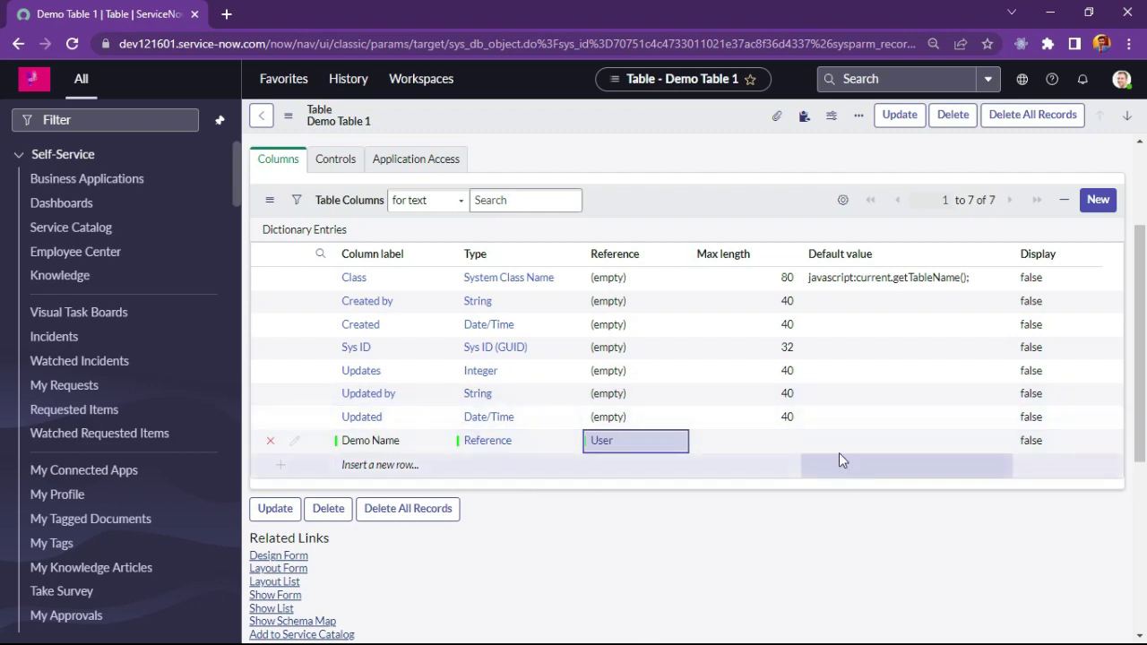
Step: Set the Demo Name column's max length to 40 and save the table record
double_click(756, 441)
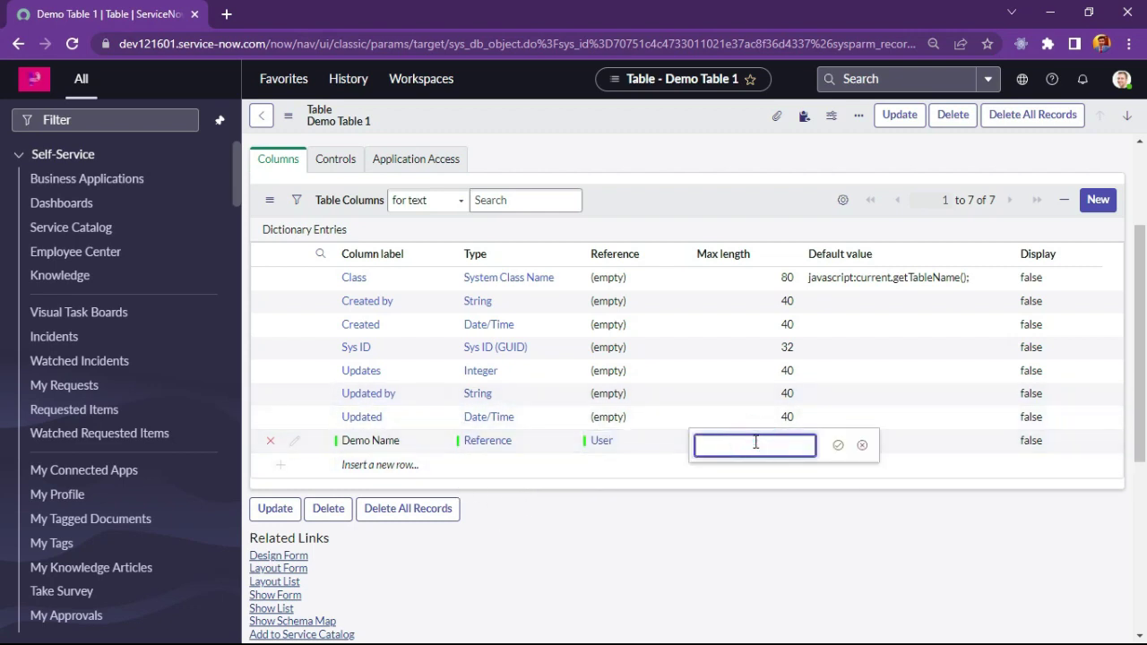
click(837, 445)
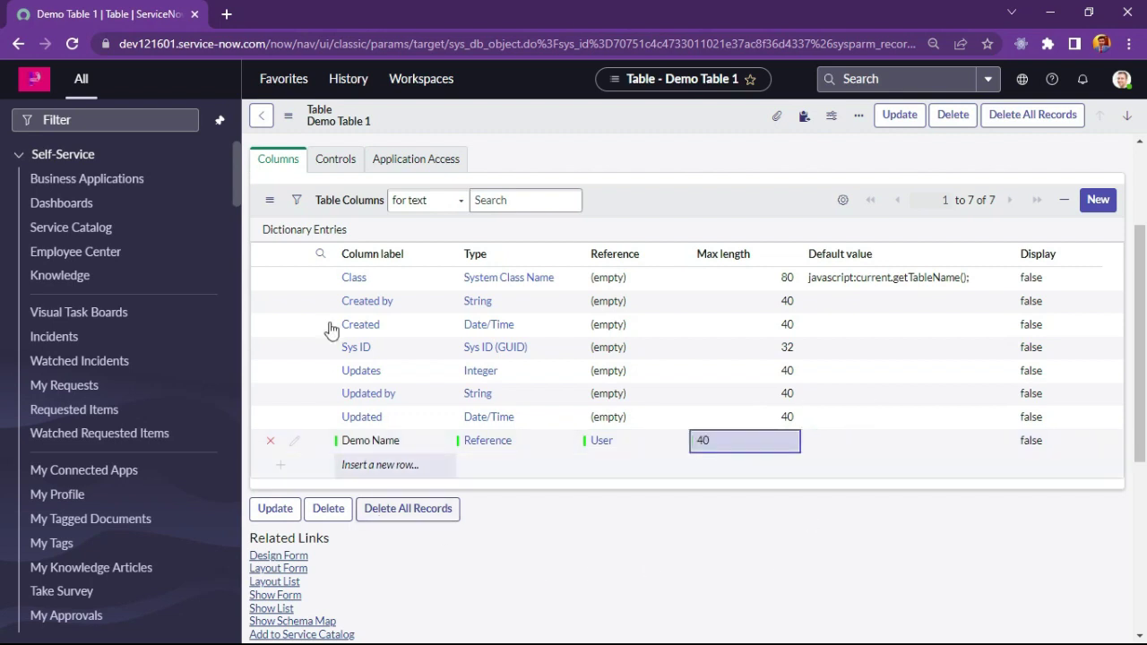
right_click(550, 125)
click(560, 135)
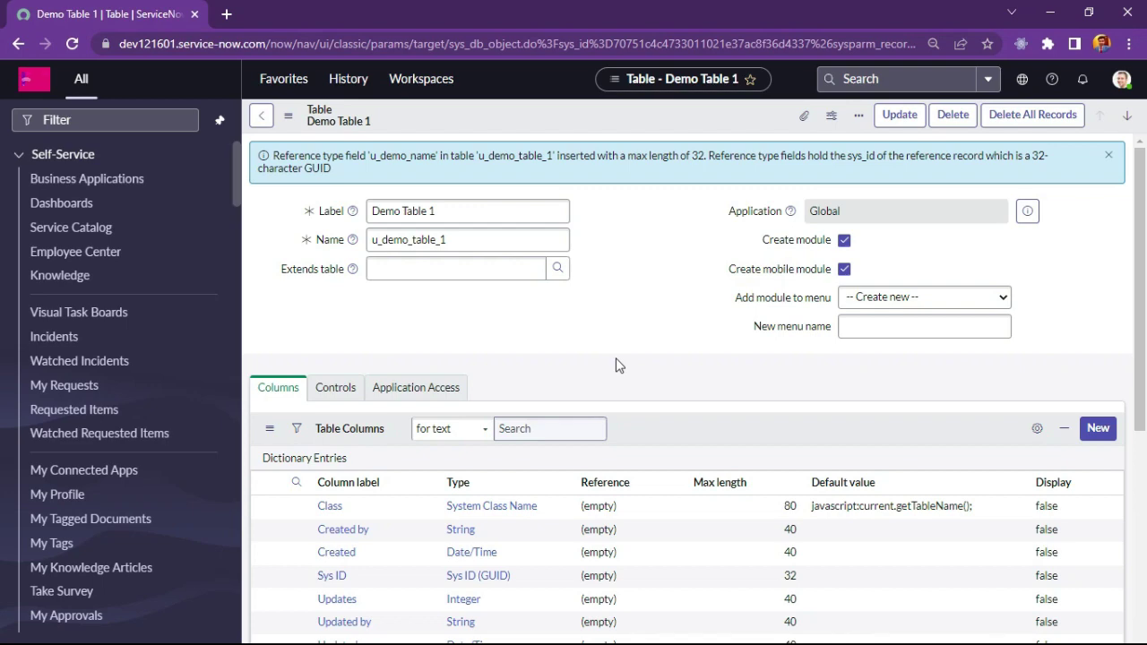
Step: Examine the saved table's column list, related links and access controls, and dismiss the notice about the reference field's max length
scroll(616, 365, down, 15)
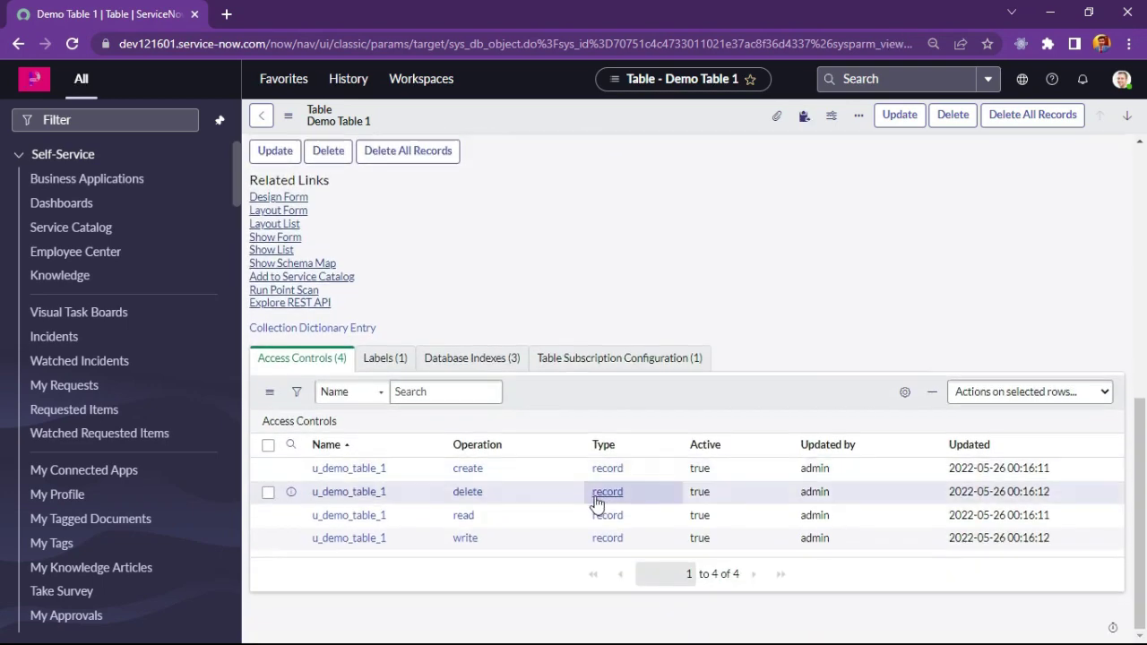
scroll(555, 488, up, 10)
scroll(505, 482, down, 5)
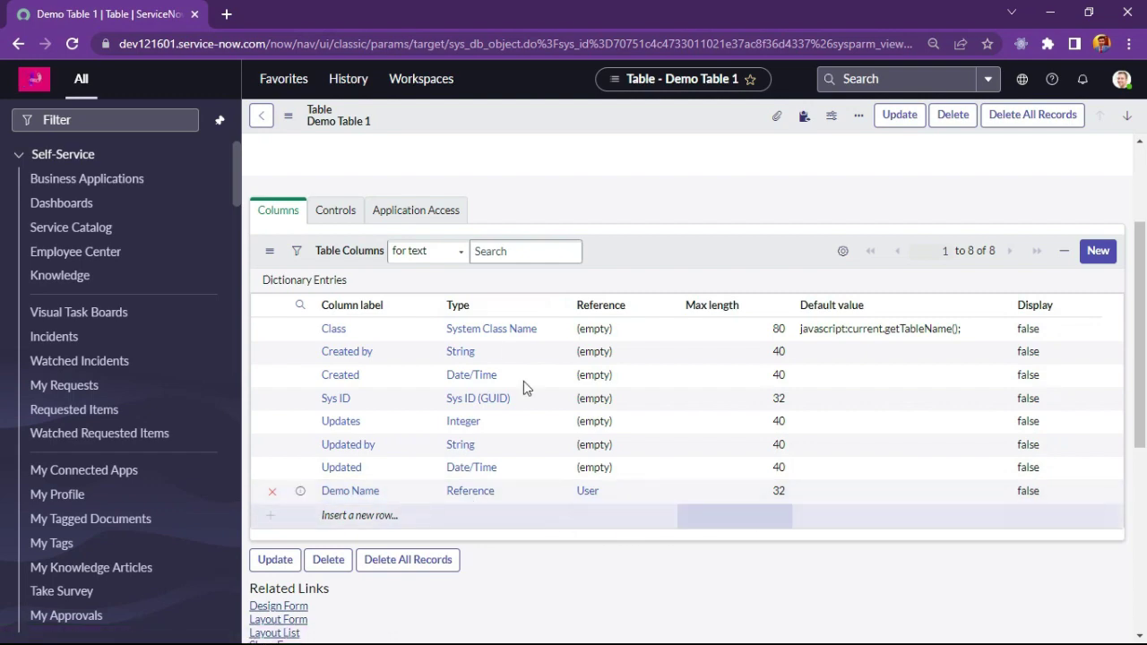
scroll(538, 418, down, 5)
scroll(537, 417, up, 4)
scroll(280, 401, down, 2)
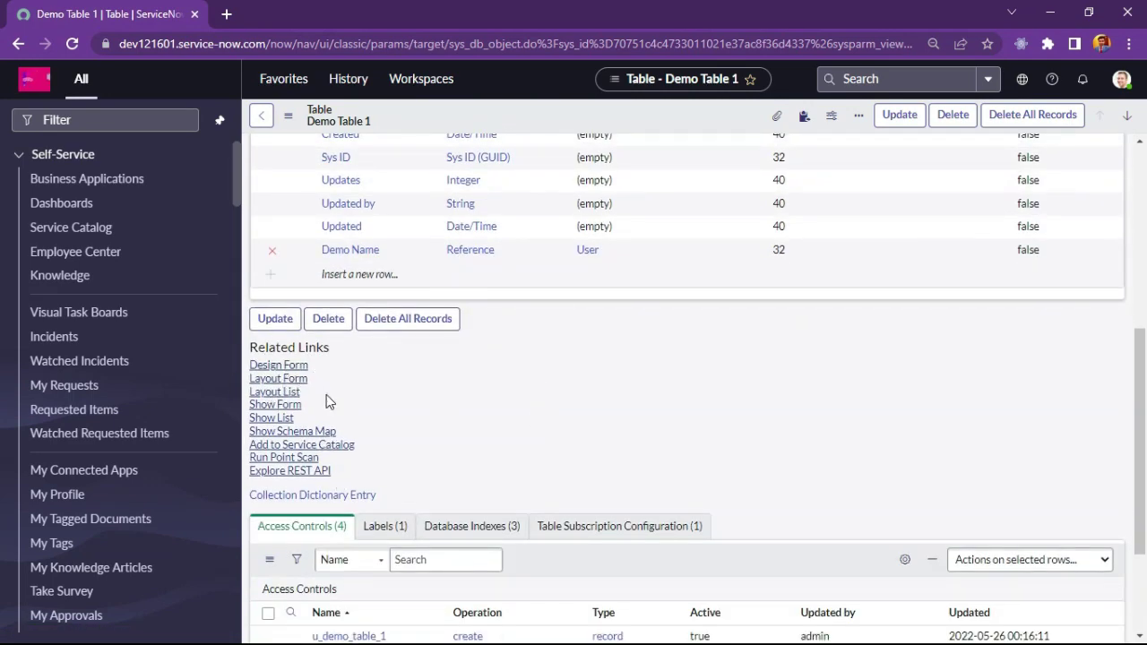
scroll(326, 402, down, 2)
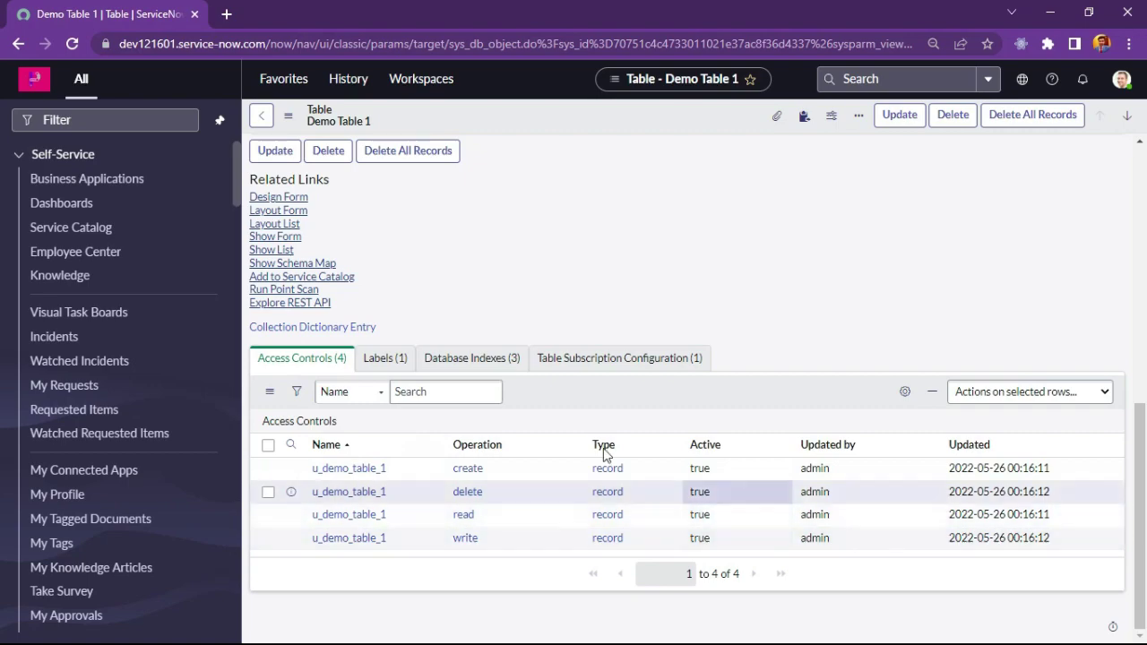
scroll(578, 421, up, 5)
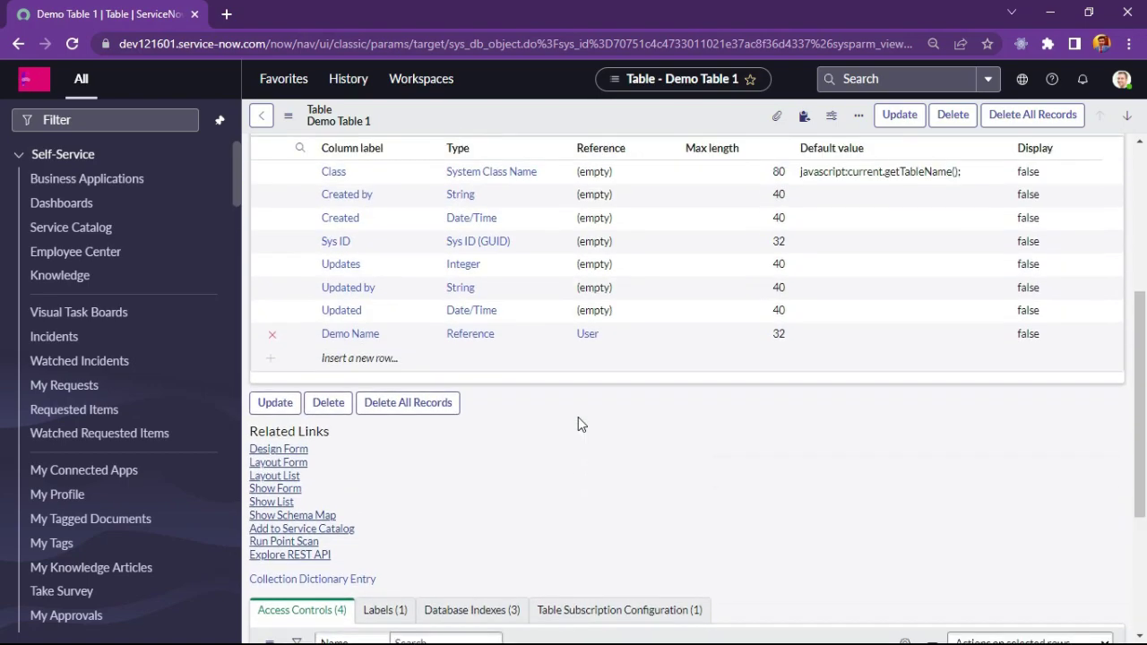
scroll(556, 500, down, 3)
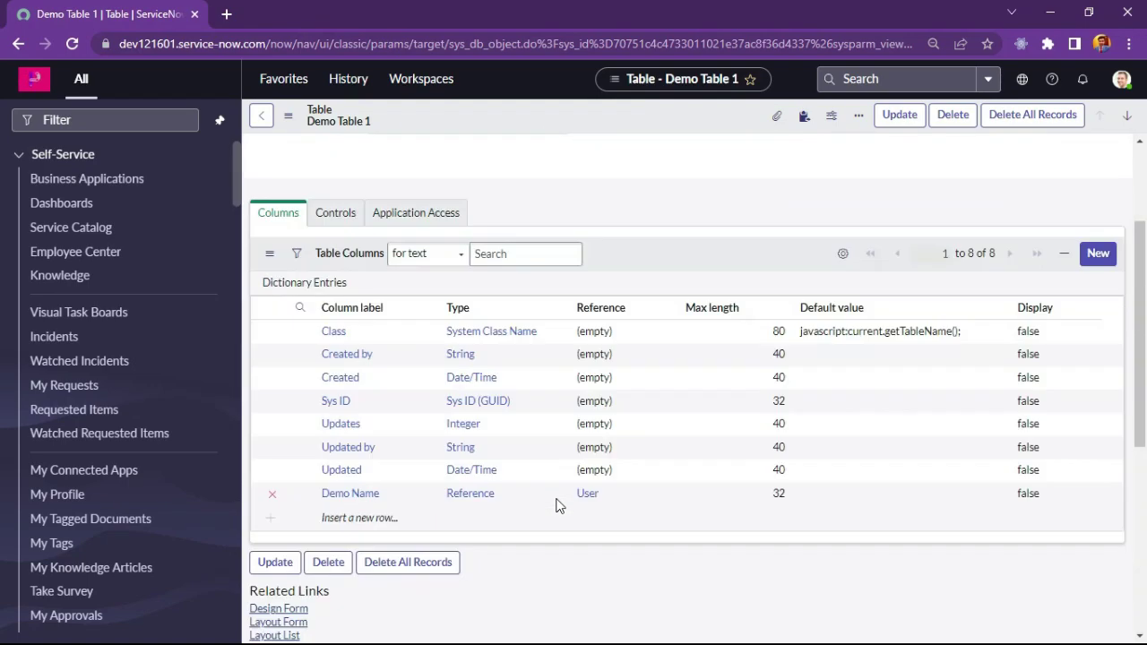
scroll(557, 500, up, 3)
scroll(556, 500, down, 3)
scroll(556, 500, up, 3)
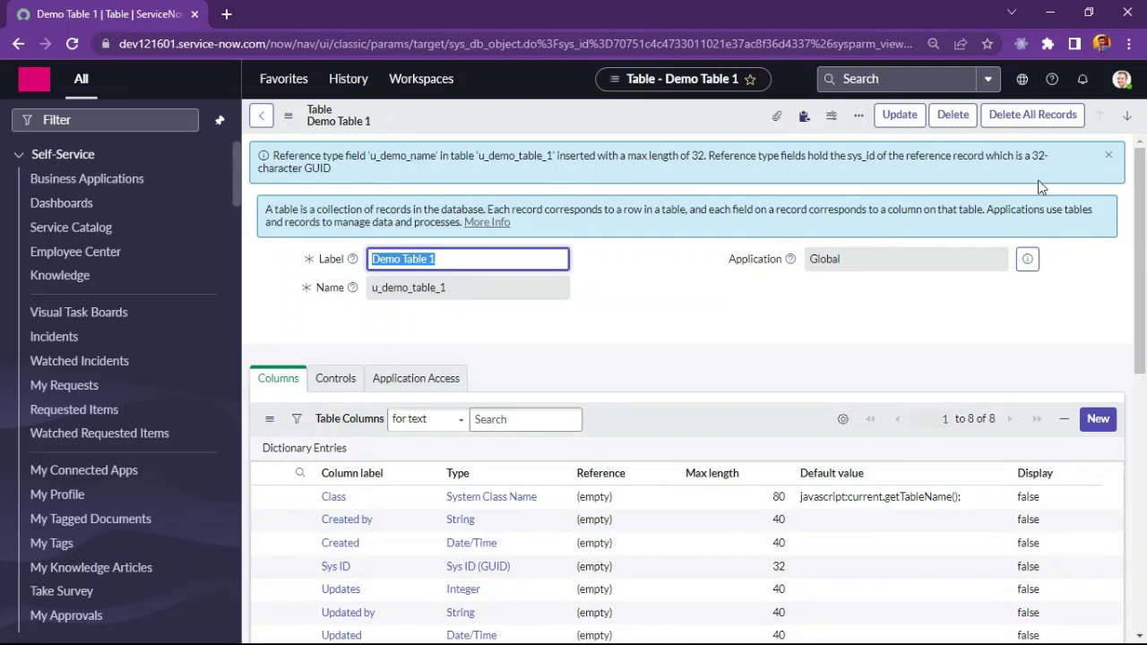
click(1108, 155)
Step: Show the form of Demo Table 1, open and close the Demo Name lookup, and return to the table record
scroll(486, 431, down, 3)
scroll(375, 526, down, 5)
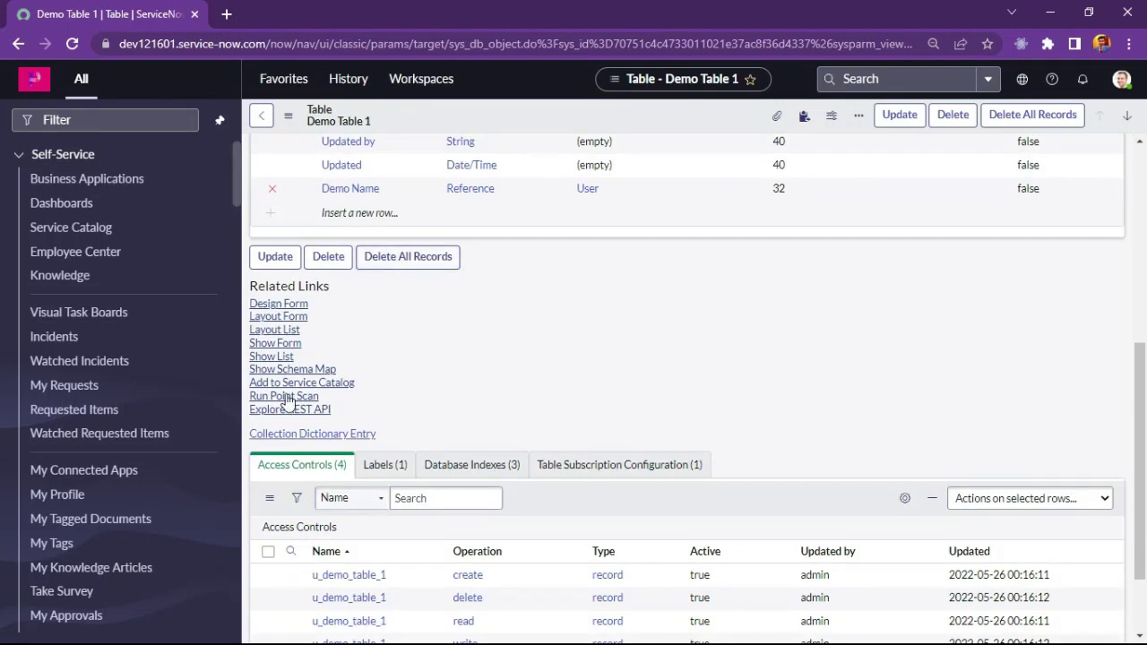
click(276, 345)
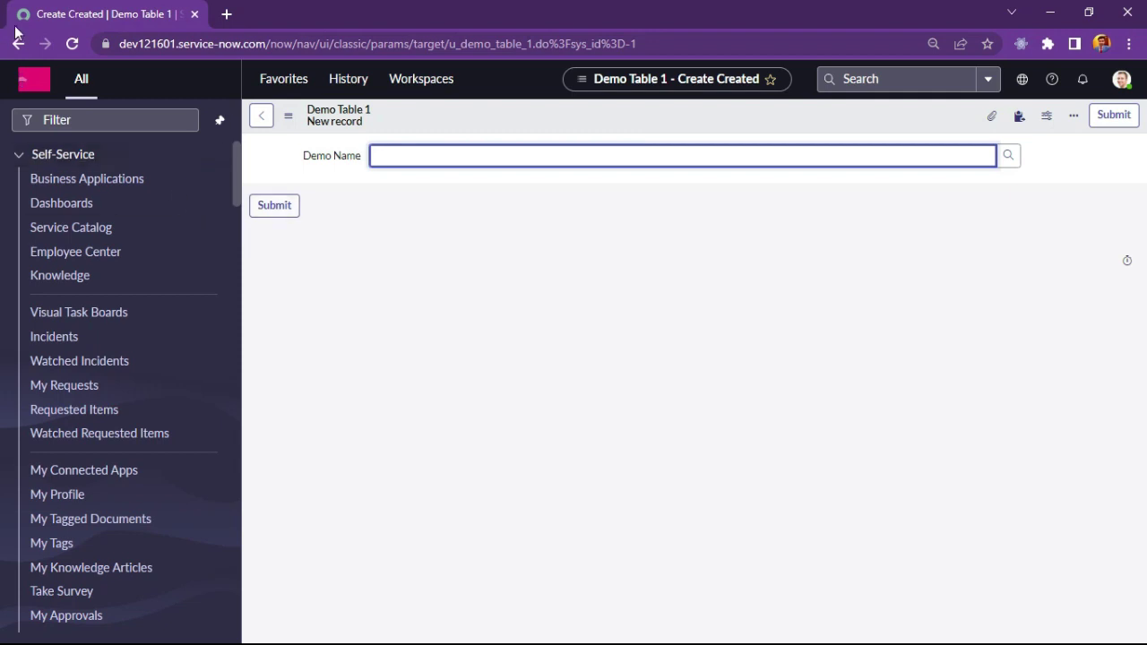
click(1008, 156)
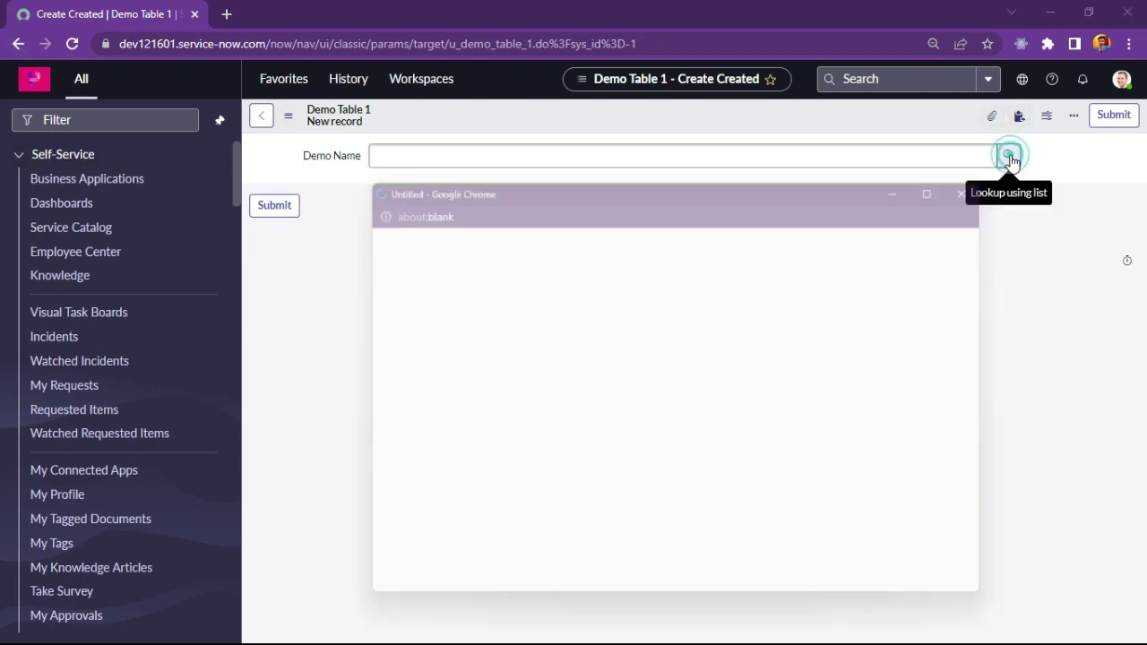
click(990, 178)
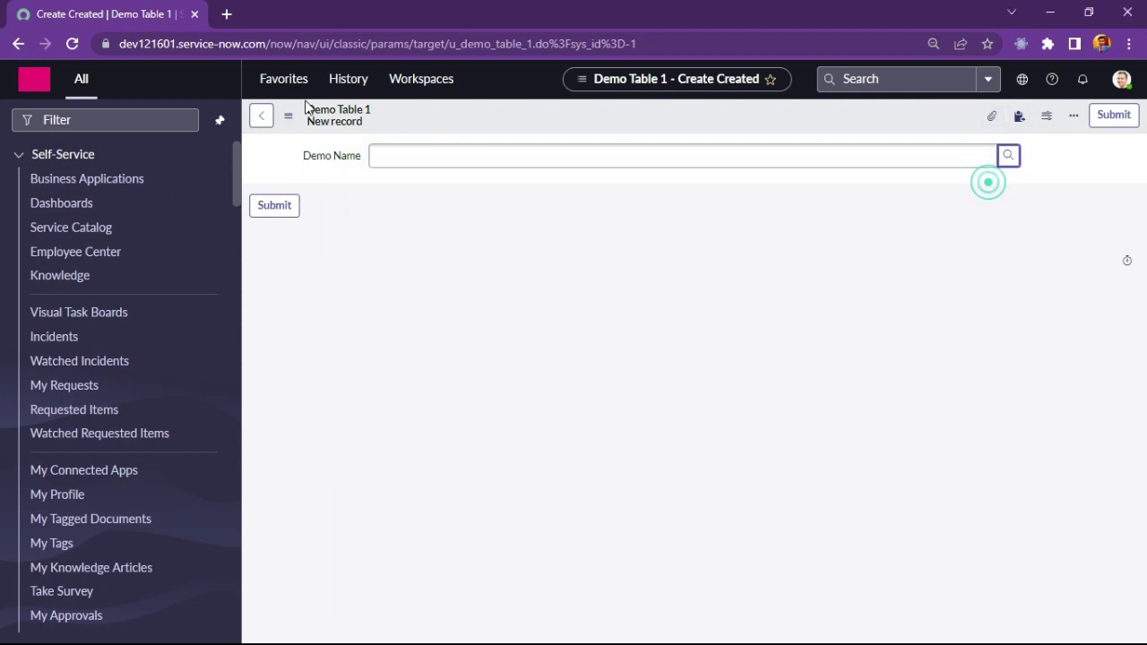
click(15, 45)
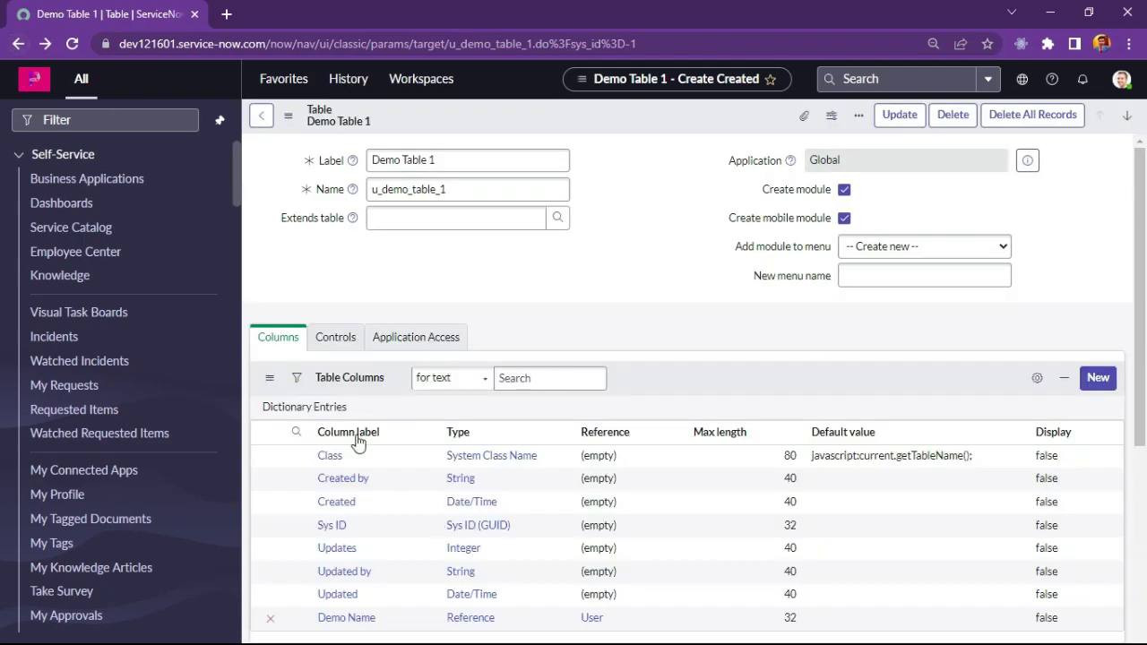
Step: Show the list view of Demo Table 1 and return to the table record
scroll(356, 442, down, 5)
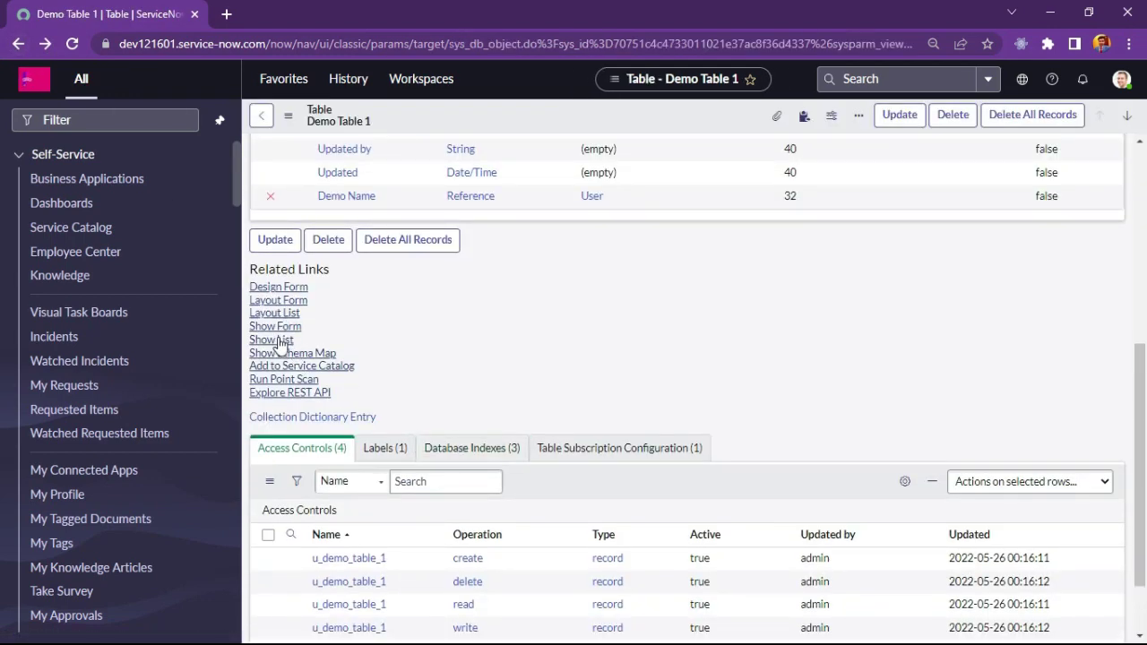
click(274, 326)
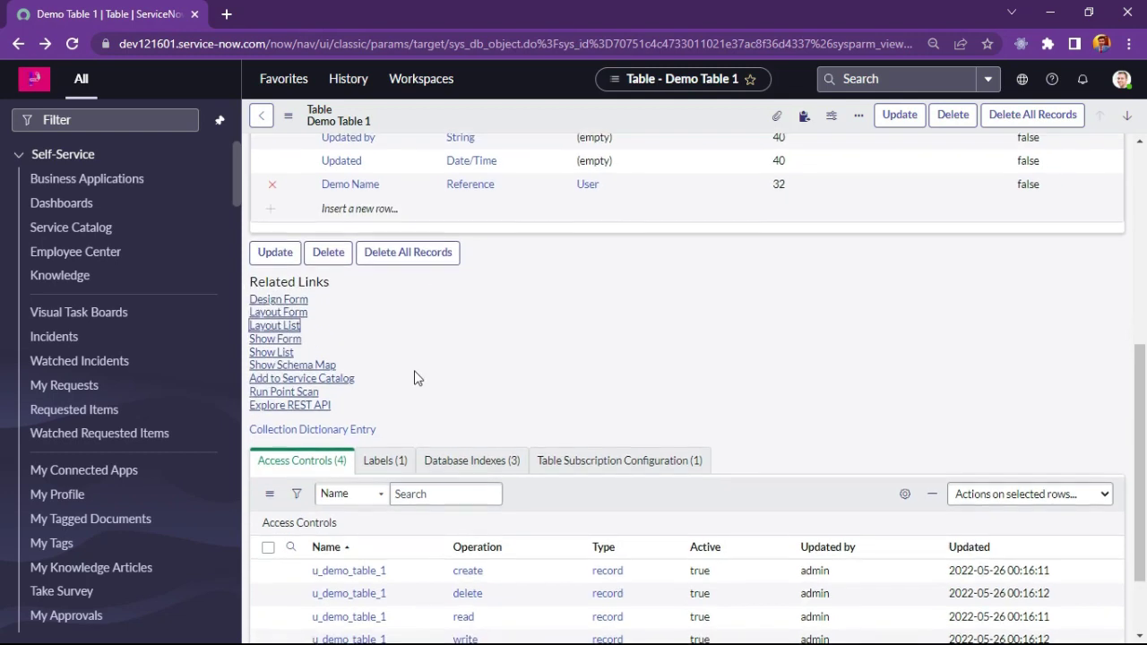
click(283, 345)
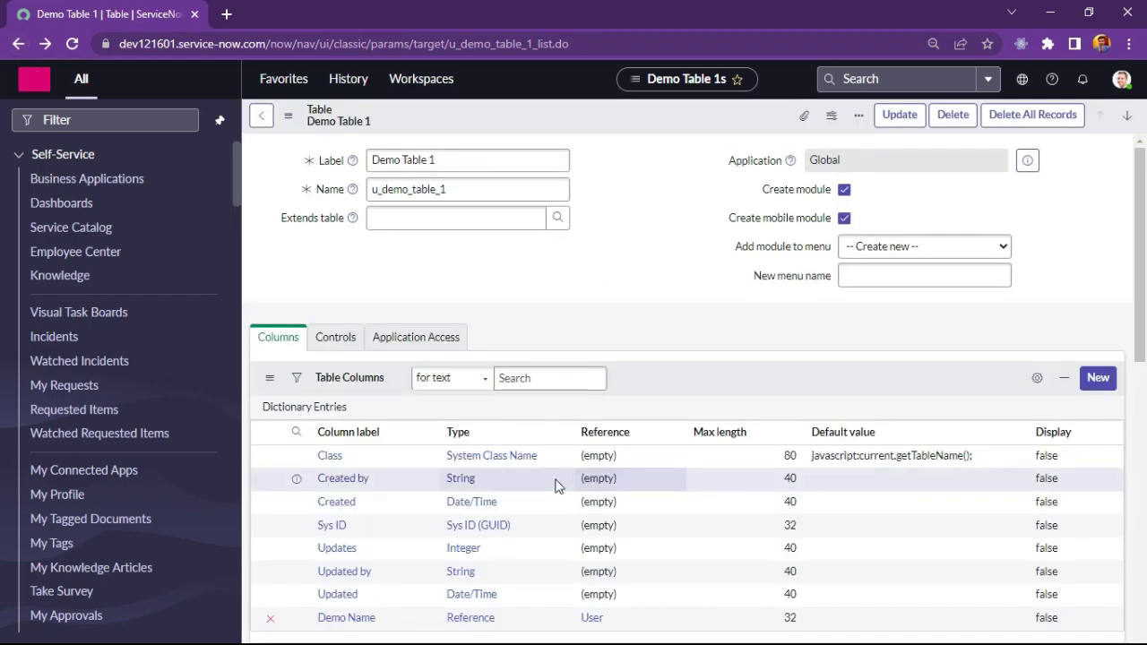
Step: Show the schema map of Demo Table 1 and move the table's box toward the middle of the map
scroll(556, 484, down, 5)
scroll(372, 451, down, 3)
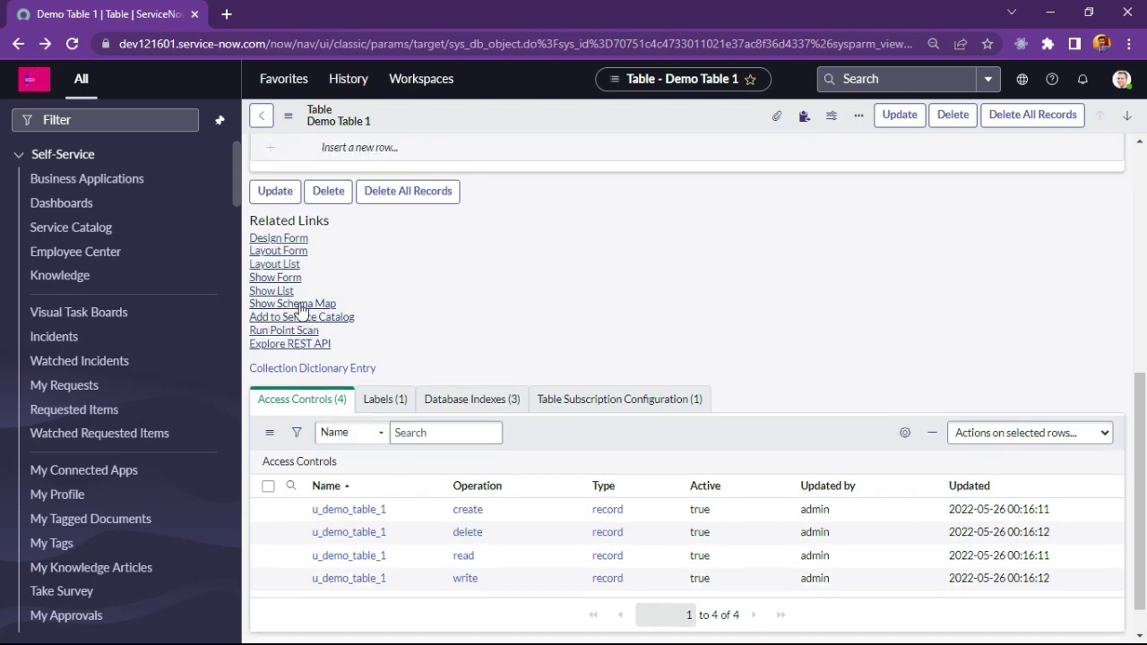
click(301, 305)
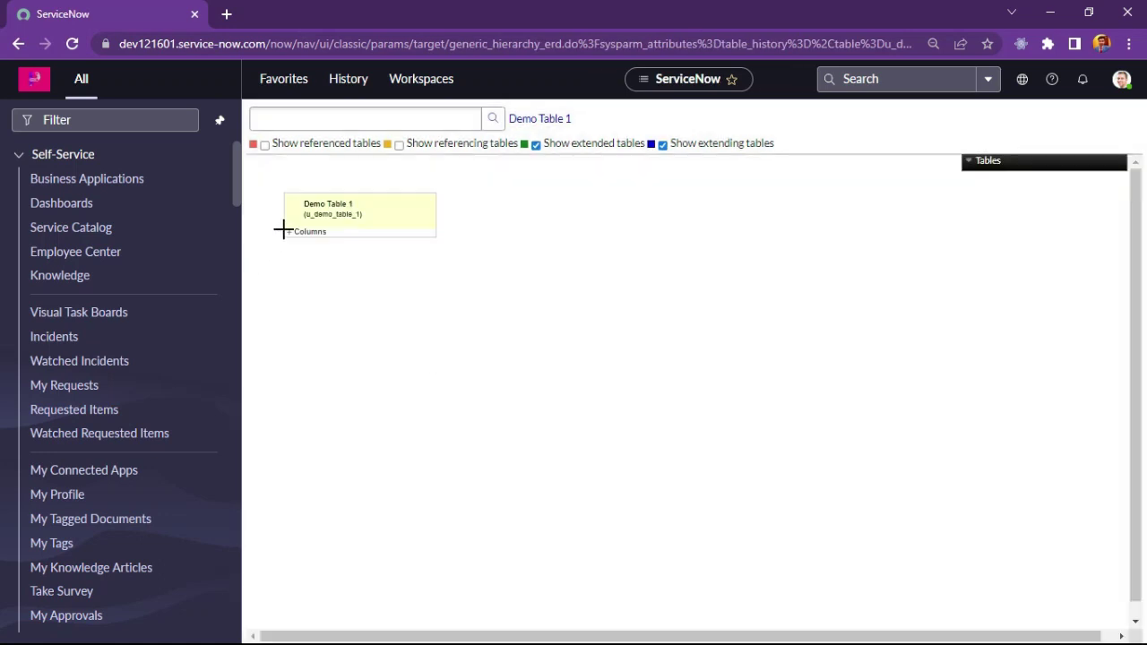
drag(335, 213, 538, 281)
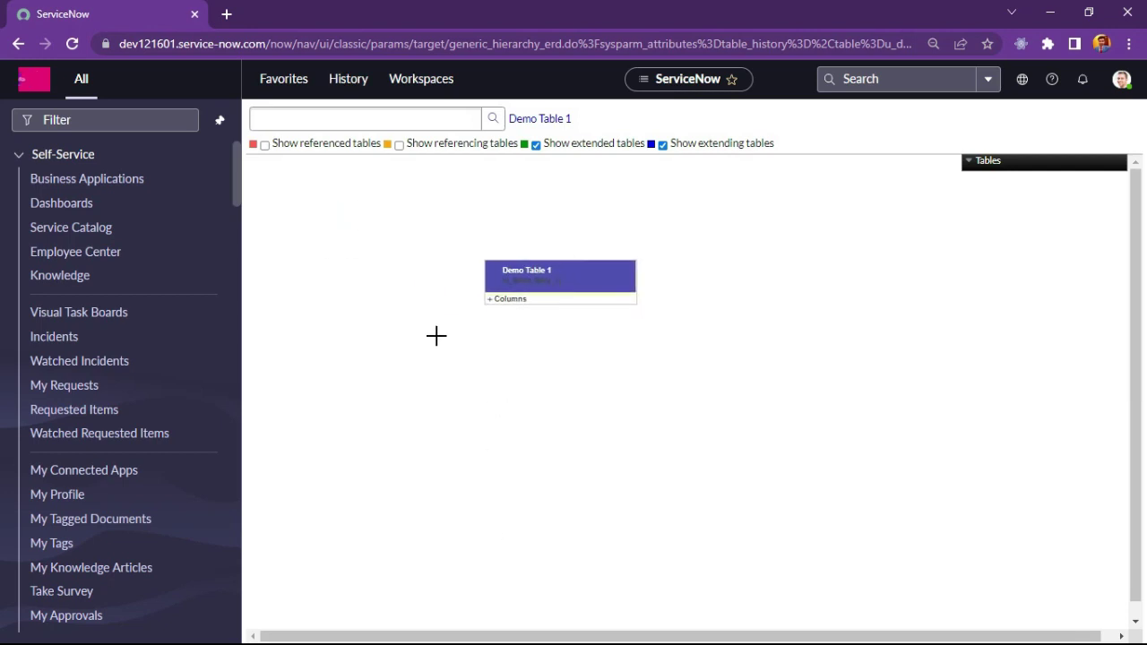
drag(448, 230, 677, 366)
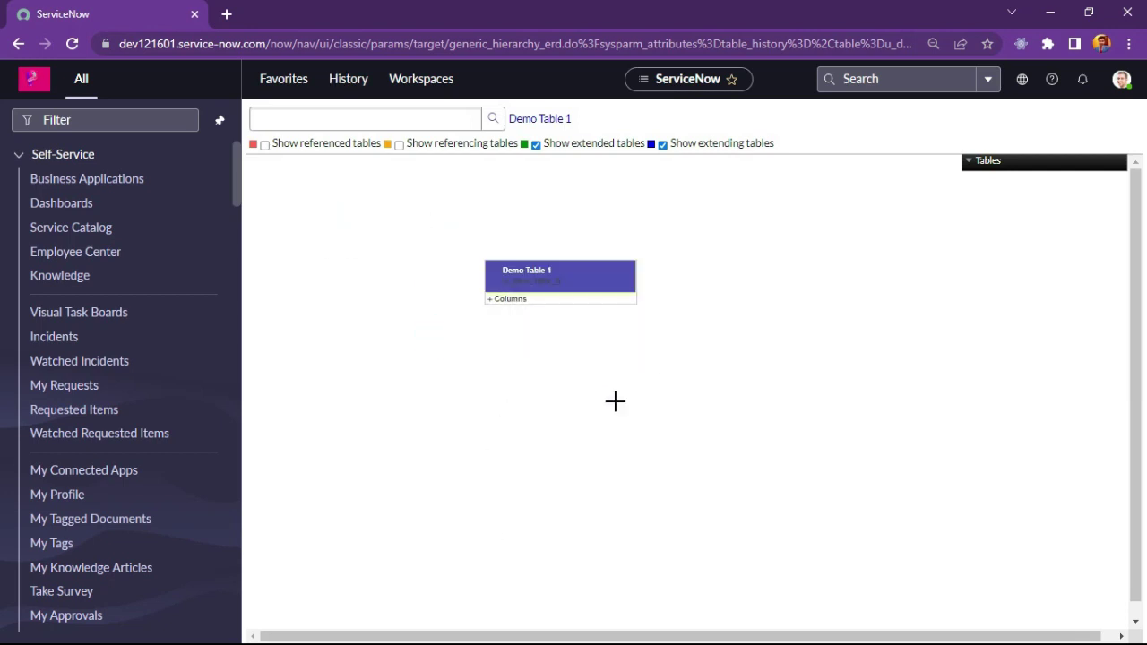
Step: Expand the column list of Demo Table 1 in the schema map, then return to the table record
click(523, 398)
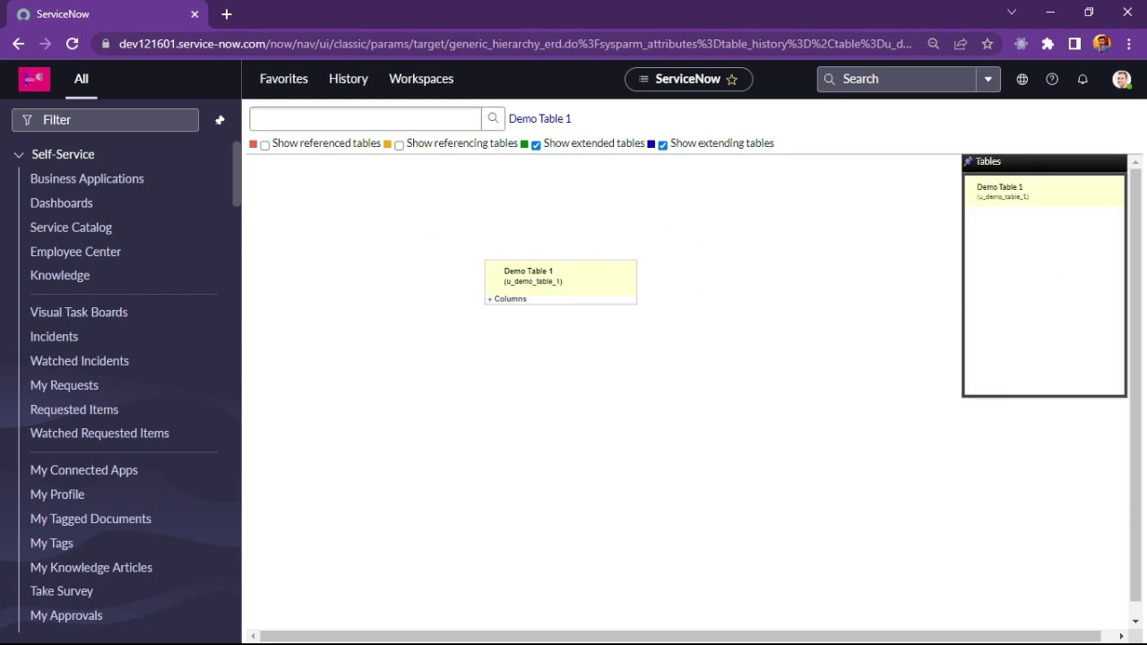
click(524, 282)
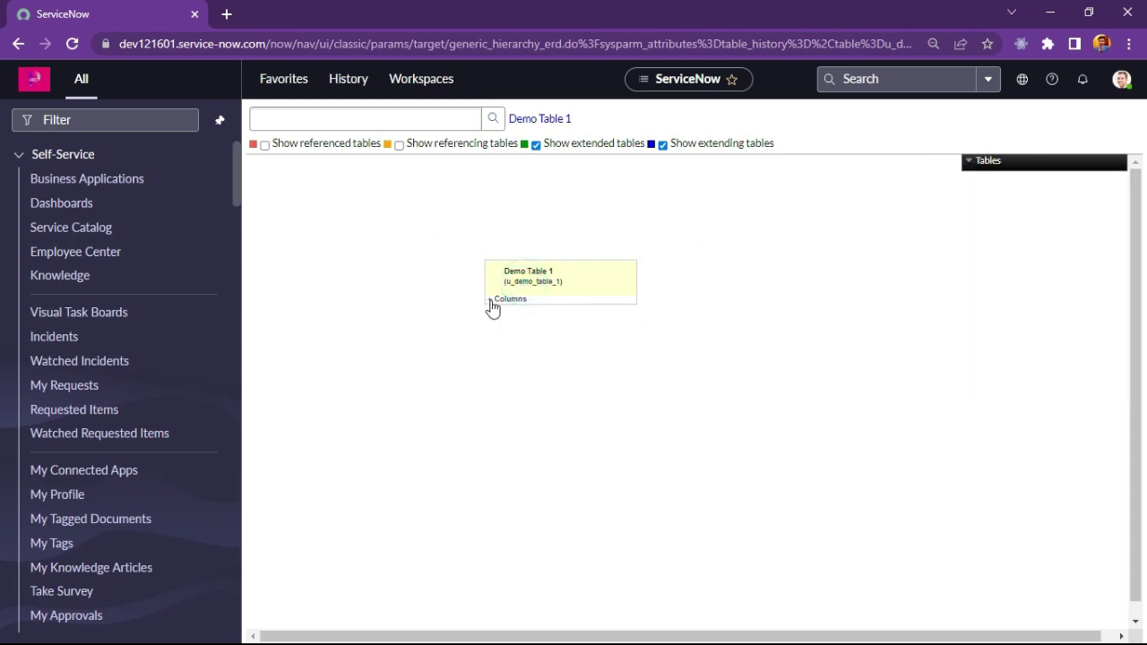
click(491, 301)
click(491, 302)
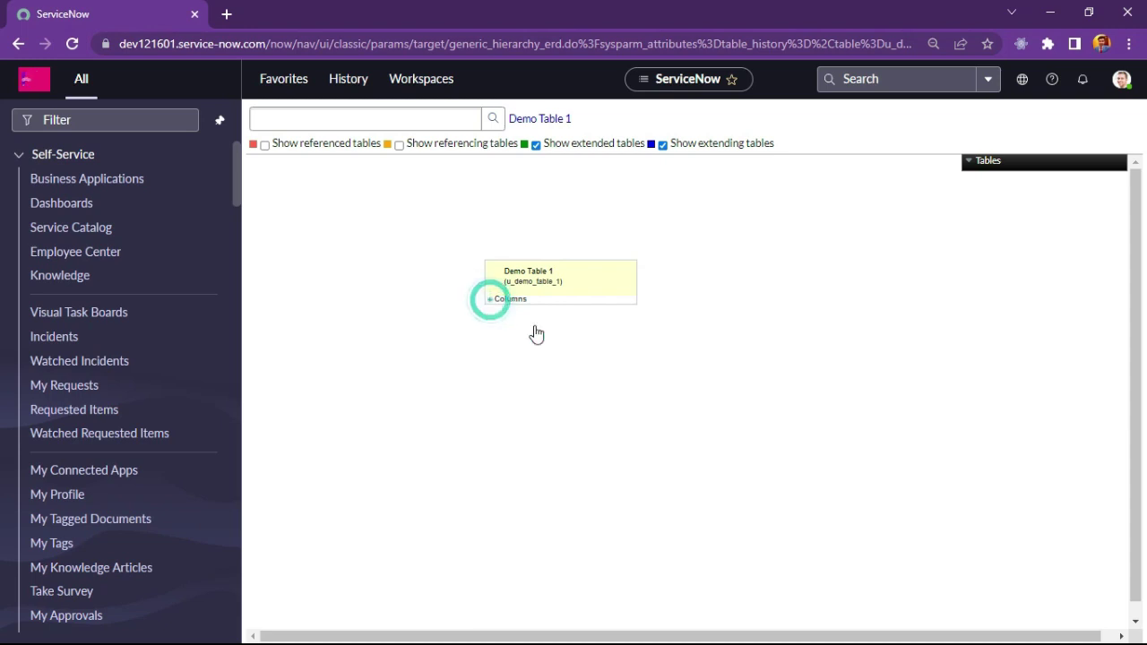
click(492, 303)
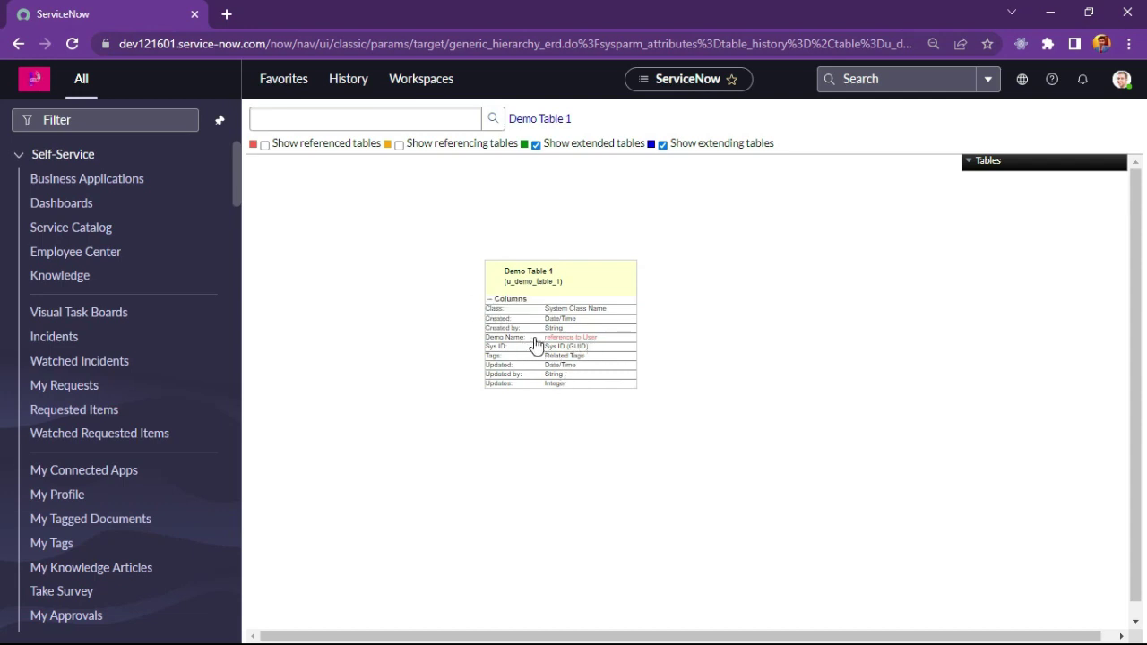
click(543, 456)
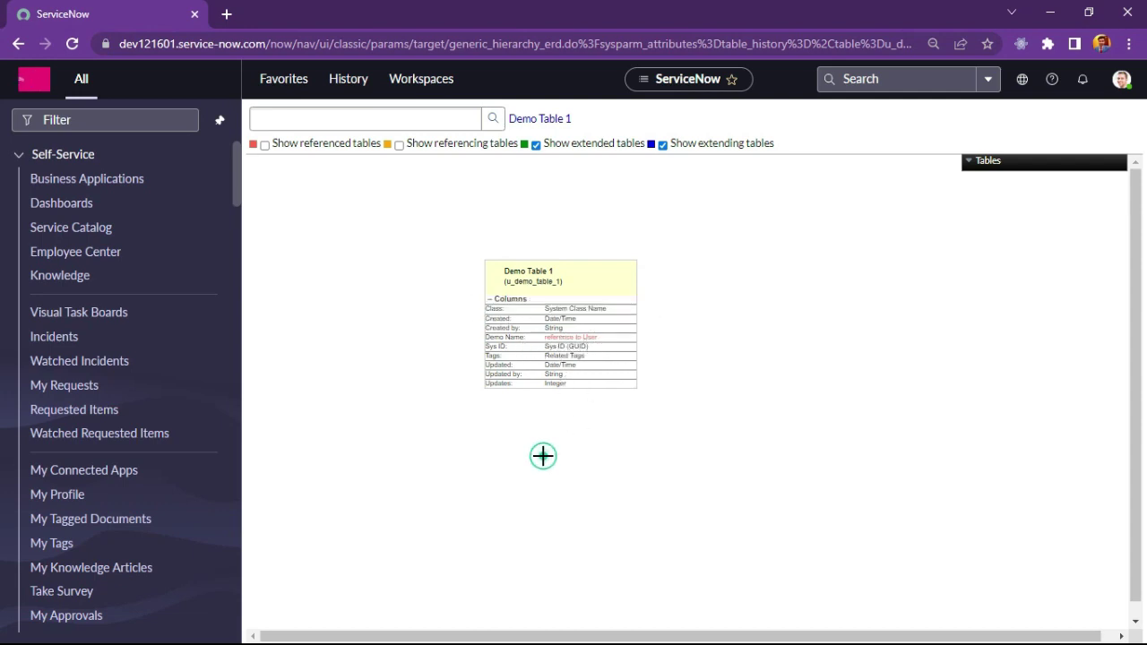
click(16, 44)
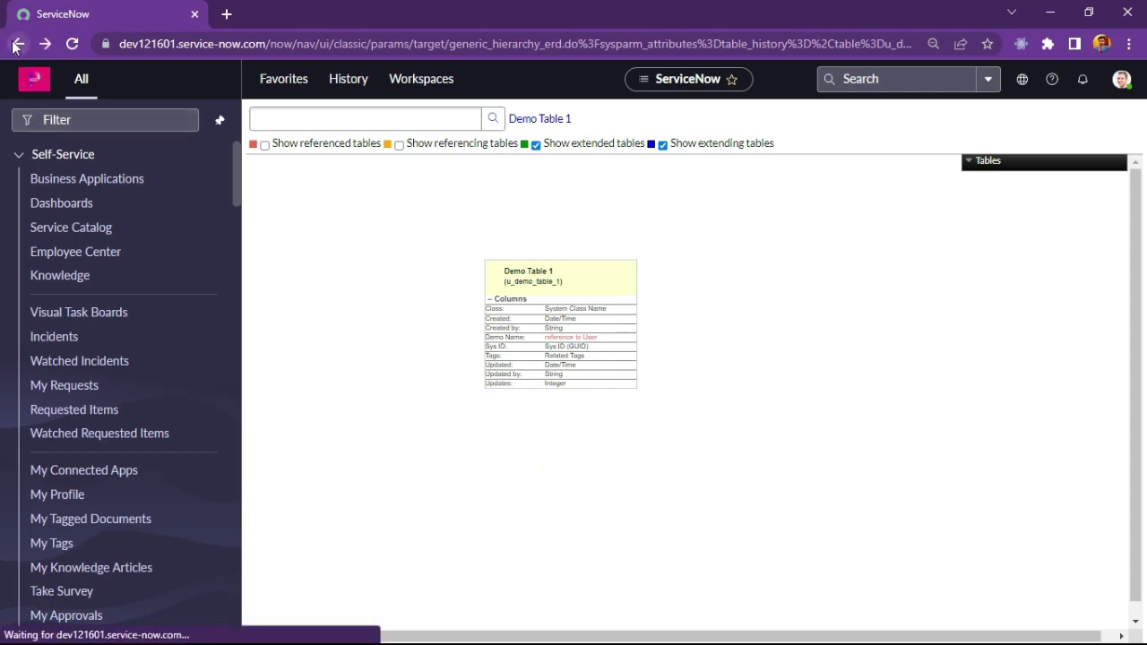
scroll(574, 335, down, 6)
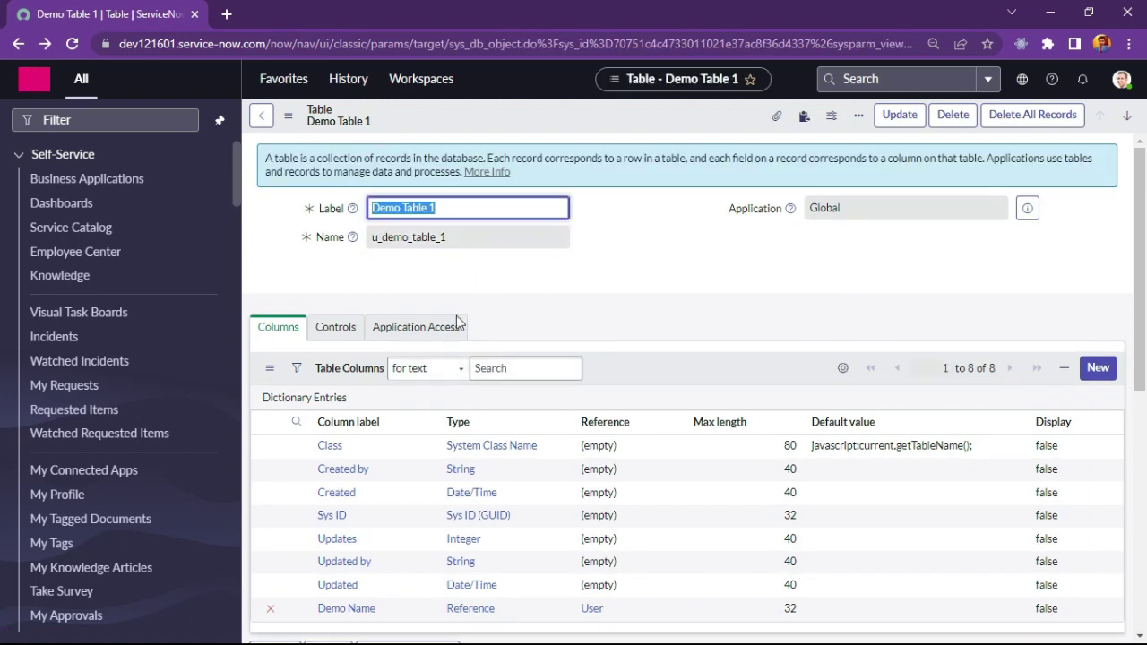
Step: Find the Tables module under System Definition and start a new table record
click(85, 121)
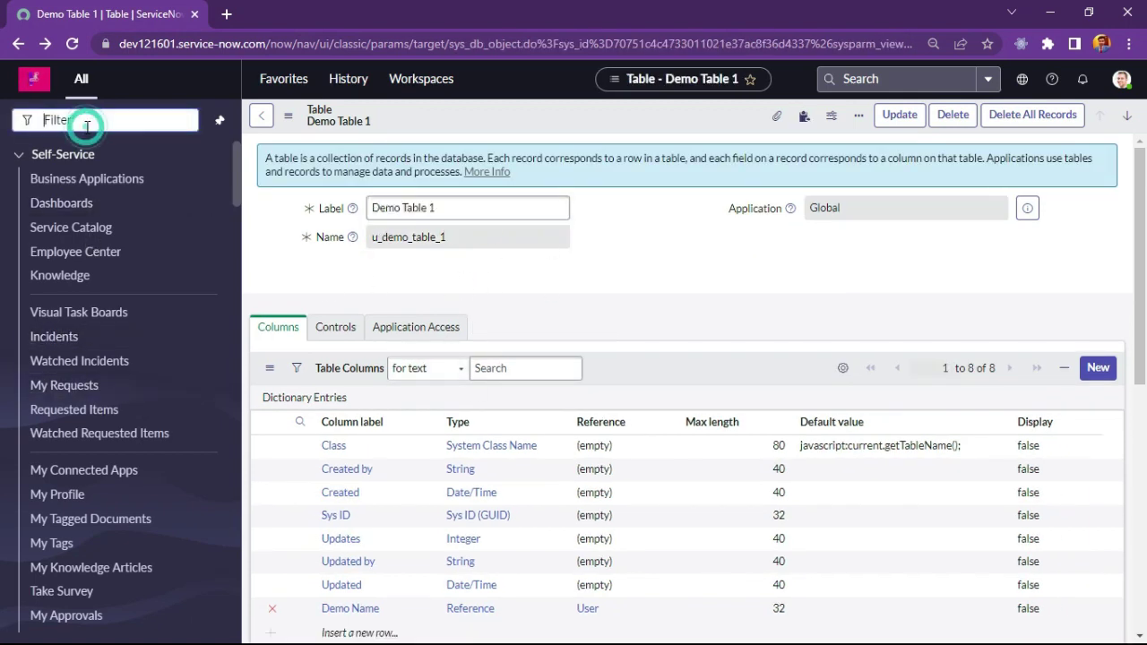
text(tables)
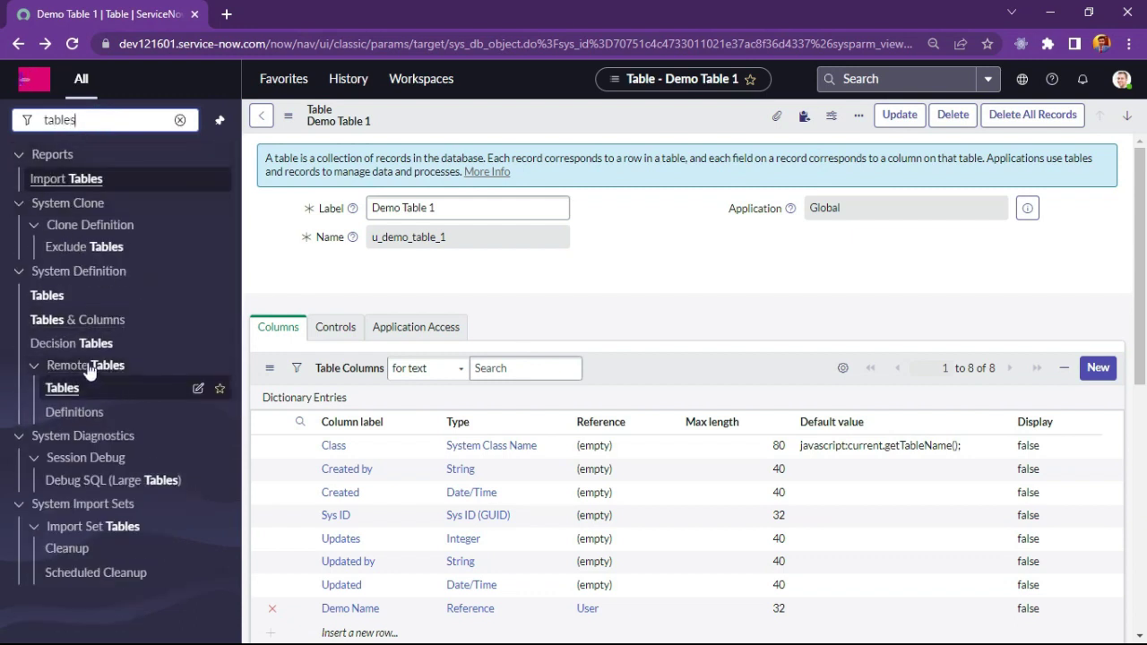
click(59, 299)
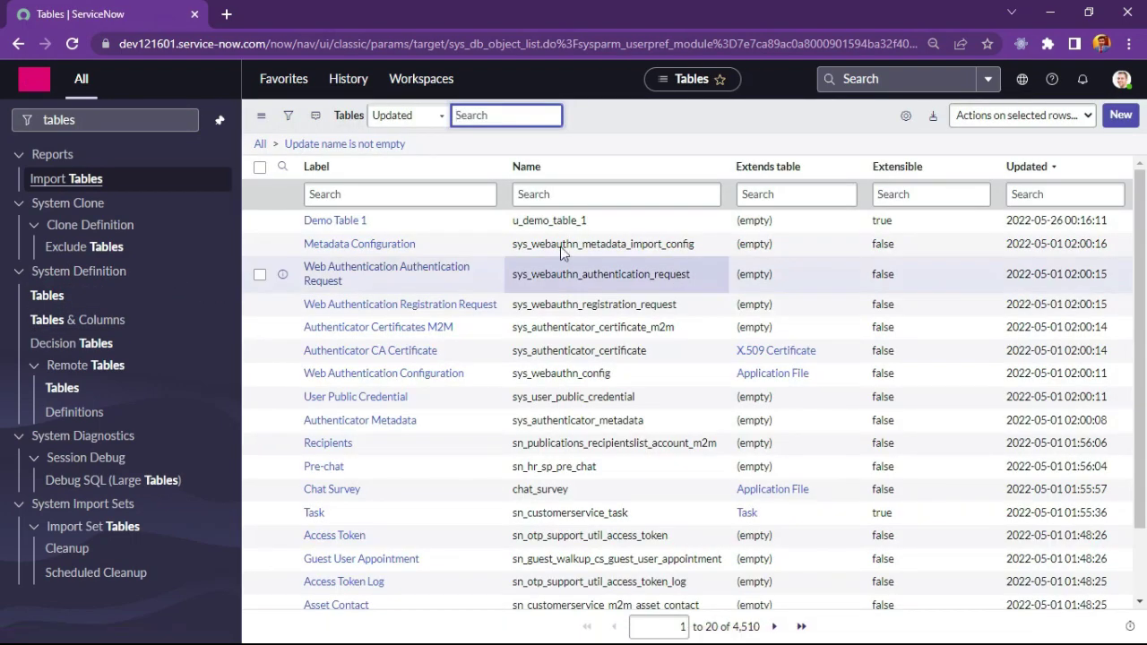
click(1120, 121)
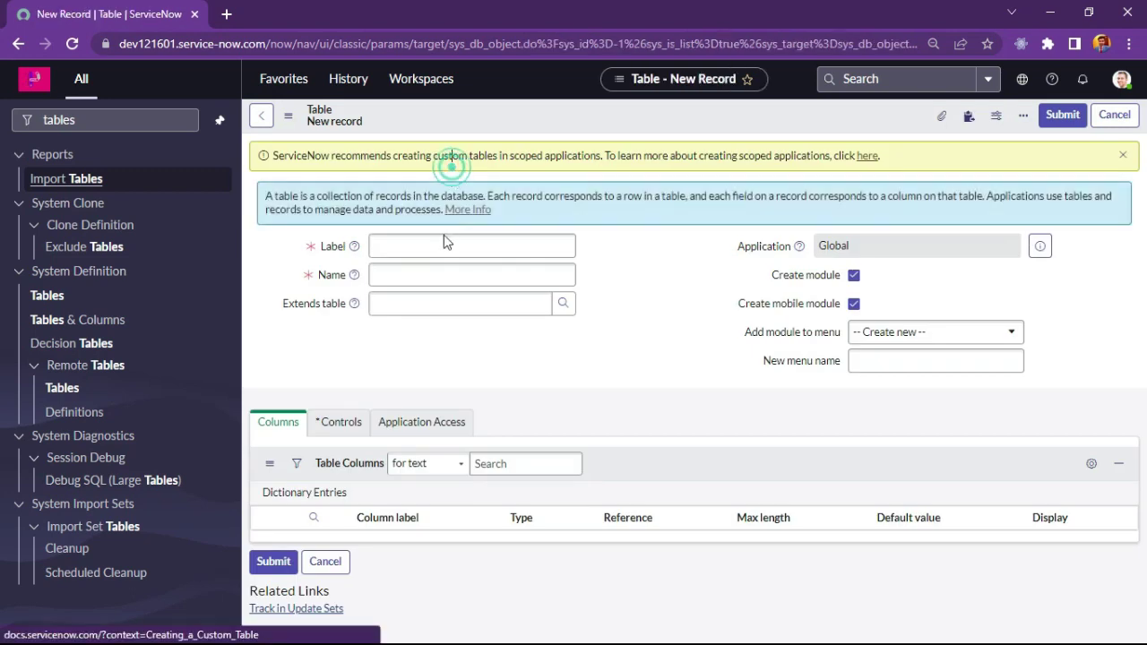
Step: Label the new table Demo Table 2 and let its name fill in from the label
click(440, 244)
text(Demo Table 2)
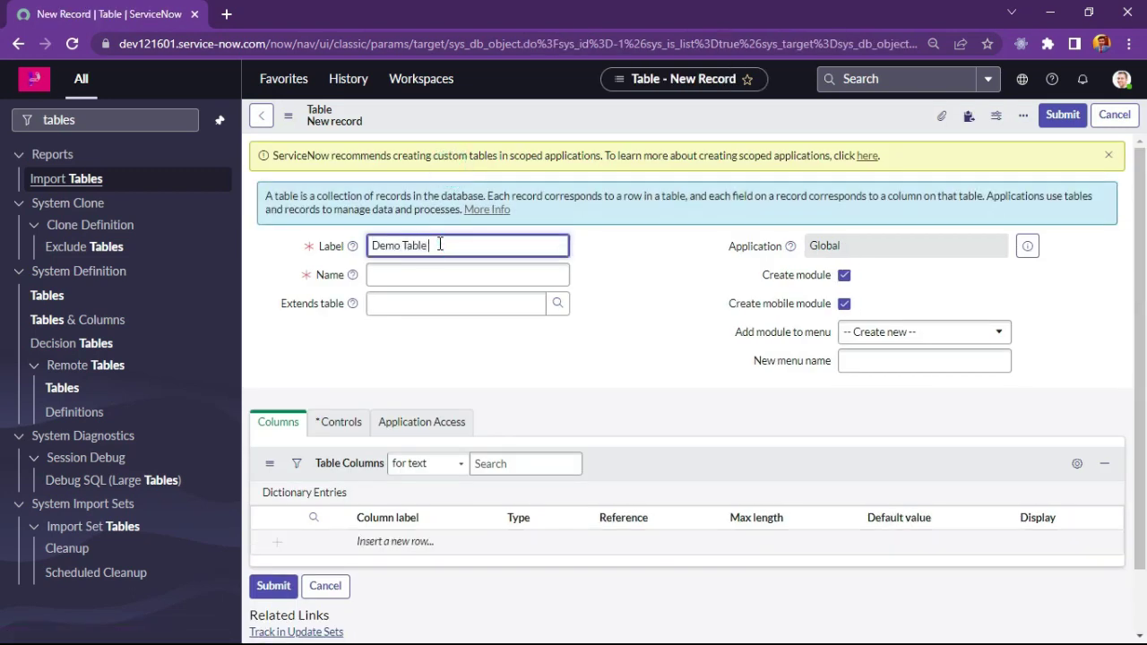
click(492, 279)
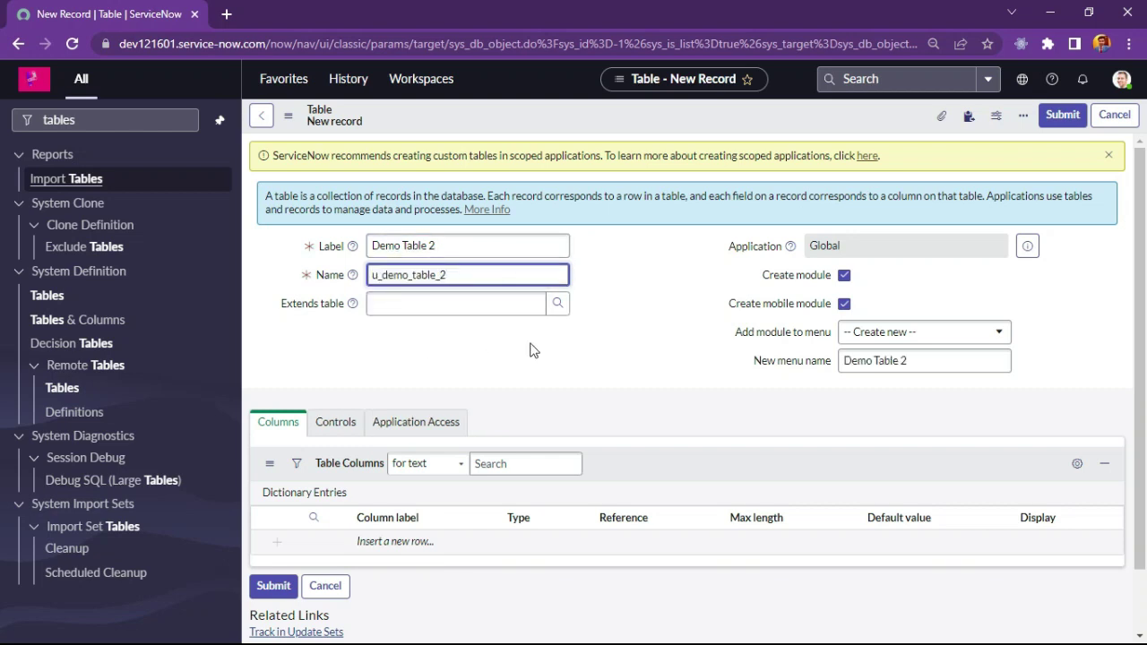
Step: Make the new table extend Demo Table 1 and save the record
click(436, 305)
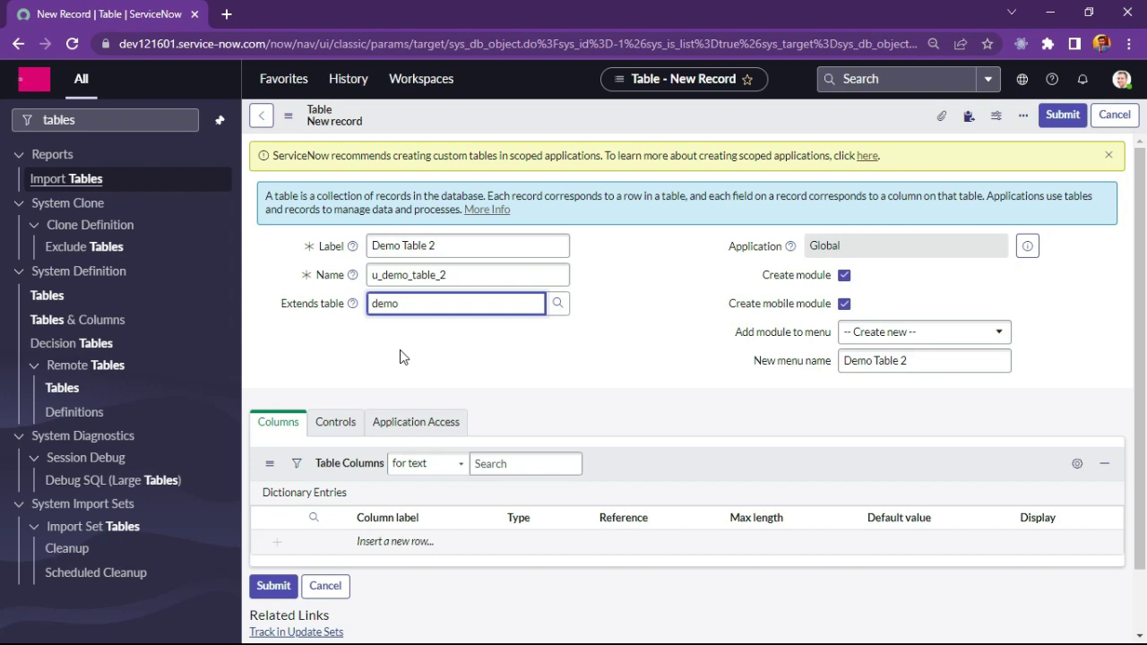
key(Down)
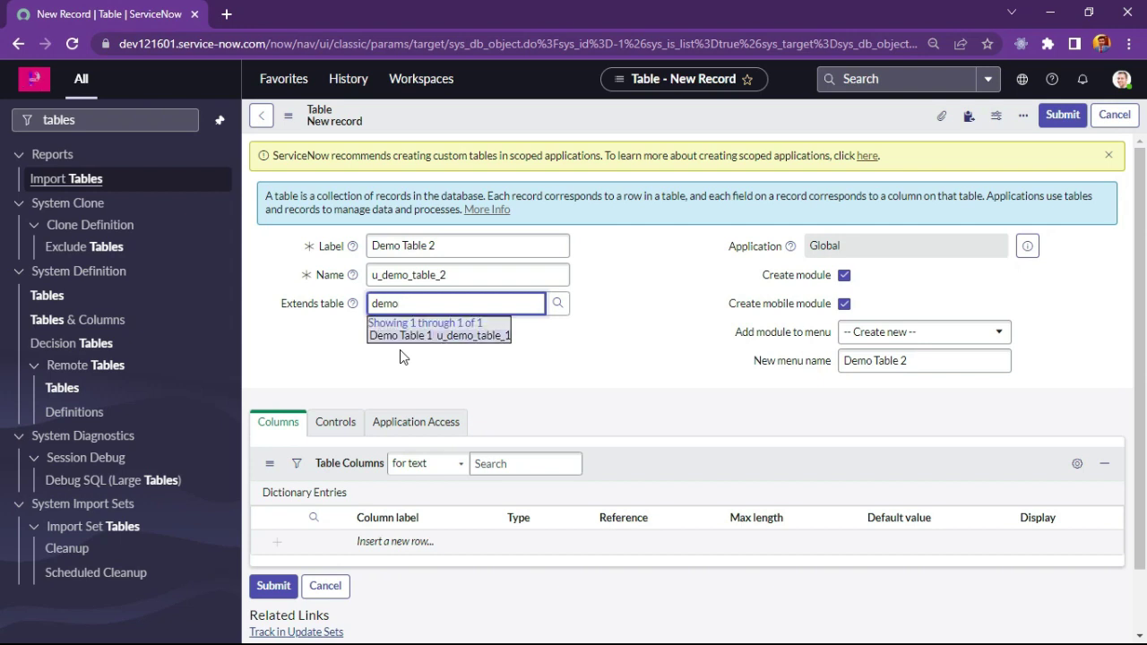
key(Return)
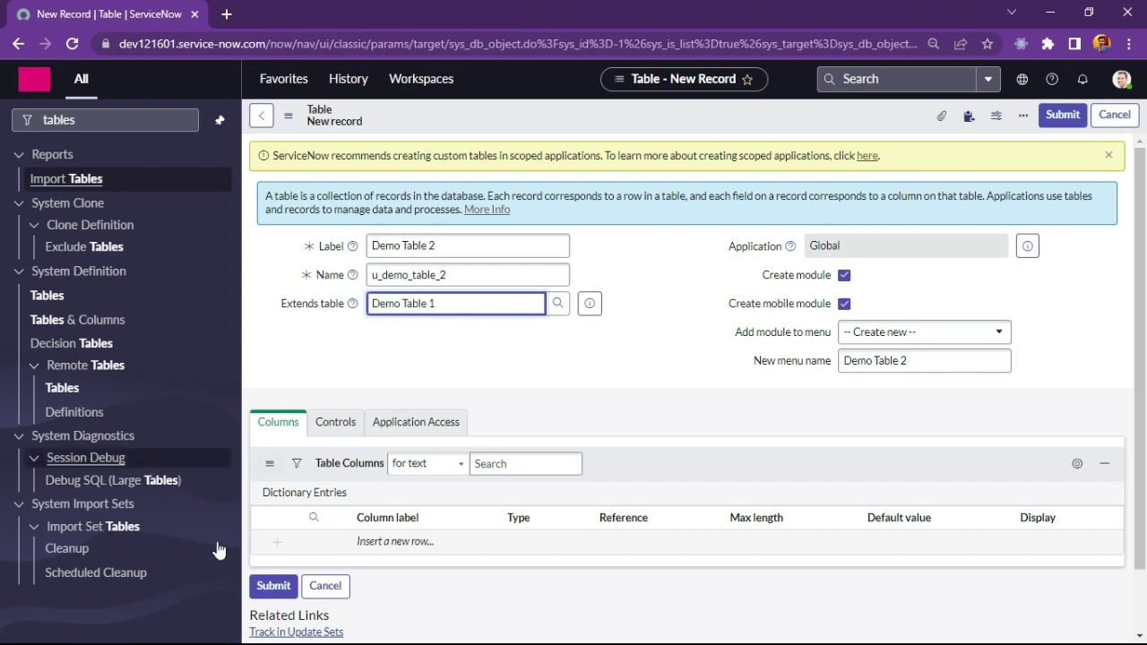
right_click(827, 123)
click(854, 131)
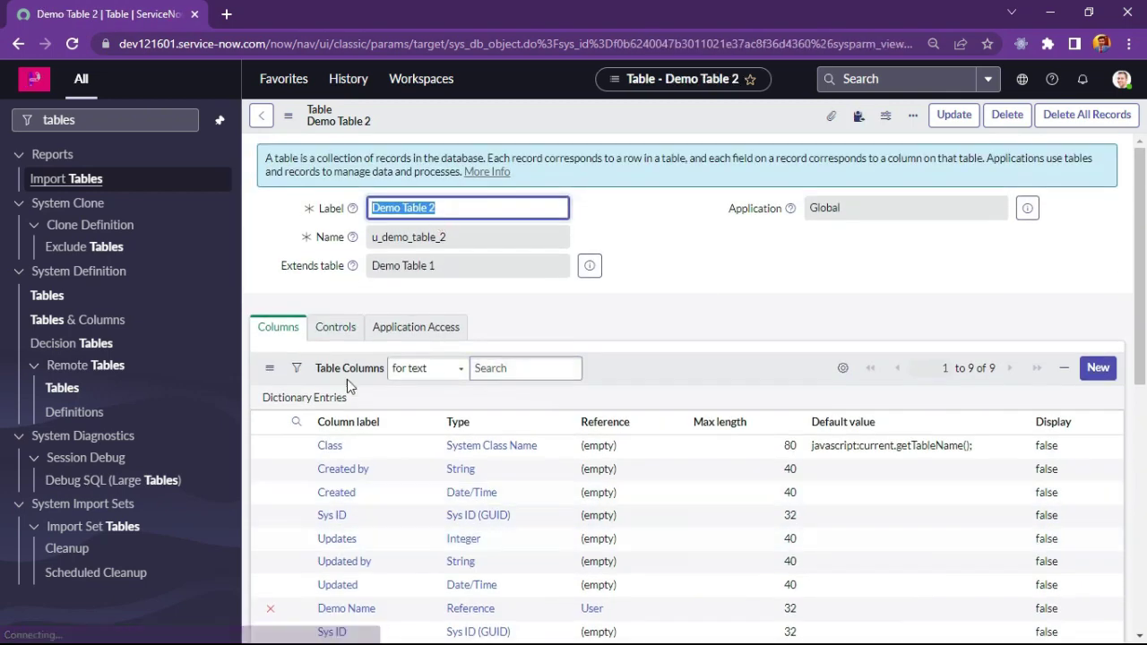
Step: Examine the columns, related links and access controls of the saved Demo Table 2 record
scroll(359, 358, up, 4)
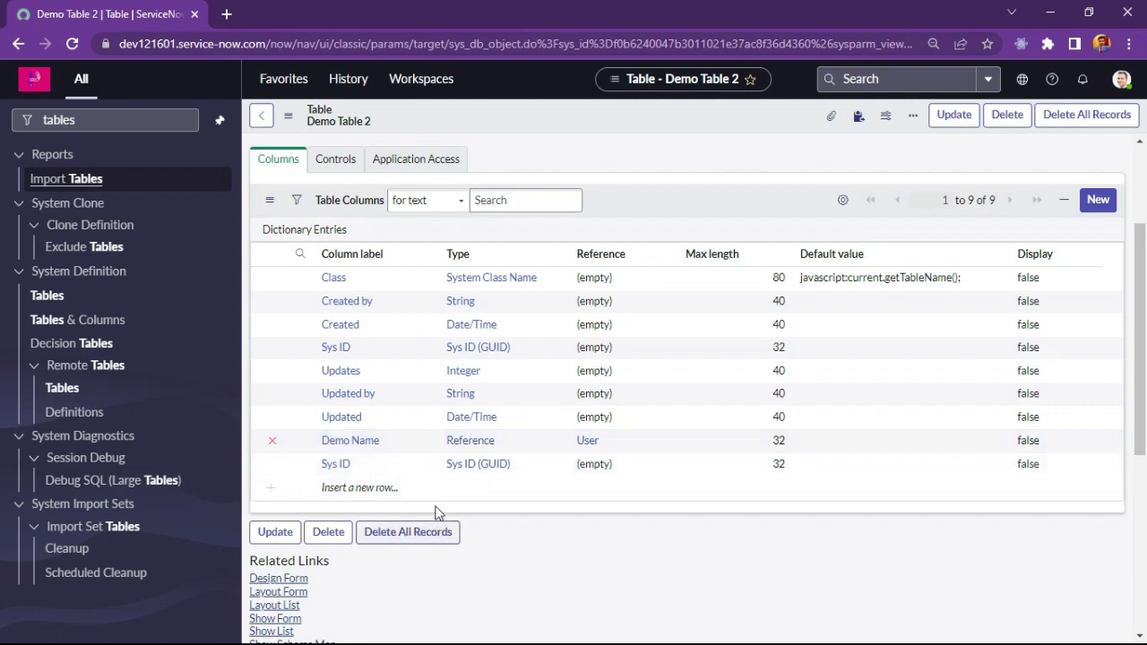
scroll(422, 511, up, 2)
scroll(537, 444, down, 6)
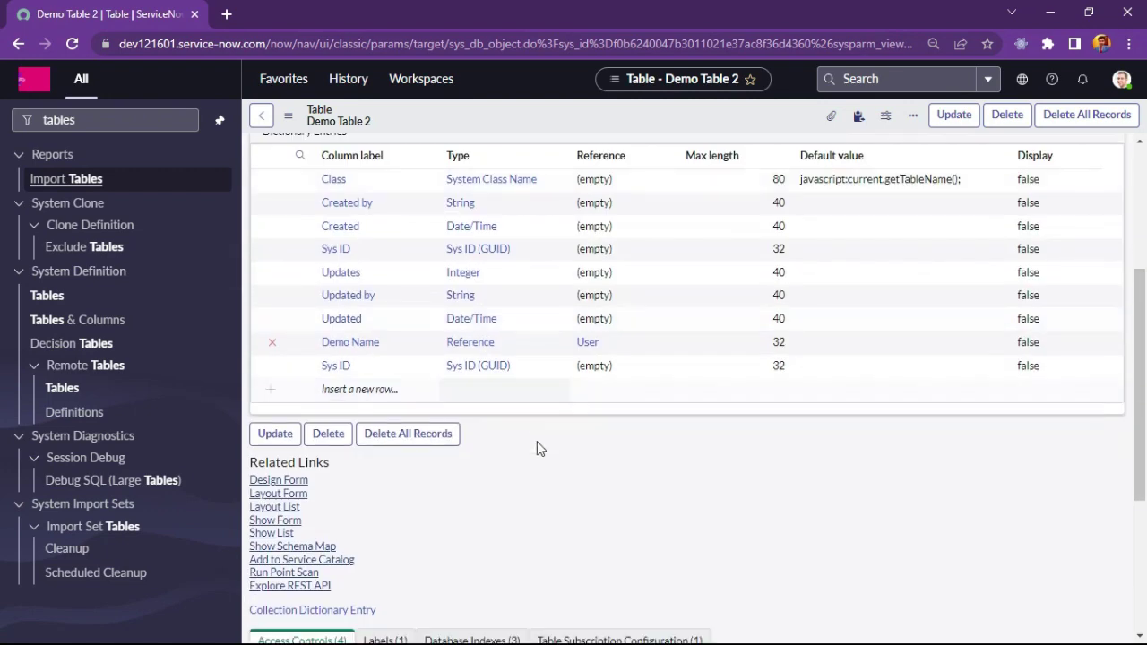
scroll(545, 512, up, 5)
scroll(663, 340, down, 5)
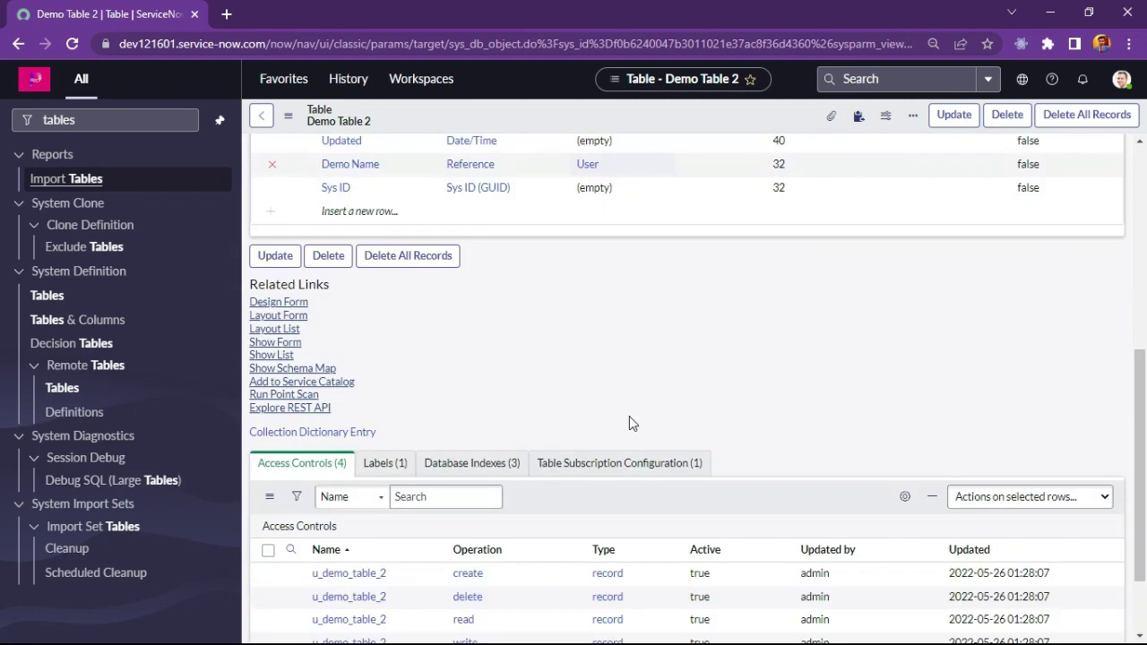
scroll(601, 456, up, 5)
scroll(627, 529, down, 4)
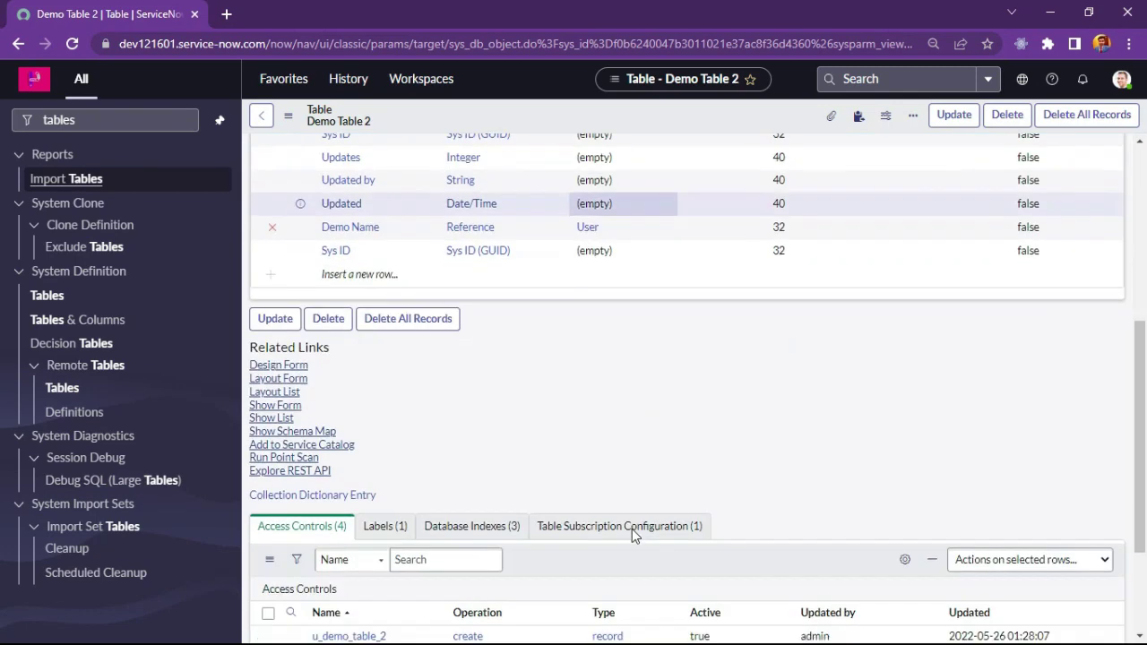
scroll(615, 481, up, 3)
scroll(532, 262, up, 2)
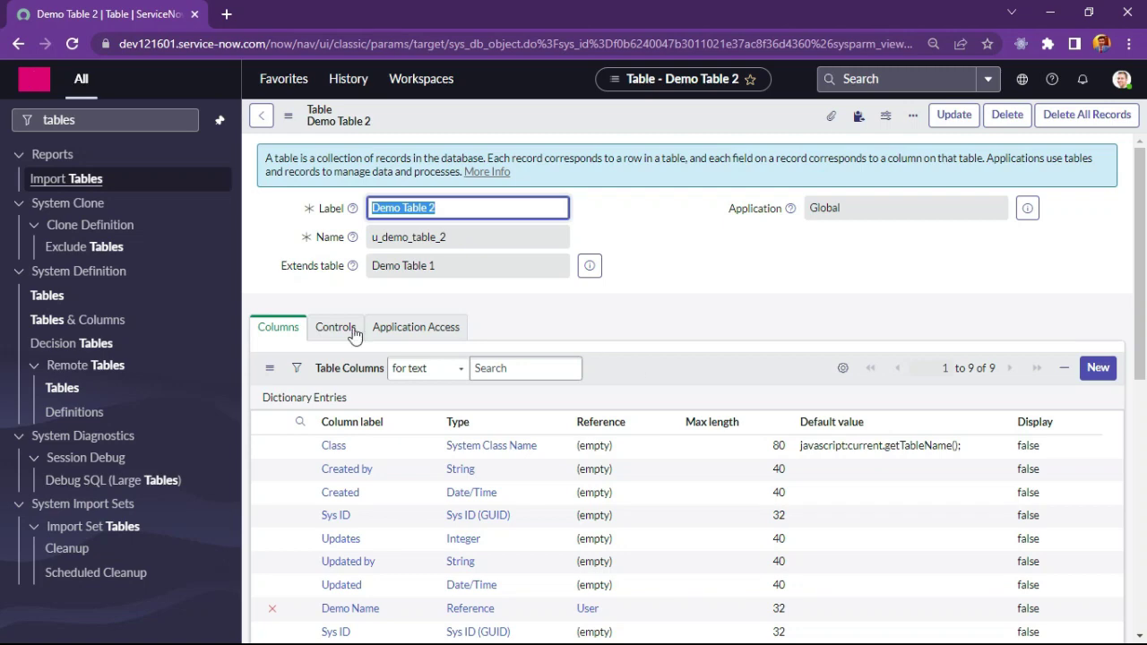
scroll(440, 408, down, 3)
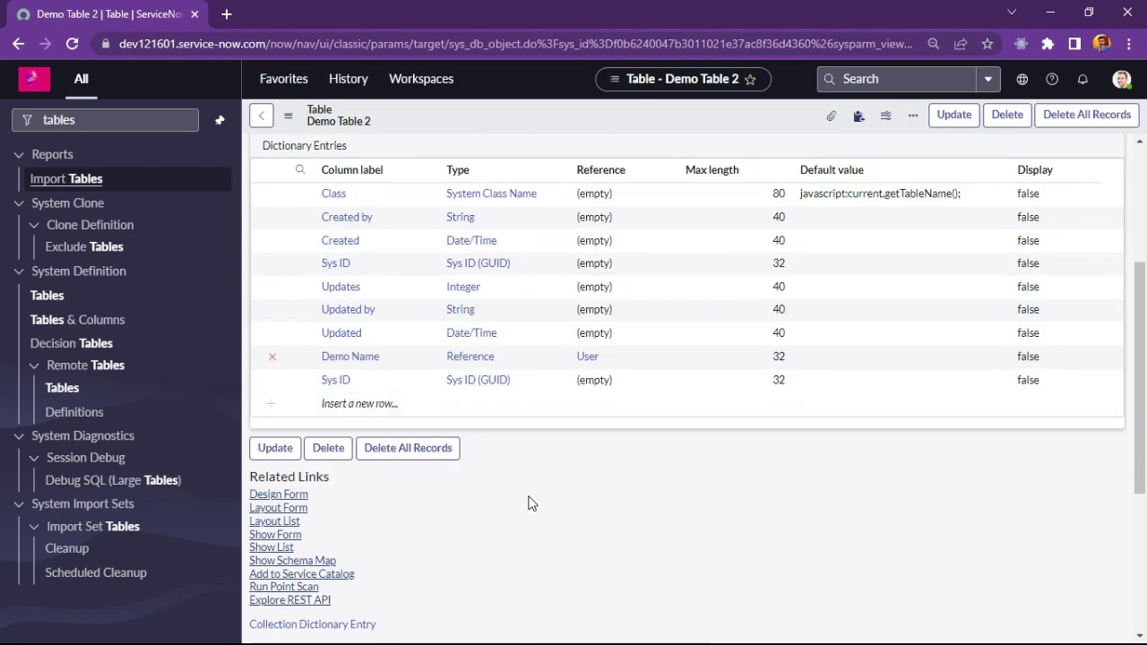
scroll(524, 513, up, 3)
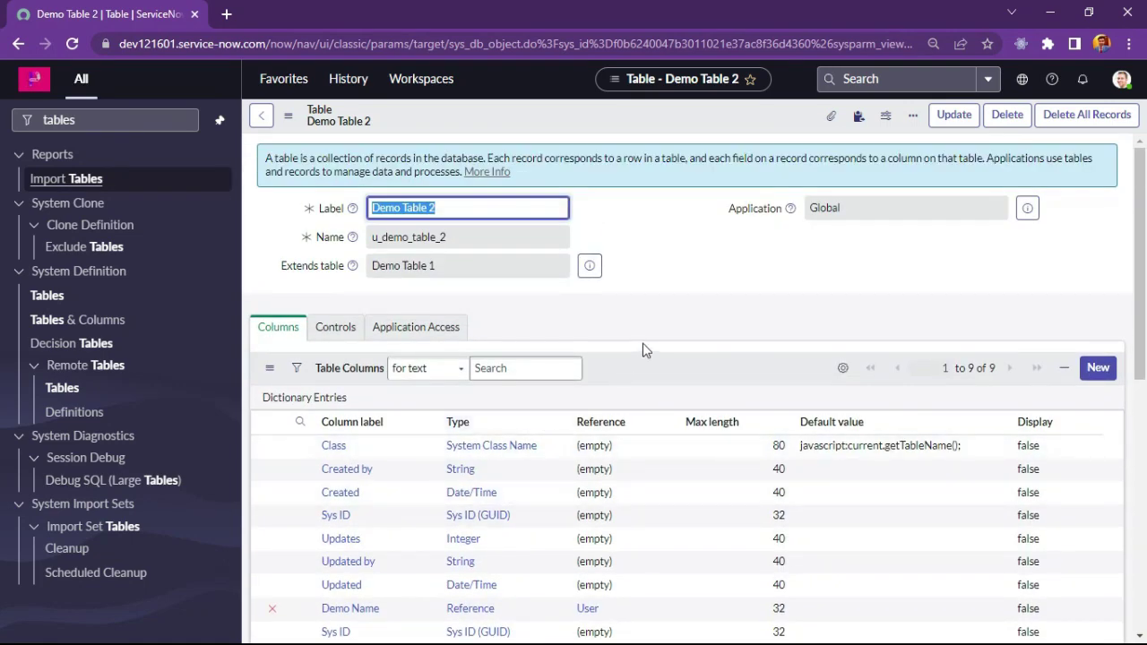
scroll(642, 348, down, 5)
scroll(641, 395, down, 1)
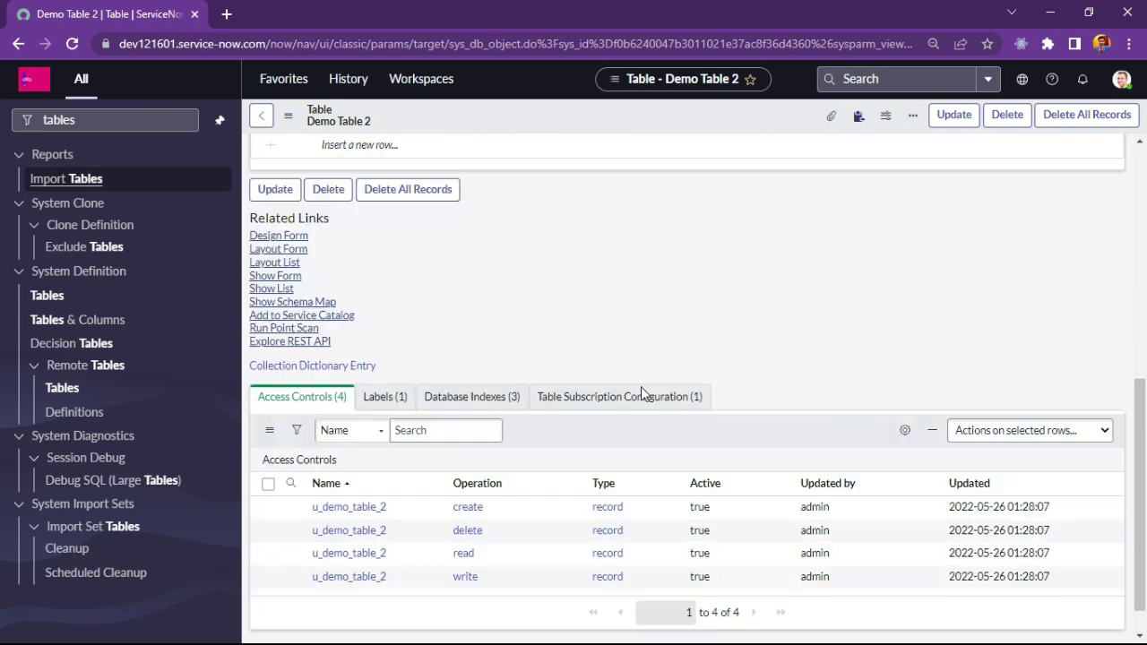
scroll(537, 417, up, 4)
scroll(369, 445, down, 4)
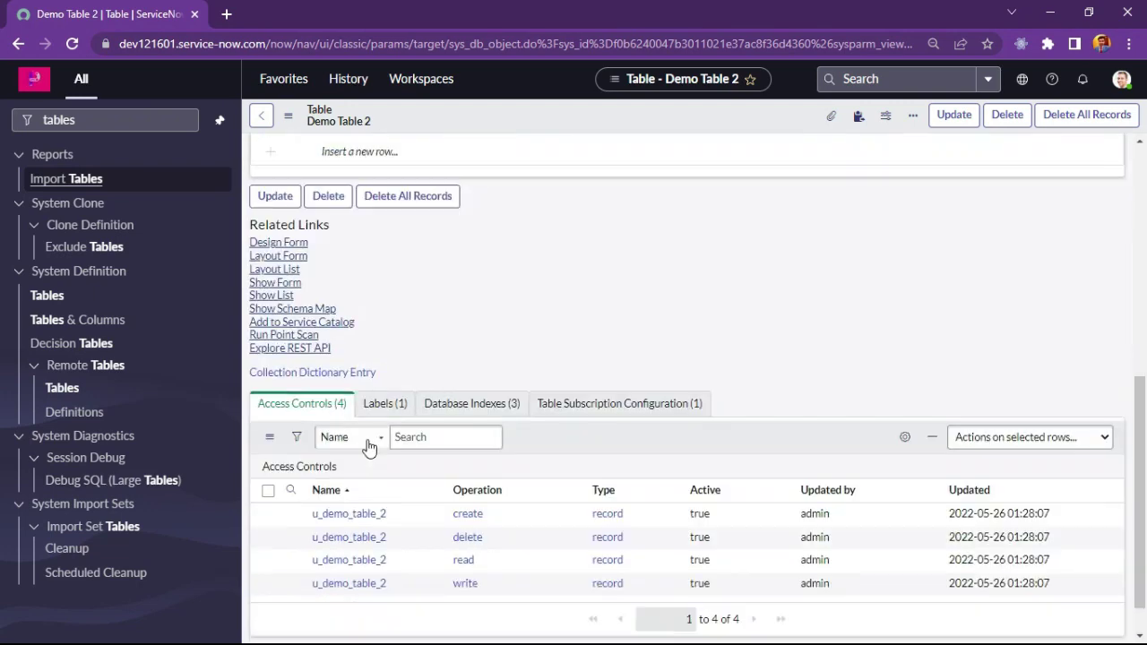
Step: Show the form of Demo Table 2, check its Demo Name field, and return to the table record
click(275, 283)
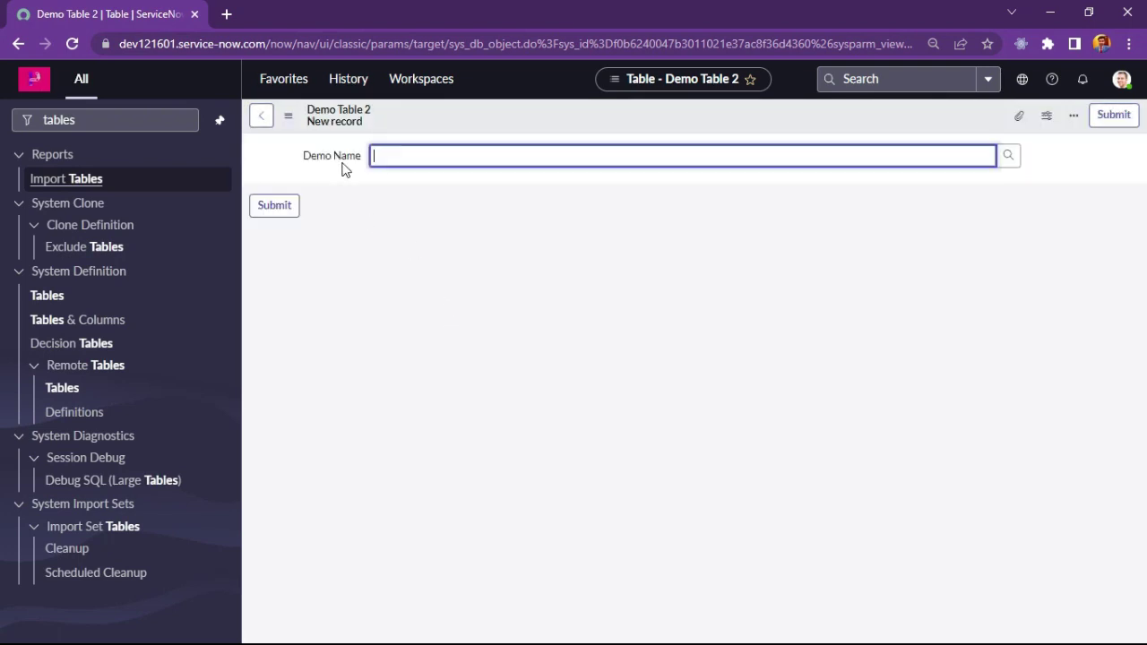
drag(305, 159, 380, 165)
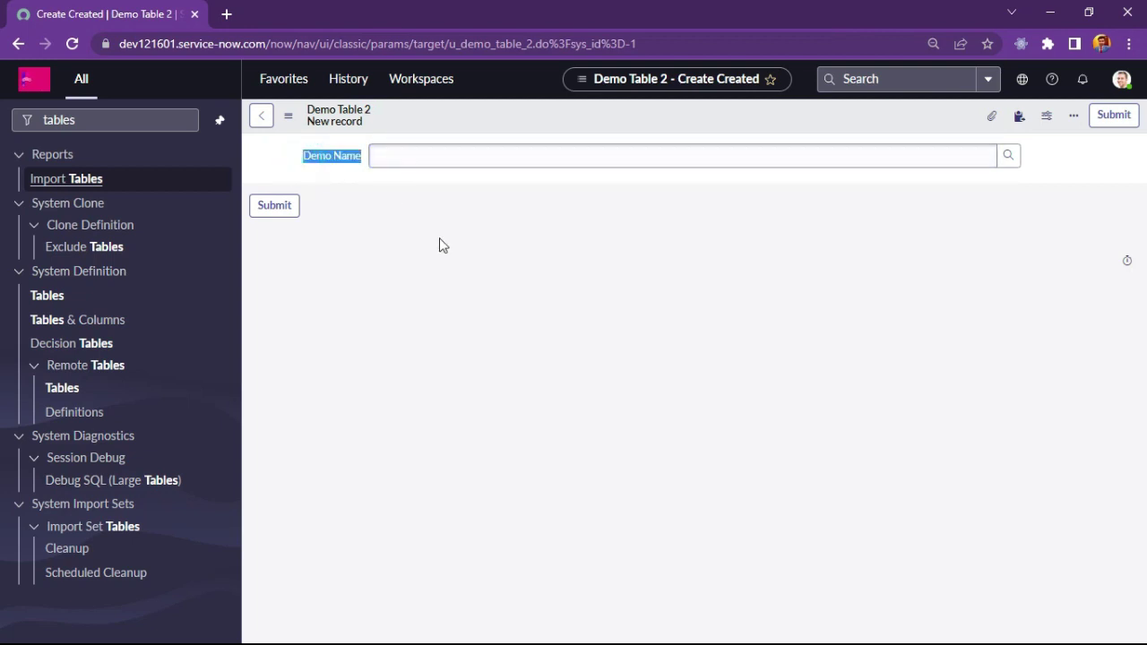
click(448, 127)
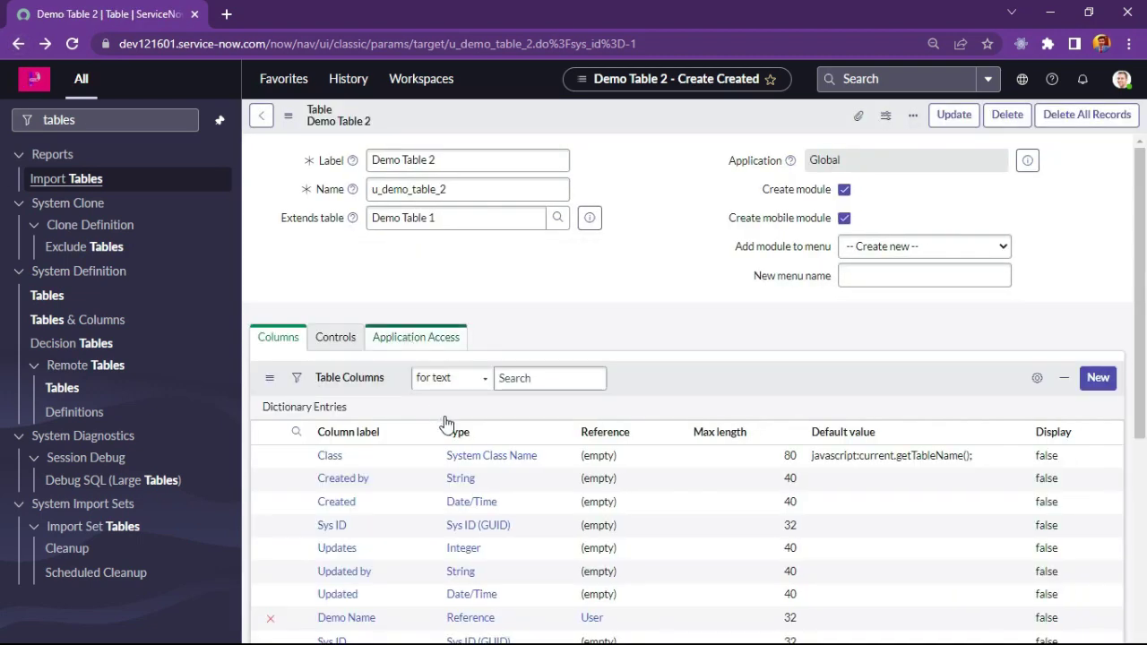
Step: Show the schema map of Demo Table 2 and expand the column lists of both Demo Table 2 and Demo Table 1
scroll(448, 491, down, 5)
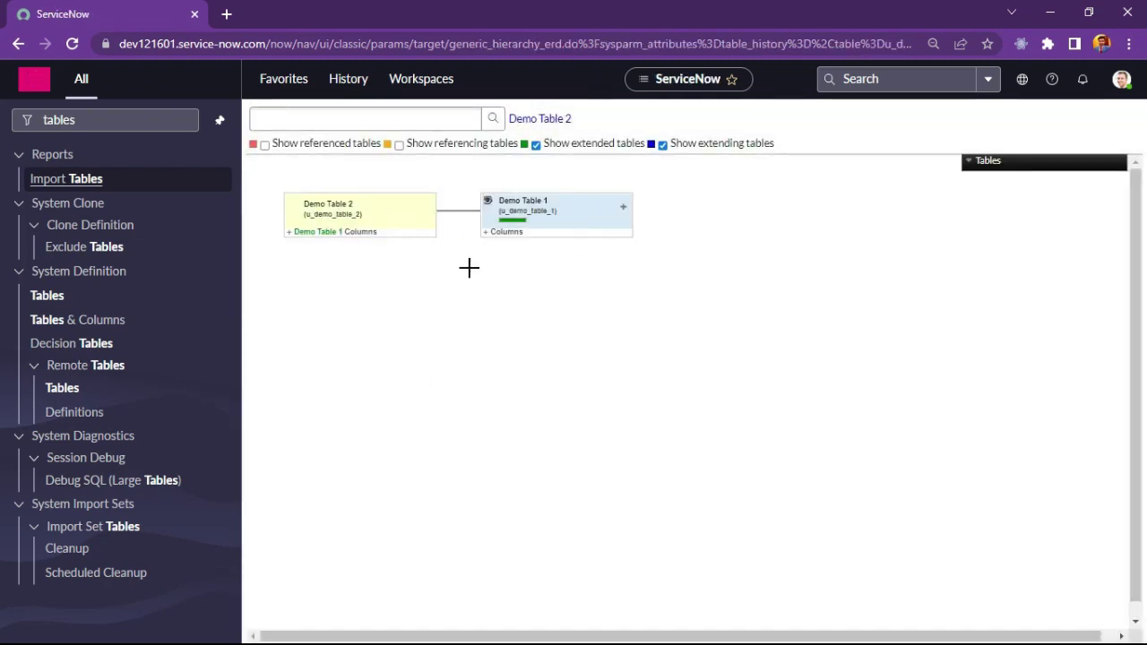
click(374, 217)
click(288, 233)
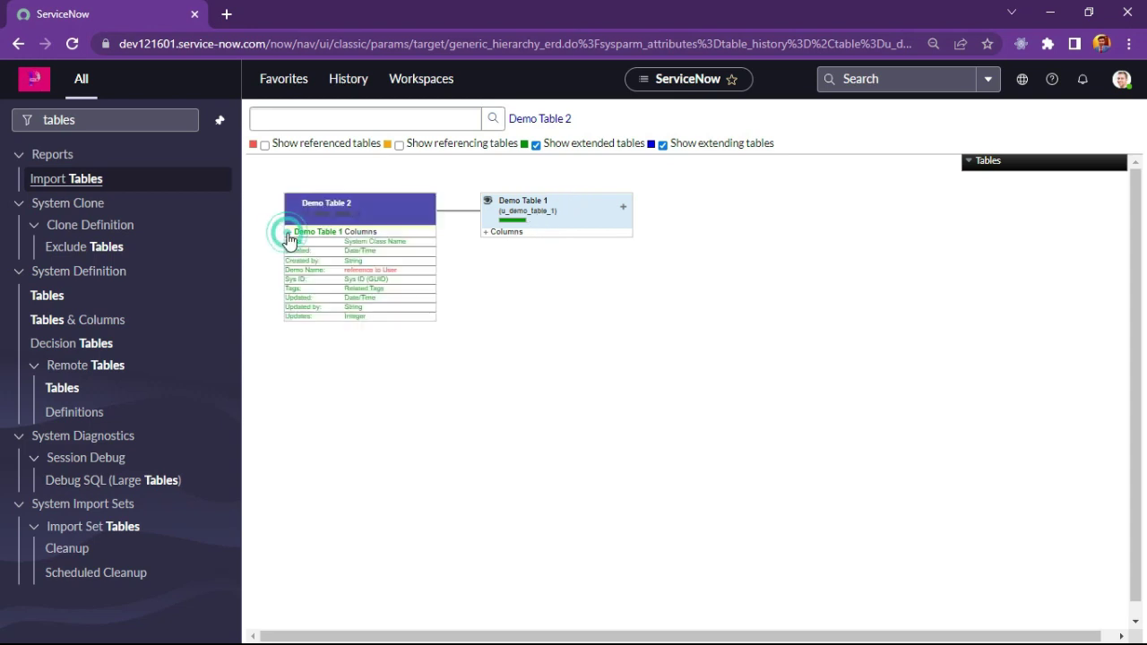
click(485, 233)
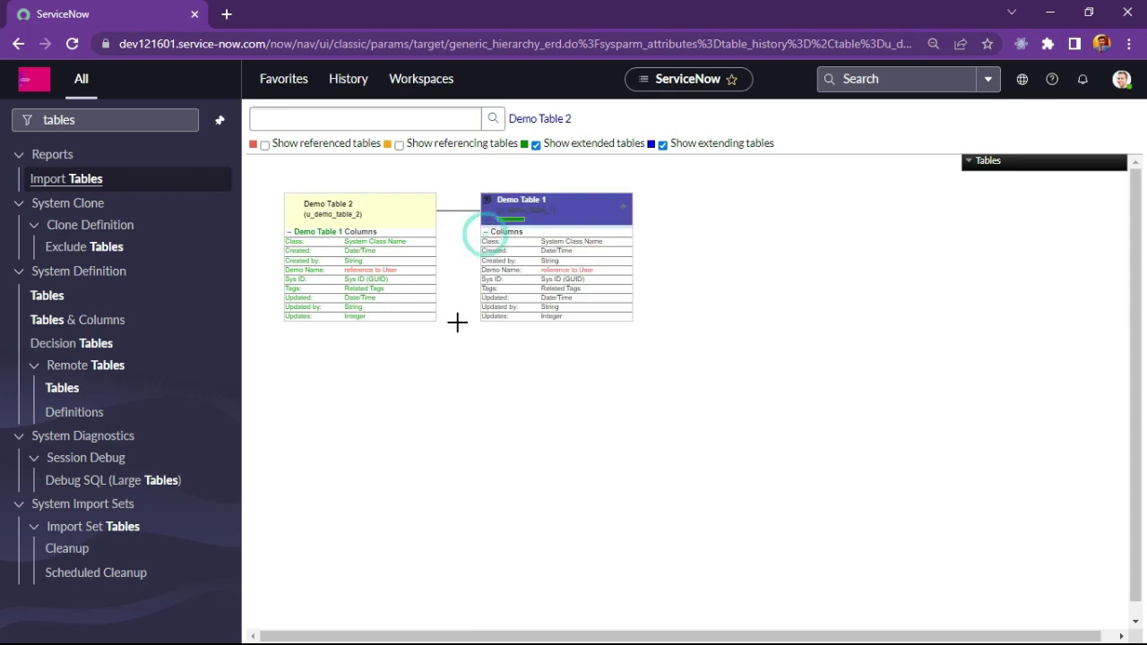
click(672, 369)
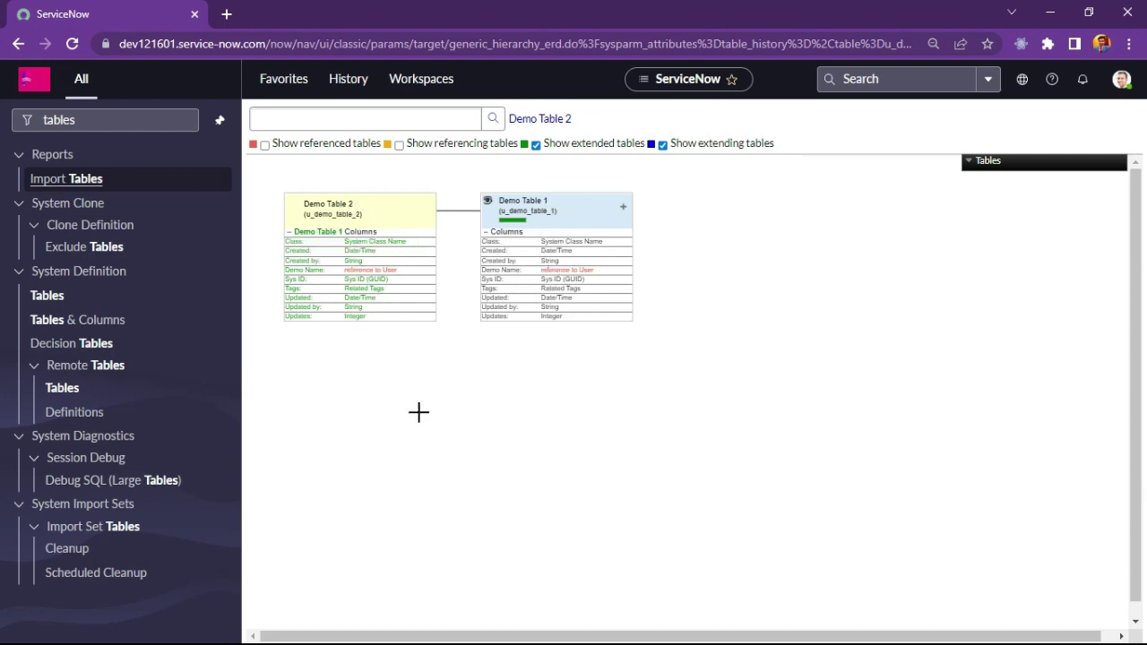
Step: Rearrange the schema map by moving Demo Table 1 and Demo Table 2 further apart, and marquee-select both tables
drag(271, 190, 706, 353)
click(523, 412)
mouse_move(414, 208)
mouse_down()
mouse_move(633, 287)
mouse_move(417, 205)
mouse_up()
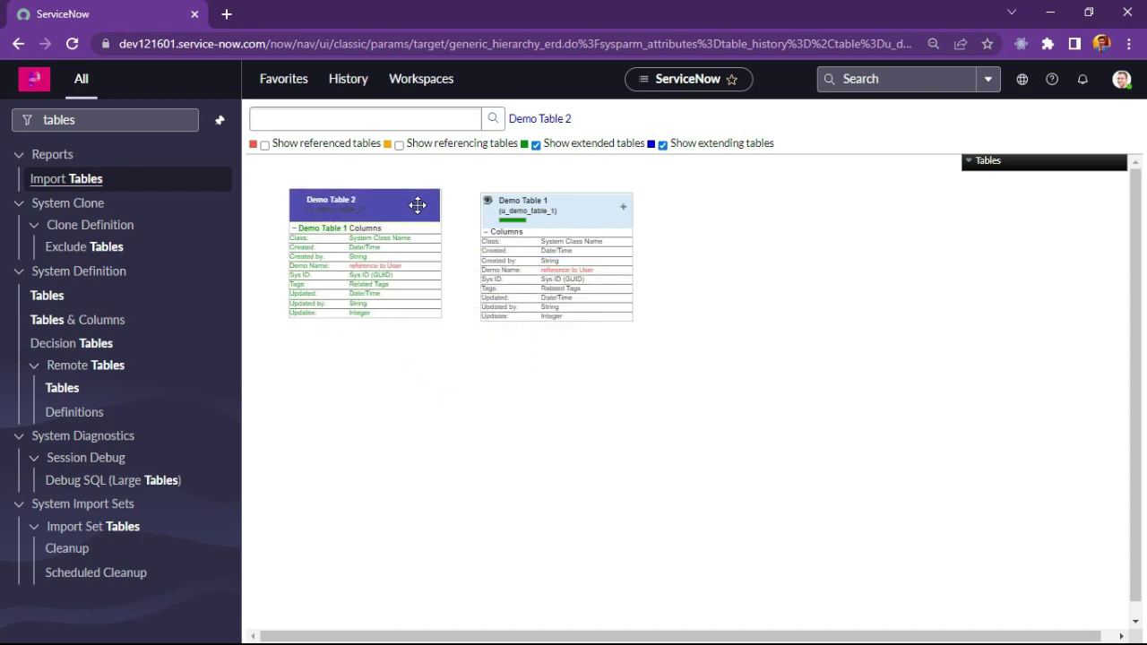
click(543, 214)
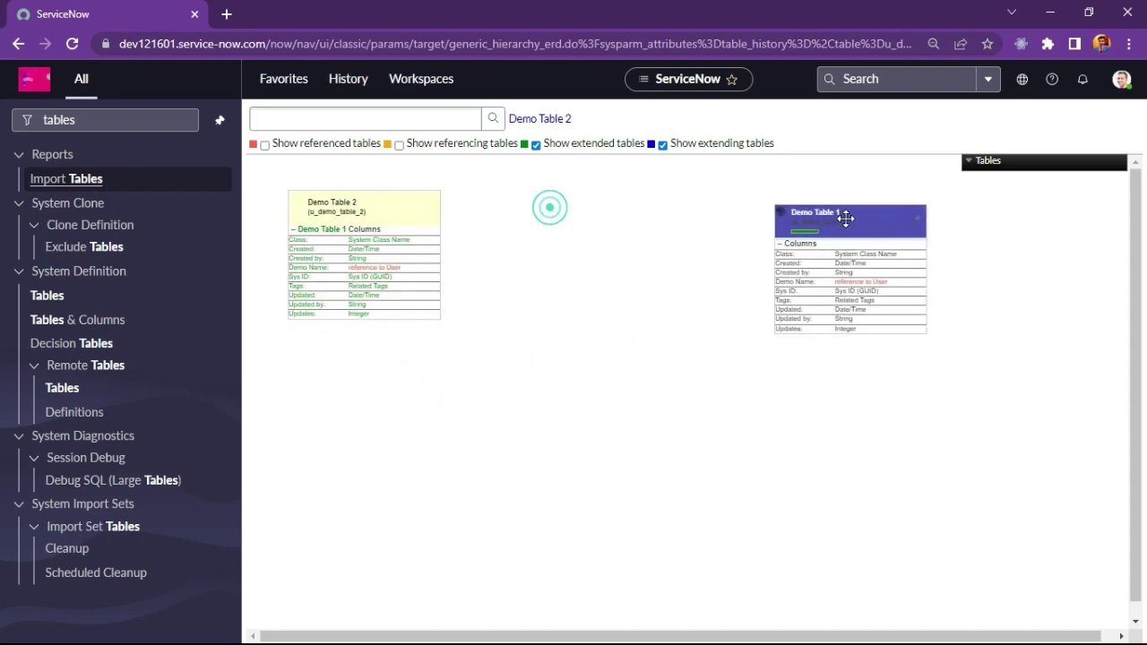
drag(356, 212, 475, 382)
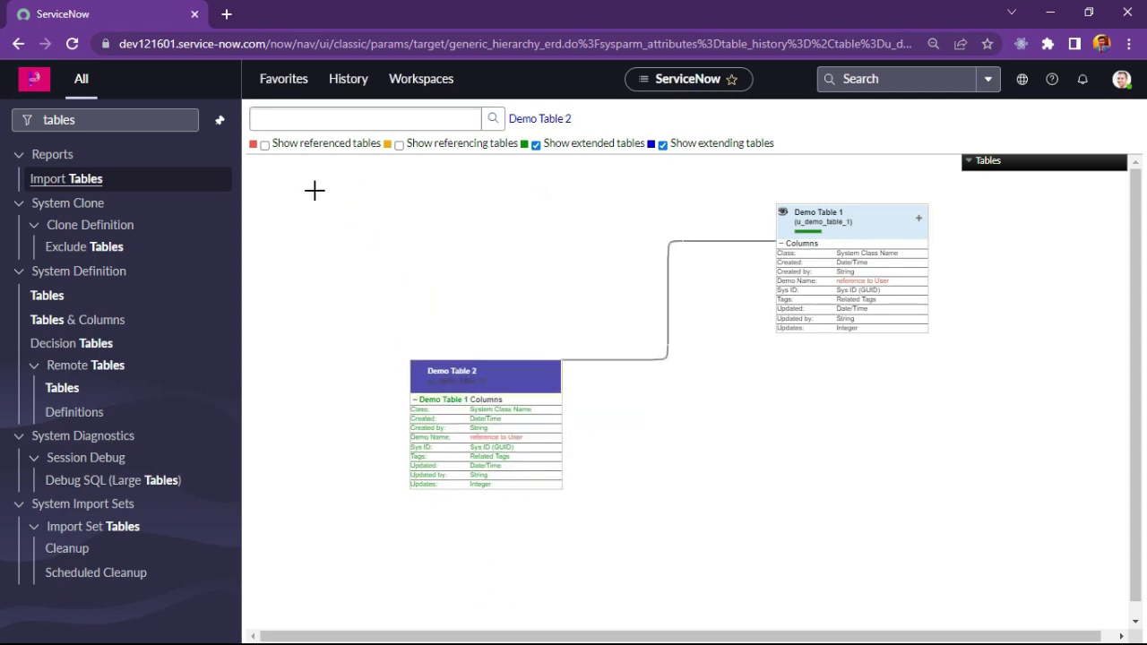
mouse_move(314, 190)
mouse_down()
mouse_move(374, 415)
mouse_move(962, 547)
mouse_move(1124, 504)
mouse_move(1028, 524)
mouse_up()
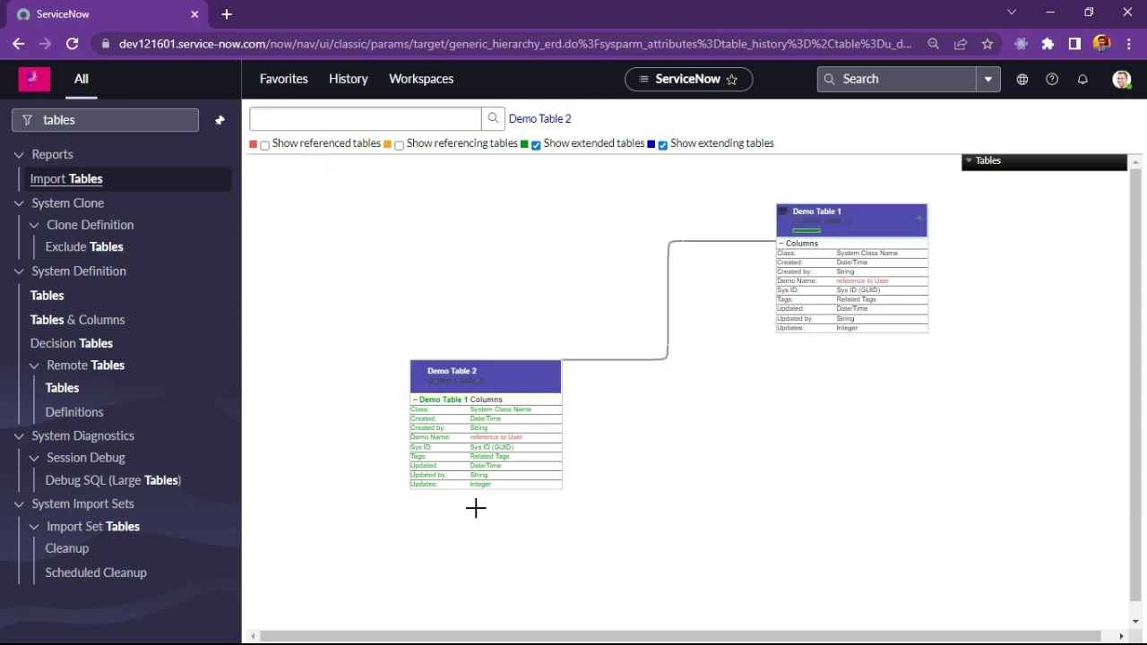
click(342, 233)
drag(322, 185, 1063, 538)
Step: Open the Demo Table 1 record from the tables list and examine its columns, controls and related links
click(109, 302)
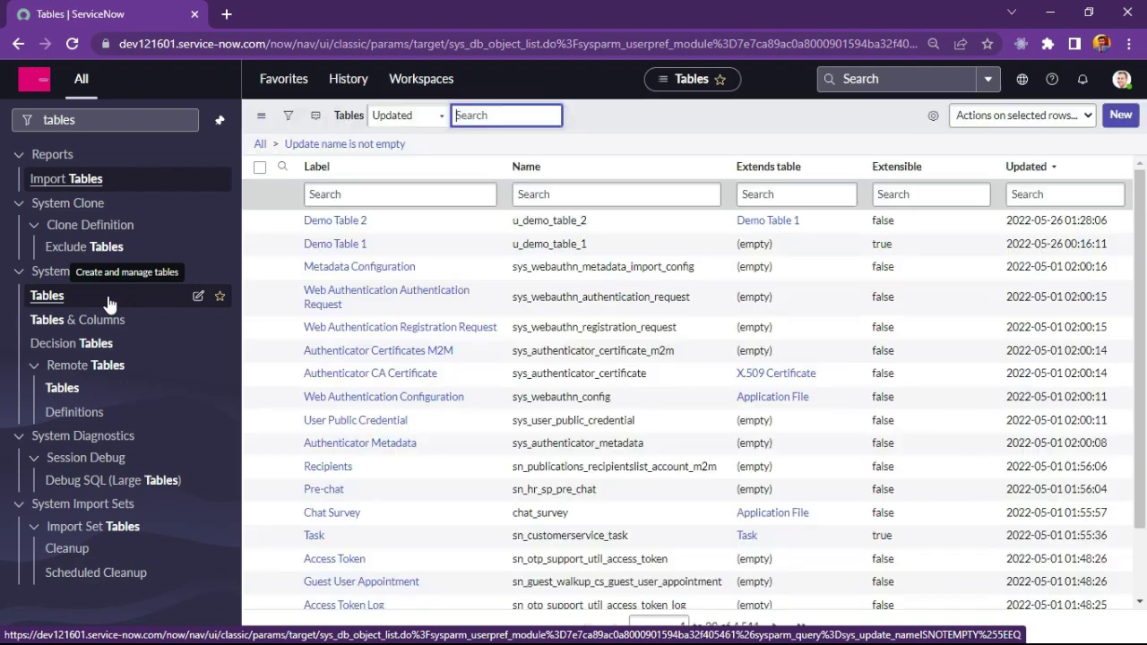
click(337, 247)
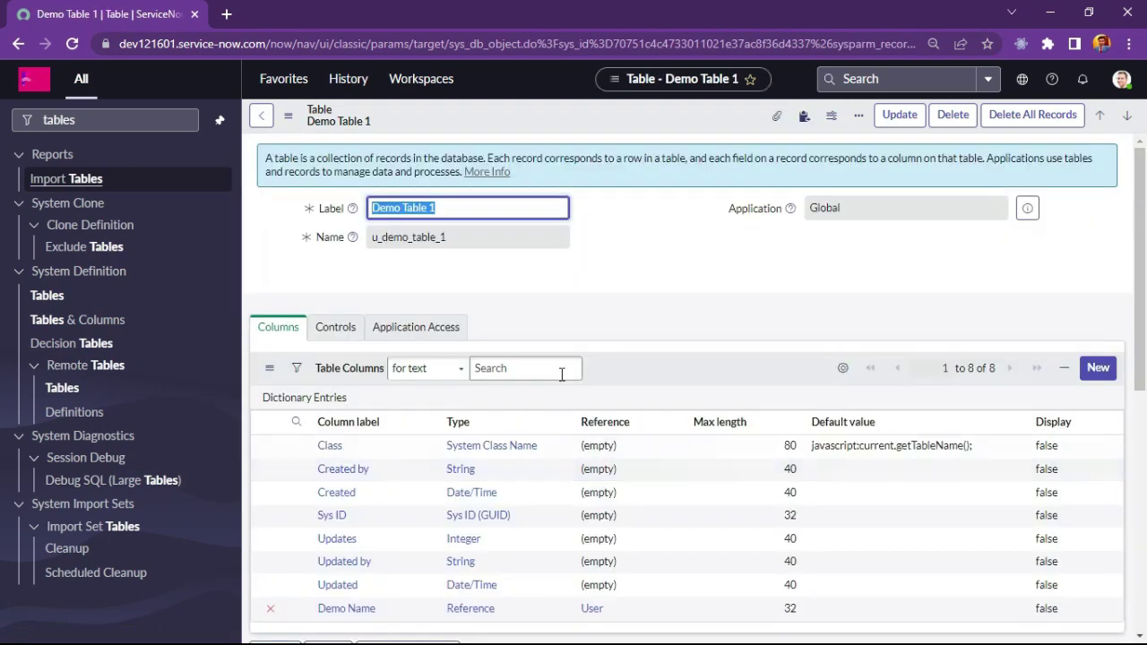
click(331, 330)
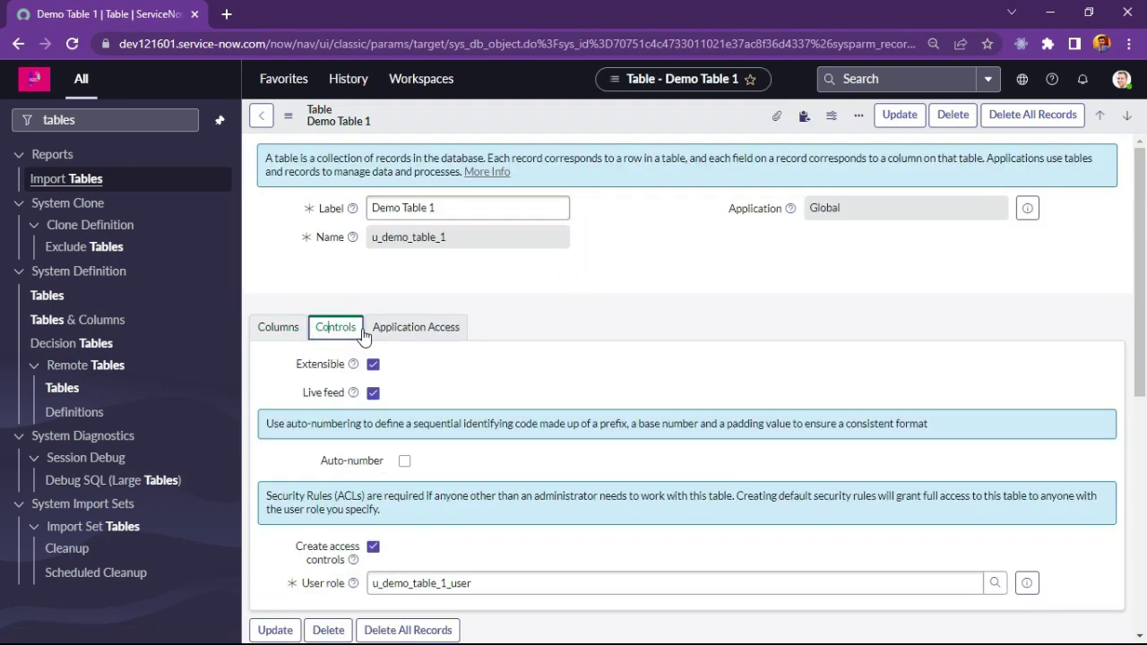
click(378, 329)
click(283, 337)
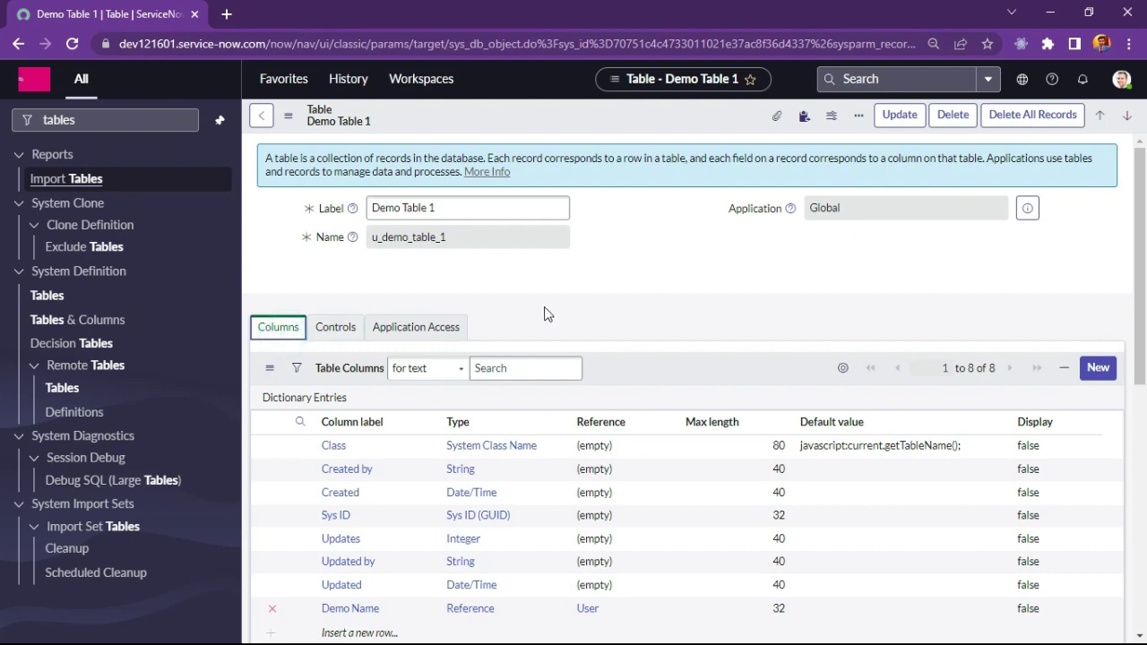
scroll(413, 379, down, 5)
scroll(455, 362, up, 2)
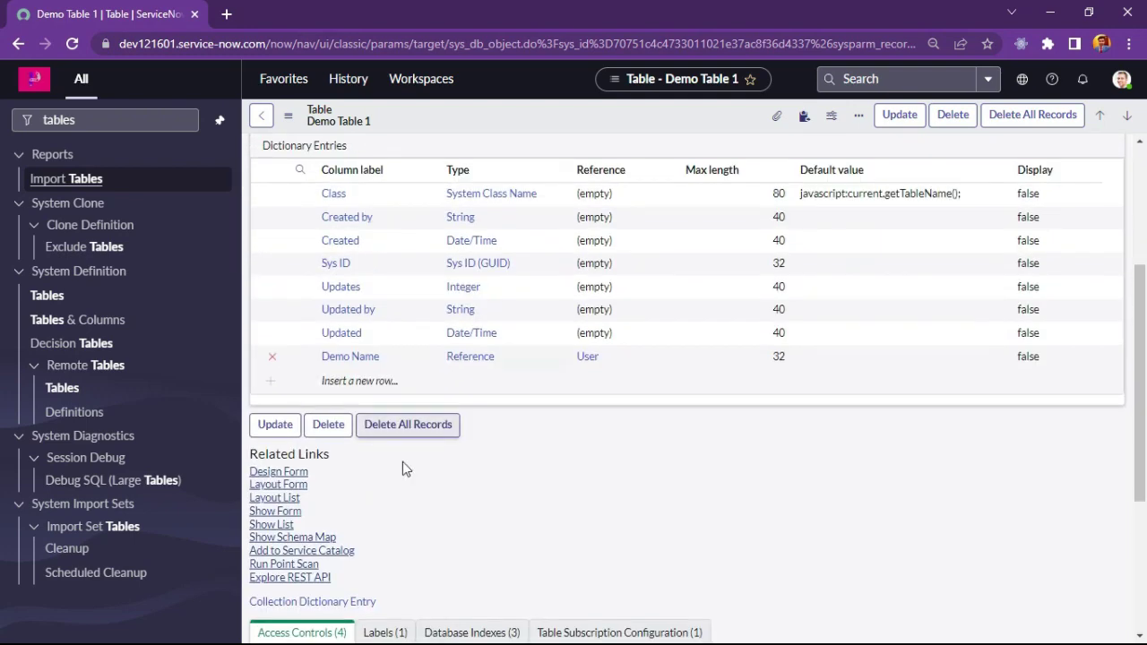
scroll(495, 459, up, 1)
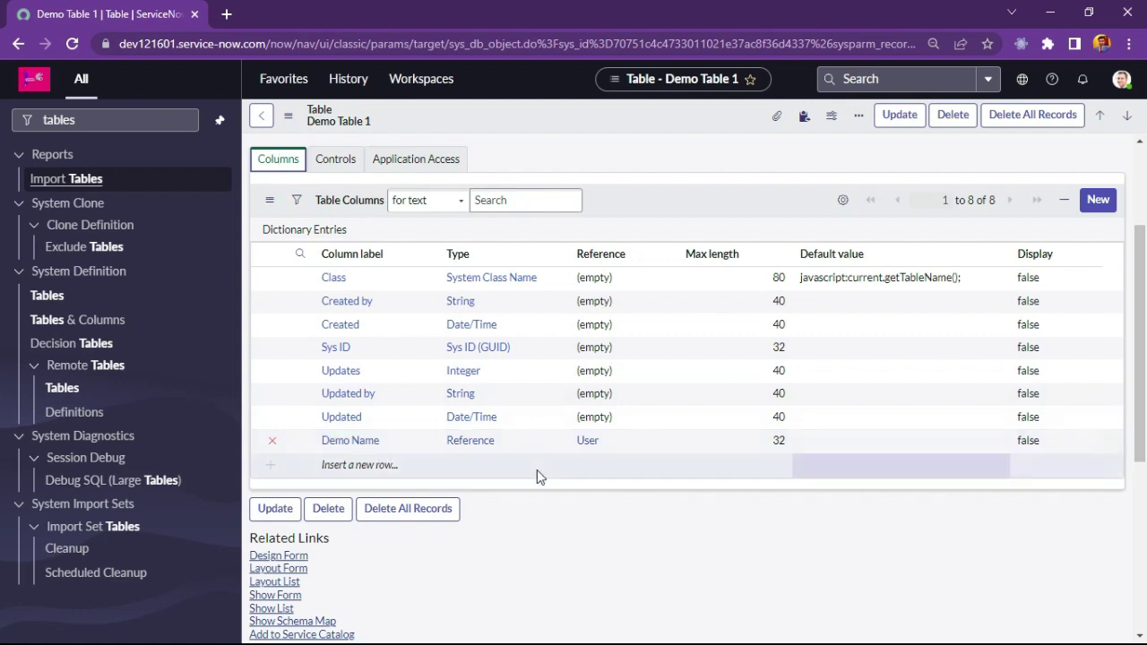
scroll(368, 396, up, 2)
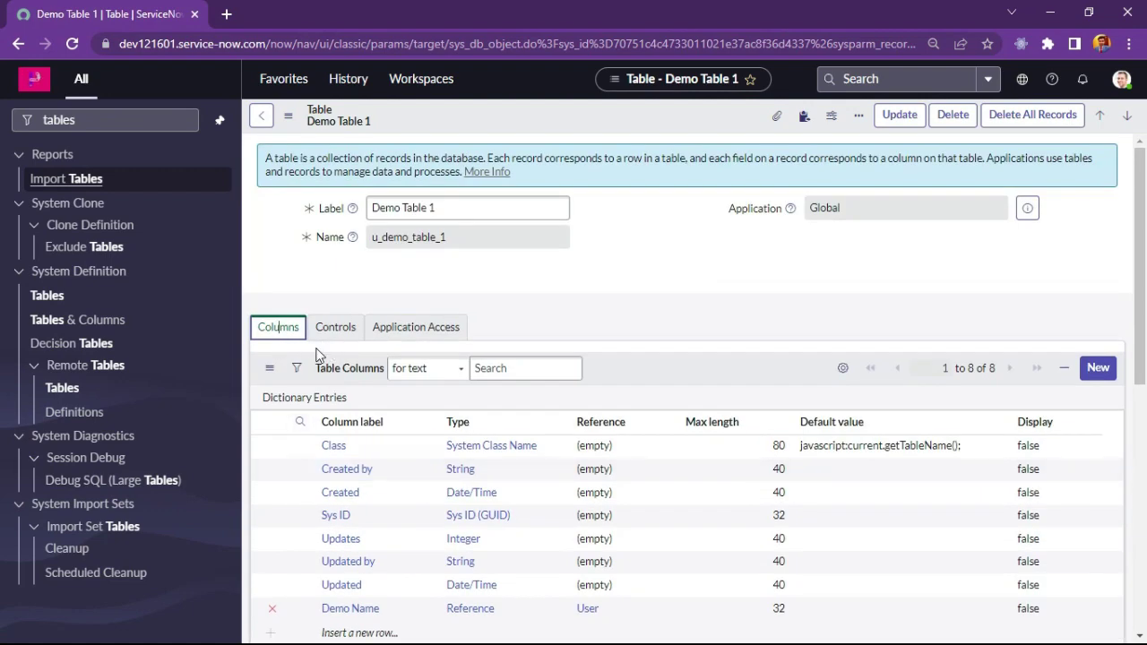
scroll(375, 445, down, 4)
scroll(374, 445, down, 1)
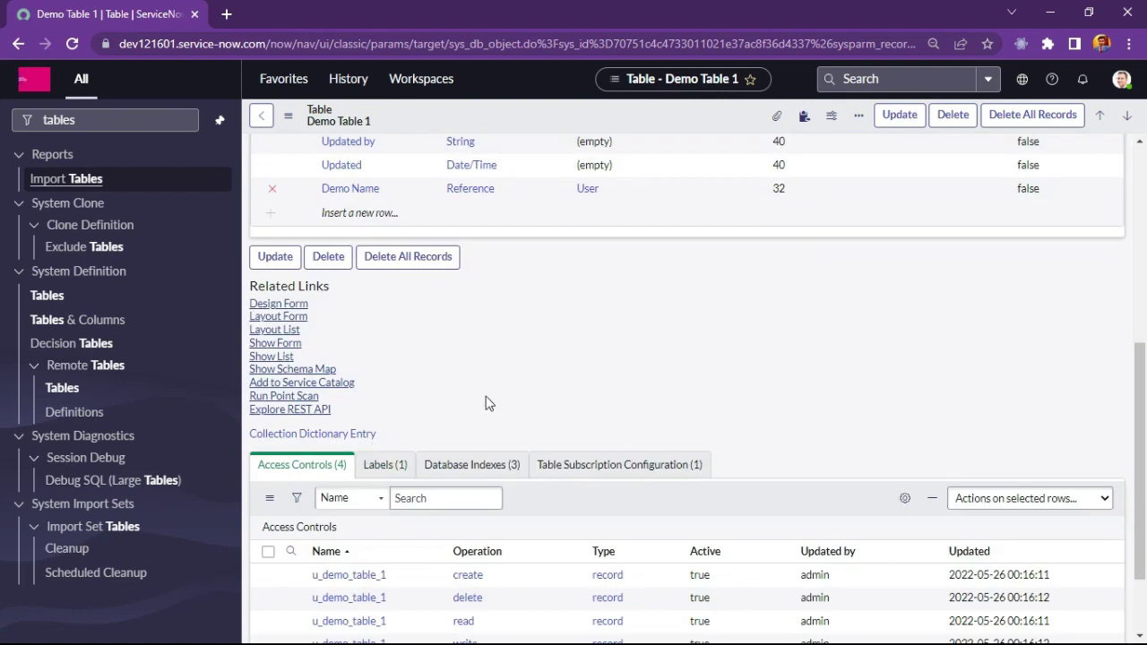
click(485, 396)
Step: Show the form of Demo Table 1 and open its form layout configuration
click(275, 345)
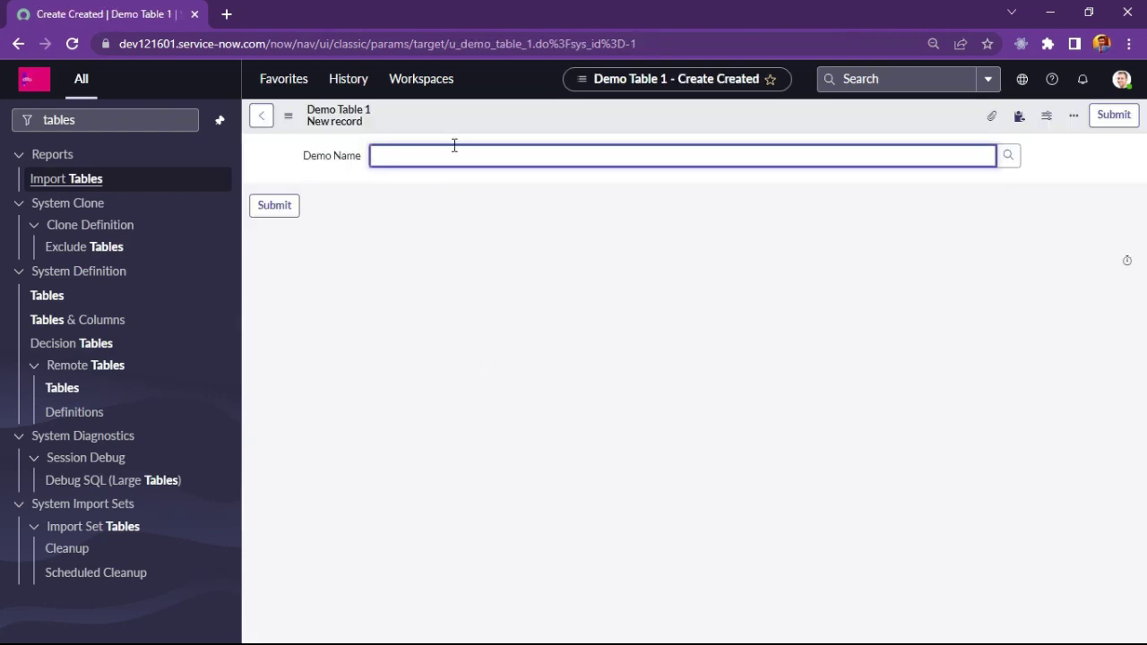
right_click(458, 125)
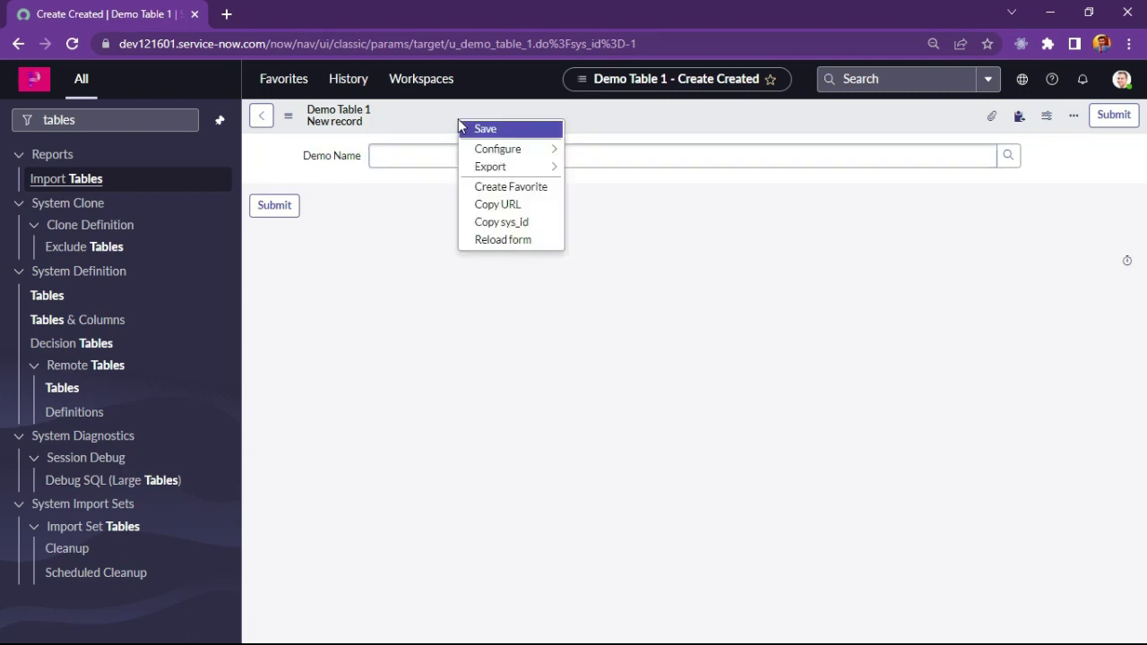
mouse_move(518, 159)
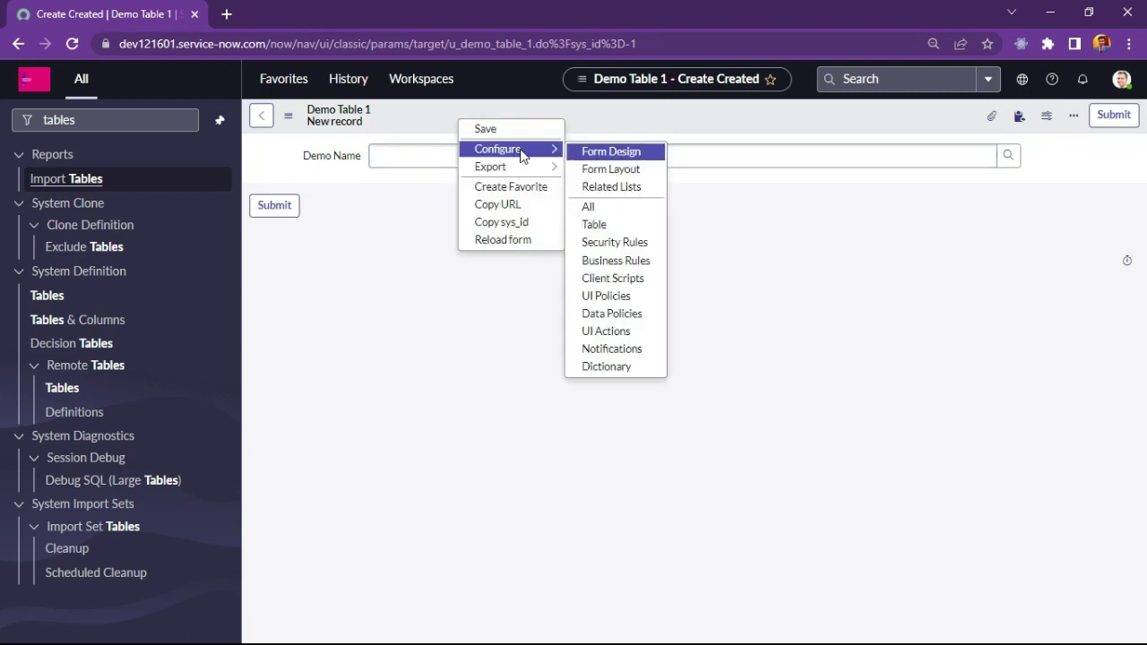
click(593, 170)
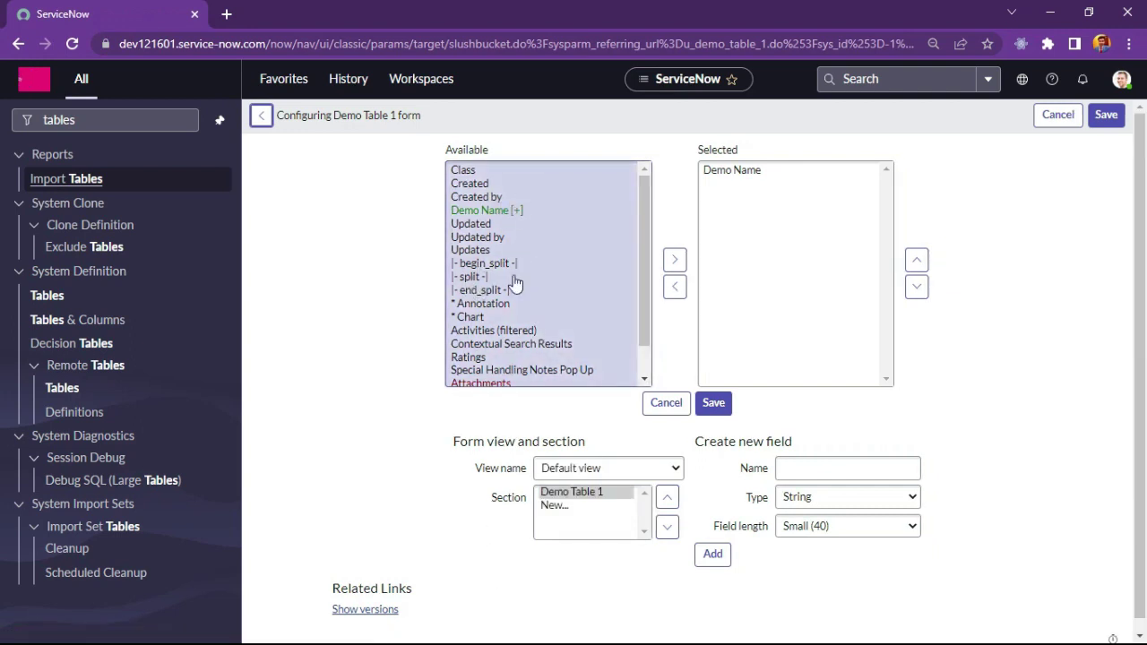
Step: Create a new field named Language of type Script on the Demo Table 1 form and save the layout
click(747, 184)
click(811, 465)
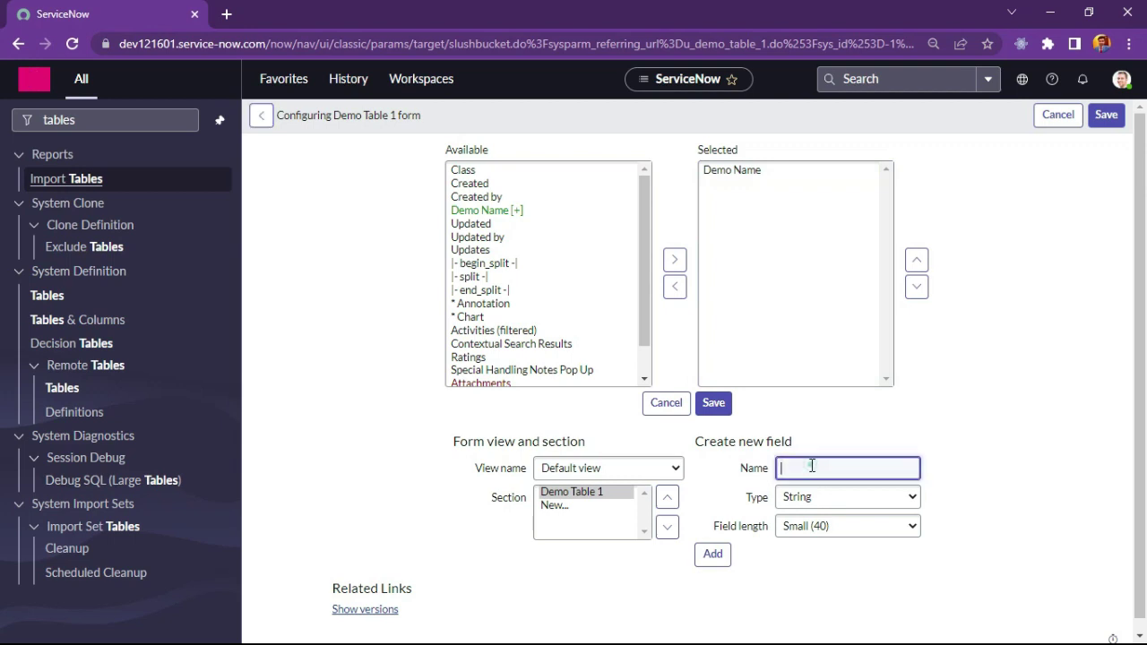
click(812, 466)
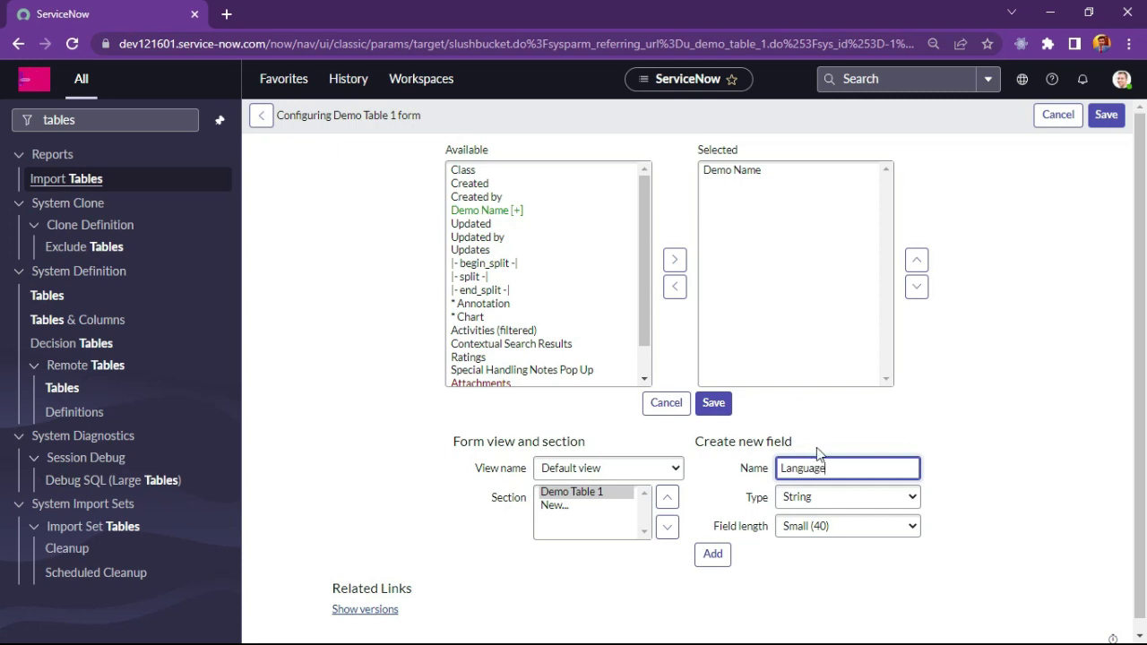
click(853, 506)
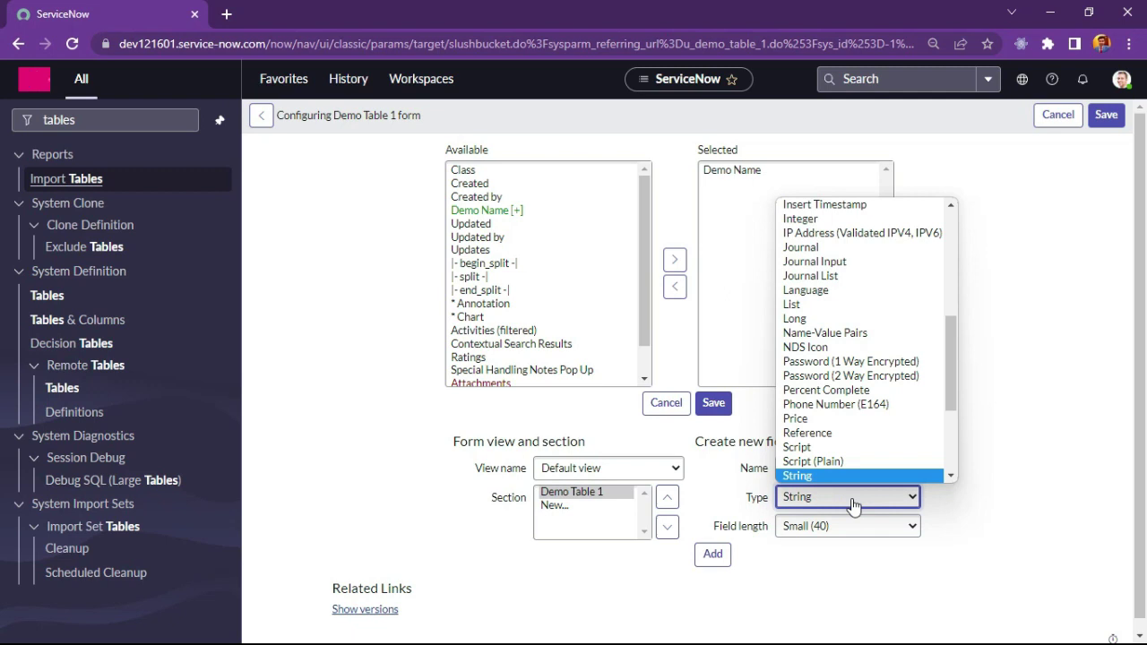
drag(955, 376, 981, 460)
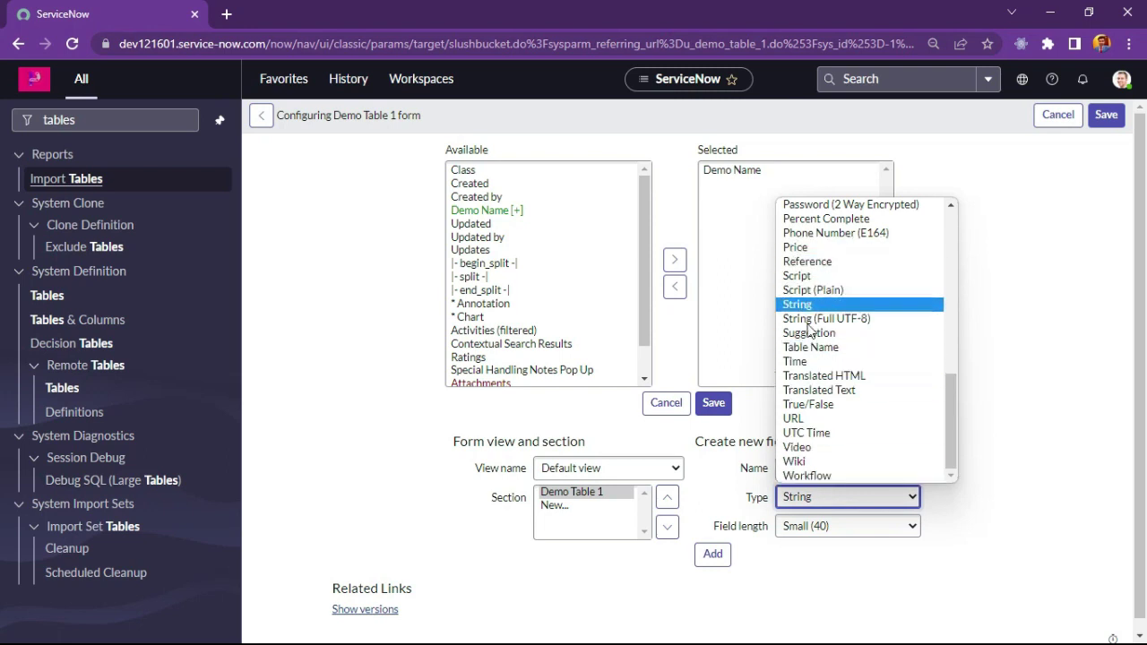
click(826, 275)
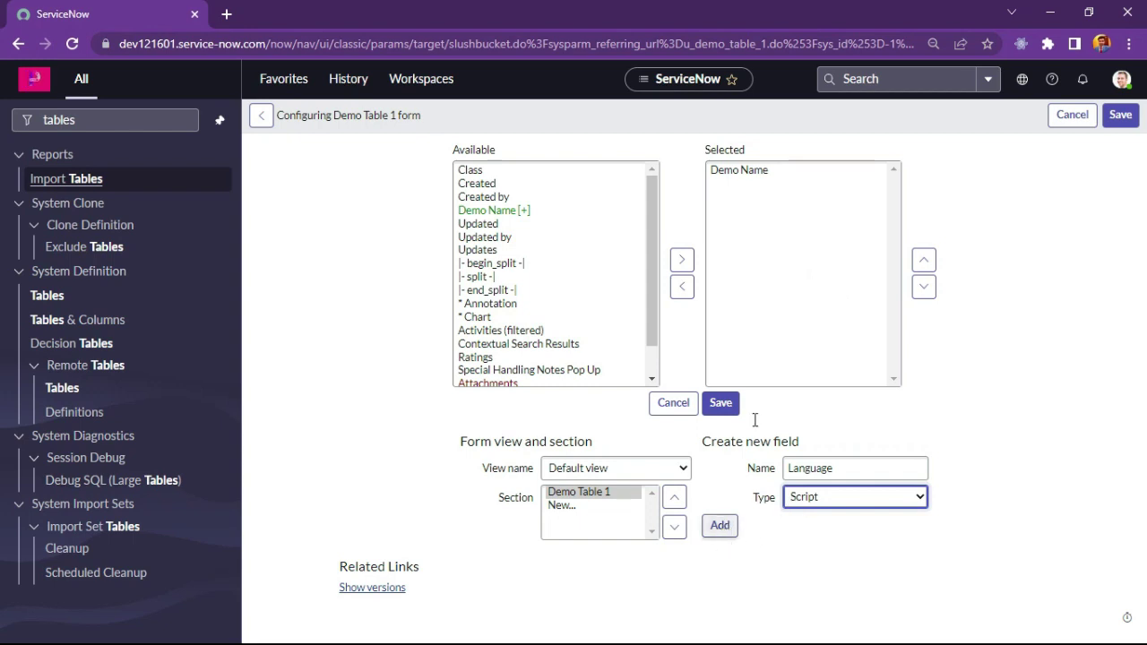
click(719, 525)
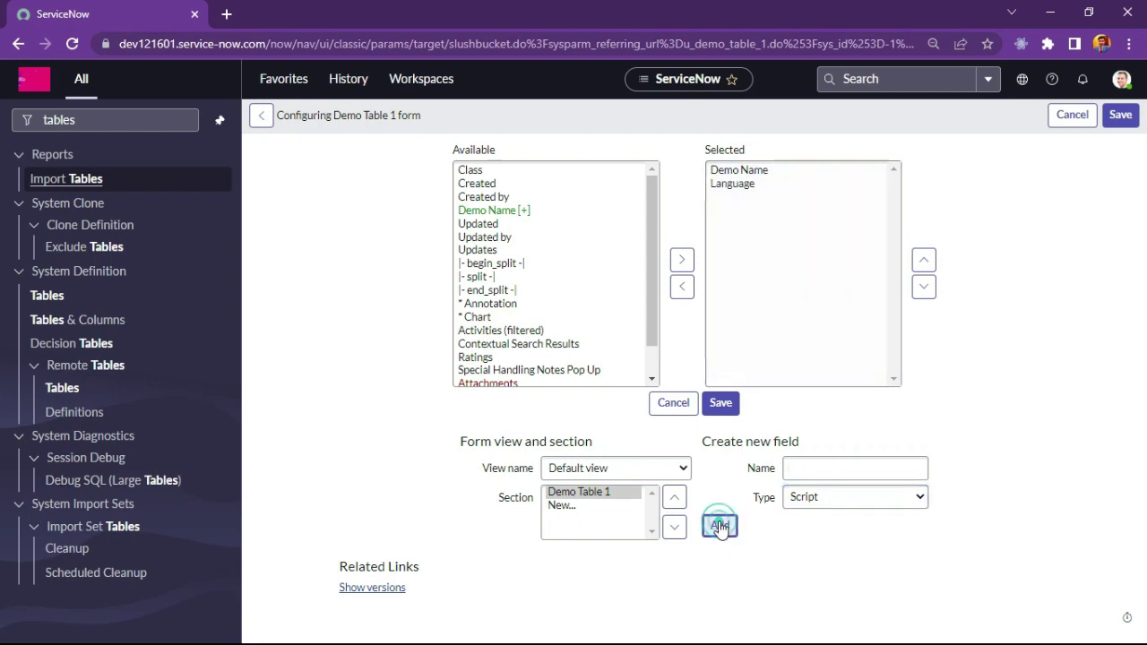
click(721, 407)
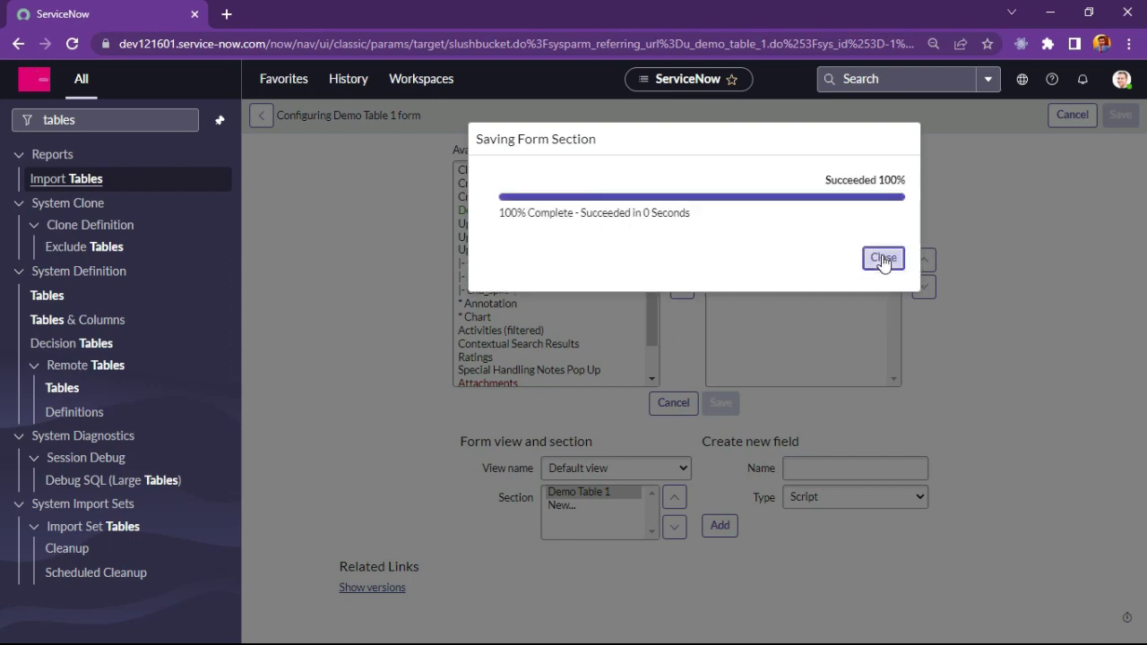
click(883, 259)
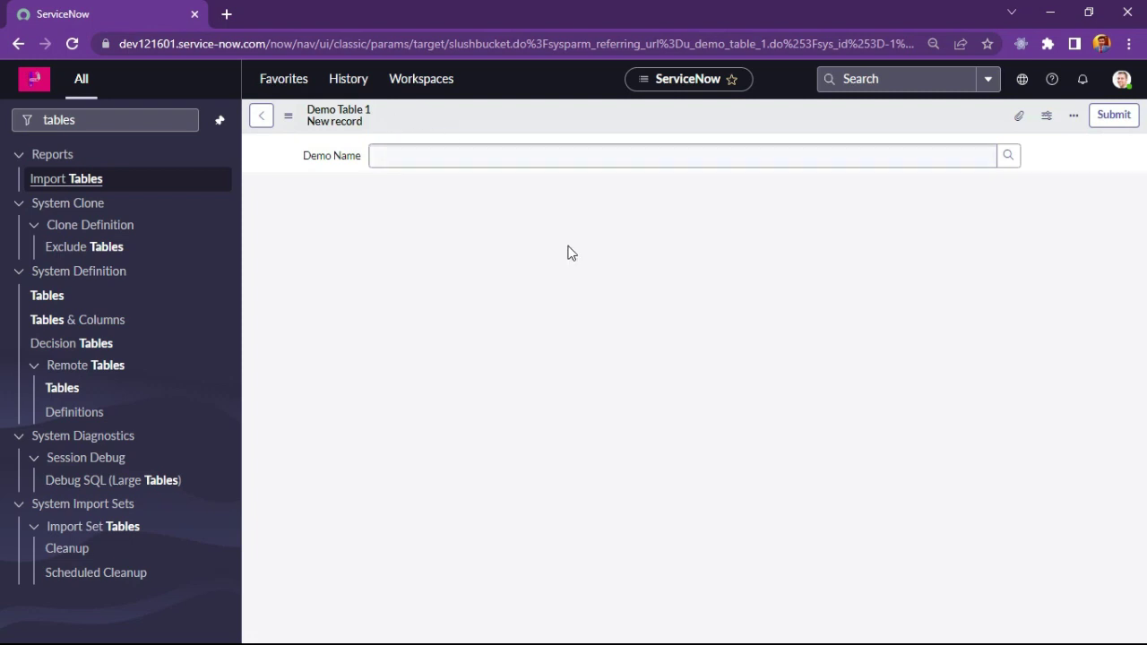
Step: Check the new Language script editor on the Demo Table 1 form, expanding and collapsing its side pane
right_click(425, 115)
click(408, 115)
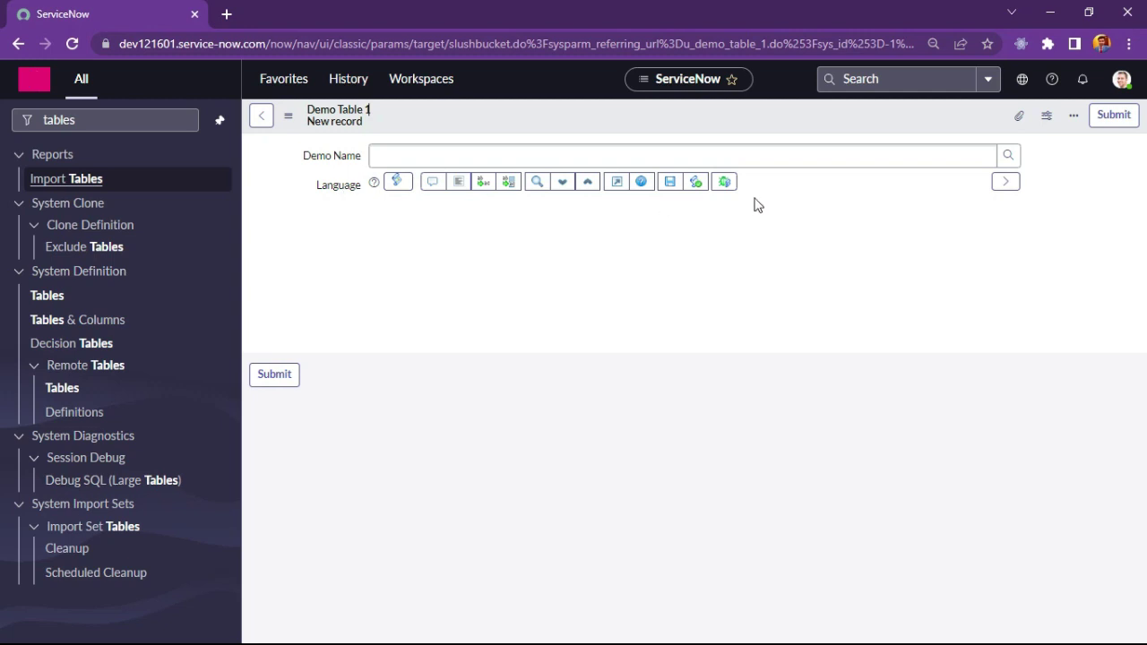
click(1005, 183)
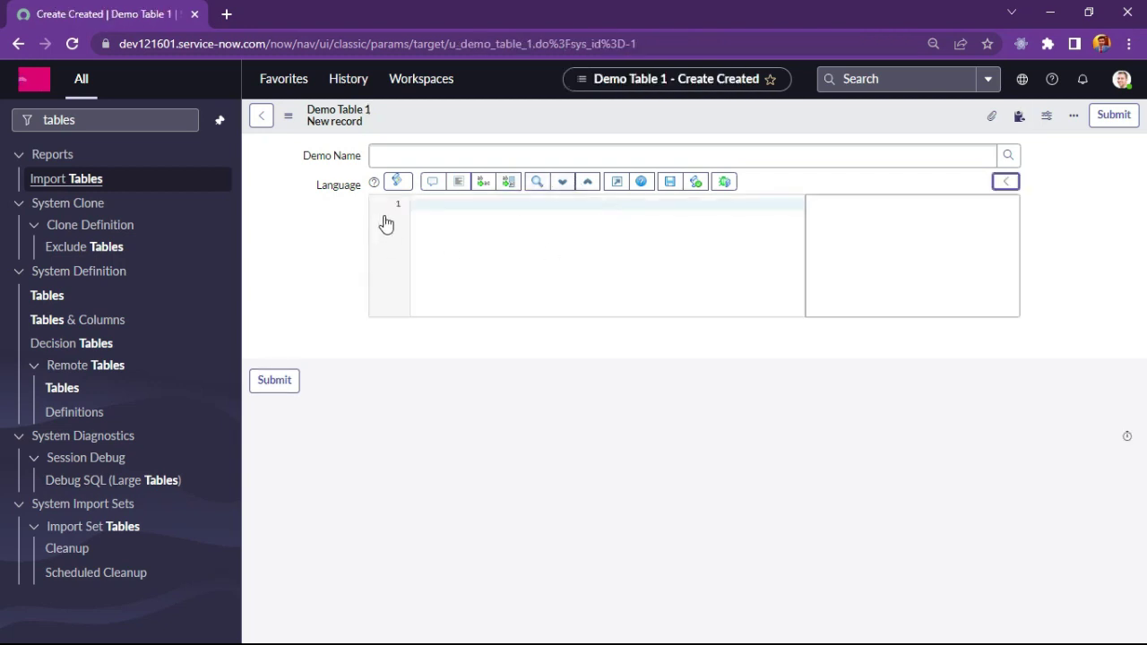
click(458, 208)
click(1005, 182)
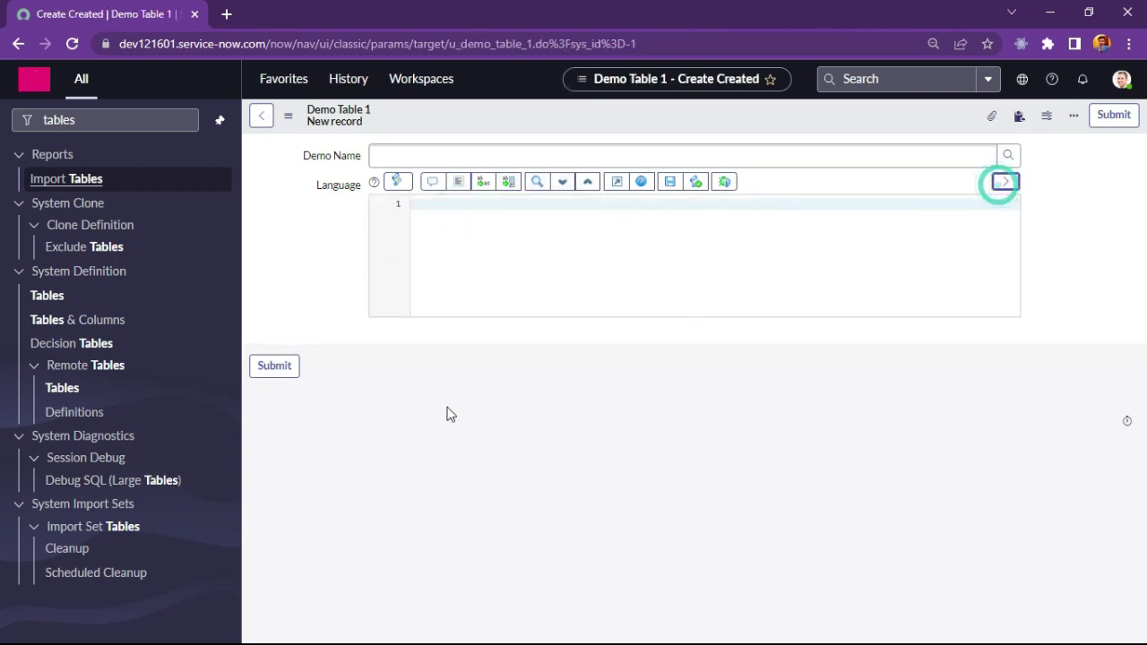
click(457, 413)
Step: Open the form design of Demo Table 1 and set its section to a 2 Column layout
right_click(487, 113)
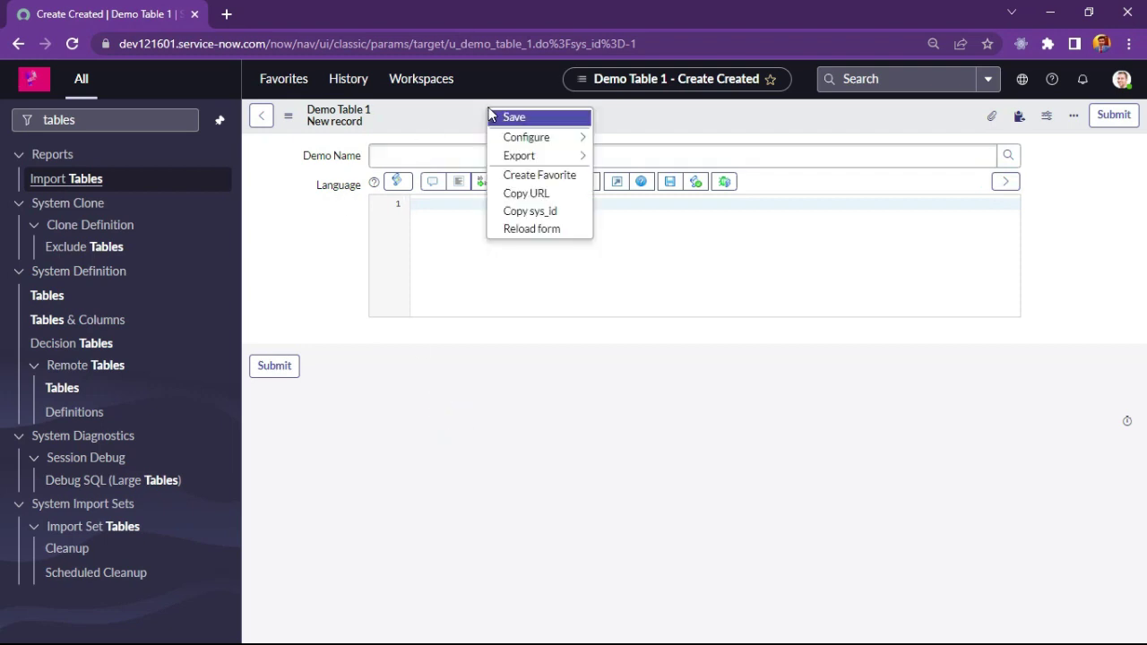
mouse_move(525, 142)
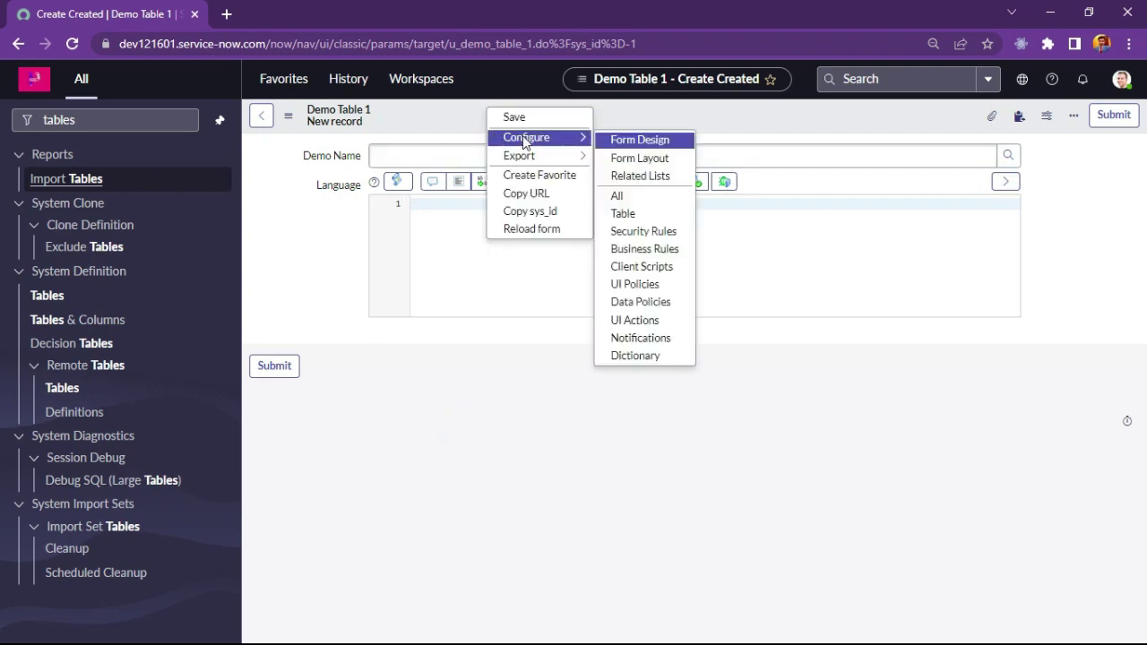
click(640, 144)
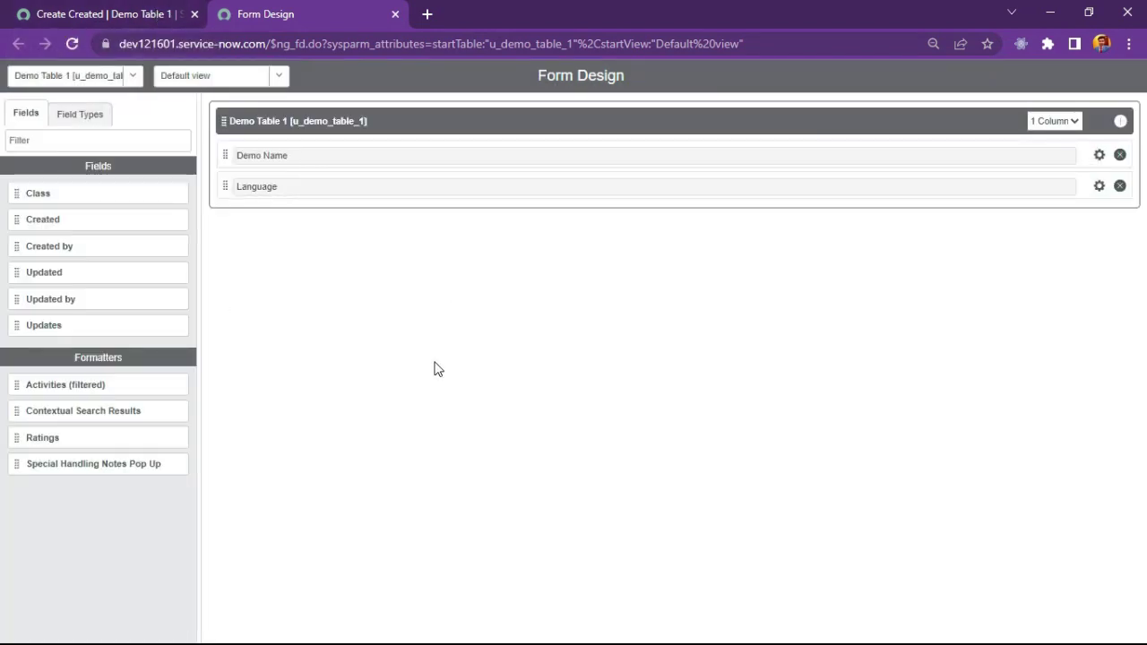
click(1078, 122)
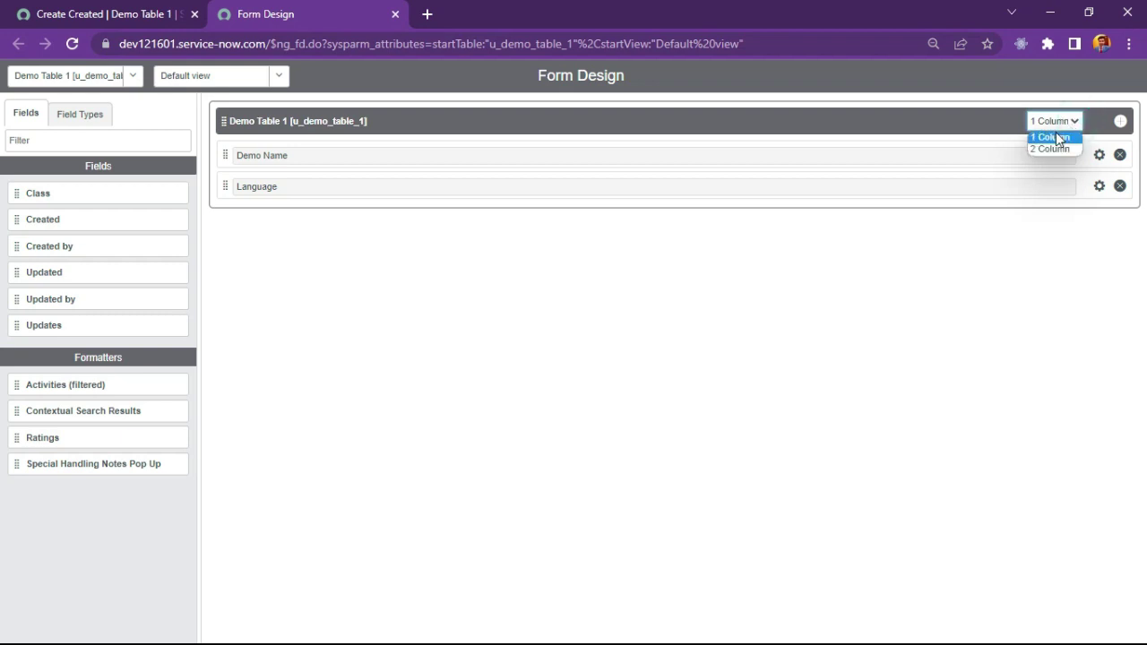
click(1052, 148)
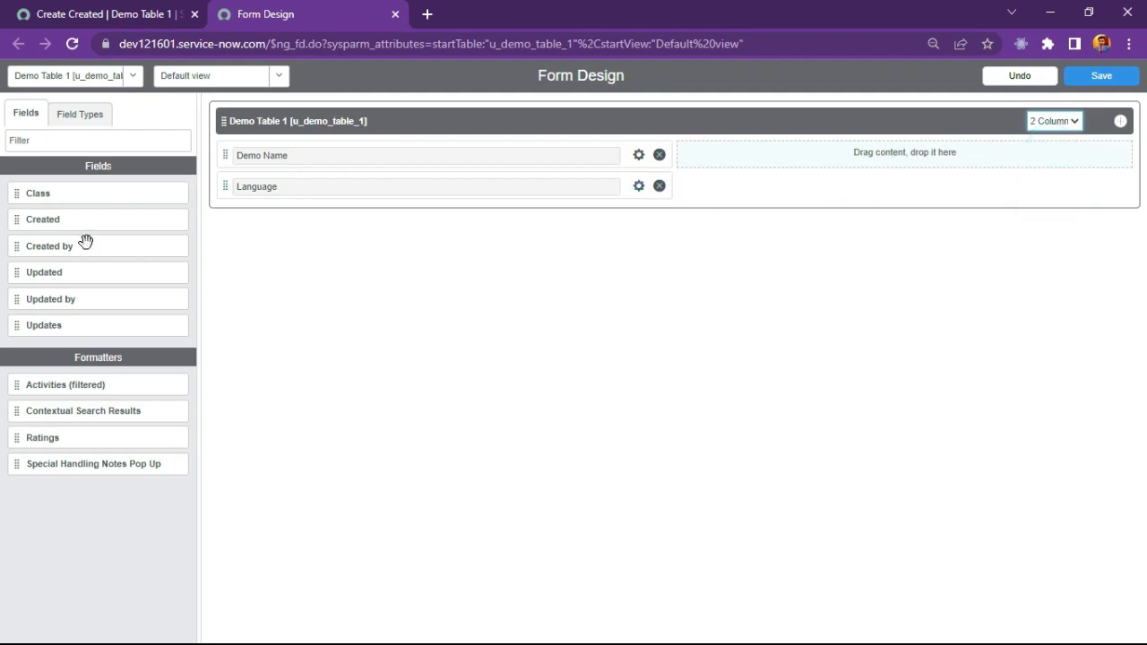
Step: Add a new String field to the empty second column of the Demo Table 1 form section
click(67, 118)
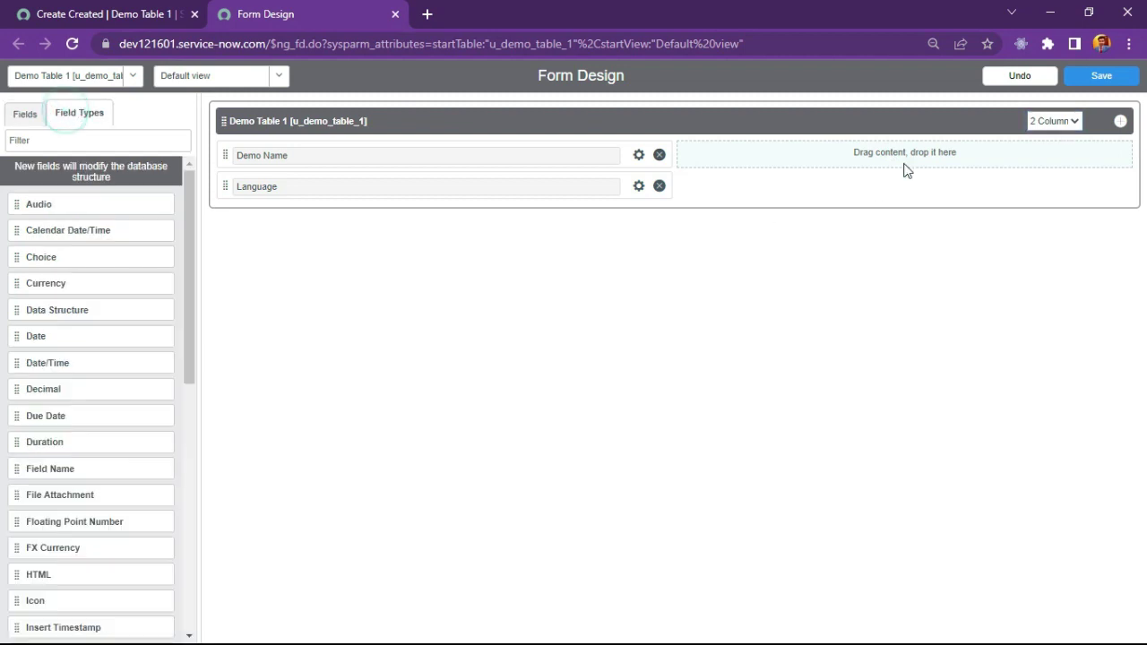
scroll(95, 519, down, 4)
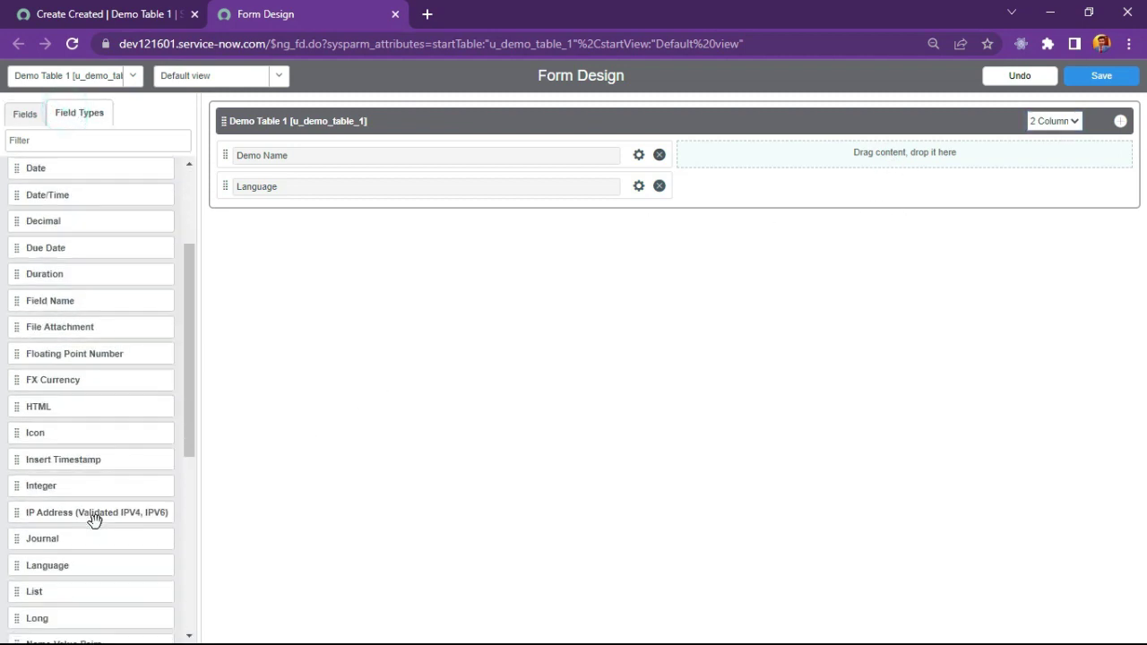
scroll(63, 529, down, 2)
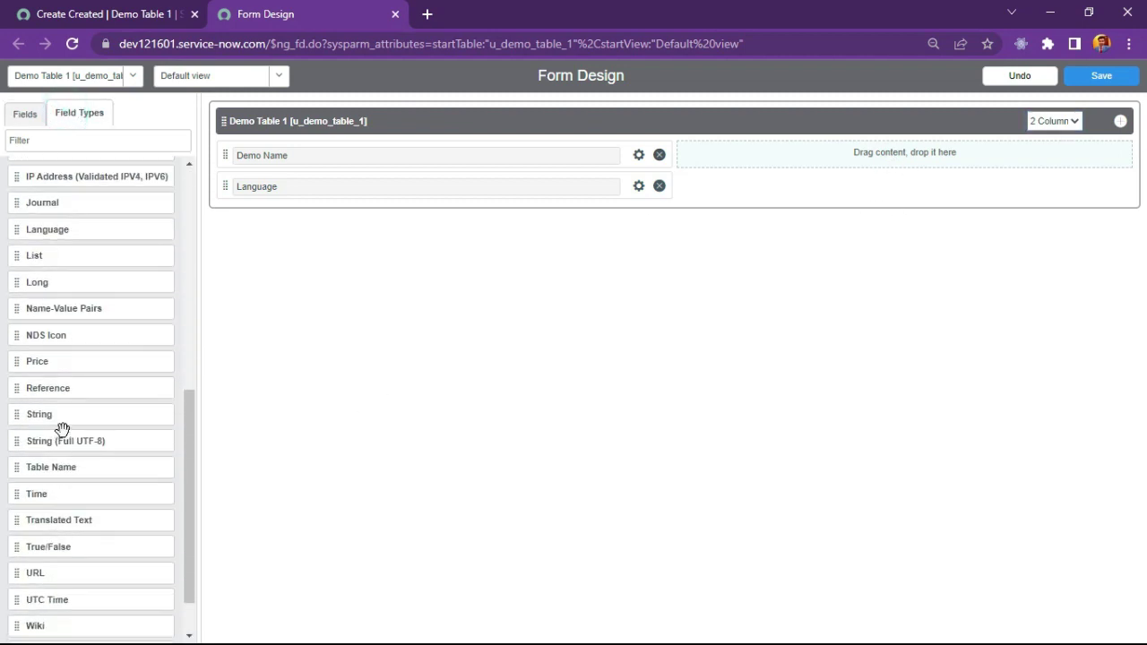
drag(62, 417, 884, 164)
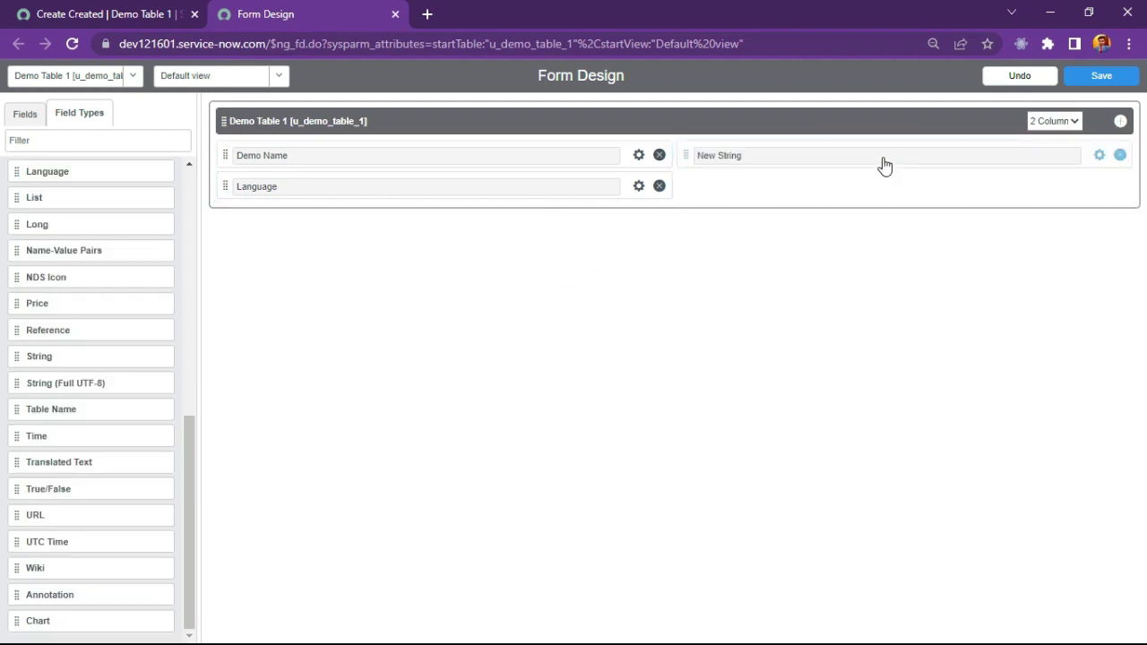
Step: Set the label of the new String field to Type in its properties
click(1100, 156)
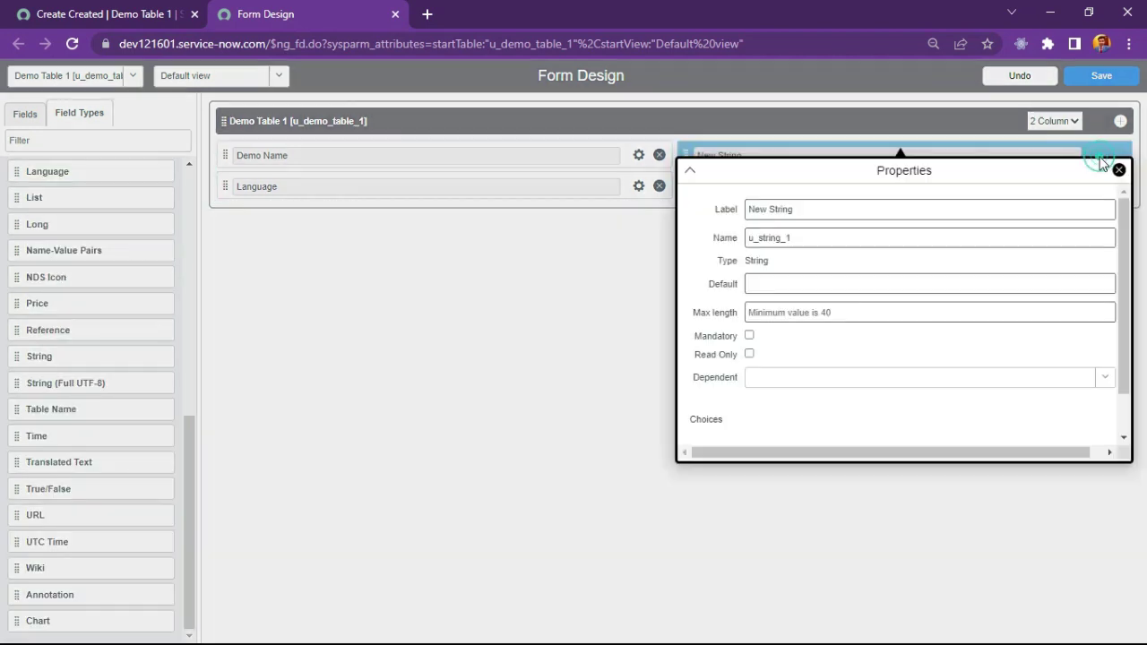
click(865, 210)
key(BackSpace)
key(BackSpace)
key(BackSpace)
key(BackSpace)
key(BackSpace)
key(BackSpace)
key(BackSpace)
key(BackSpace)
key(BackSpace)
key(BackSpace)
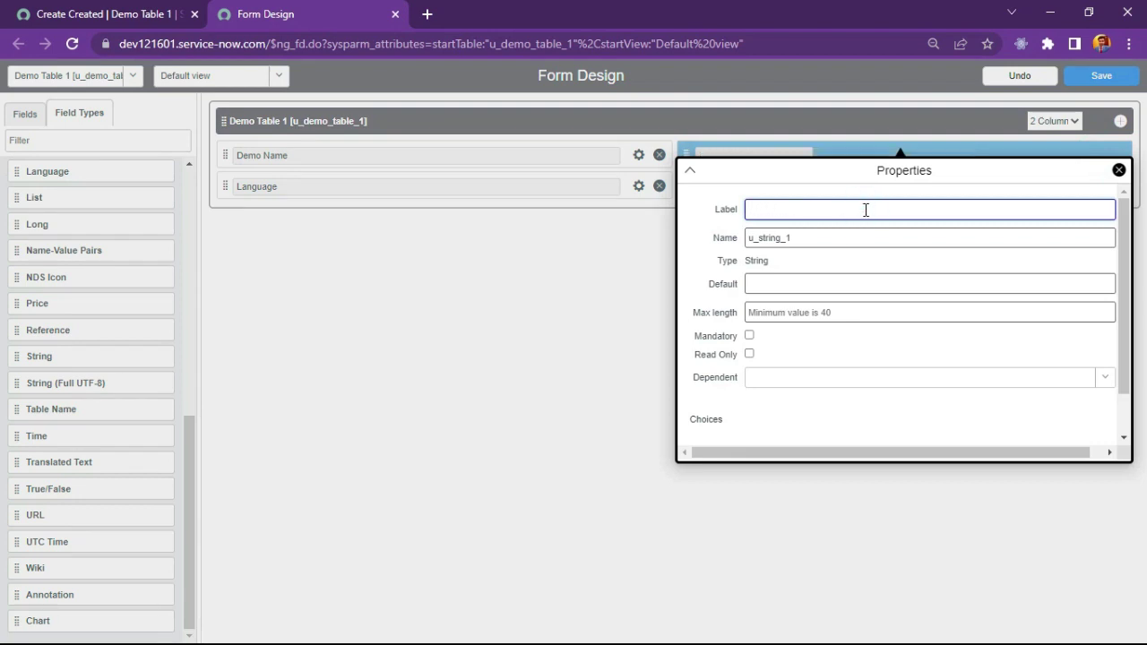
text(Type)
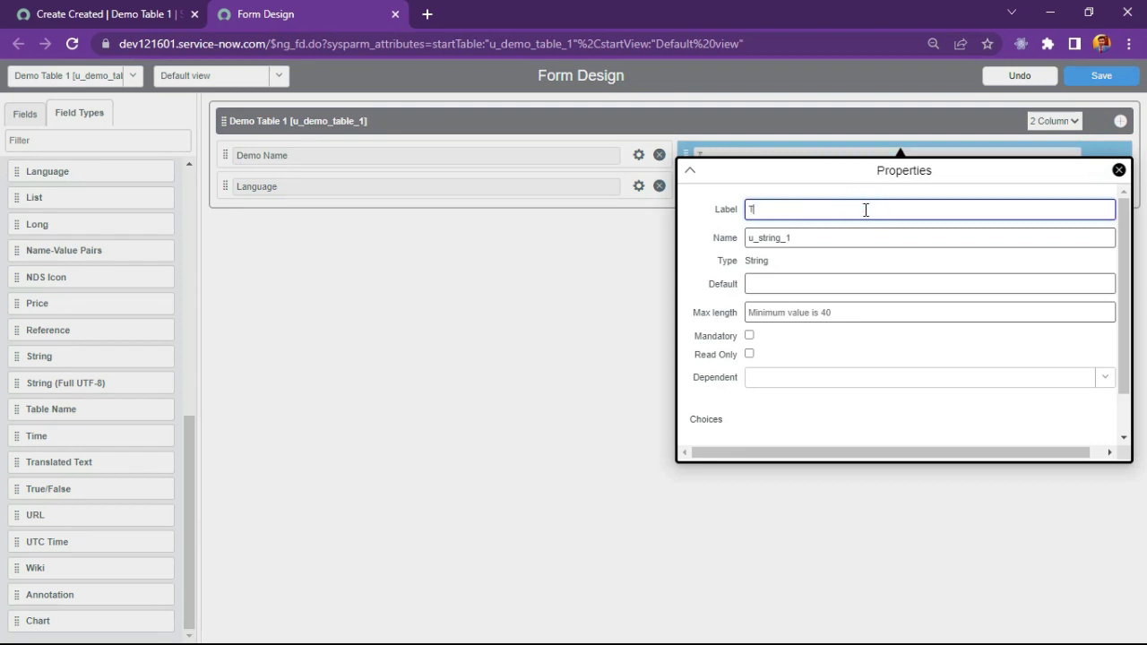
Step: Clear the Type field's predefined name, close its properties and save the form design
double_click(817, 239)
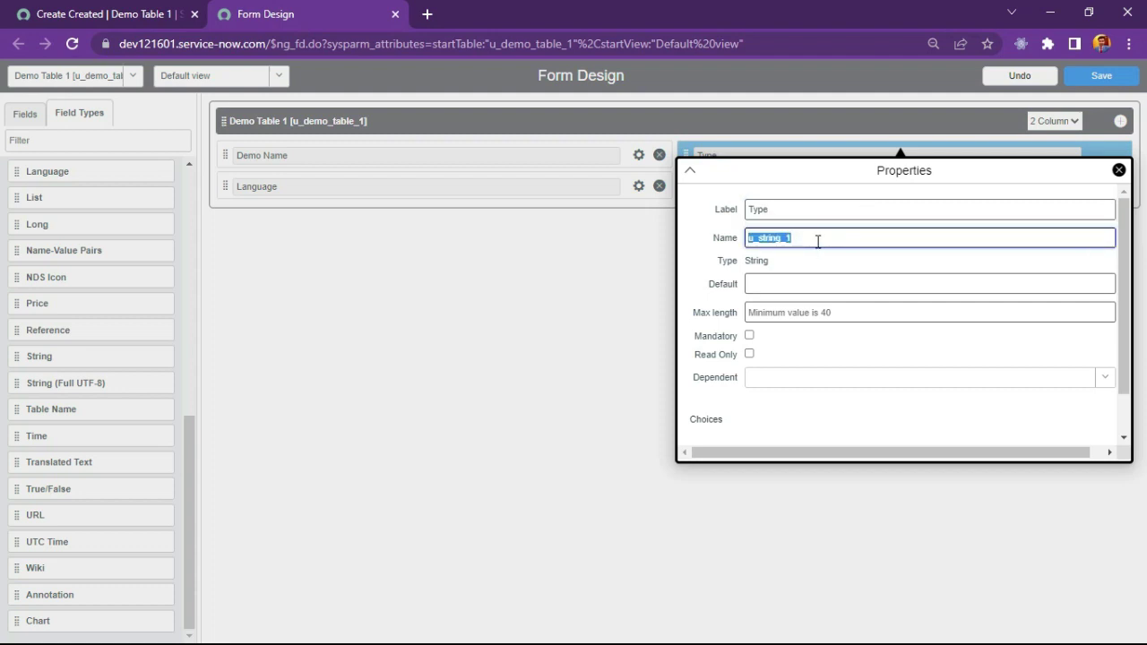
key(BackSpace)
click(1119, 170)
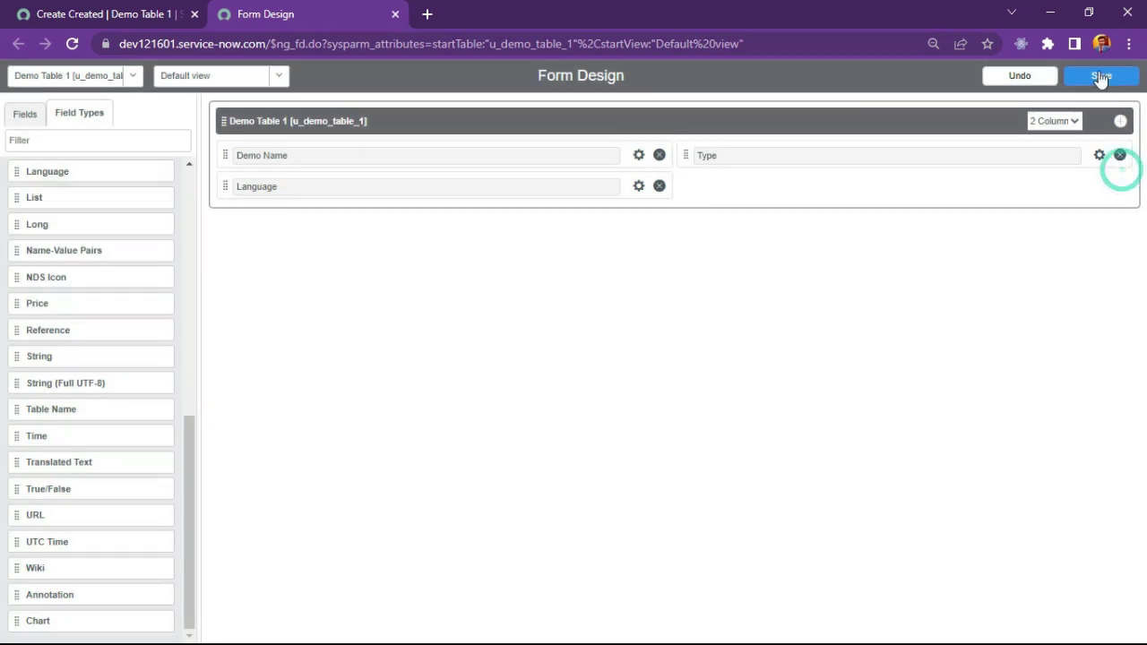
click(1101, 76)
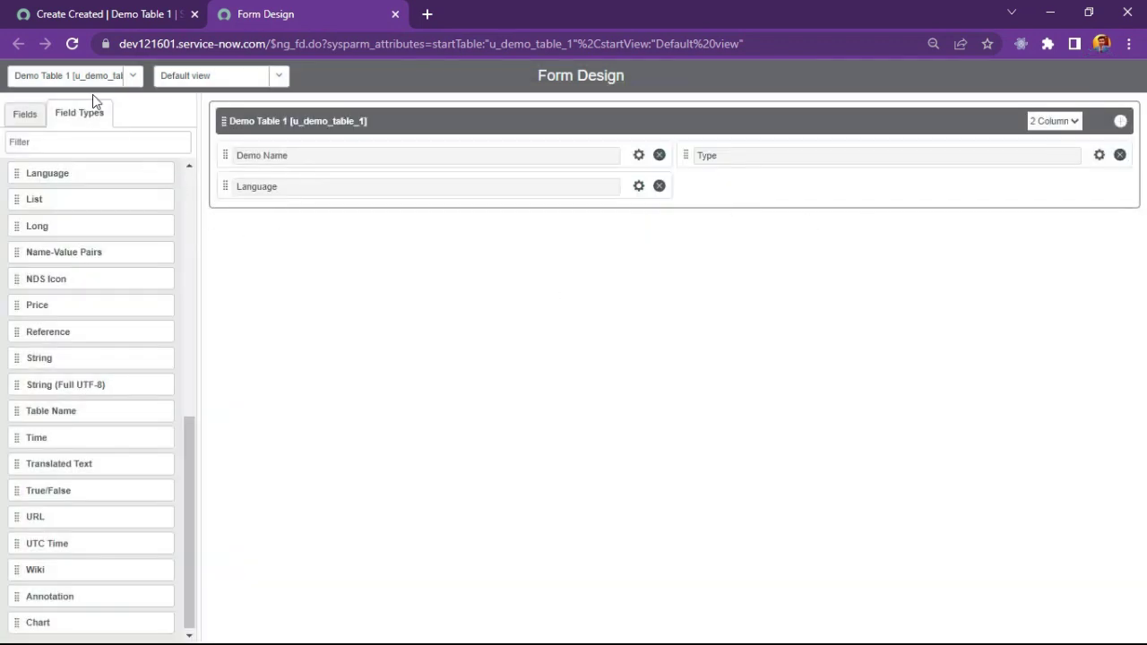
Step: Return to the Demo Table 1 record form, reload it and check the new Type field
click(104, 10)
right_click(453, 115)
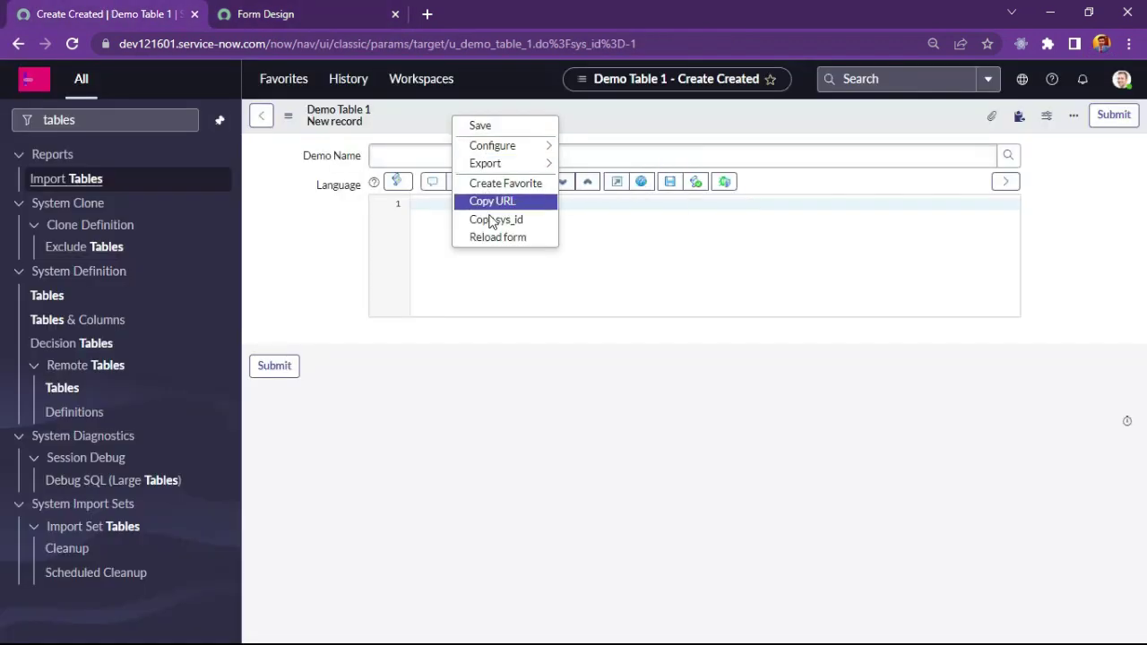
click(493, 237)
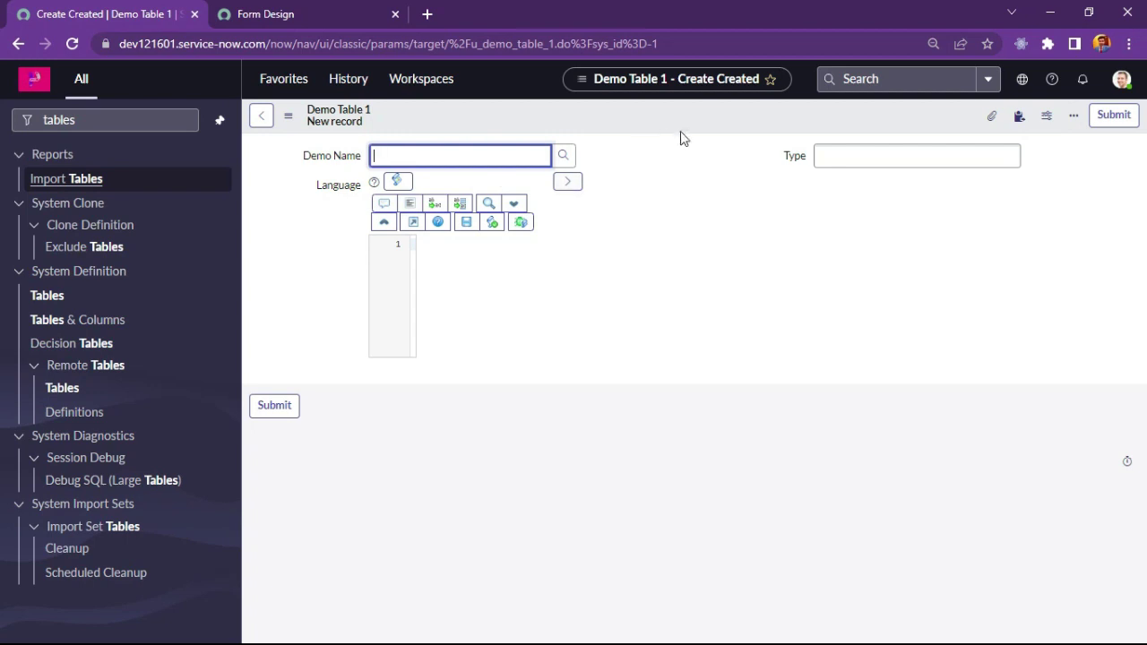
double_click(686, 166)
click(887, 158)
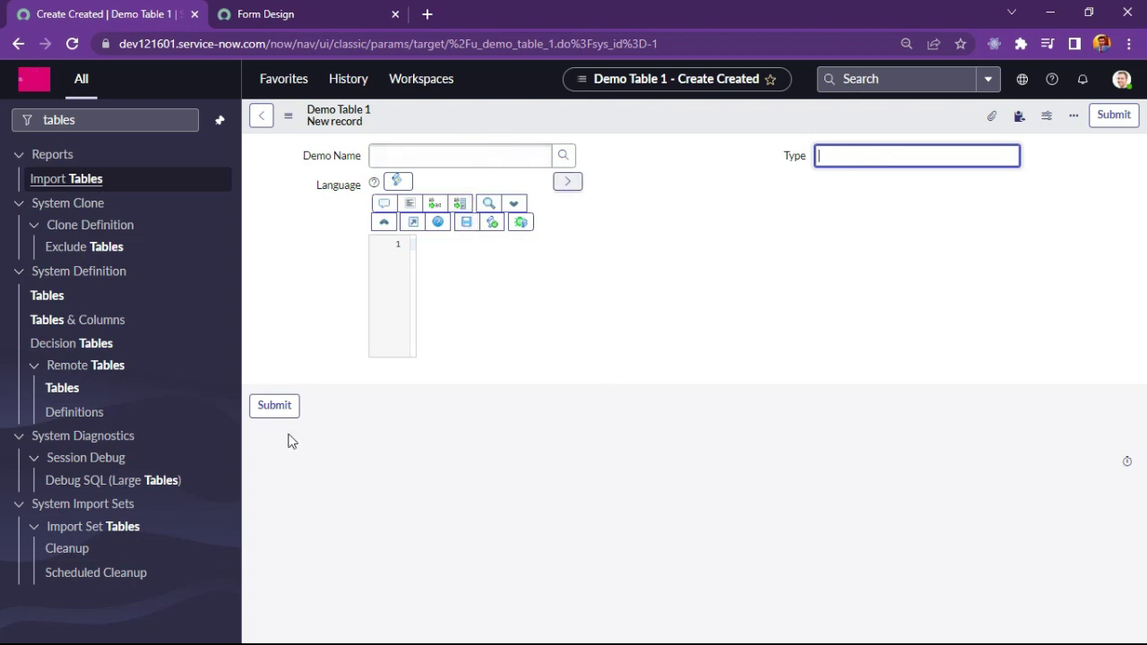
right_click(551, 119)
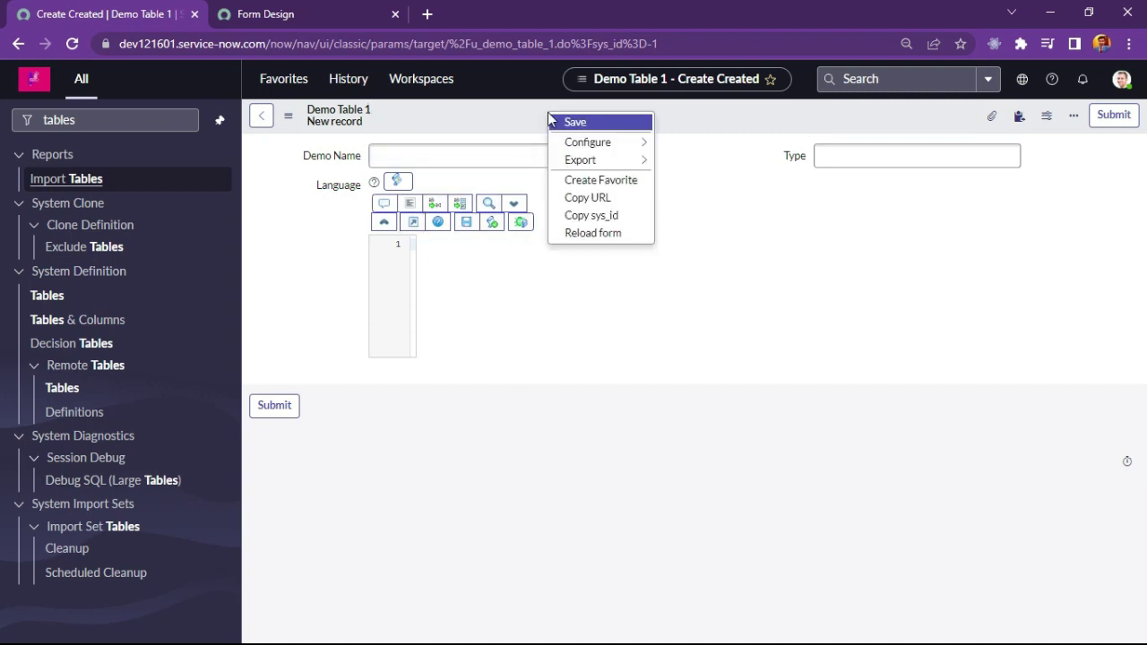
mouse_move(603, 149)
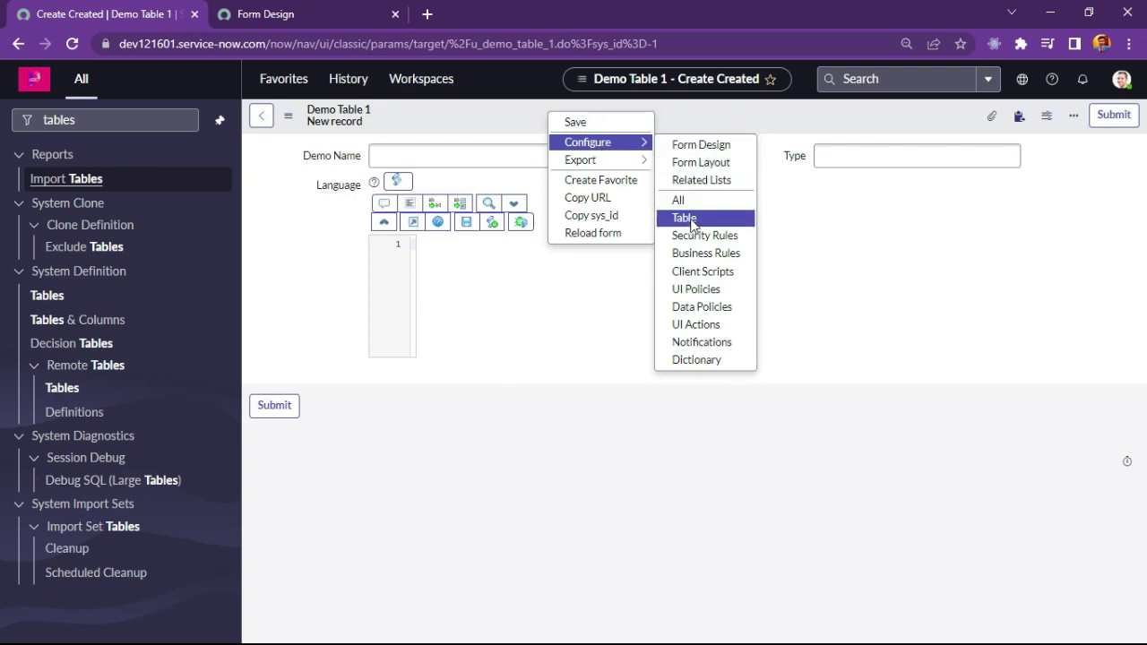
click(679, 120)
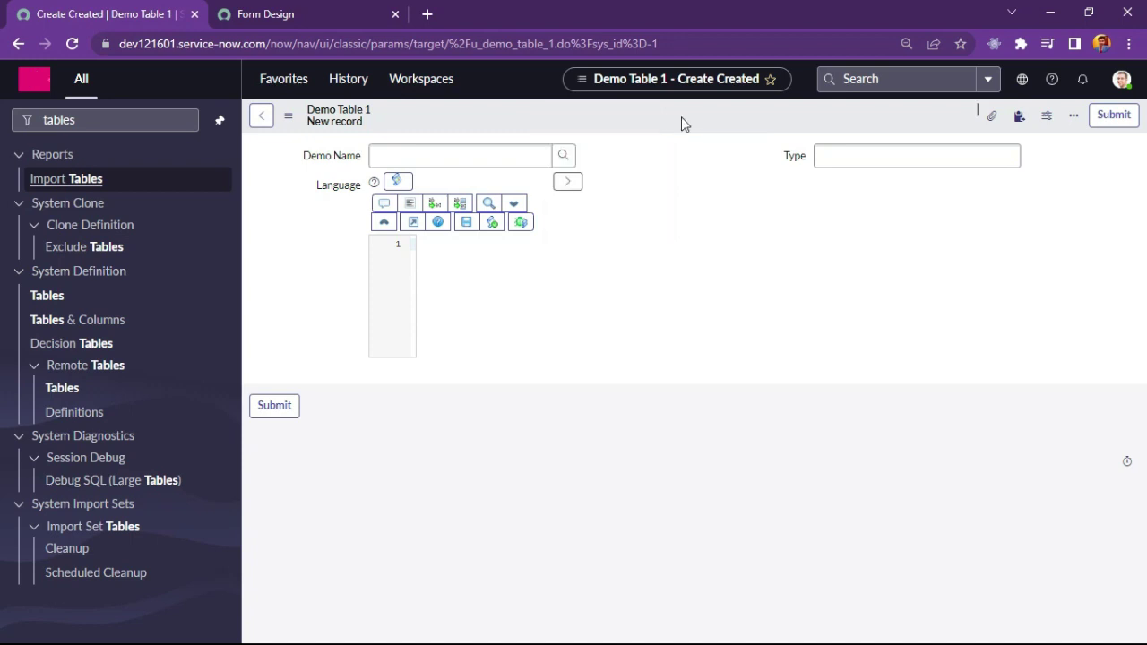
Step: Open the table configuration of Demo Table 1 from its record form
right_click(681, 117)
mouse_move(710, 151)
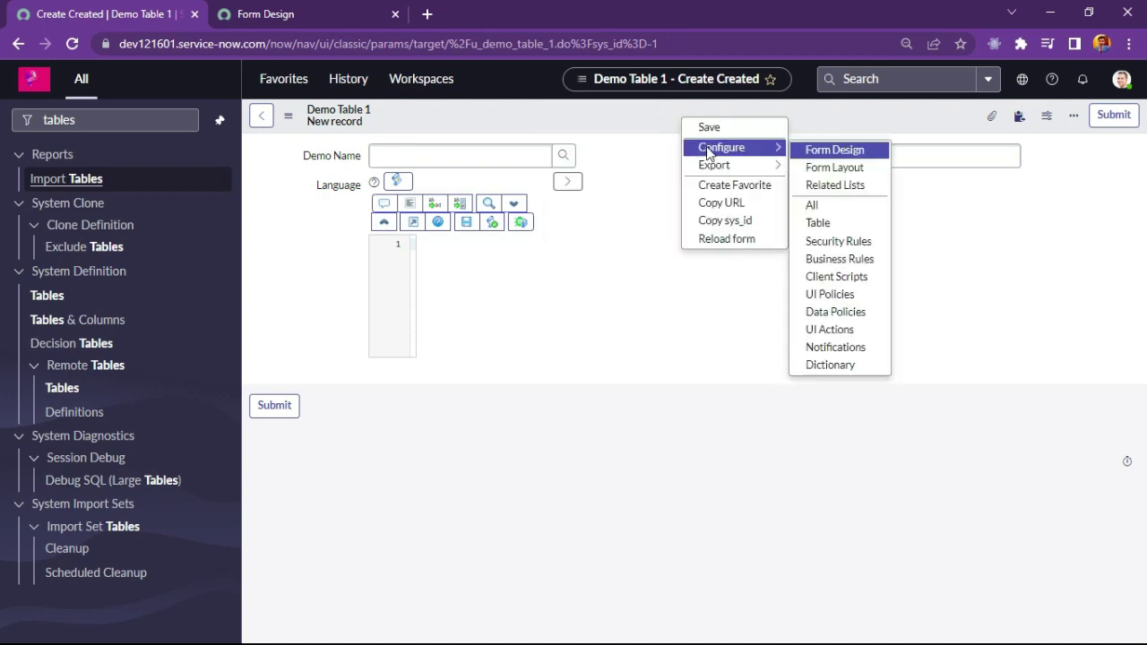
click(826, 223)
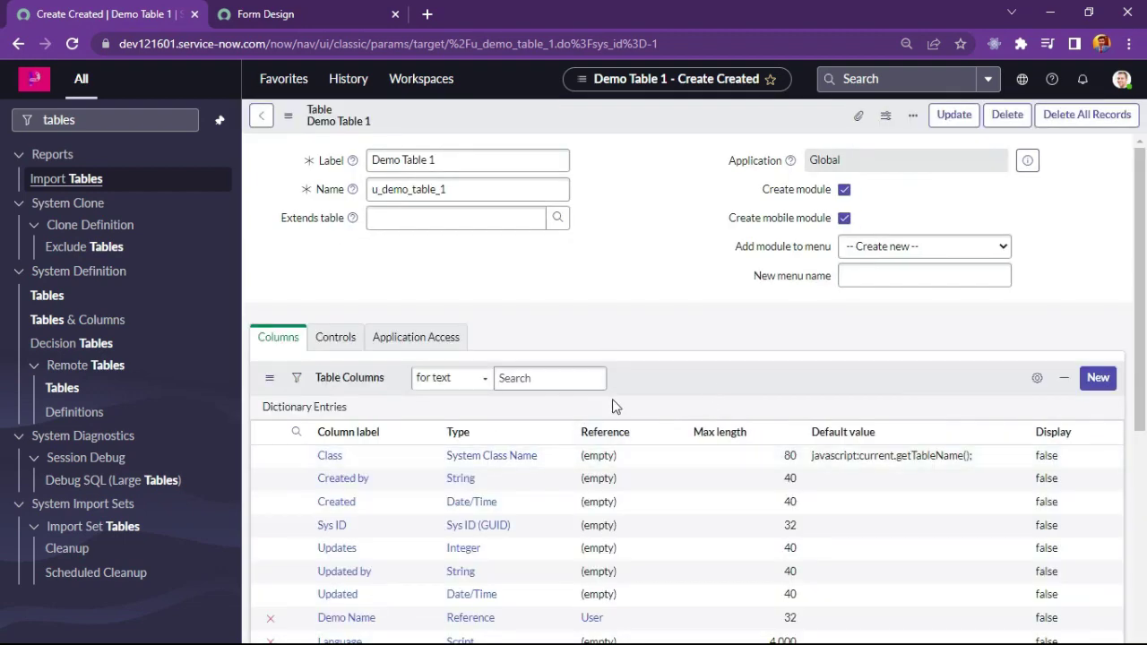
Step: Examine the table's columns and its Access Controls, Labels, Database Indexes and Table Subscription Configuration related lists
scroll(628, 412, down, 5)
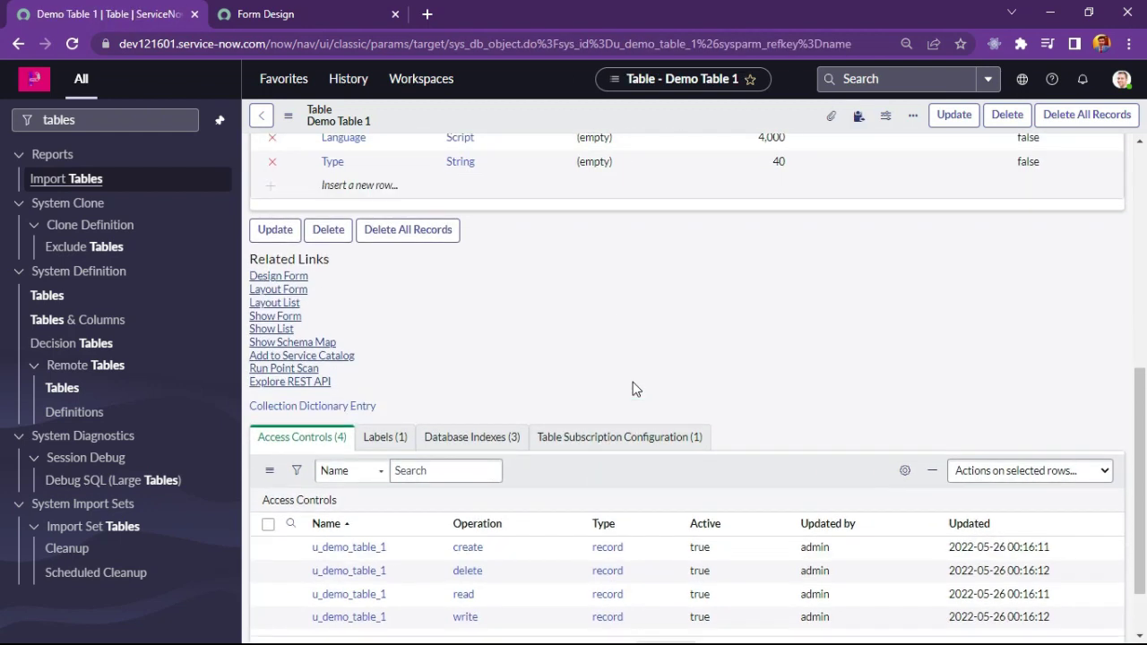
scroll(422, 430, down, 2)
click(387, 357)
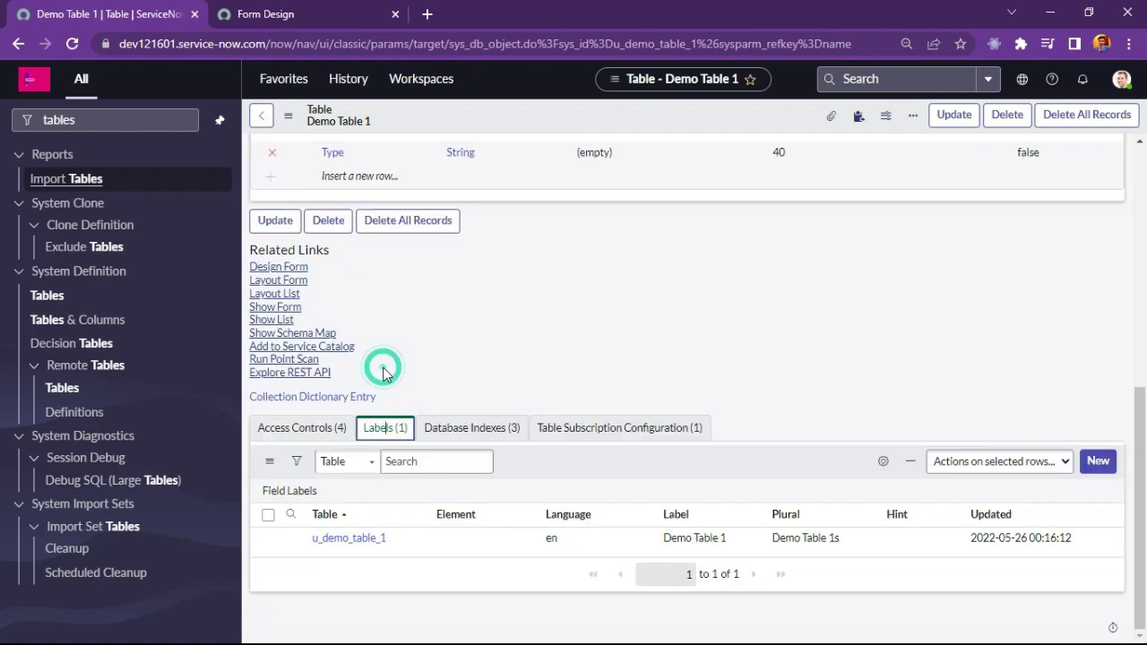
click(491, 422)
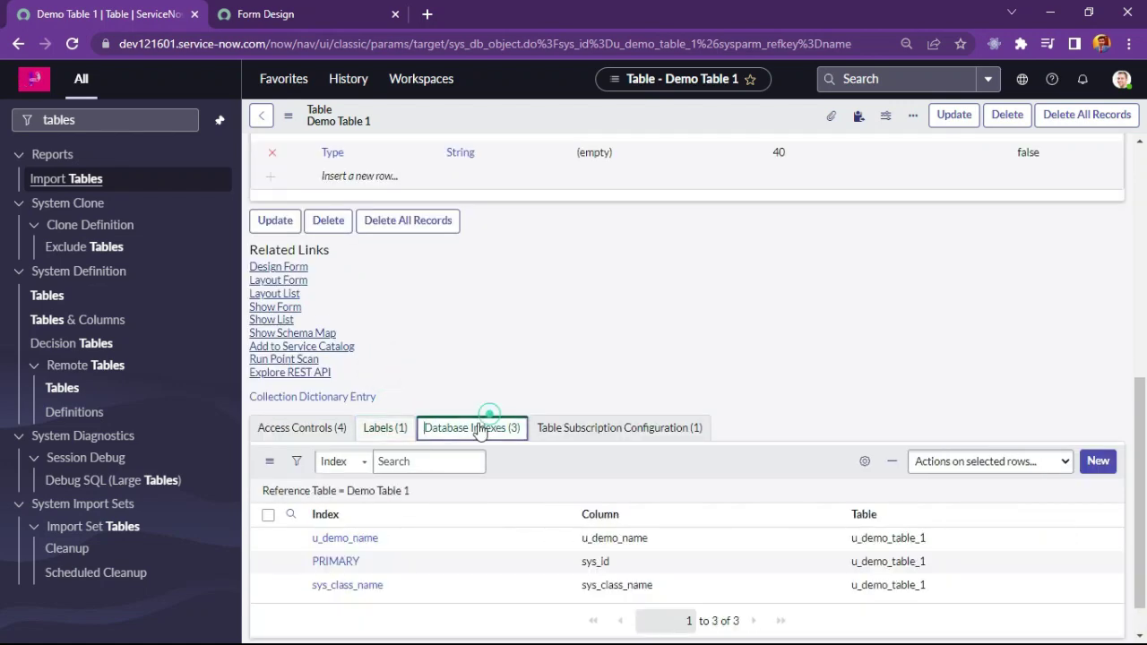
click(302, 428)
scroll(571, 425, up, 5)
scroll(571, 425, up, 2)
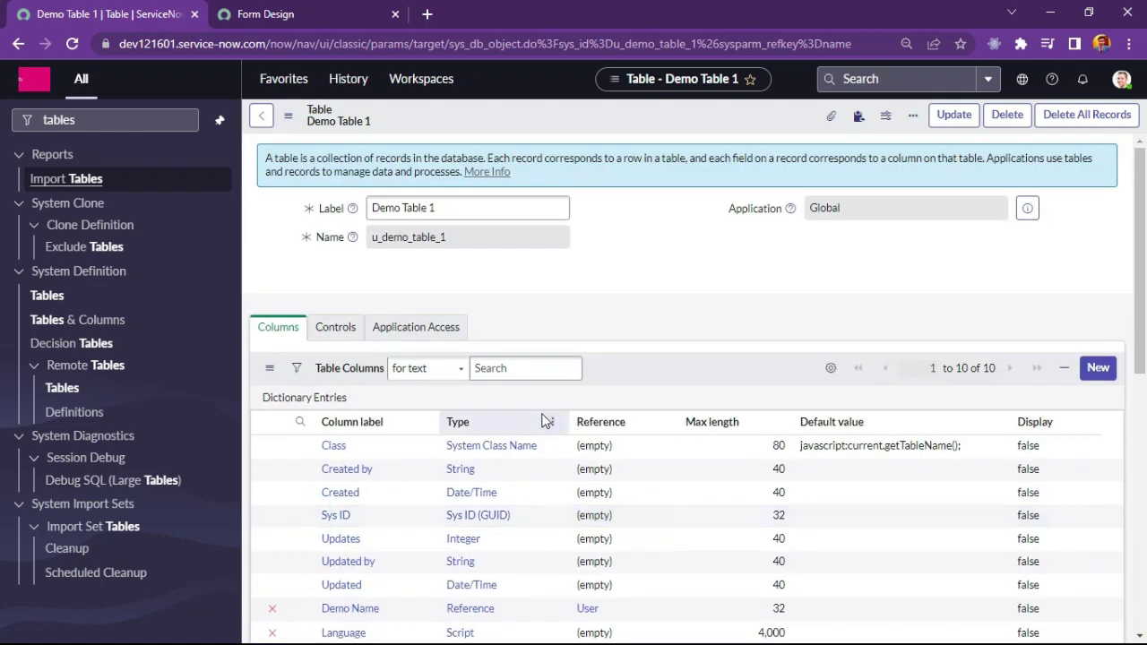
scroll(366, 436, down, 6)
click(368, 432)
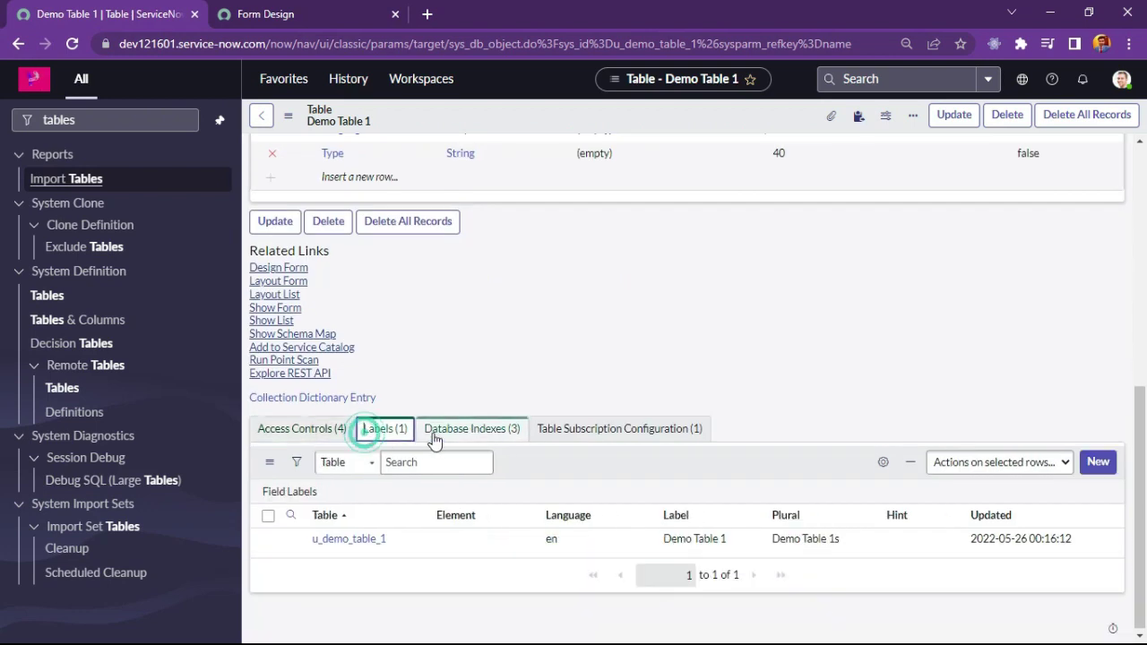
click(339, 434)
click(381, 432)
click(467, 433)
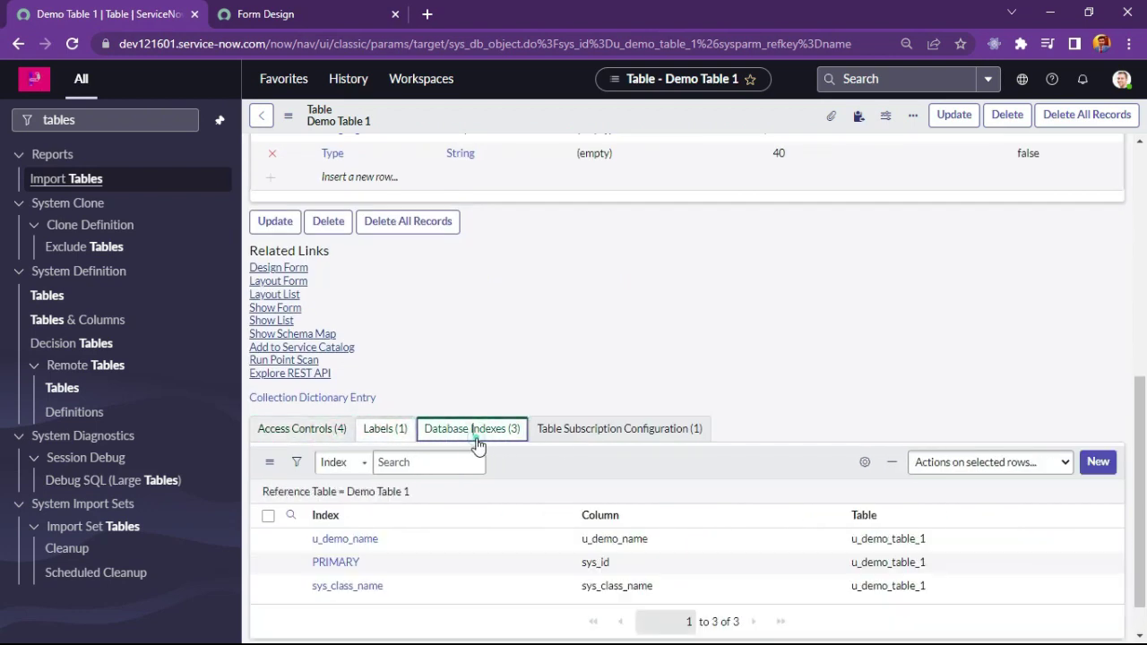
click(609, 434)
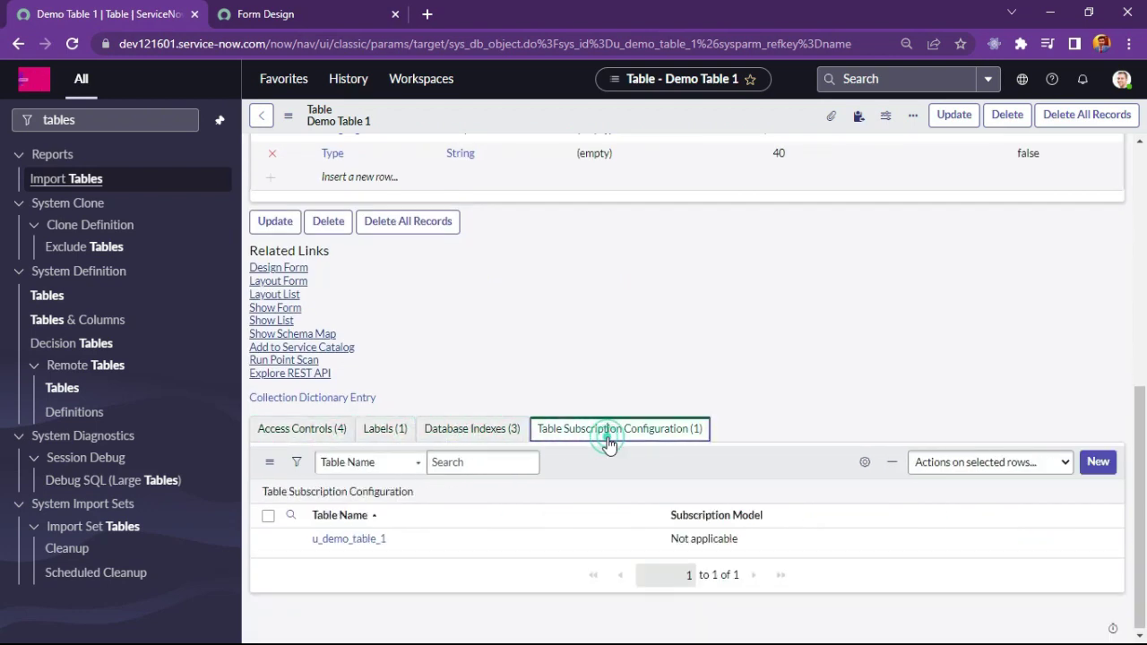
click(301, 432)
scroll(299, 484, down, 1)
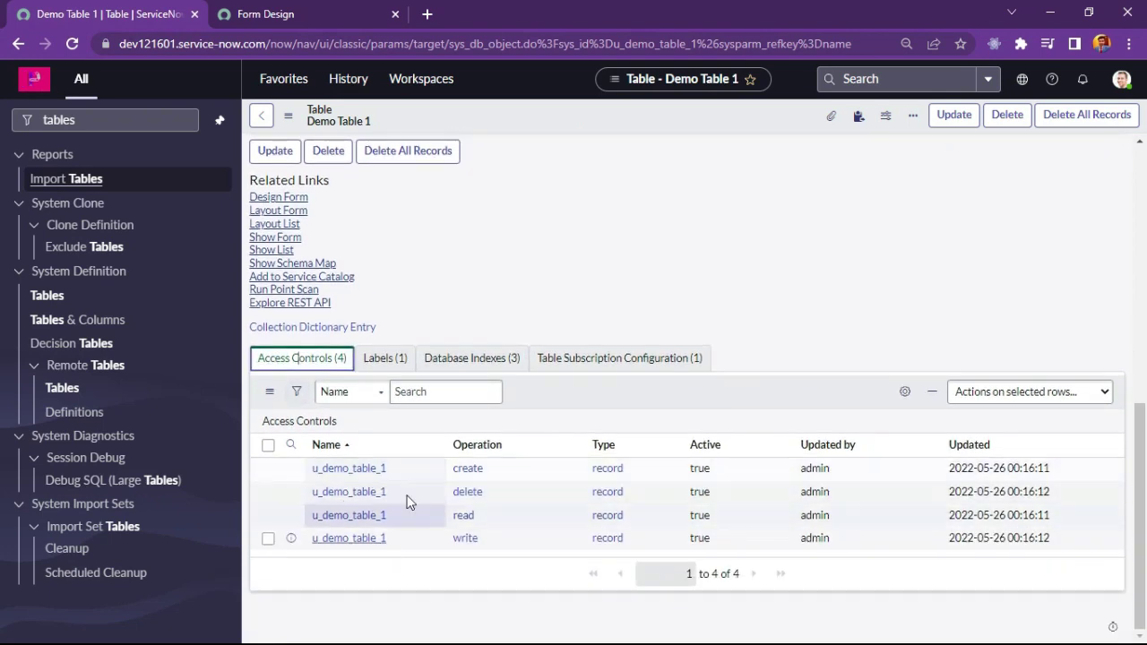
click(385, 358)
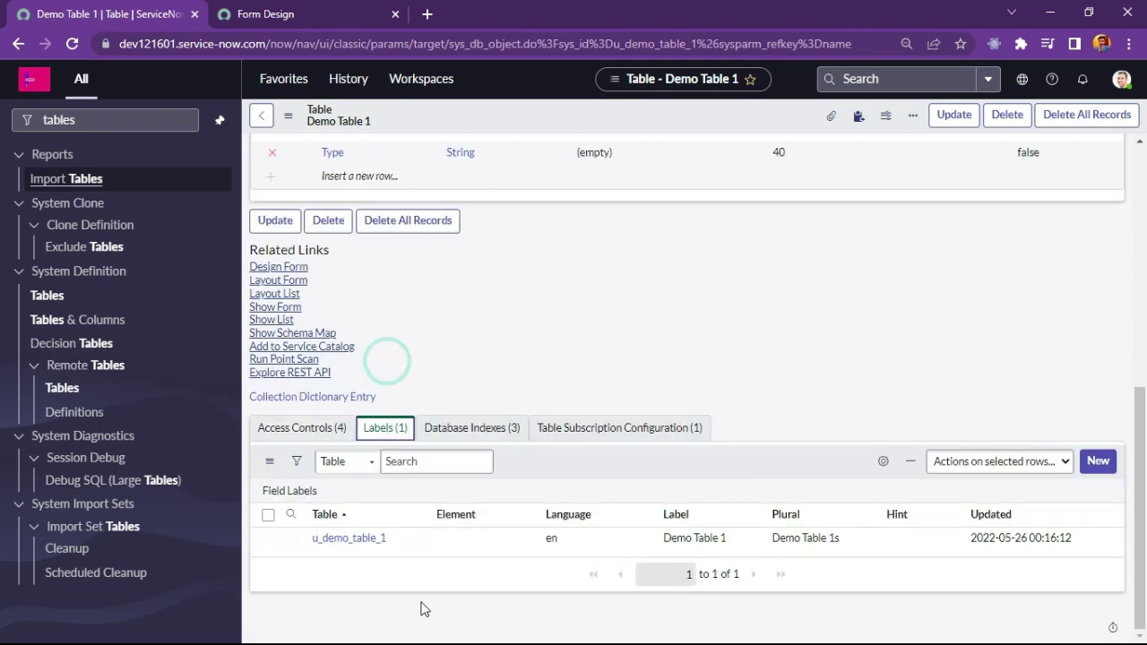
click(496, 431)
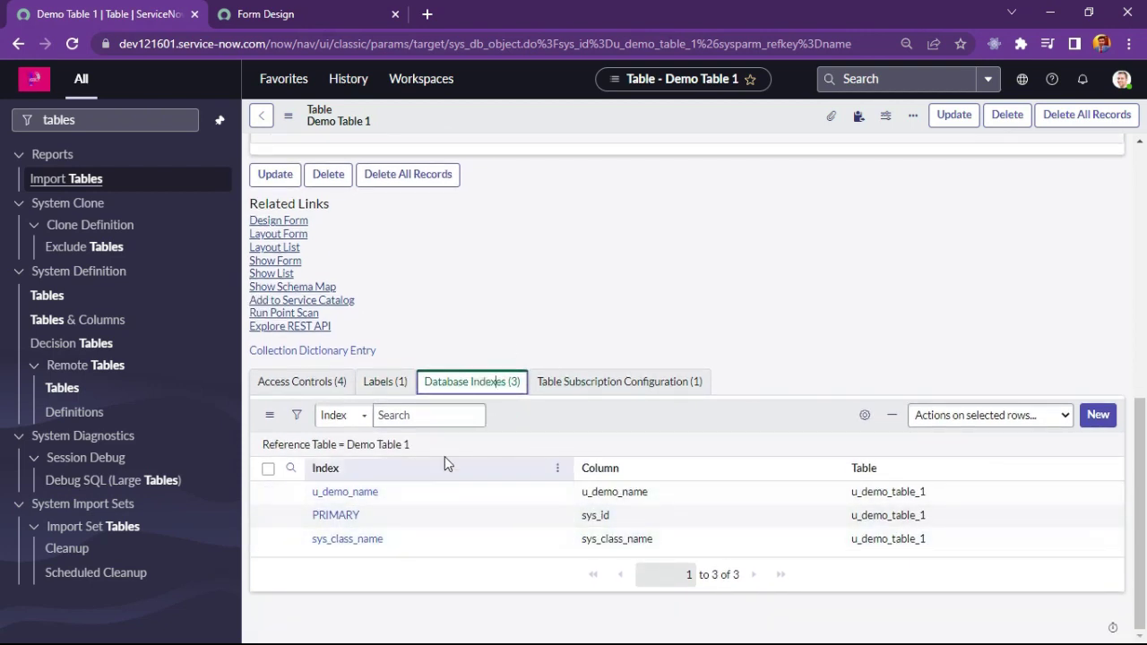
click(635, 384)
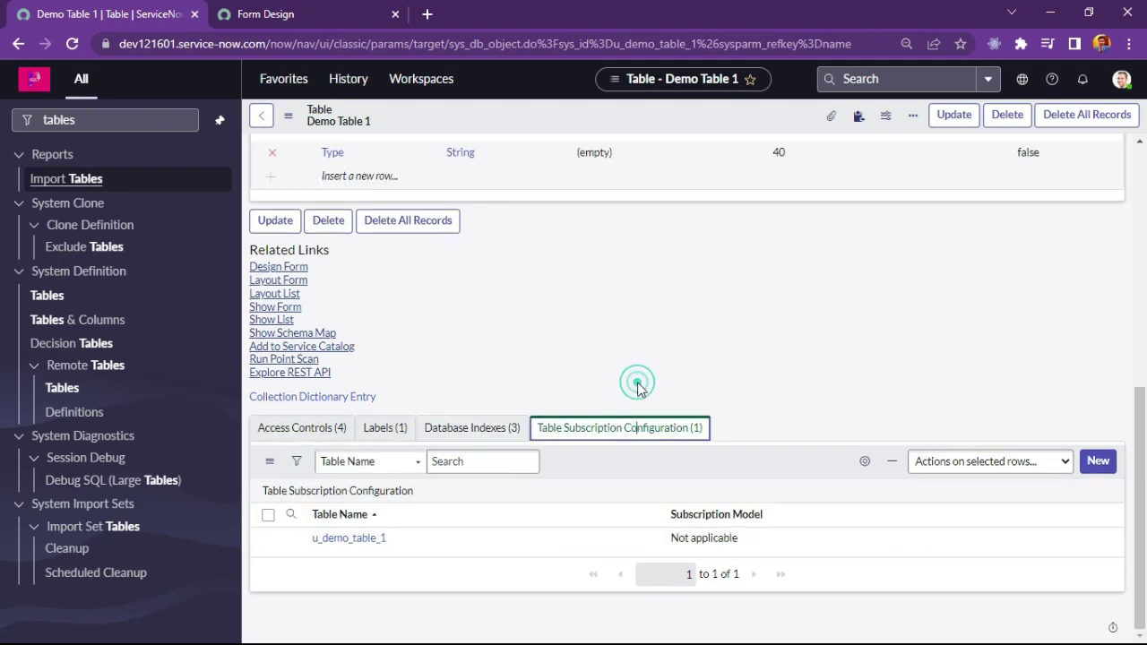
click(618, 463)
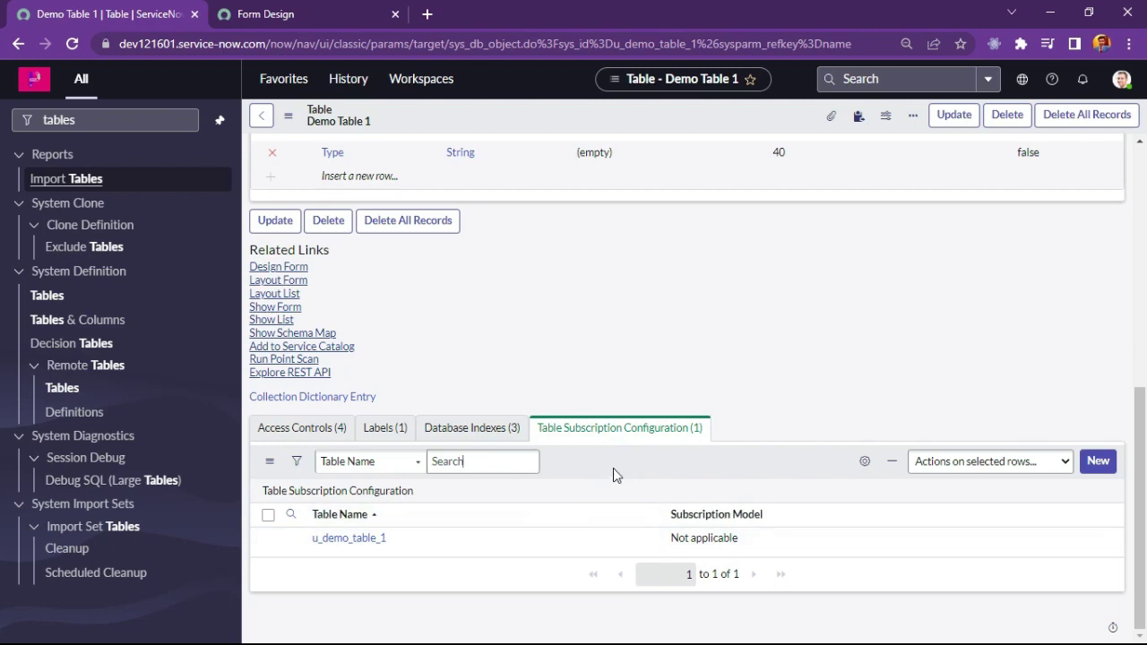
Step: Review the Controls and Application Access settings of the Demo Table 1 definition
scroll(613, 468, up, 10)
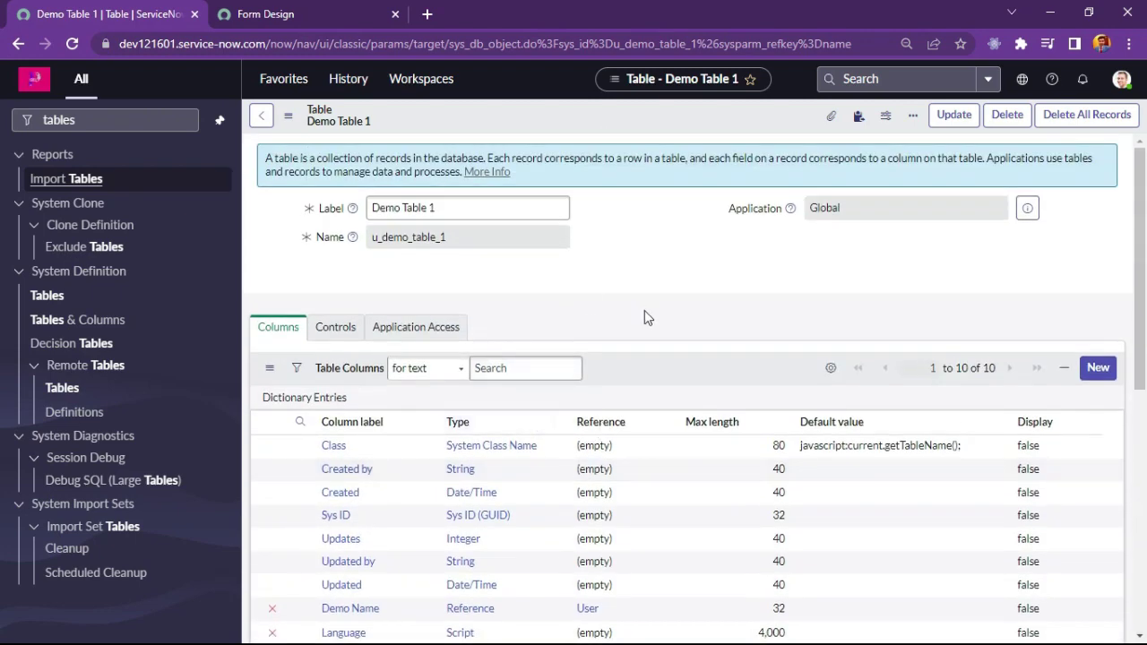
scroll(644, 324, down, 6)
scroll(619, 452, up, 10)
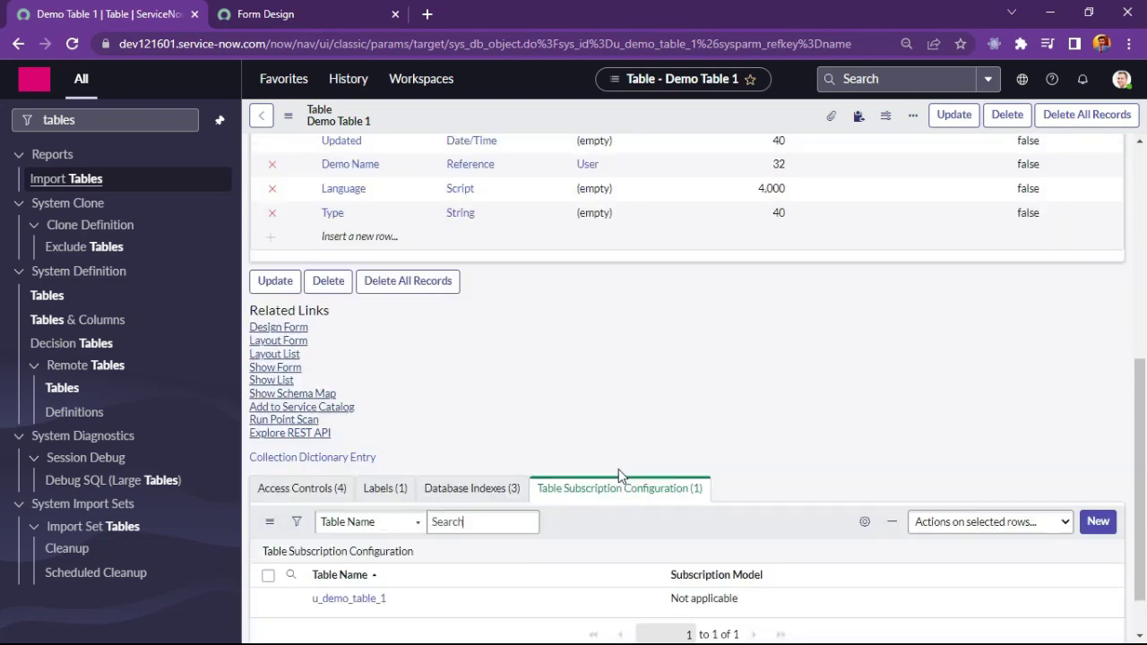
click(333, 328)
key(Right)
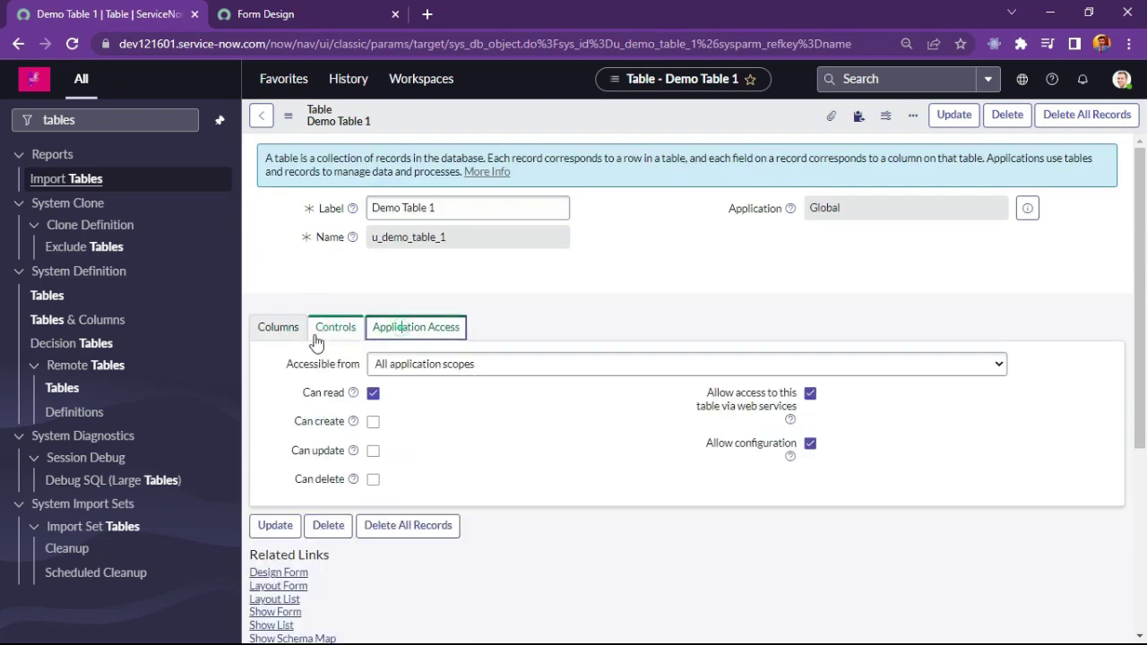
Step: Return to the table's Columns section and show the form of Demo Table 1
click(278, 333)
scroll(324, 377, down, 5)
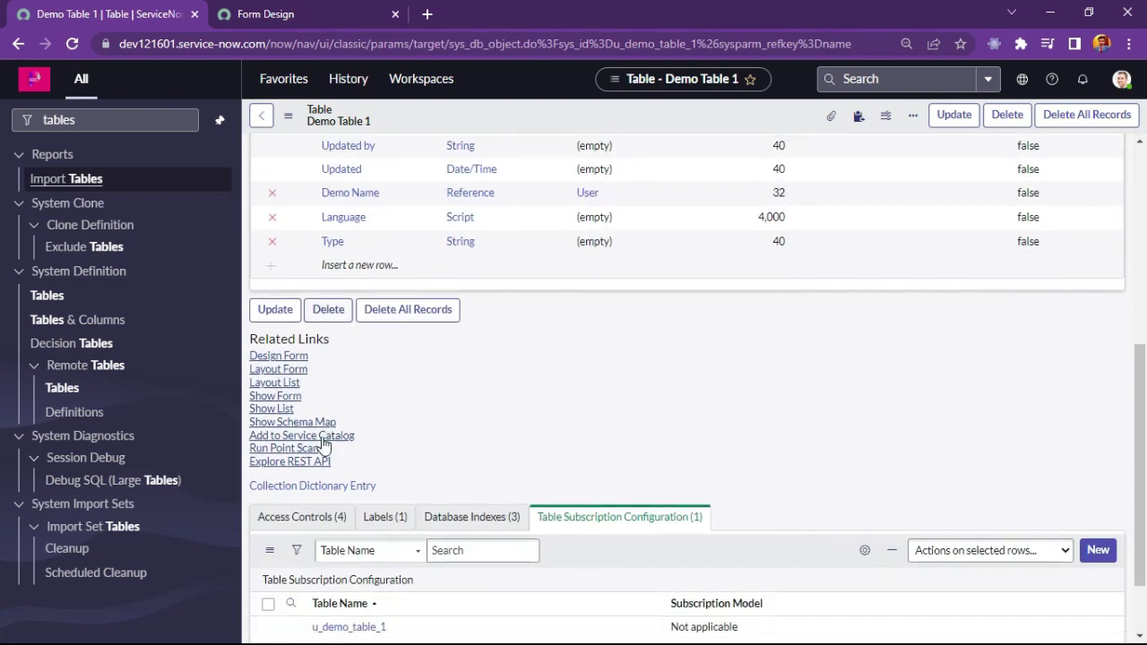
click(276, 393)
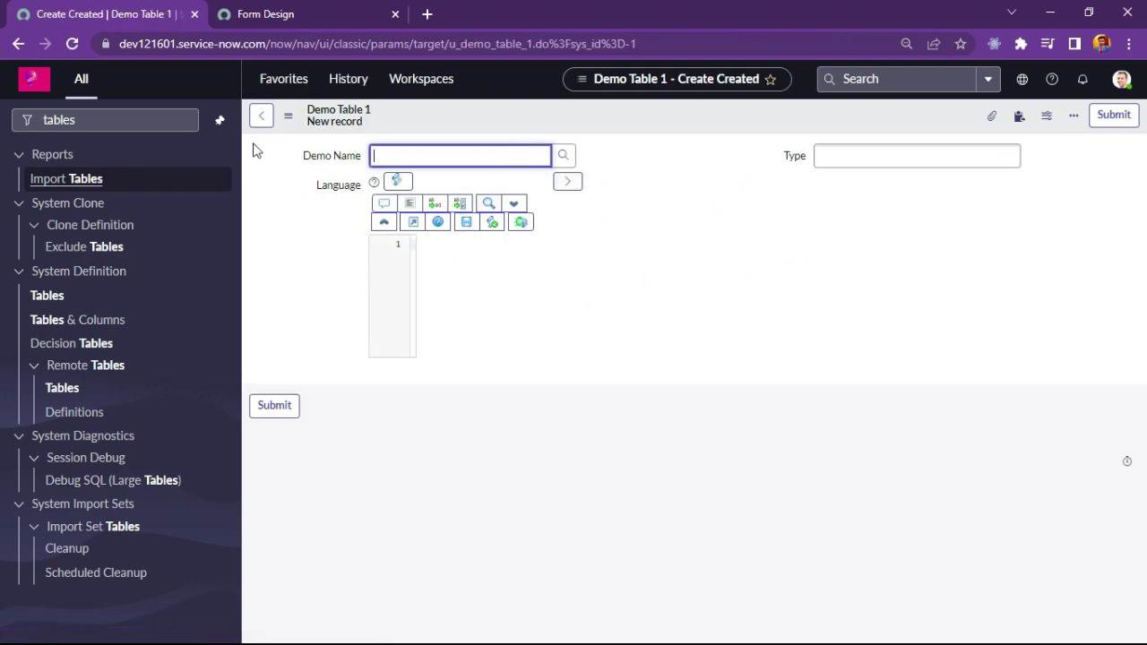
Step: Return to the Demo Table 1 definition and show the table's record list
click(24, 46)
scroll(379, 454, down, 5)
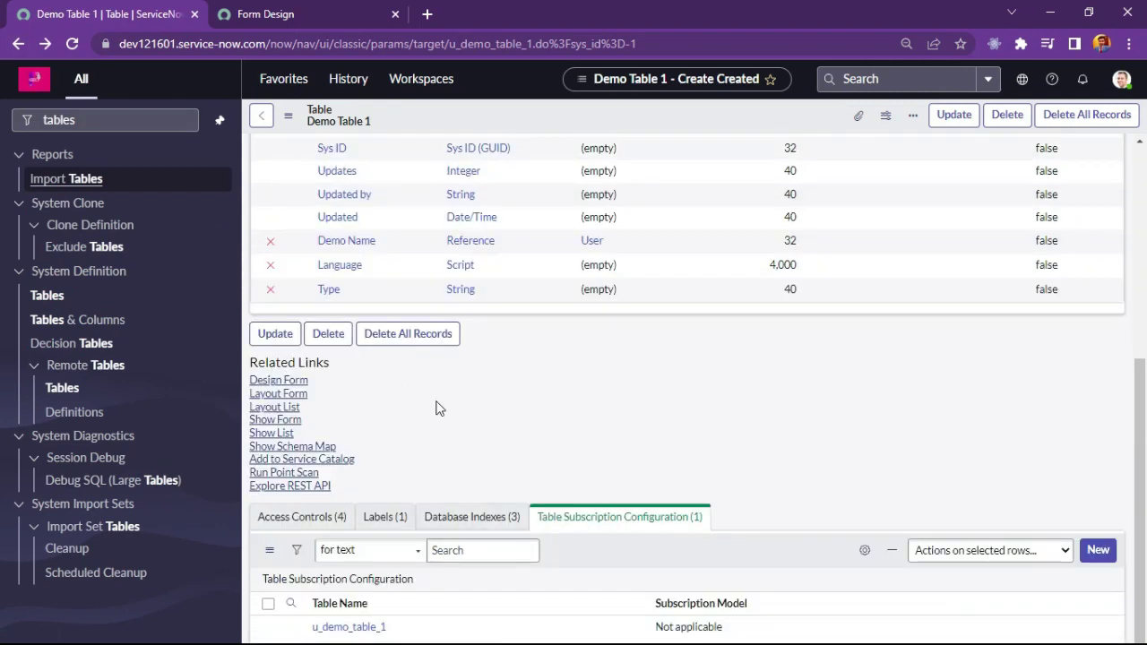
scroll(631, 419, down, 5)
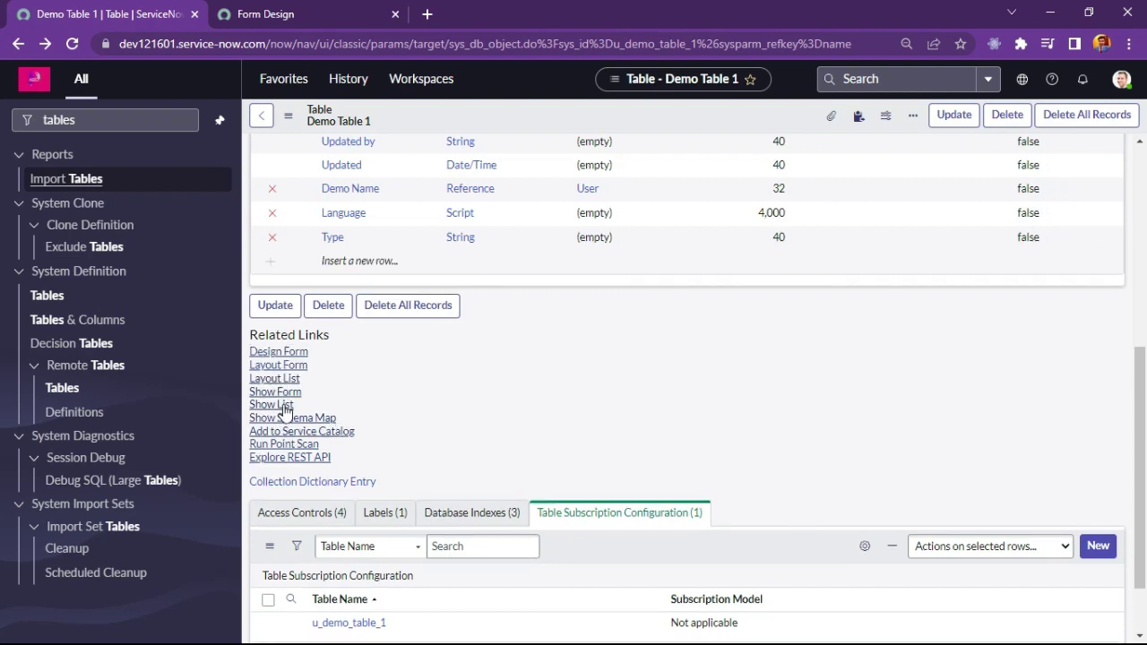
click(283, 405)
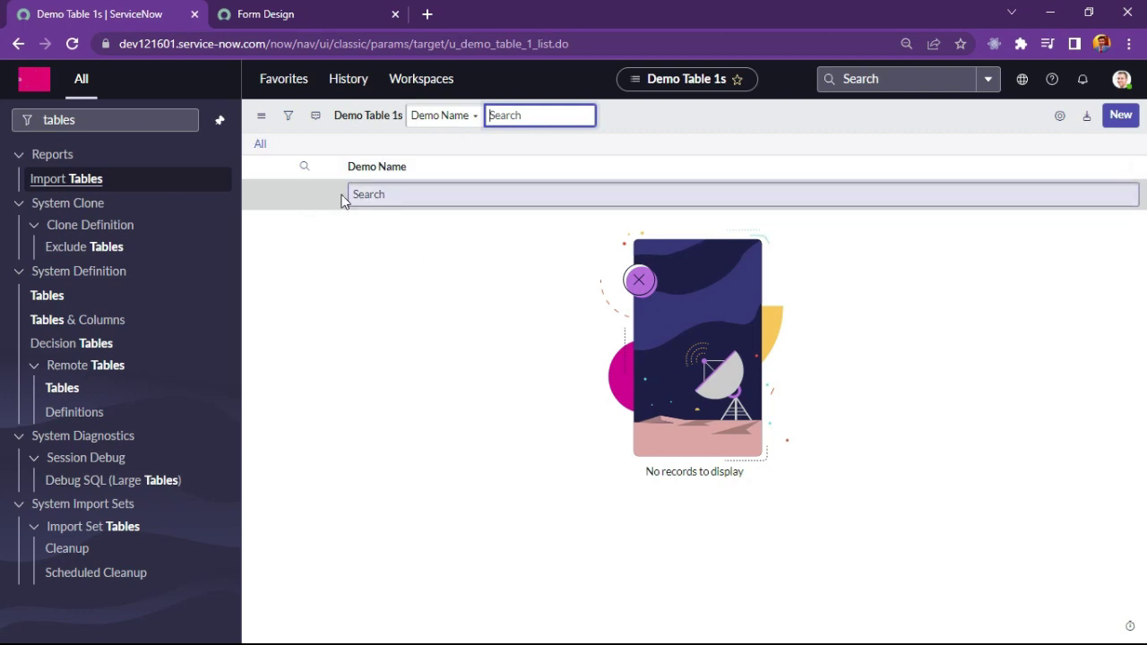
Step: Personalize the Demo Table 1 list by adding the Type and Language columns, with Language placed before Type
click(1060, 116)
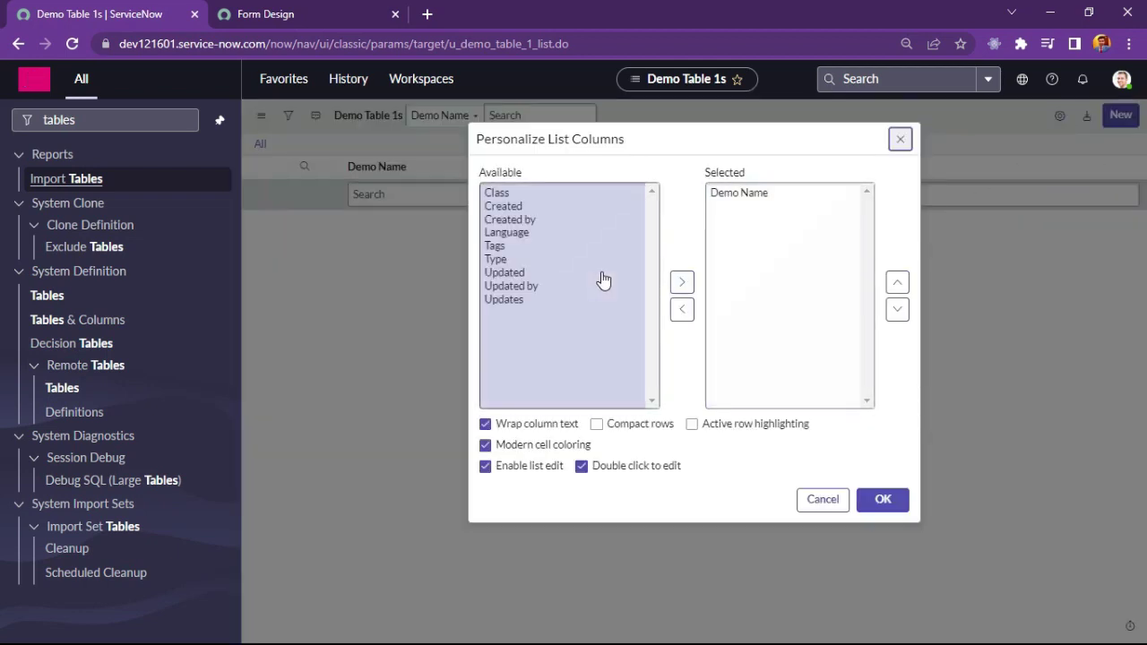
click(502, 259)
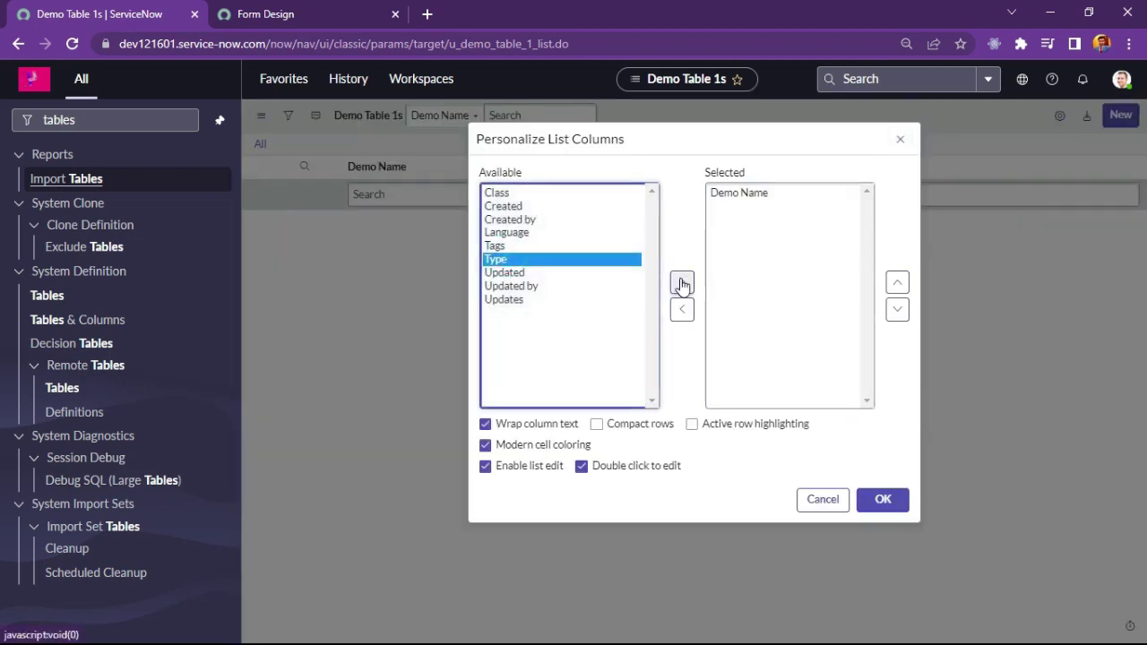
click(681, 282)
click(507, 233)
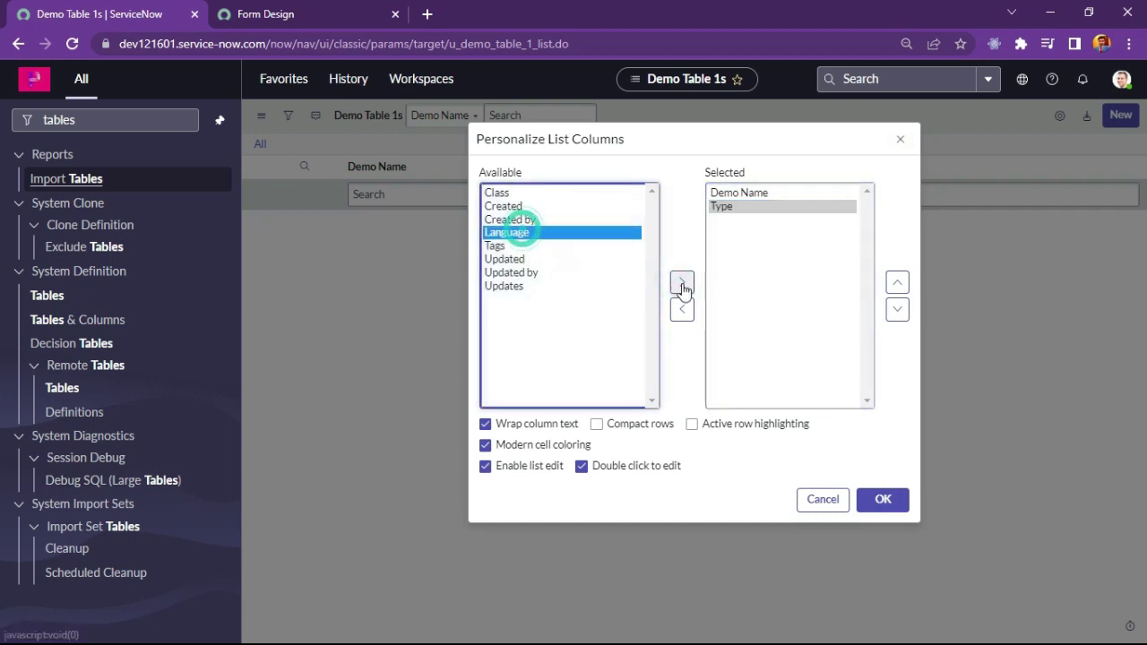
click(681, 283)
click(896, 283)
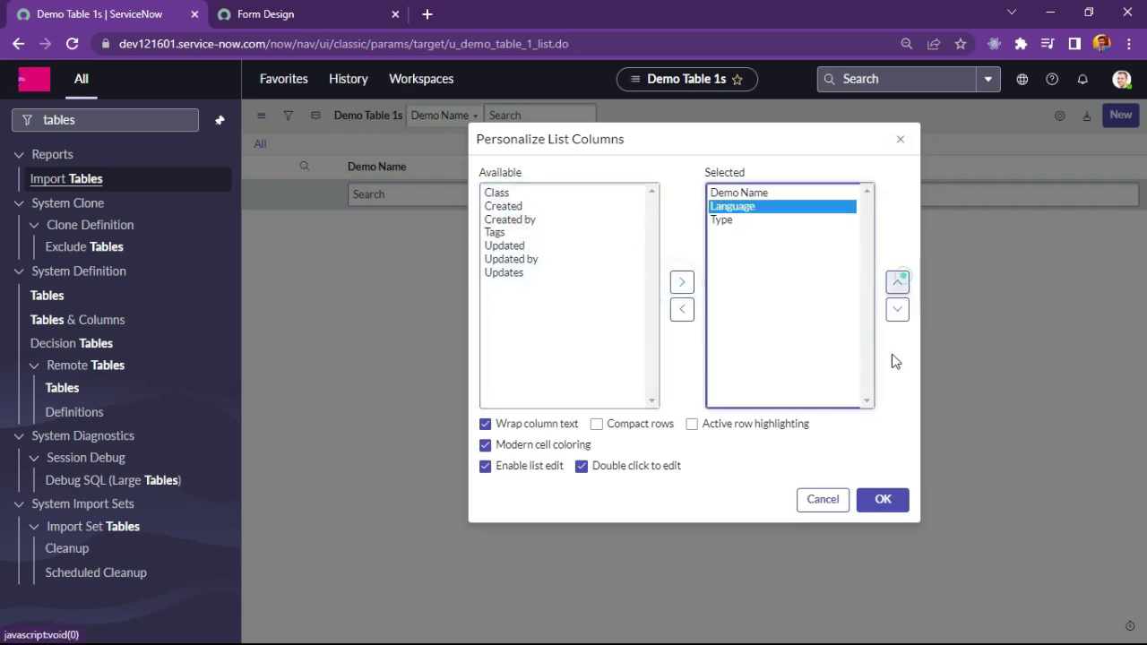
click(880, 507)
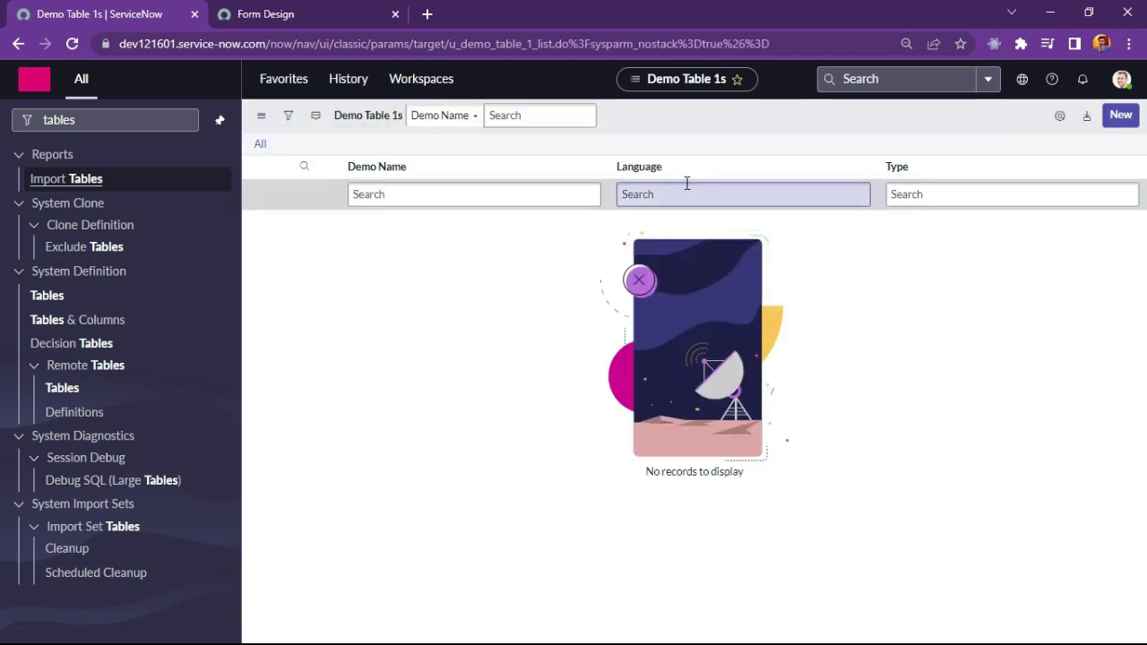
click(387, 194)
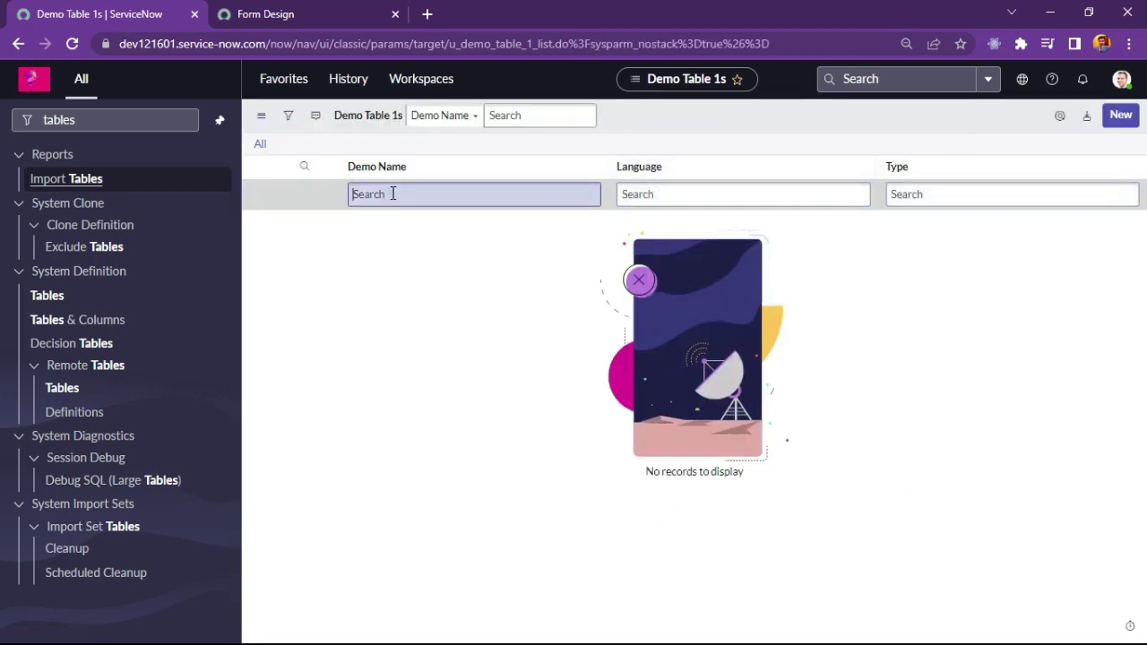
click(669, 197)
click(910, 195)
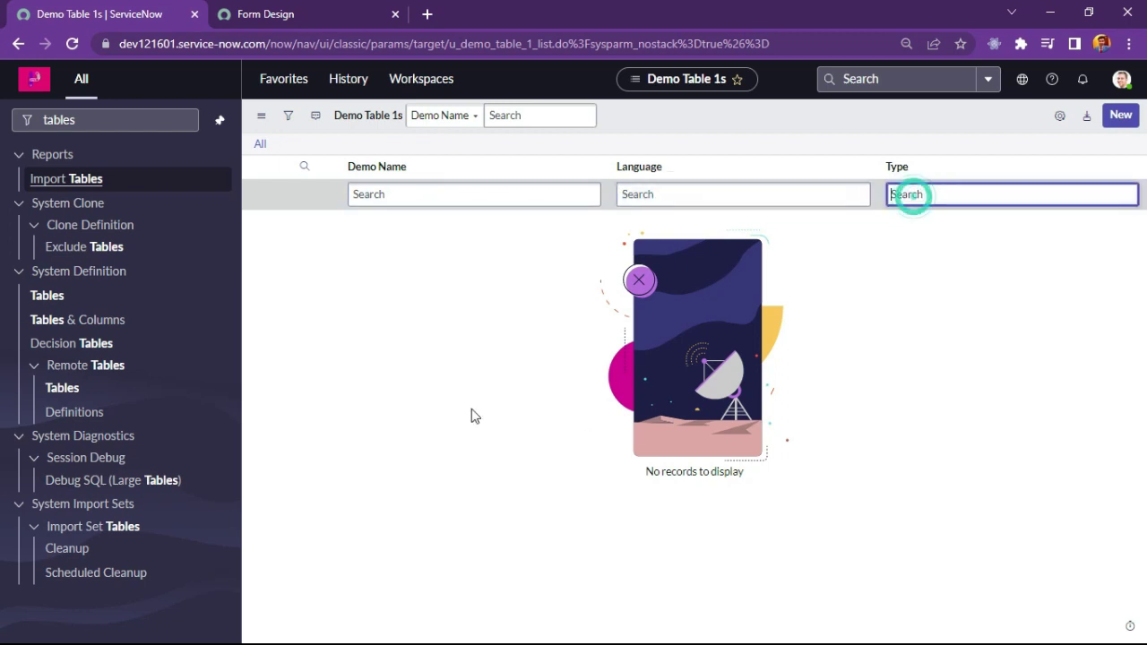
click(388, 193)
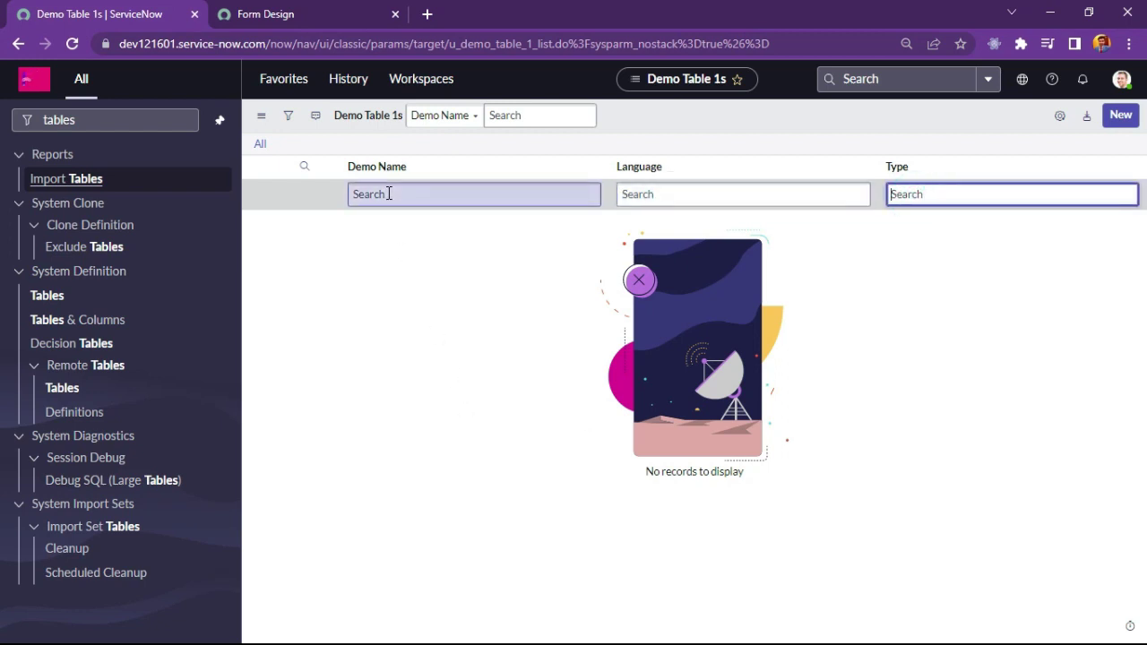
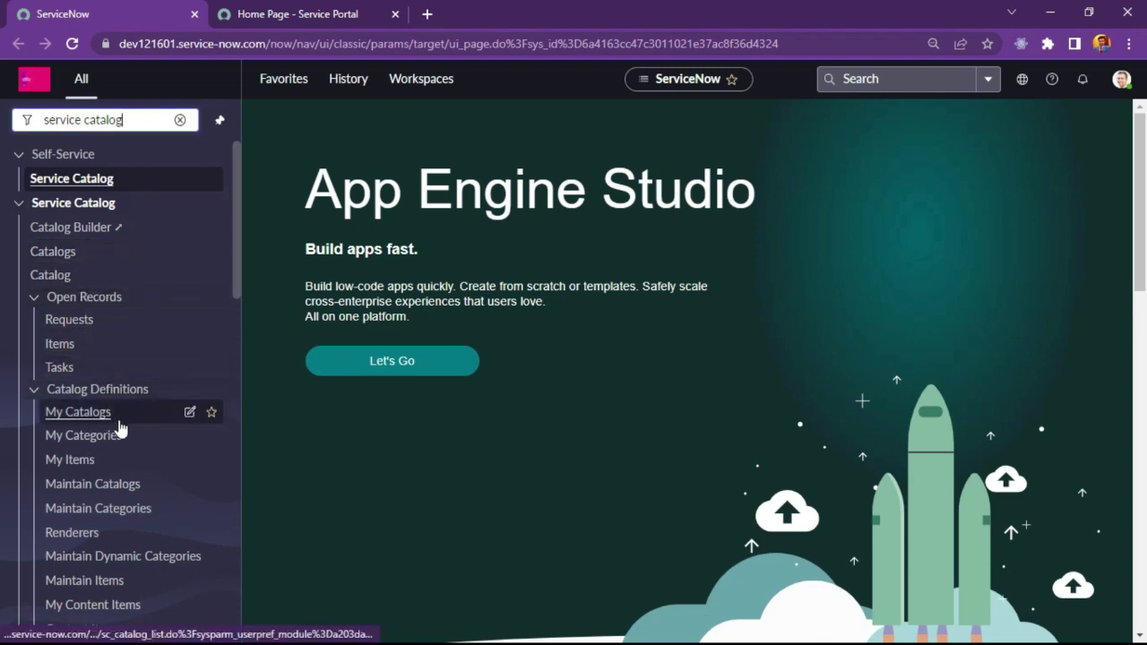
Step: Look through the modules filtered by "service catalog" and open the self-service Service Catalog
scroll(70, 529, down, 1)
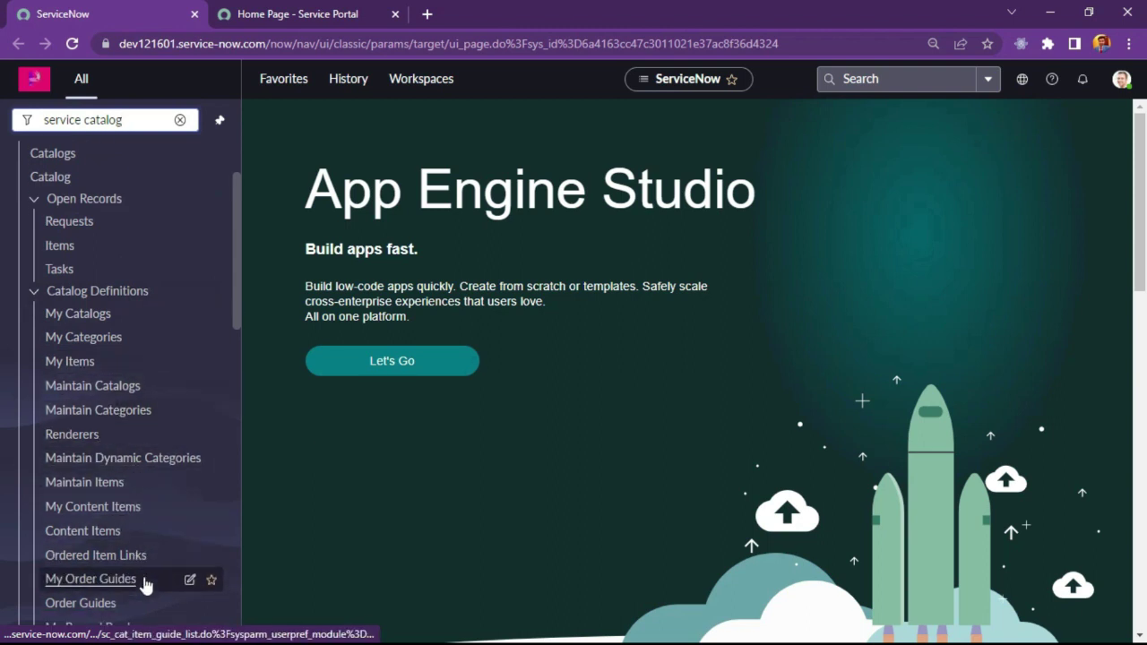
scroll(107, 574, down, 1)
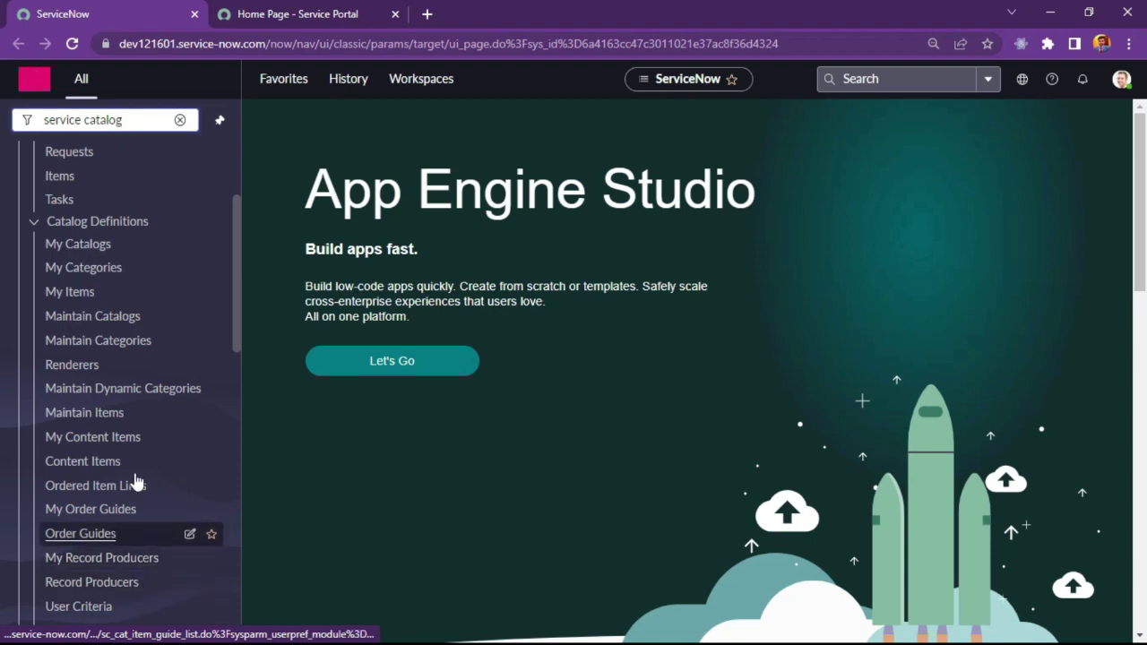
scroll(134, 465, down, 2)
scroll(188, 564, down, 3)
scroll(190, 573, down, 1)
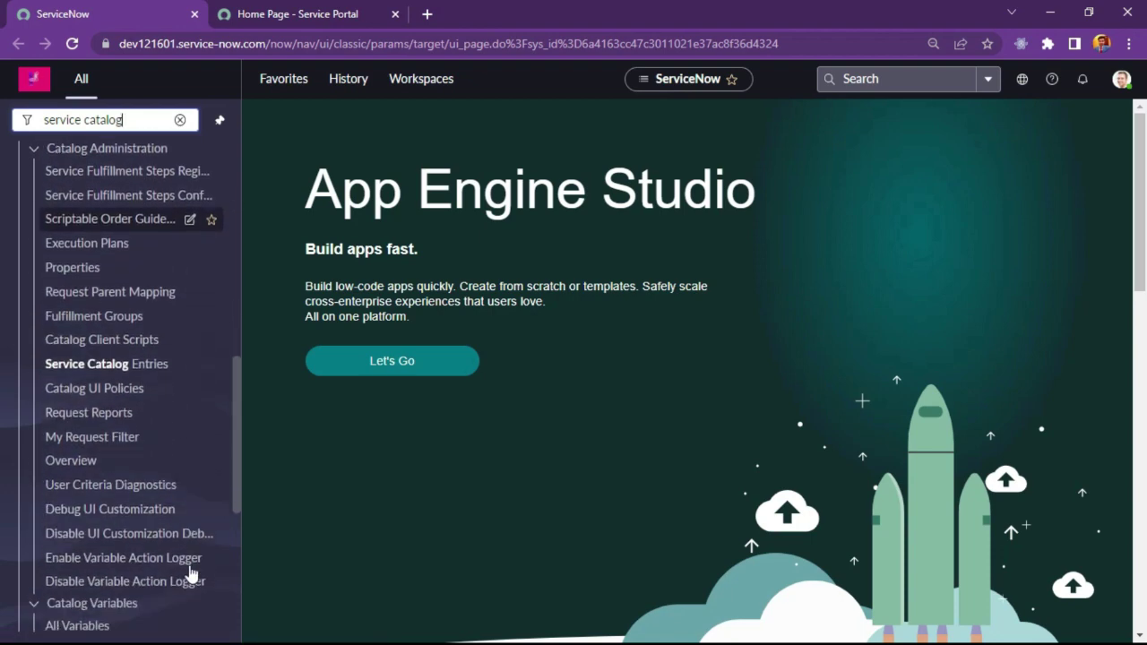
scroll(175, 452, up, 5)
scroll(177, 473, up, 3)
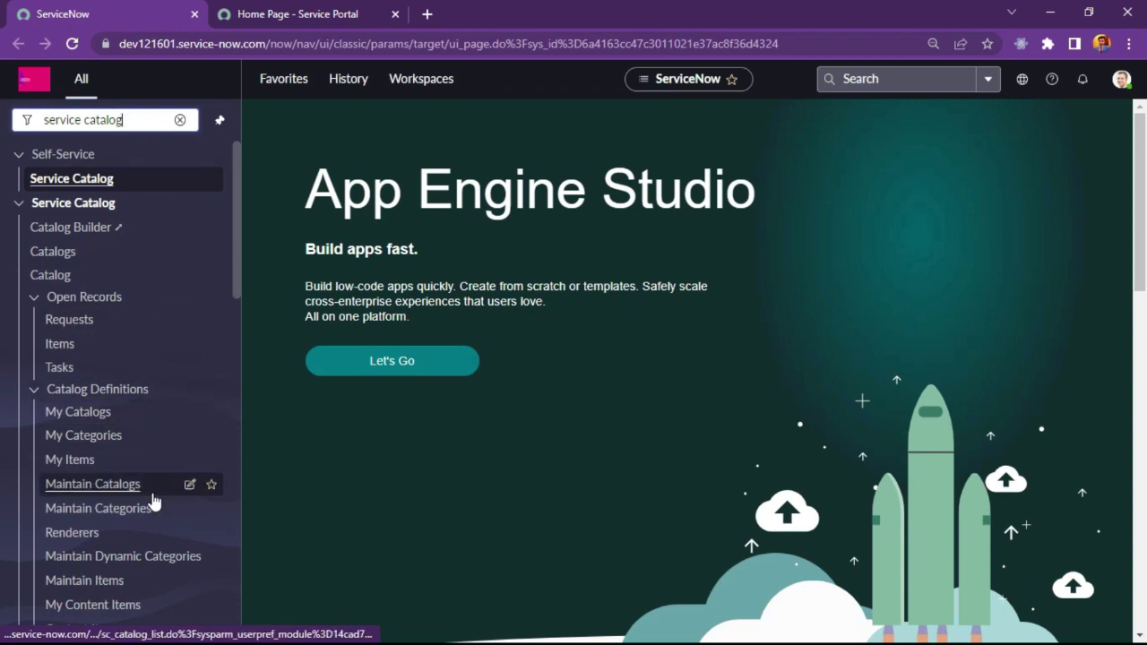
scroll(153, 505, down, 5)
scroll(149, 504, up, 5)
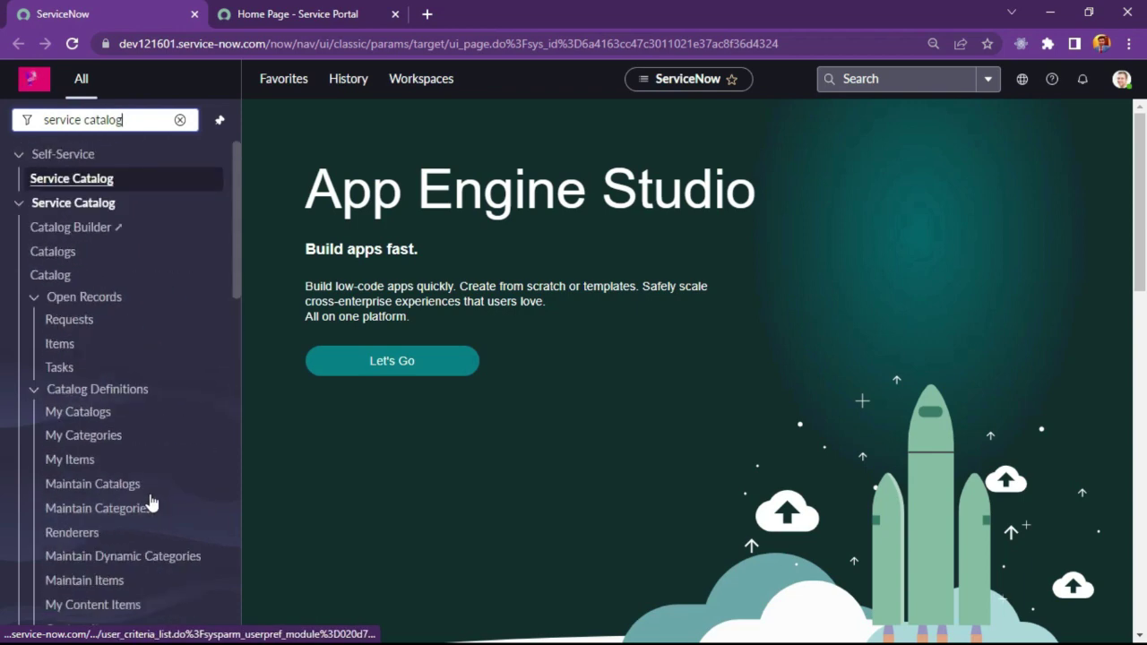
click(79, 179)
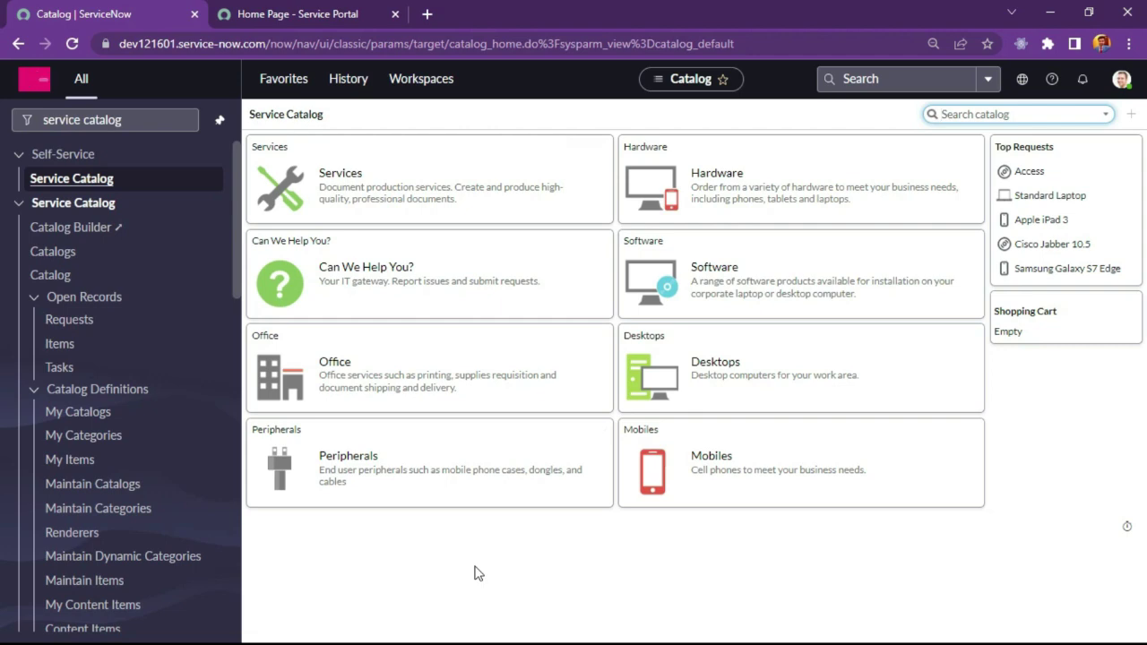
Step: Switch to the Service Portal home page, review its sections and open the Request Something catalog
click(286, 9)
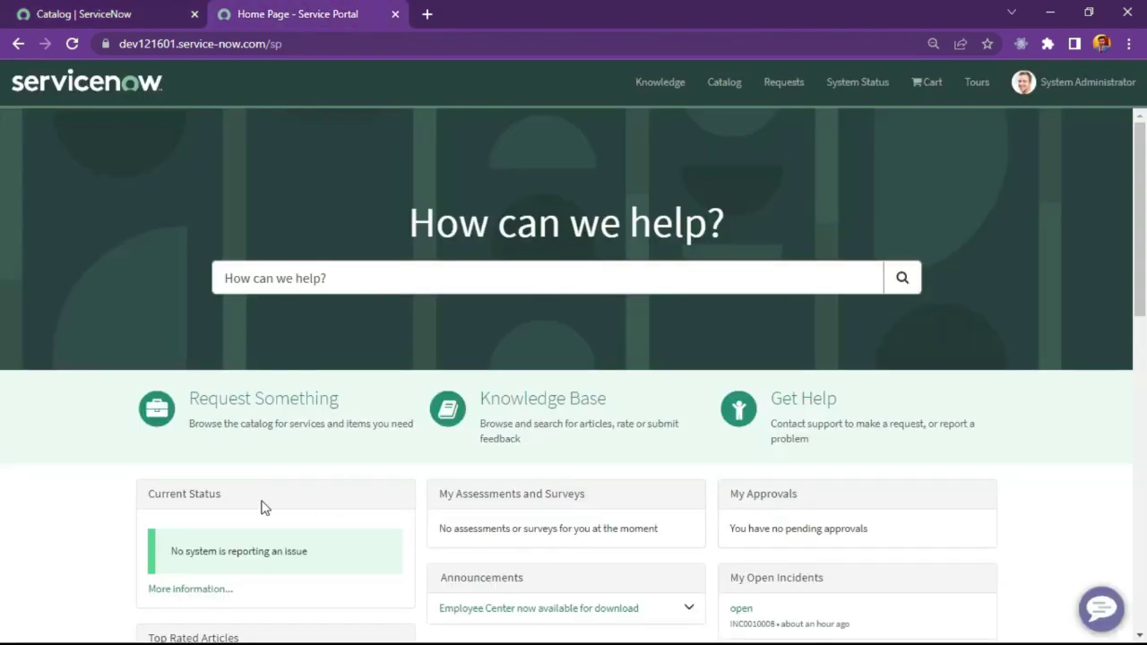
scroll(261, 507, down, 5)
scroll(20, 494, up, 5)
scroll(38, 410, down, 5)
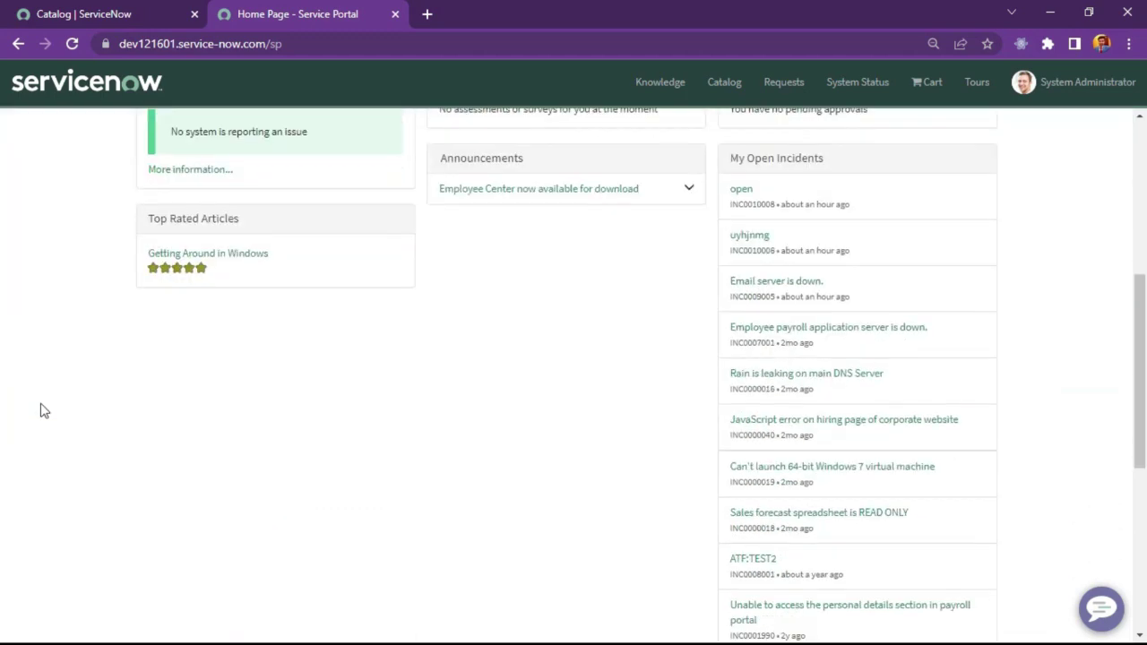
scroll(39, 409, up, 5)
scroll(39, 404, down, 2)
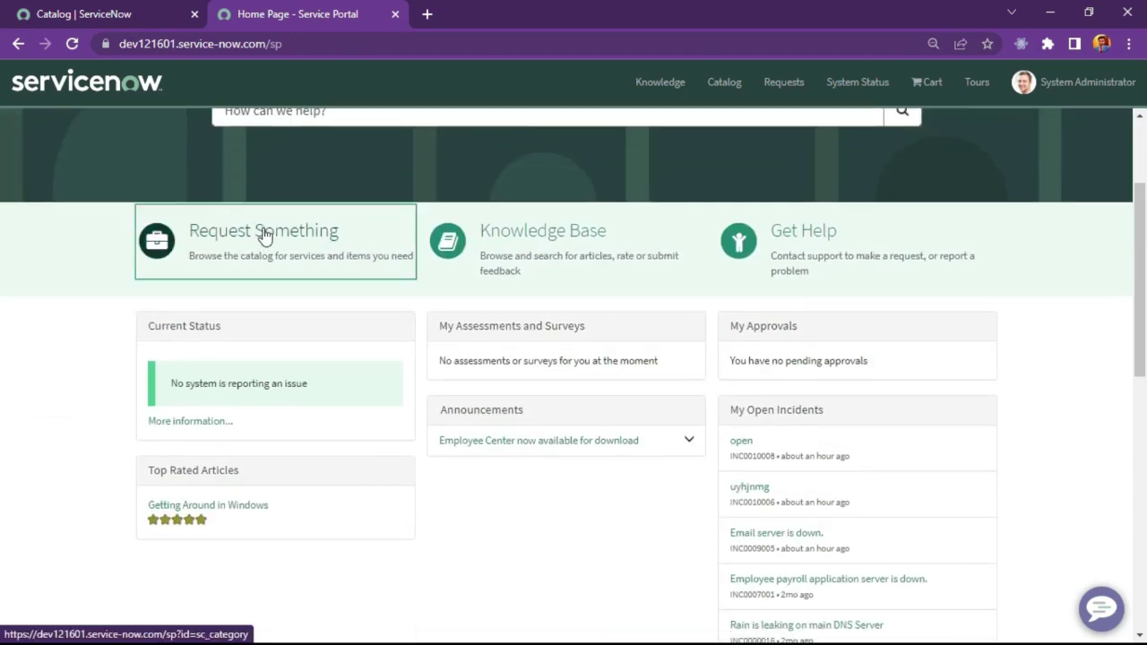
click(258, 229)
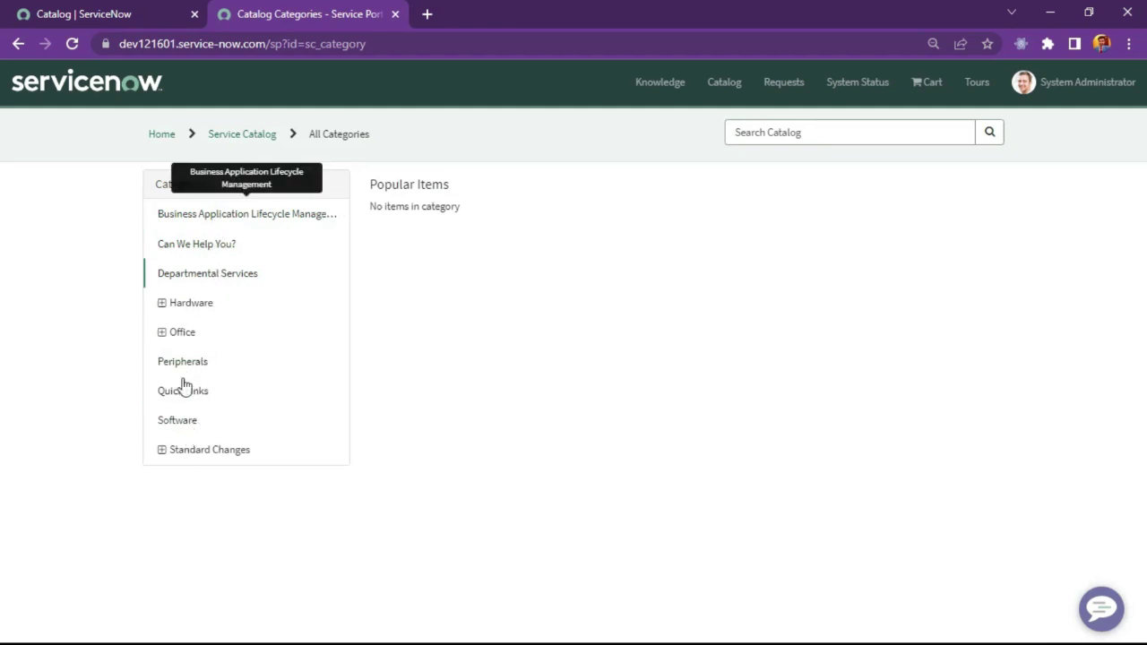
Step: Browse the items in the Departmental Services and Peripherals categories of the portal catalog
click(198, 278)
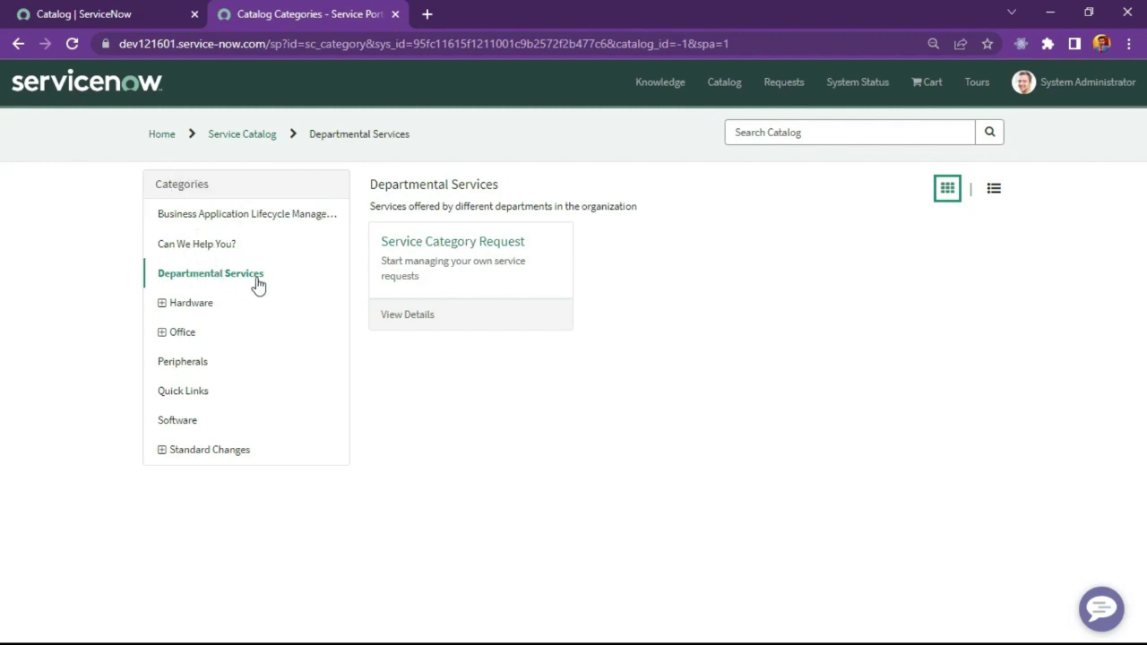
click(189, 362)
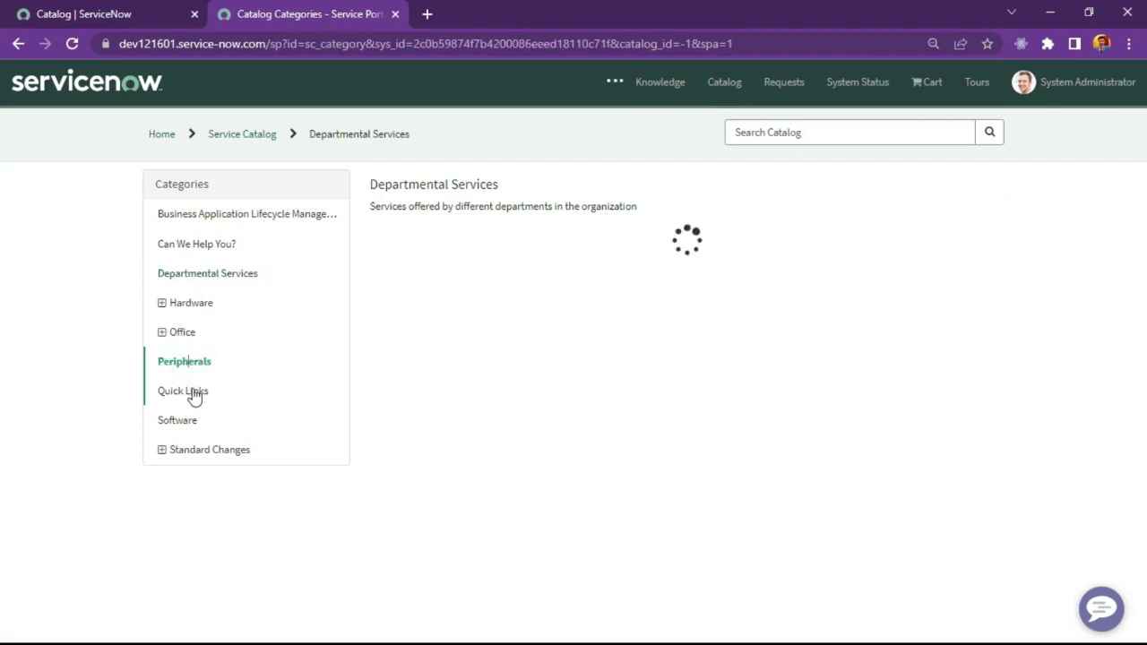
scroll(691, 430, down, 2)
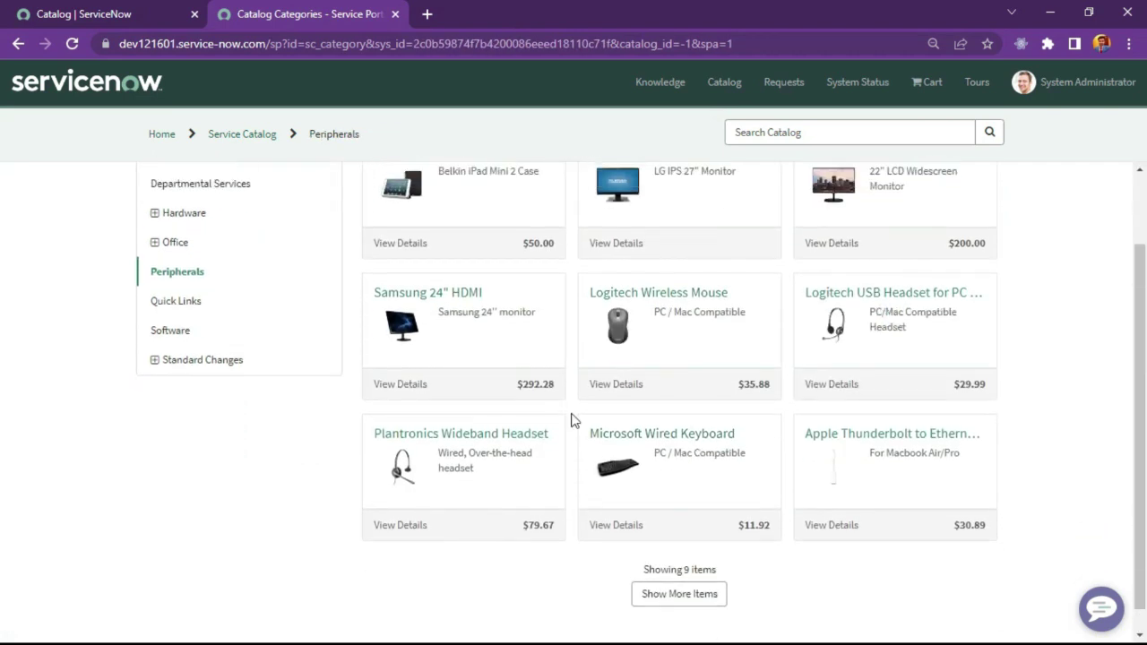
scroll(573, 421, up, 2)
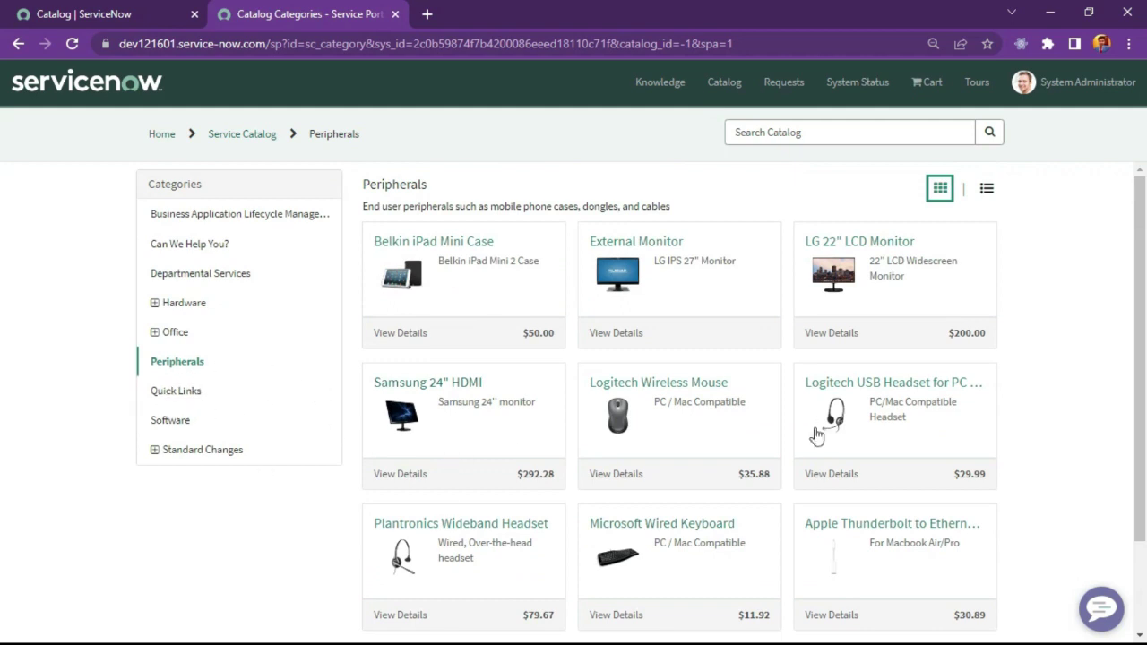
scroll(817, 437, down, 2)
scroll(866, 468, up, 2)
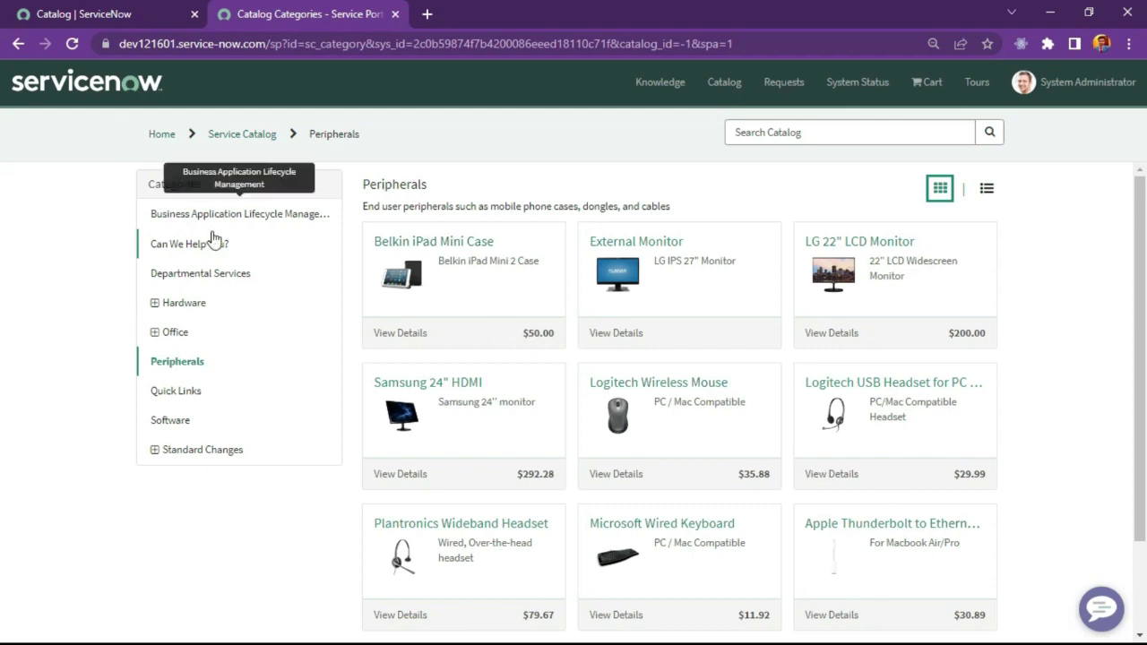
Step: Compare the platform's Service Catalog page with the Service Portal catalog, ending on the platform's catalog page
click(77, 12)
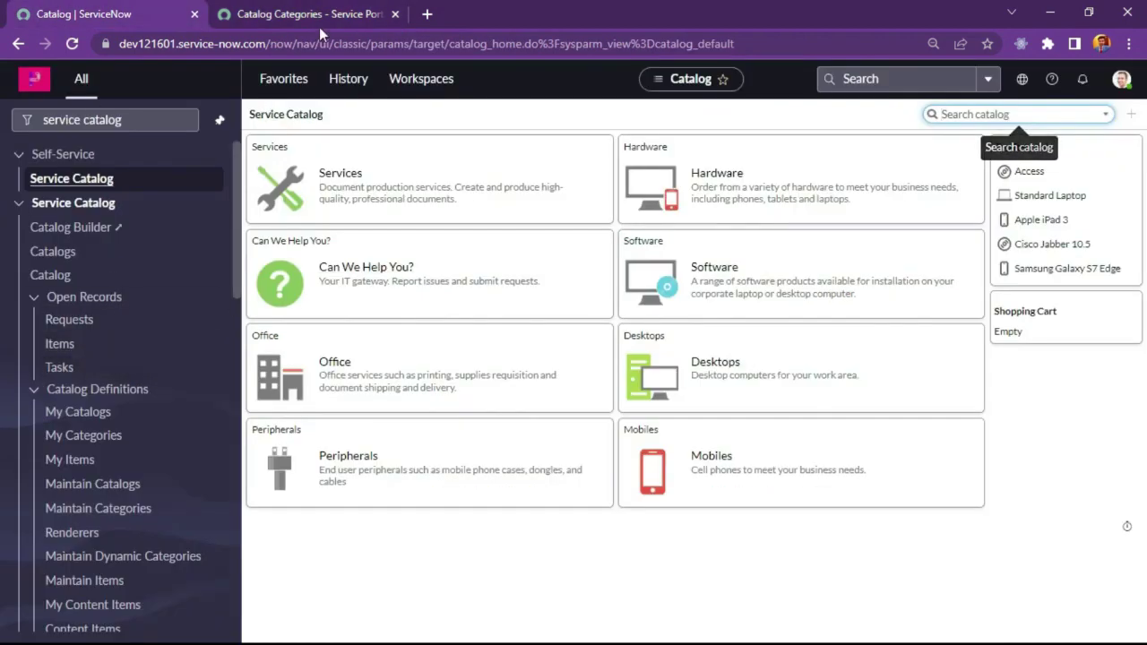
click(307, 12)
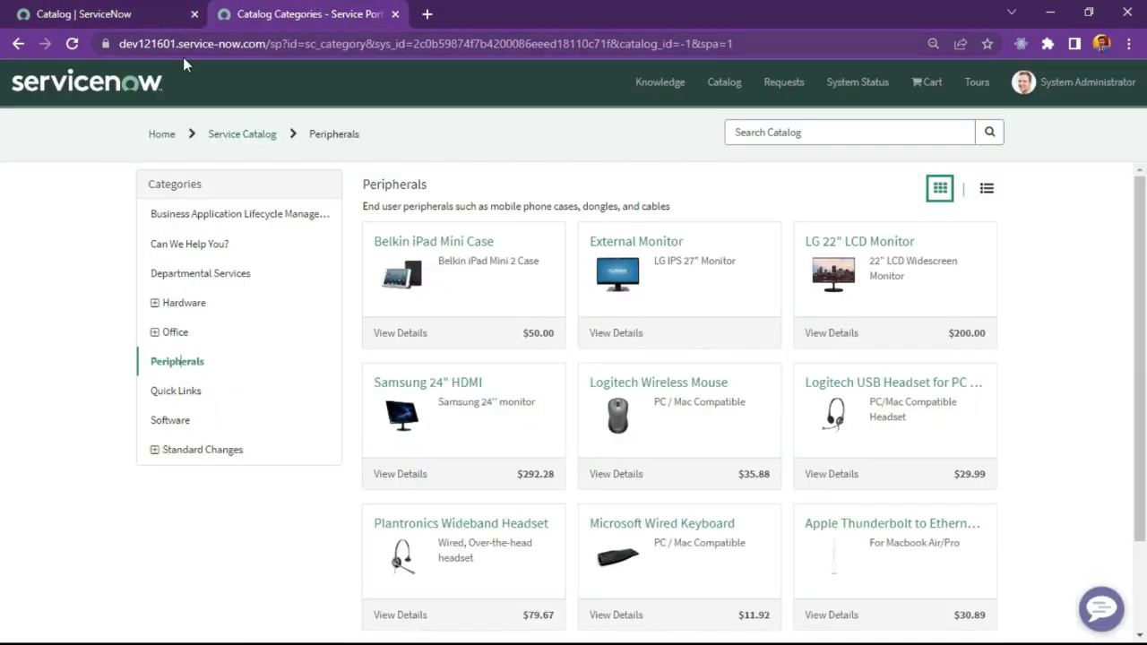
click(111, 12)
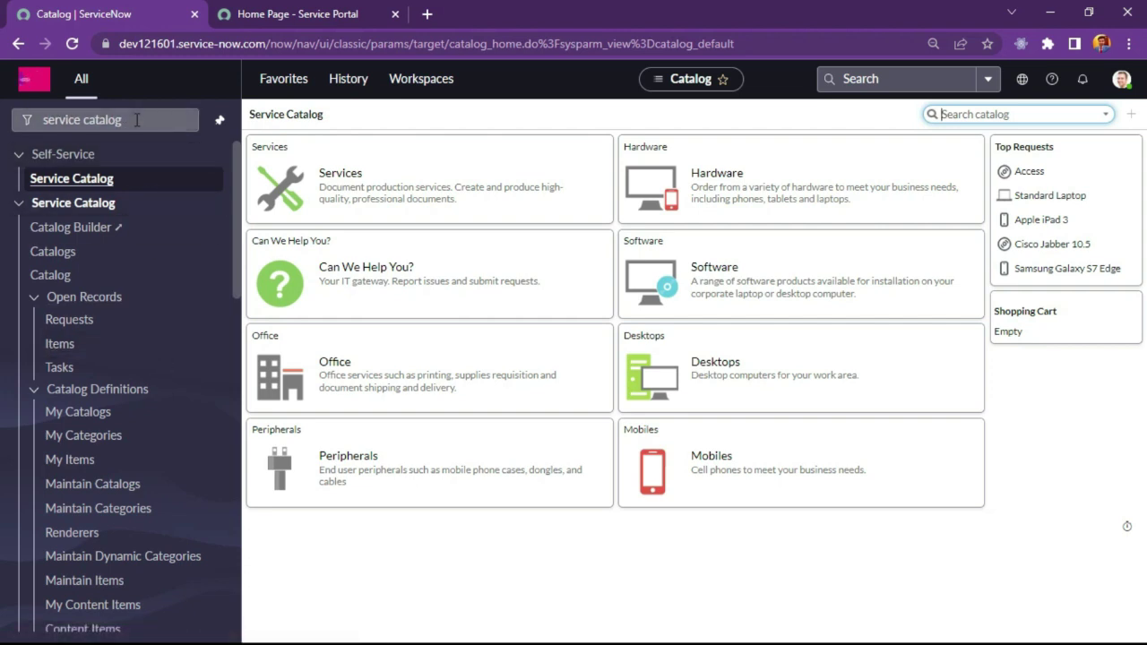
Step: Filter the navigator modules by "maintain" and by "record" to find the catalog maintenance and record producer modules
scroll(98, 331, down, 2)
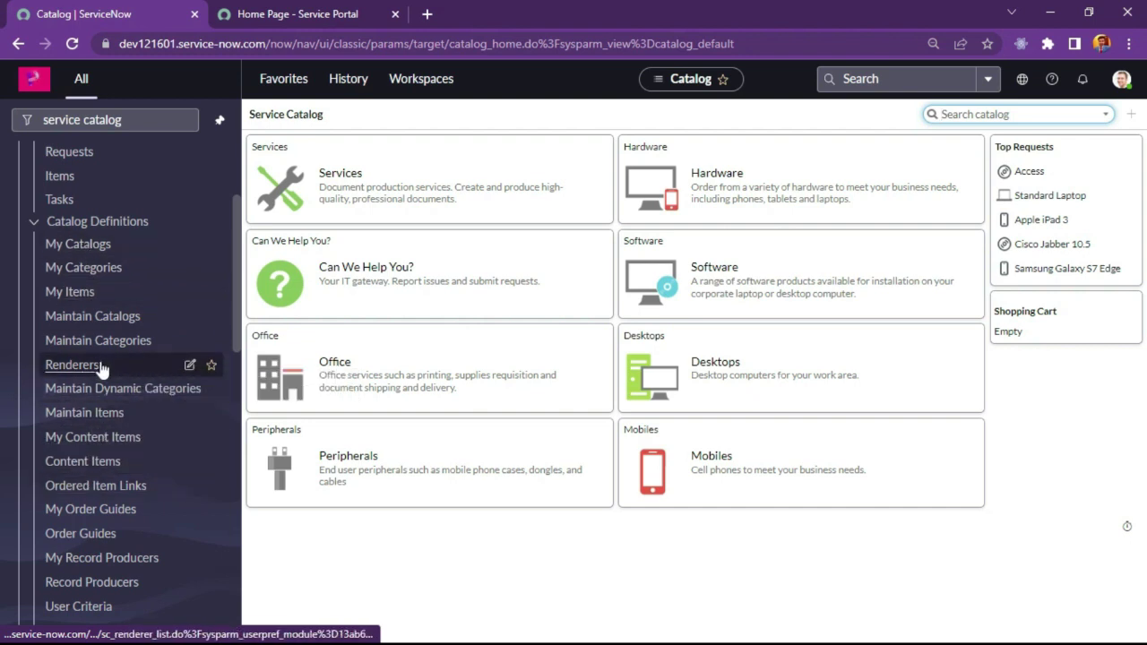
scroll(122, 206, up, 2)
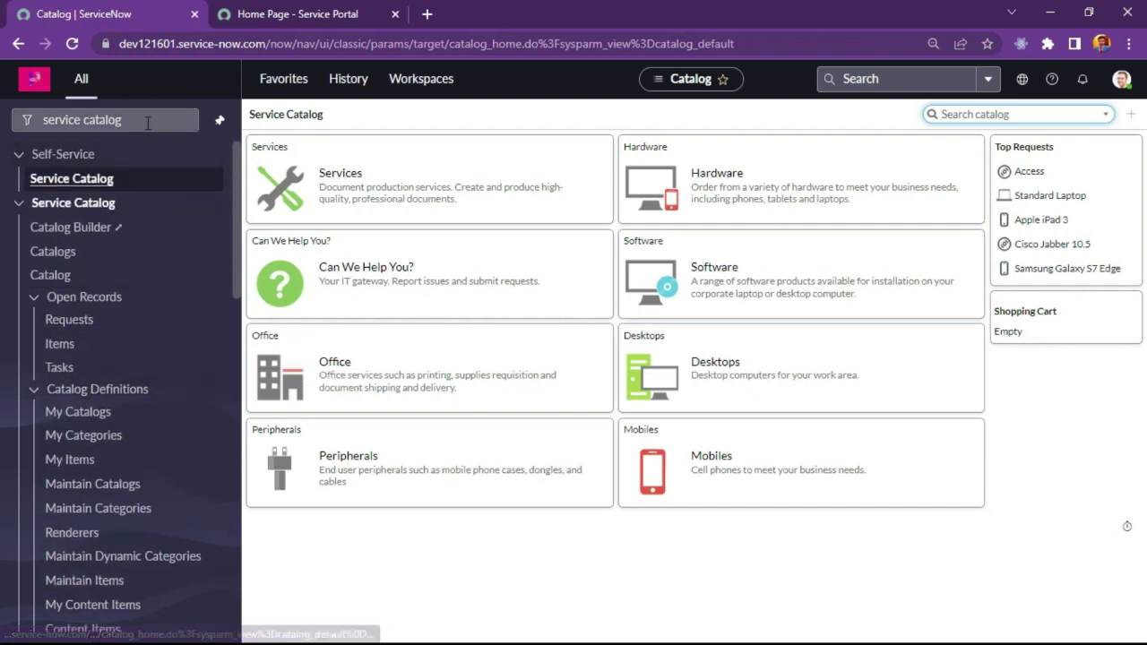
triple_click(56, 121)
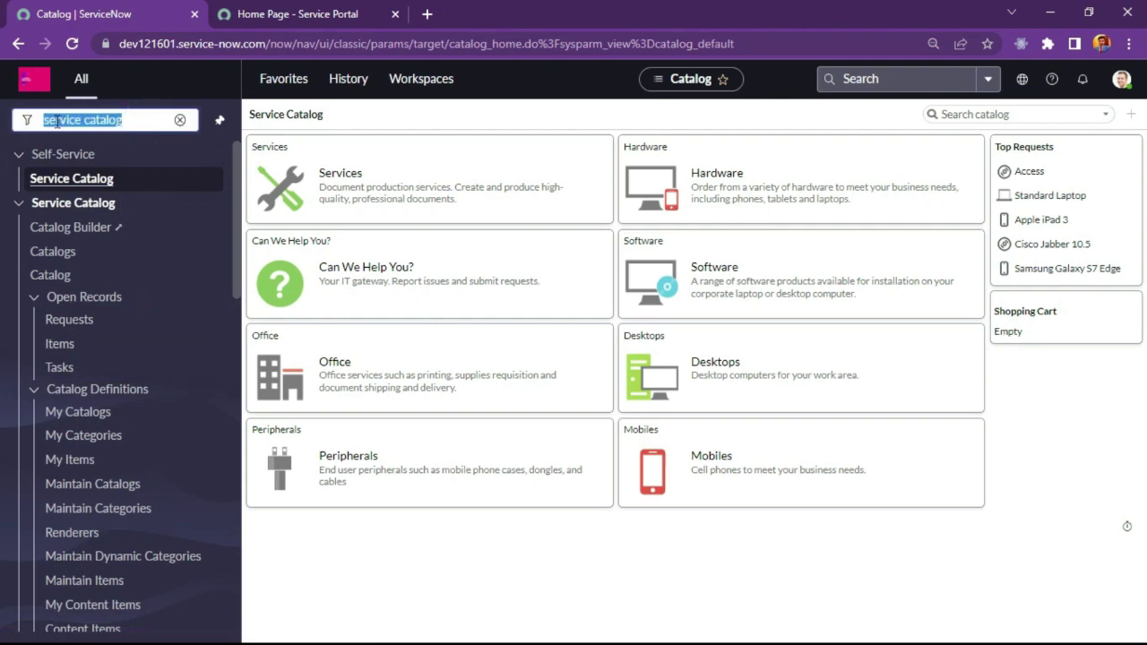
text(maintain)
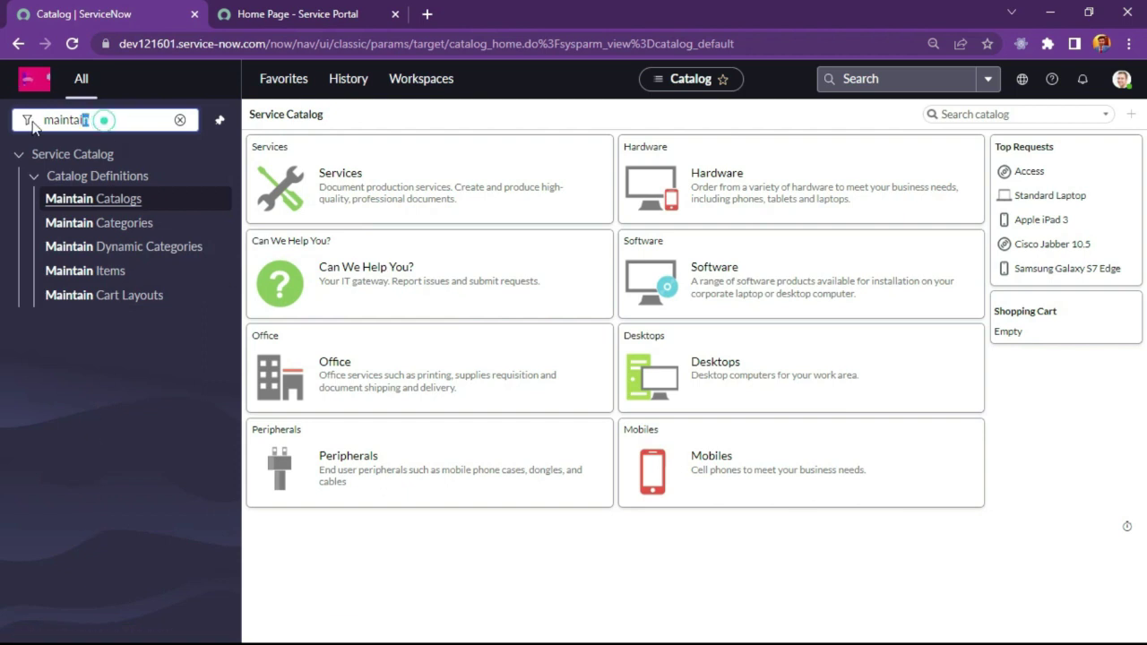
drag(32, 126, 30, 124)
text(record)
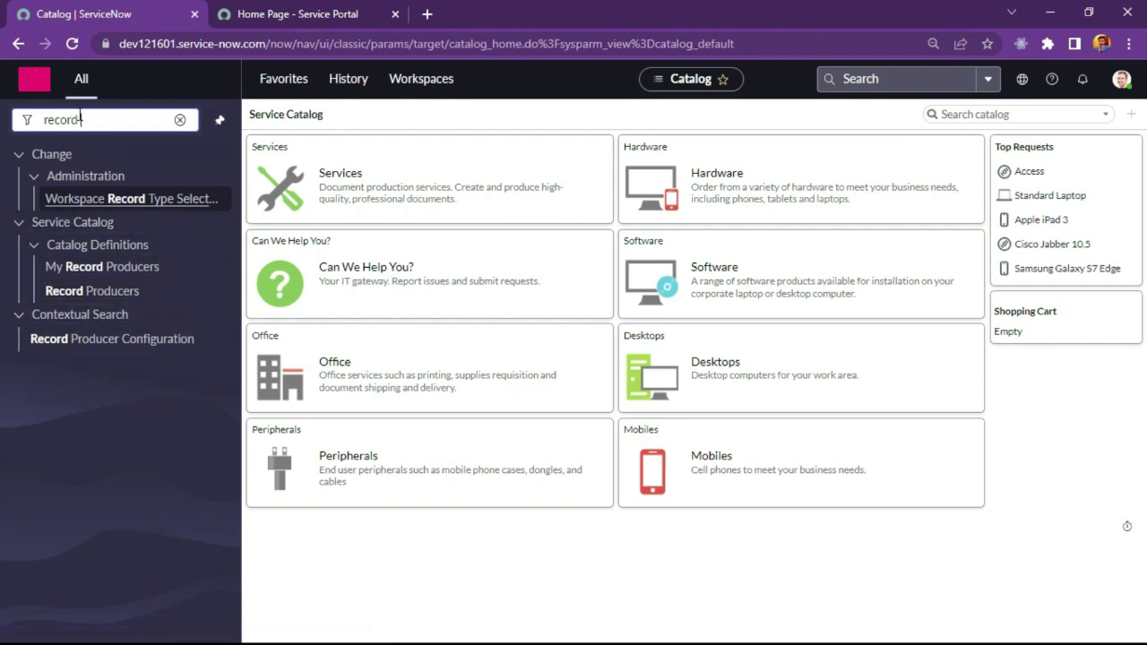
Step: Filter the navigator modules by "maintain", open Maintain Catalogs and open the Service Catalog record
click(87, 120)
key(BackSpace)
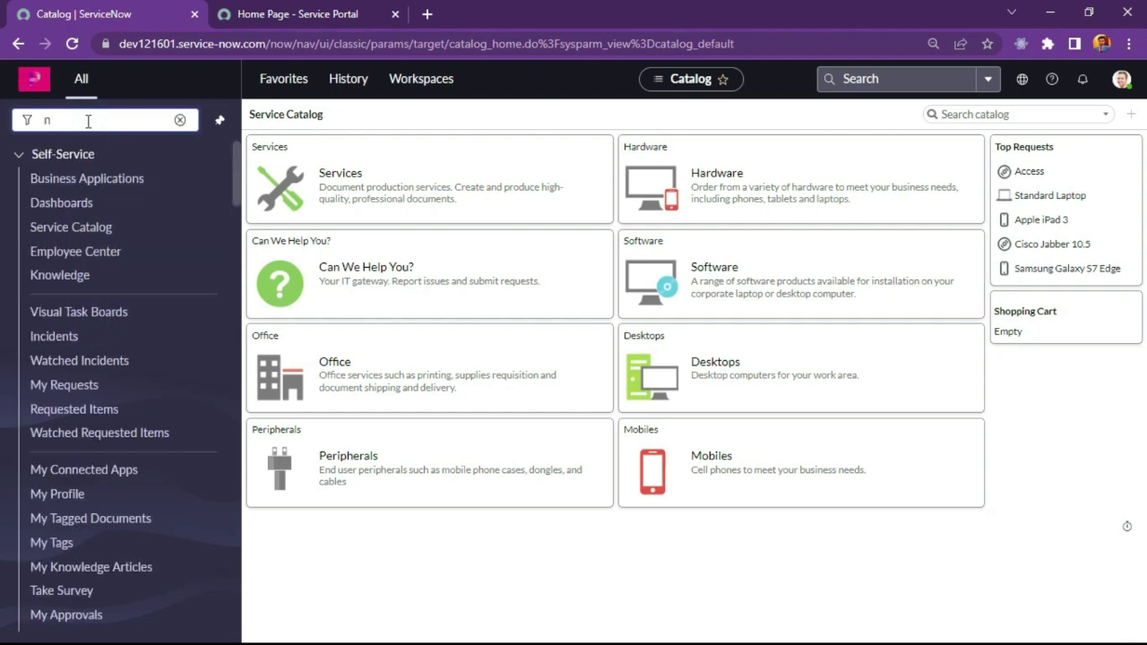
text(maintain)
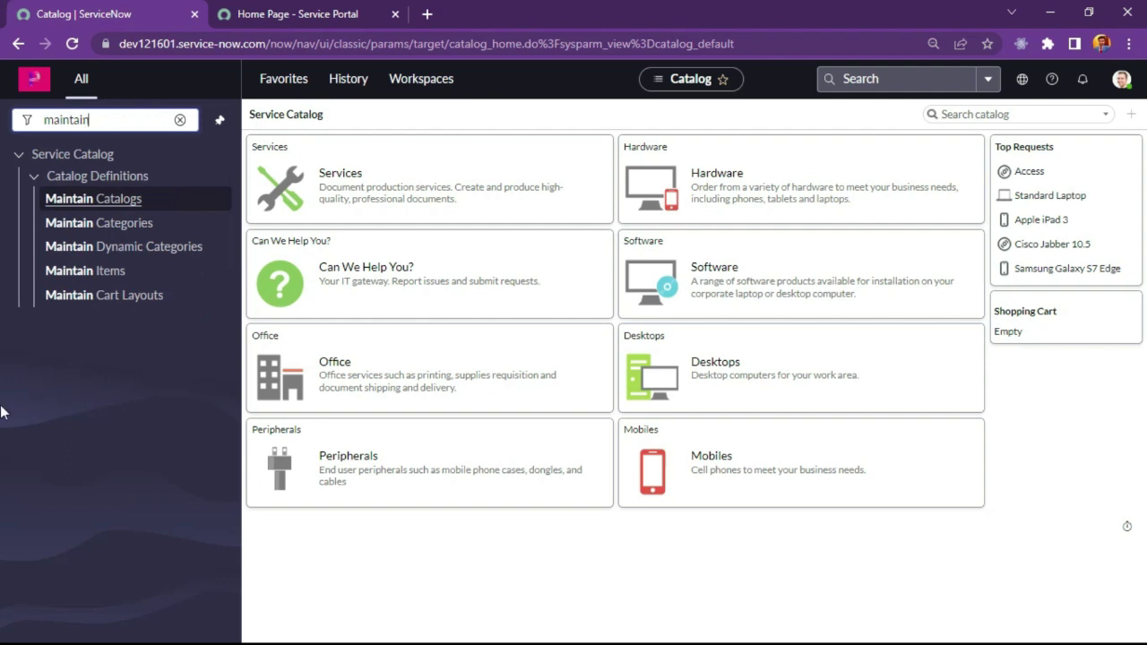
click(87, 208)
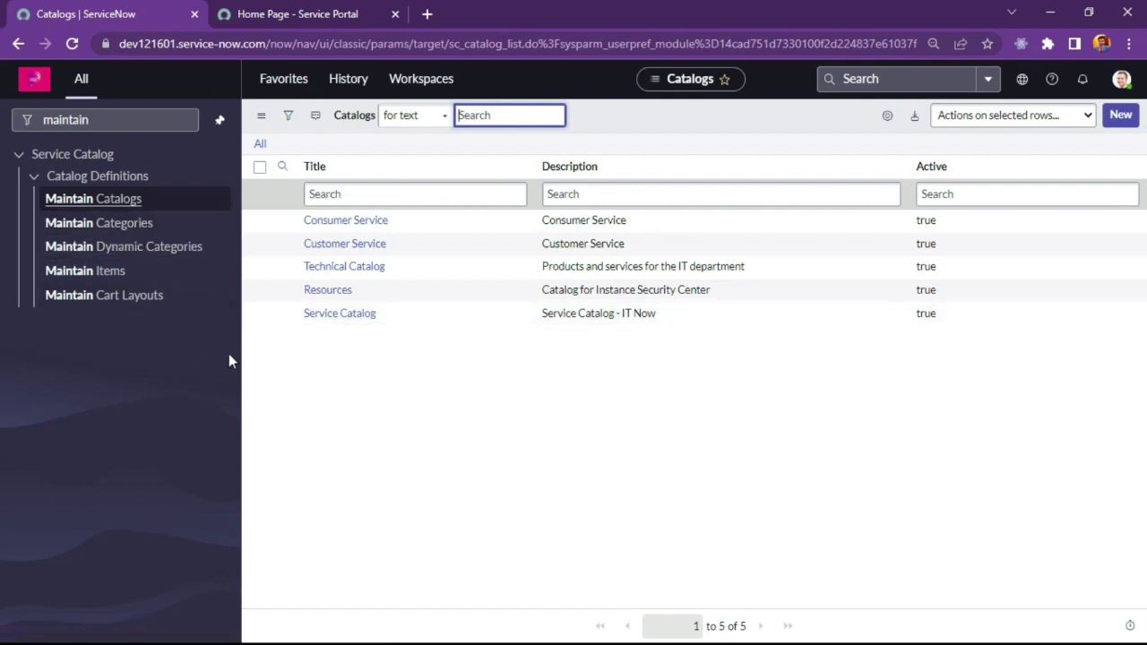
click(345, 313)
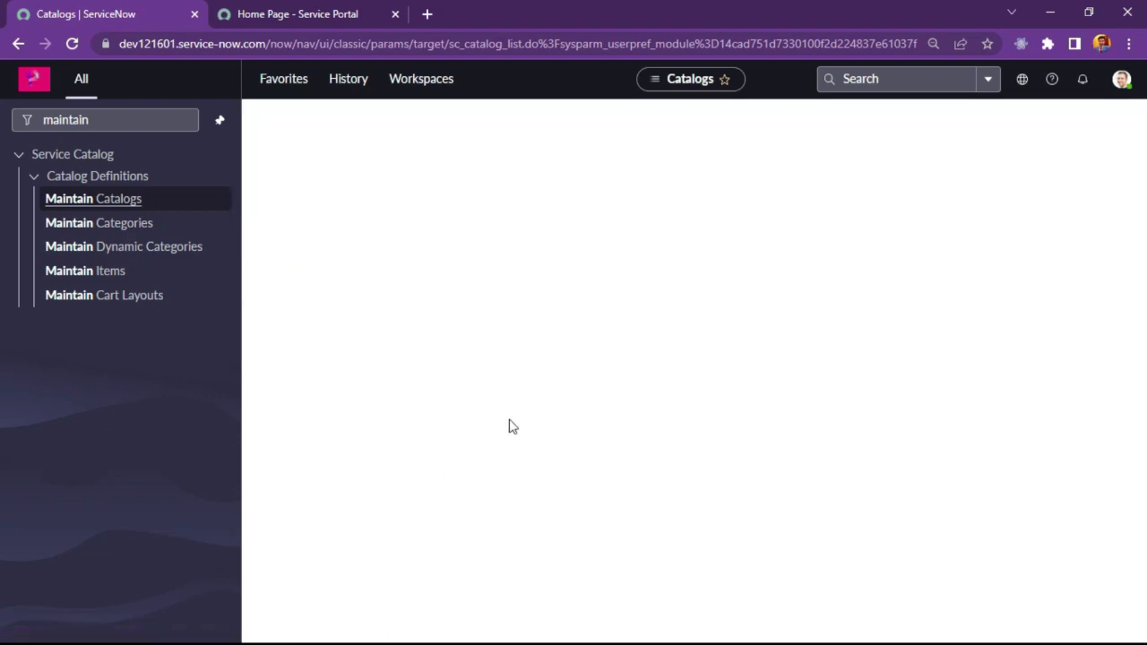
Step: Review the Service Catalog record's form and its related lists of catalog items, catalog portal pages and categories
scroll(466, 206, down, 5)
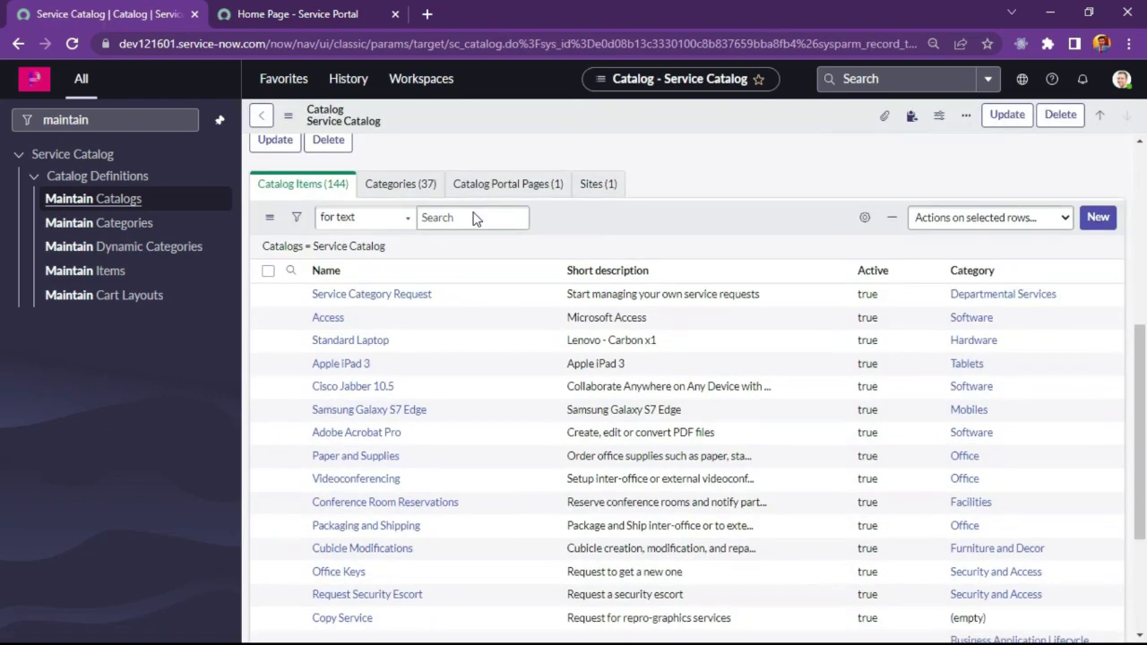
scroll(462, 268, down, 2)
scroll(430, 309, up, 3)
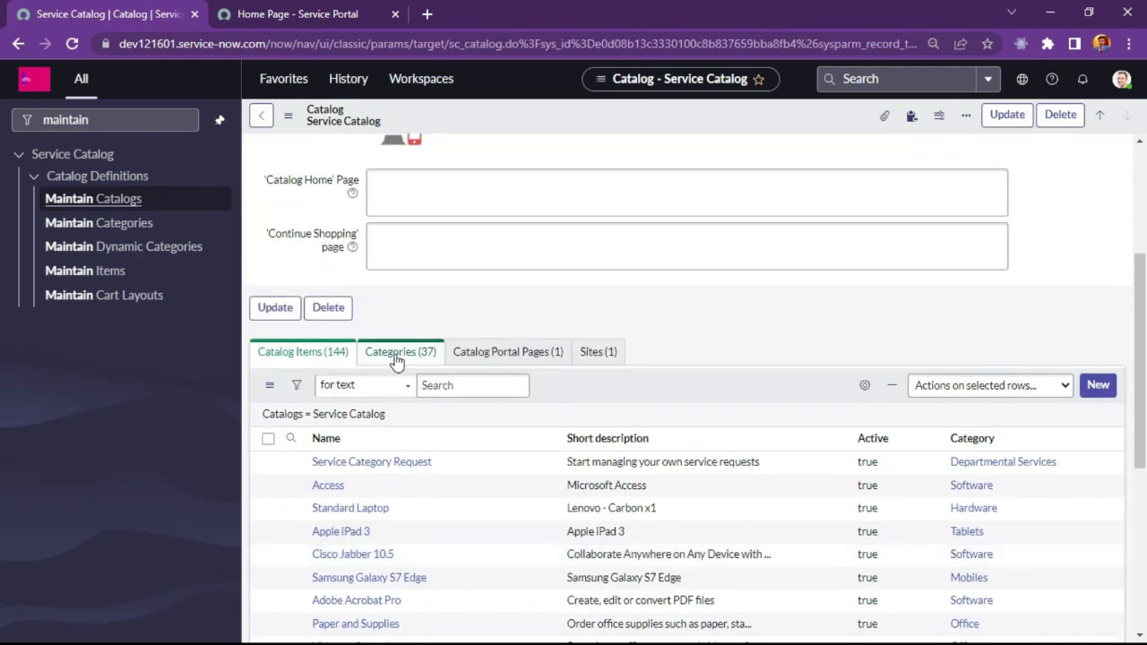
click(396, 355)
click(497, 353)
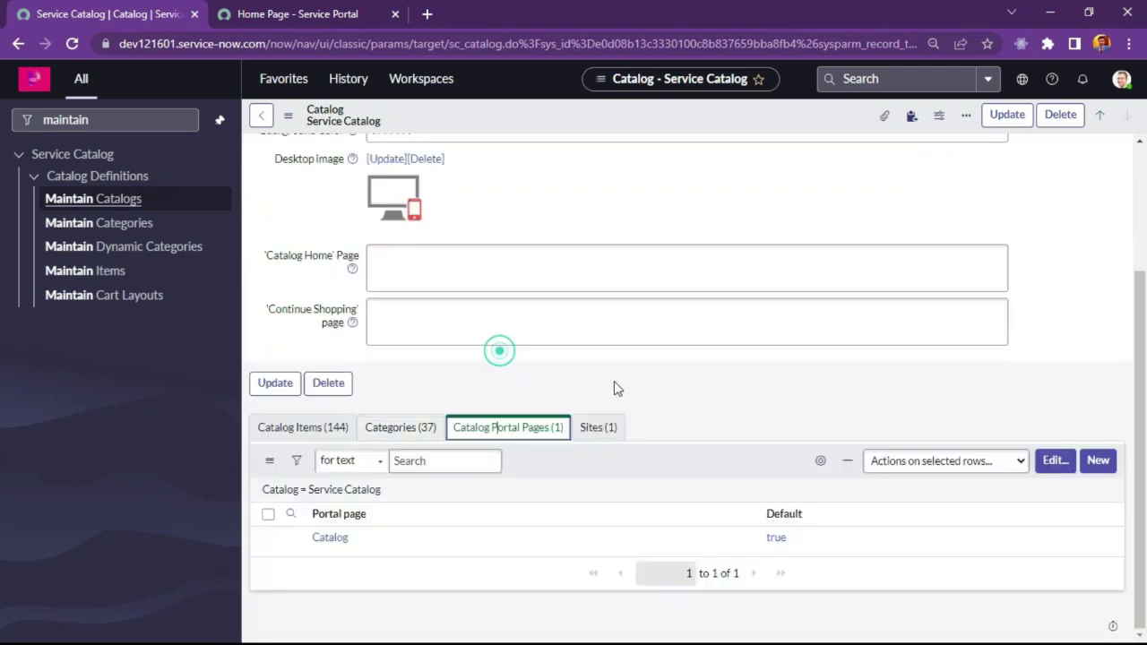
click(394, 428)
scroll(384, 457, down, 3)
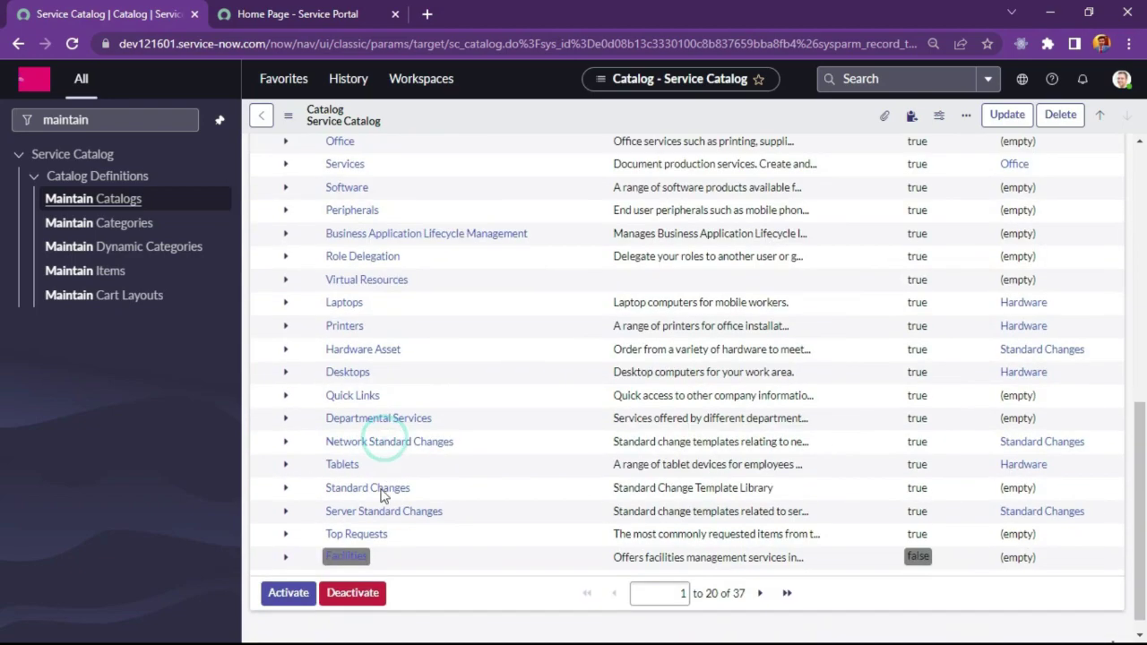
scroll(418, 249, up, 5)
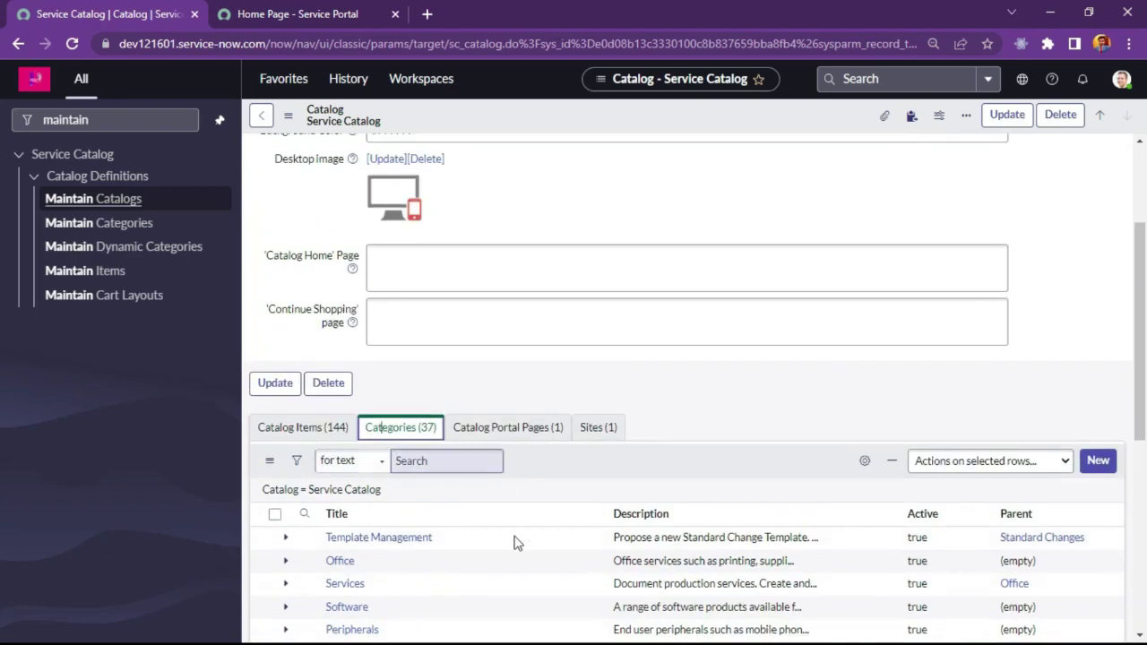
scroll(515, 543, down, 3)
scroll(502, 536, up, 8)
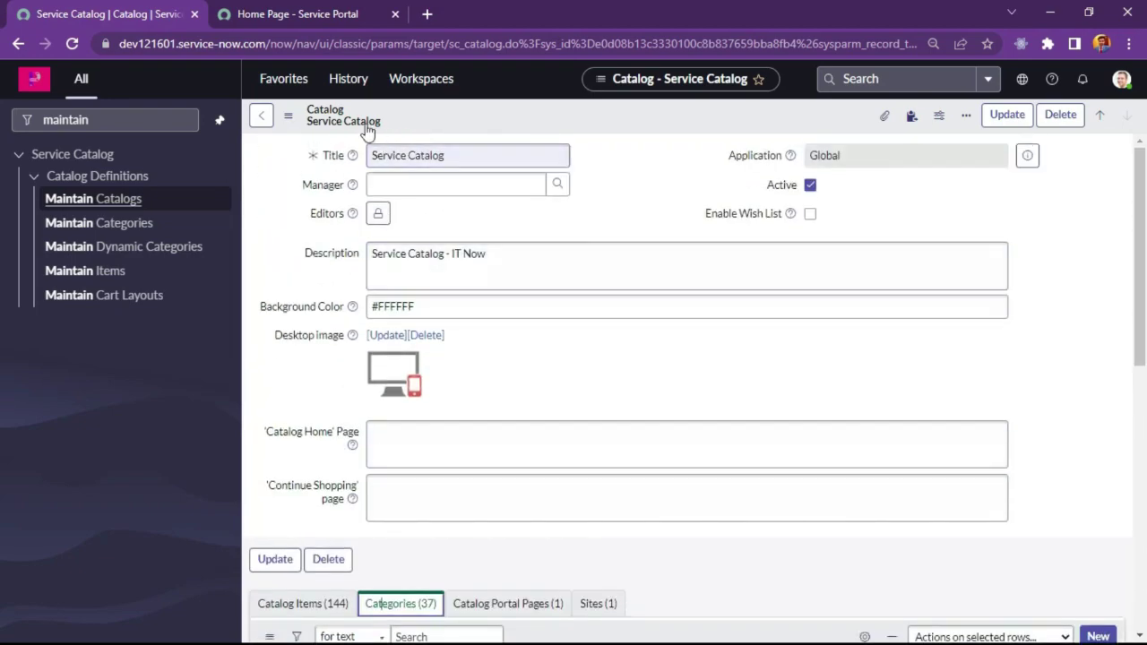
Step: Switch the Service Catalog record's related list back to its catalog items and look through them
scroll(295, 377, down, 3)
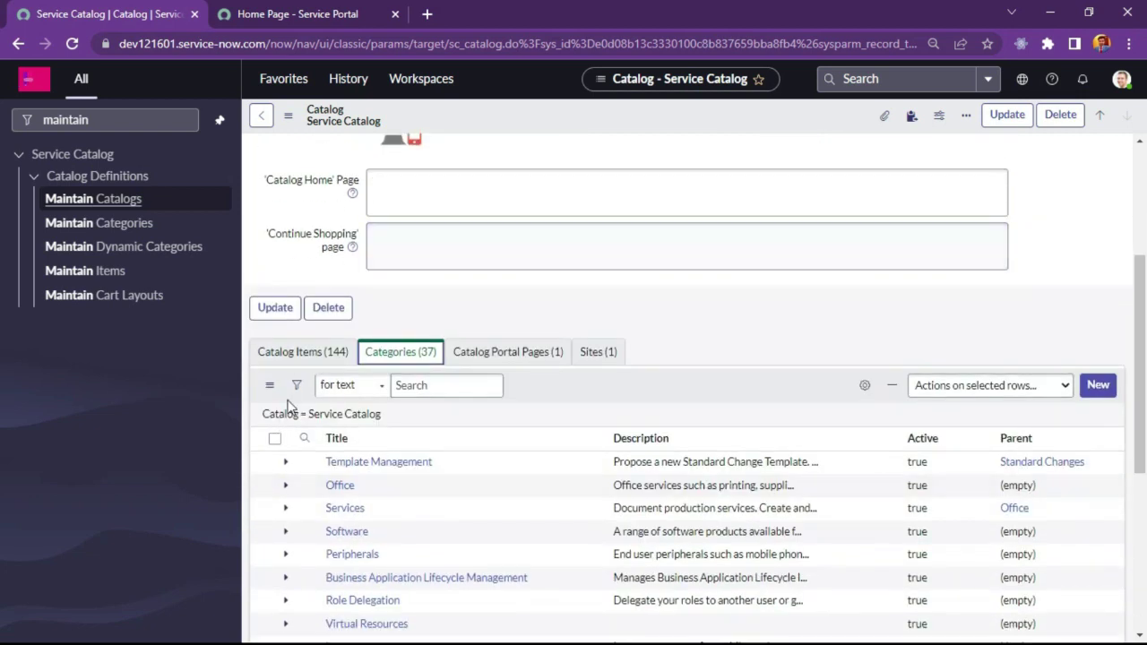
click(302, 357)
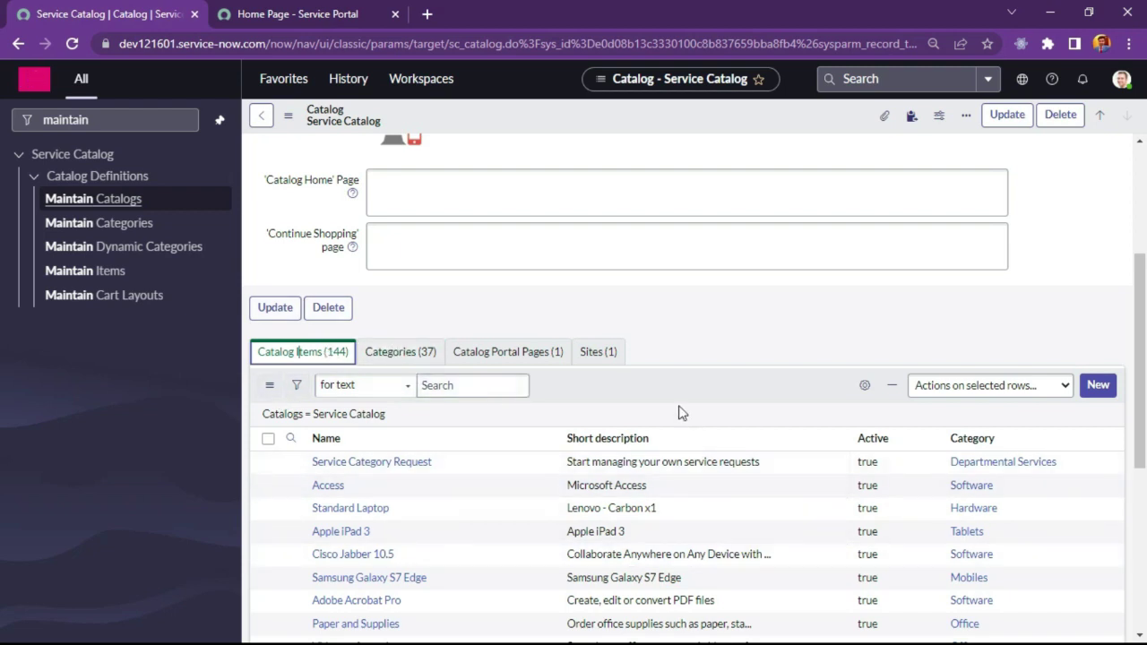
scroll(678, 413, up, 3)
scroll(500, 365, down, 5)
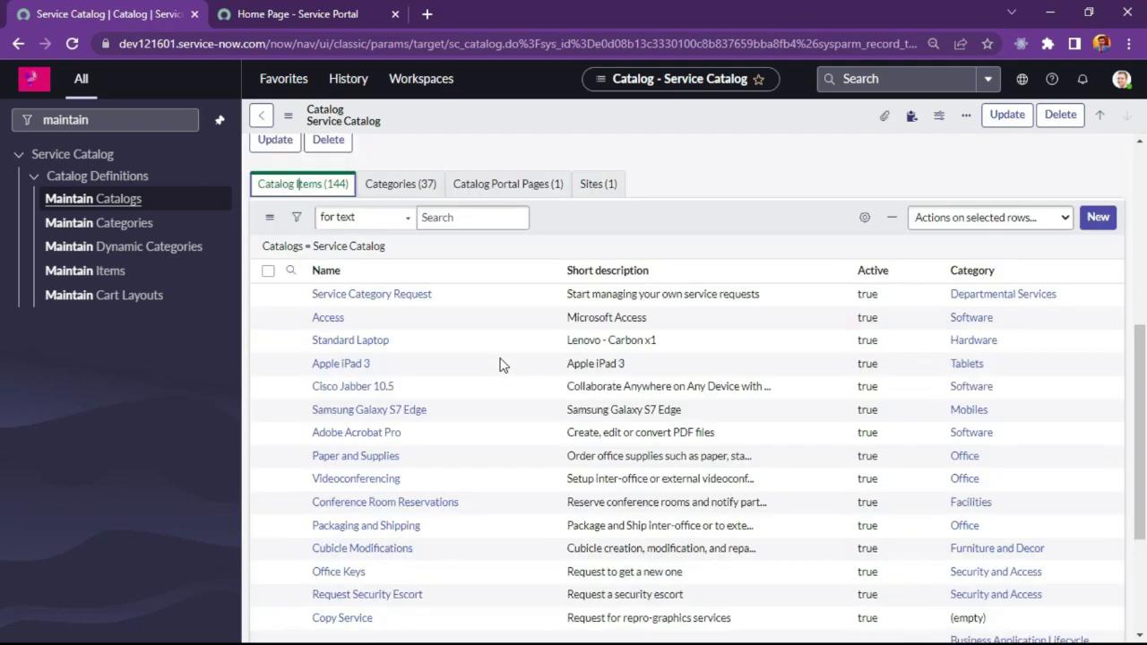
scroll(475, 311, up, 3)
scroll(475, 311, up, 1)
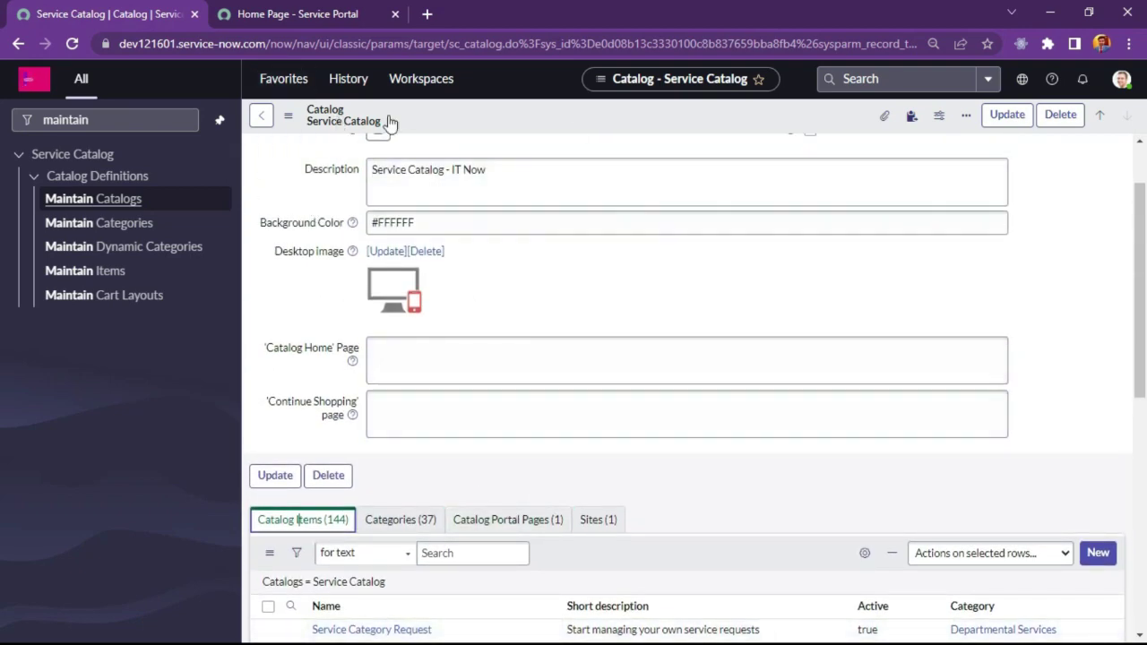
Step: Open Maintain Categories, look through the list and open the Service Catalog's Services category in a separate browser tab
click(83, 231)
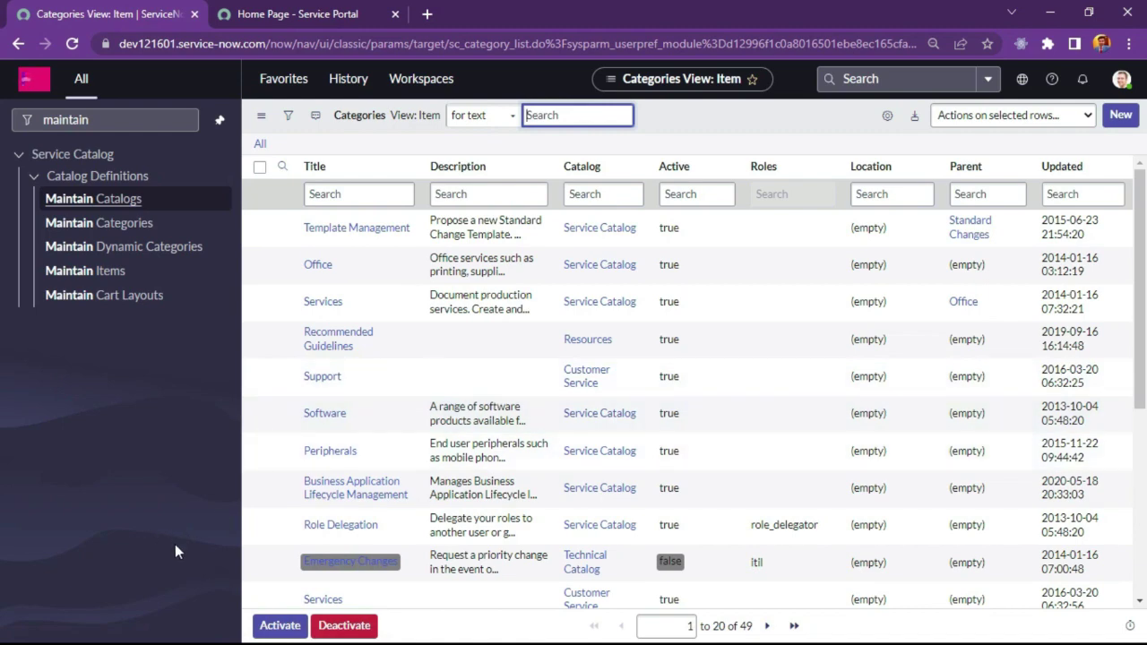
scroll(376, 350, down, 3)
scroll(375, 332, up, 3)
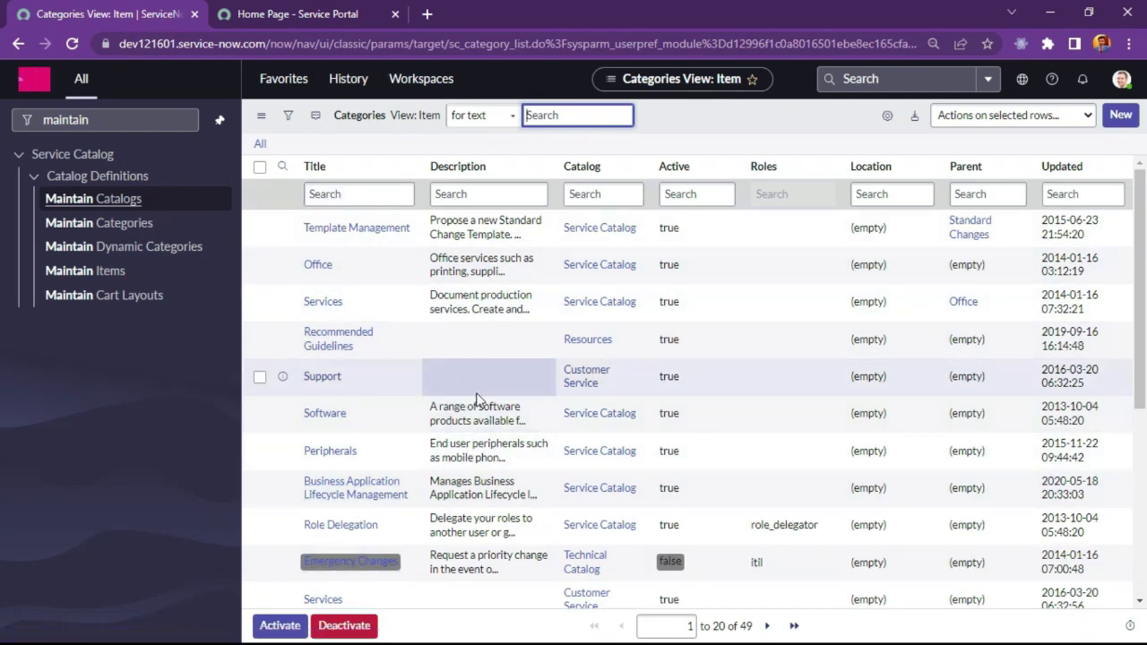
ctrl+click(328, 301)
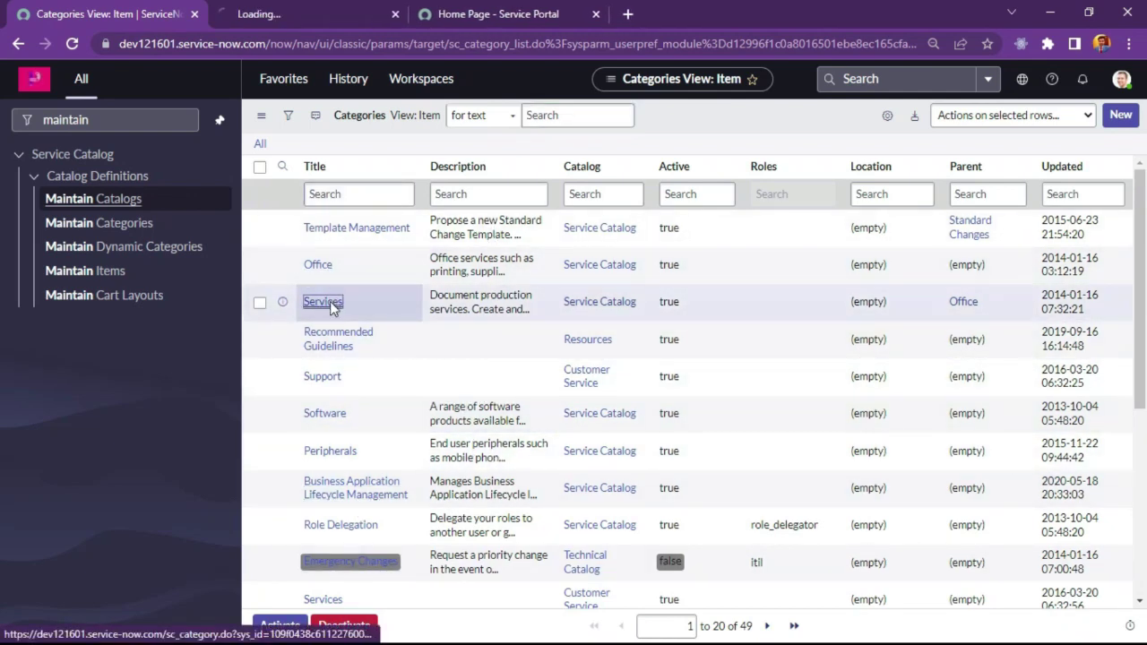
click(296, 9)
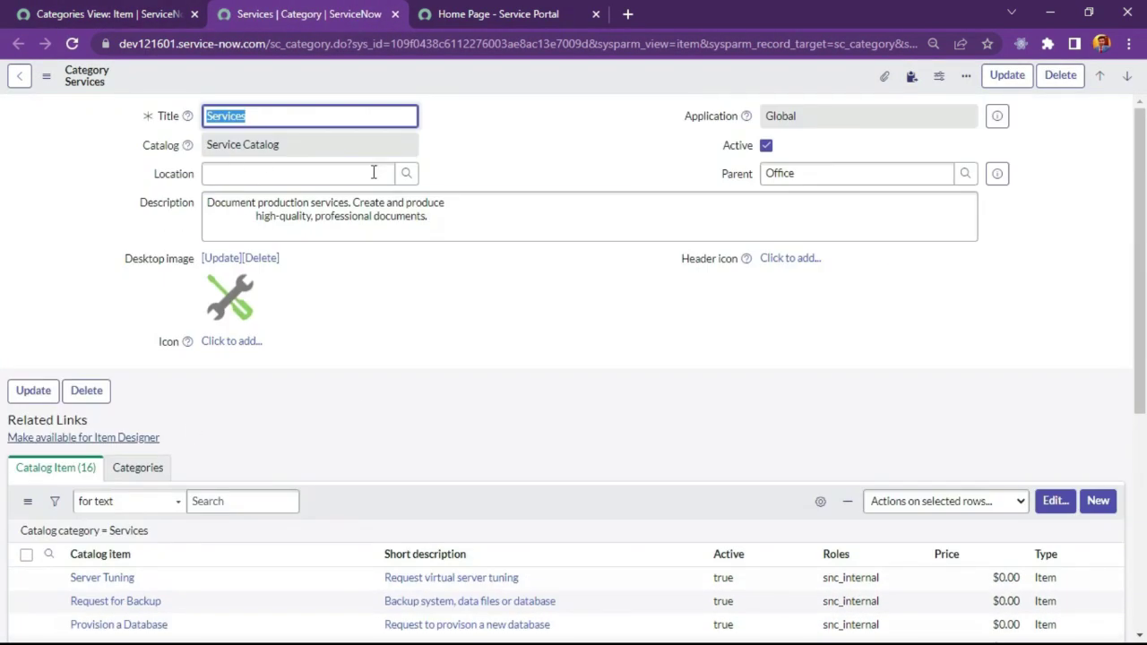
Step: Examine the Services category's form details and its related catalog items
scroll(315, 315, down, 4)
scroll(168, 533, down, 1)
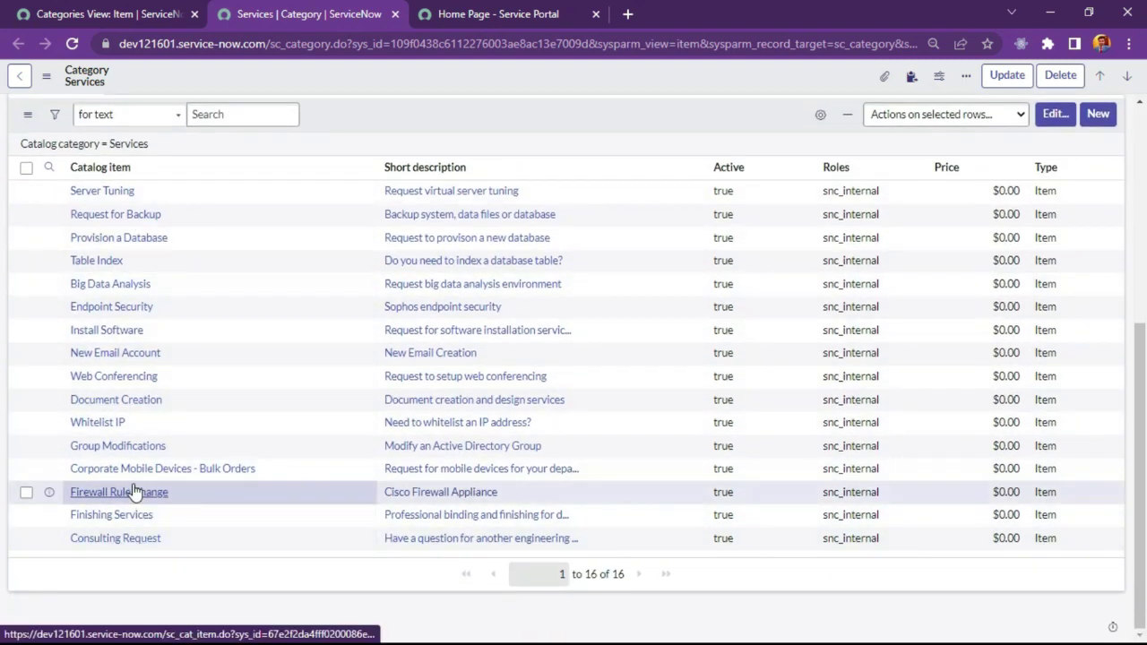
scroll(135, 502, up, 5)
scroll(359, 414, down, 5)
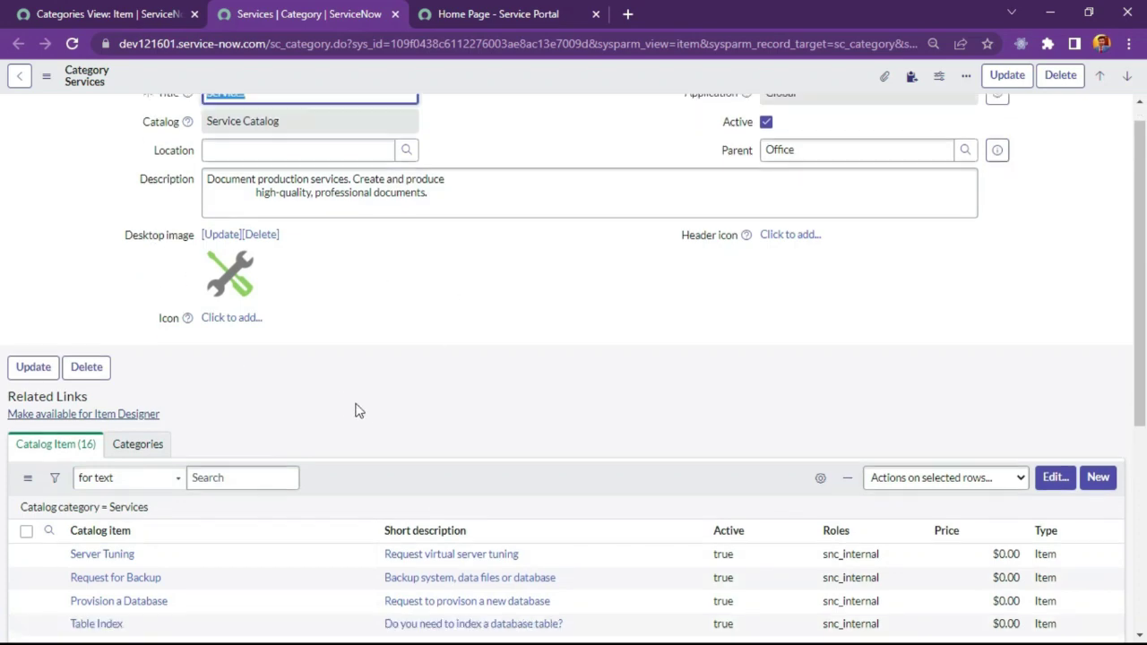
scroll(371, 402, up, 5)
Step: Compare the Services category record with the categories list, ending on the list with the record's browser tab closed
click(83, 9)
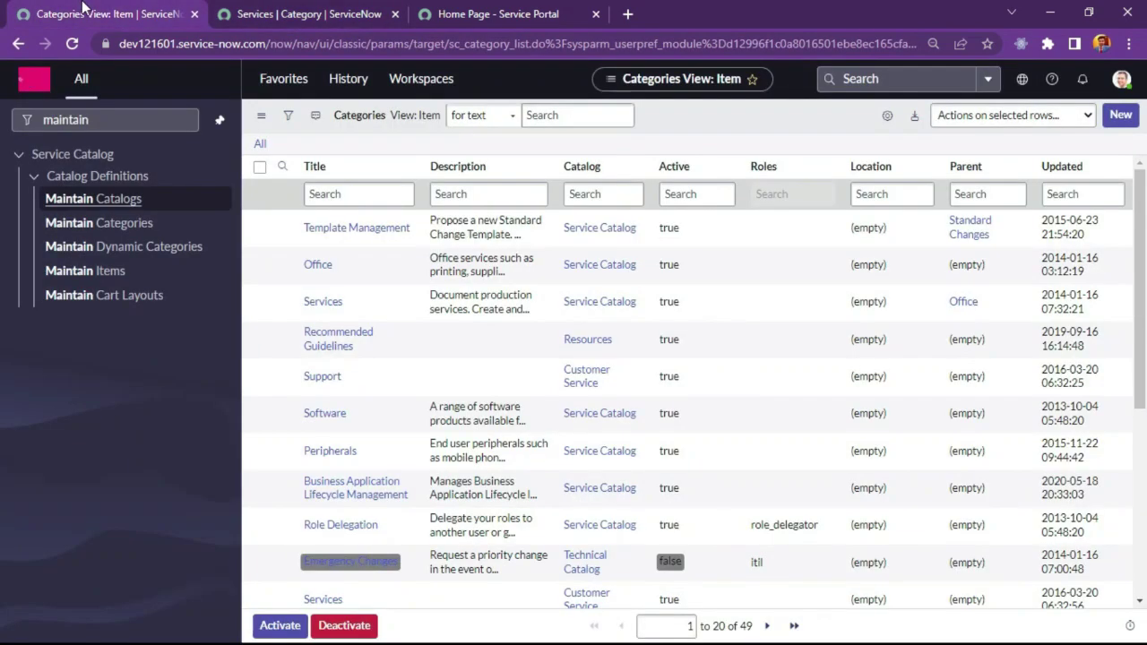
click(298, 11)
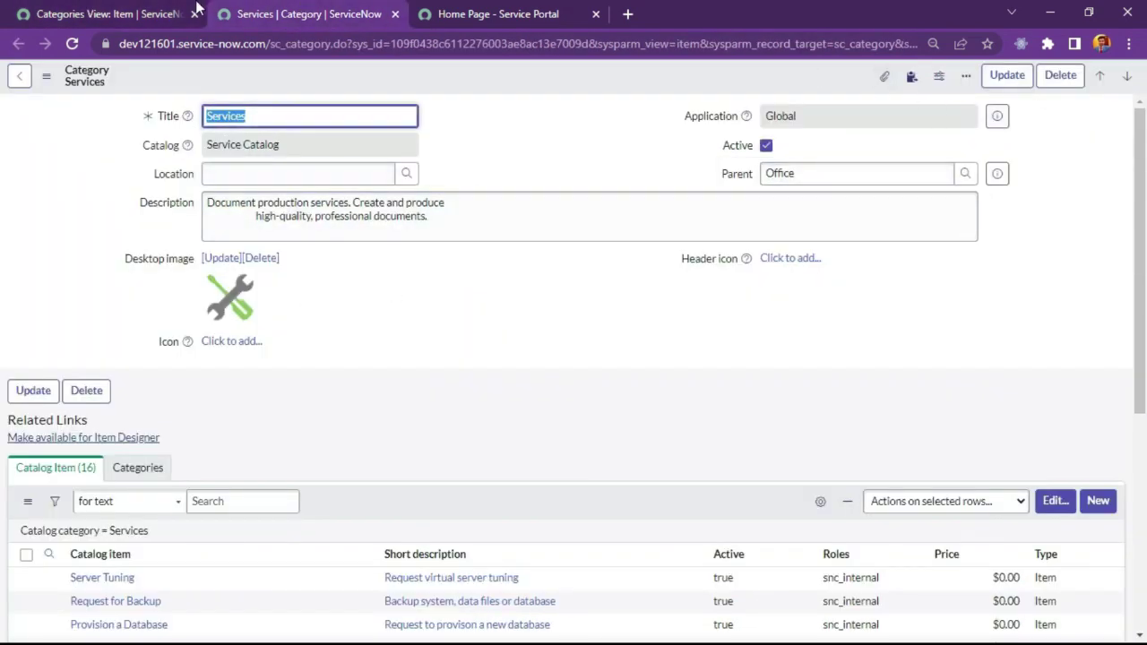
click(165, 11)
click(395, 13)
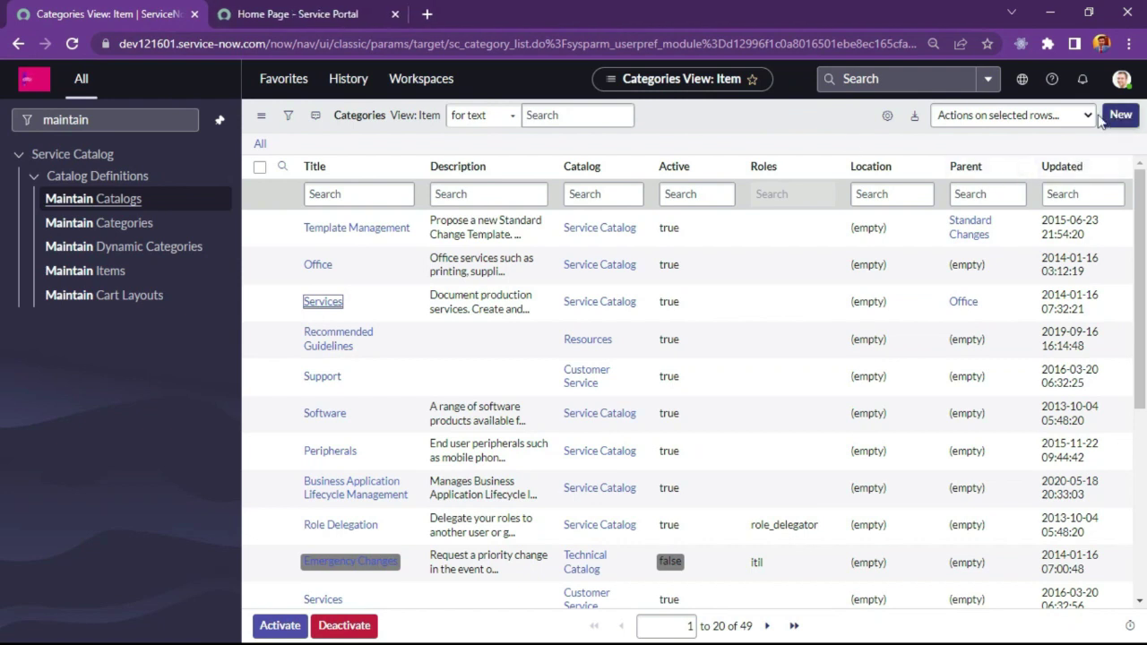
Step: Open Maintain Items and look through the catalog items list
click(105, 281)
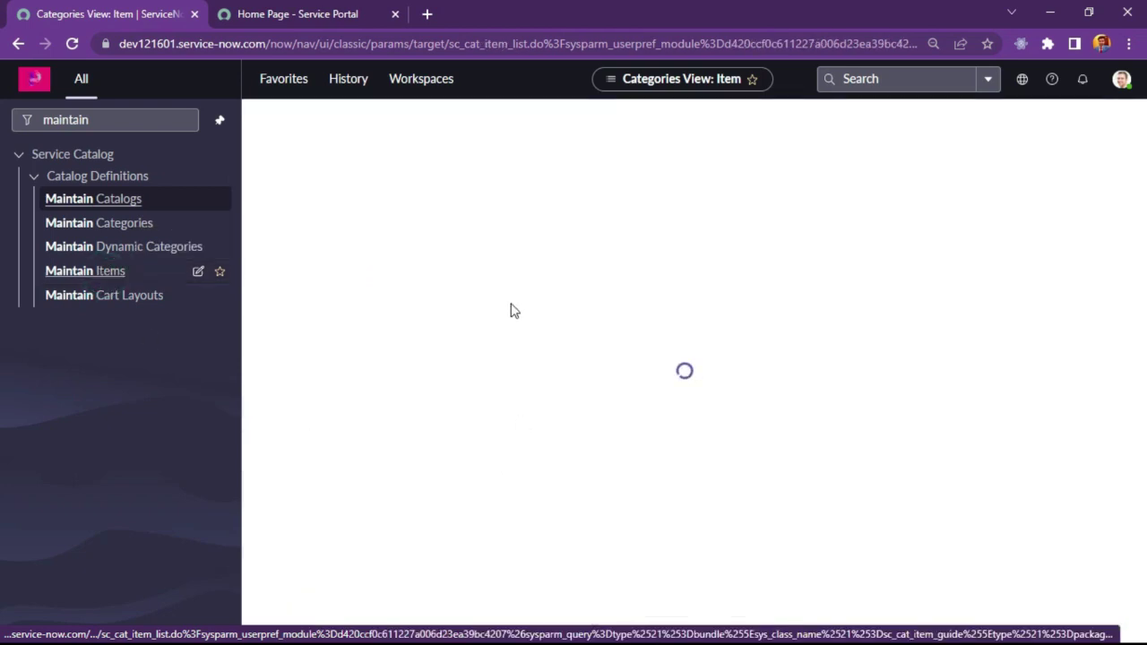
scroll(461, 395, down, 4)
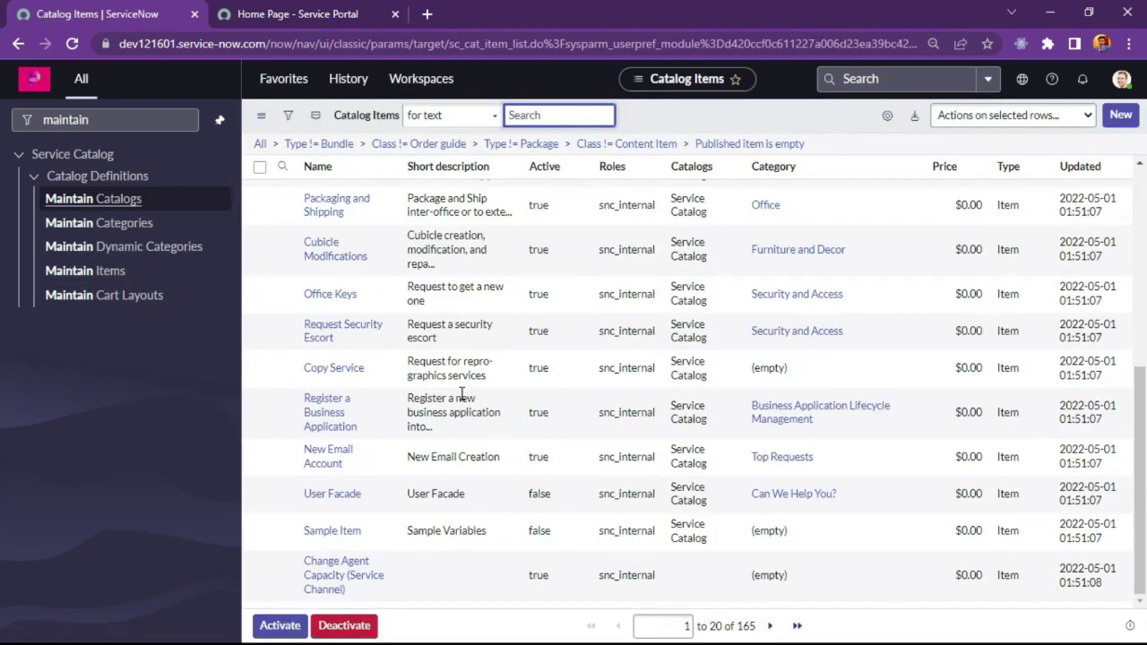
scroll(473, 428, up, 5)
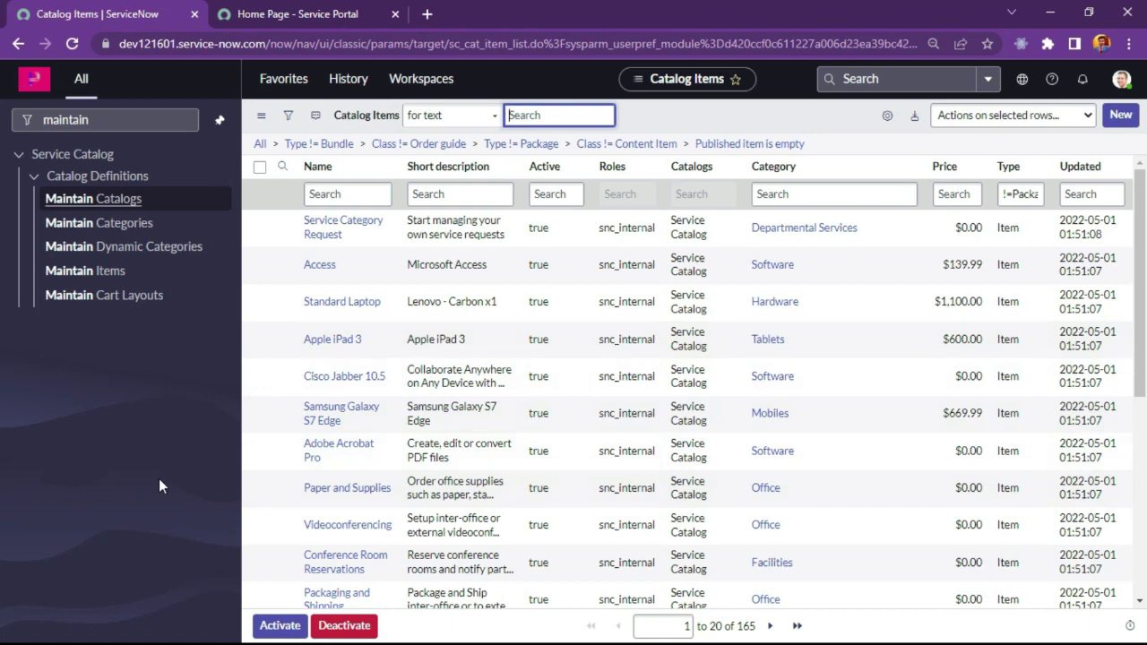
Step: Filter the navigator modules by "record produ", open Record Producers and remove the list's published item condition
click(116, 117)
key(BackSpace)
key(BackSpace)
key(BackSpace)
key(BackSpace)
key(BackSpace)
key(BackSpace)
key(BackSpace)
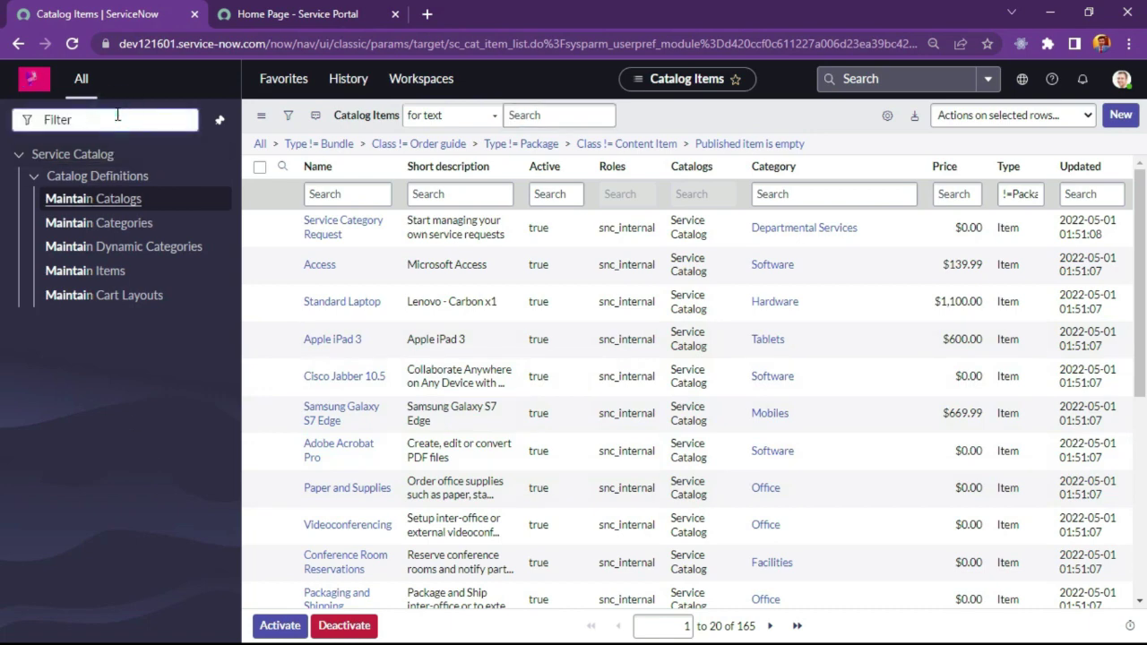
text(reco)
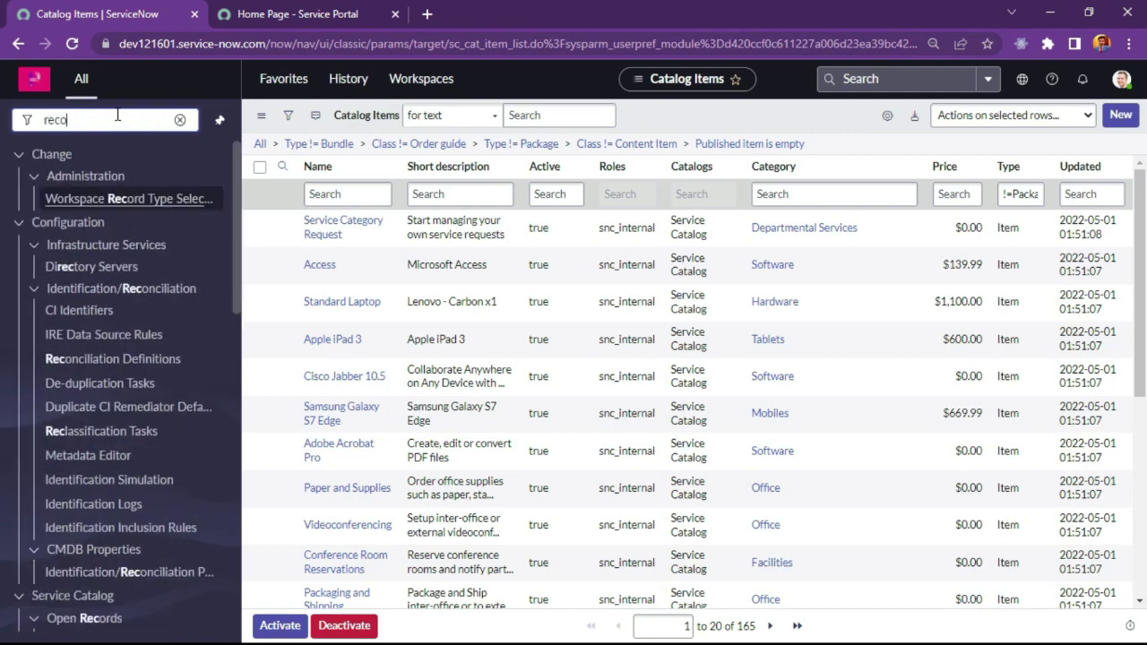
text(rd produ)
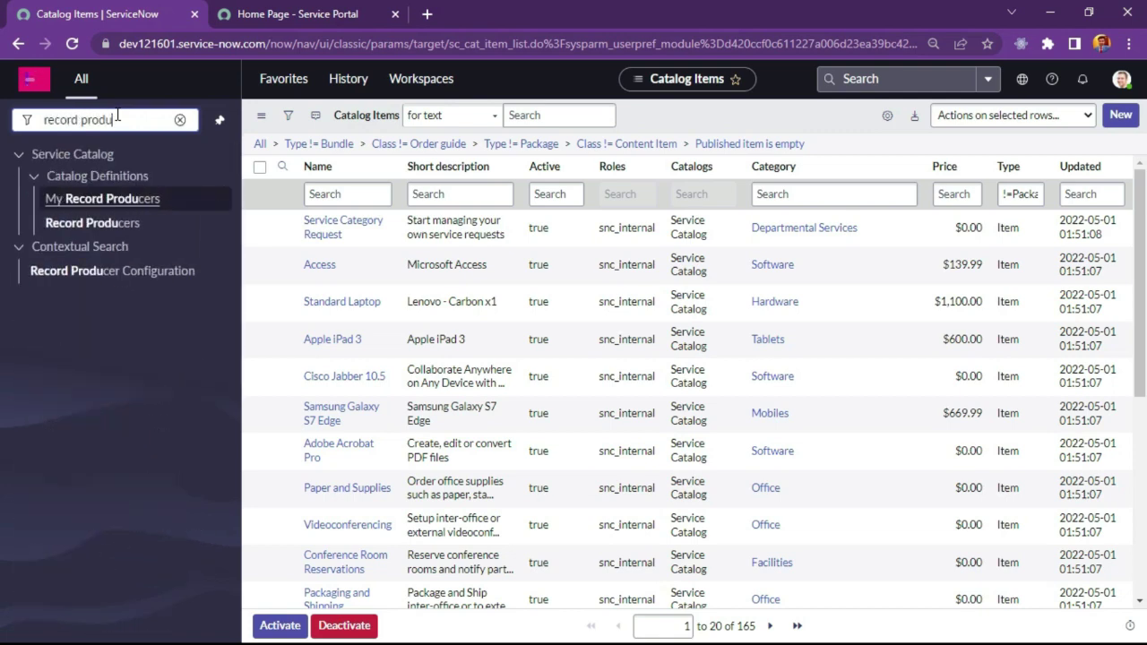
click(92, 224)
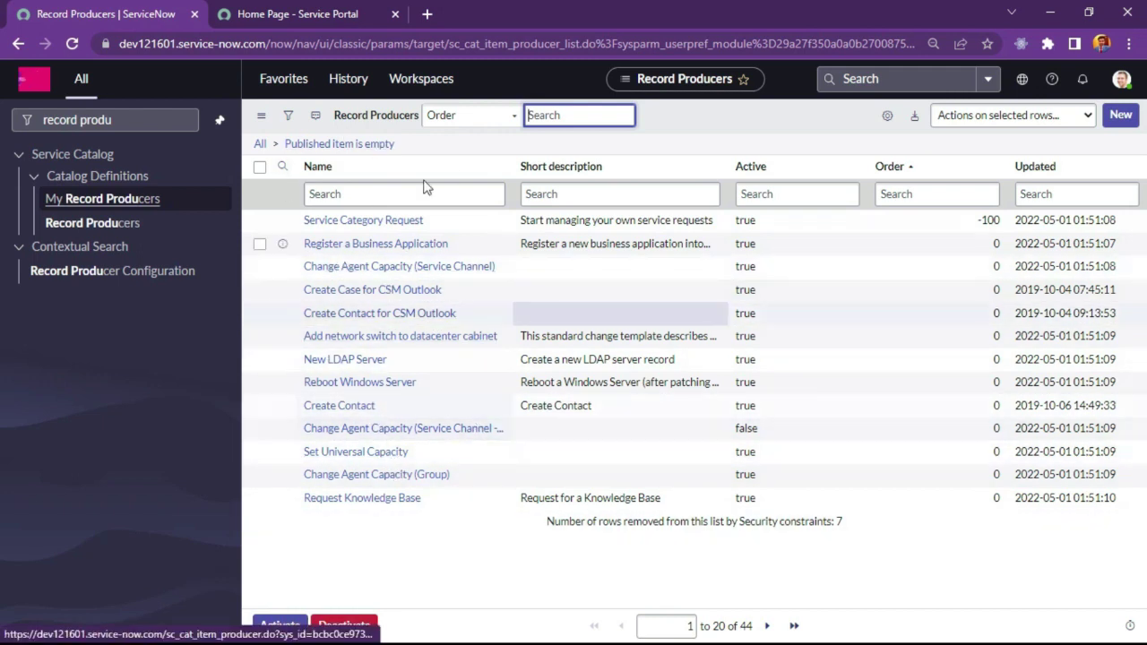
click(258, 145)
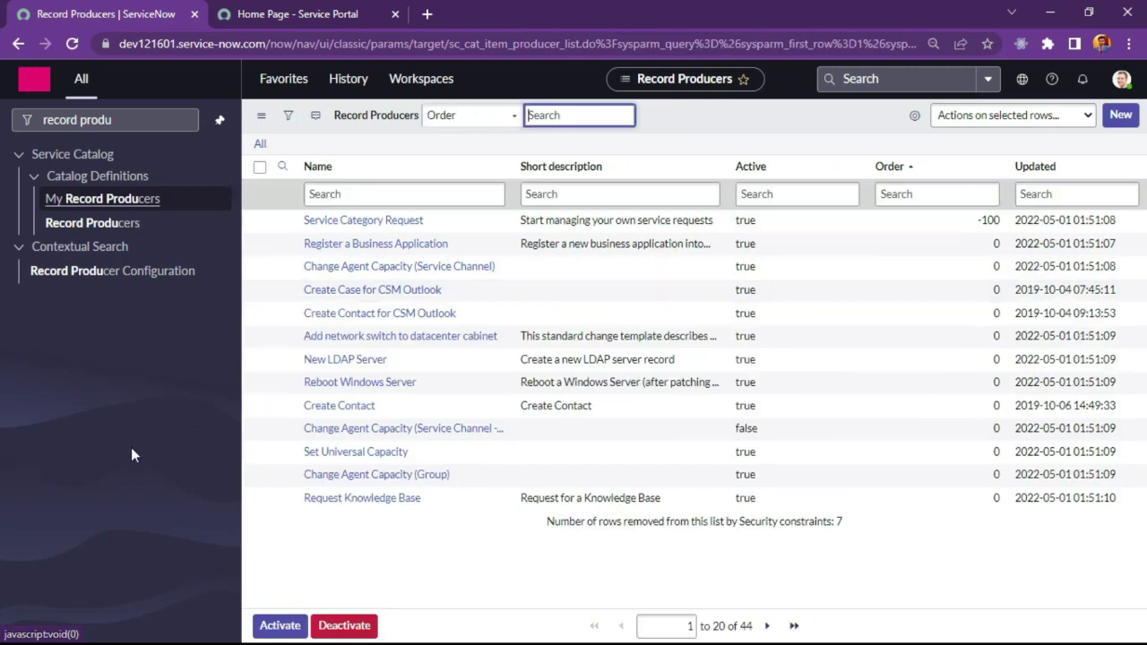
Step: Filter the navigator modules by "maintain" and reopen the catalog items list through Maintain Items
click(157, 114)
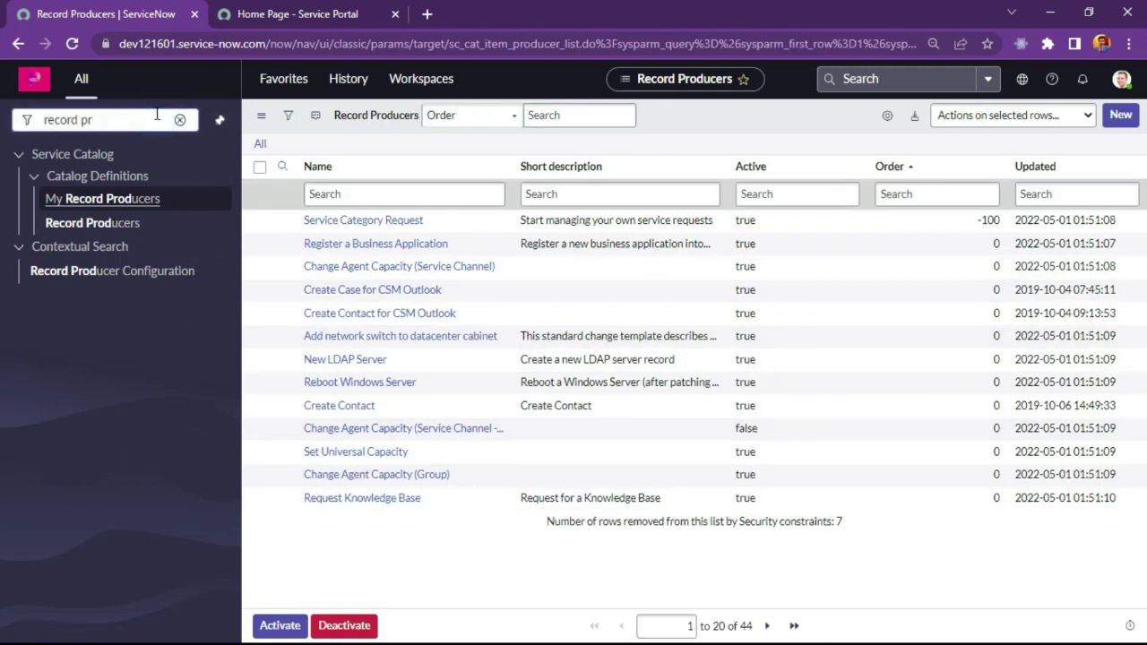
text(rec)
key(BackSpace)
key(BackSpace)
key(BackSpace)
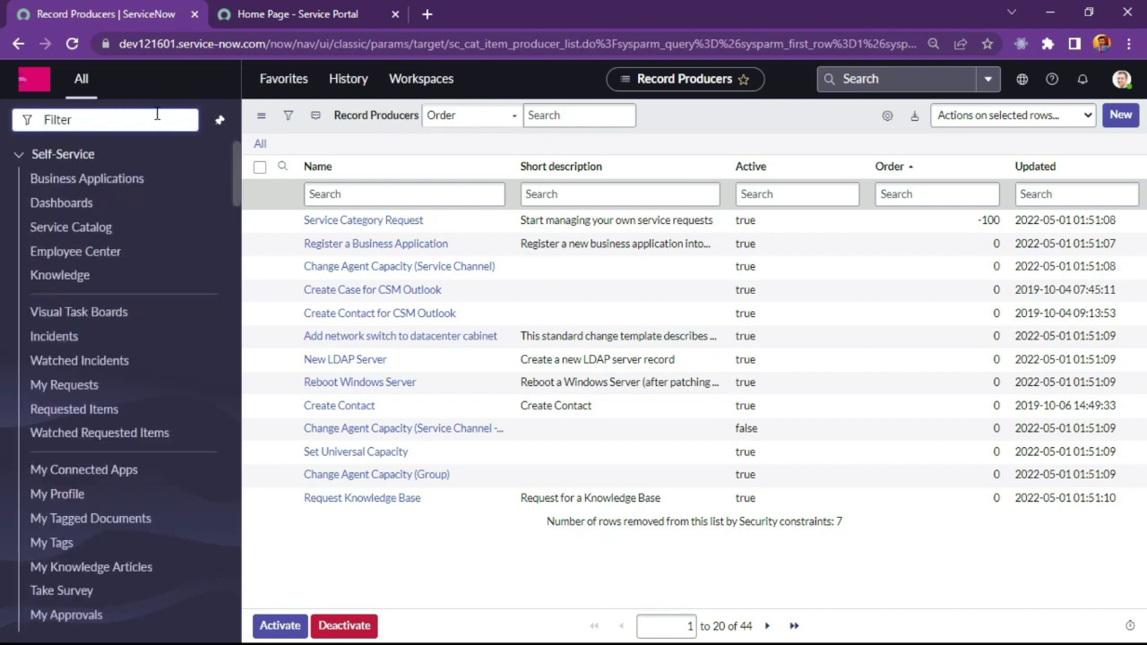
text(maintain)
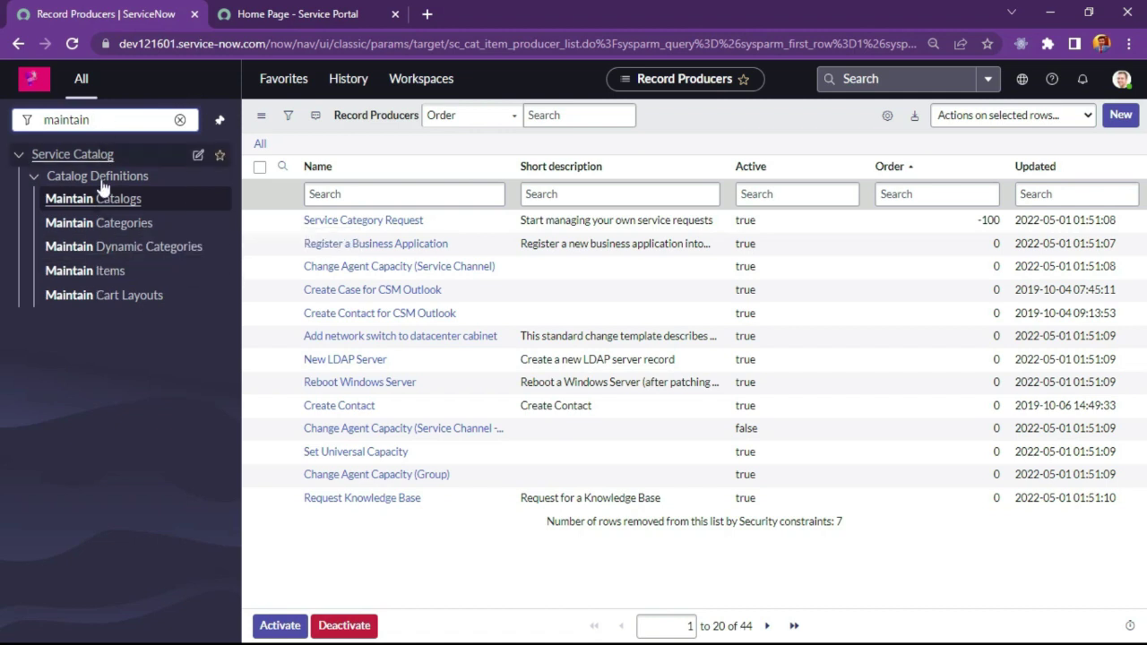
click(86, 268)
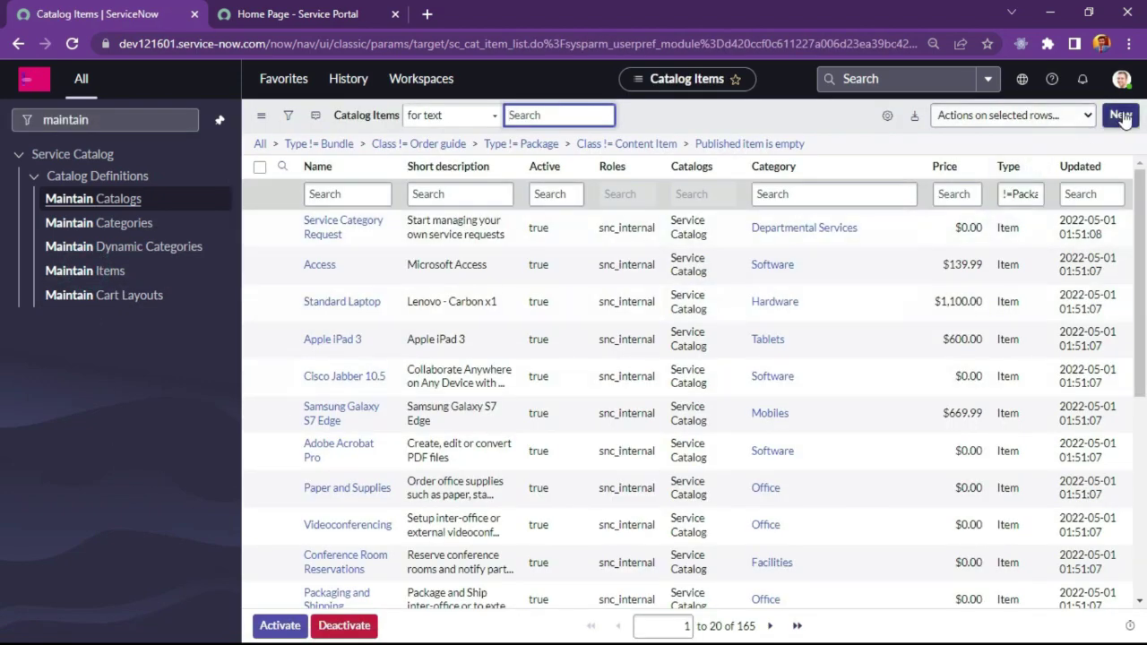
Step: Start a new catalog item named "Demo Server" and assign it to the Service Catalog
click(1122, 117)
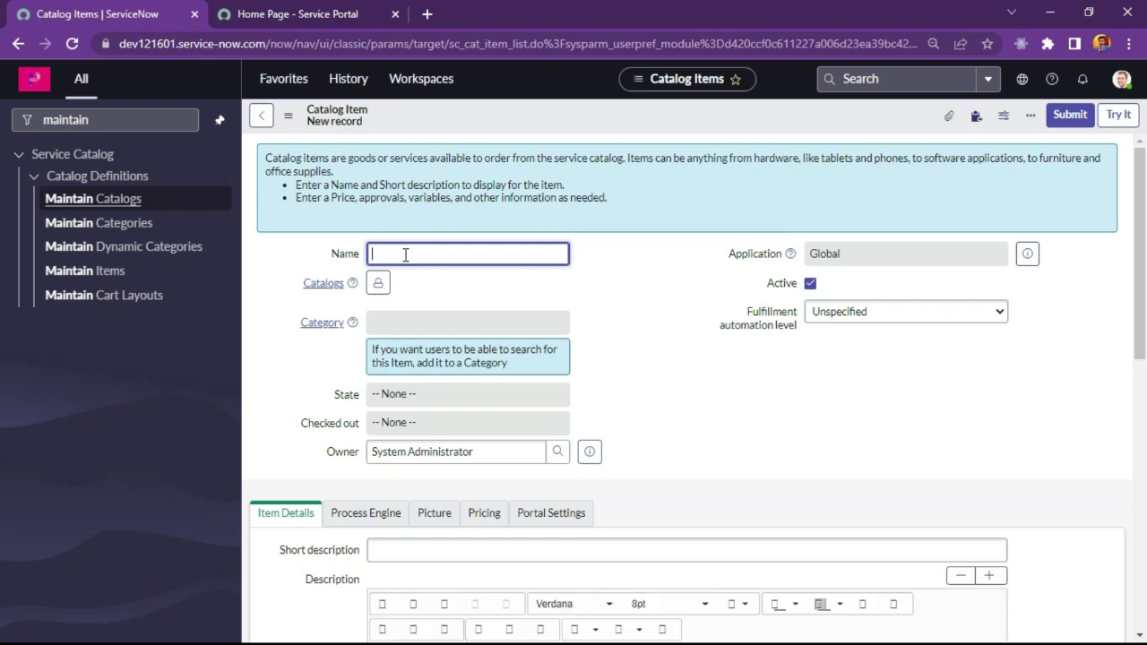
text(Demo Server)
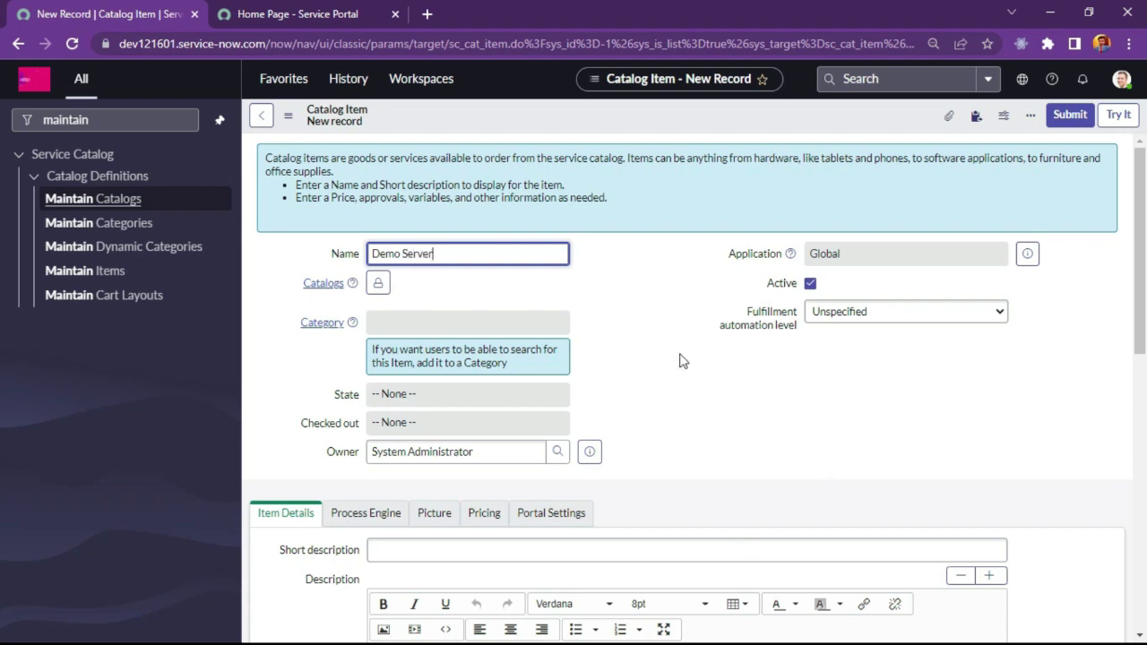
click(377, 283)
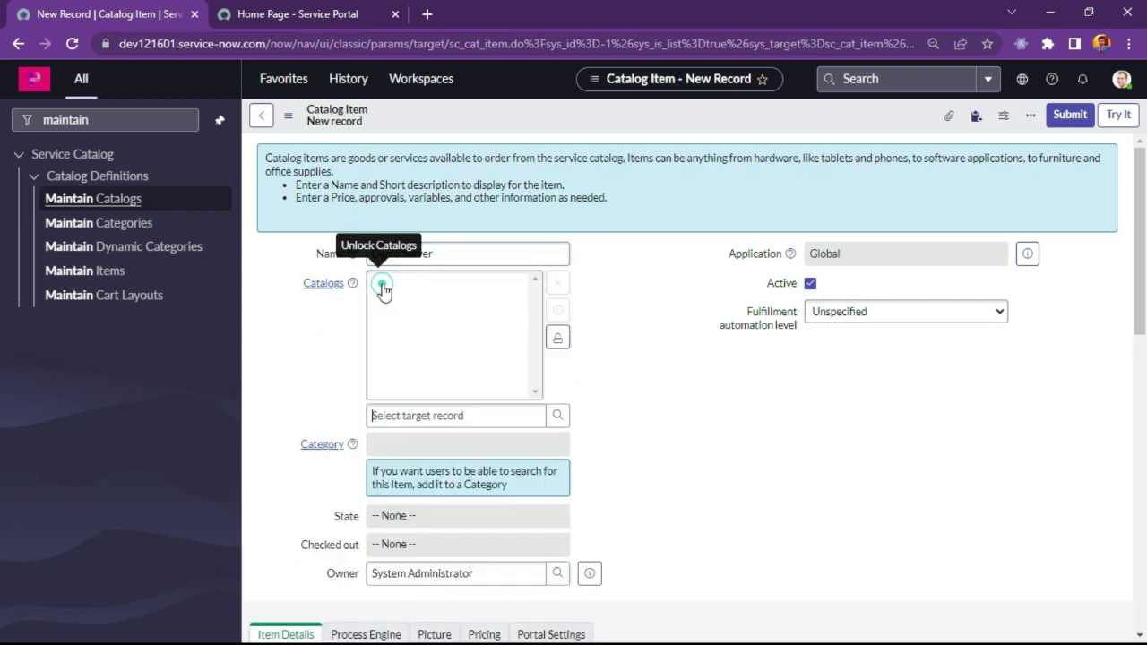
click(444, 413)
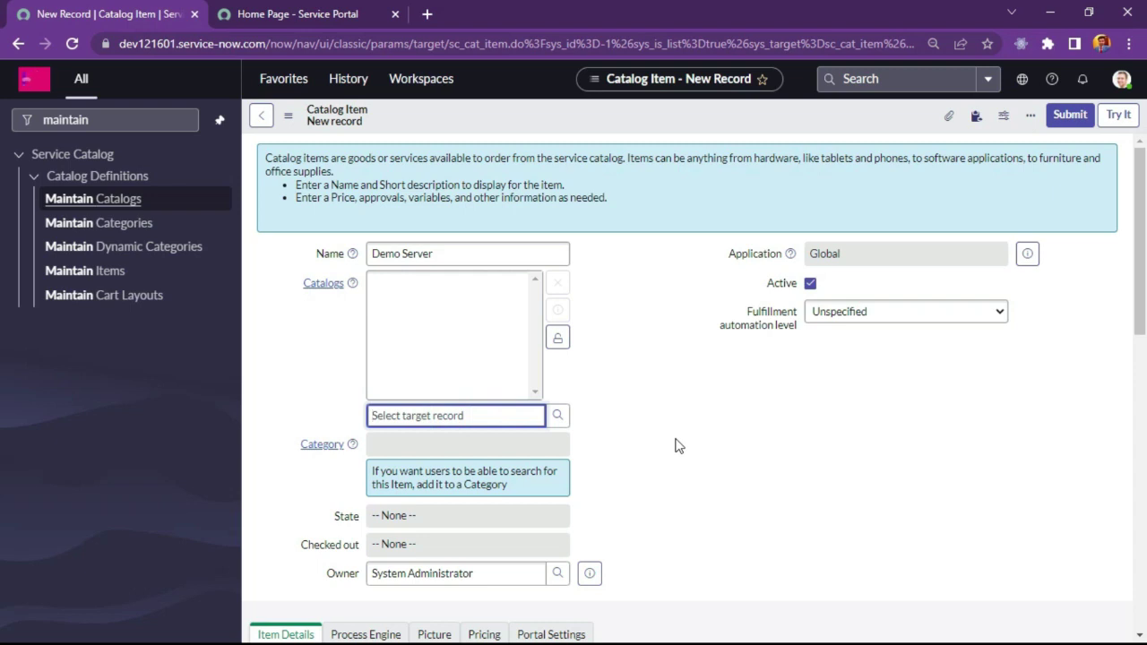
text(serv)
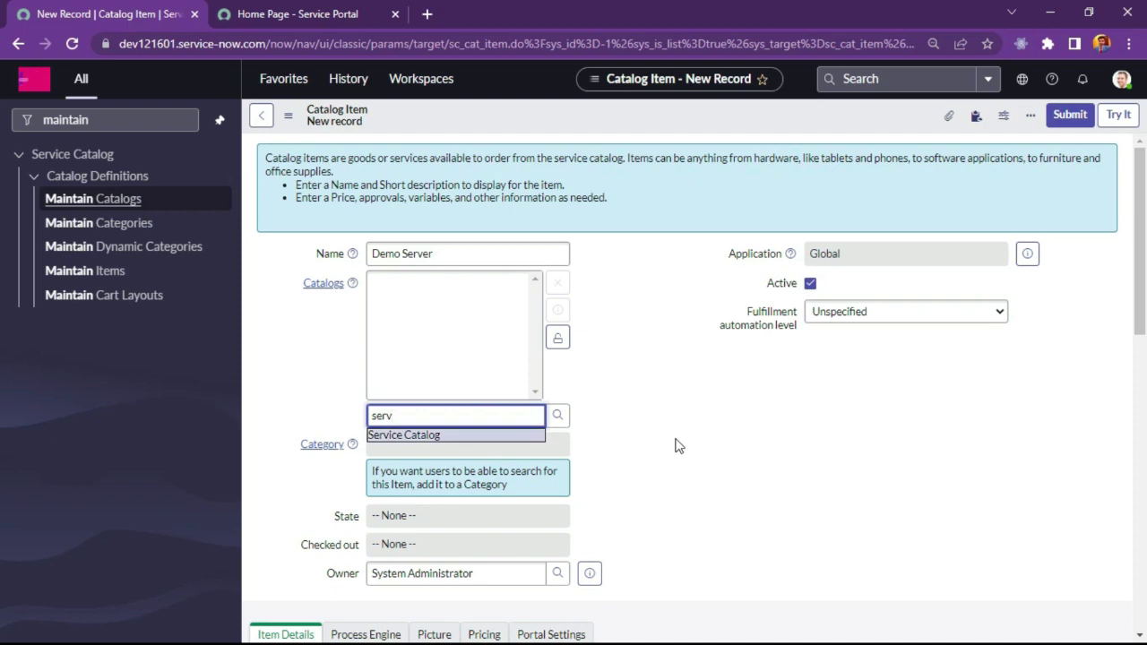
key(Return)
click(558, 338)
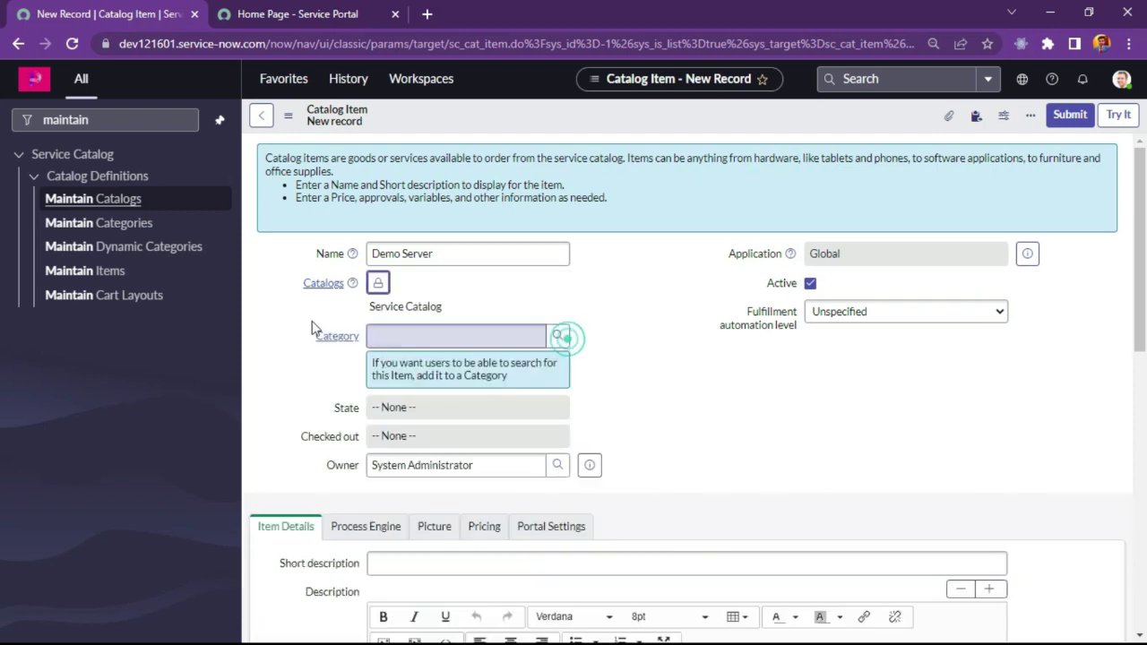
Step: Look through the available categories and set the item's category to Services
click(421, 342)
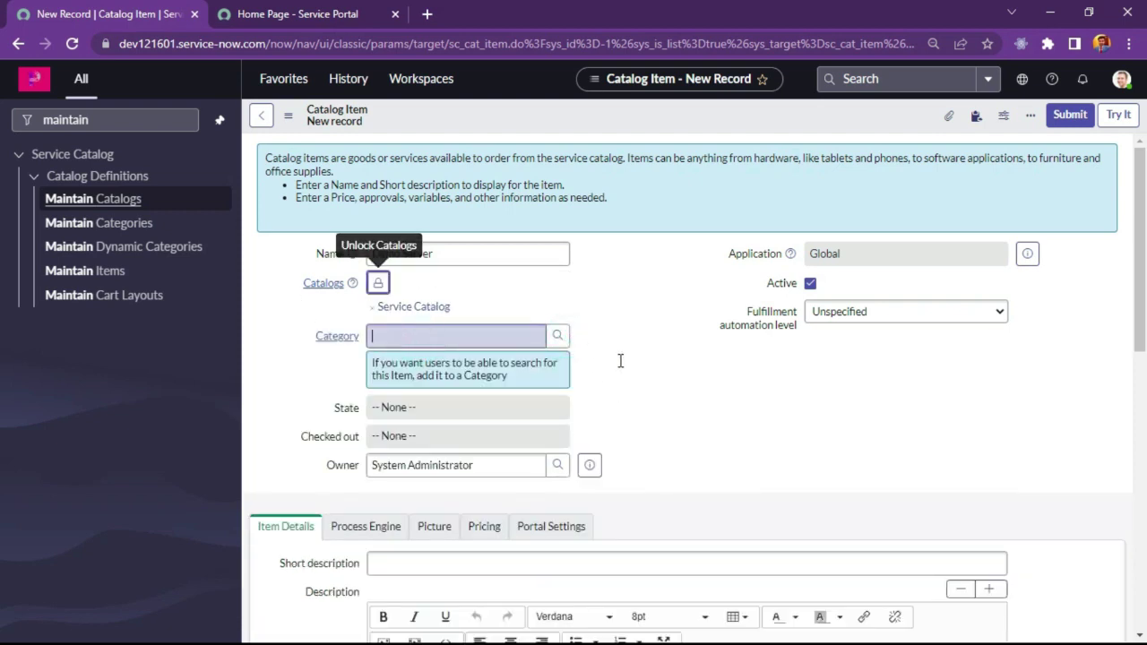
click(558, 338)
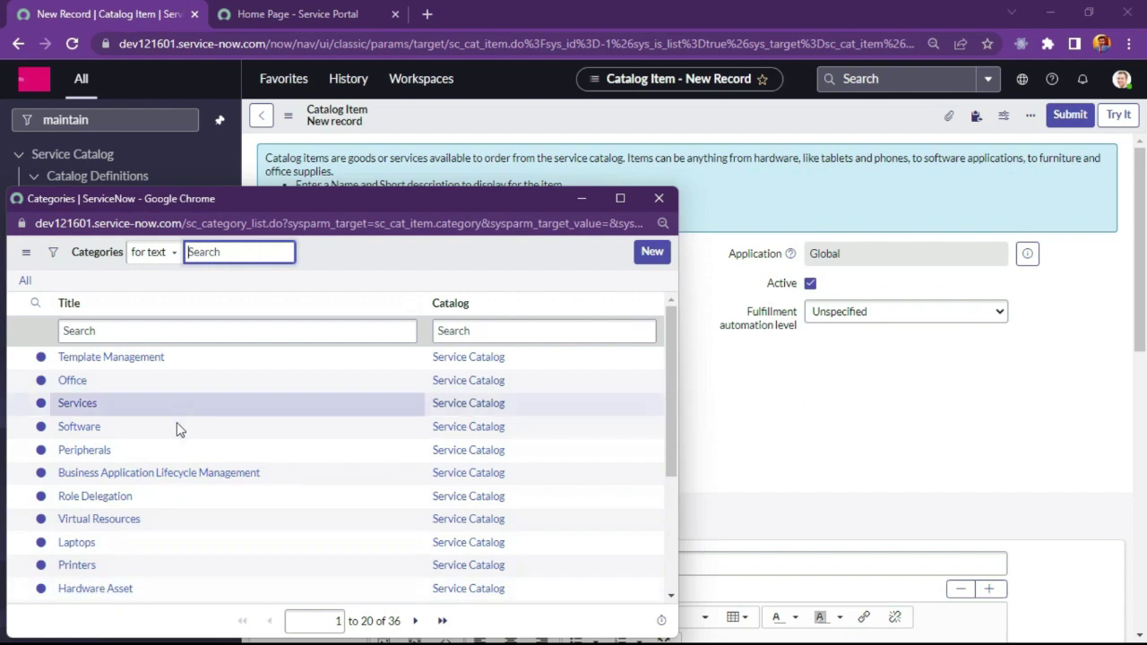
scroll(177, 439, down, 1)
scroll(172, 453, up, 1)
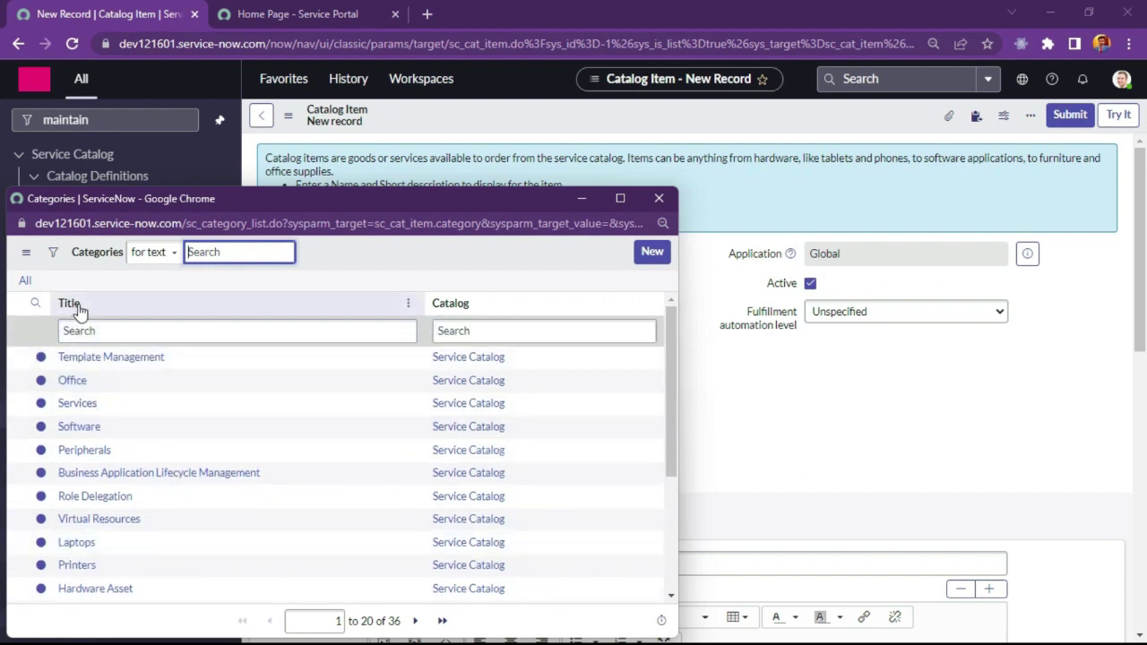
scroll(153, 504, down, 3)
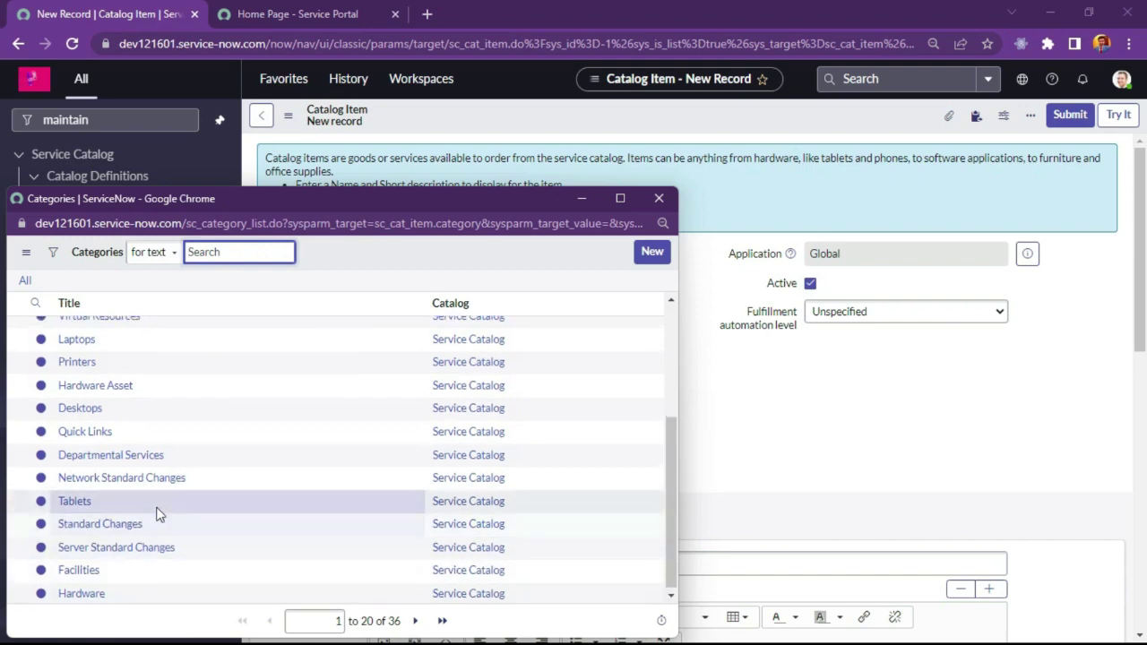
scroll(157, 514, up, 3)
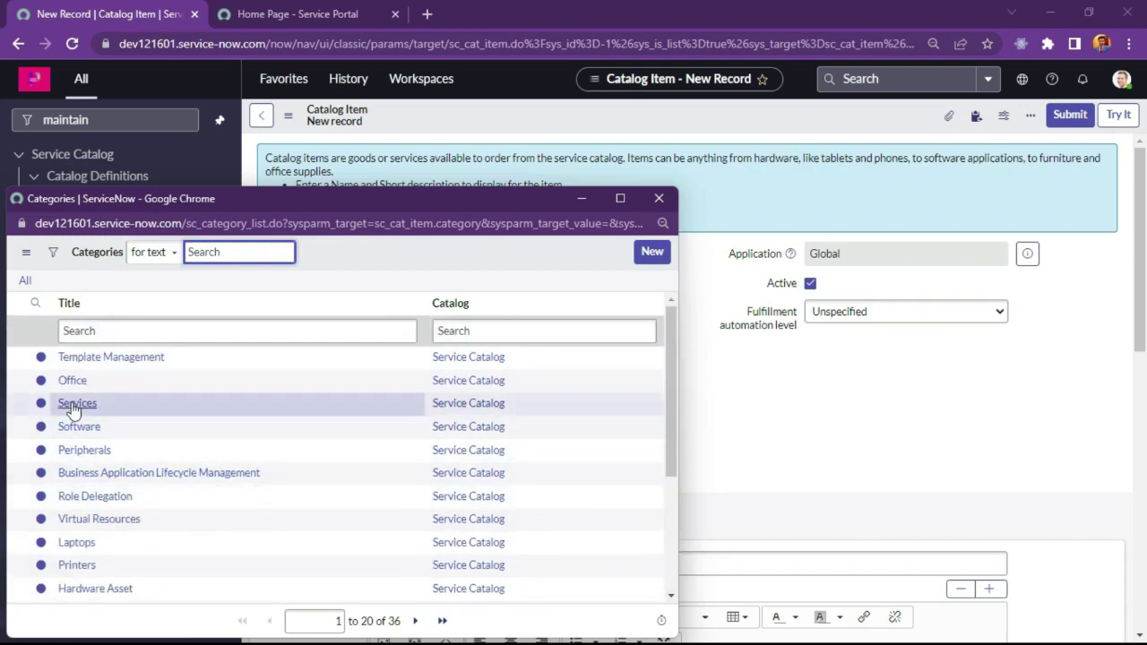
click(76, 405)
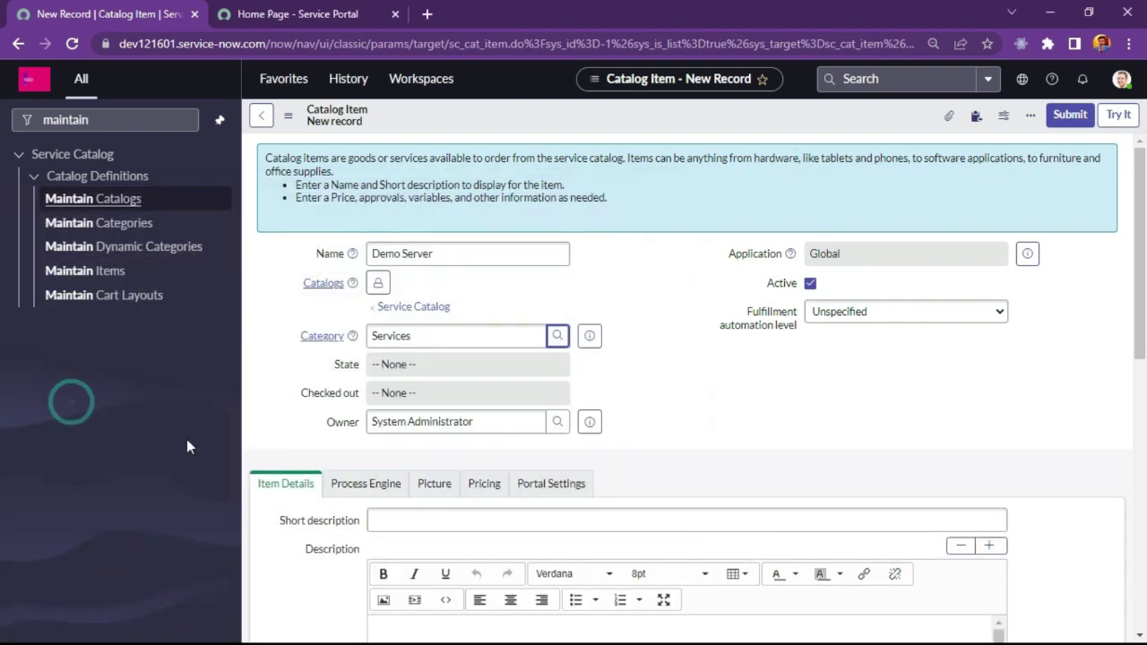
click(713, 378)
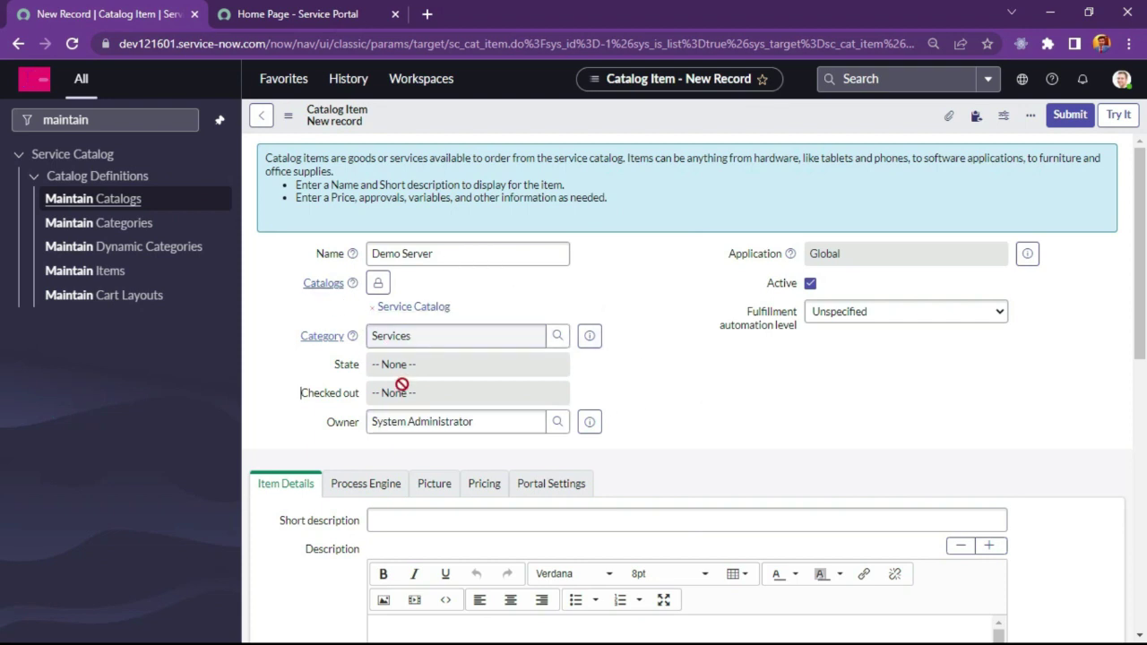
Step: Clear the item's Owner field and check the Fulfillment automation level options without choosing another one
click(727, 412)
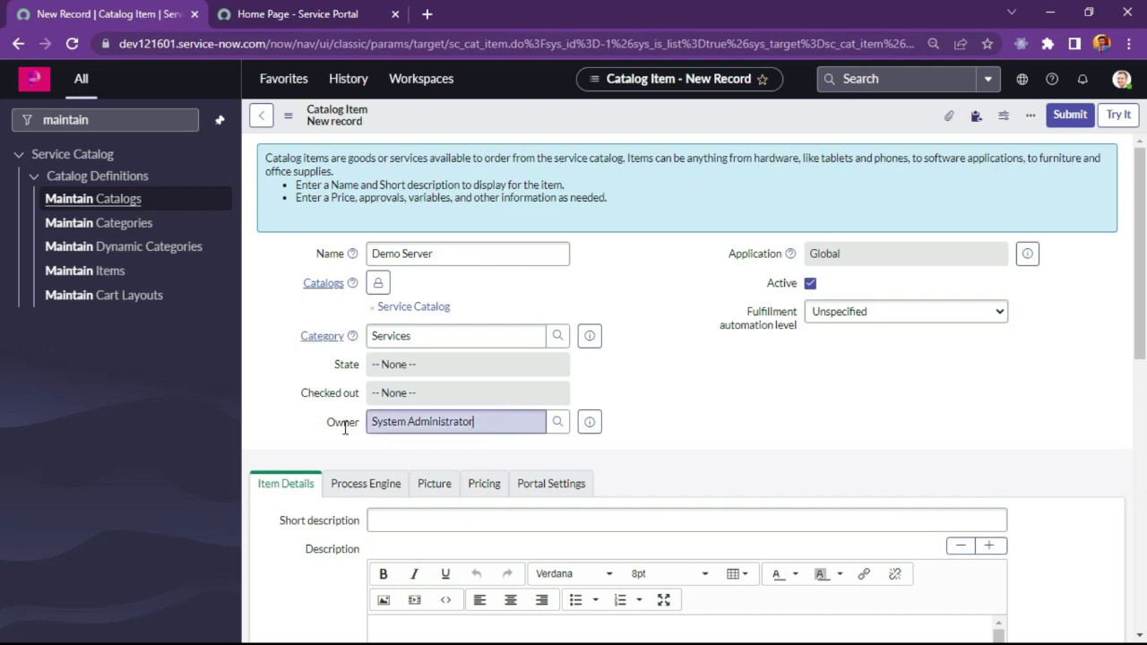
drag(382, 422, 578, 434)
key(BackSpace)
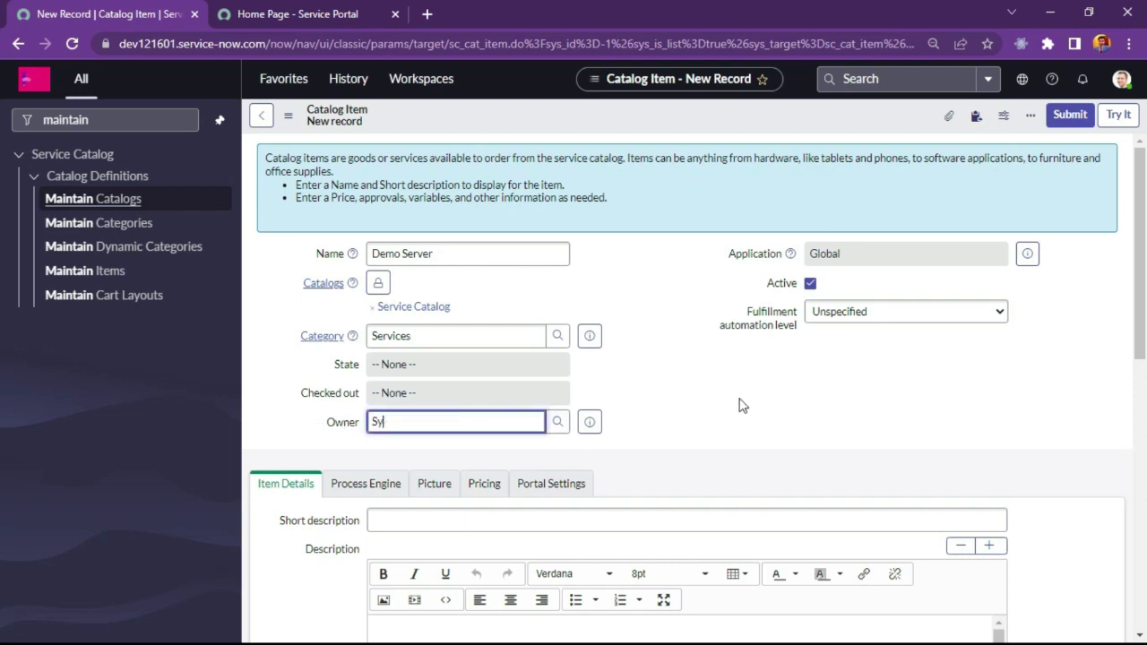
click(740, 399)
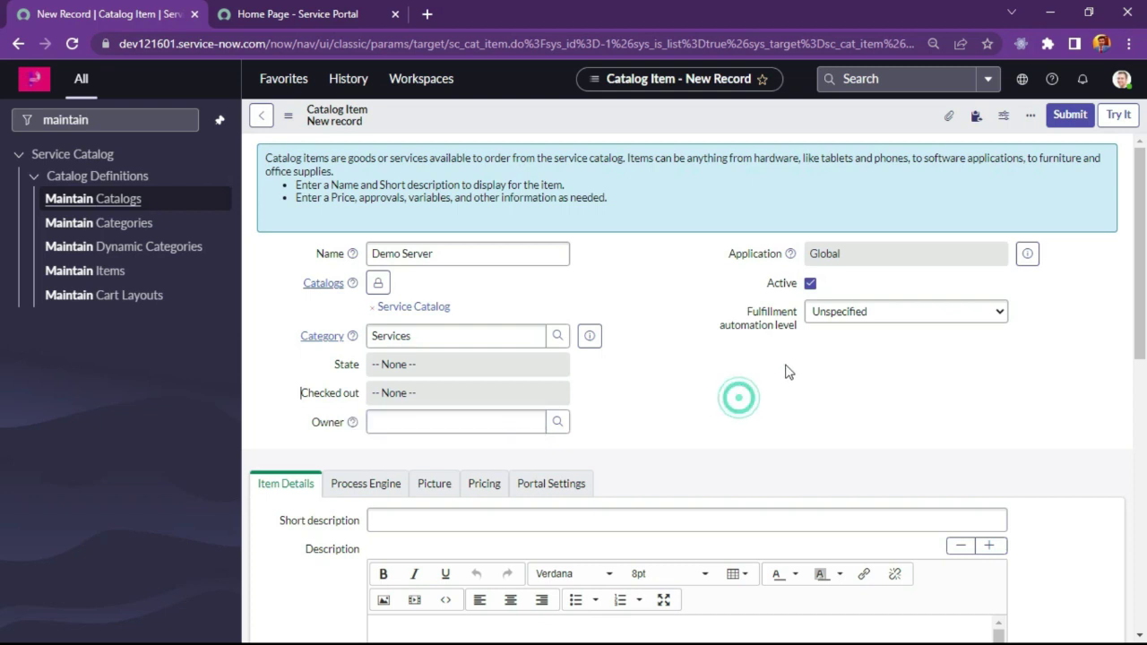
click(826, 313)
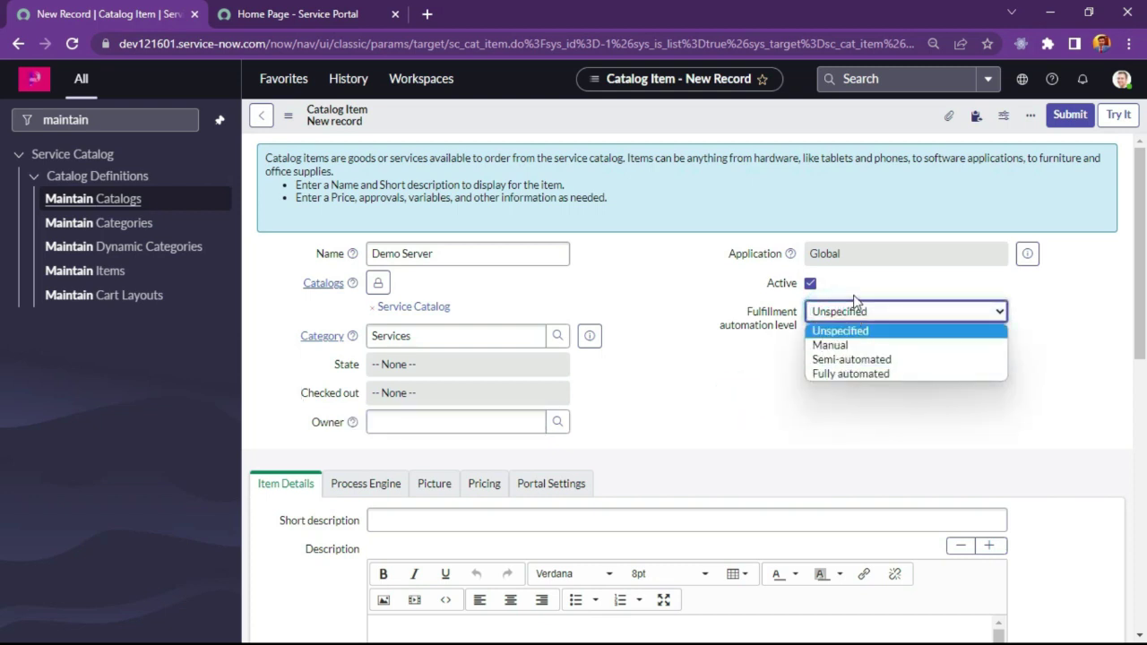
click(650, 392)
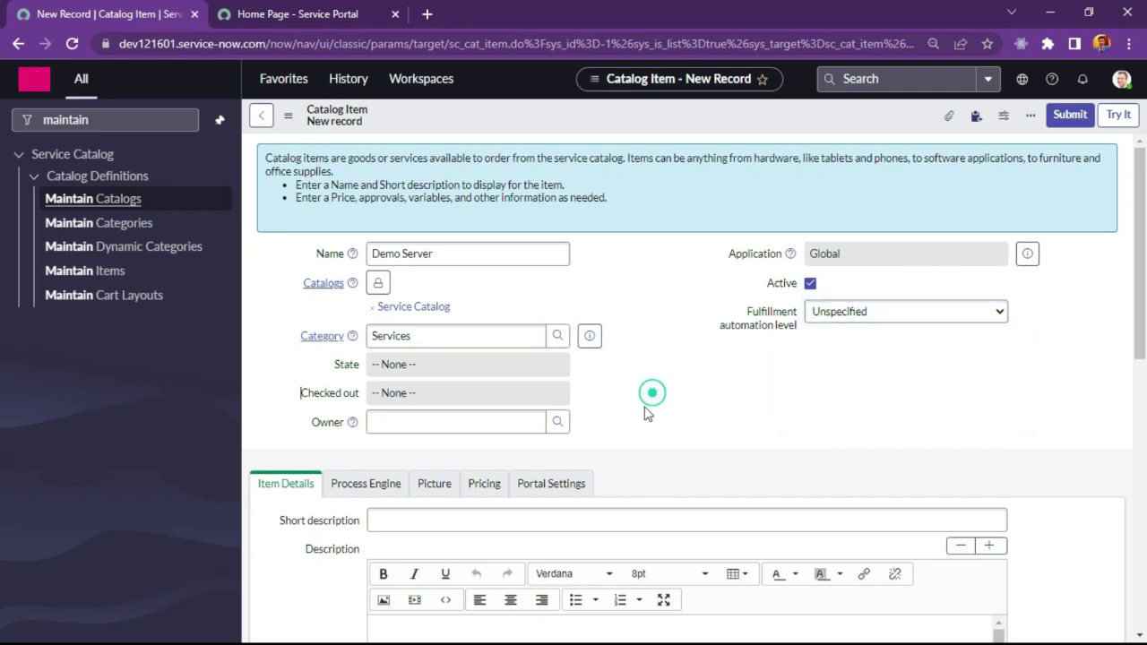
Step: Enter the short description "Demo Server to Use" and the description "Requesting Access to This Server" in the item details
scroll(650, 392, down, 3)
scroll(309, 273, up, 3)
scroll(300, 401, down, 2)
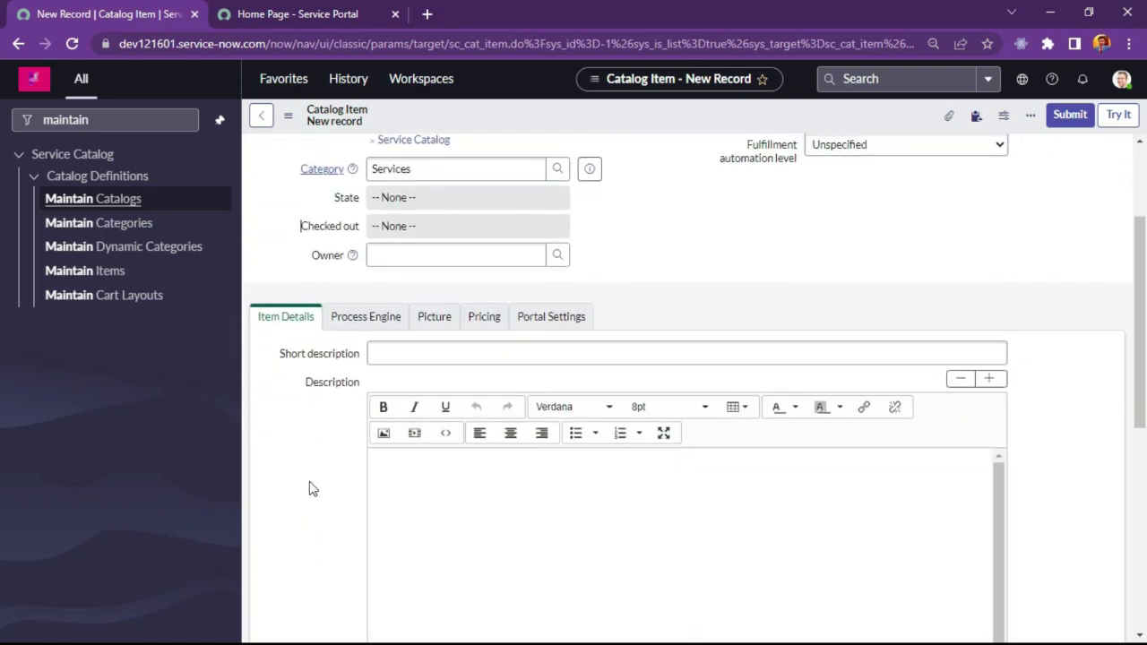
scroll(310, 487, up, 2)
scroll(316, 439, down, 3)
click(436, 272)
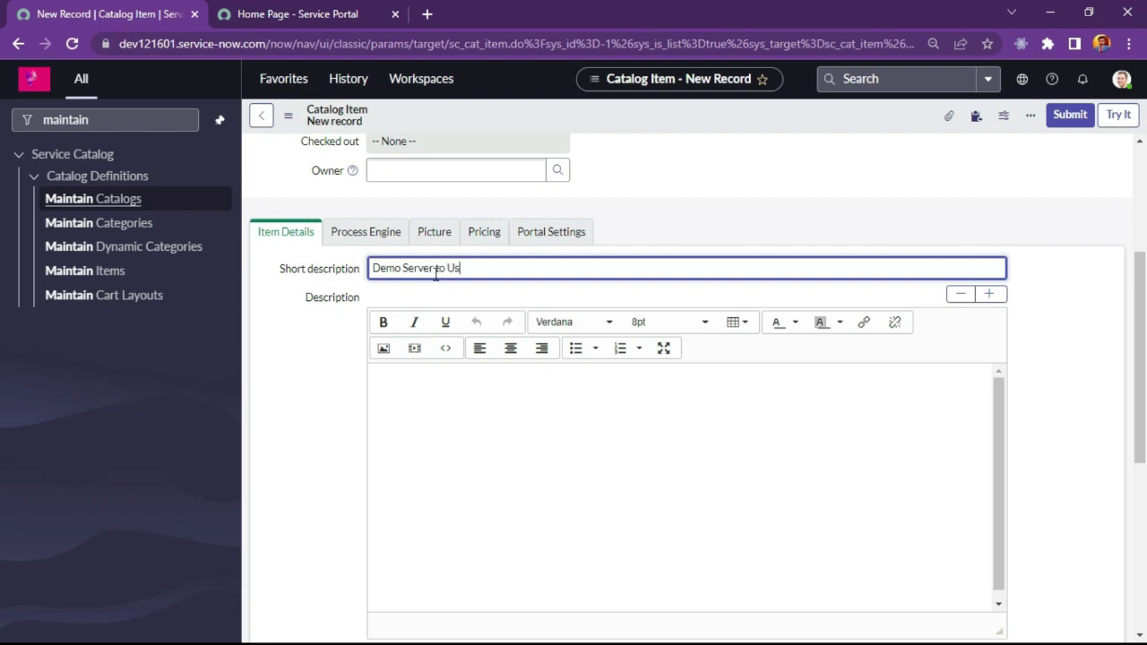
click(591, 494)
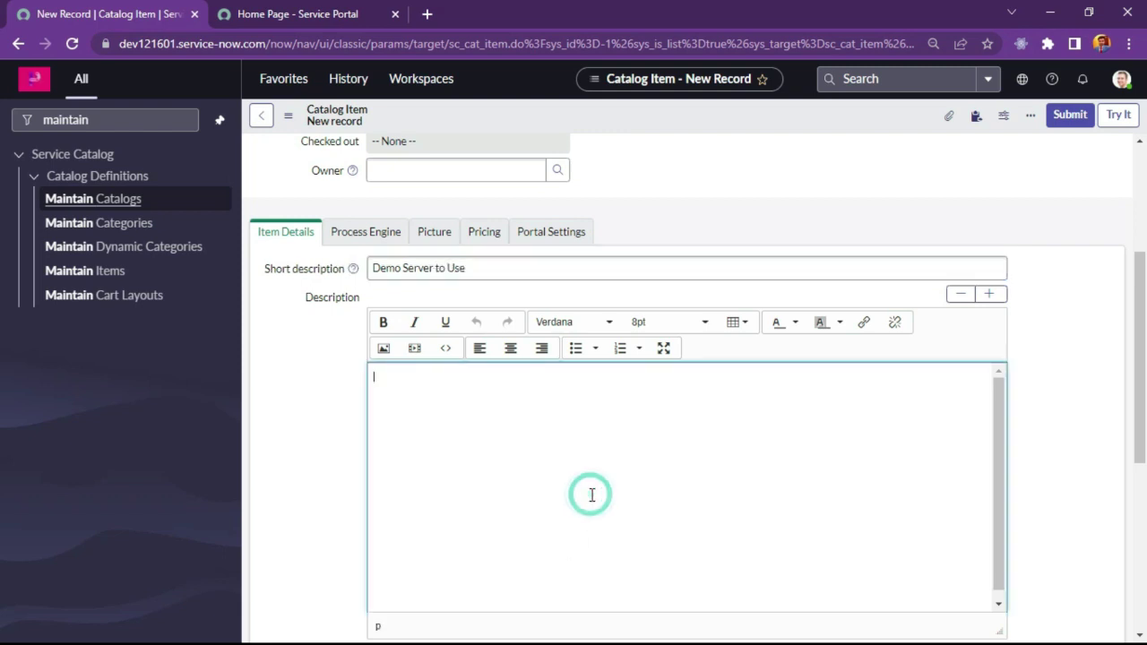
text(Requesting Access to This Server)
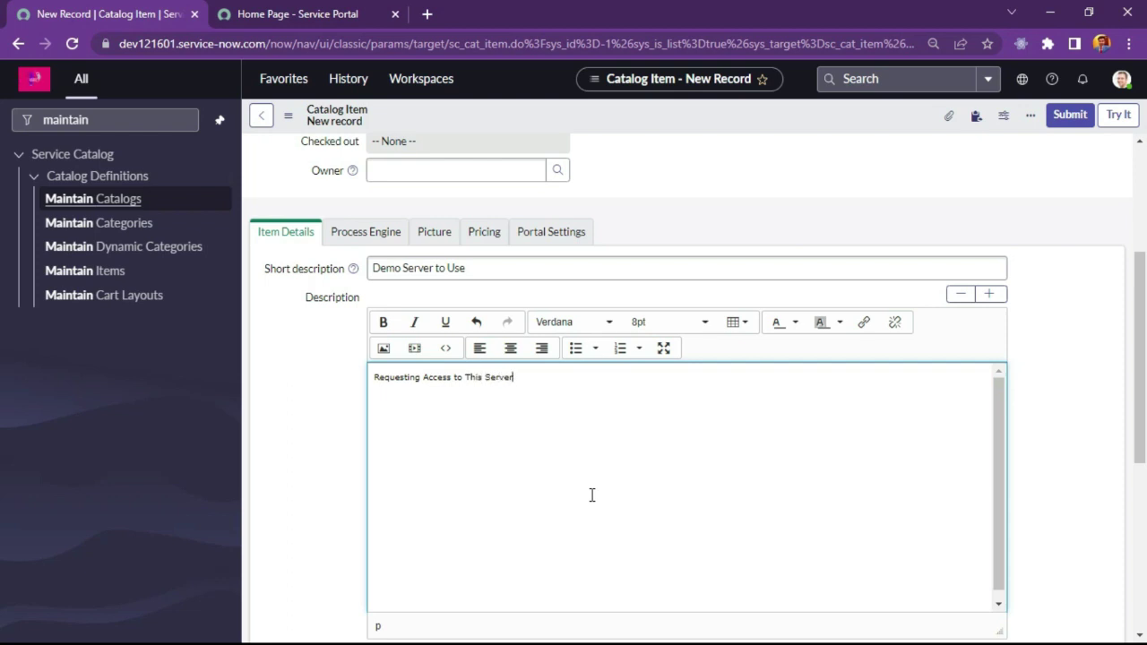
Step: Review the filled-in item details and examine the Meta field for search tags
scroll(582, 519, up, 3)
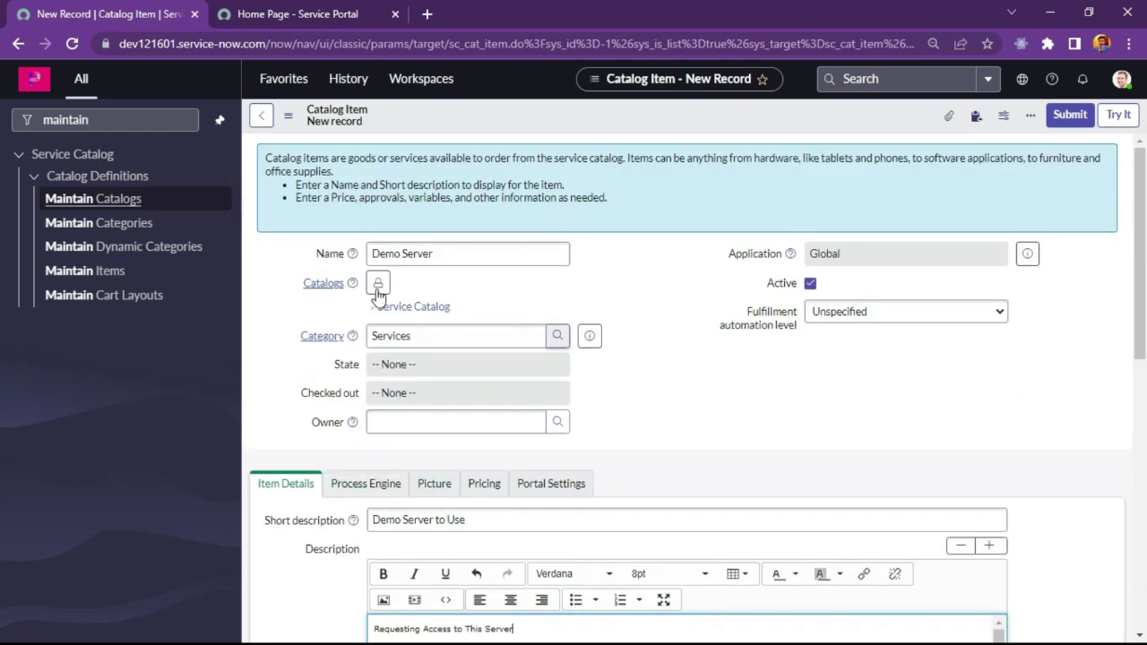
scroll(713, 421, down, 5)
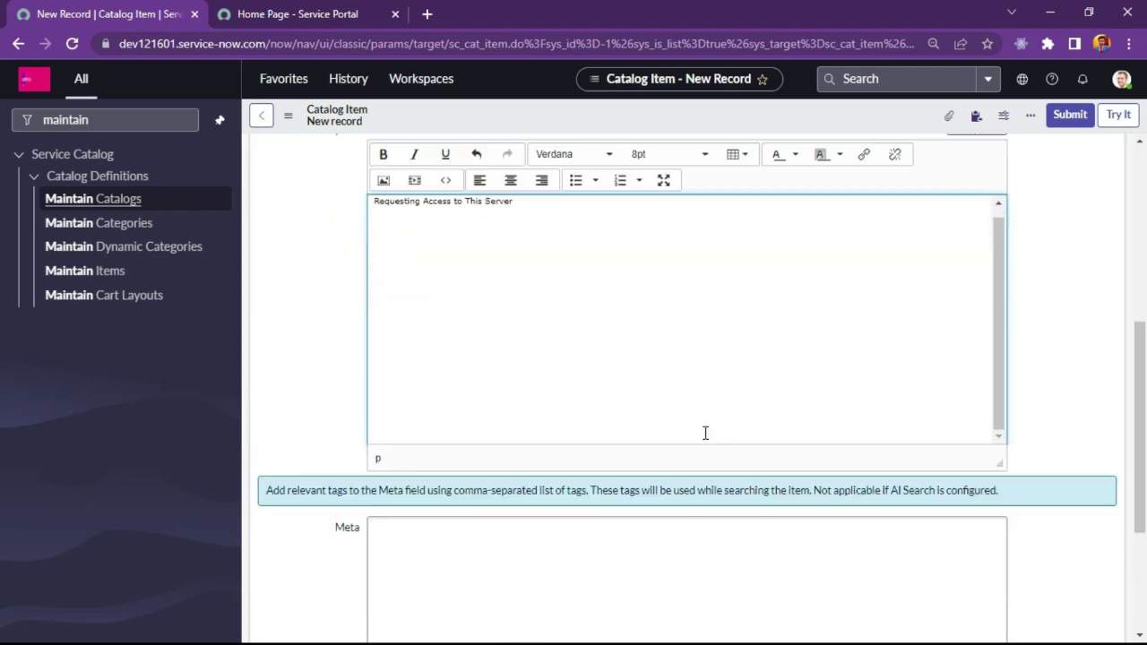
scroll(499, 511, down, 3)
scroll(493, 511, up, 7)
scroll(490, 509, up, 2)
scroll(490, 511, down, 6)
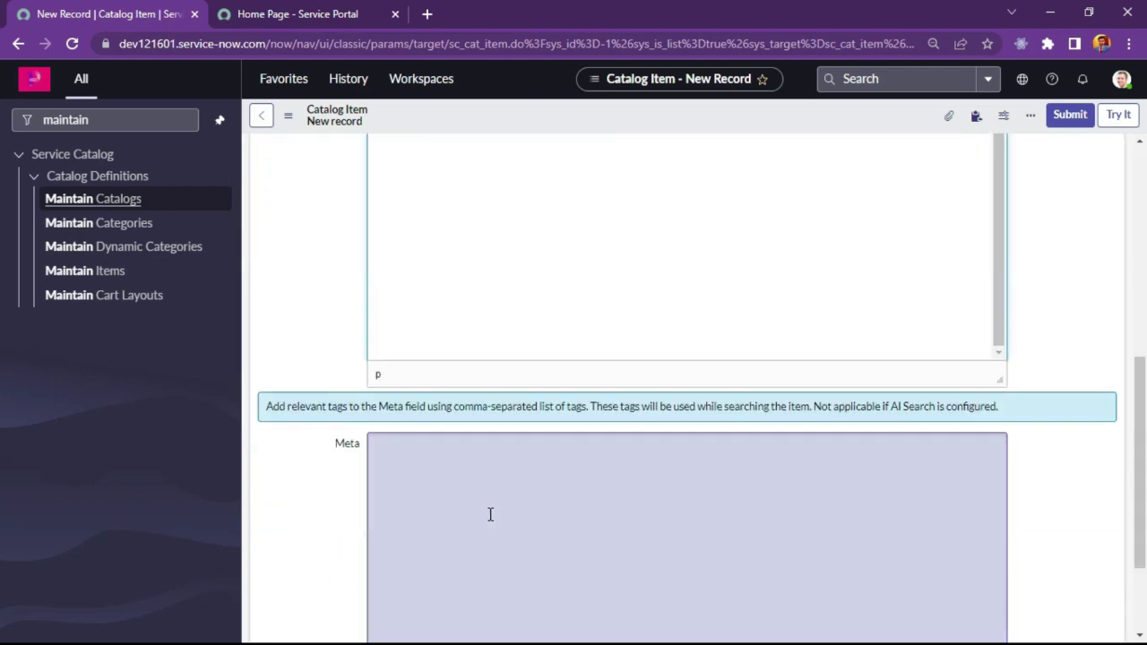
click(489, 483)
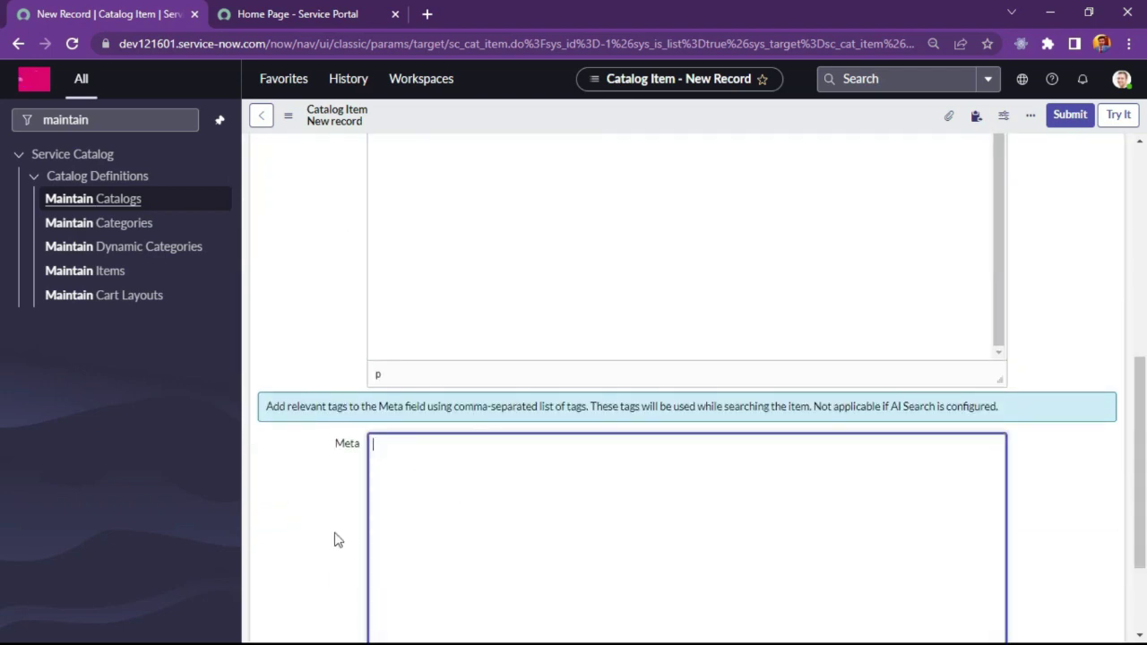
scroll(337, 539, up, 3)
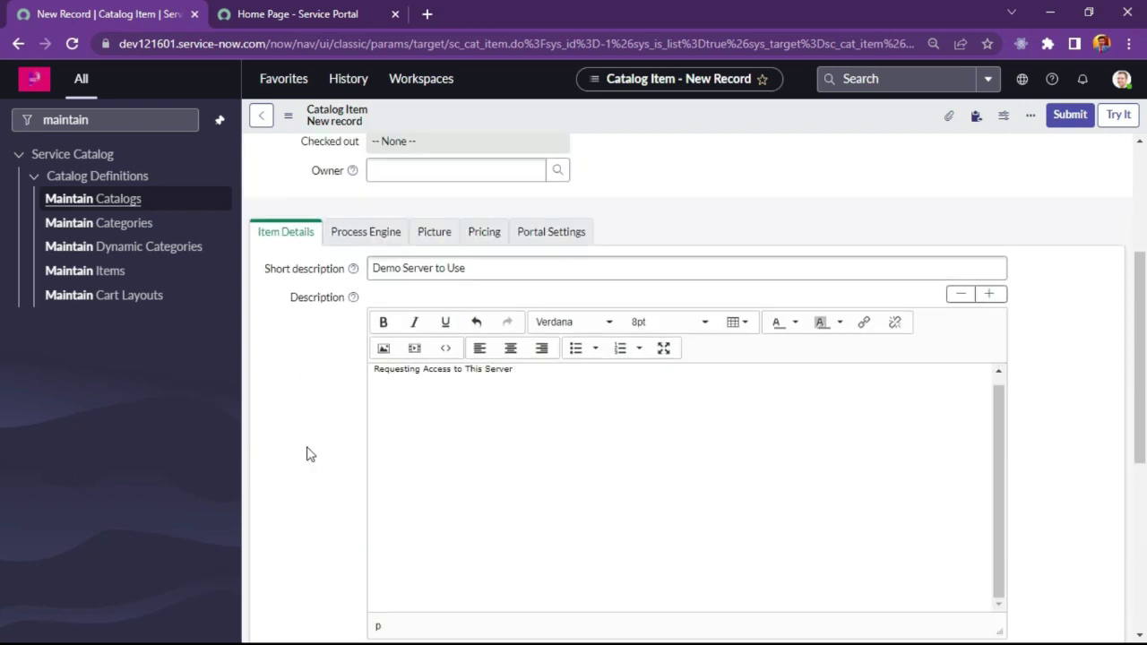
scroll(332, 408, down, 5)
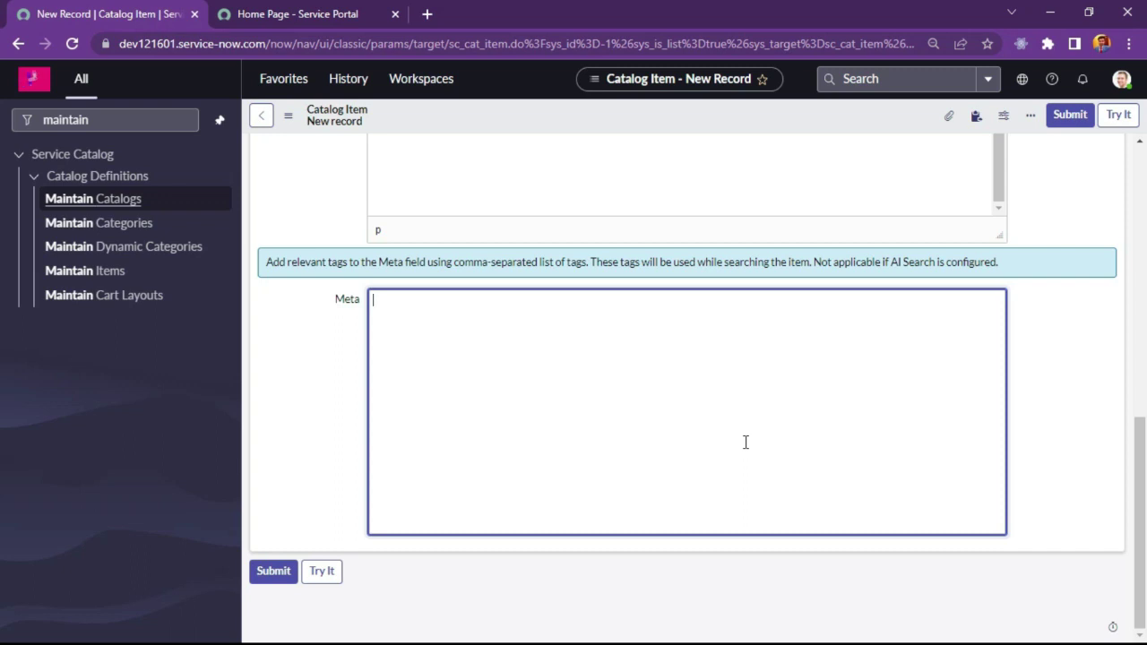
scroll(531, 451, up, 5)
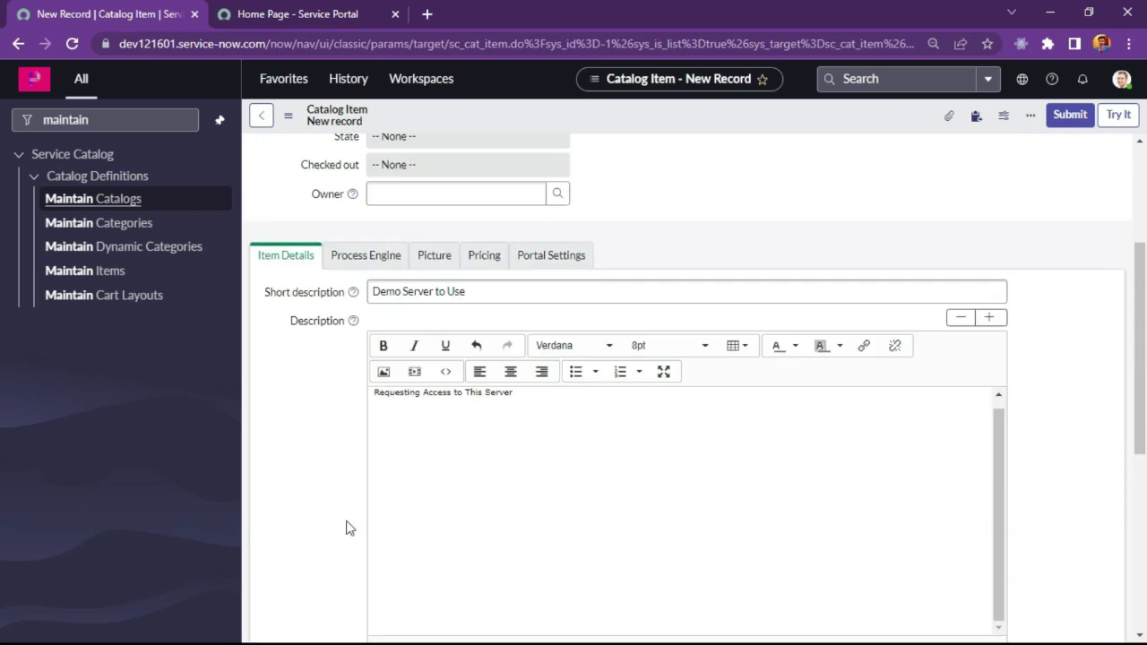
Step: Clear the Execution Plan in the item's Process Engine settings
click(369, 262)
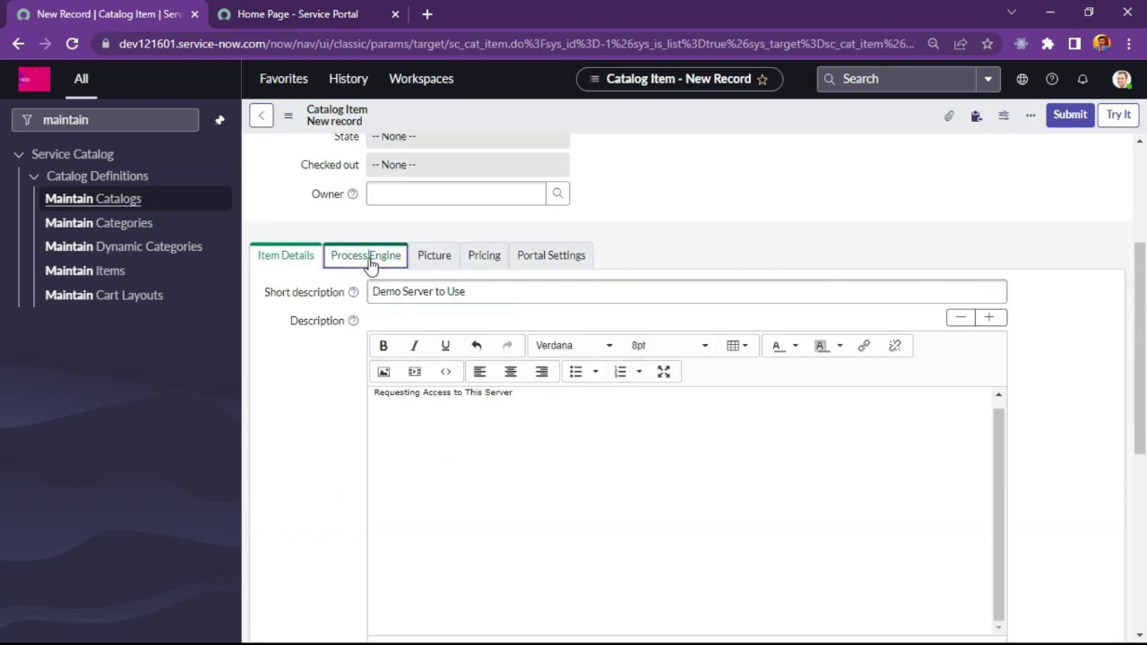
click(690, 360)
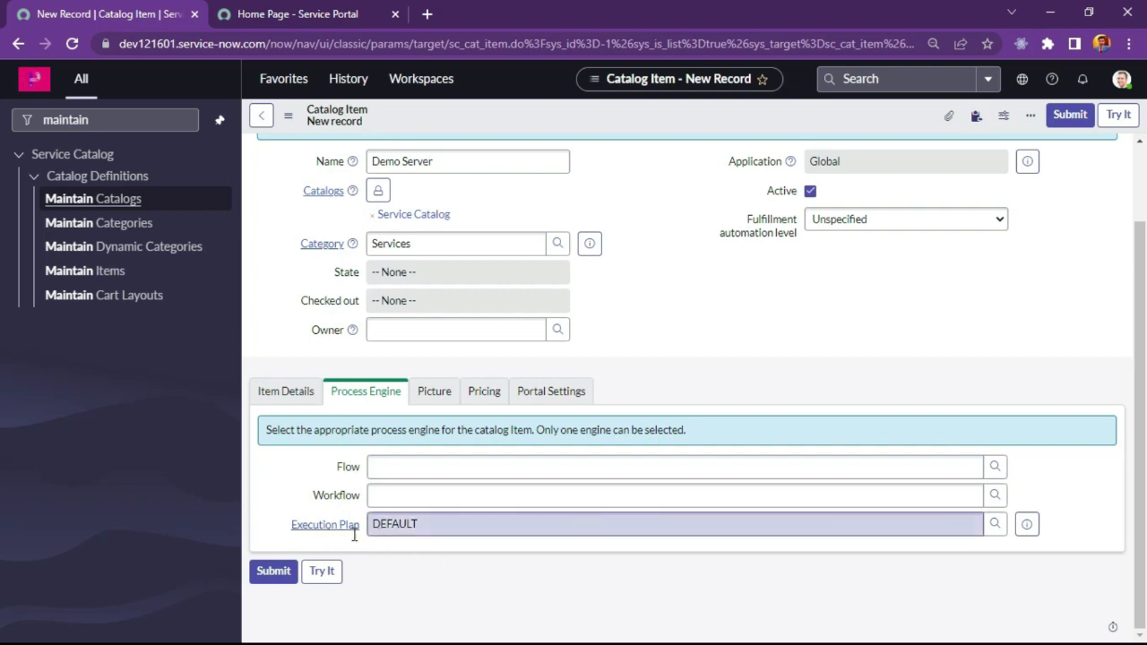
click(450, 526)
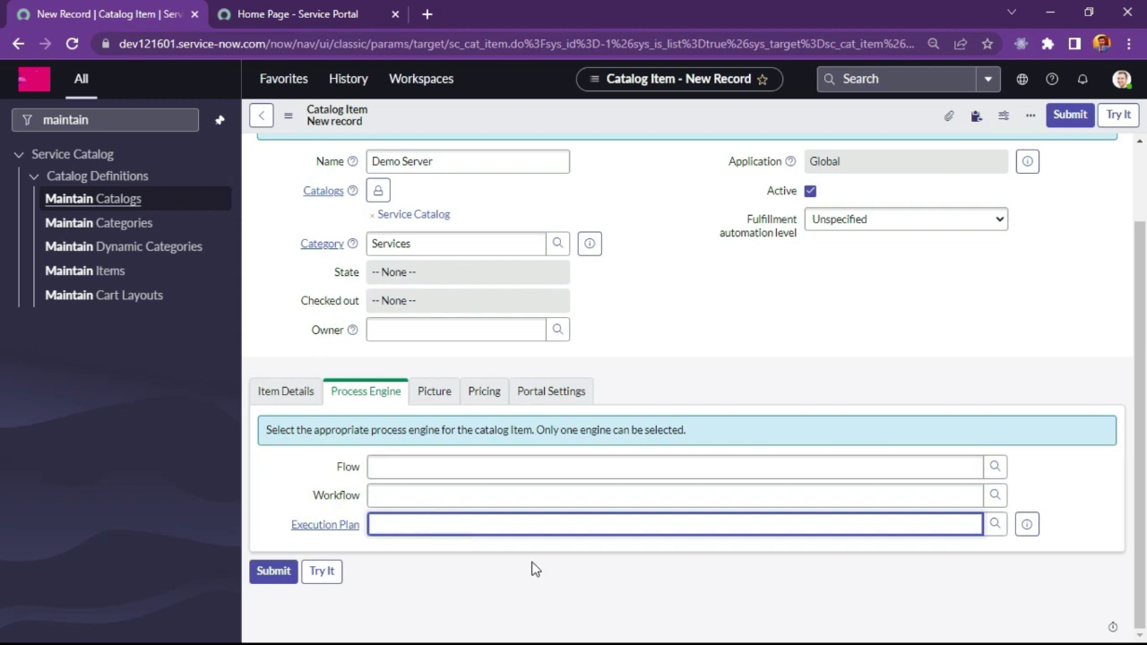
click(665, 305)
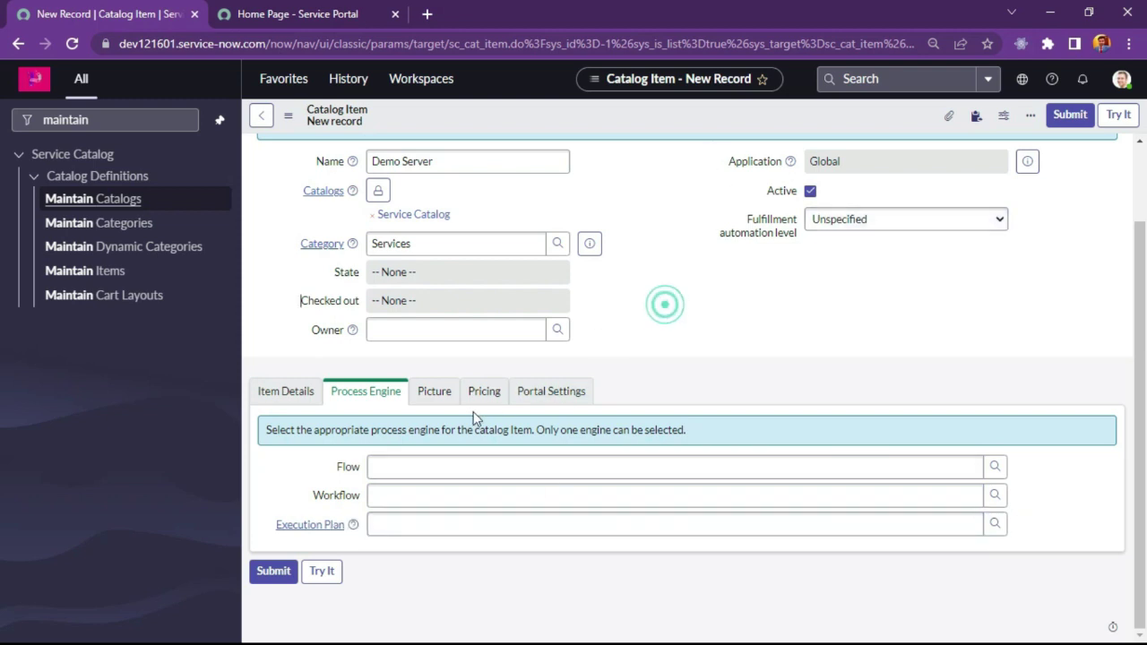
Step: Examine the item's Picture and Pricing settings
click(439, 392)
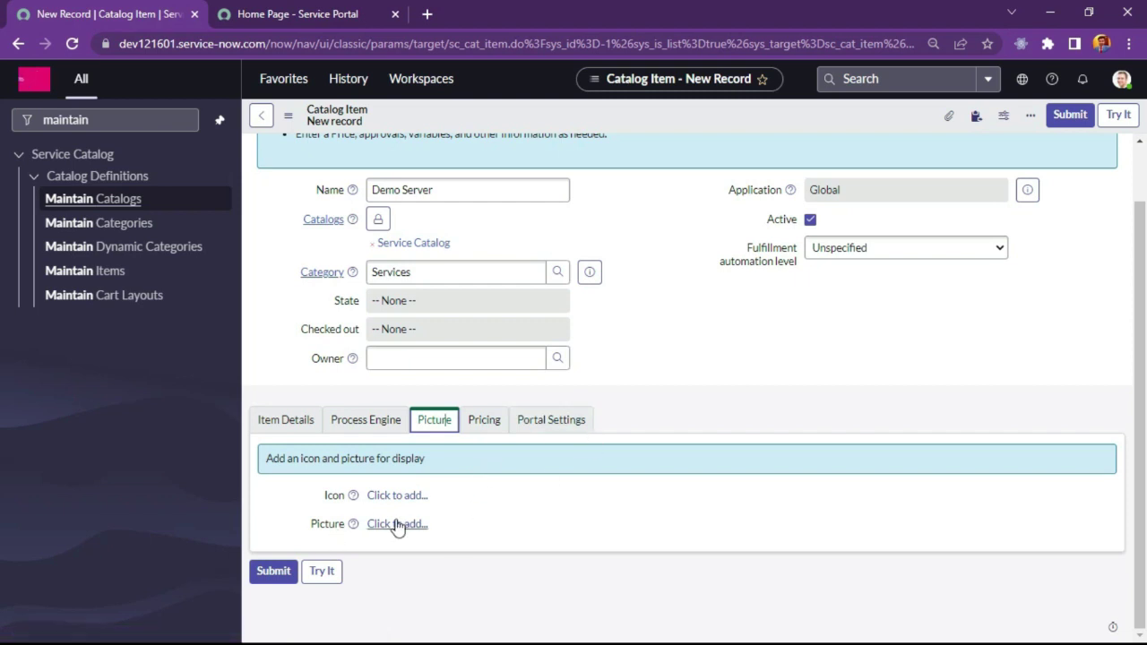
click(473, 430)
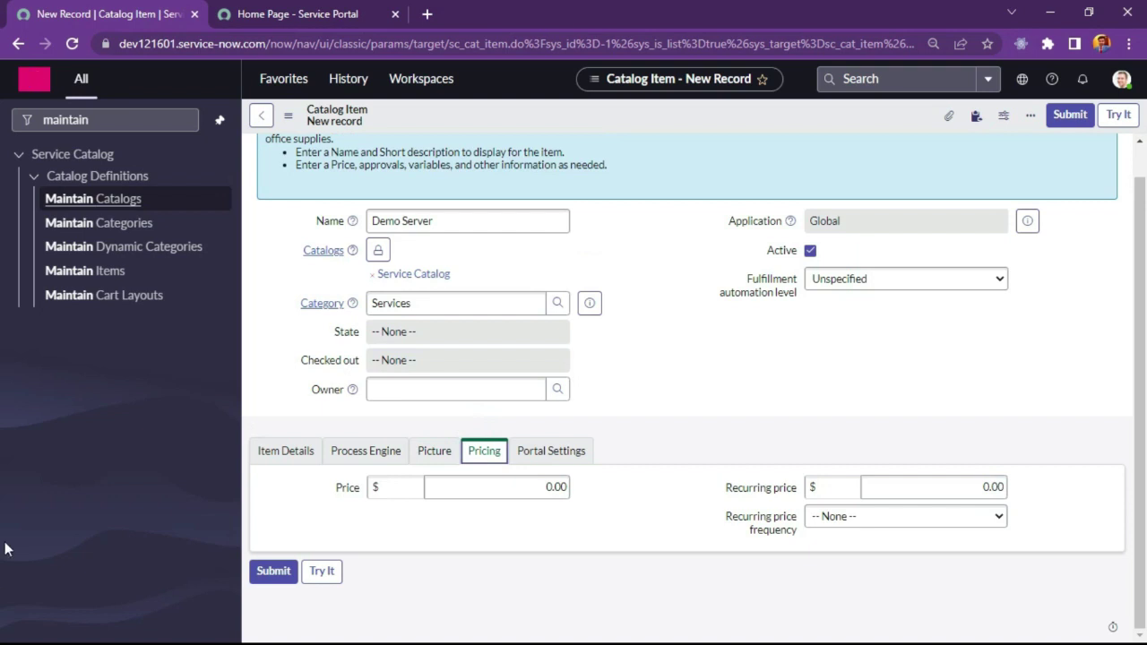
Step: Examine the item's price field and the available recurring price frequency options
click(655, 372)
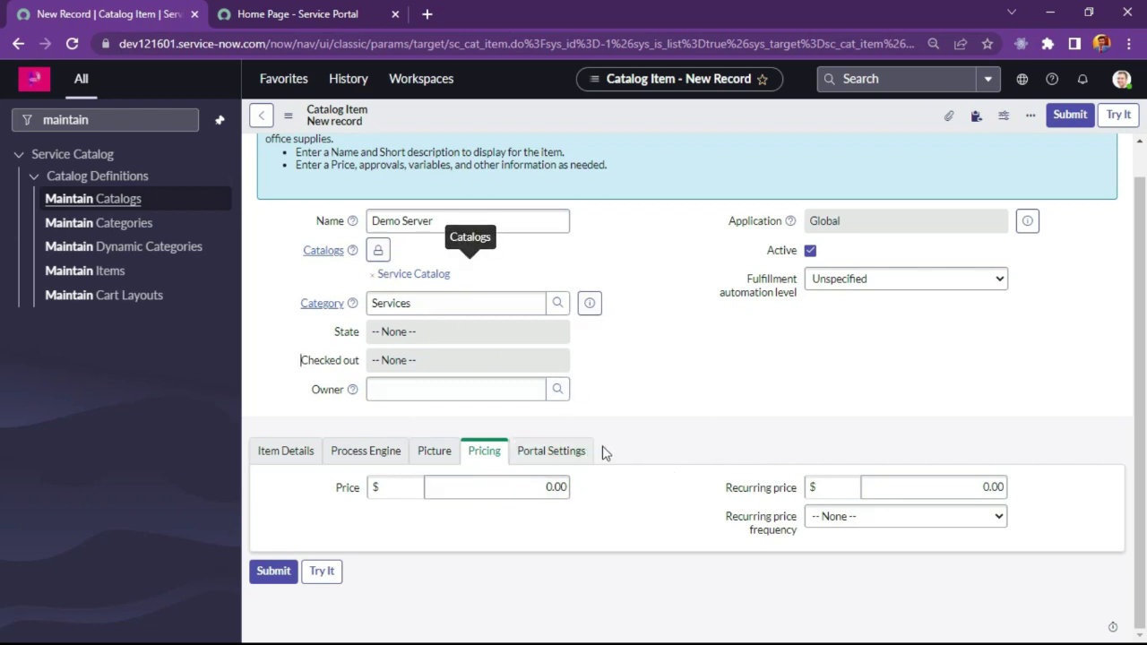
click(538, 484)
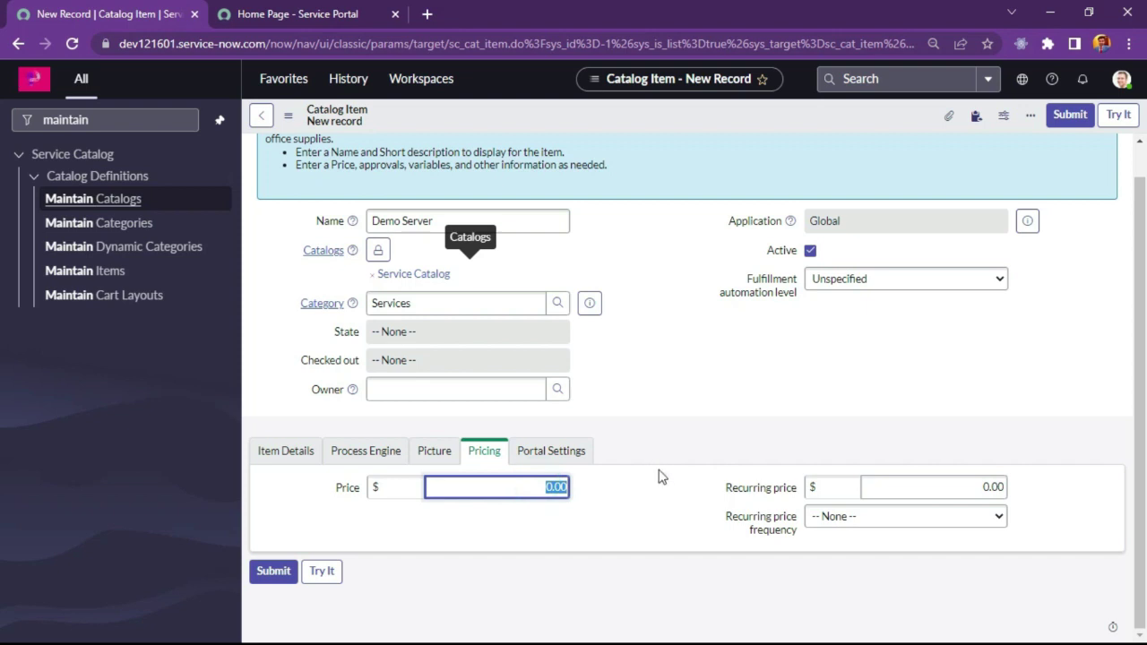
click(922, 530)
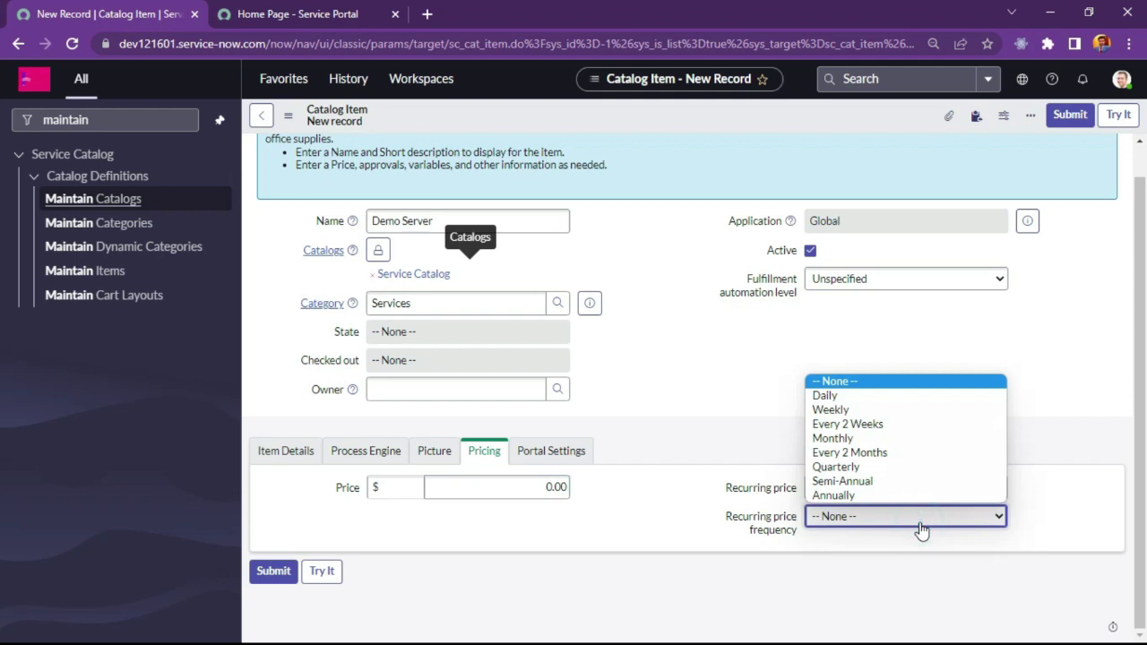
click(921, 529)
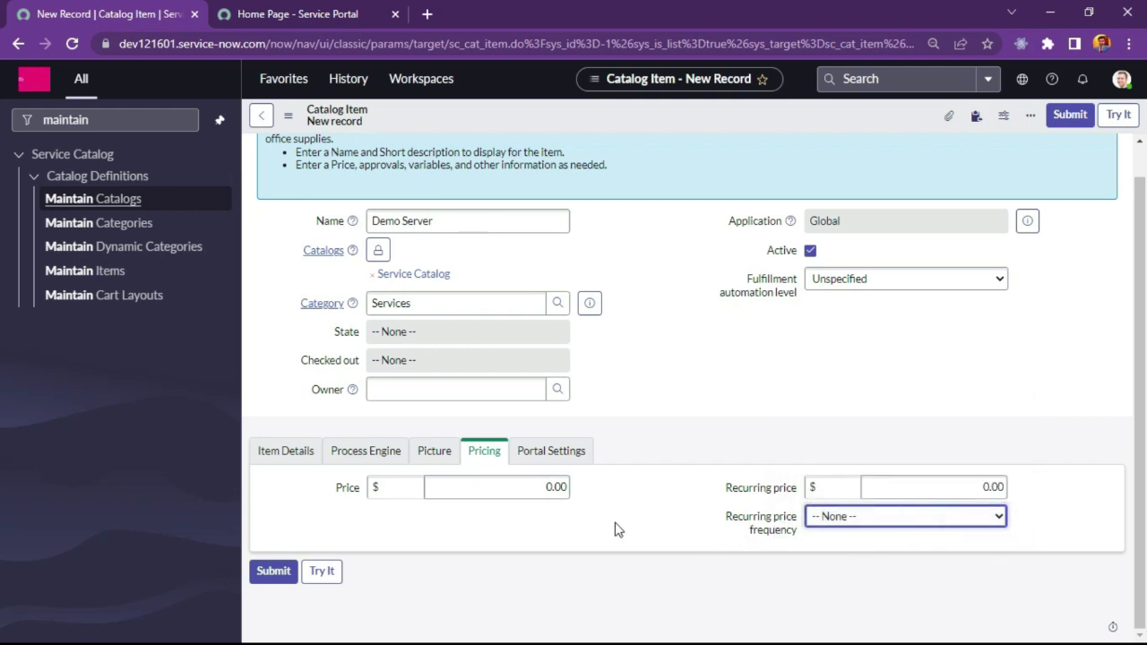
Step: Examine the item's Portal Settings, including the available Request method options
click(573, 452)
scroll(572, 483, down, 1)
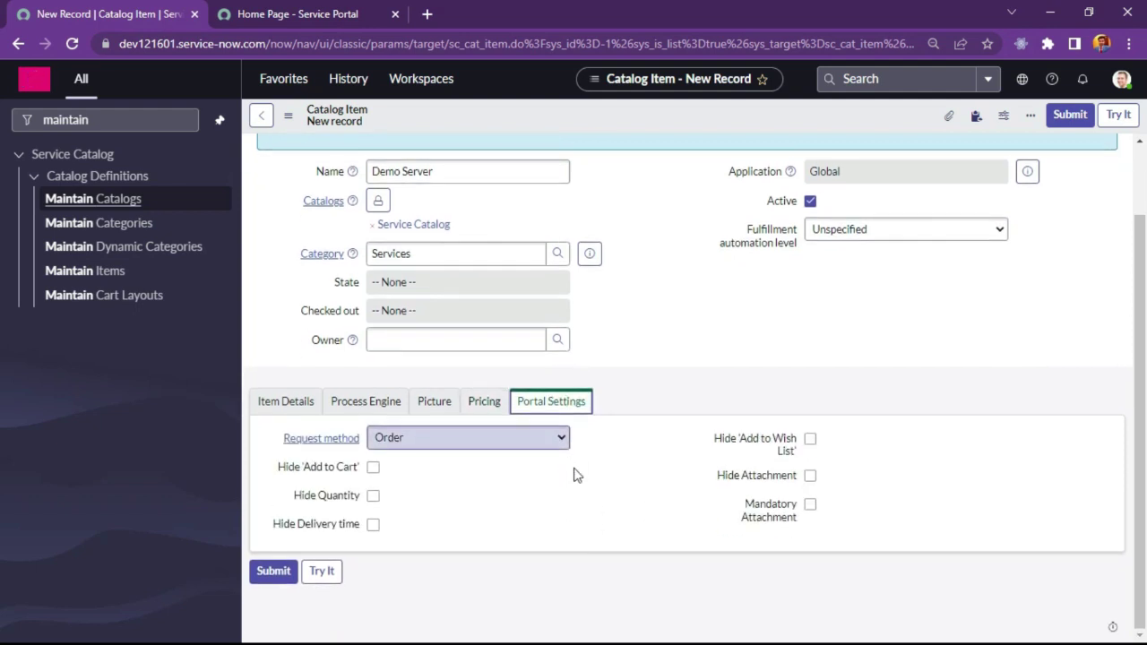
click(666, 343)
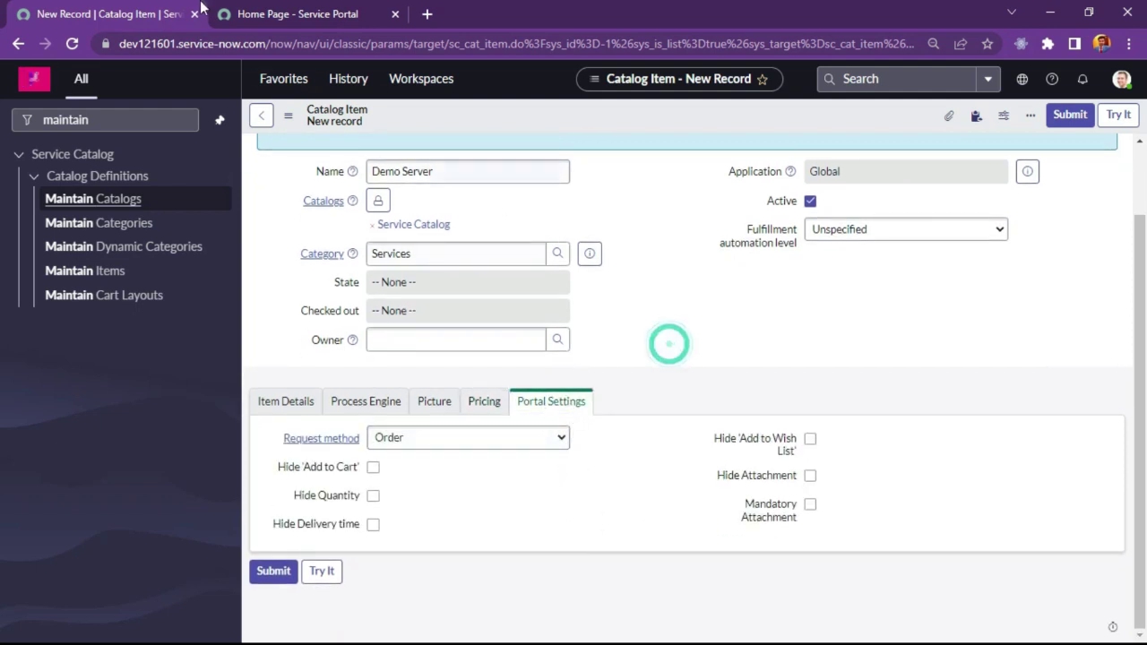
click(367, 16)
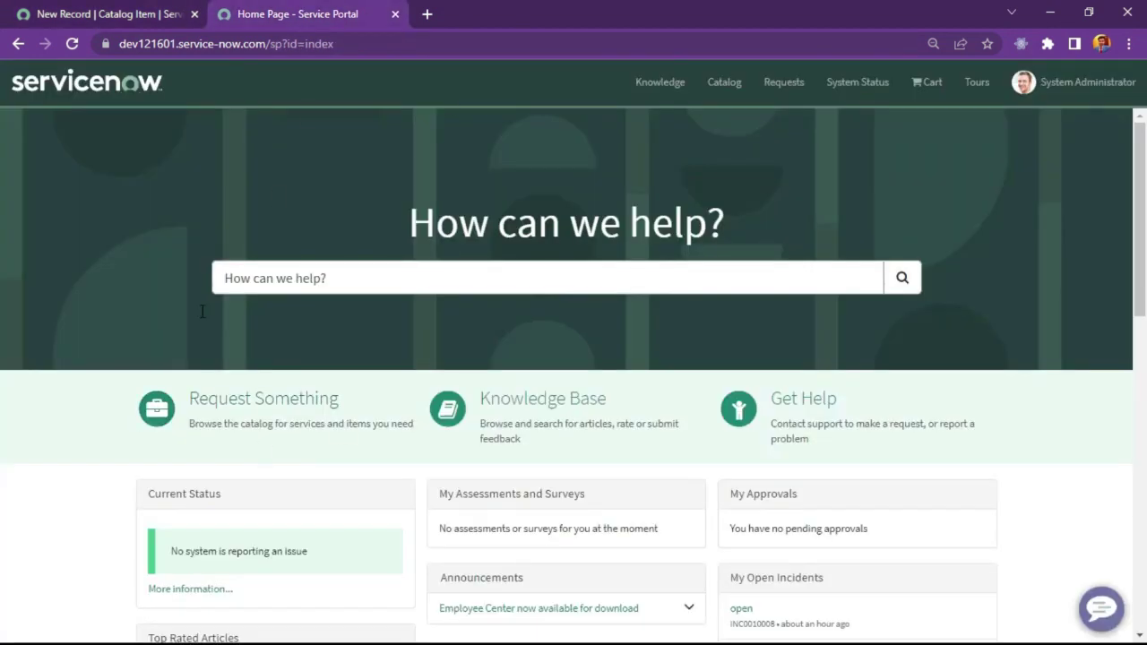
click(197, 7)
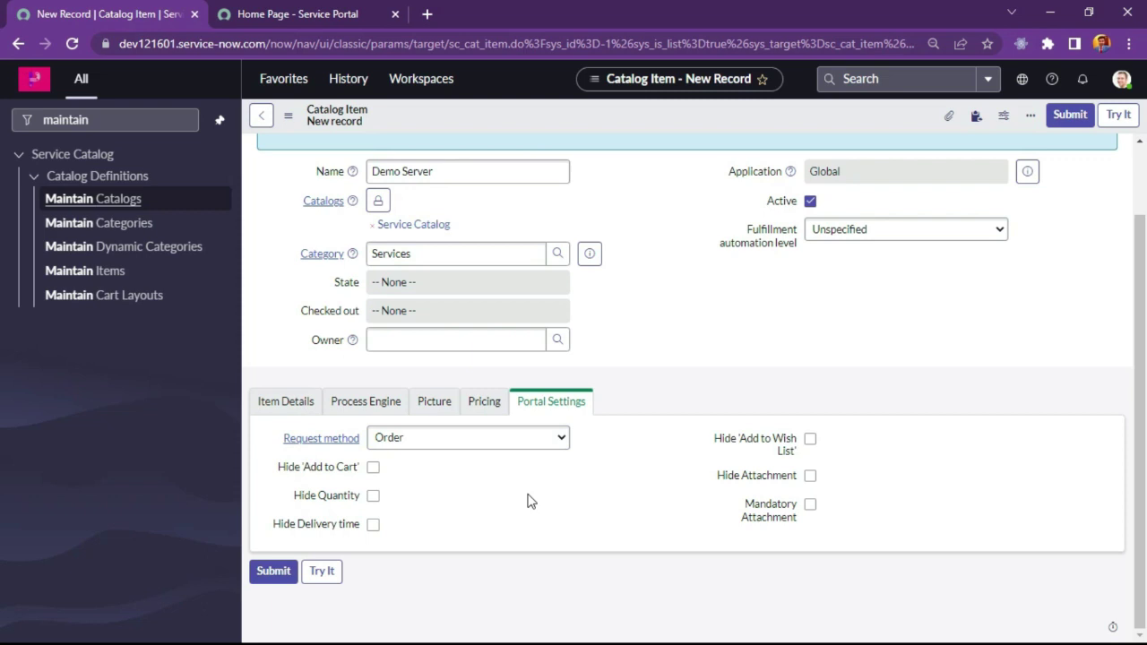
click(464, 439)
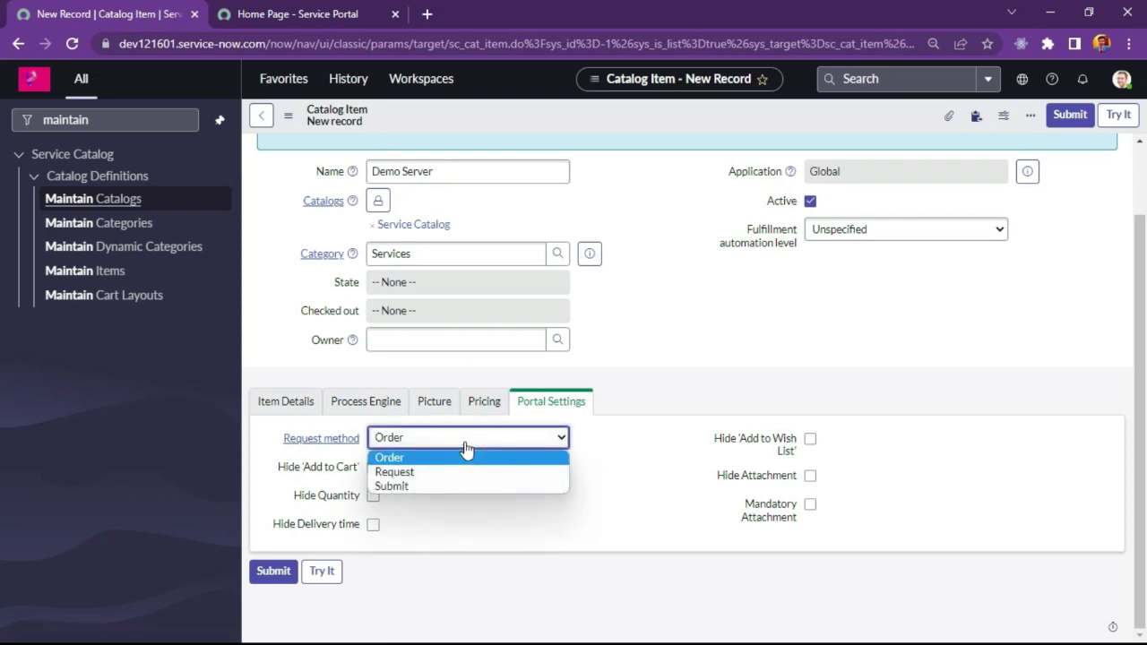
click(464, 441)
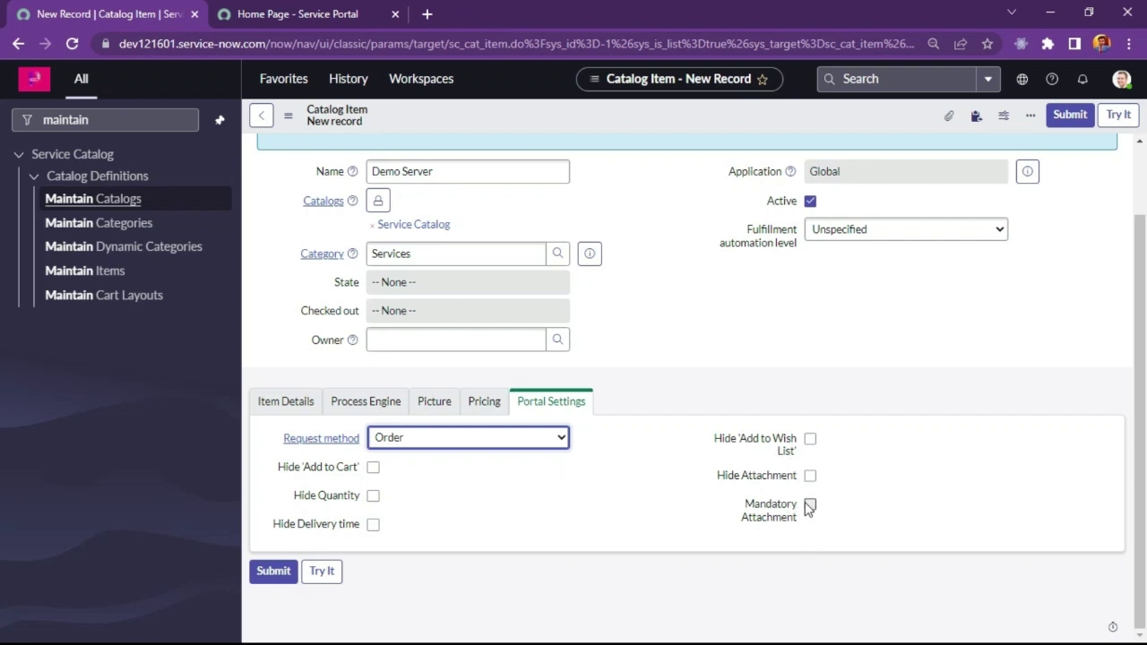
Step: Save the new Demo Server catalog item while keeping its record open
scroll(590, 507, up, 1)
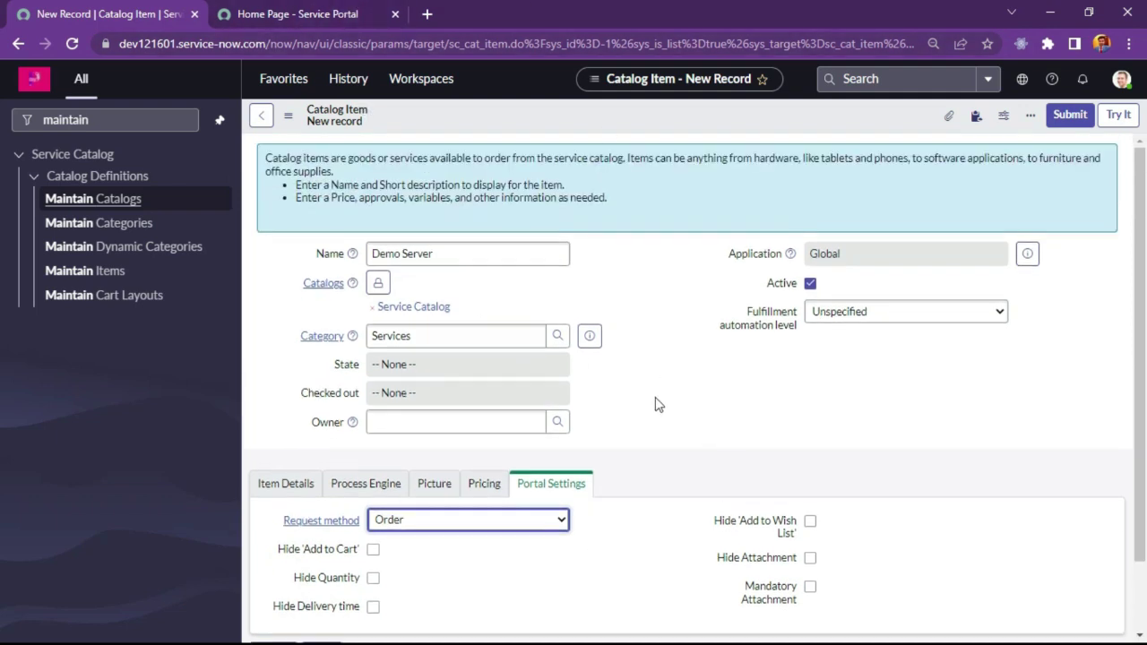
scroll(663, 471, down, 1)
scroll(620, 466, up, 1)
scroll(691, 478, down, 1)
scroll(645, 473, up, 1)
scroll(598, 470, down, 1)
scroll(835, 402, up, 1)
right_click(644, 125)
click(668, 132)
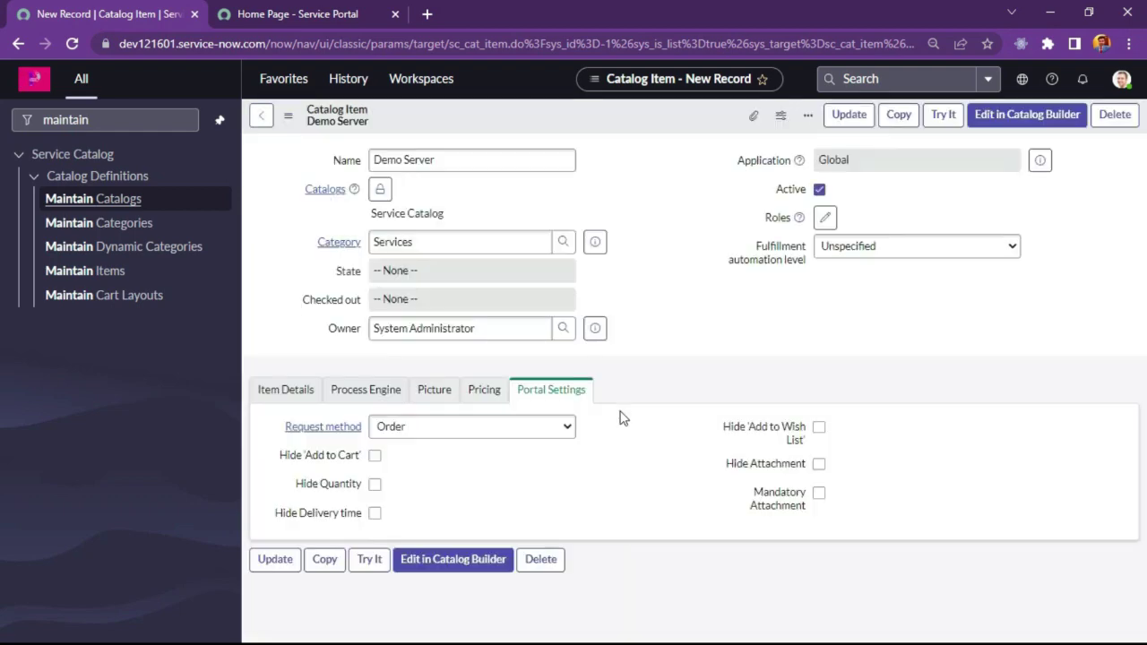
Step: Preview the Demo Server order page with Try It, check its descriptions, and return to the item's configuration
scroll(705, 377, down, 3)
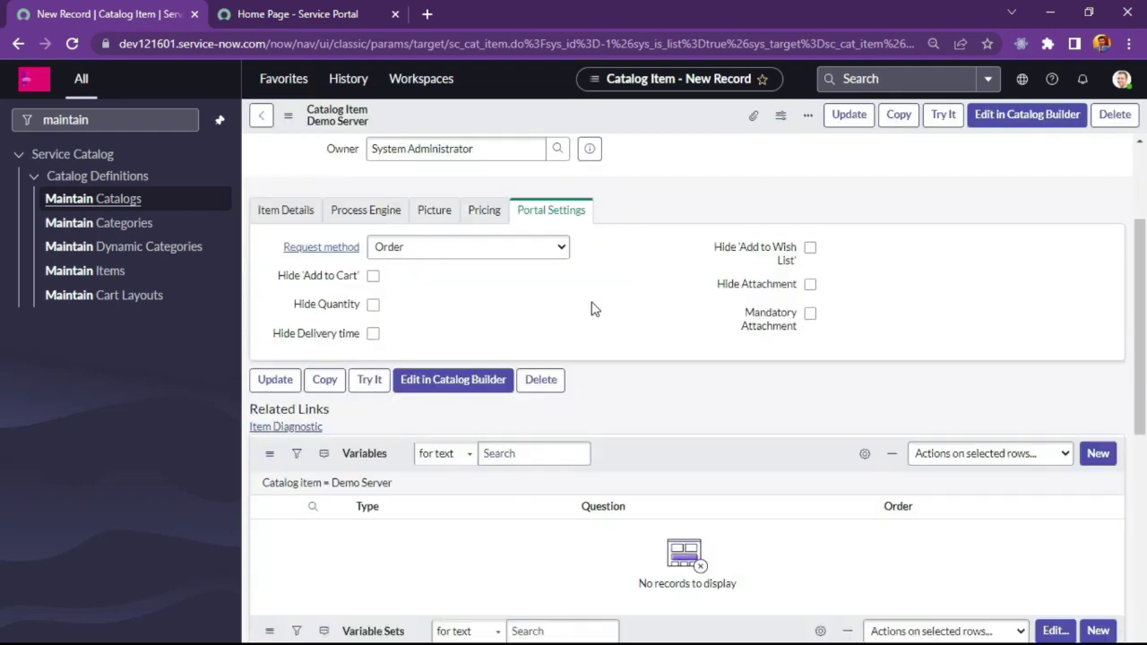
scroll(683, 343, up, 3)
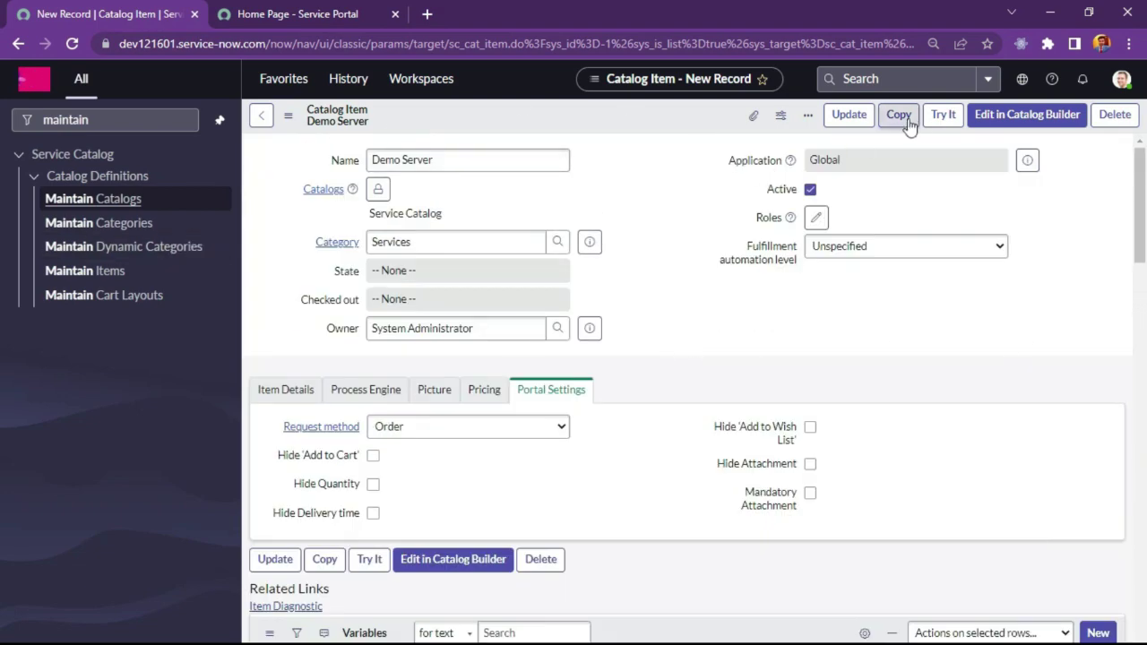
click(937, 116)
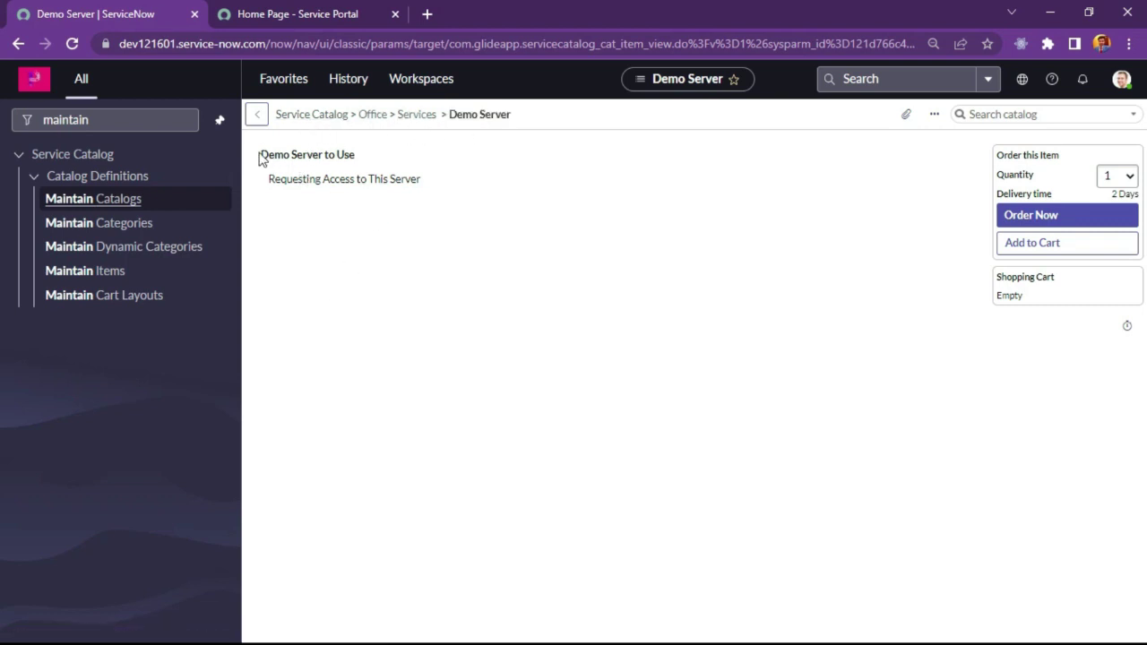
drag(260, 158, 373, 161)
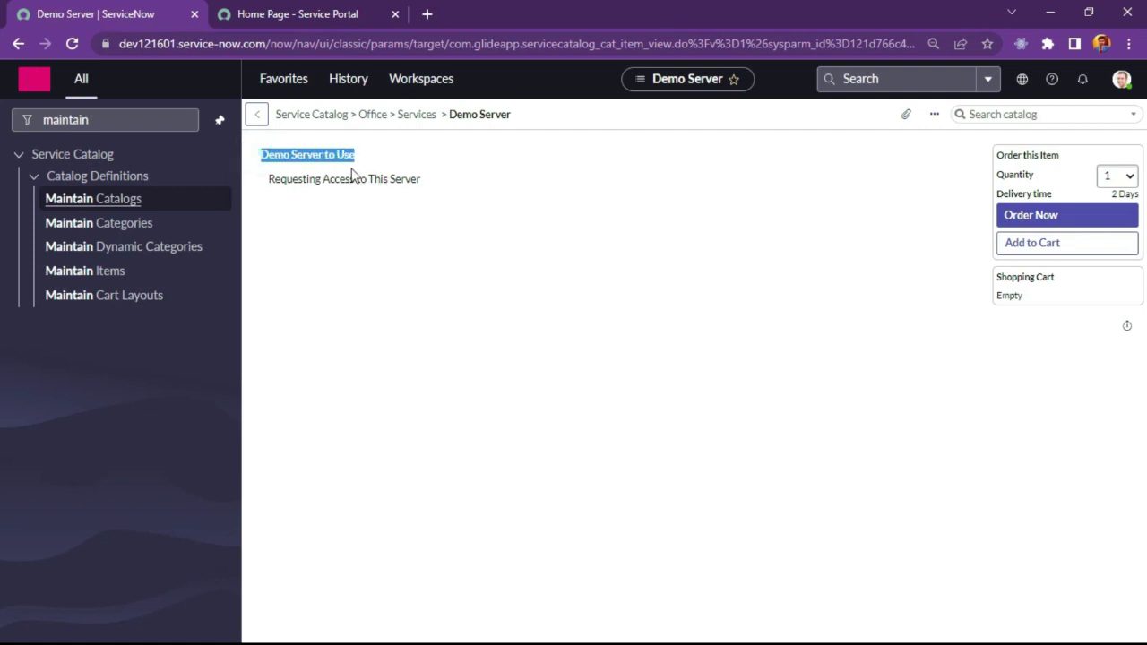
click(352, 175)
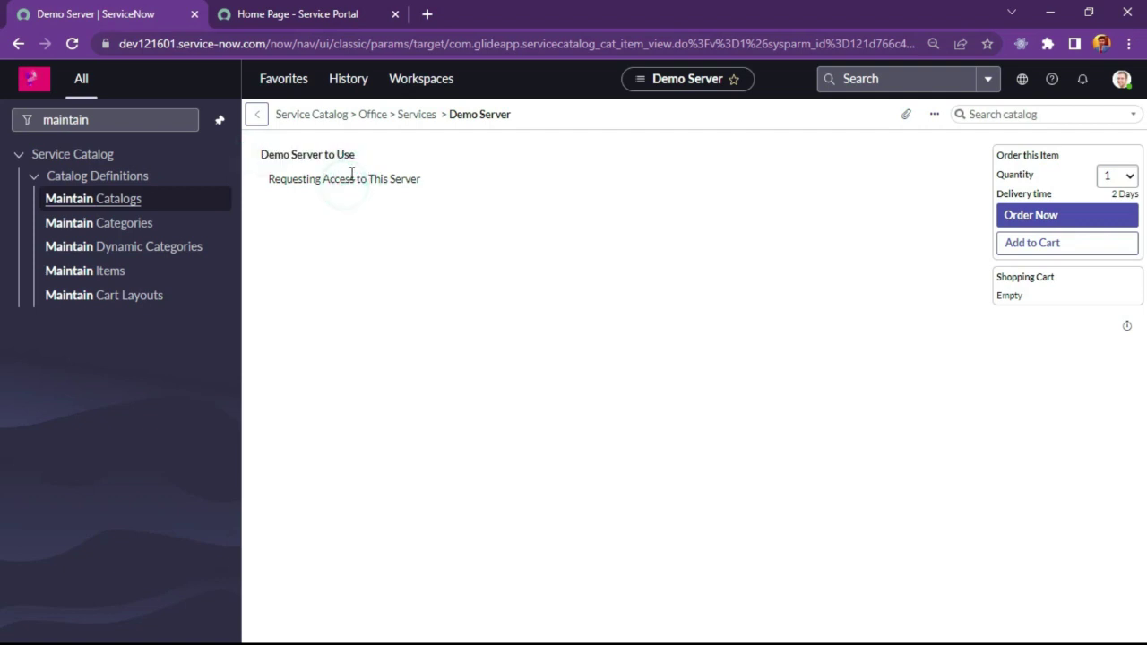
right_click(520, 106)
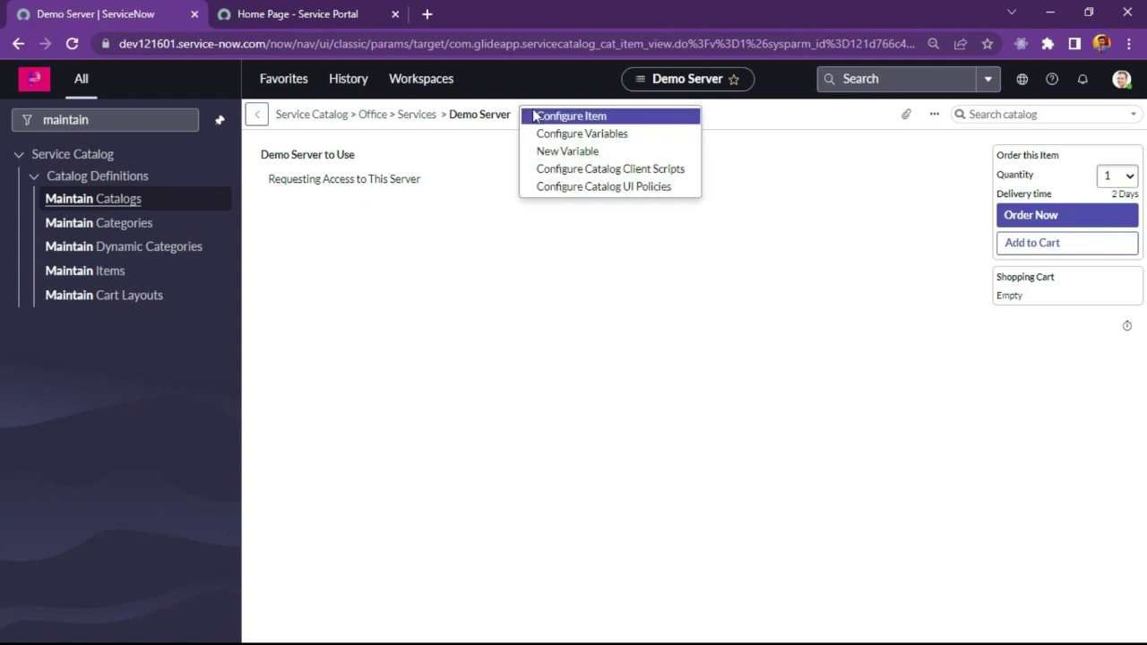
click(545, 116)
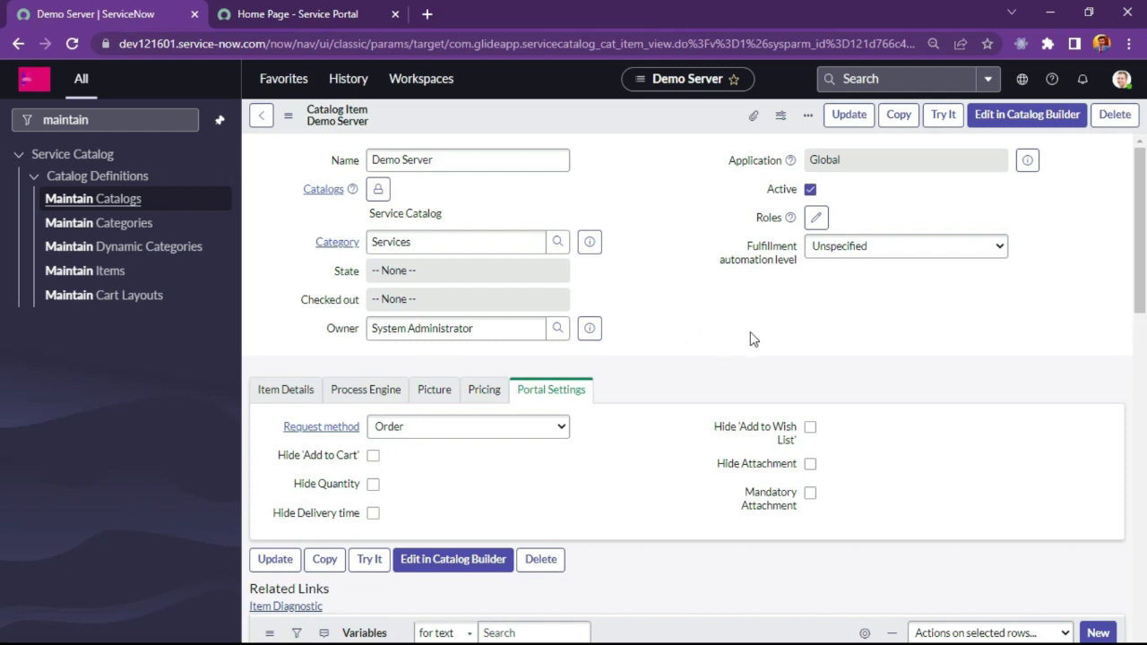
Step: Examine the item's Variables, Variable Sets and Catalog UI Policies related lists
scroll(648, 371, down, 2)
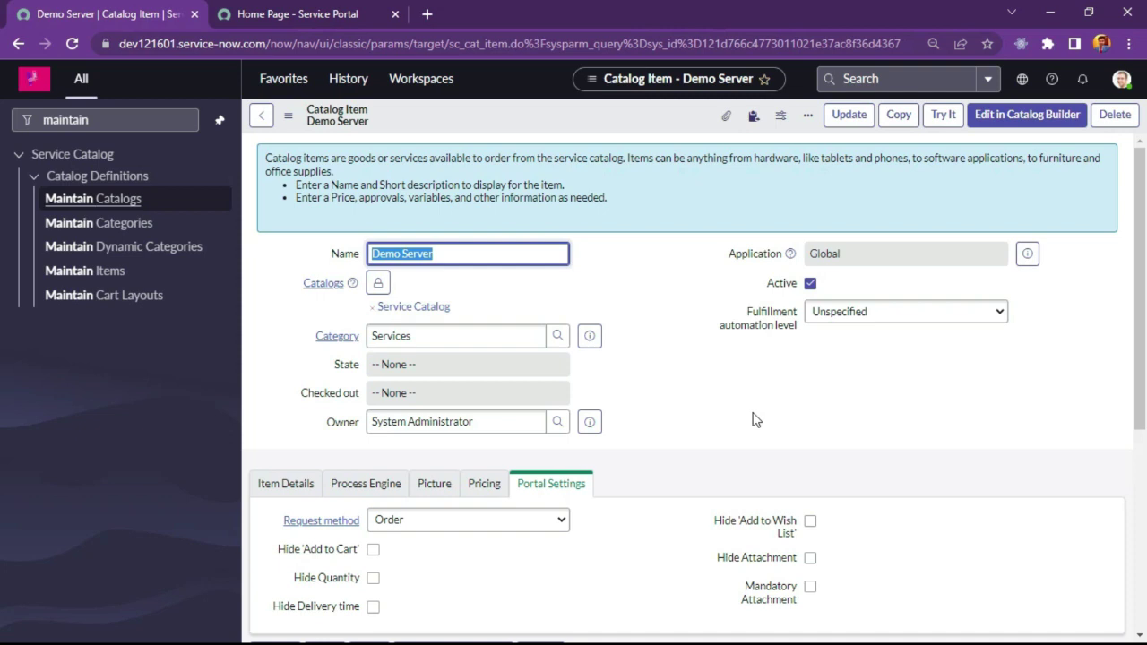
scroll(753, 420, down, 4)
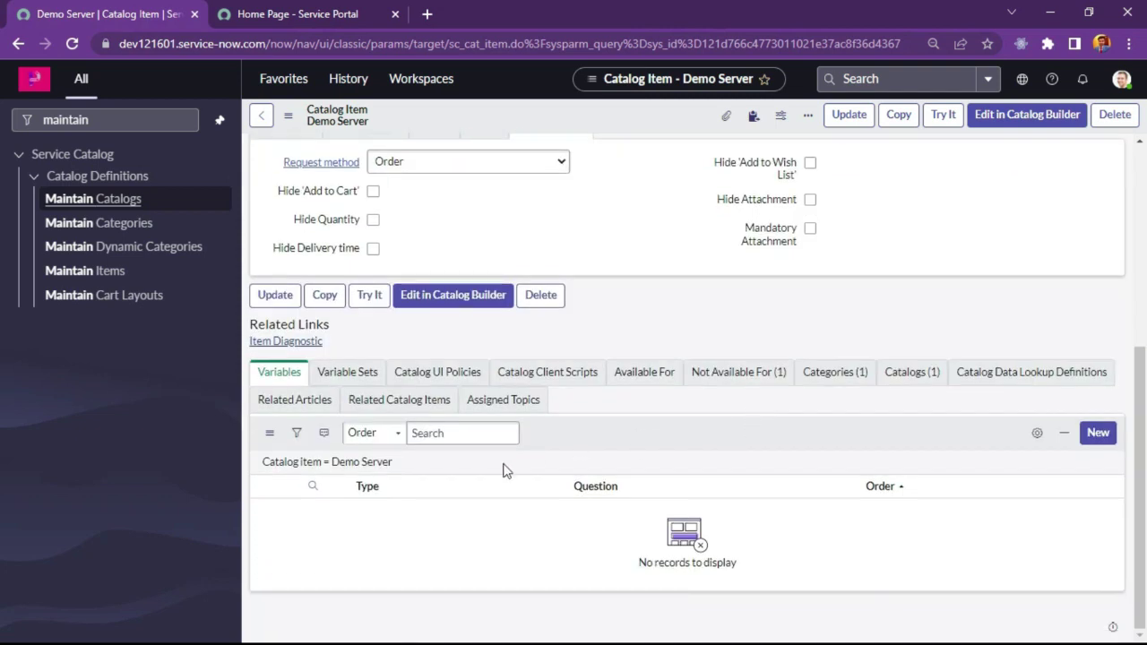
click(342, 378)
click(284, 377)
click(397, 377)
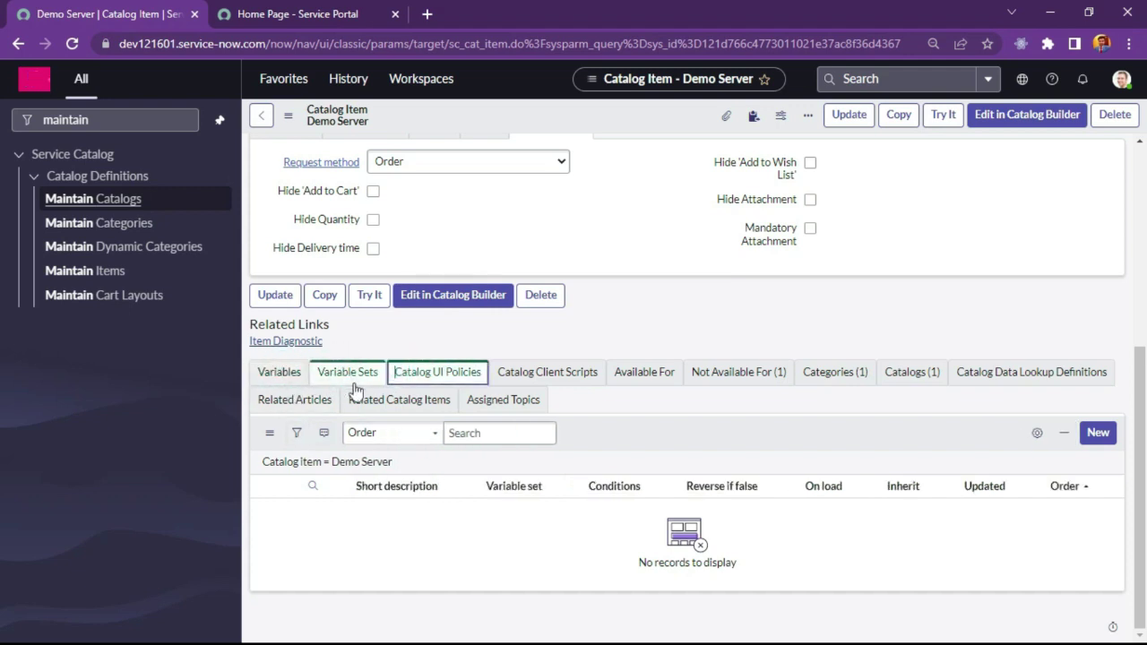
click(350, 375)
click(282, 374)
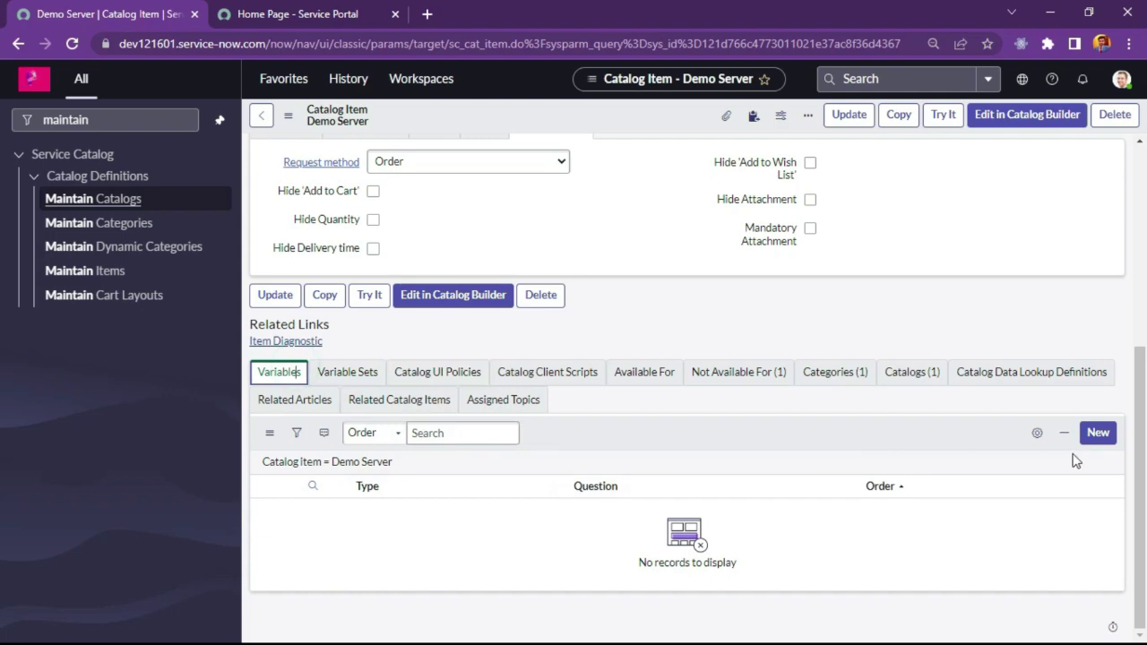
Step: Start a new variable for the Demo Server item with the type Single Line Text
scroll(585, 495, up, 4)
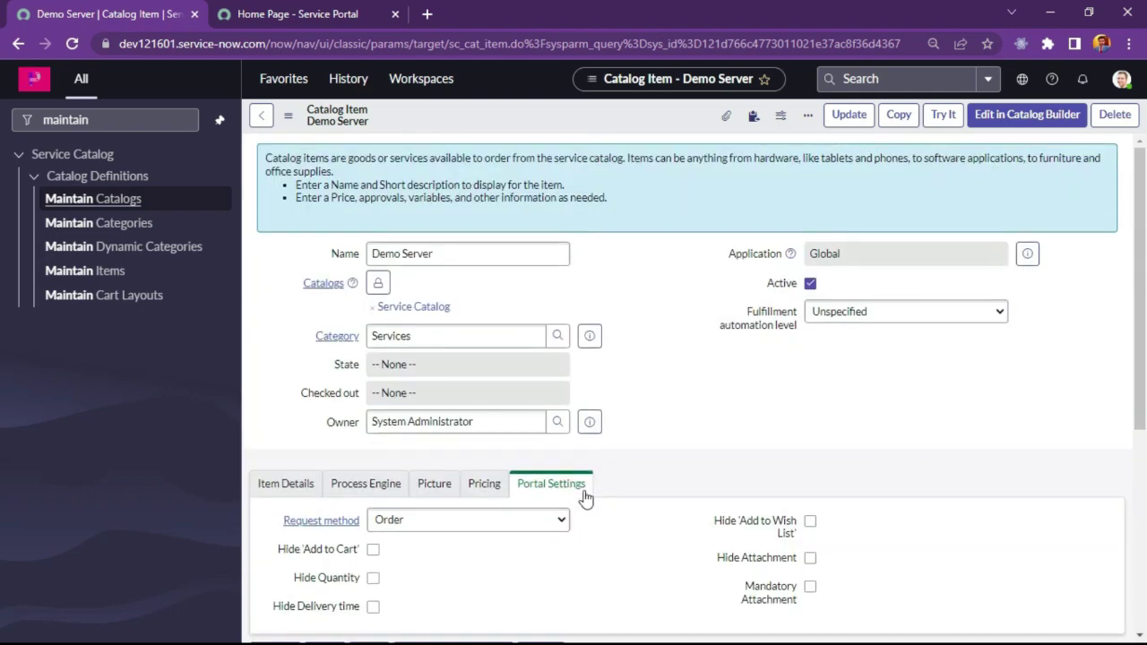
scroll(585, 496, down, 4)
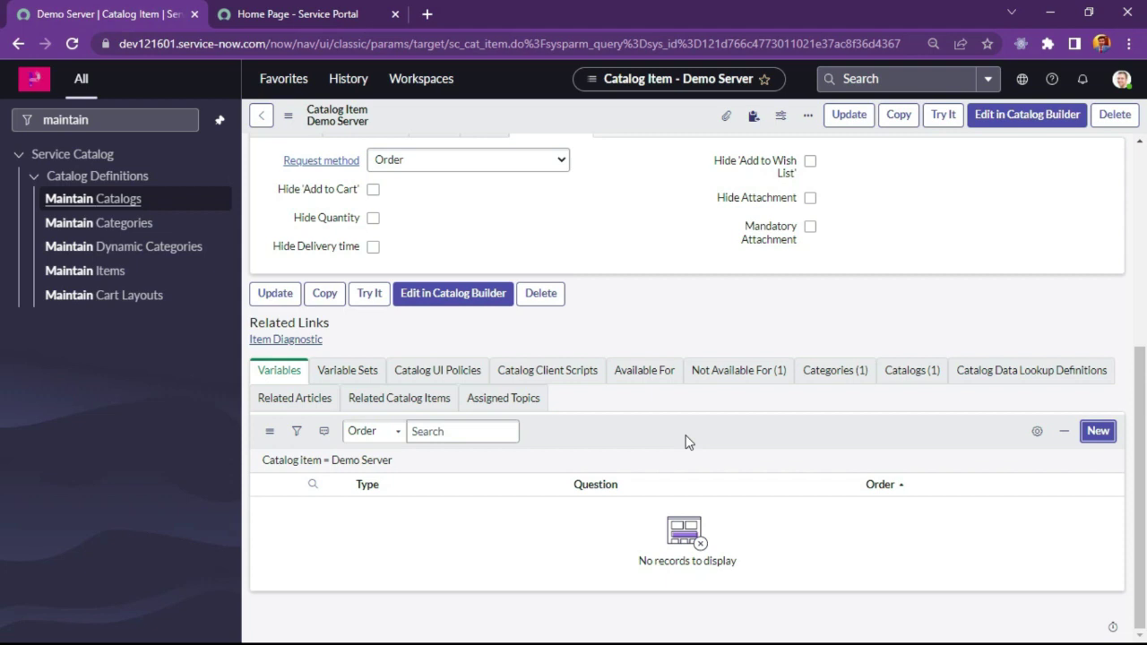
click(1097, 430)
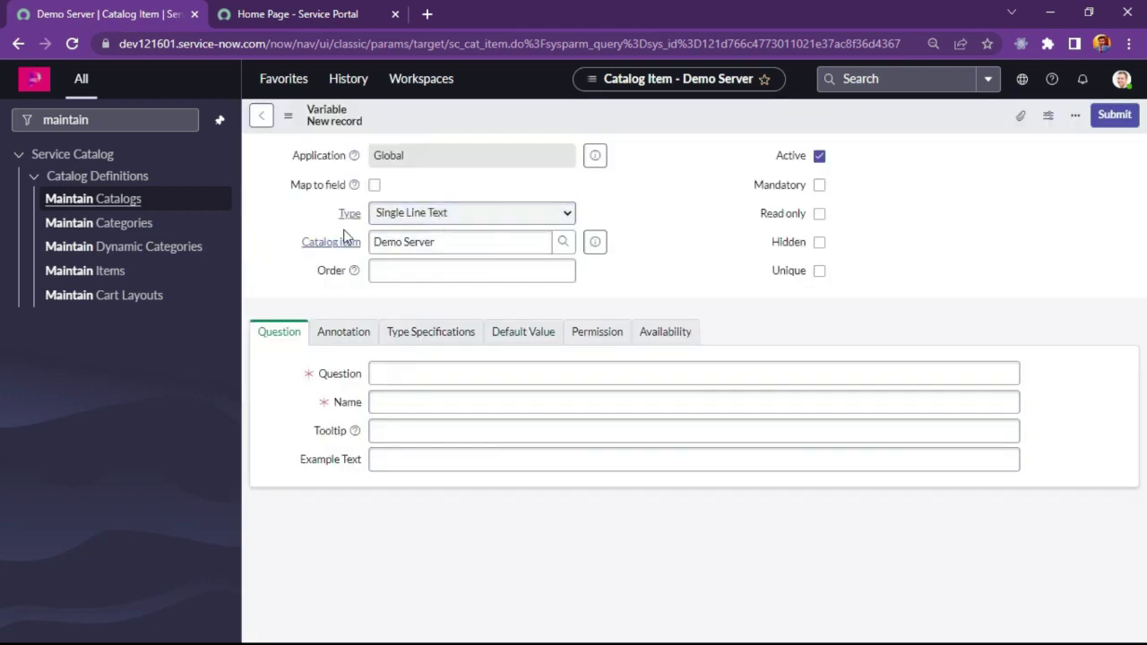
click(446, 219)
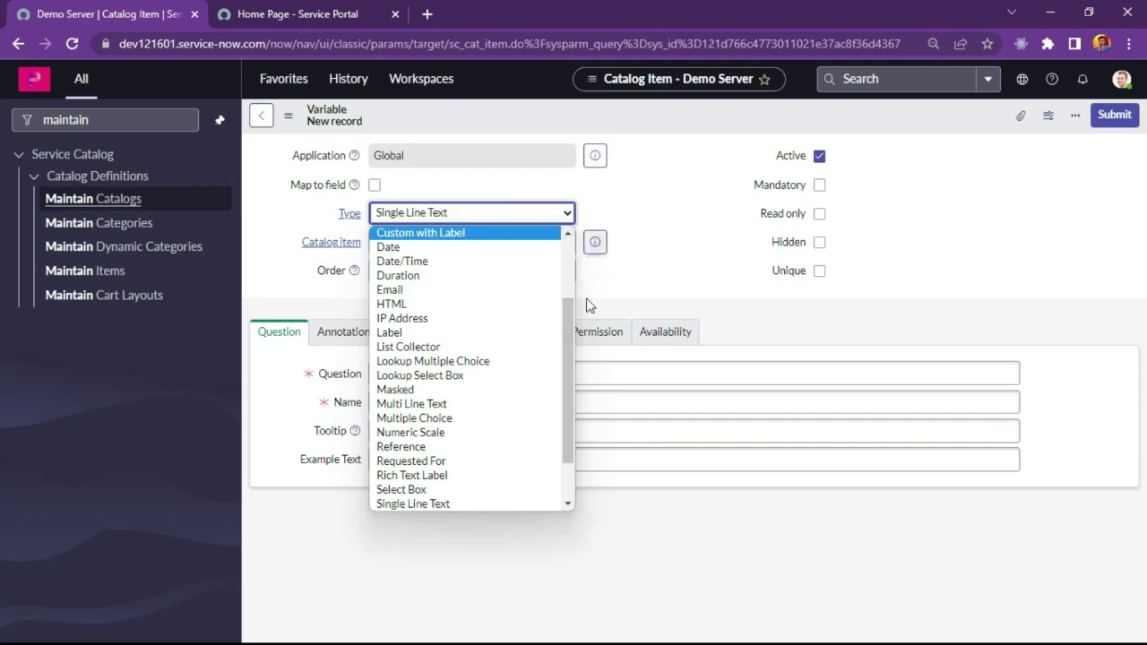
scroll(564, 403, down, 1)
drag(563, 403, 563, 428)
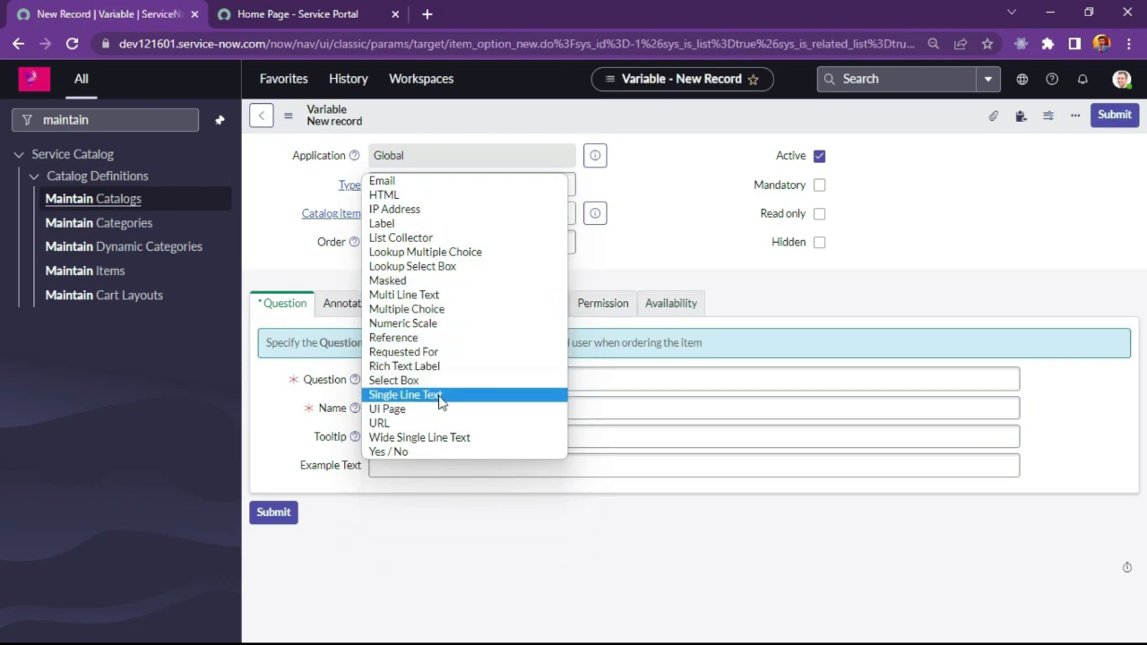
scroll(439, 325, up, 3)
scroll(439, 336, down, 3)
click(429, 394)
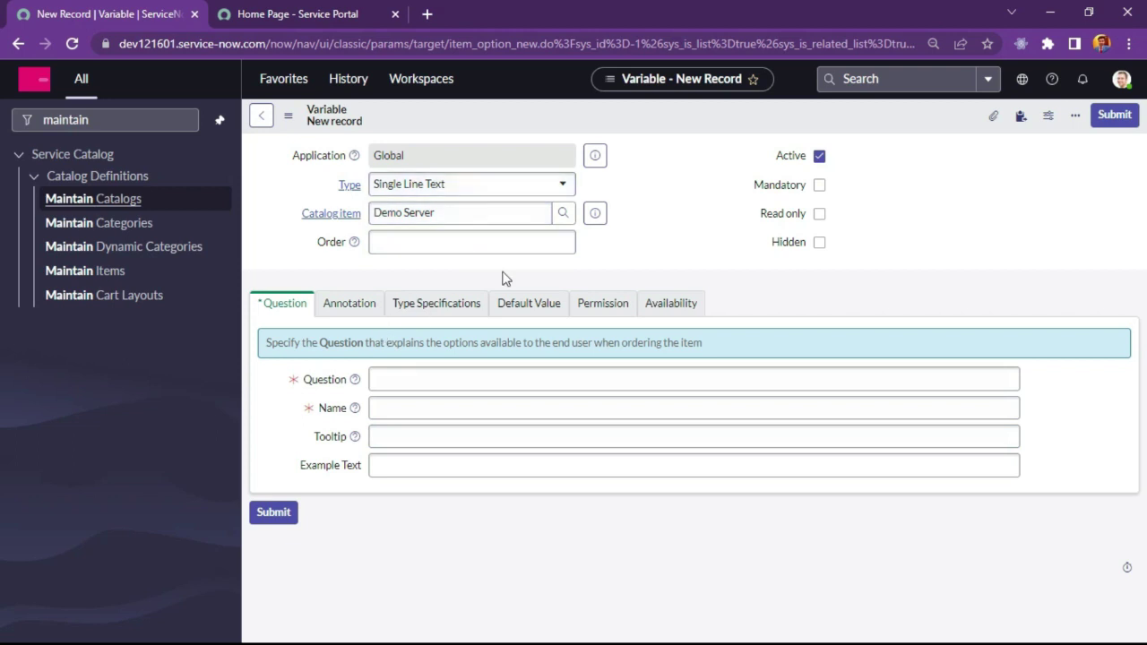
Step: Set the variable's order to 100 and make it mandatory
click(413, 242)
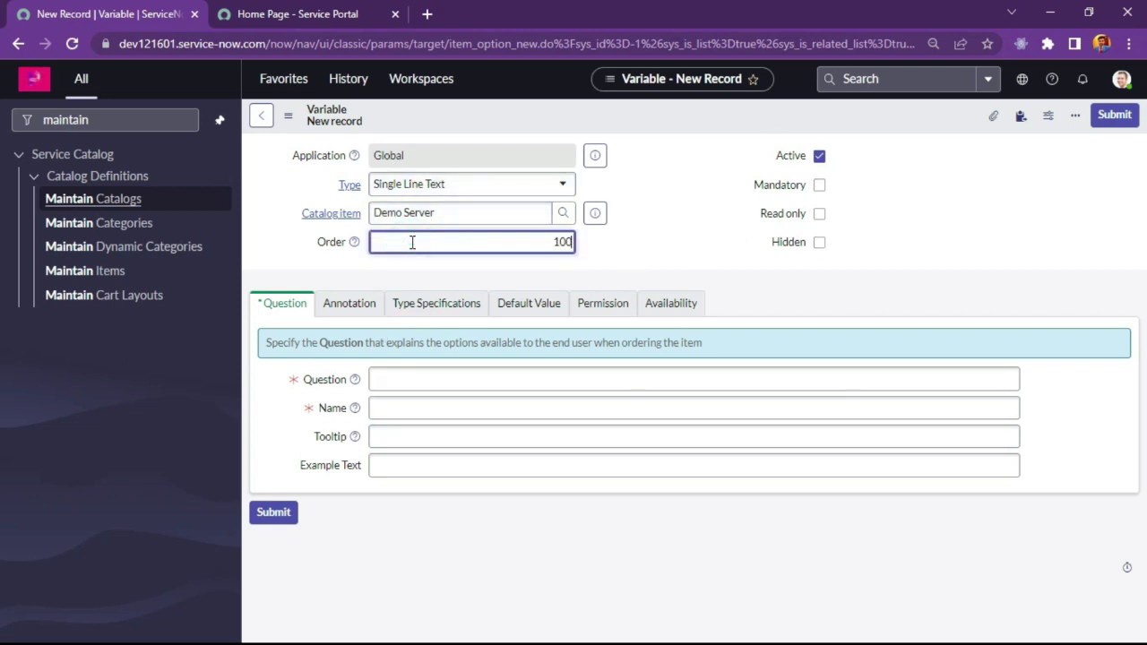
click(796, 185)
click(819, 185)
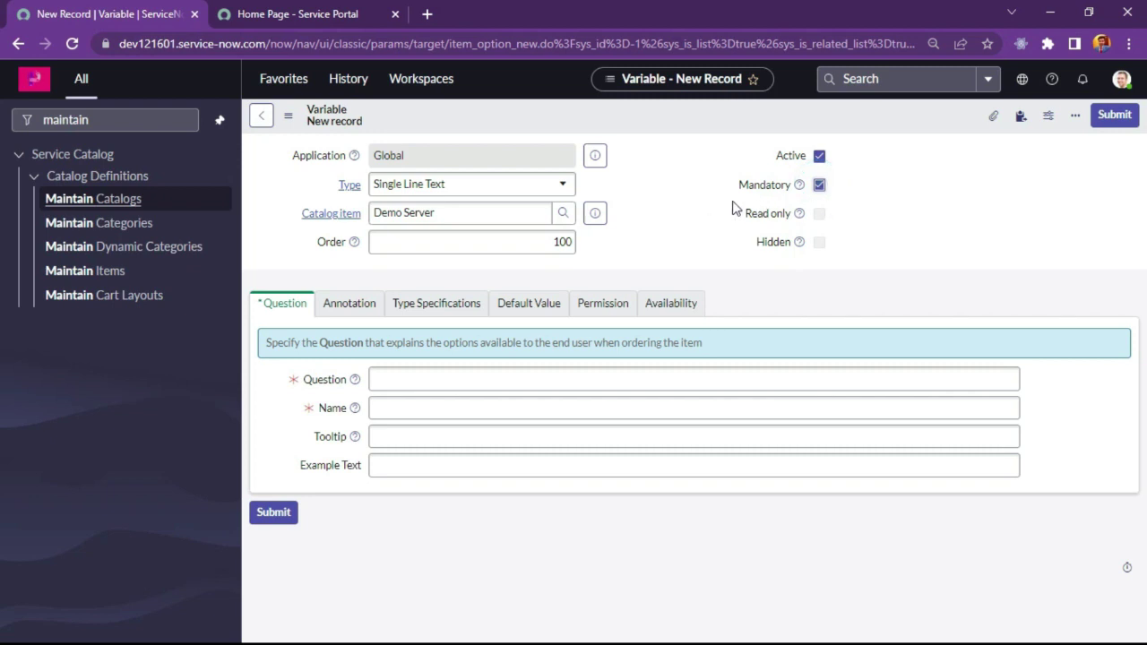
click(684, 224)
Step: Enter the variable's question "What is the name of server?" and fill its name as what_is_the_name_of_server
click(351, 307)
click(283, 306)
click(421, 379)
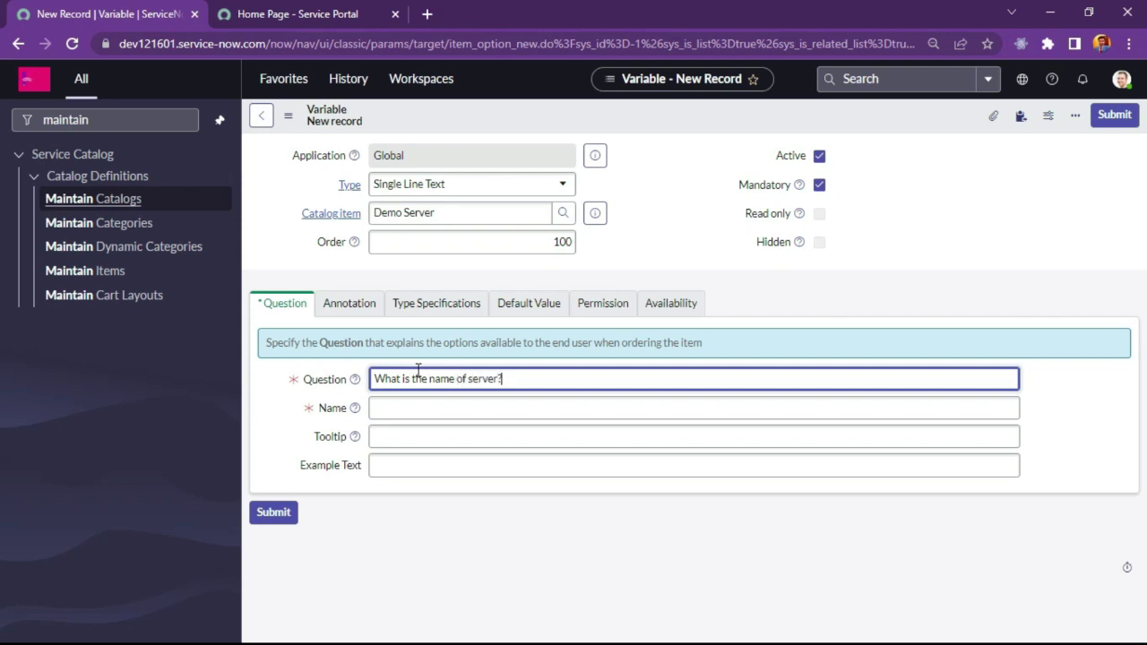
click(530, 406)
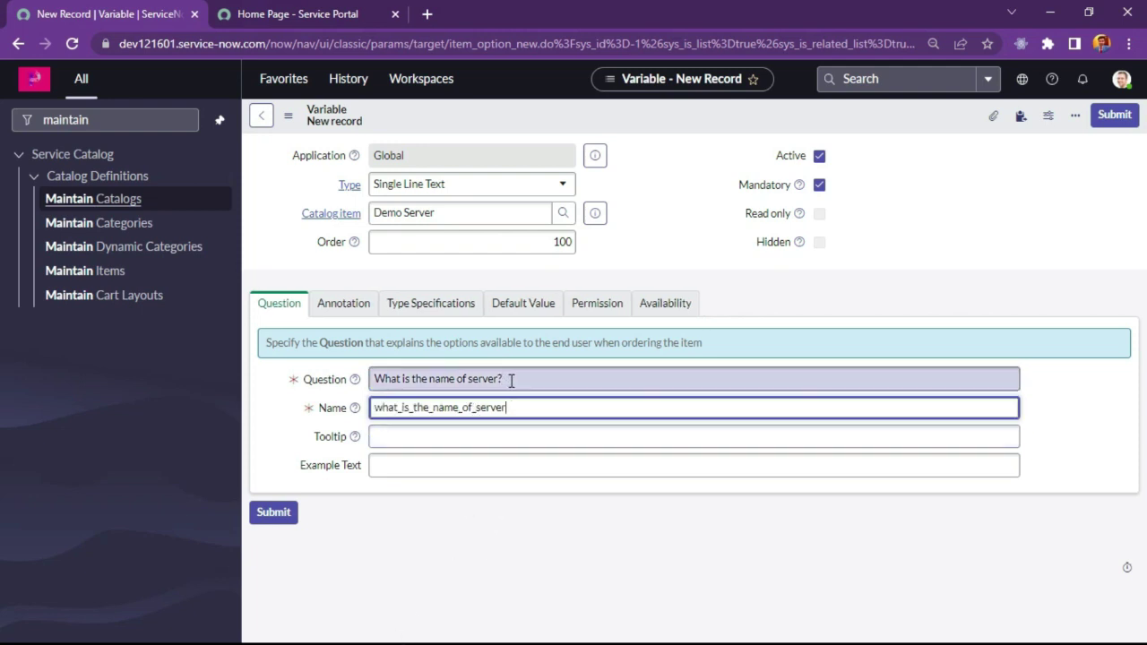
drag(509, 379, 371, 380)
click(529, 406)
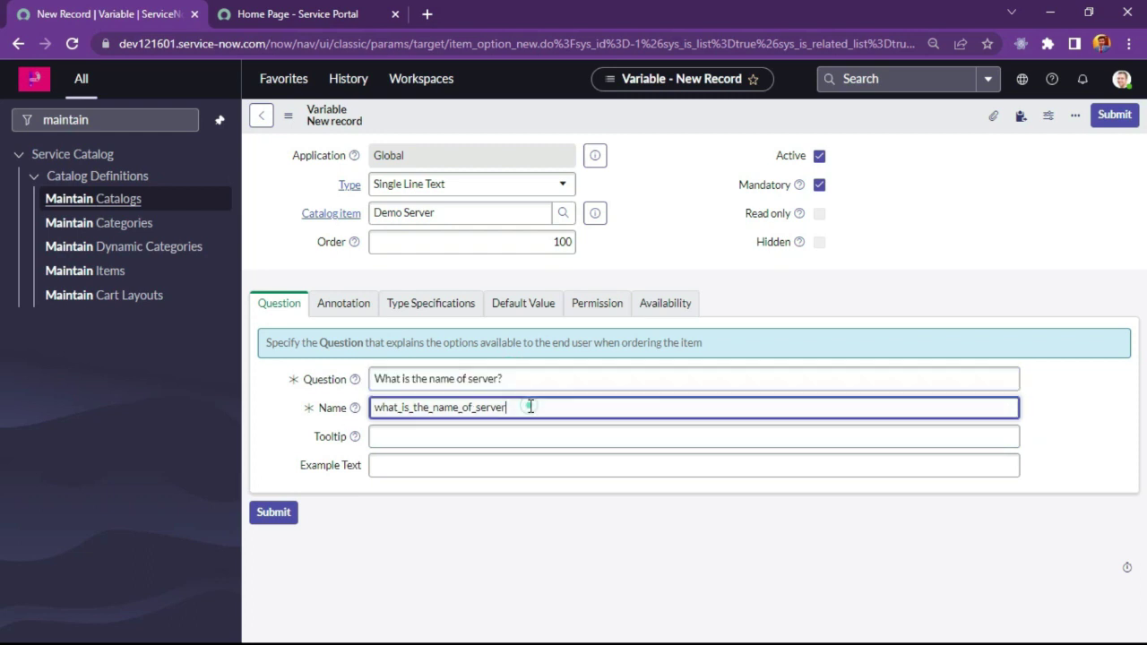
drag(529, 406, 362, 415)
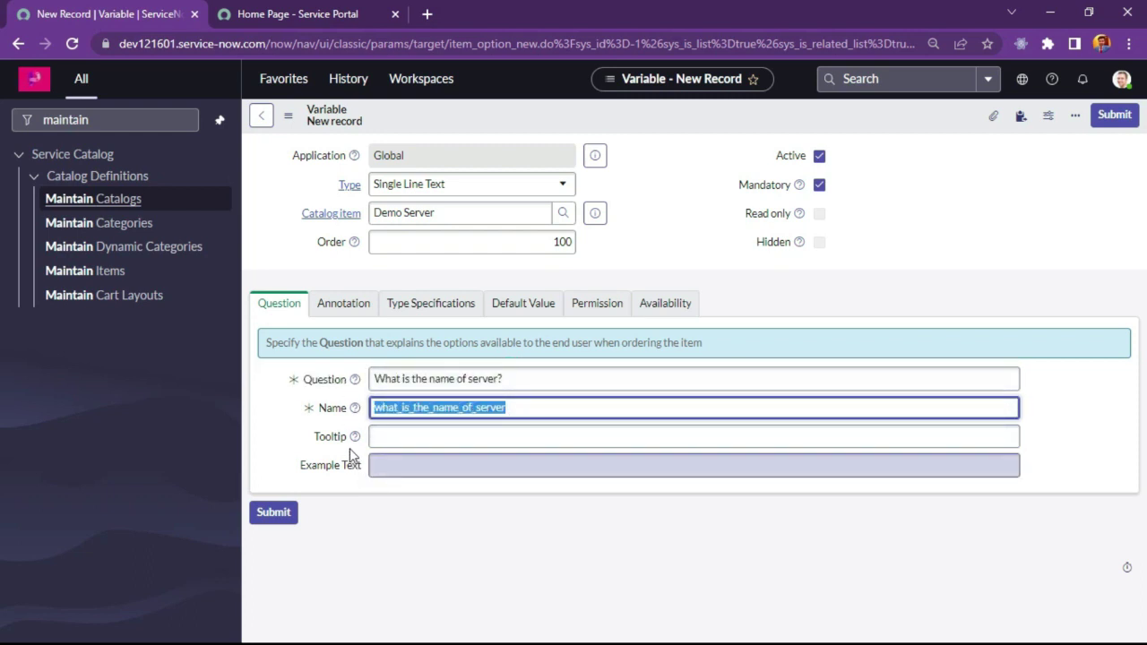
Step: Review the new variable's Tooltip, Example Text and annotation settings, briefly toggling the Show help option
click(409, 436)
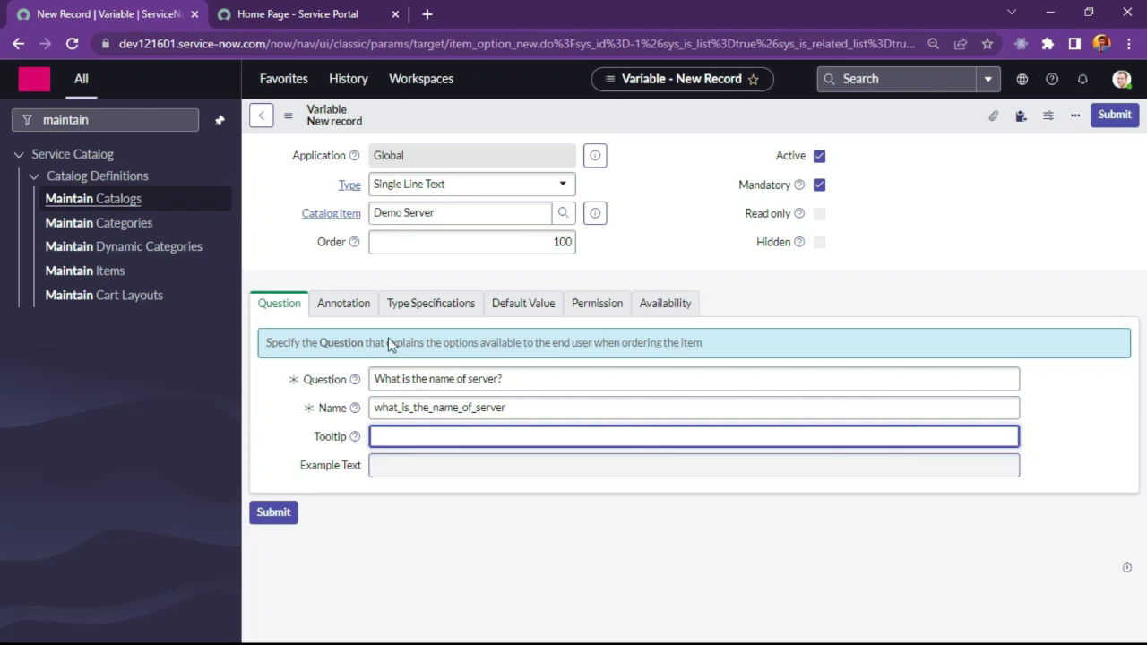
click(455, 433)
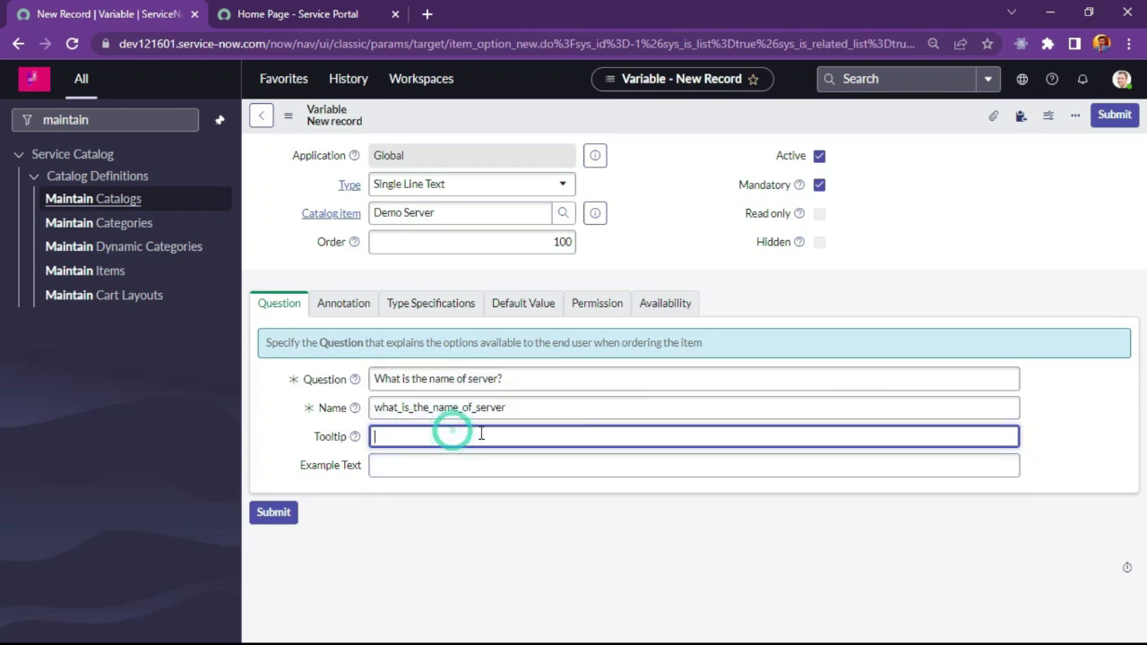
click(454, 518)
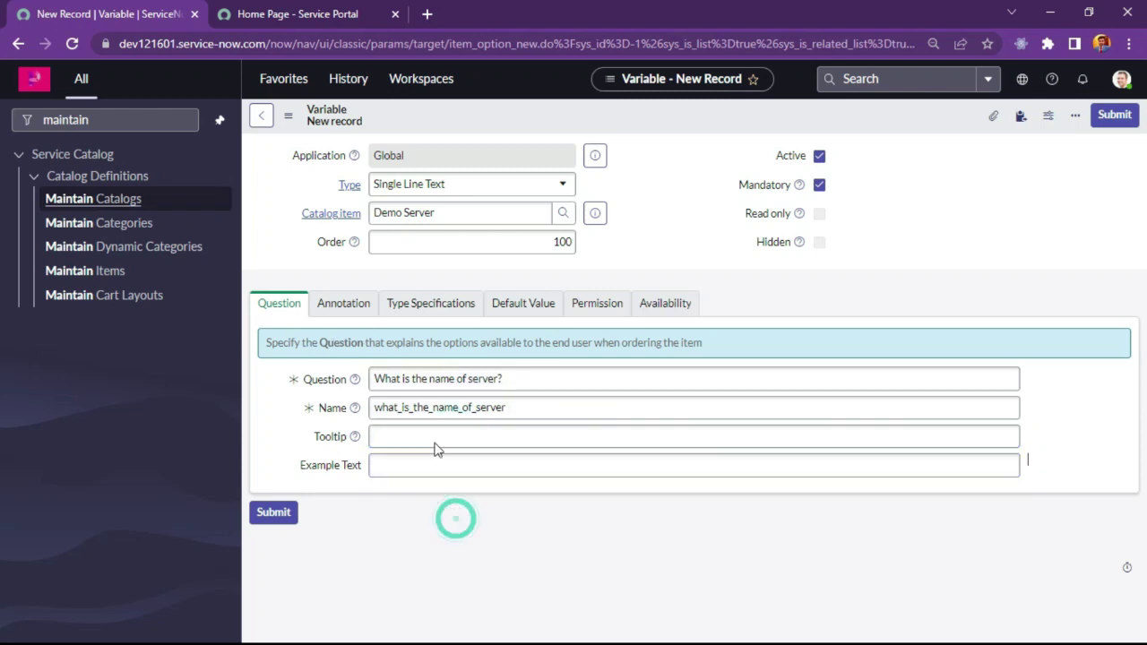
click(365, 309)
scroll(332, 538, down, 3)
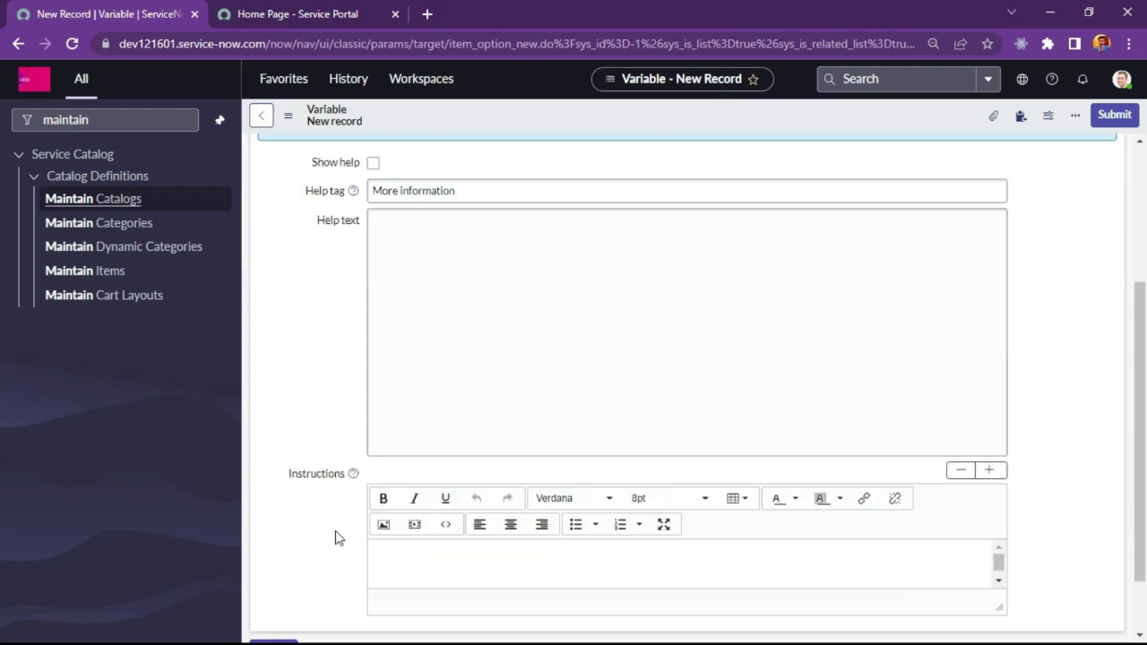
scroll(300, 547, up, 3)
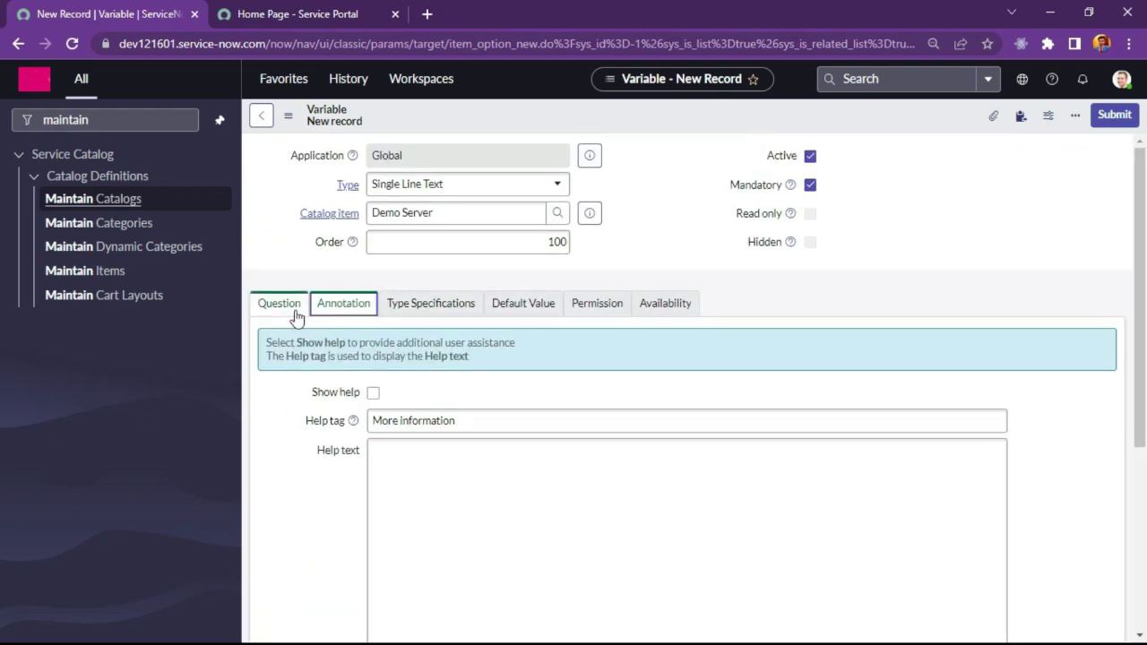
click(373, 393)
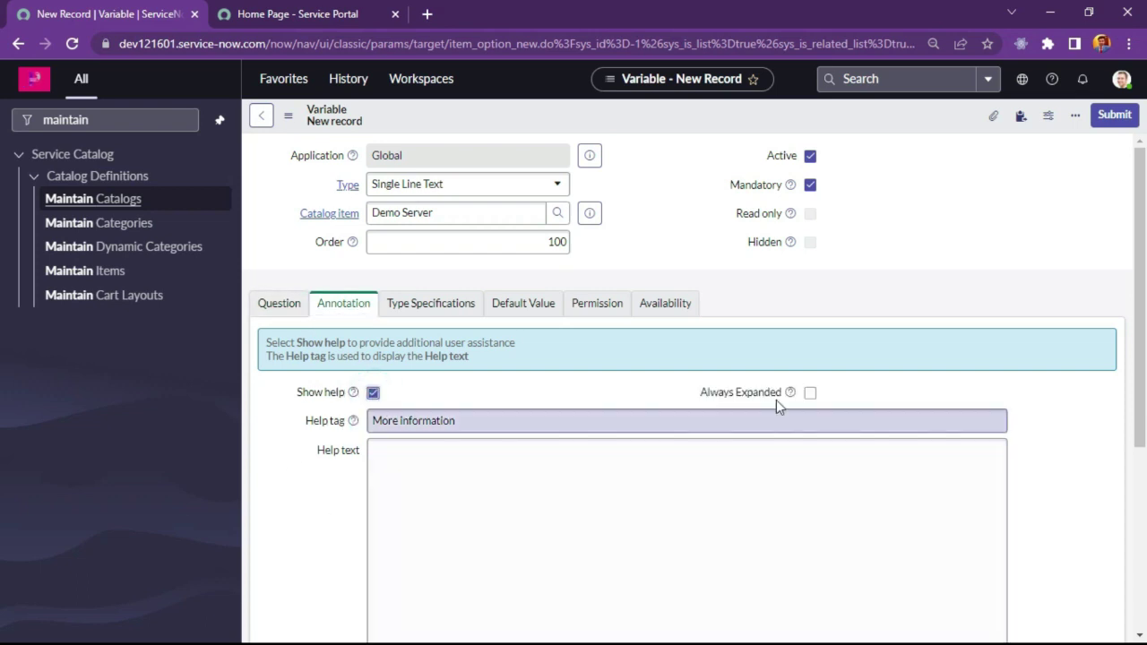
click(373, 392)
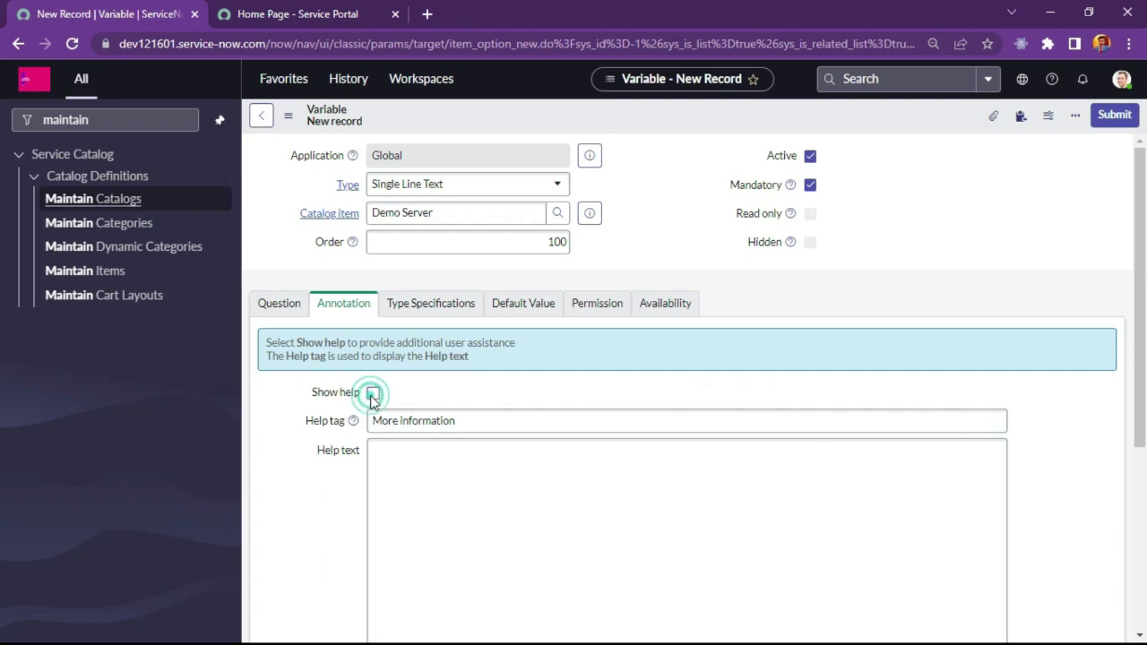
Step: Examine the variable's type specifications, default value, permission and availability settings
click(425, 305)
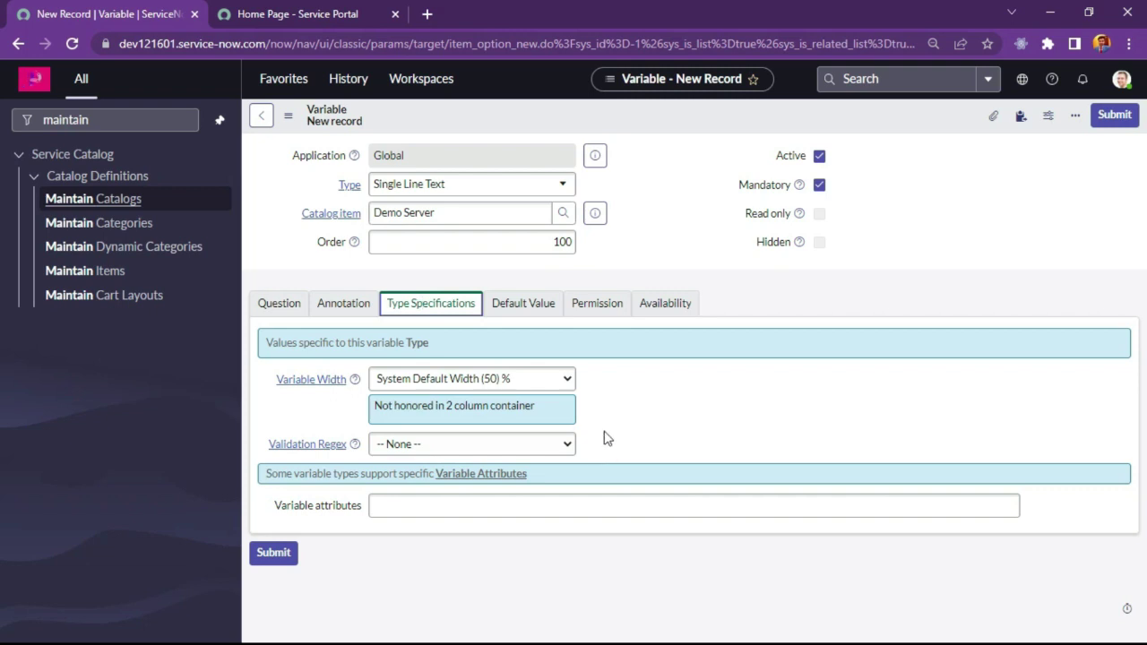
click(507, 306)
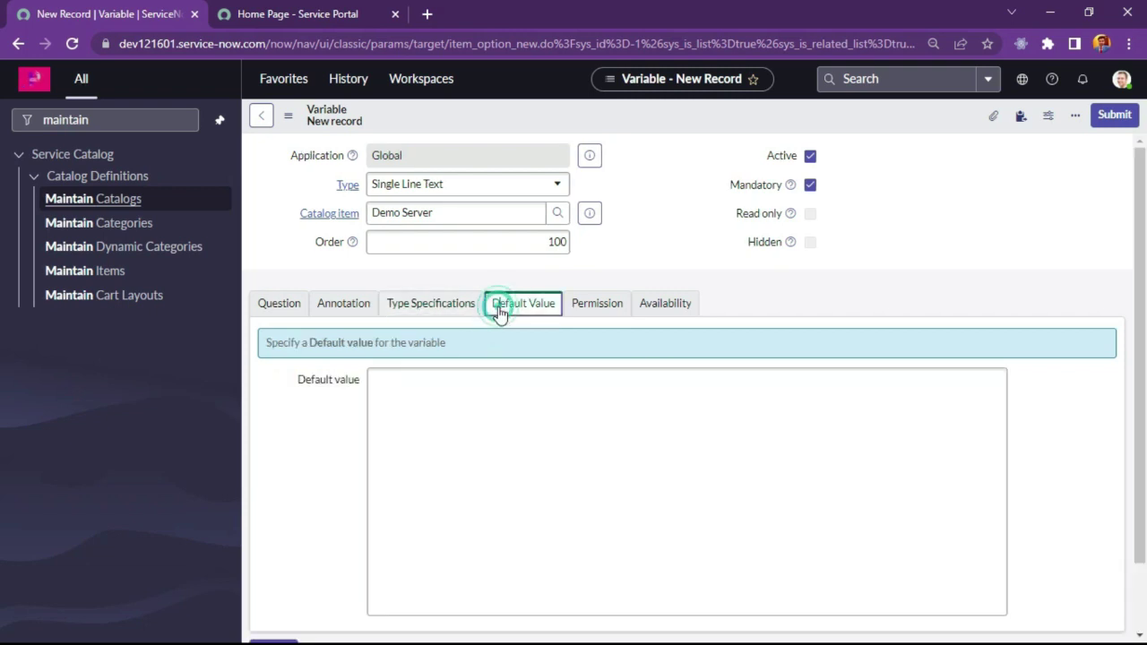
click(412, 405)
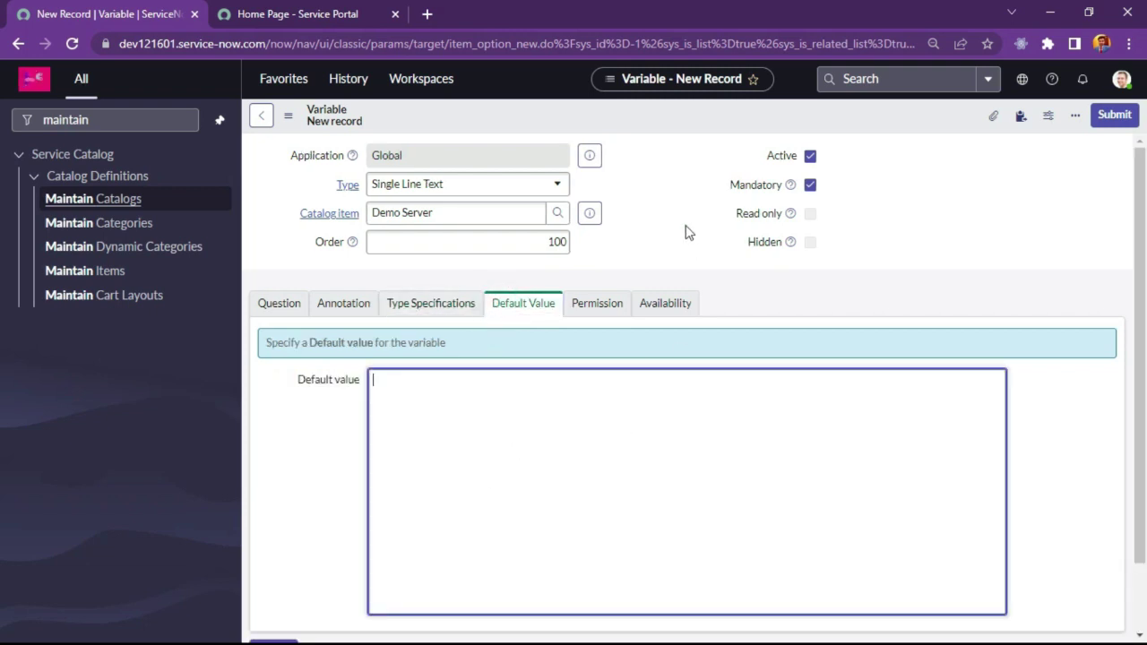
click(596, 318)
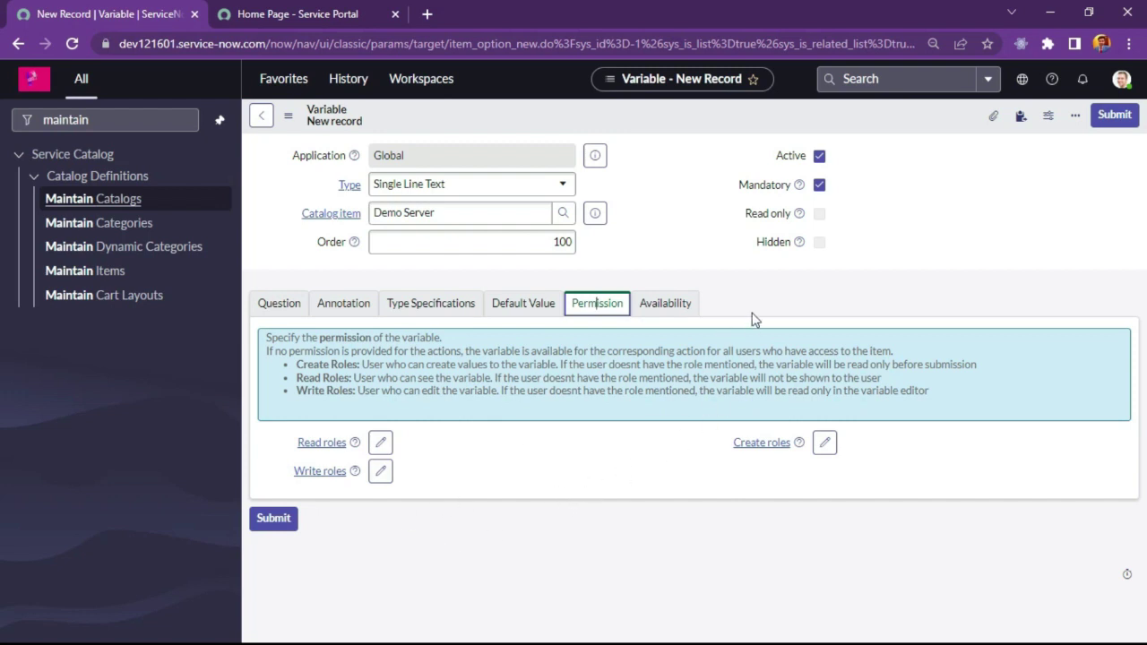
click(663, 303)
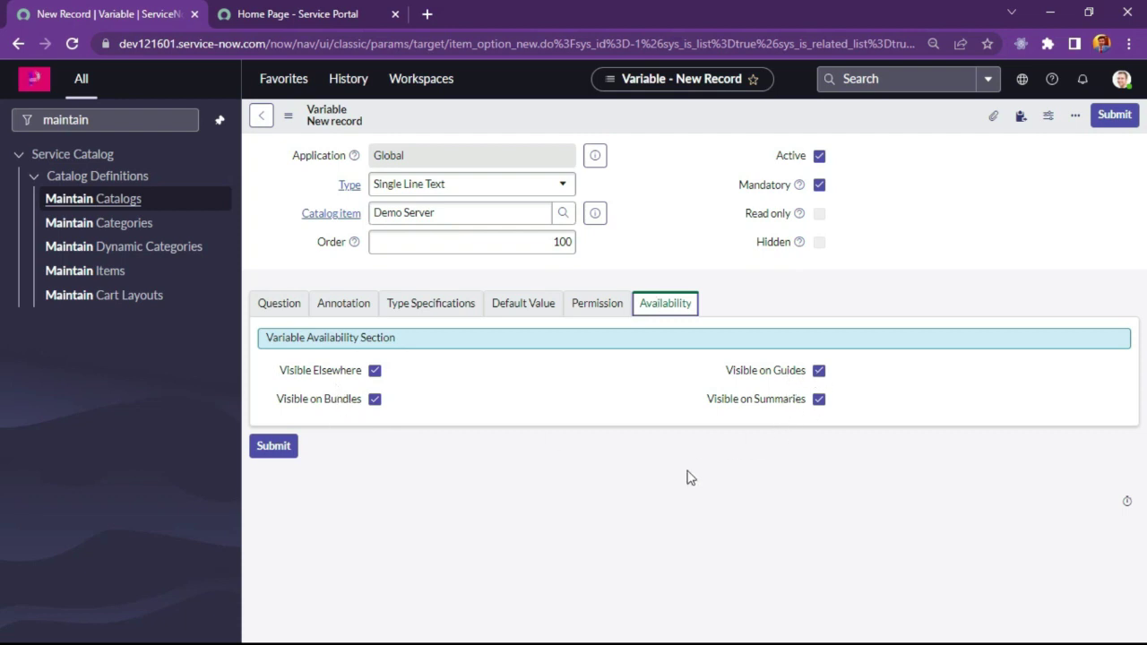
click(583, 381)
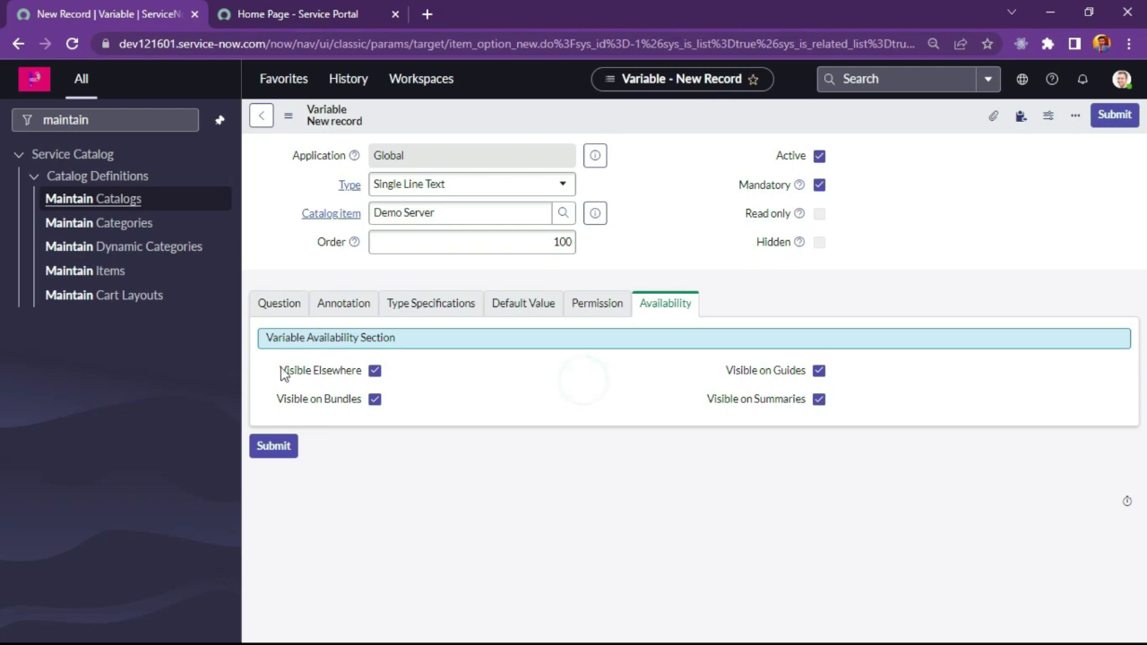
Step: Submit the server name variable and open the Demo Server item's order form to try it
click(280, 301)
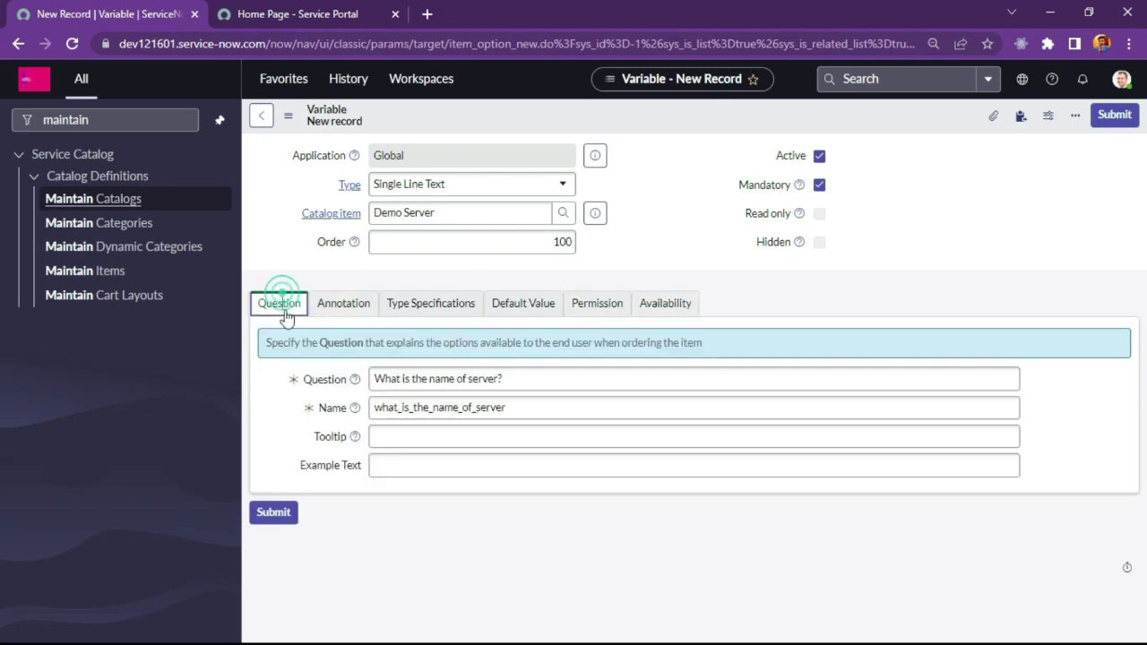
click(1114, 115)
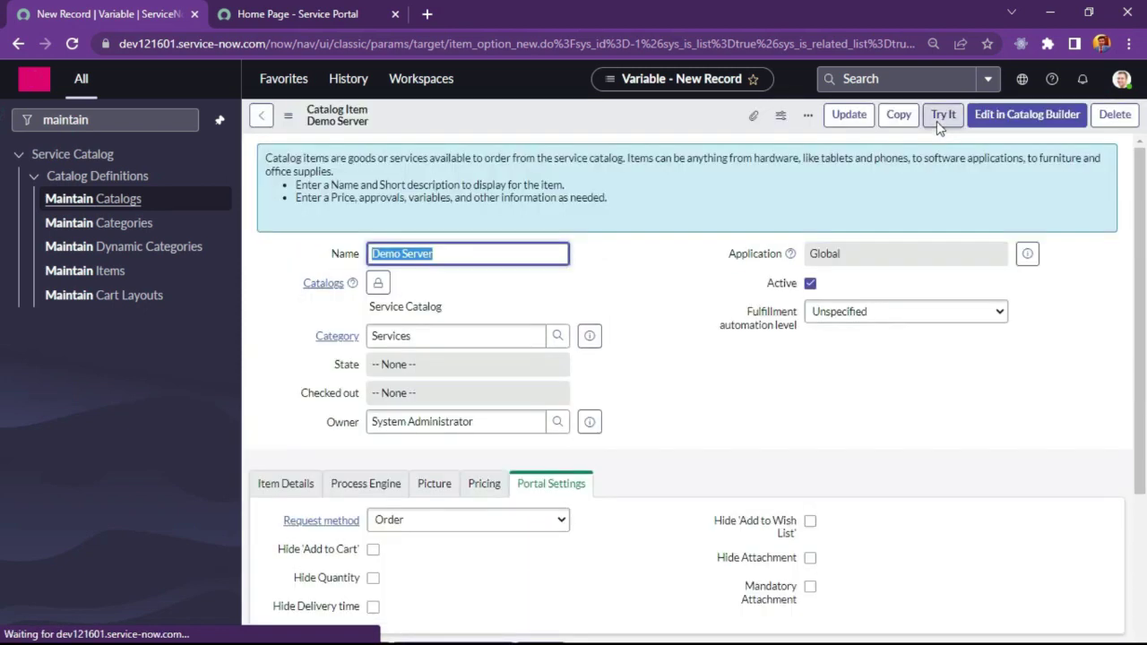
click(939, 119)
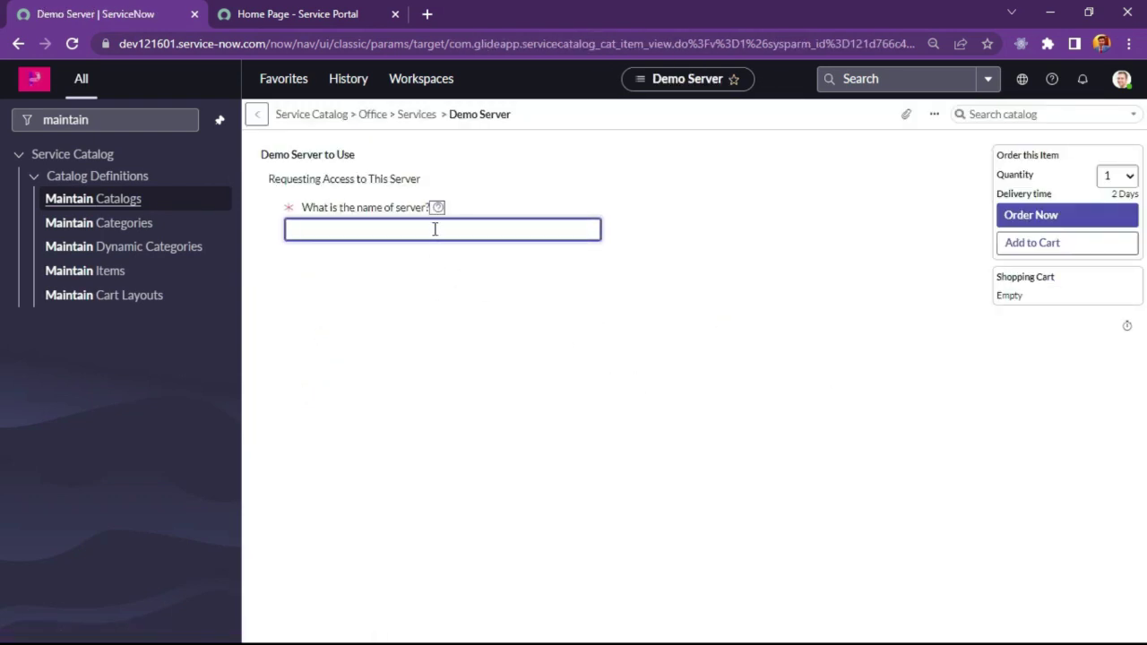
click(433, 227)
text(ewgydcxswagbek sgb)
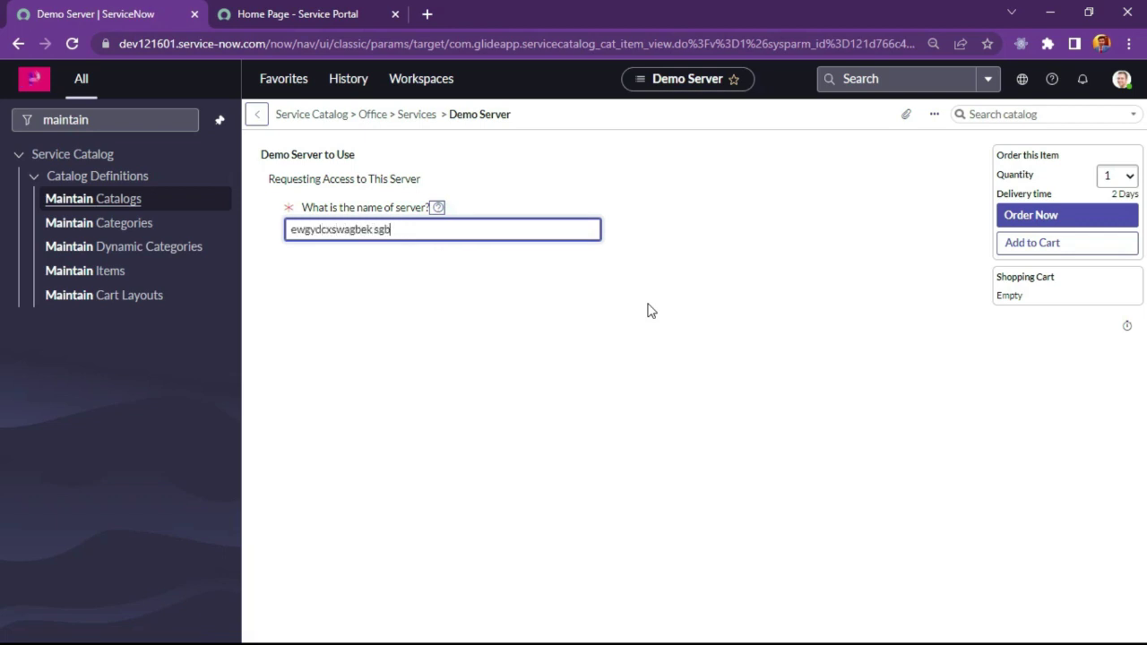
key(BackSpace)
key(BackSpace)
key(BackSpace)
key(BackSpace)
key(BackSpace)
key(BackSpace)
key(BackSpace)
key(BackSpace)
key(BackSpace)
key(BackSpace)
key(BackSpace)
key(BackSpace)
key(BackSpace)
key(BackSpace)
key(BackSpace)
key(BackSpace)
key(BackSpace)
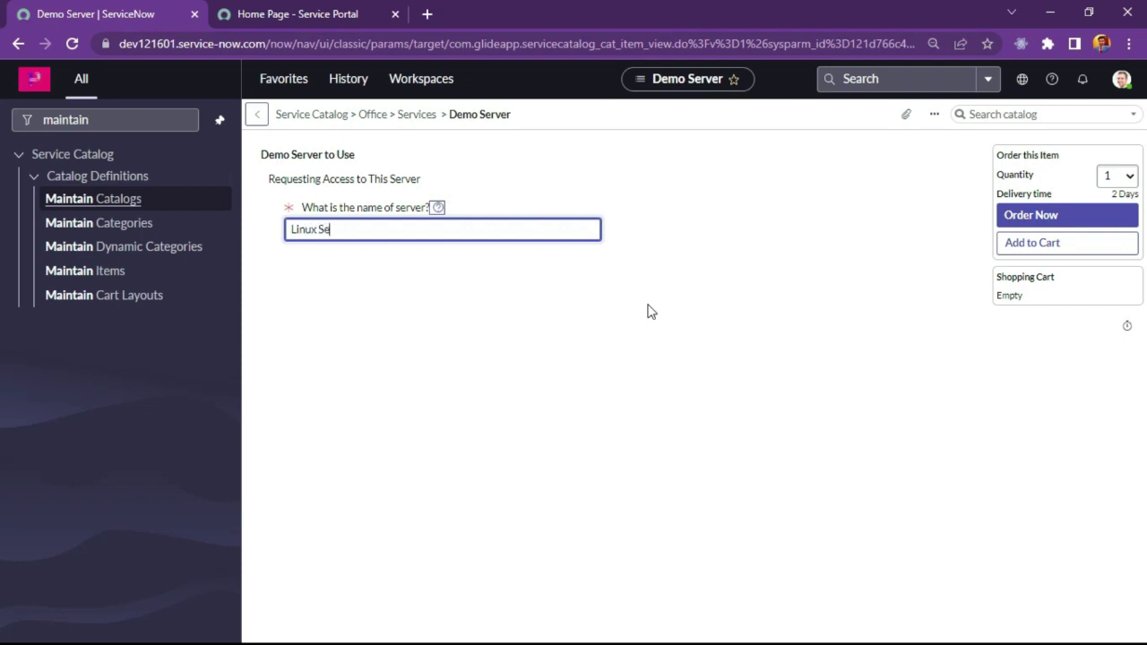
Step: Answer the server name question with "Linux Server" and order the Demo Server item
click(650, 307)
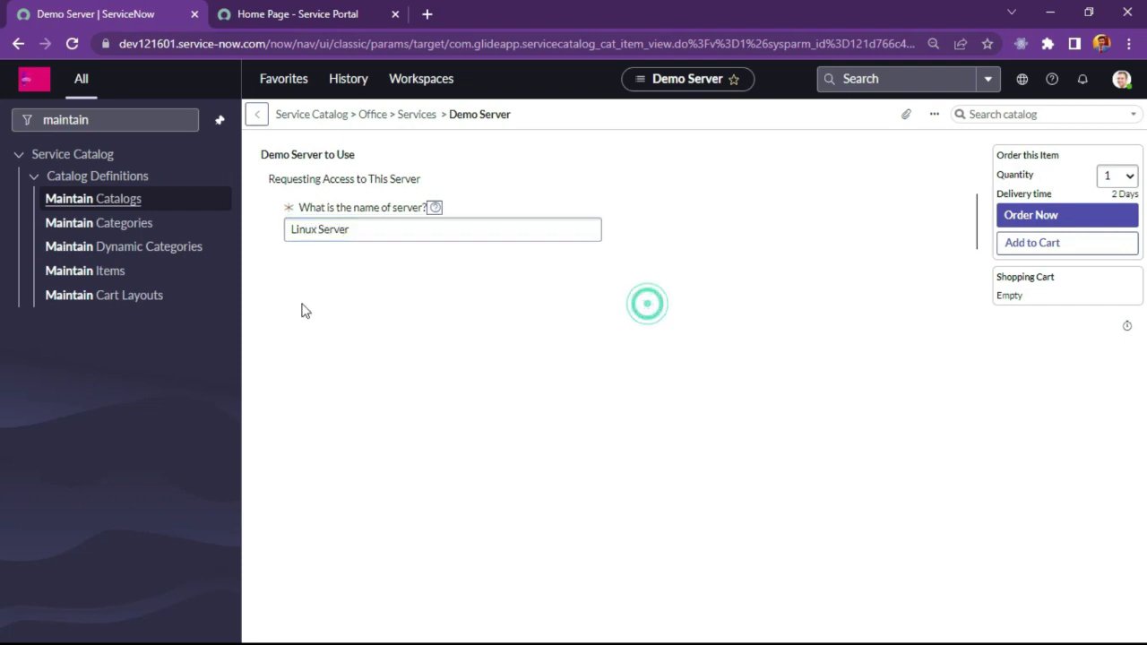
click(375, 238)
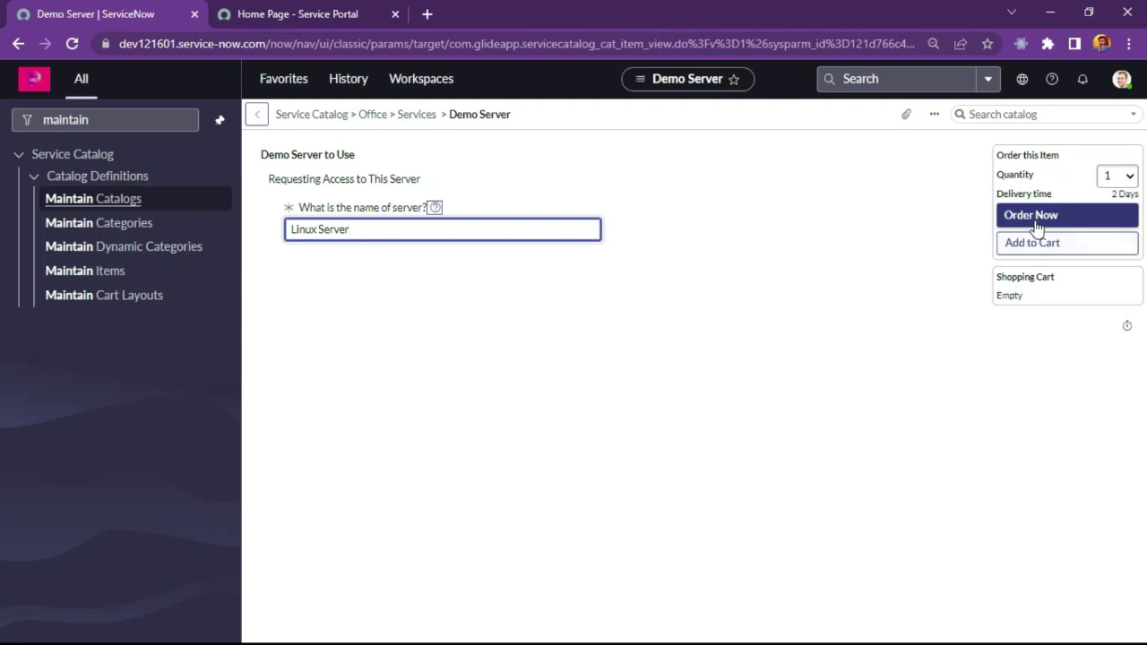
click(549, 127)
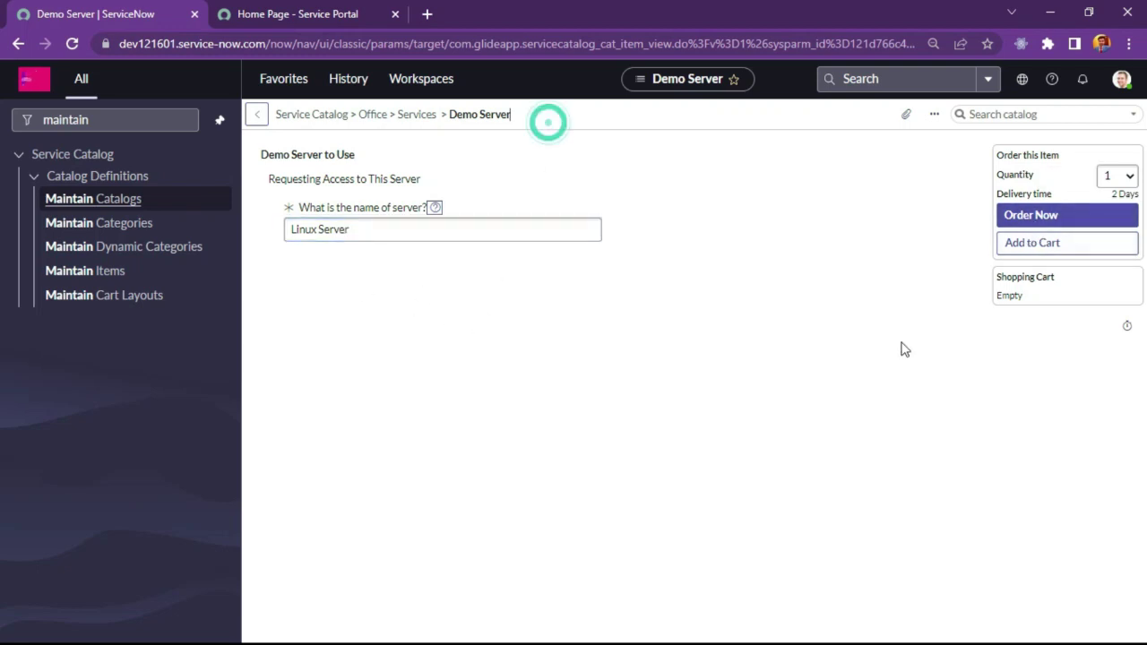
click(1040, 219)
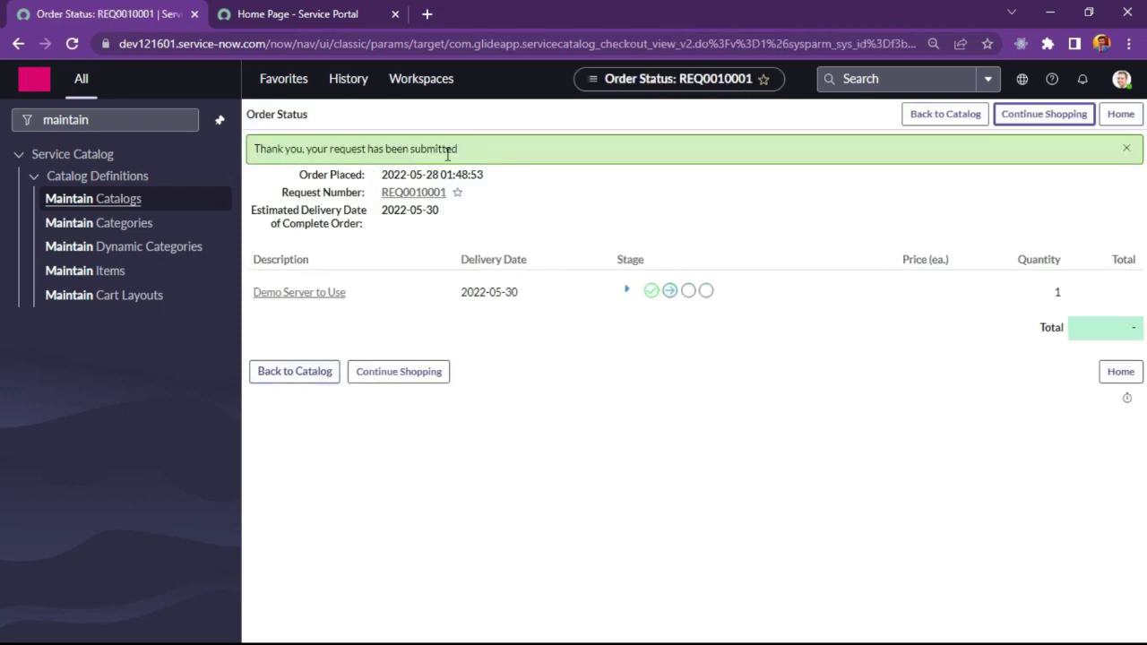
triple_click(468, 147)
click(533, 450)
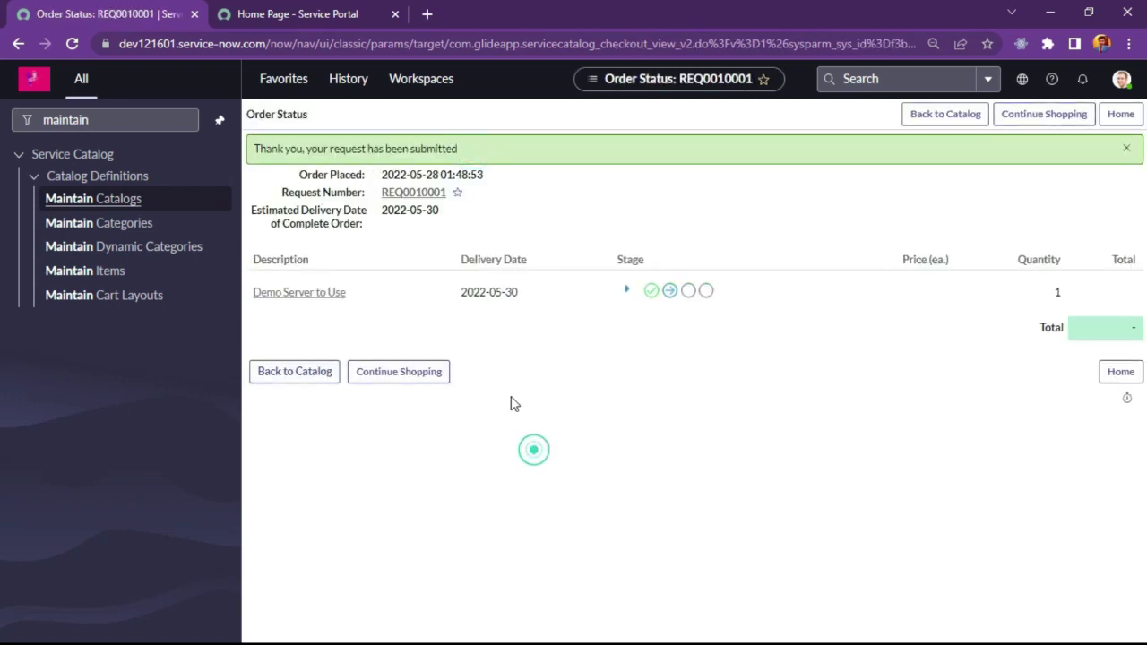
Step: Open the submitted request's record and view its Demo Server requested item in a separate browser tab
click(410, 191)
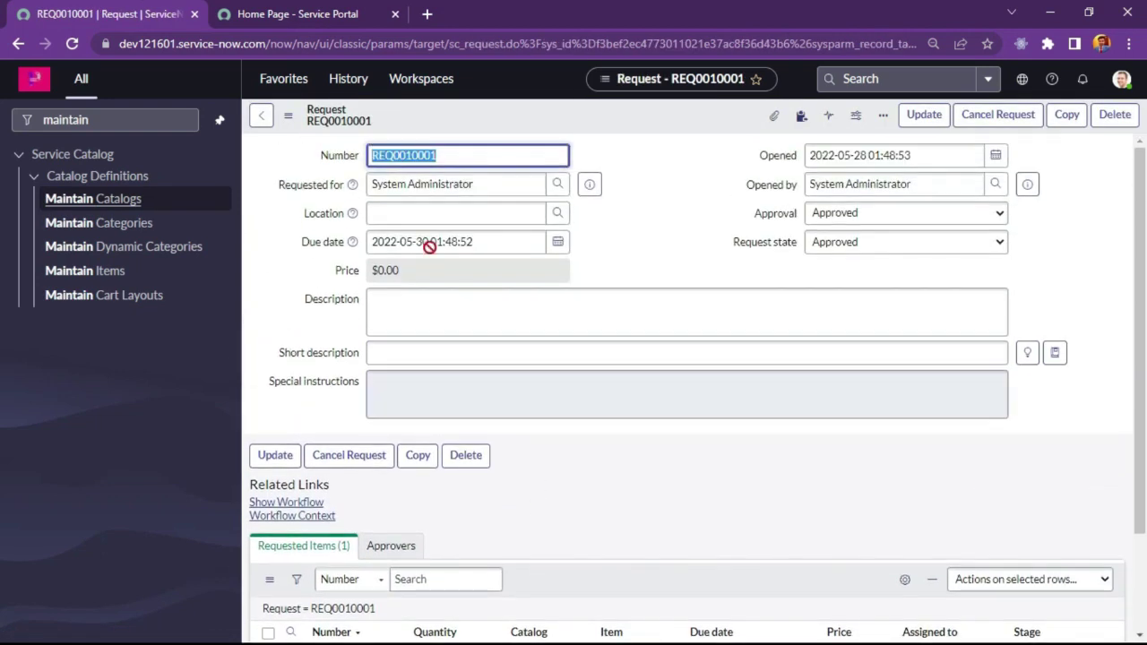
scroll(384, 469, down, 2)
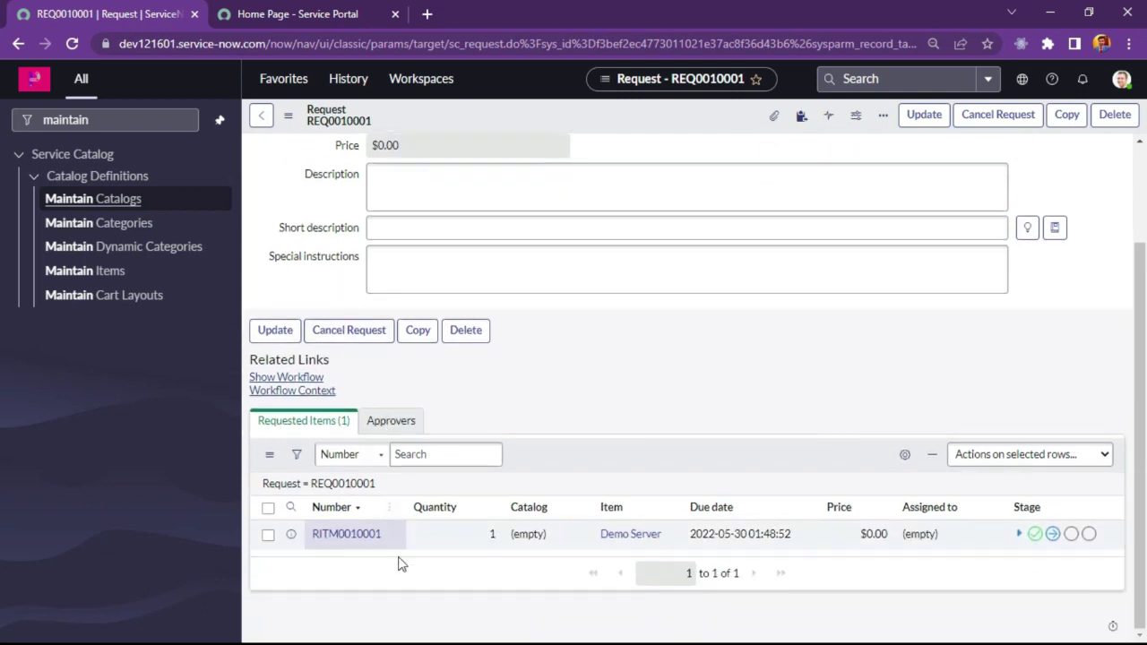
middle_click(339, 536)
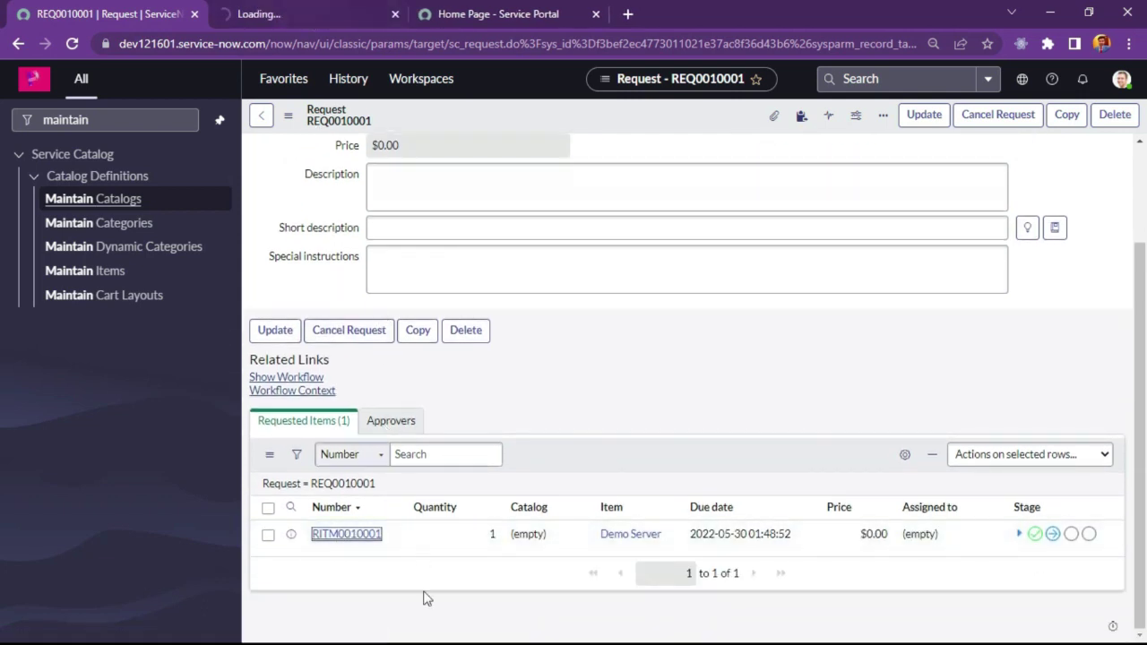
click(277, 12)
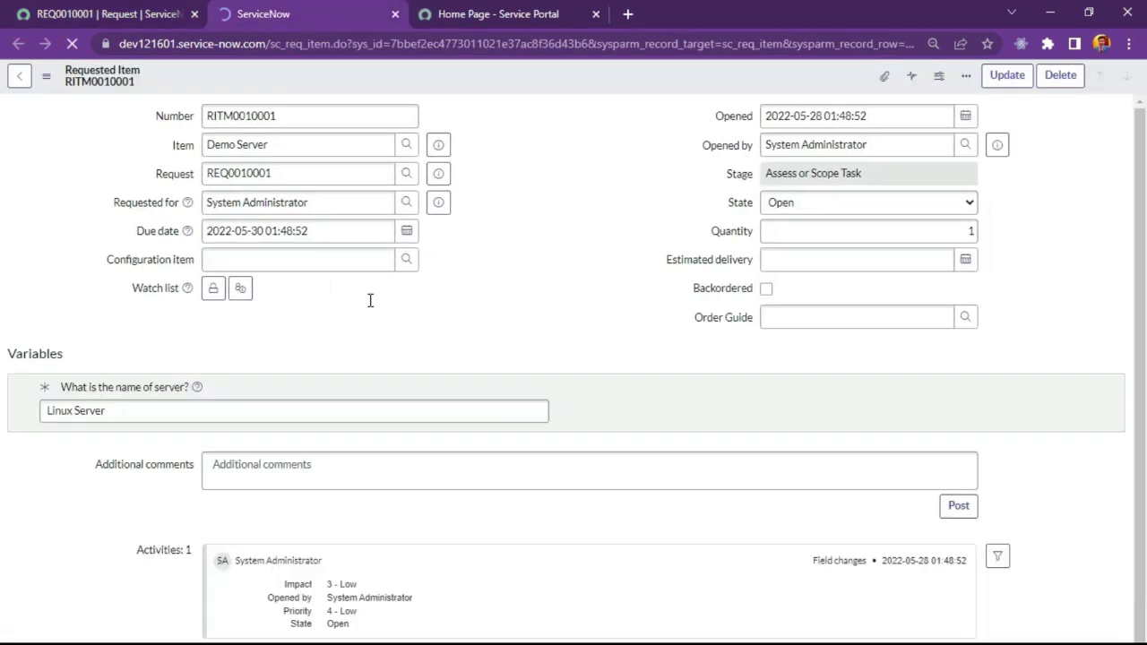
Step: Examine the requested item's fields, its server name variable and its catalog tasks
scroll(349, 427, down, 3)
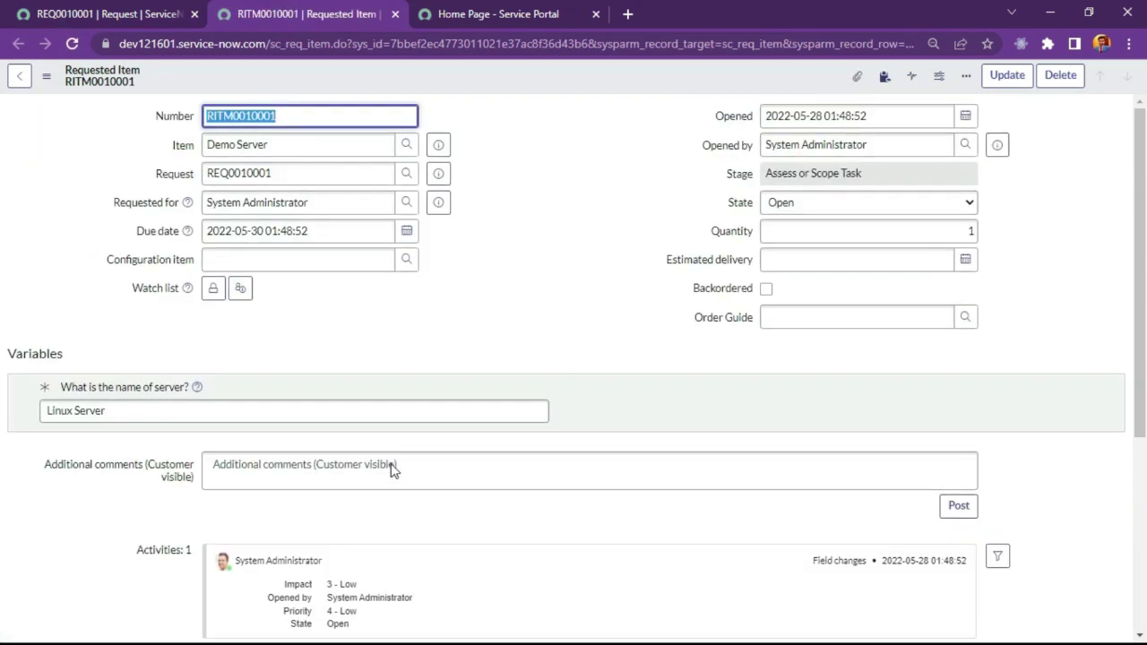
click(69, 150)
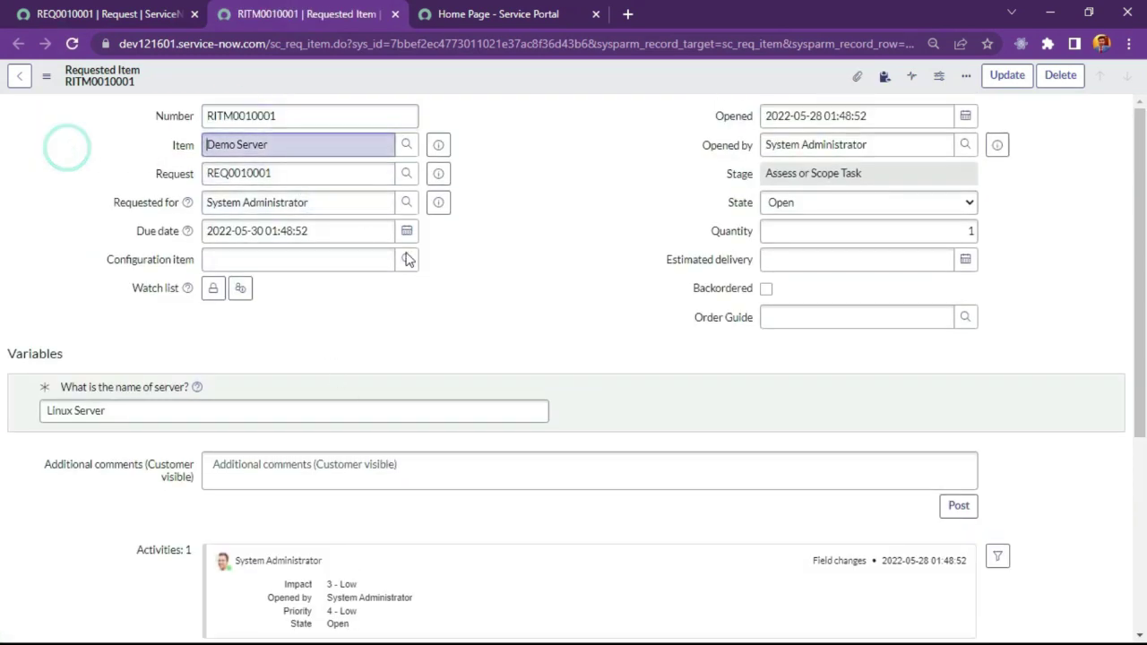
click(511, 259)
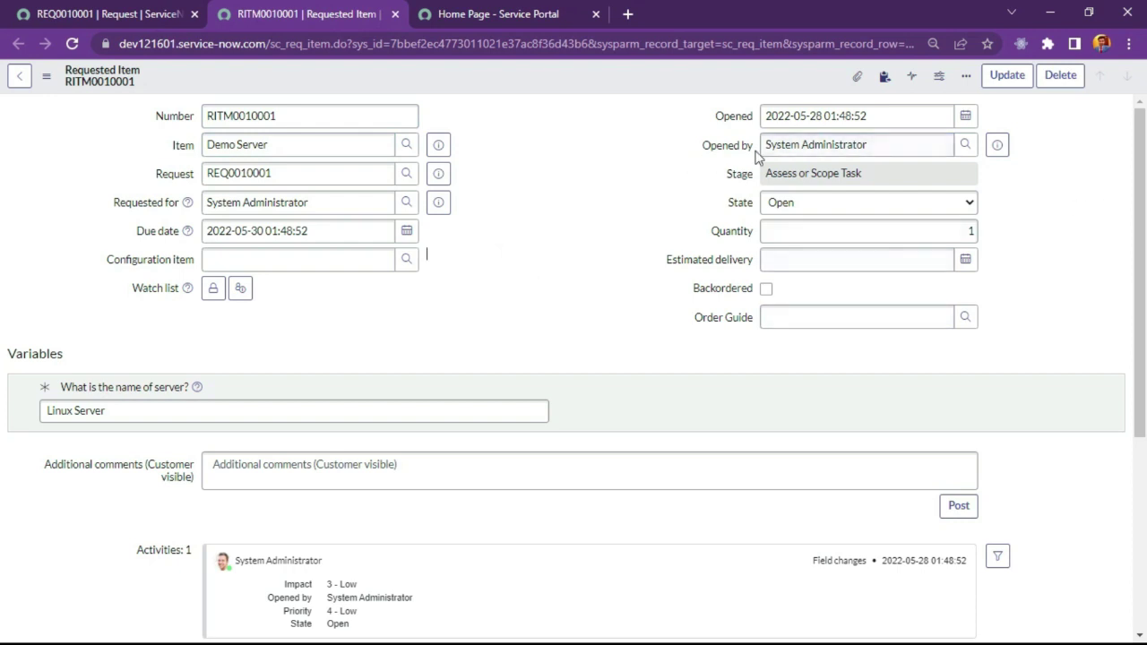
click(288, 145)
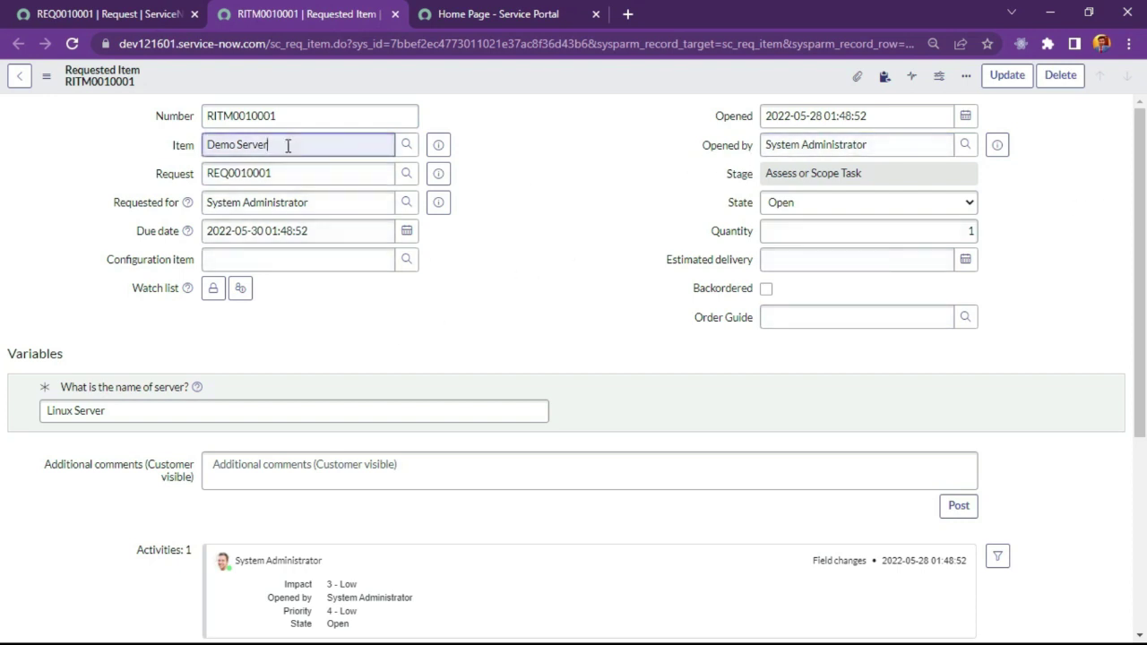
triple_click(287, 145)
click(424, 353)
scroll(425, 349, down, 1)
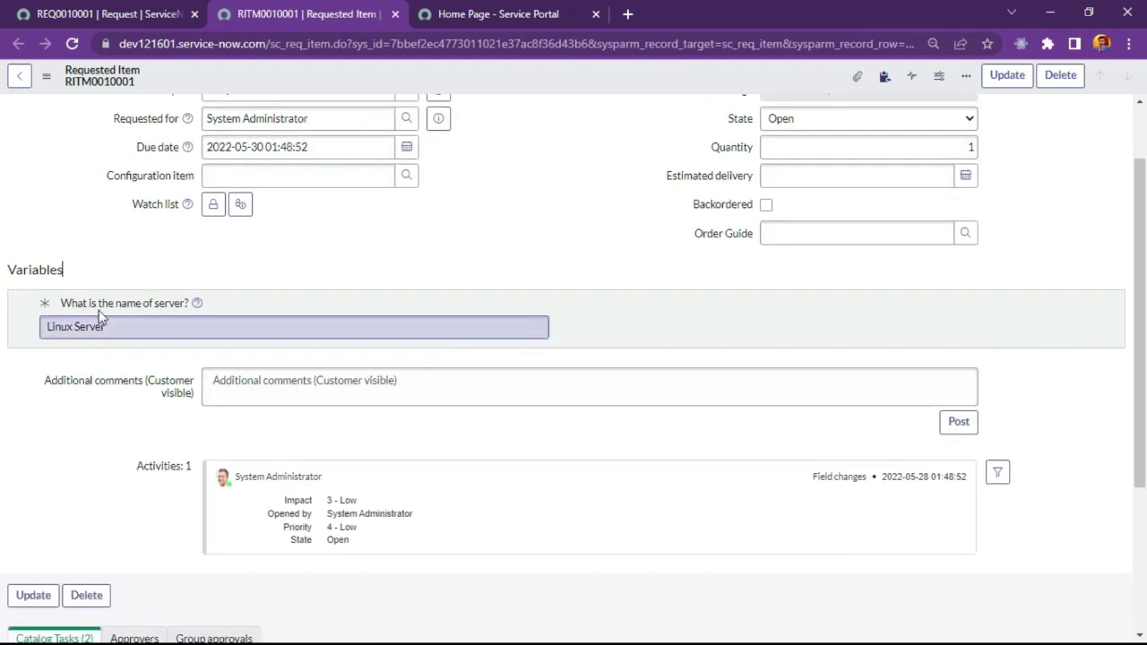
drag(62, 309, 173, 310)
click(267, 304)
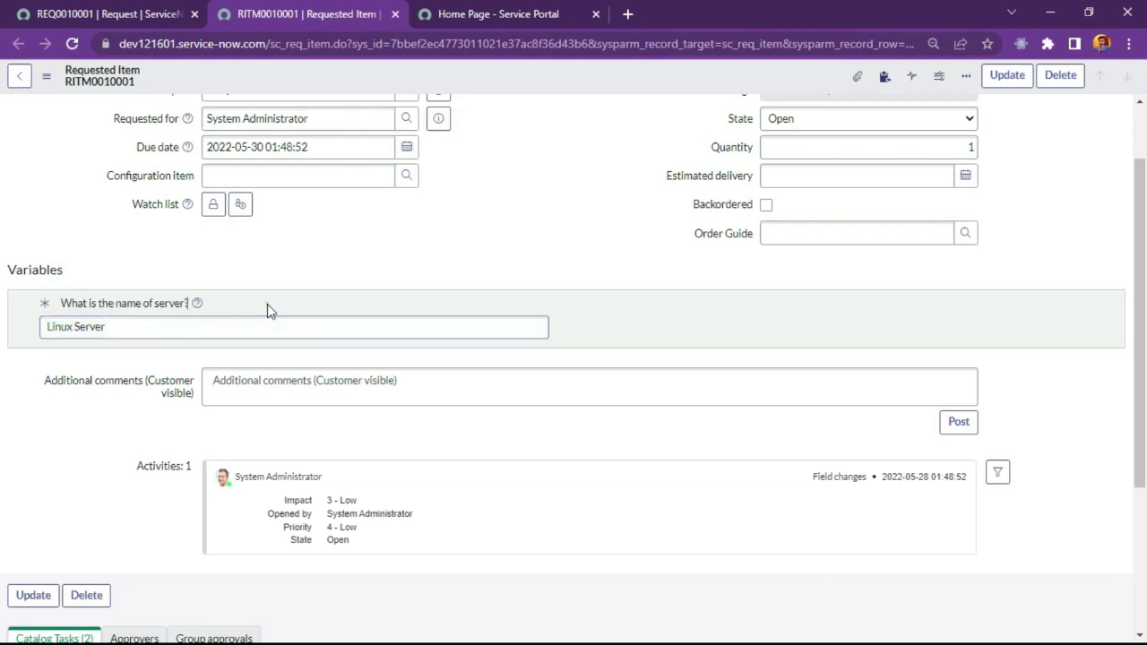
scroll(226, 462, down, 3)
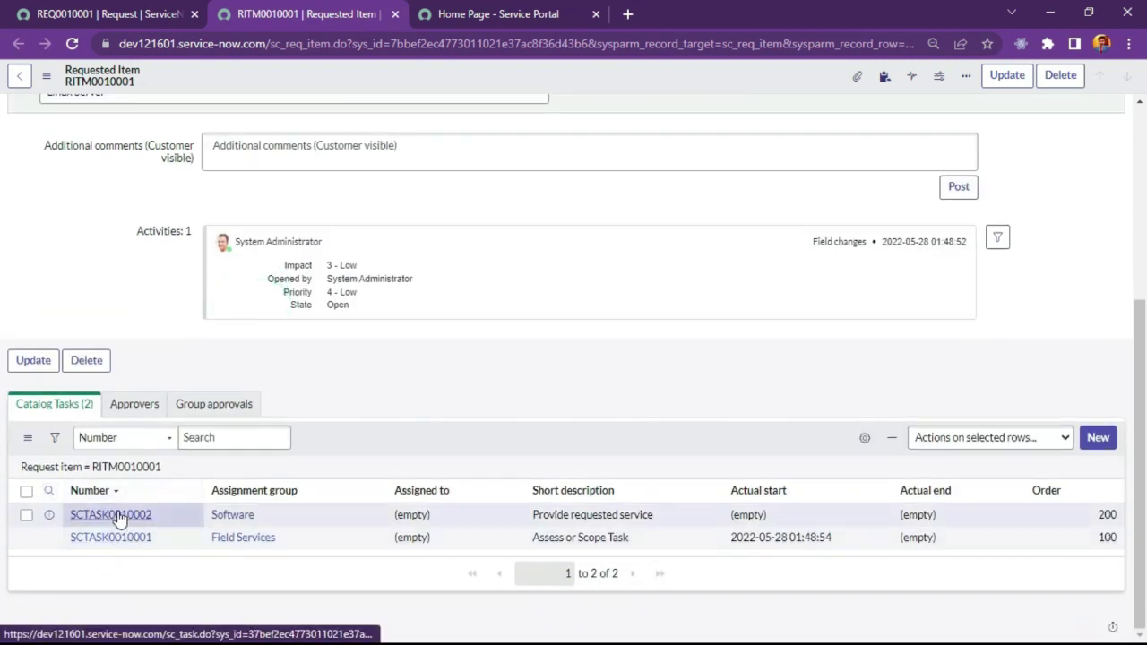
scroll(413, 467, up, 4)
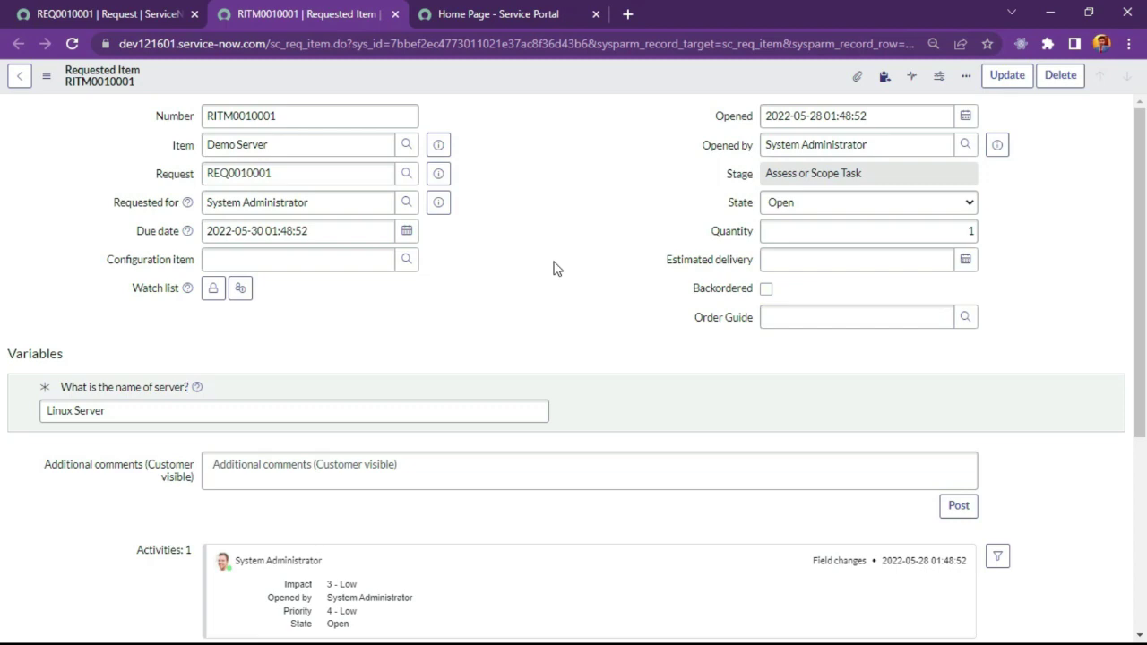
Step: Switch to the Service Portal and open the Demo Server item from its catalog of requestable items
scroll(553, 277, down, 2)
scroll(544, 427, up, 2)
click(515, 7)
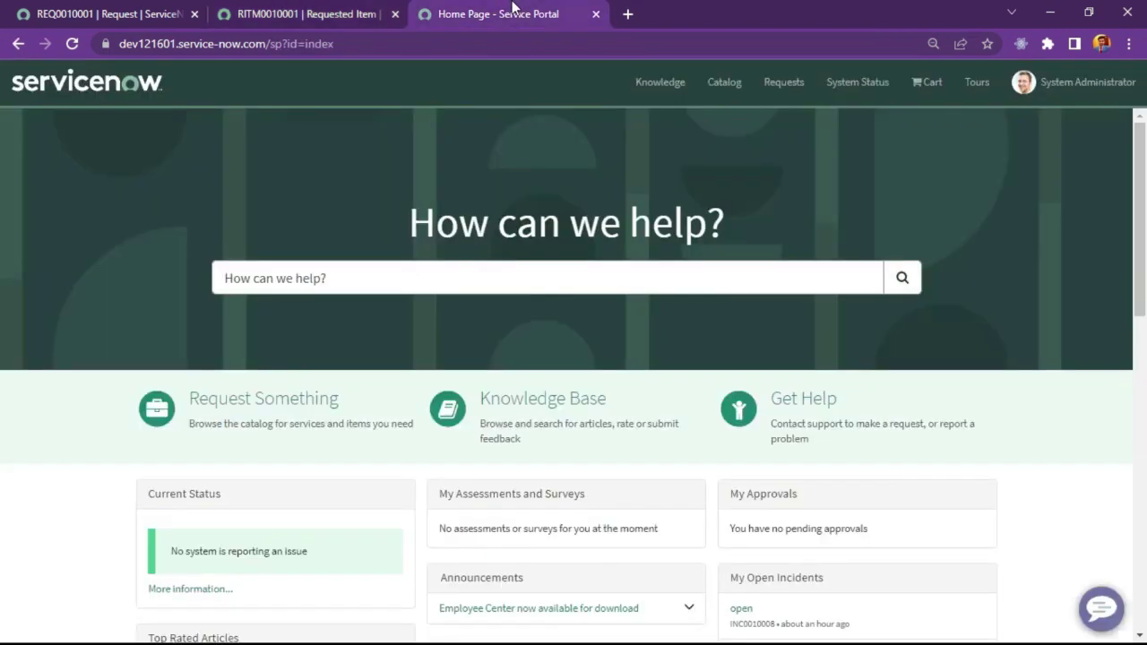
click(272, 408)
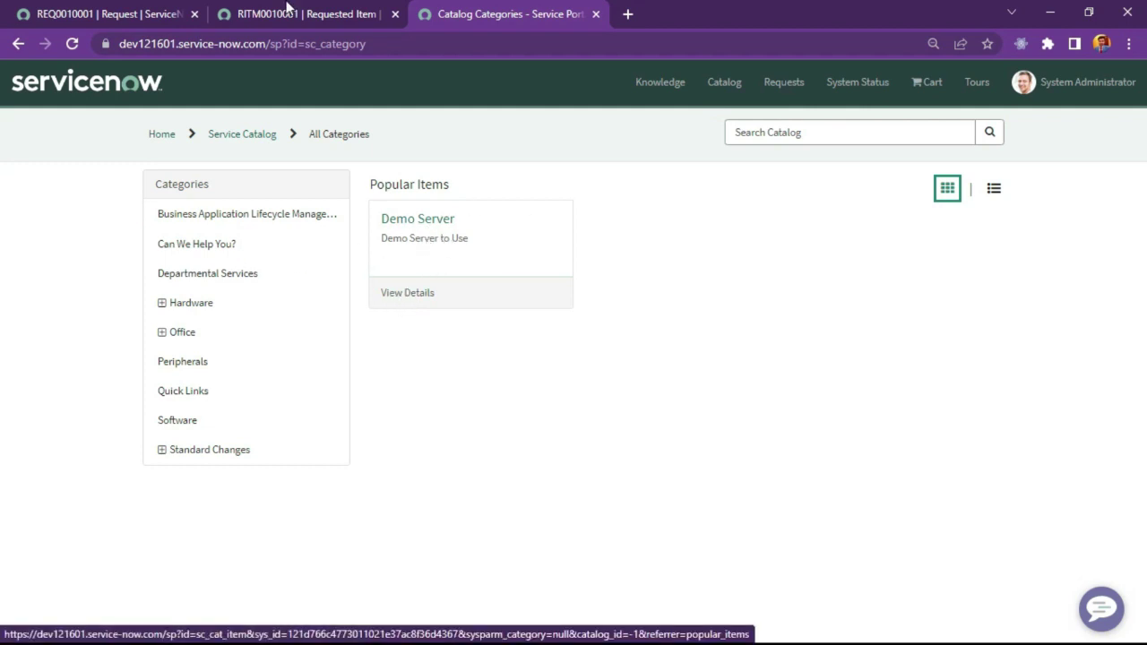
click(296, 13)
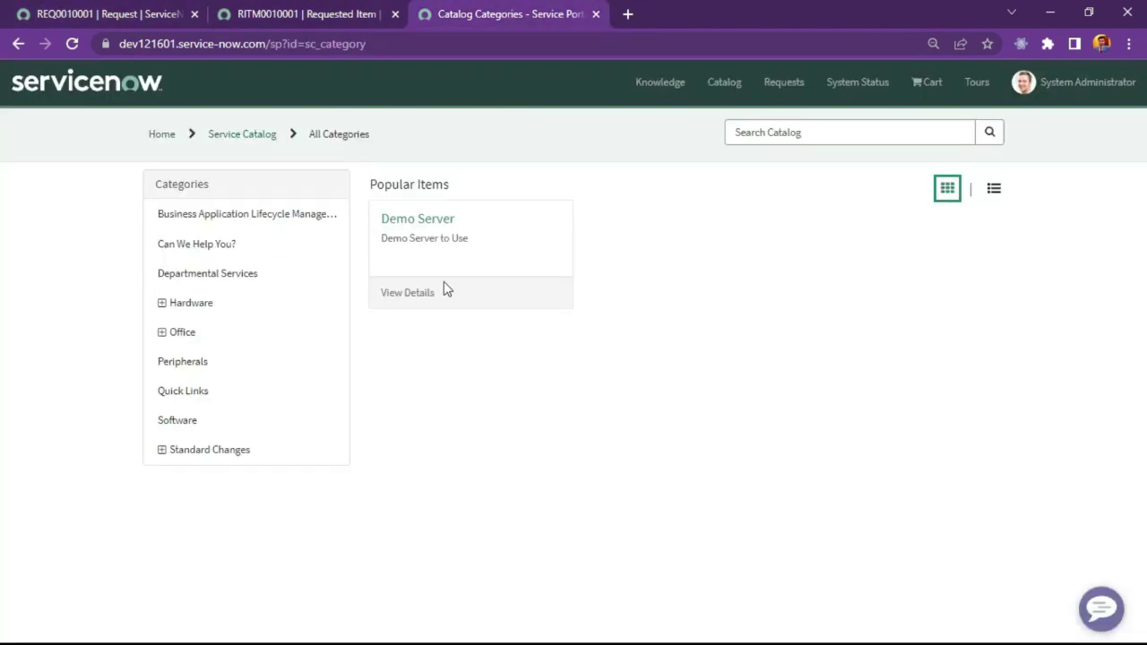
click(433, 229)
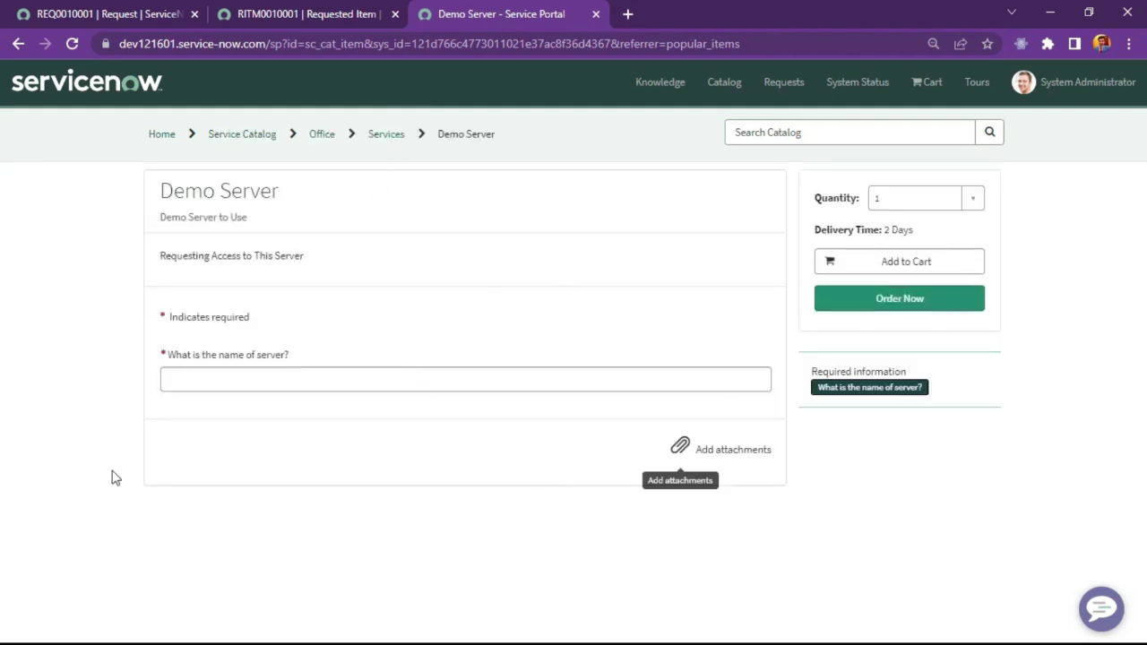
Step: Order the Demo Server item with "Test Server" as the server name, check out, and expand the ordered item's stages
click(275, 378)
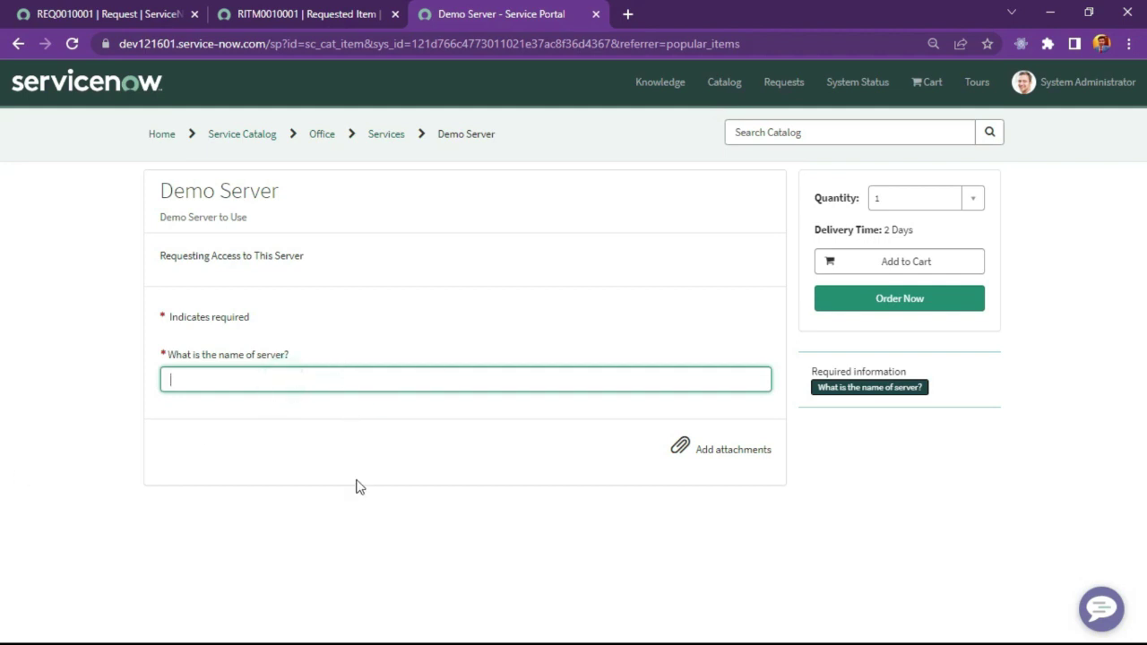
text(Test Server)
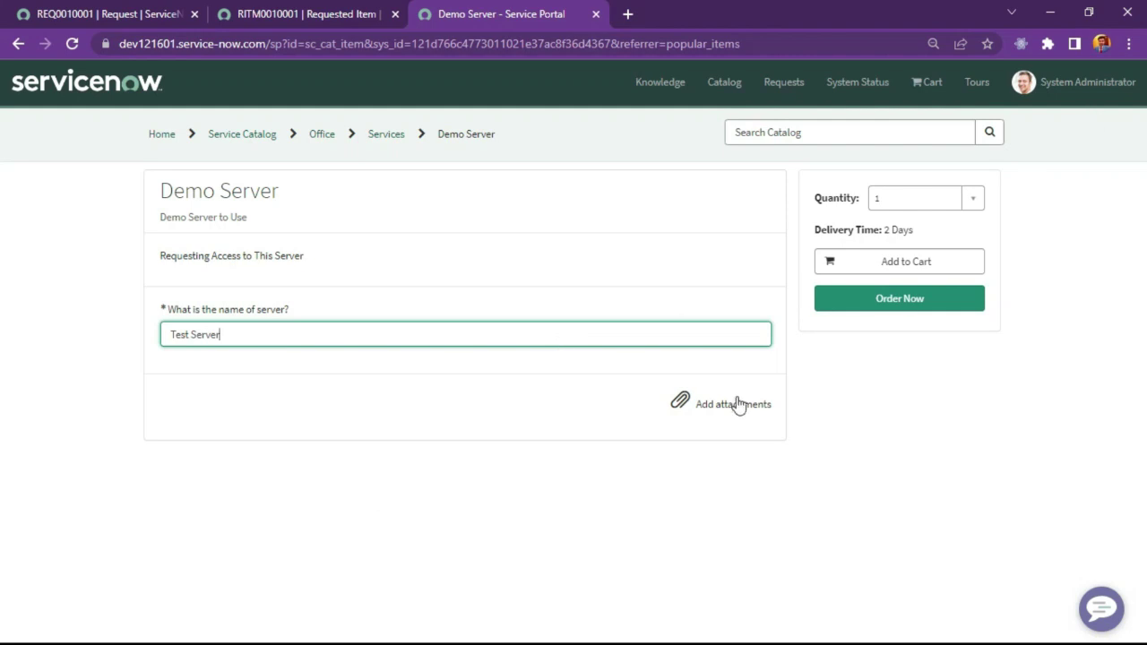
click(913, 293)
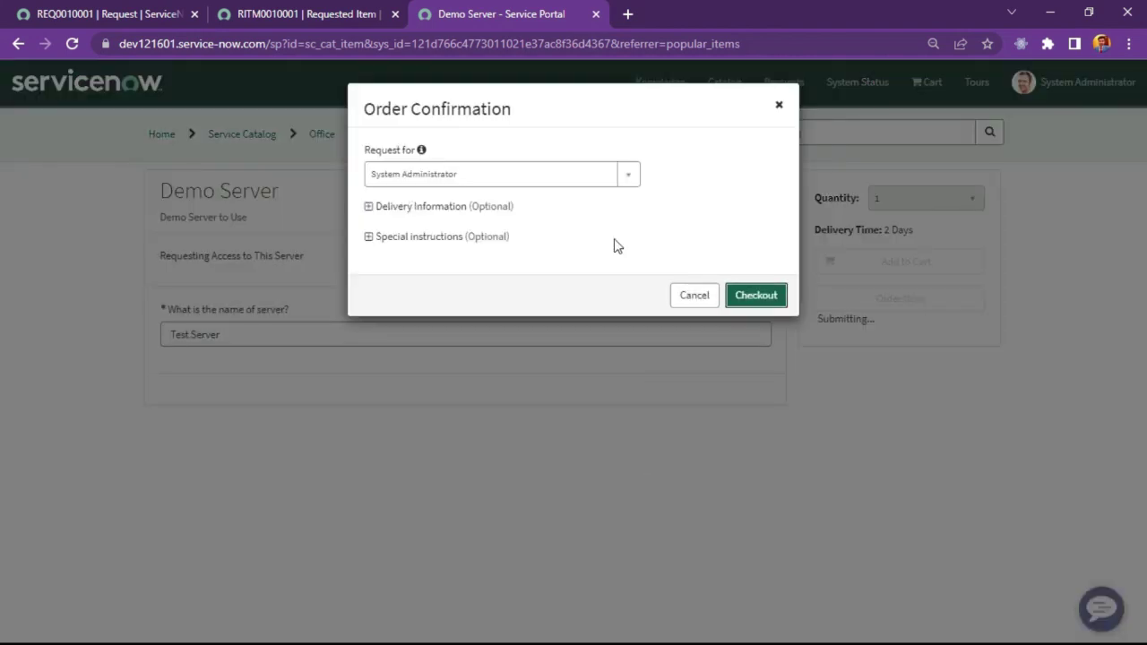
click(743, 298)
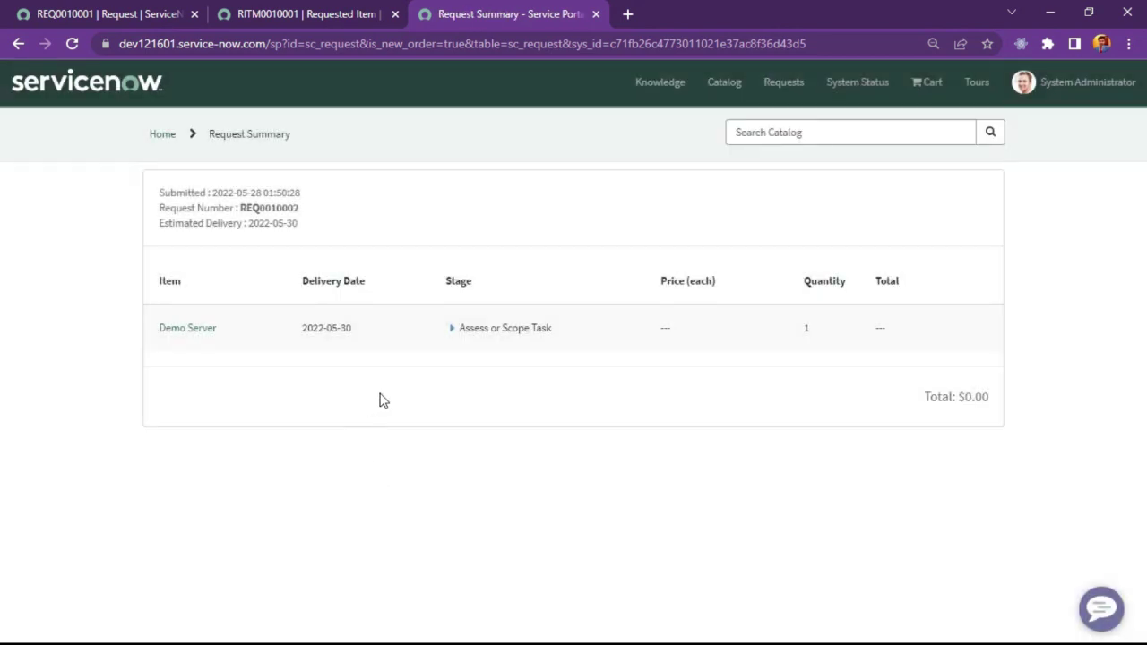
click(452, 330)
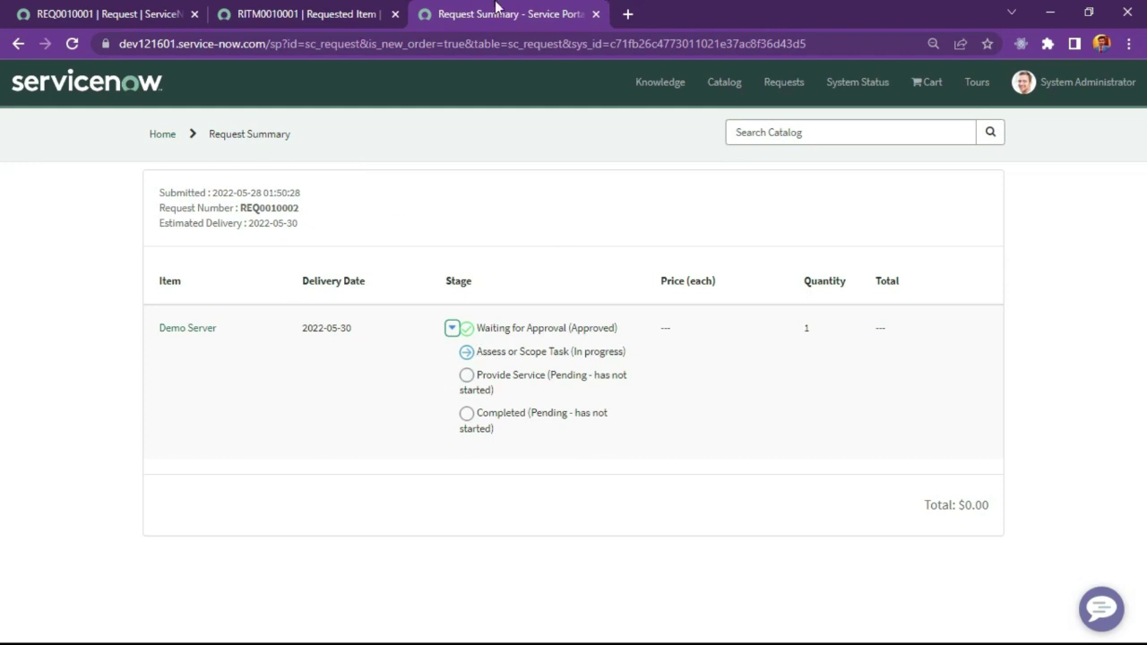
Step: Return the portal to its /sp home page and close the requested item's browser tab
drag(280, 45, 892, 45)
key(BackSpace)
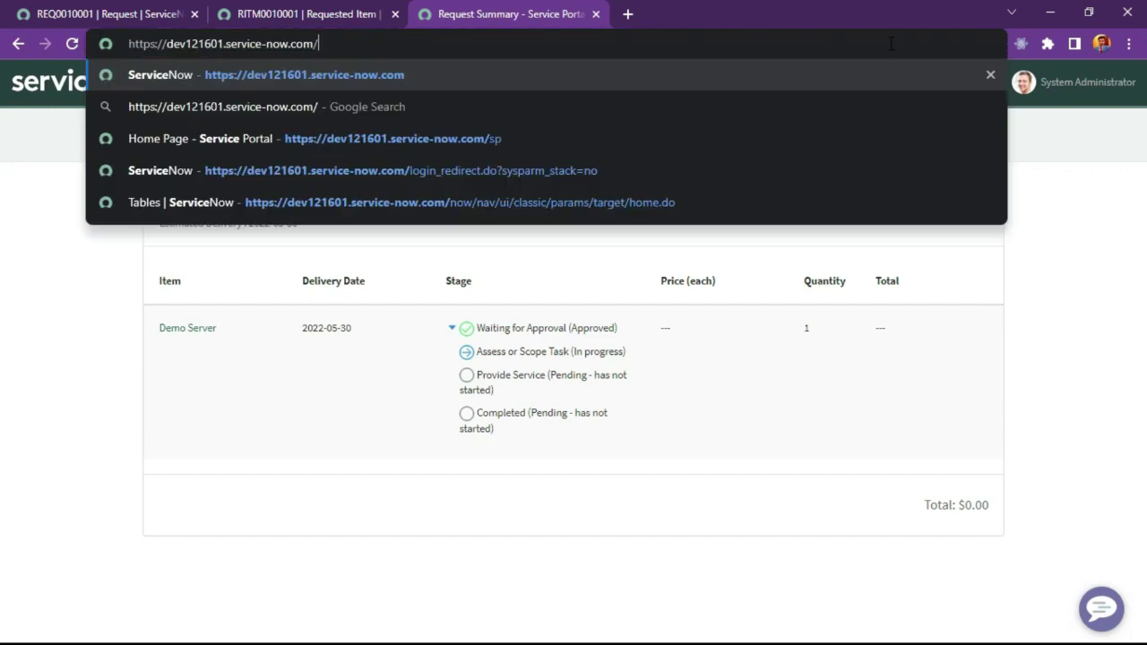
text(sp)
key(Return)
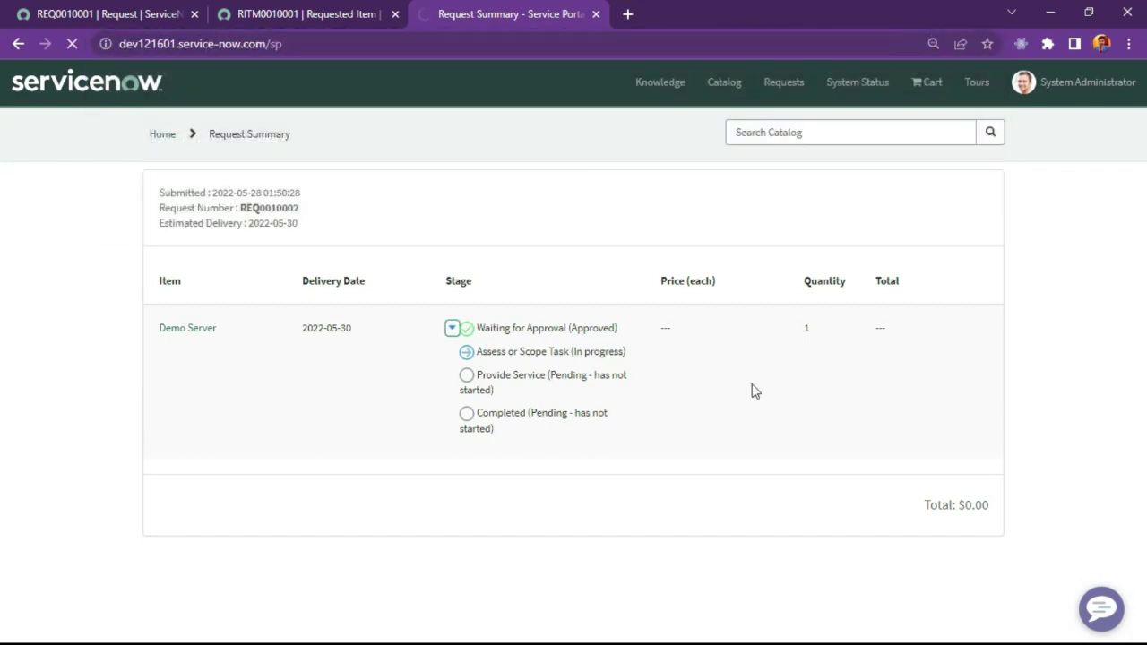
click(303, 11)
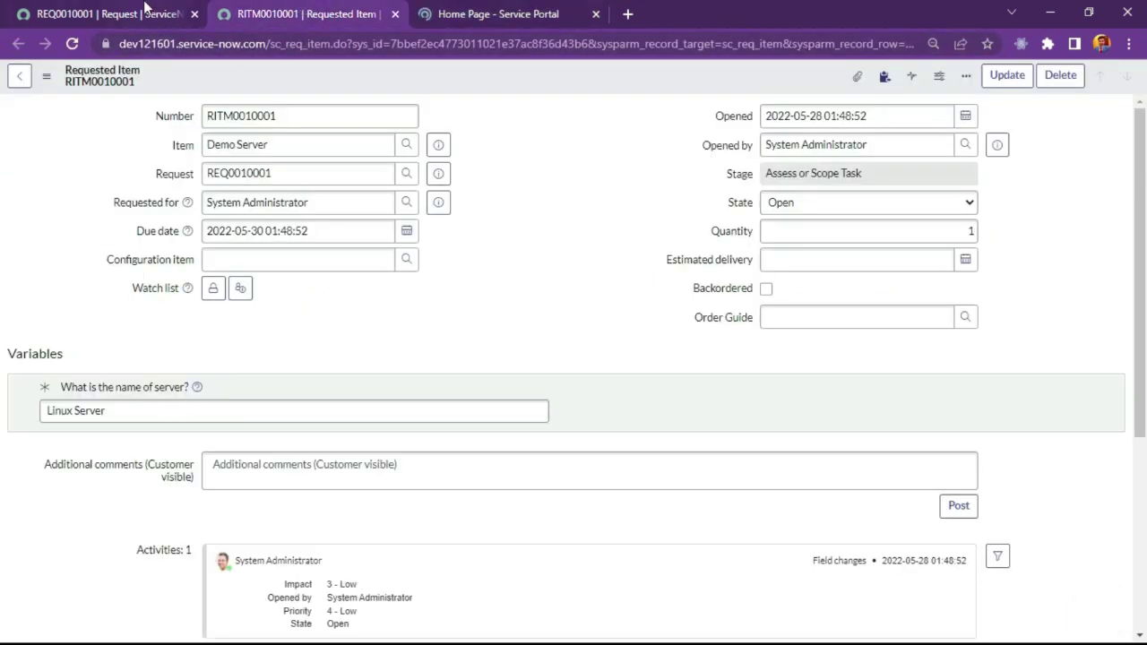
middle_click(252, 7)
Step: Find the Demo Server item in the maintained catalog items, sorted by latest update, and open its record
click(108, 8)
click(115, 122)
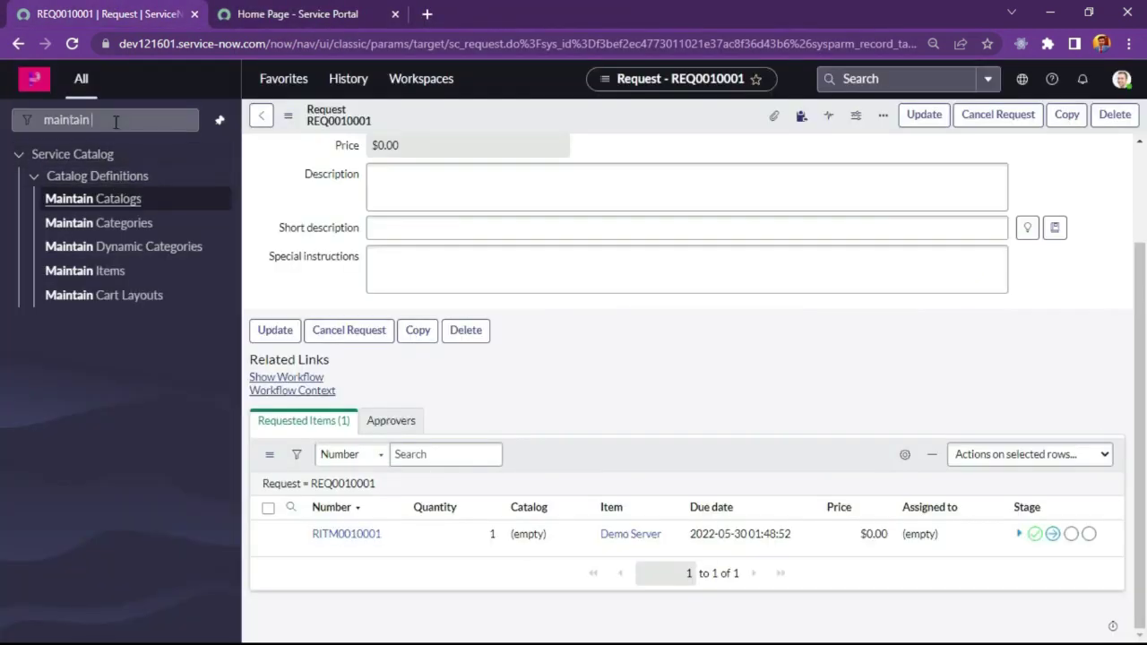
click(115, 119)
scroll(296, 358, up, 2)
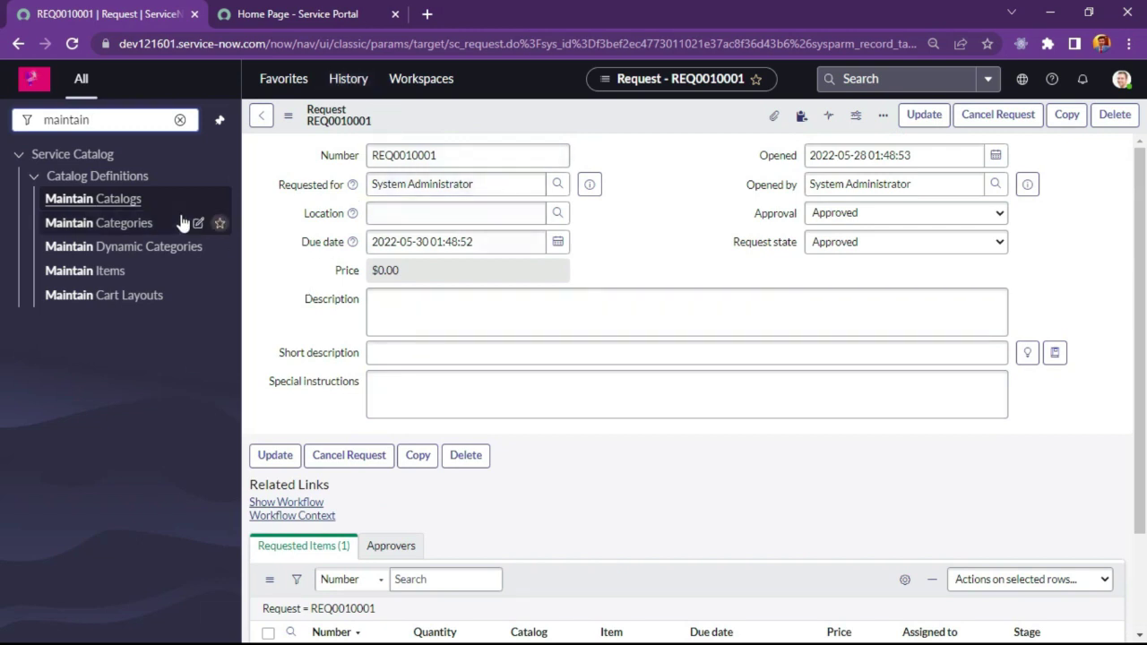
click(114, 271)
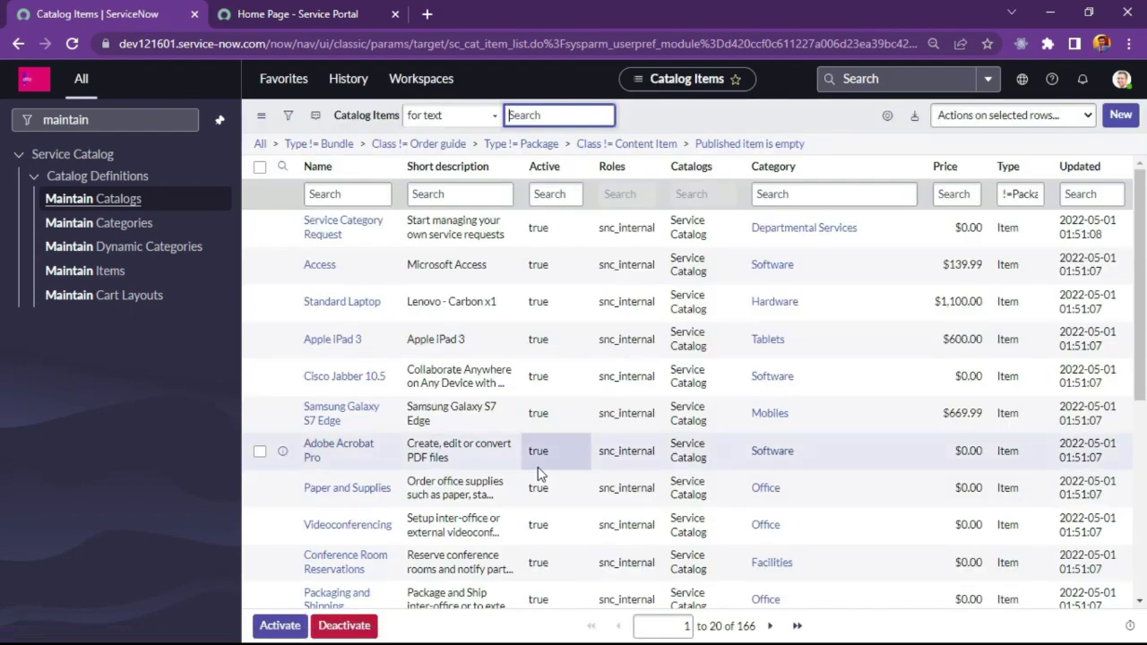
click(1064, 166)
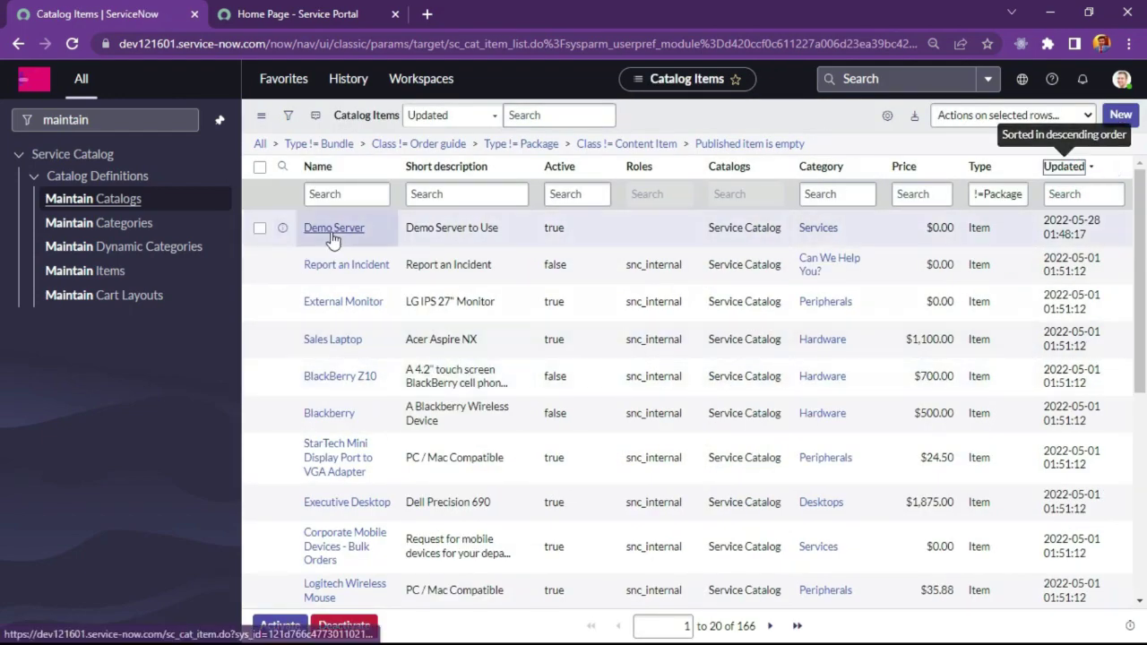
click(333, 227)
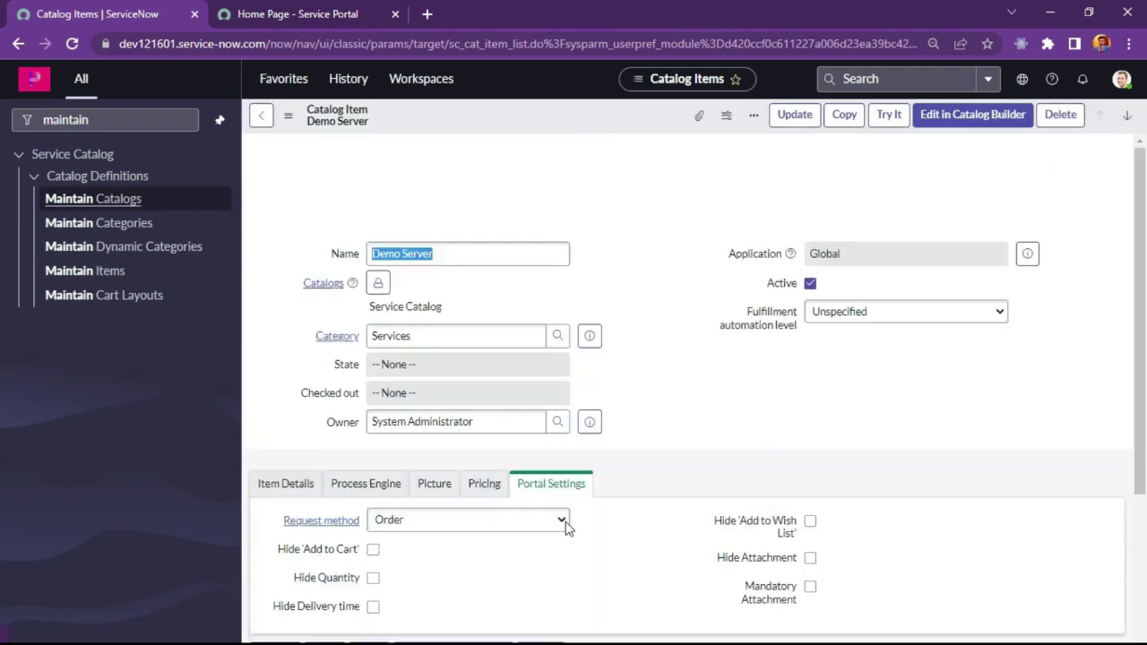
Step: Start a new single-row variable set for the Demo Server catalog item
scroll(563, 452, down, 2)
click(343, 470)
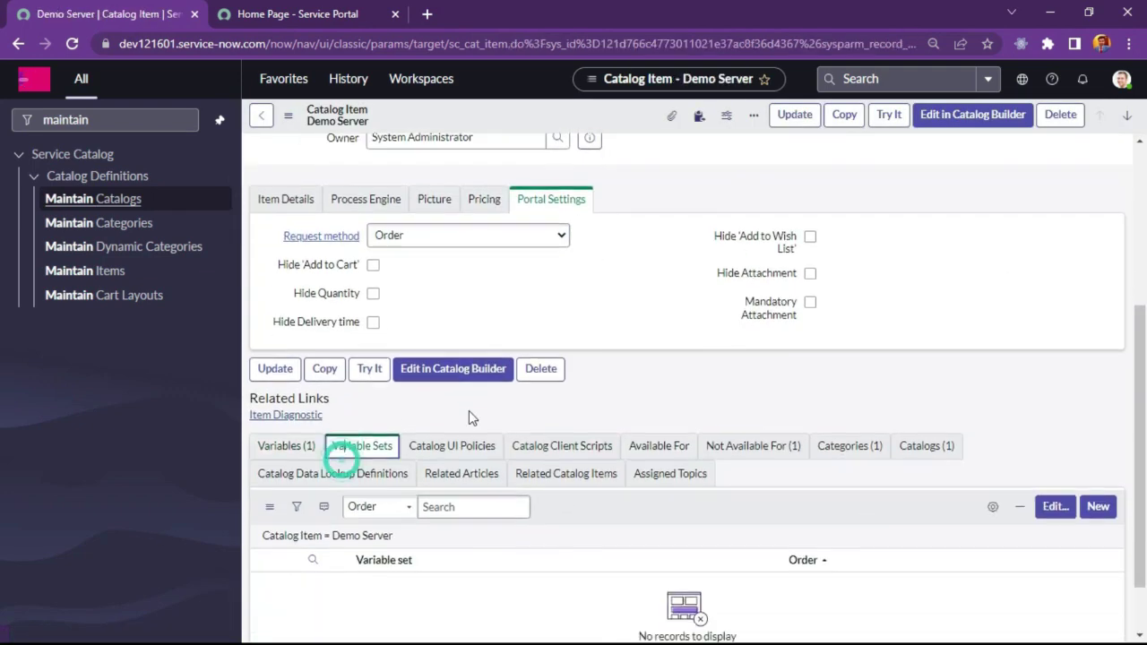
click(693, 451)
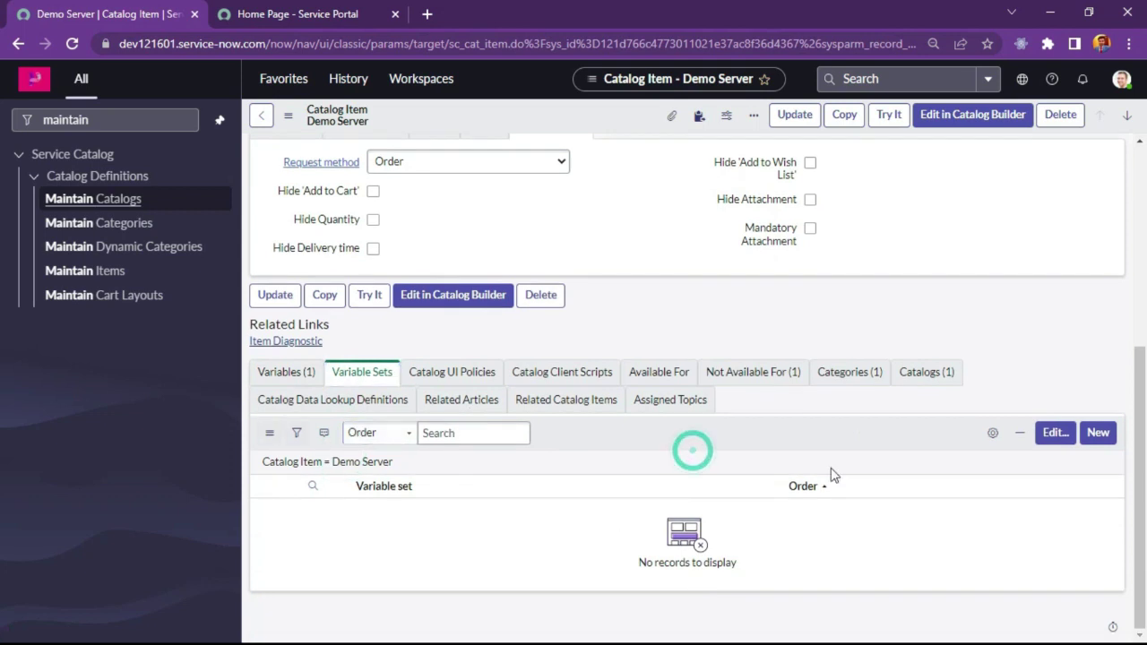
click(1097, 433)
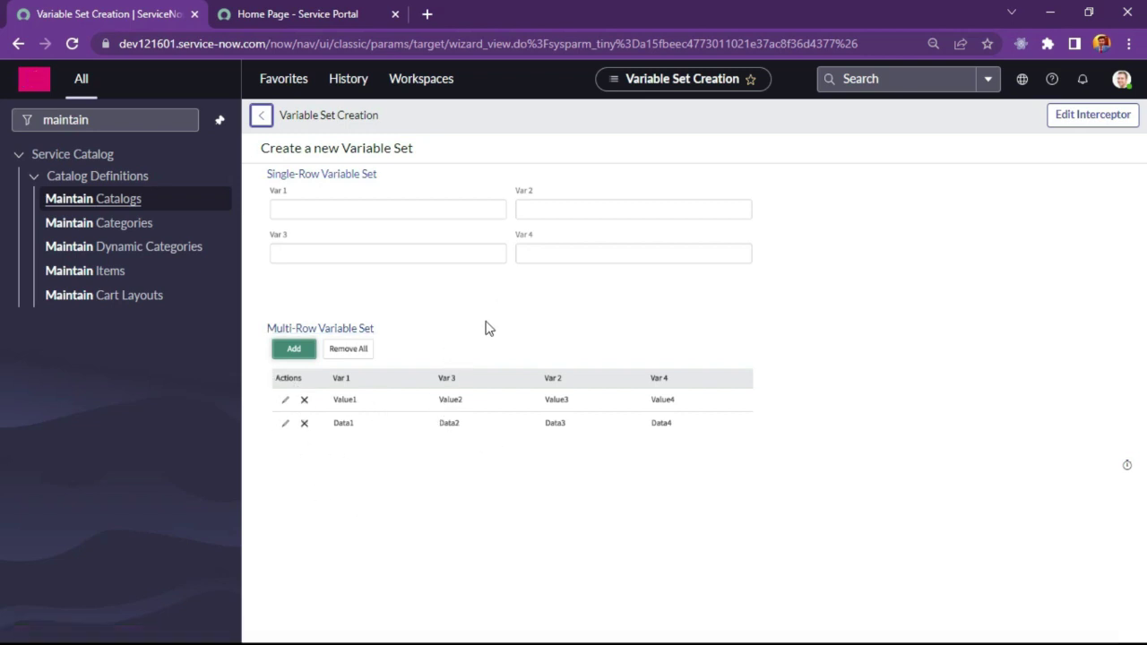
click(341, 180)
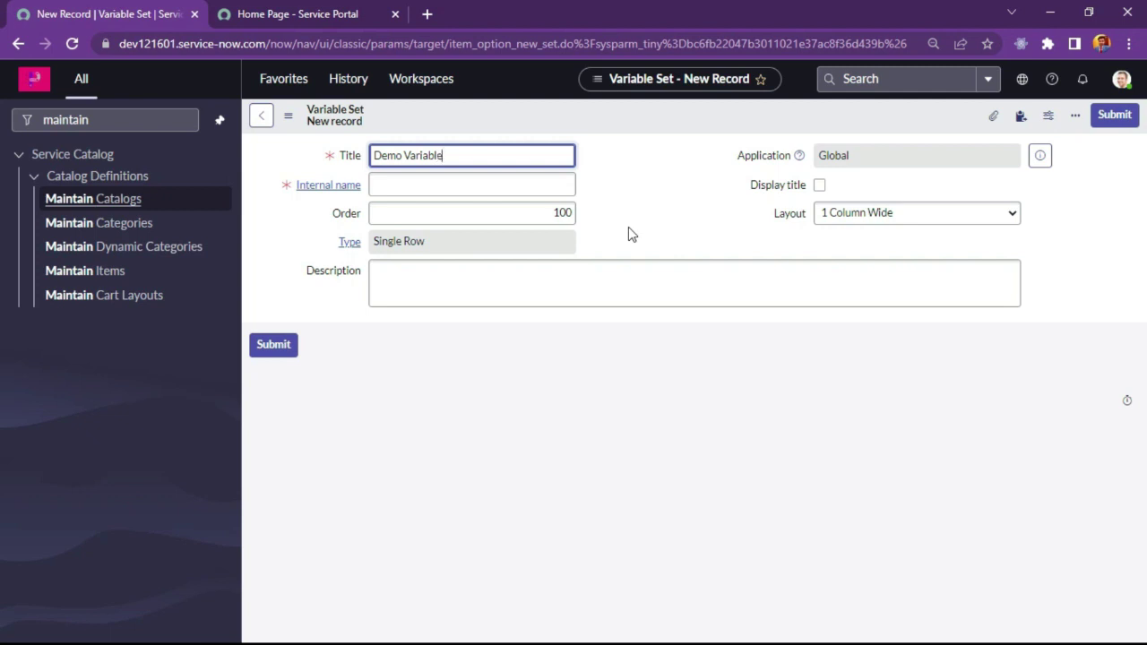
Step: Title the variable set "Demo Variable Sets", fill in the internal name demo_variable_sets, and save the record
text(ets)
click(499, 187)
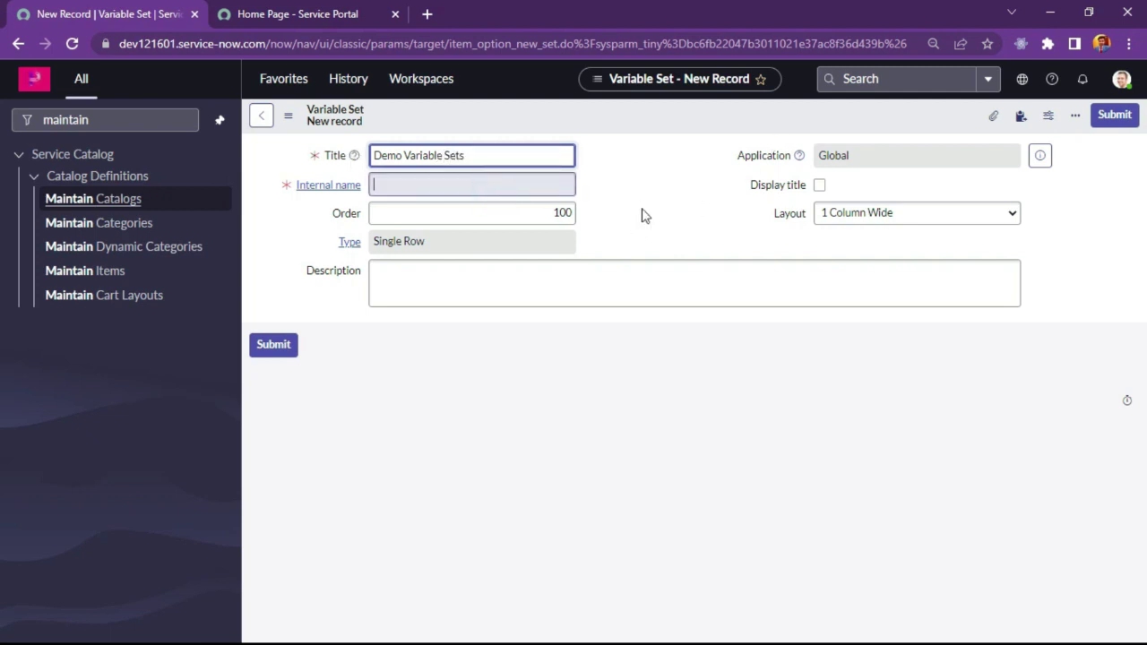
right_click(496, 114)
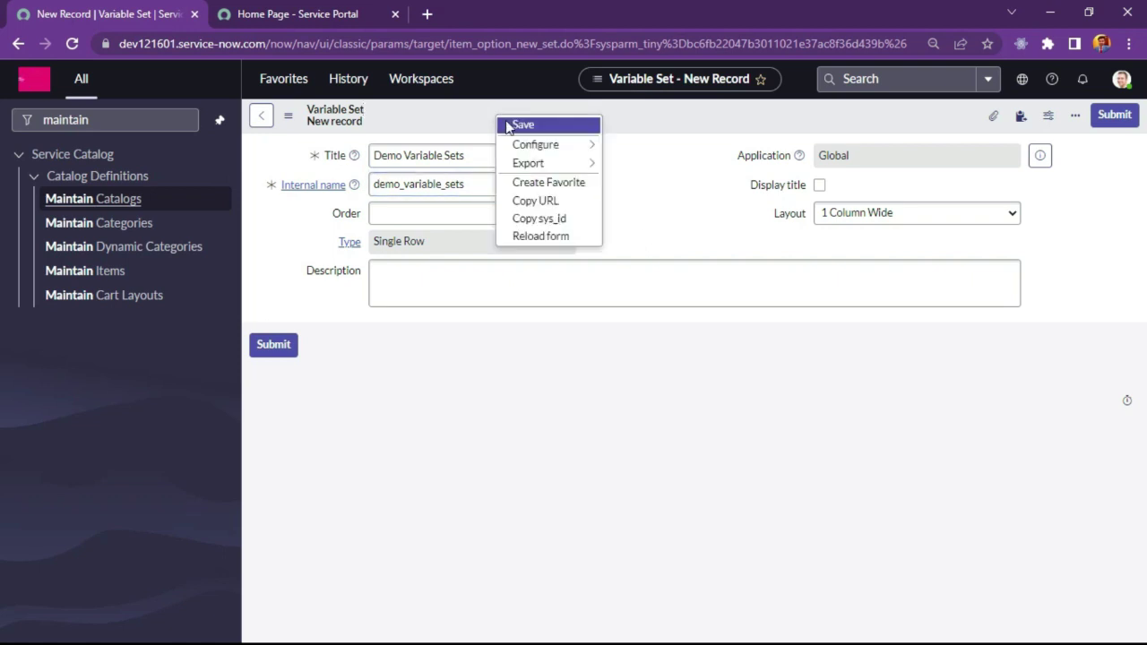
click(513, 122)
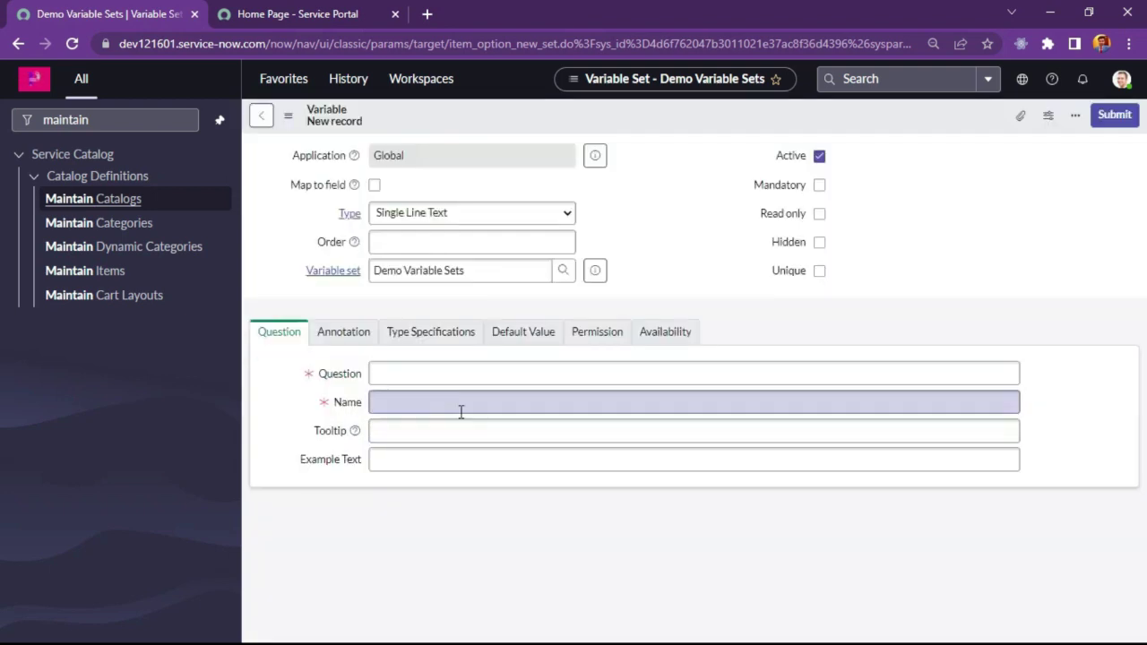
Step: Add the mandatory single-line text variable "What is the space required" with order 10 to the set, and update the set
click(445, 370)
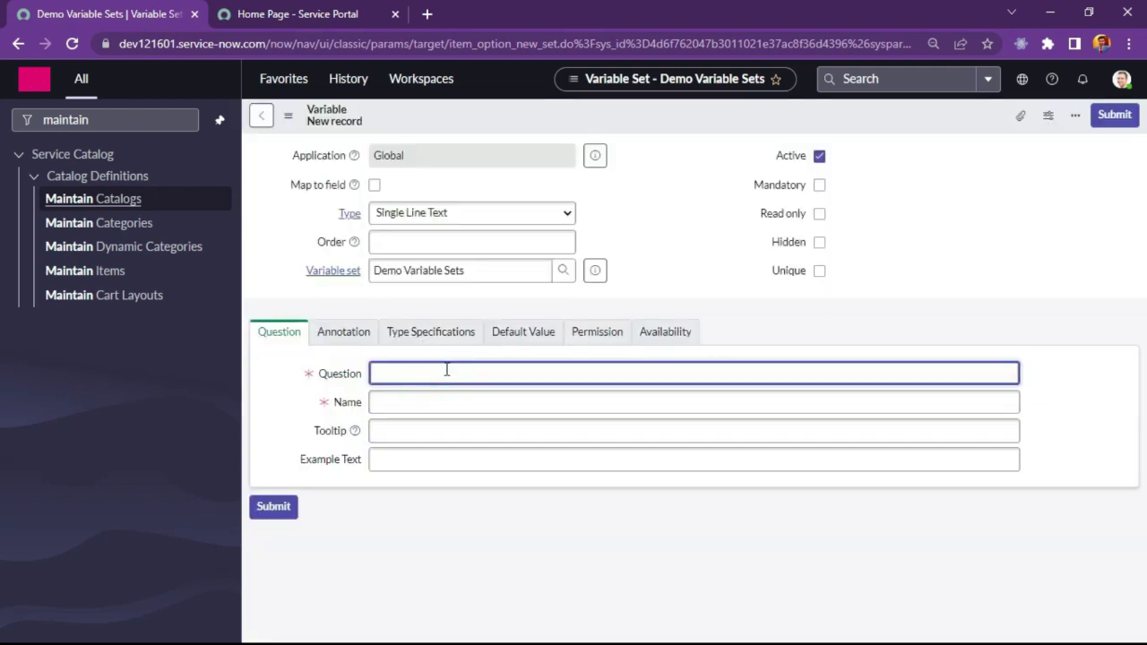
text(What is the space required)
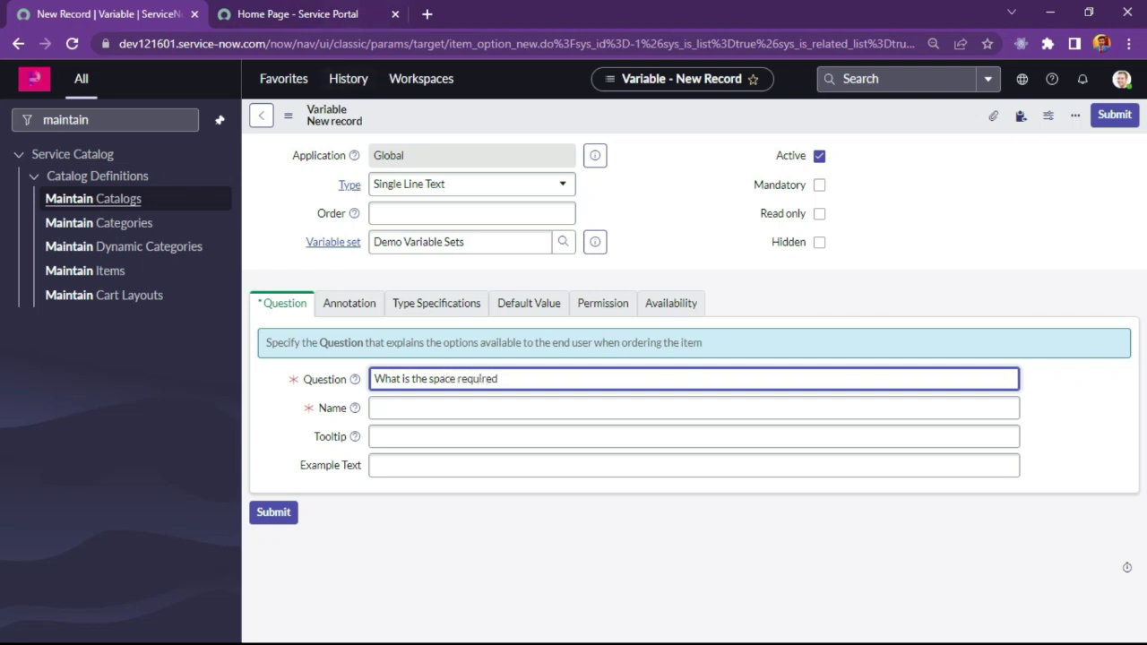
click(579, 410)
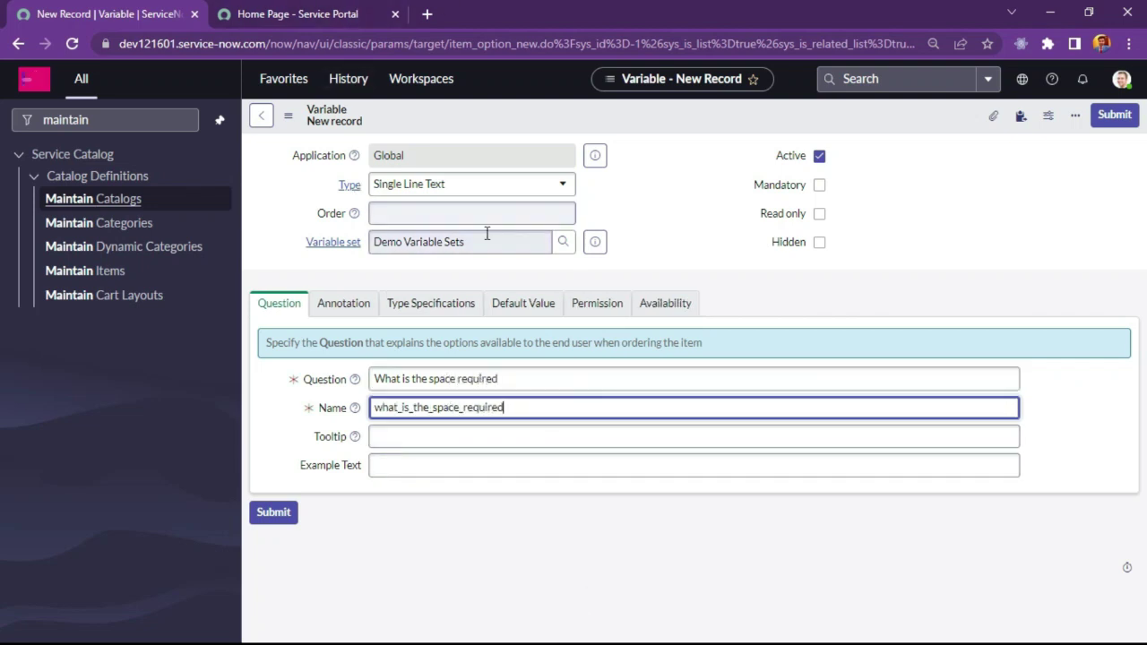
click(819, 186)
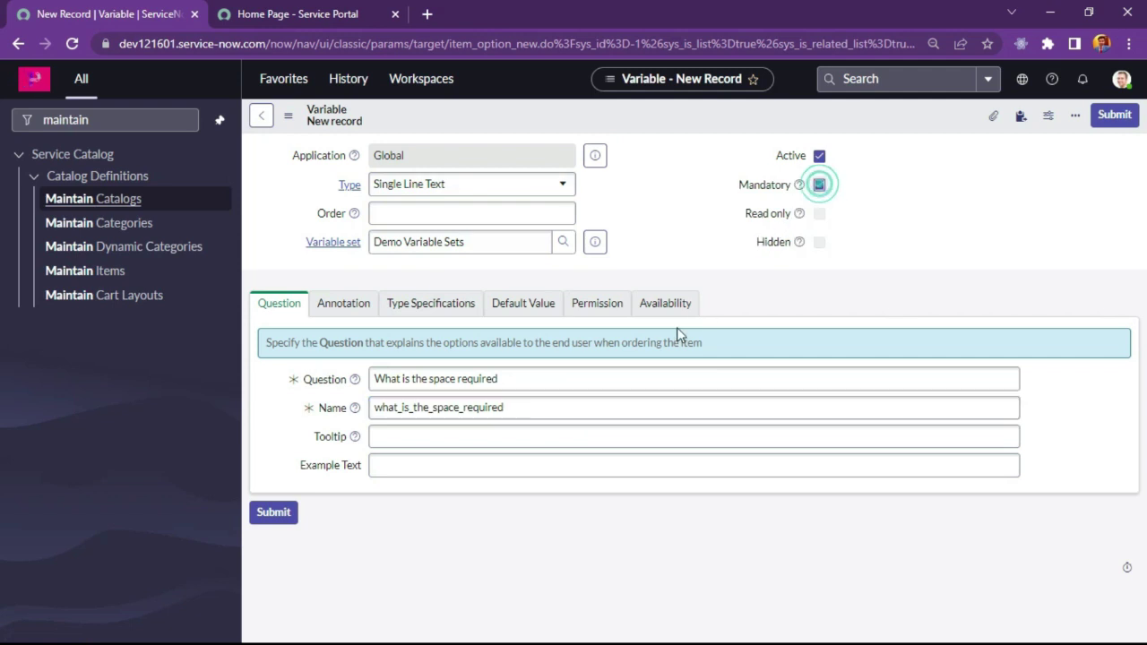
click(477, 206)
text(10)
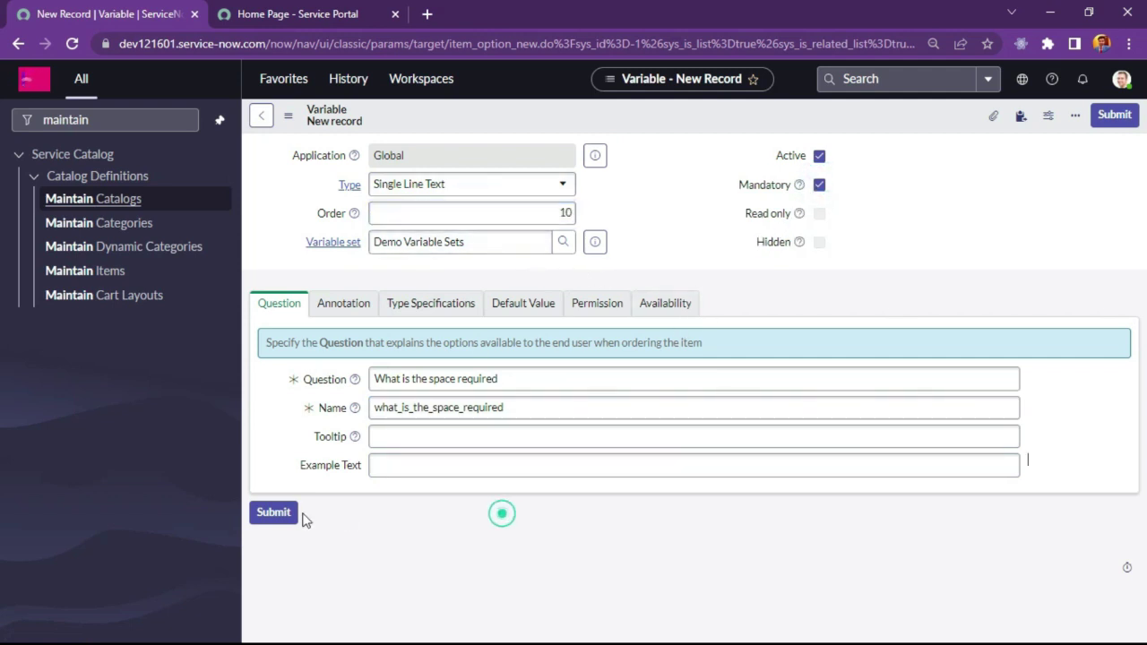
click(273, 514)
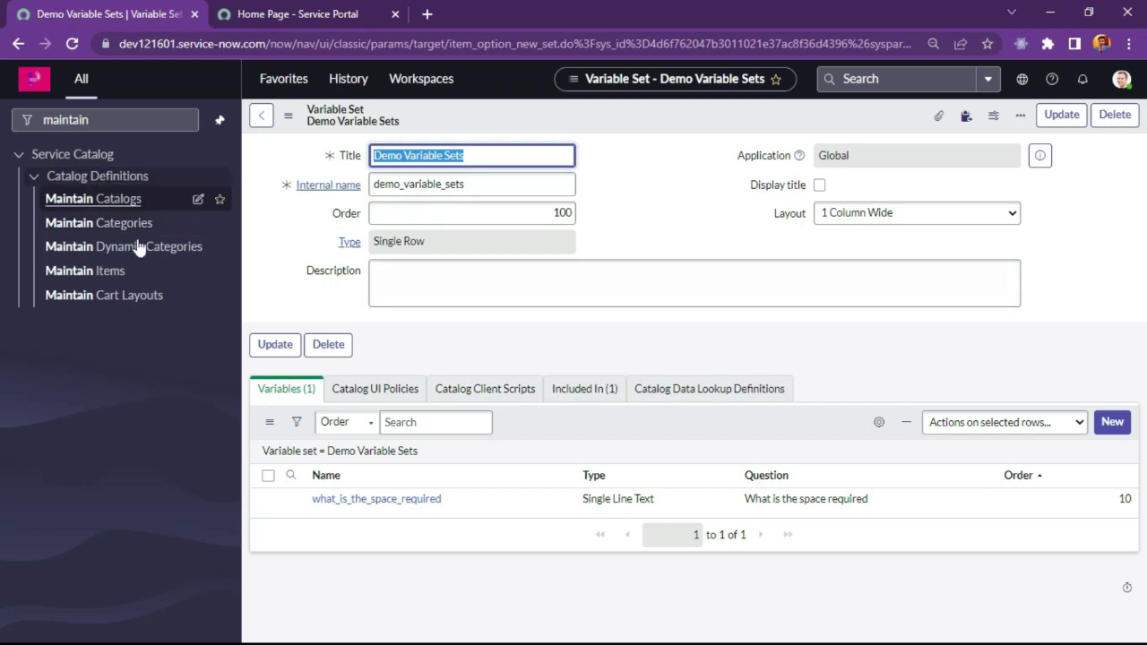
click(1063, 117)
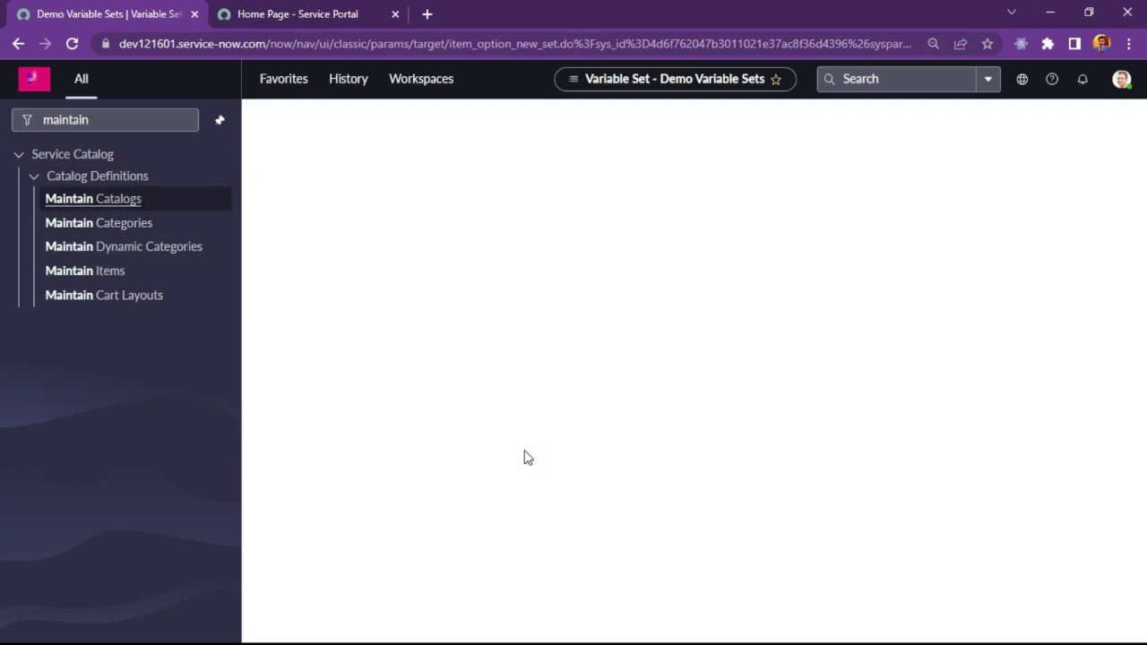
Step: Examine the Demo Server item's related lists of variables and variable sets
scroll(658, 443, down, 5)
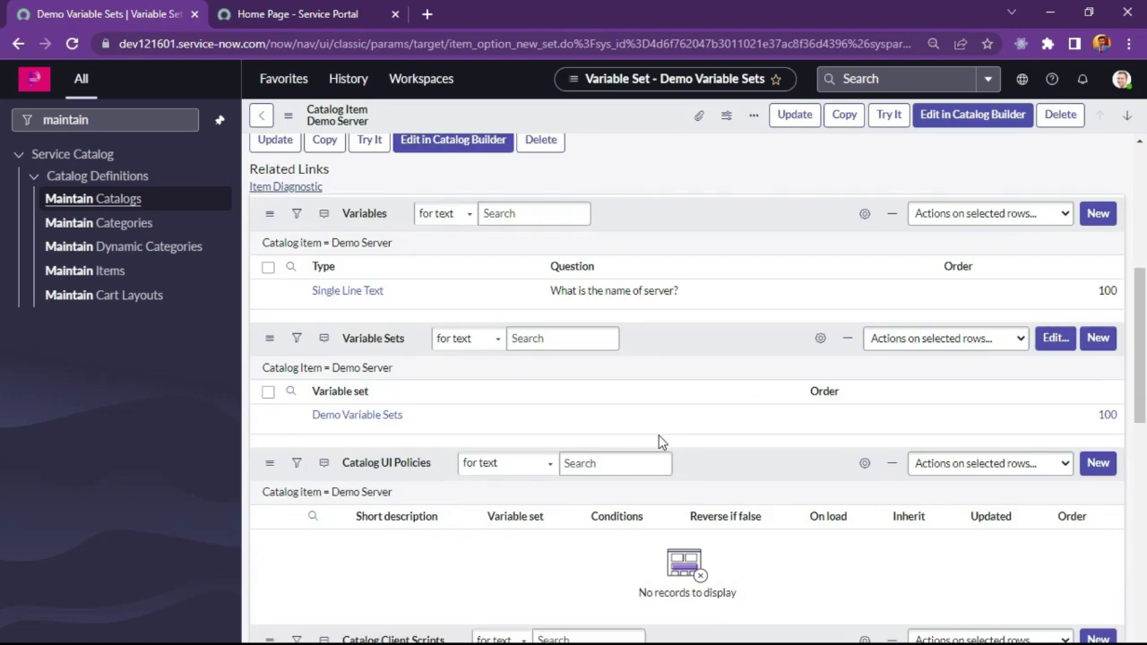
scroll(659, 440, up, 4)
scroll(660, 440, down, 3)
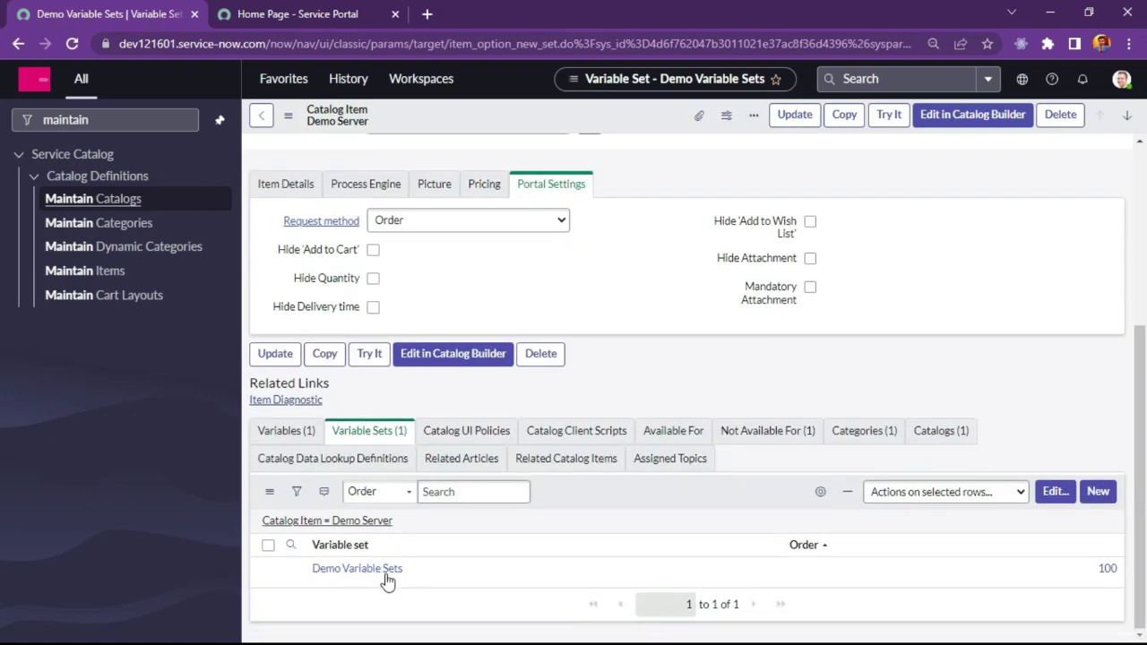
click(300, 431)
click(363, 432)
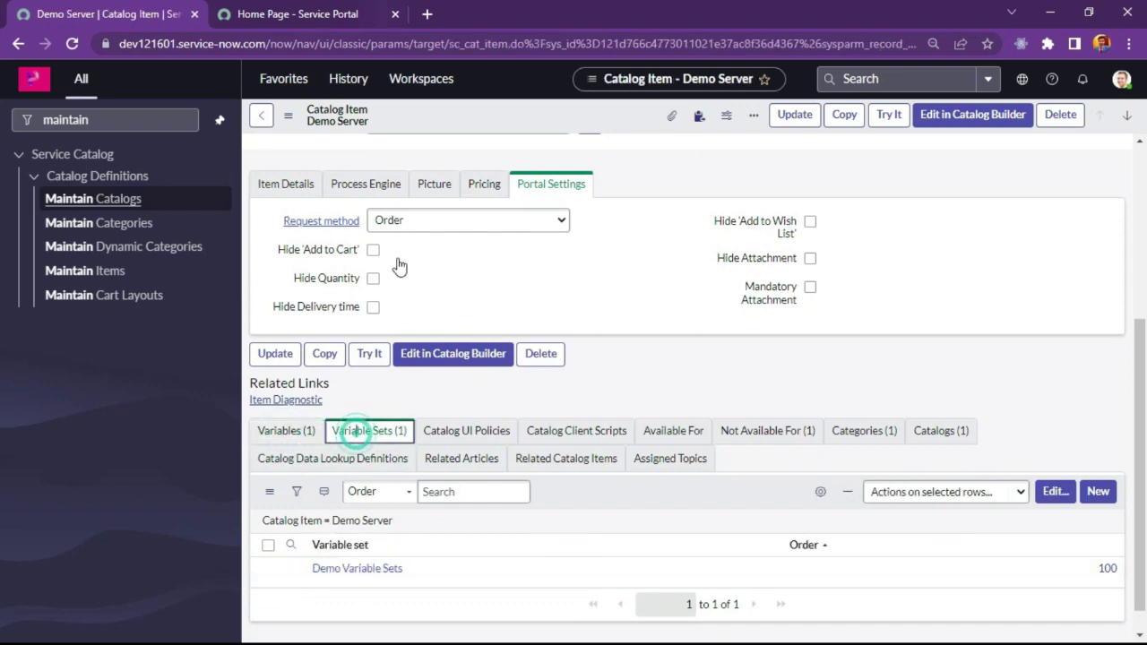
scroll(407, 314, up, 4)
triple_click(445, 248)
scroll(397, 538, down, 4)
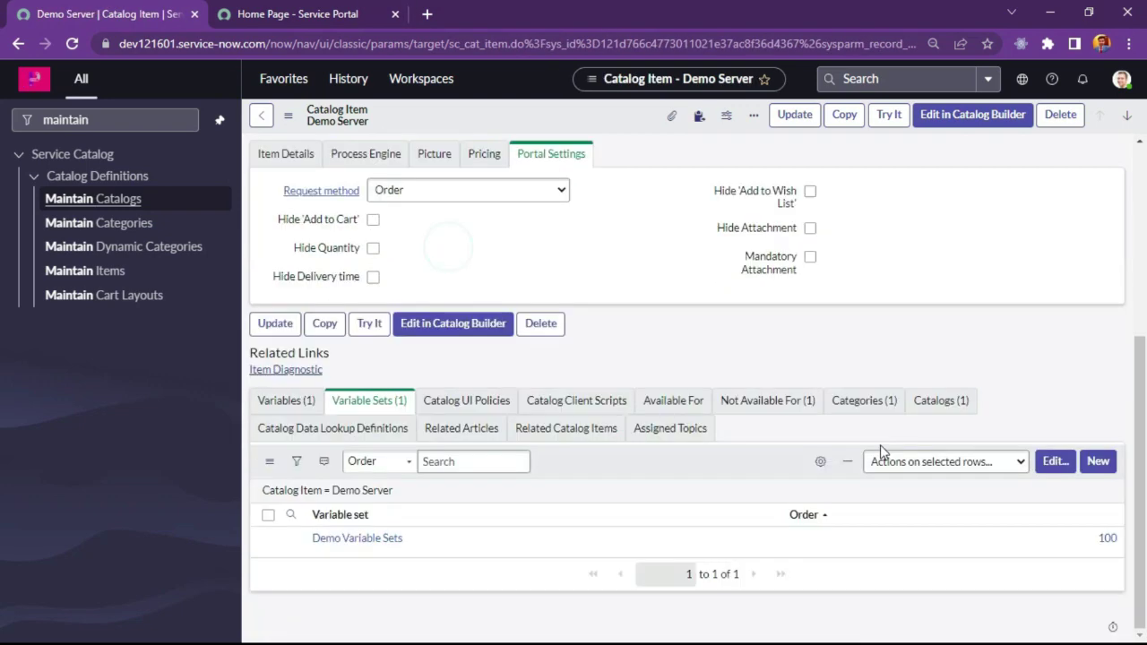
Step: Preview the Demo Server item's order form with Try It and check the server name and required space questions
click(273, 403)
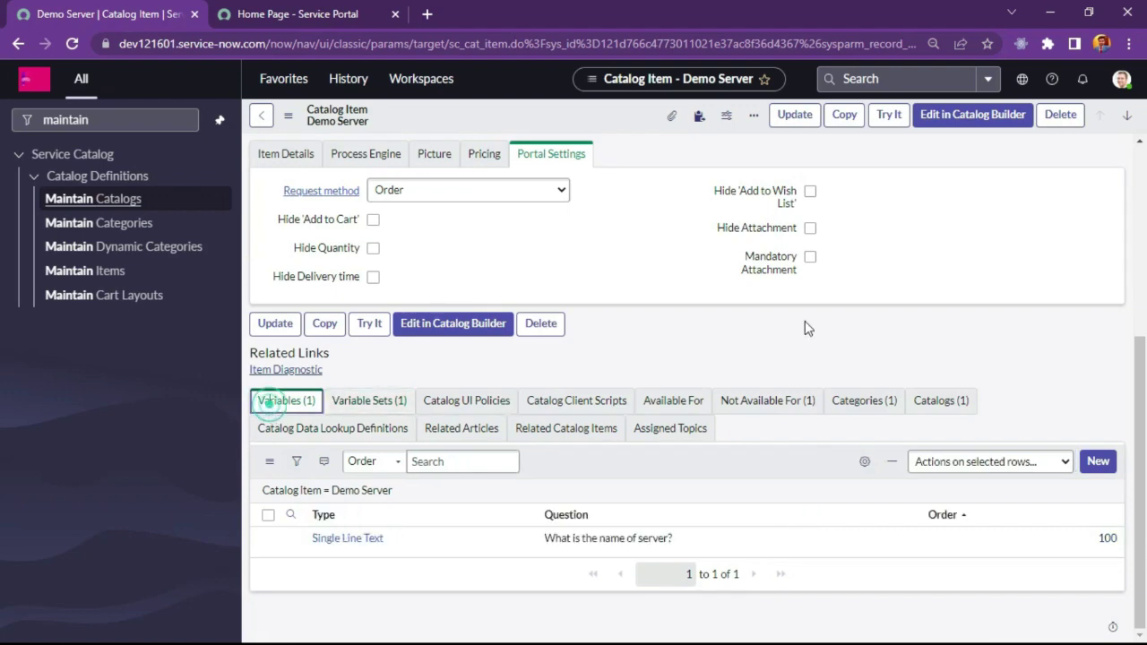
scroll(804, 321, up, 4)
click(888, 119)
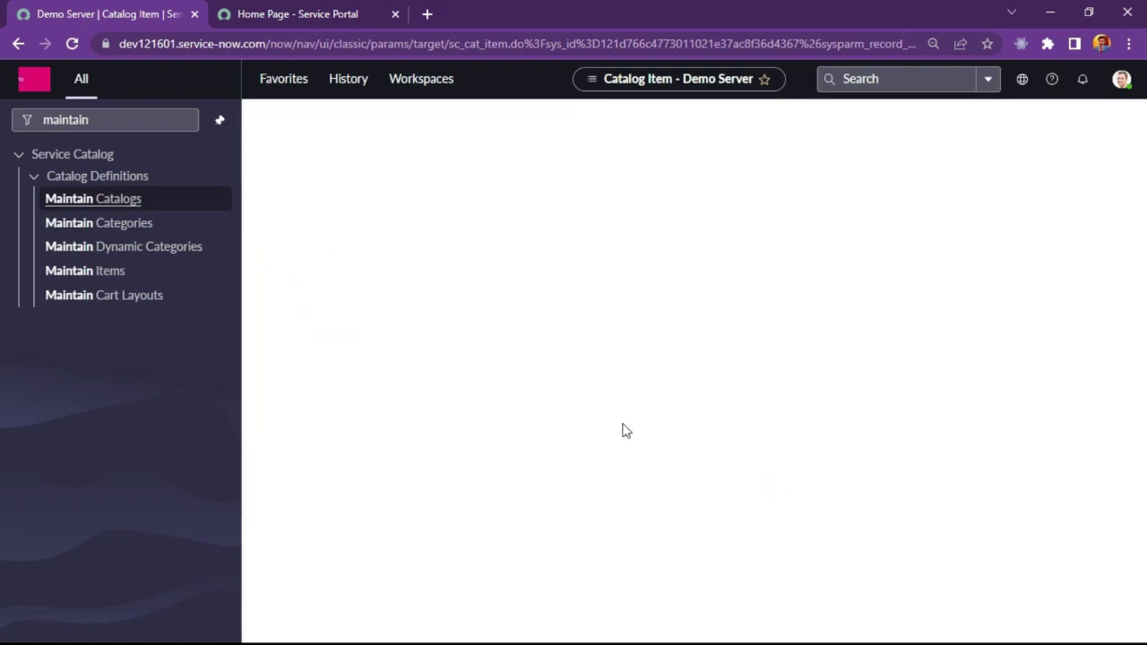
click(377, 282)
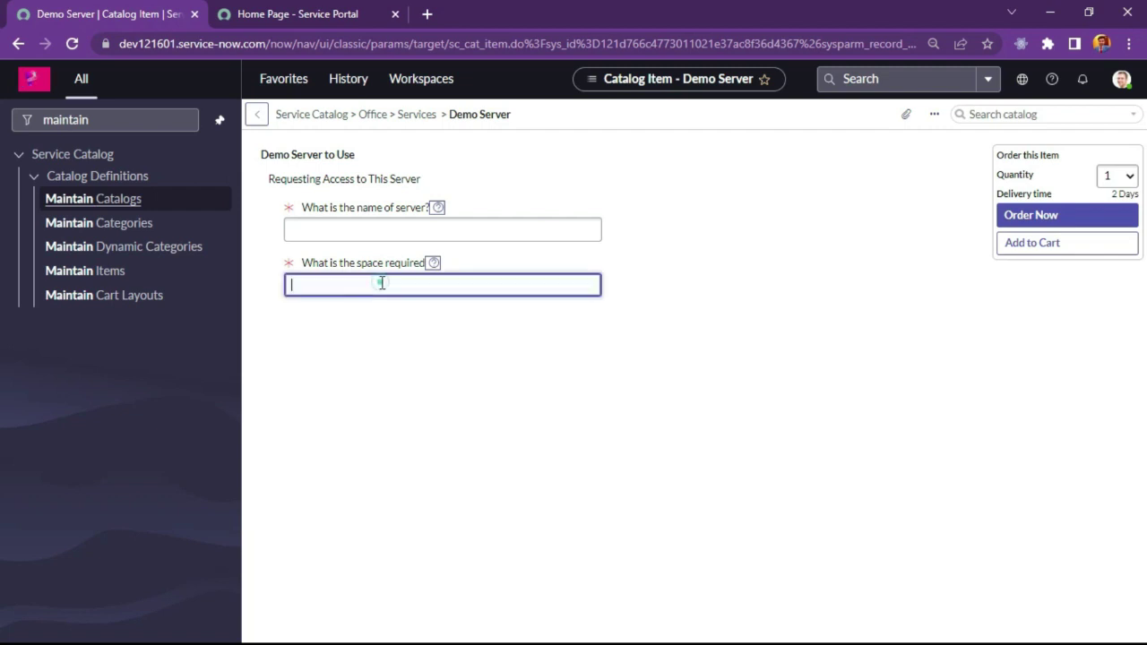
click(535, 428)
click(479, 289)
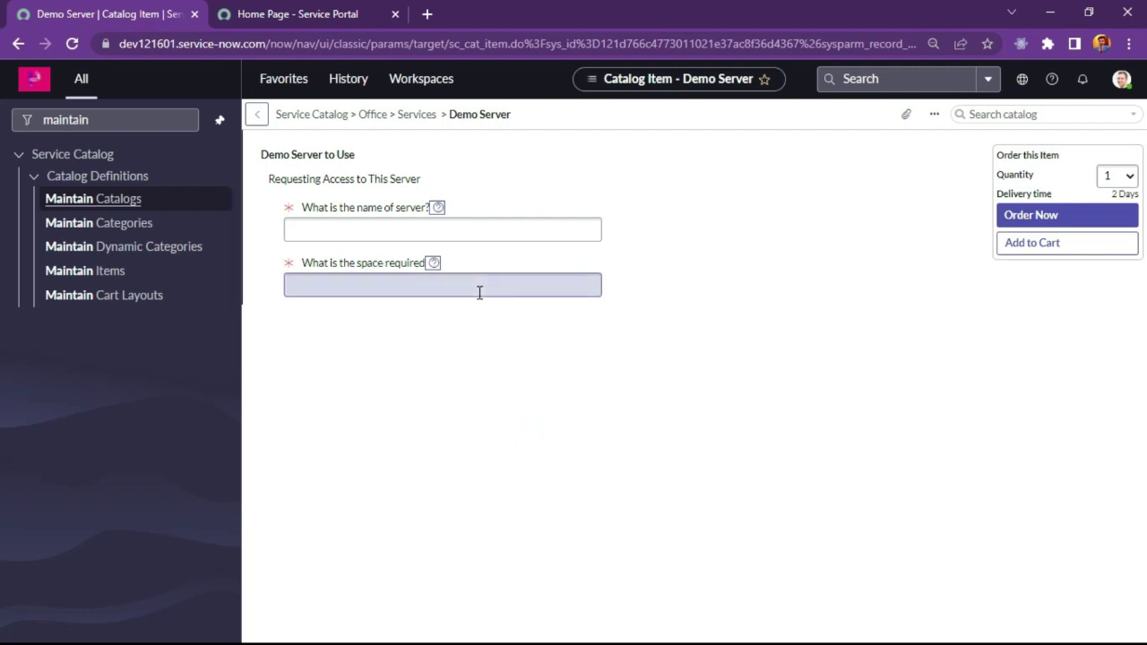
click(333, 369)
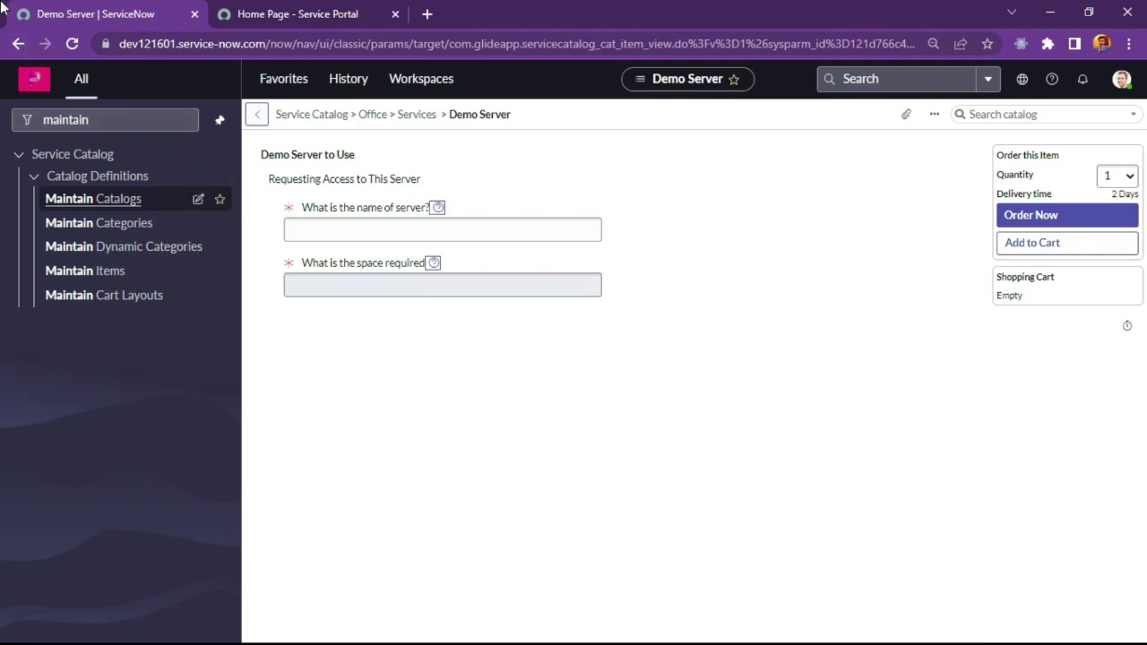
Step: Return from the order form preview to the Demo Server catalog item record and its related lists
click(18, 44)
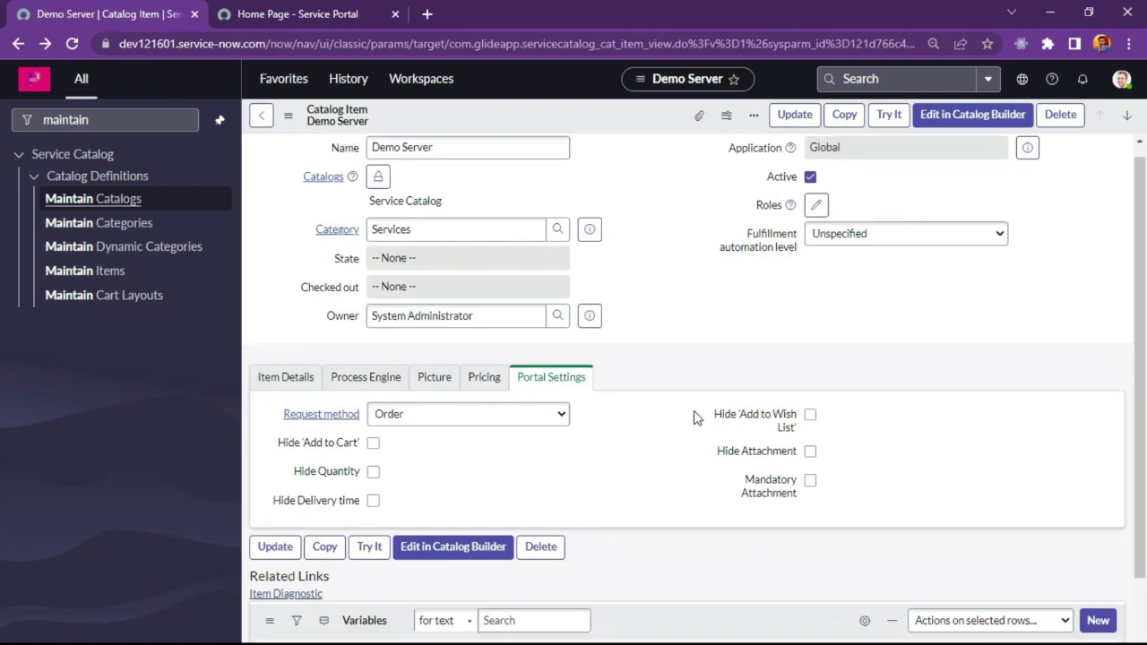
scroll(578, 439, down, 2)
scroll(529, 505, up, 2)
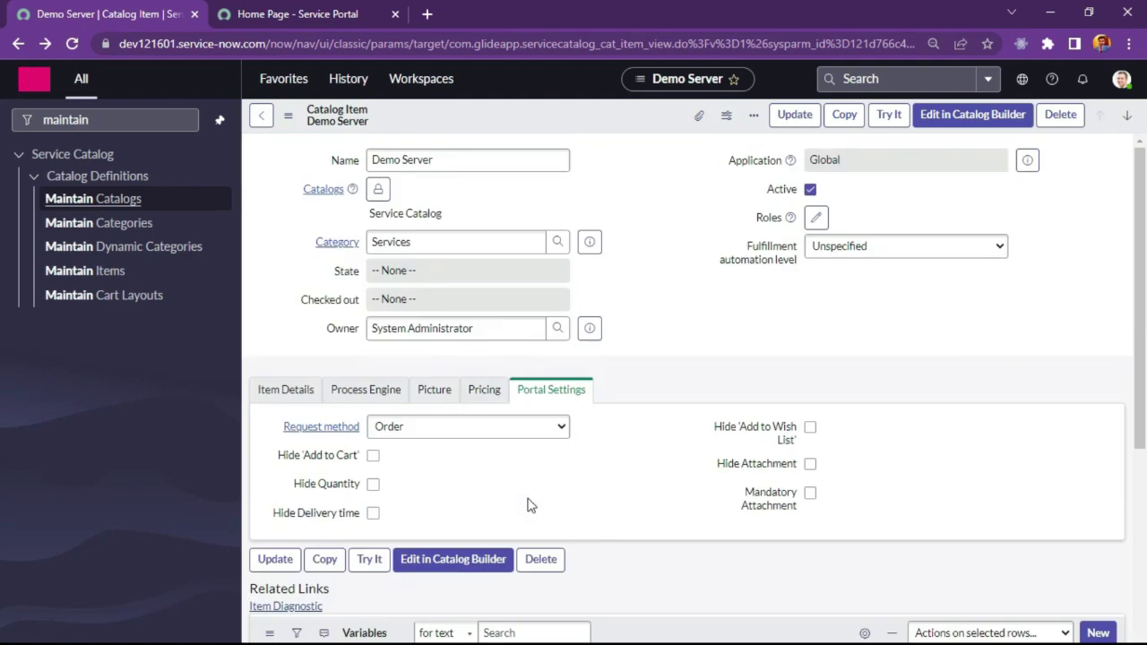
scroll(529, 509, down, 6)
scroll(672, 368, up, 6)
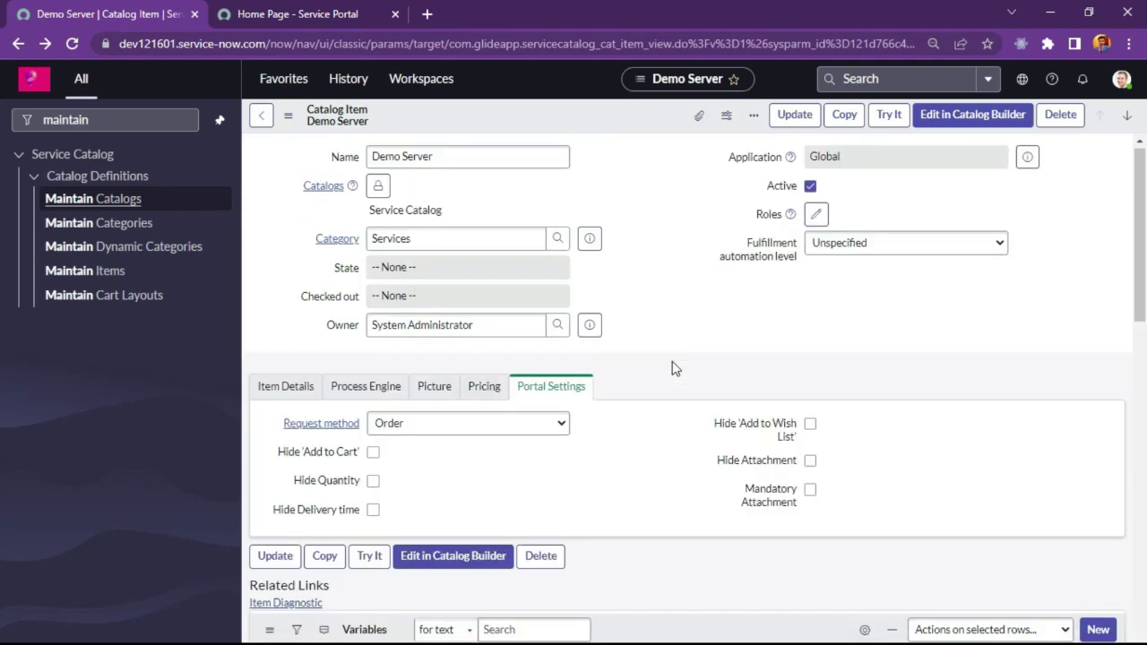
scroll(676, 368, down, 3)
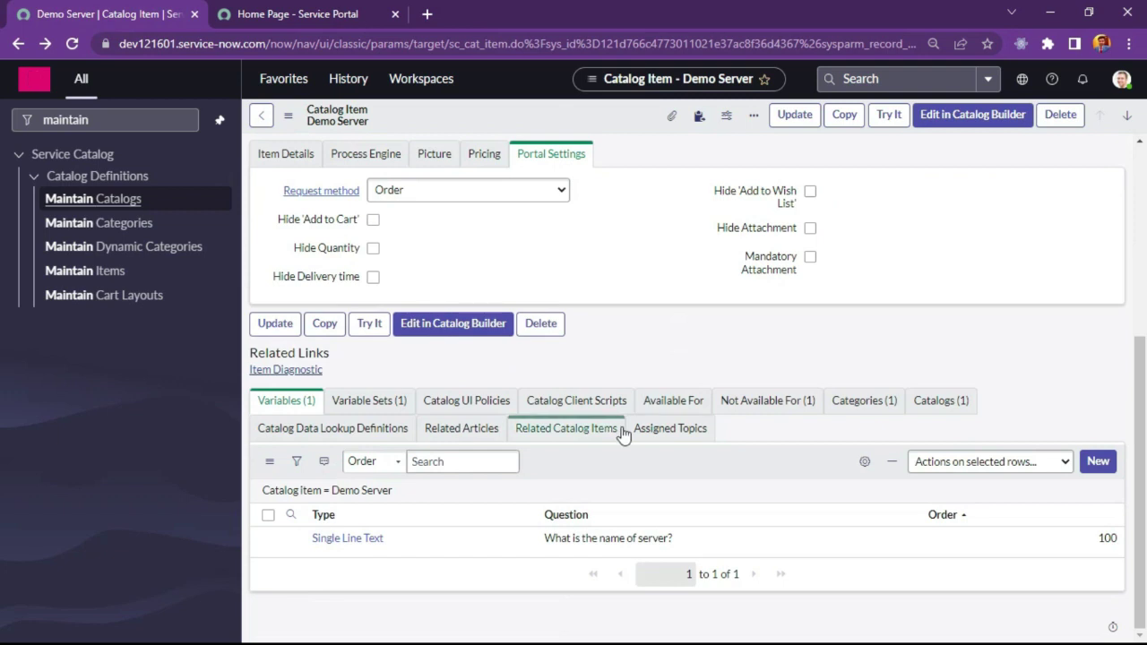
Step: Compare the Demo Server item's directly added variables with its attached variable sets in the related lists
click(337, 405)
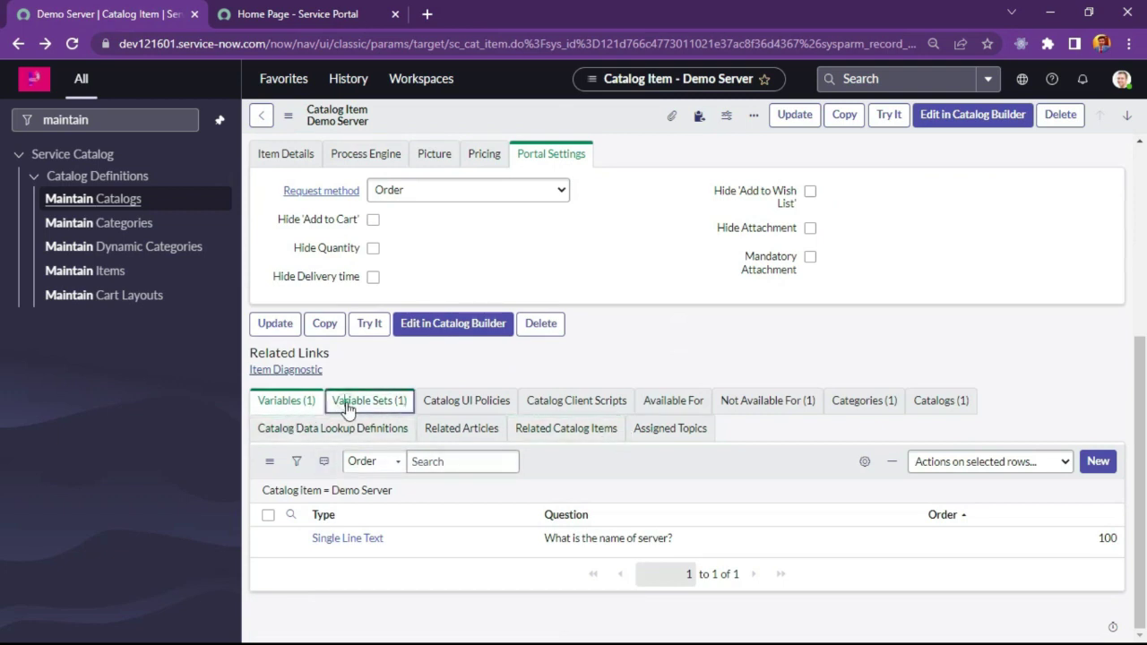
click(301, 405)
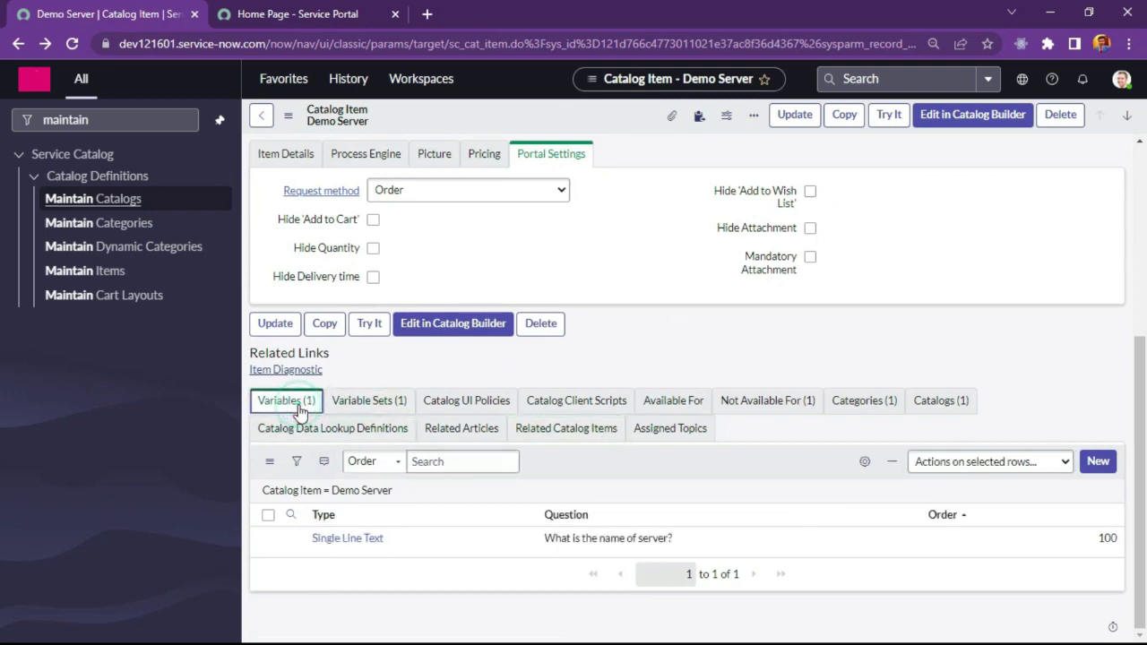
click(546, 430)
click(260, 400)
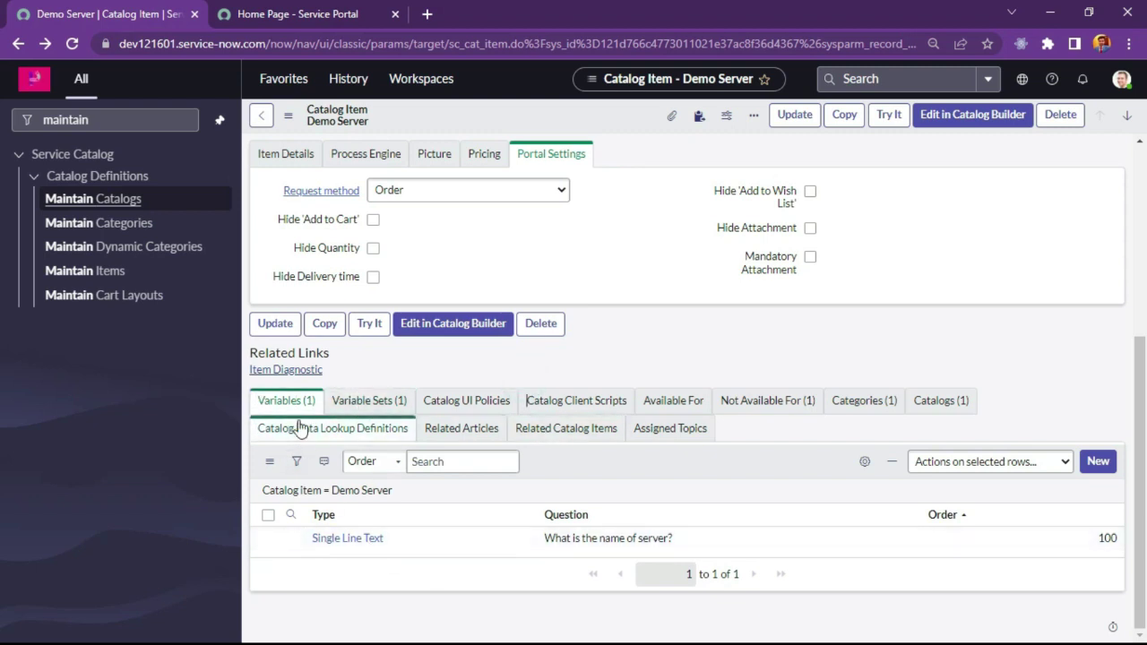
drag(673, 538, 543, 537)
click(110, 554)
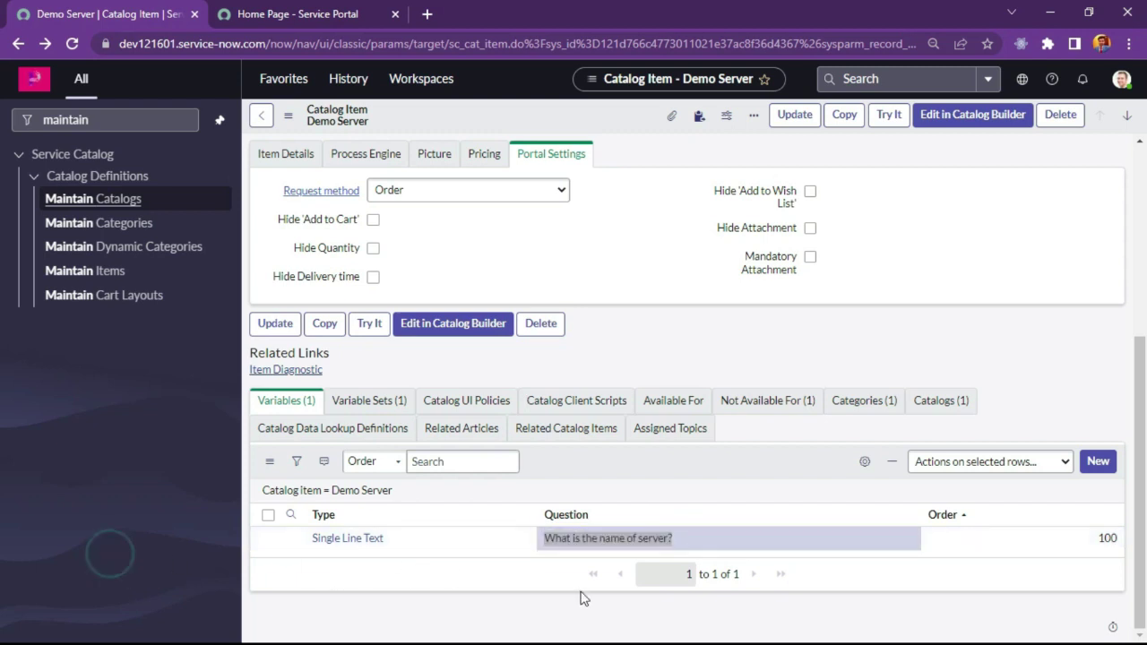
click(528, 575)
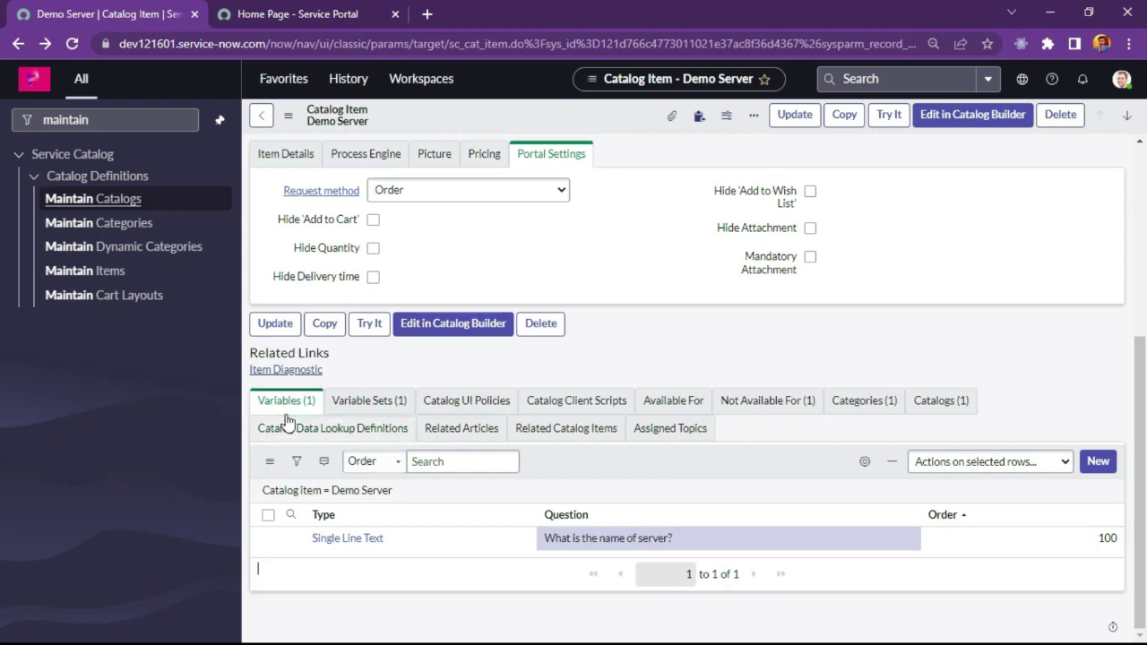
click(363, 402)
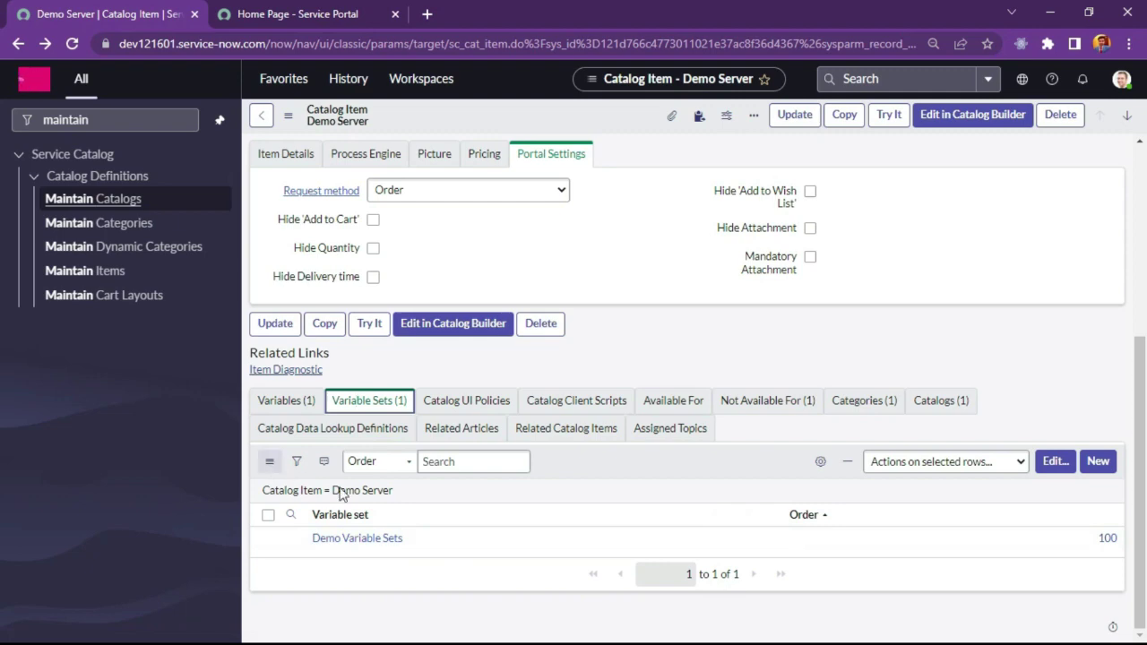
scroll(454, 489, up, 4)
scroll(459, 488, down, 4)
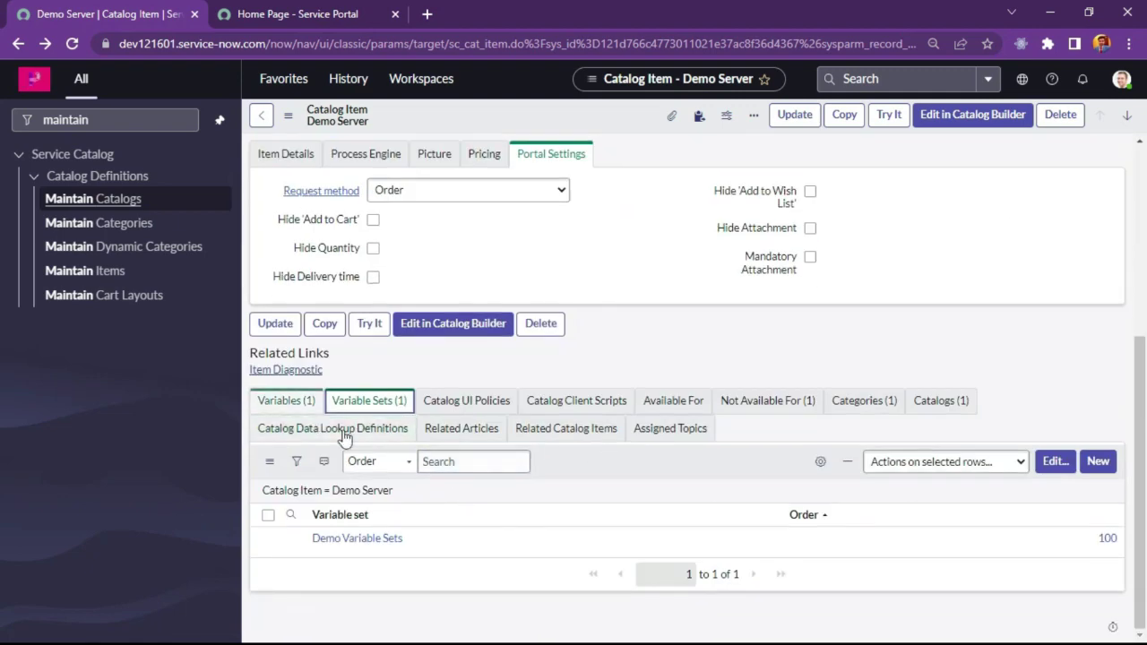
click(548, 461)
click(280, 403)
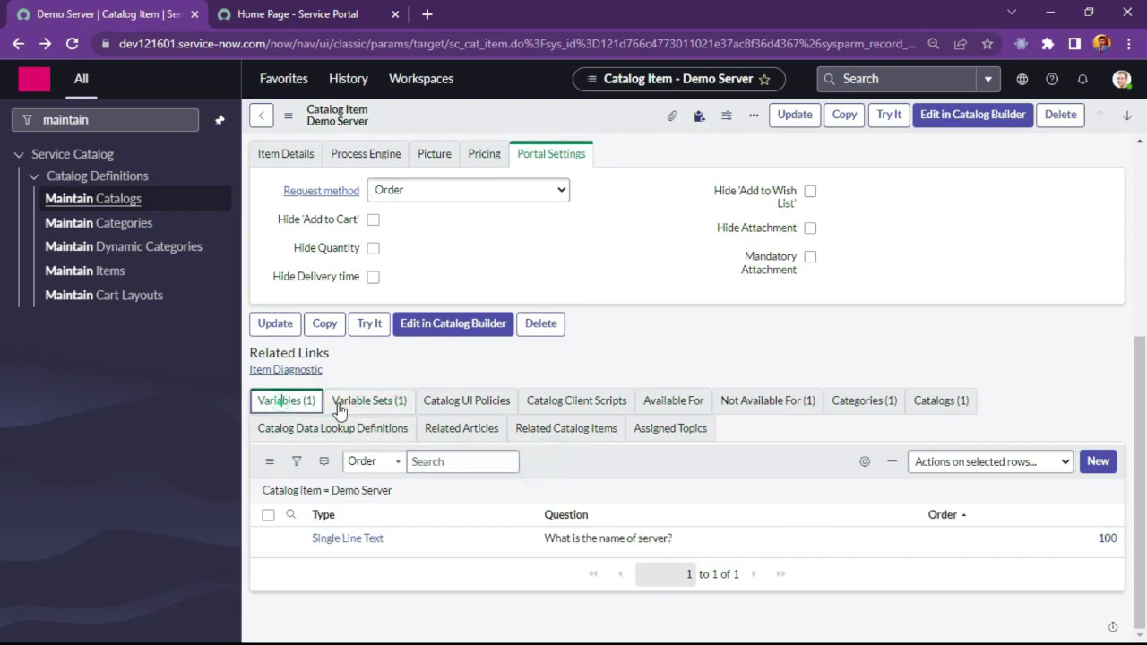
click(363, 401)
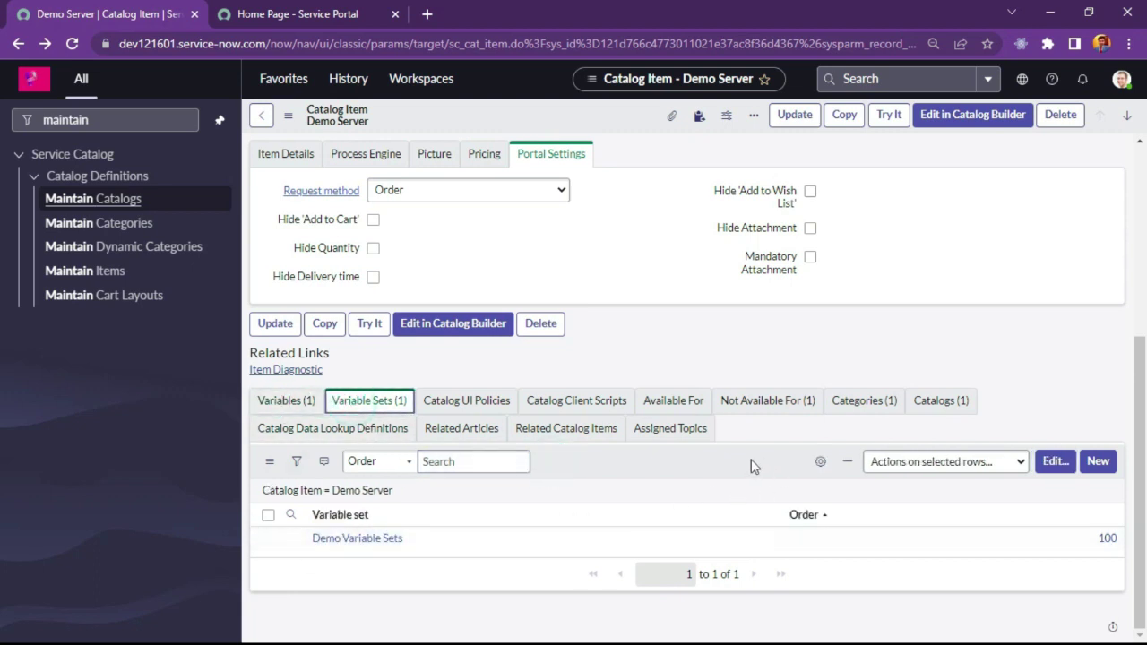
scroll(689, 490, up, 4)
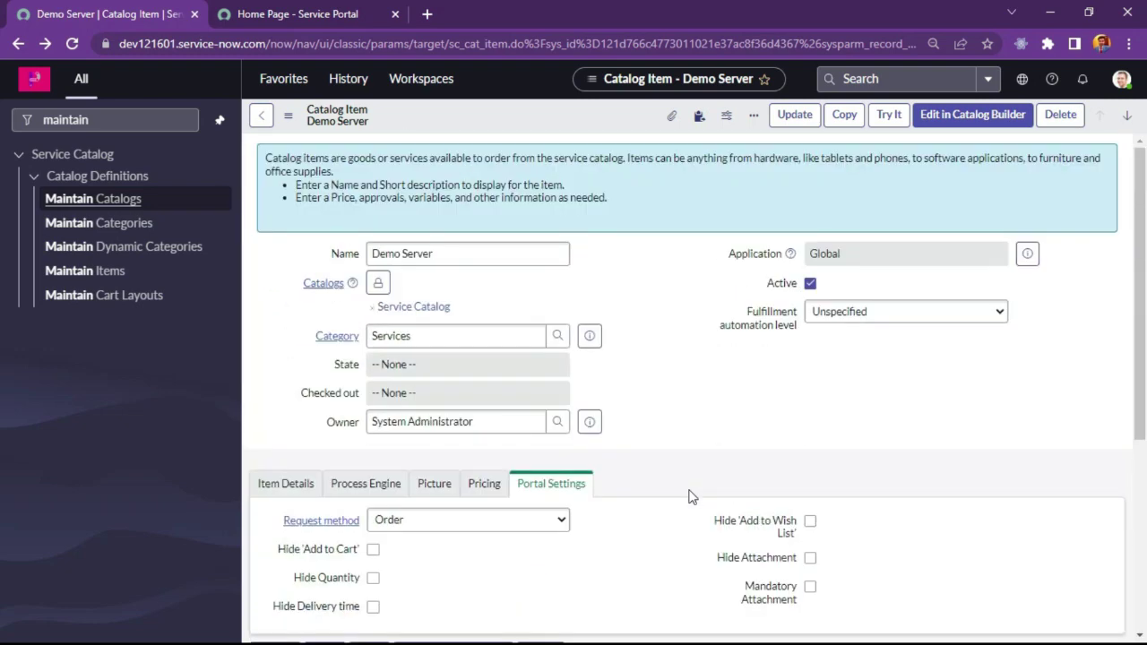
scroll(689, 491, down, 4)
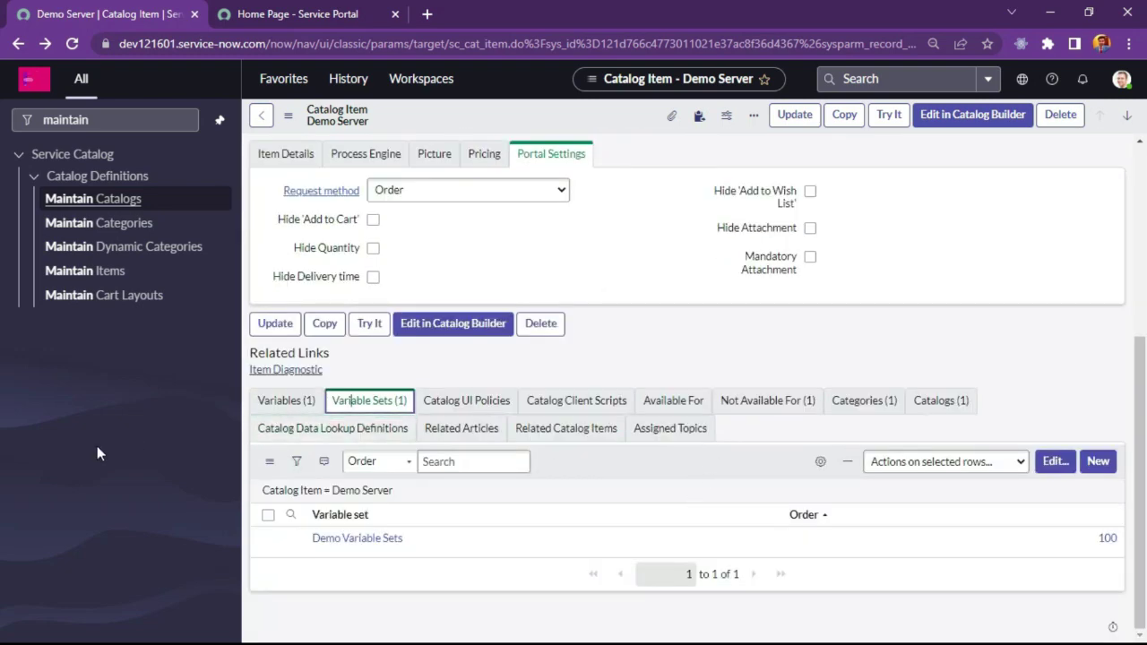
Step: Find the Record Producers module by filtering the navigator for "record producer" and start a new record producer
click(99, 120)
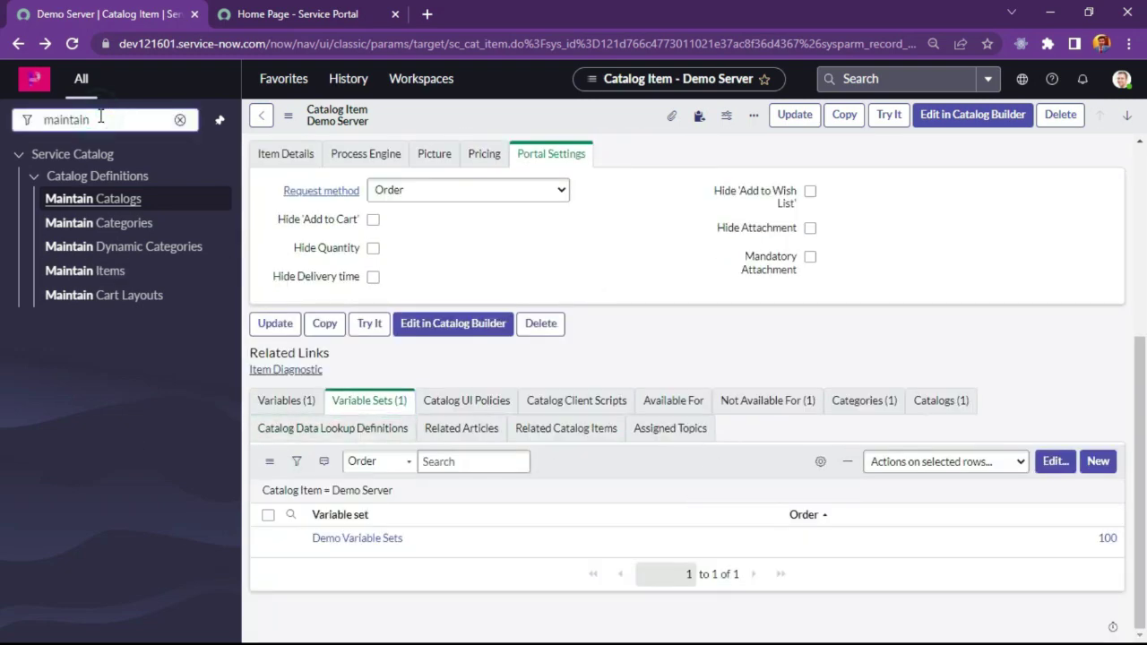
key(ctrl+a)
key(BackSpace)
text(reco)
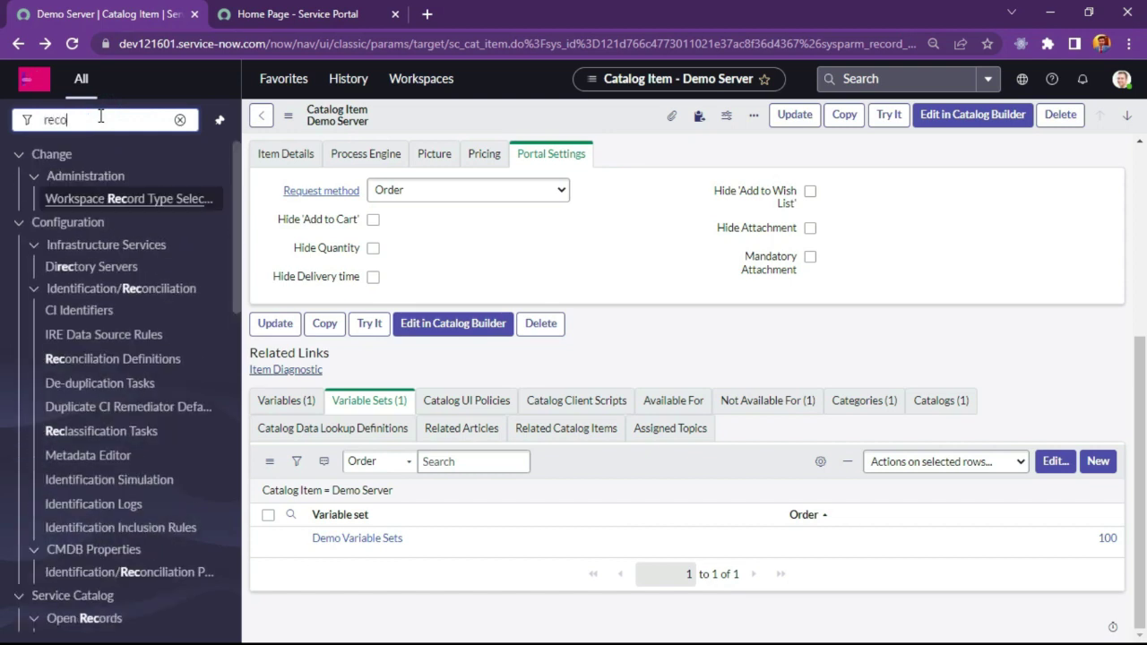
text(rd produ)
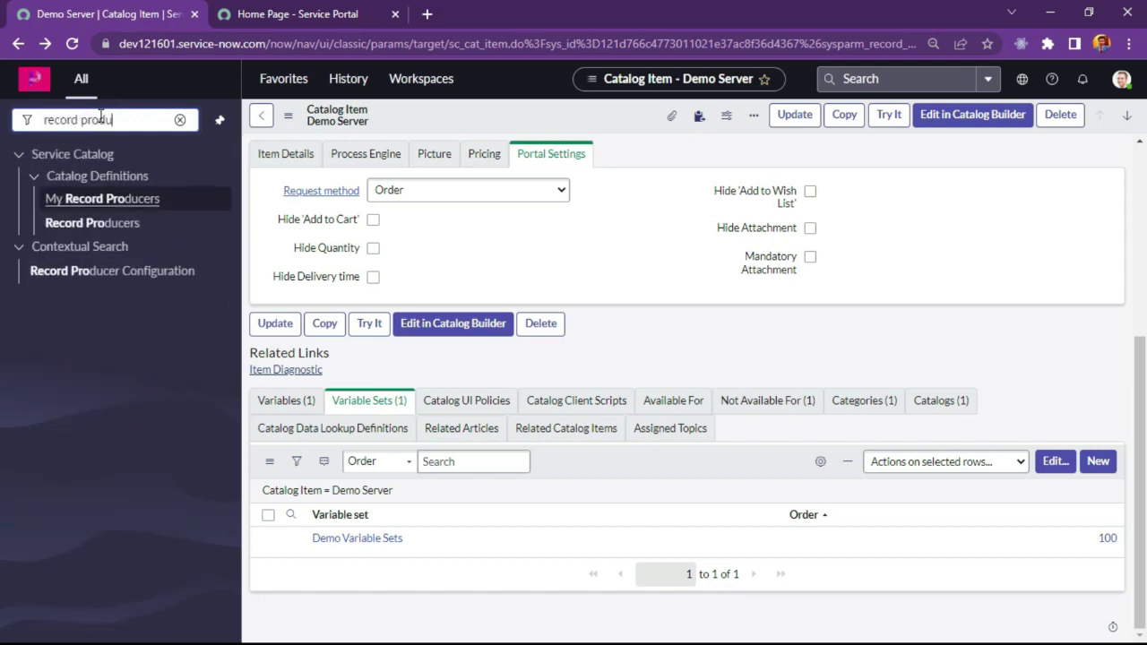
text(cer)
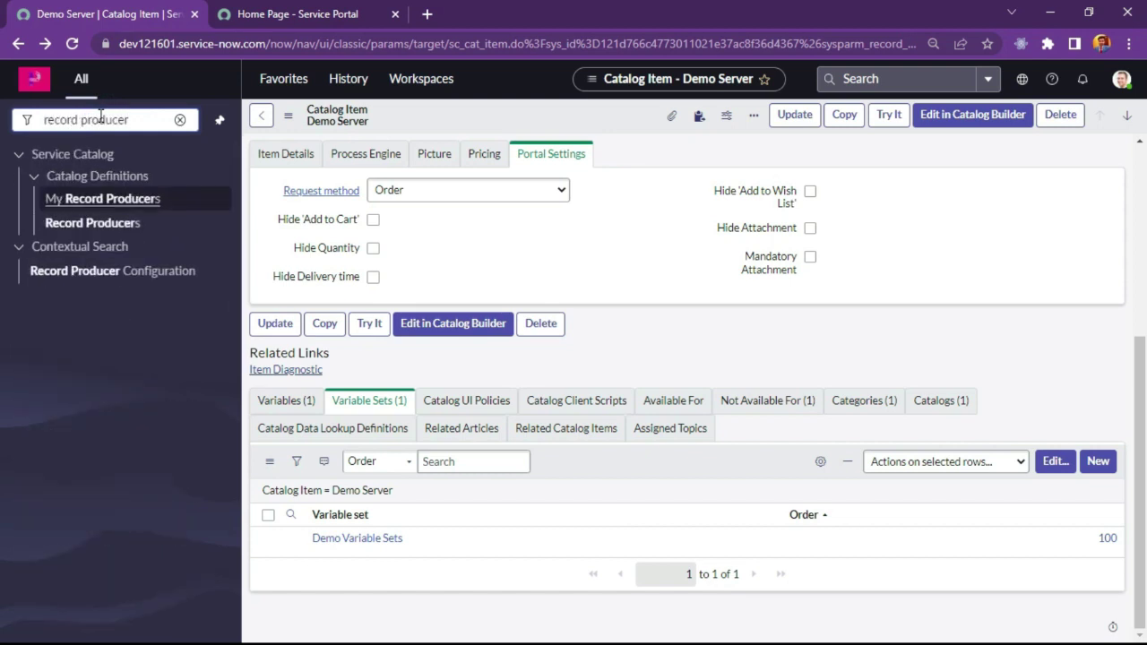
click(86, 226)
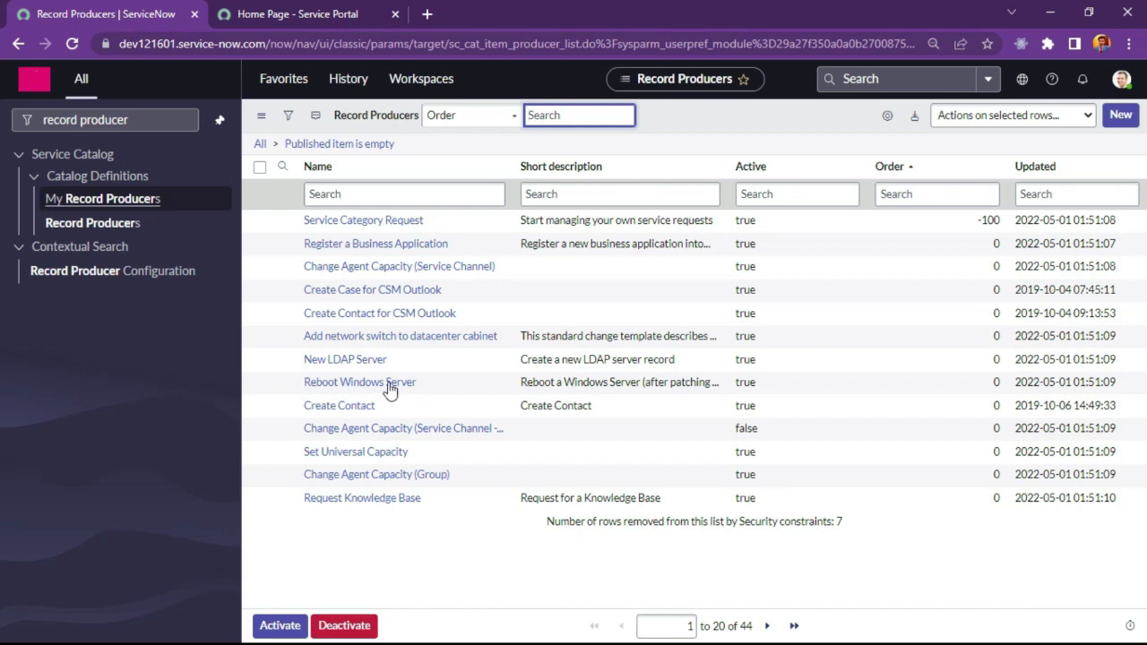
click(1120, 115)
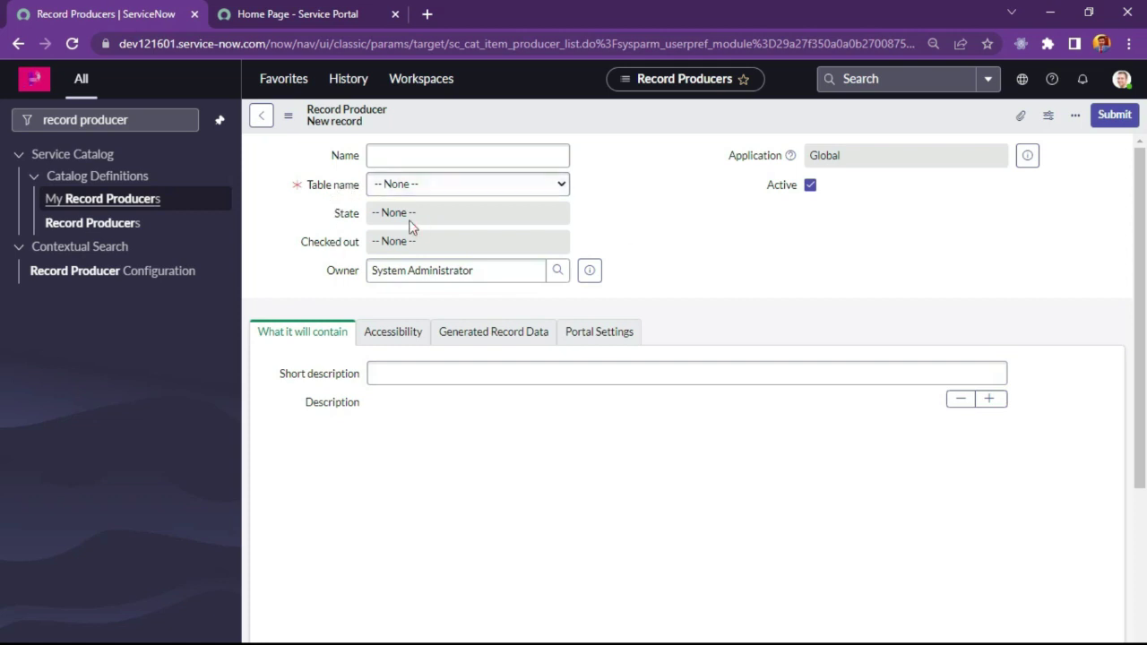
click(408, 185)
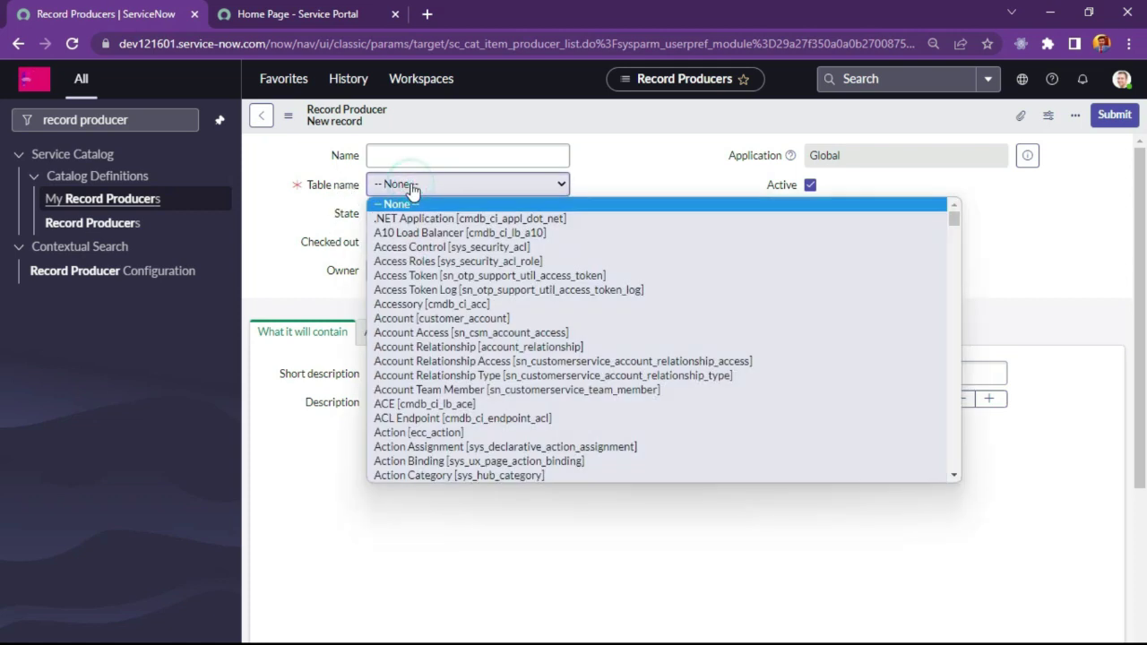
scroll(508, 349, down, 10)
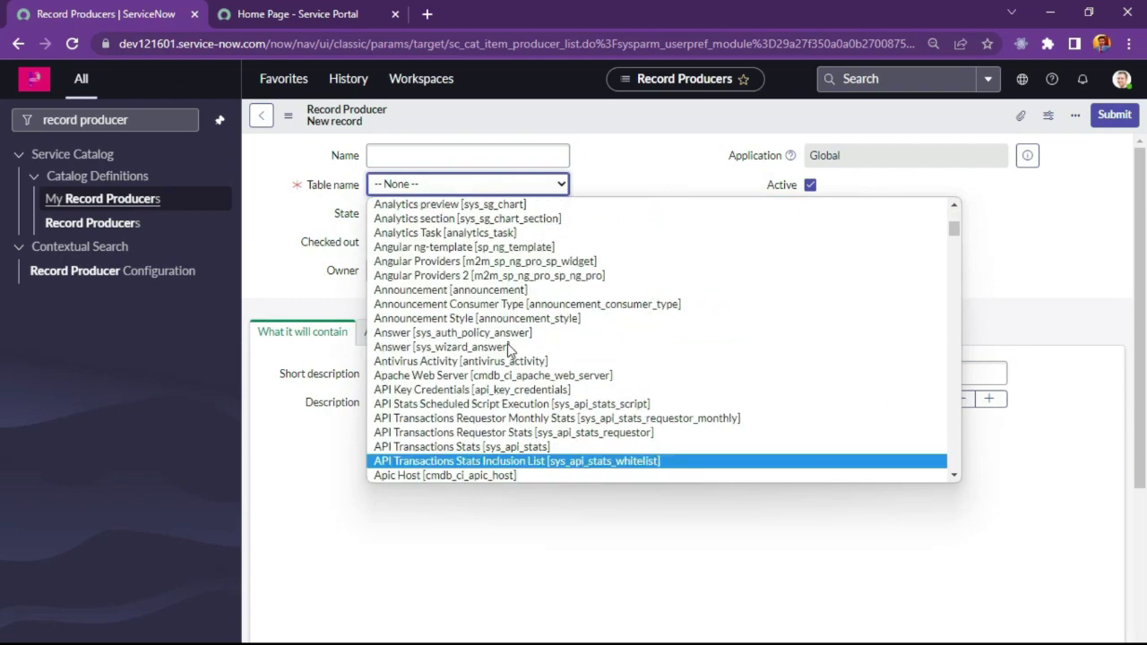
scroll(507, 347, down, 20)
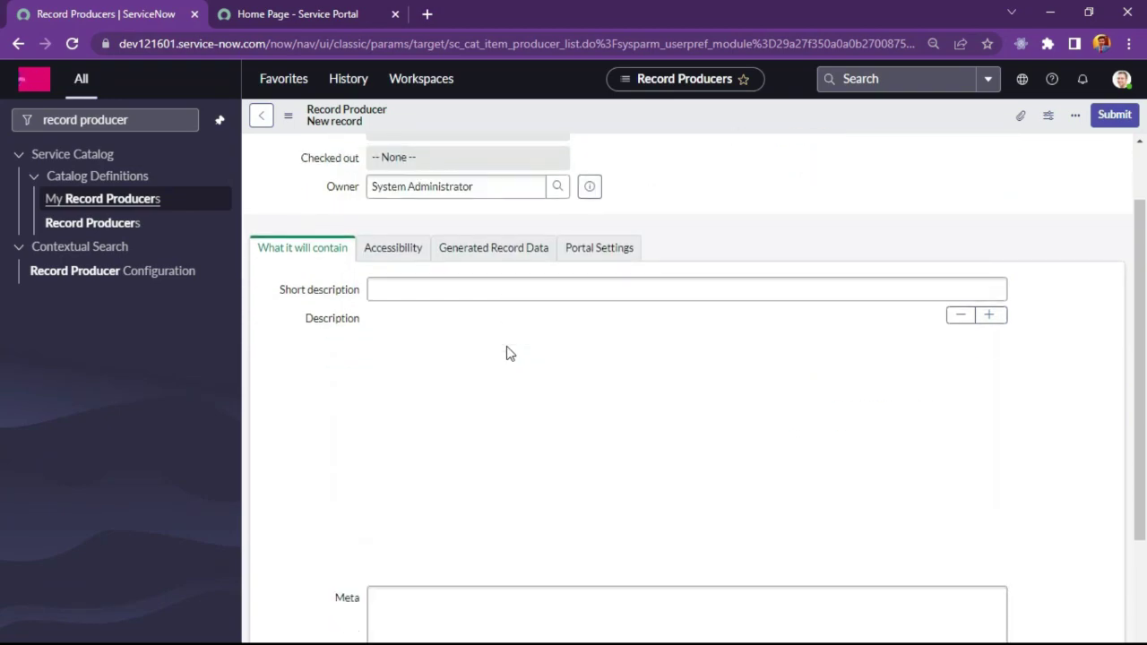
scroll(507, 353, up, 1)
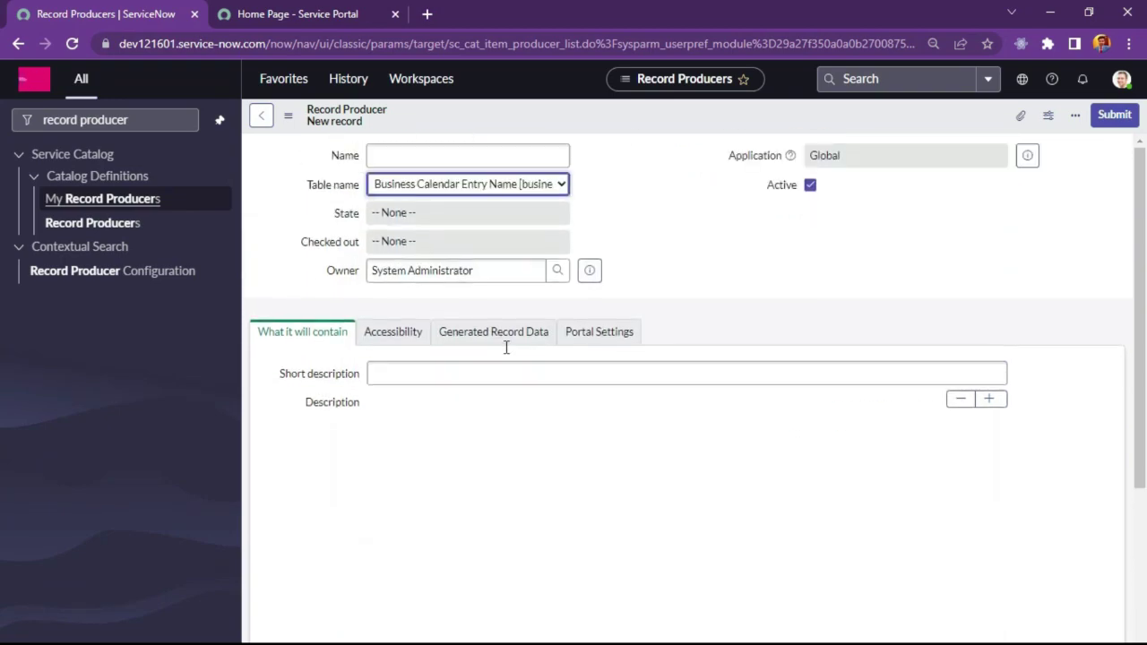
Step: Name the new record producer "Create Incident"
click(454, 158)
click(453, 158)
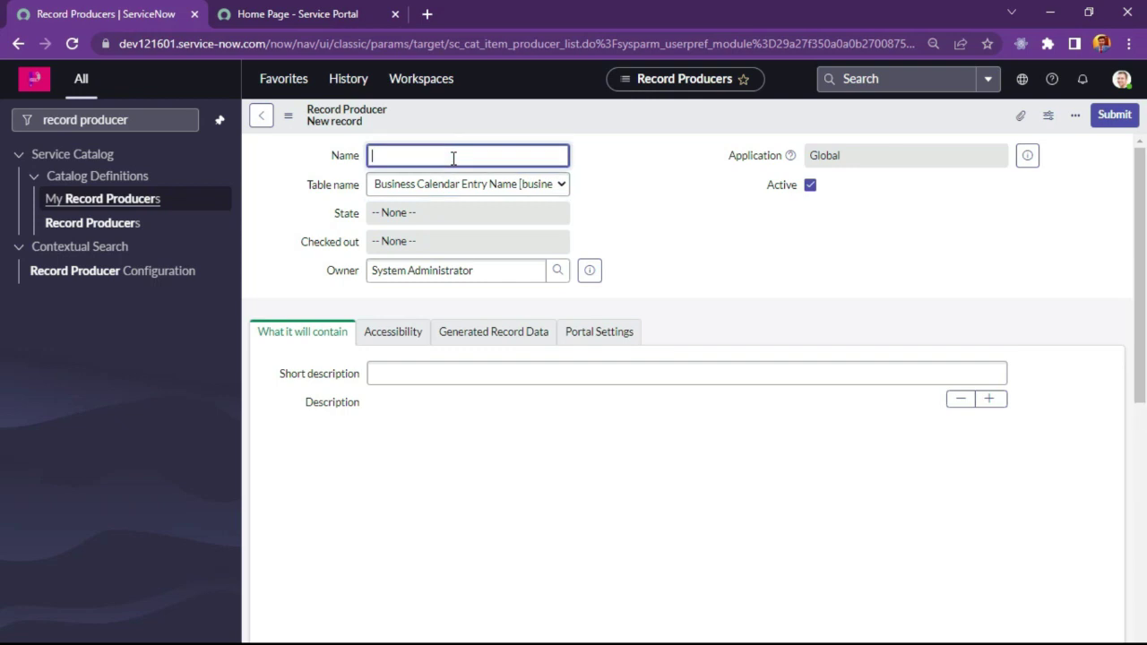
click(453, 158)
click(453, 158)
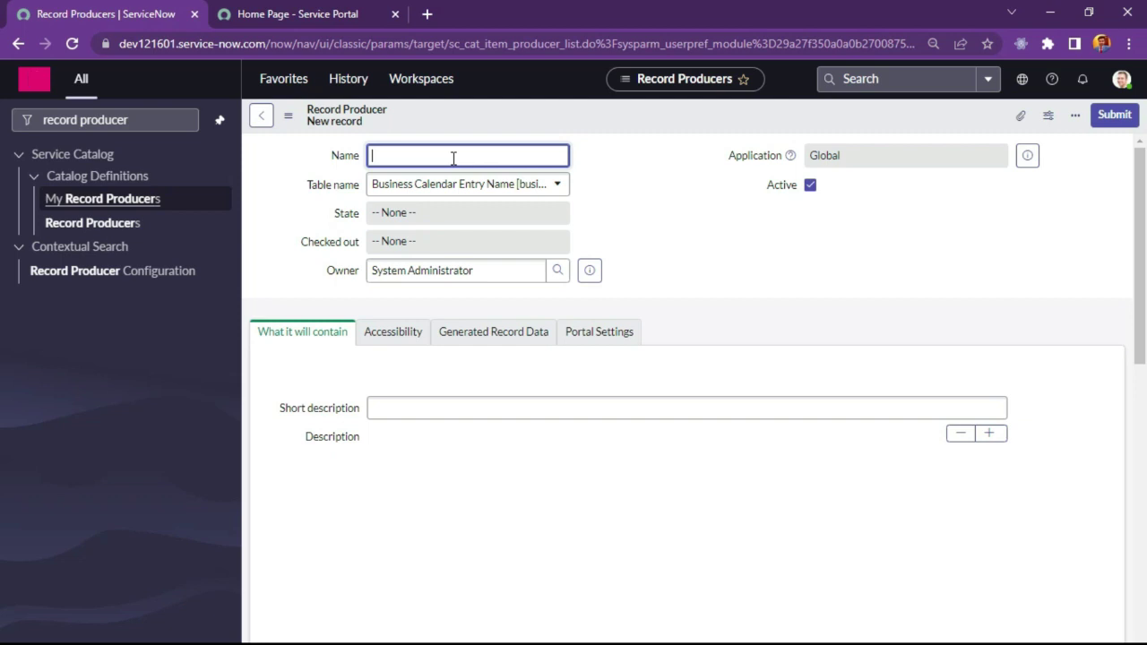
text(Create Incident)
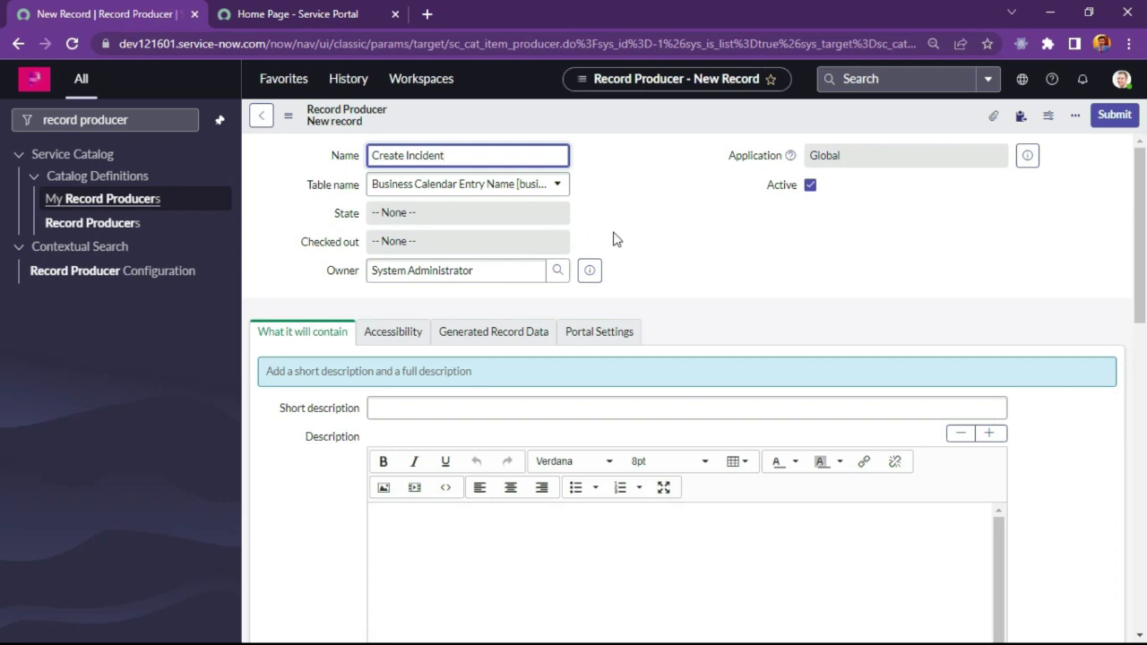
Step: Set the record producer's table to Incident [incident], searching the table list for "incident"
click(500, 197)
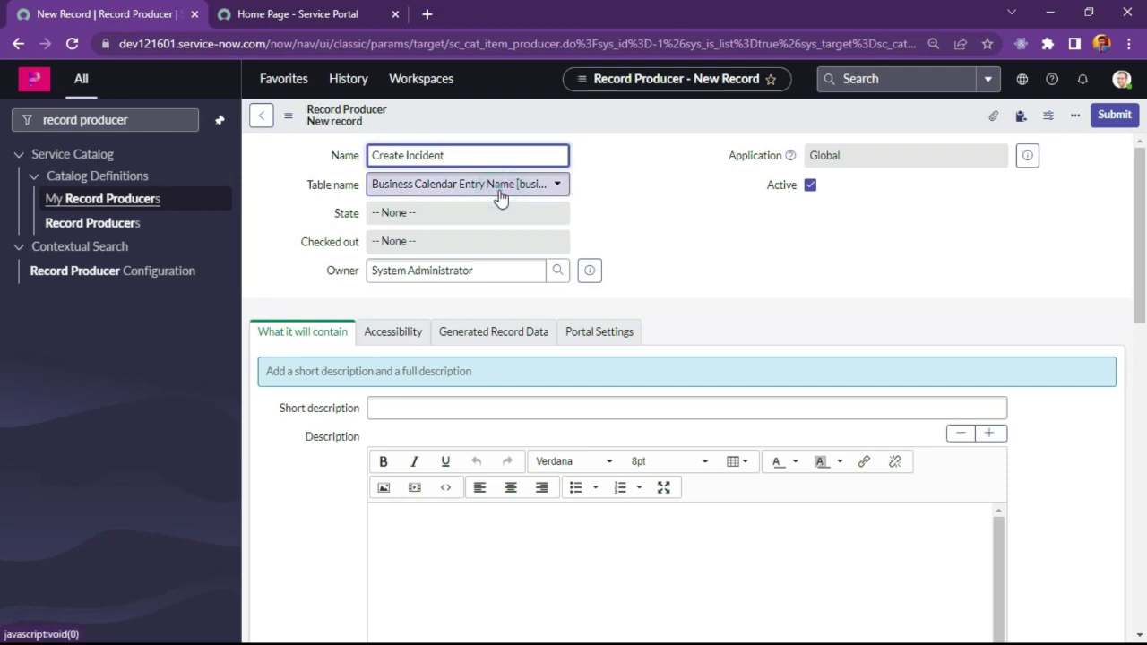
click(500, 191)
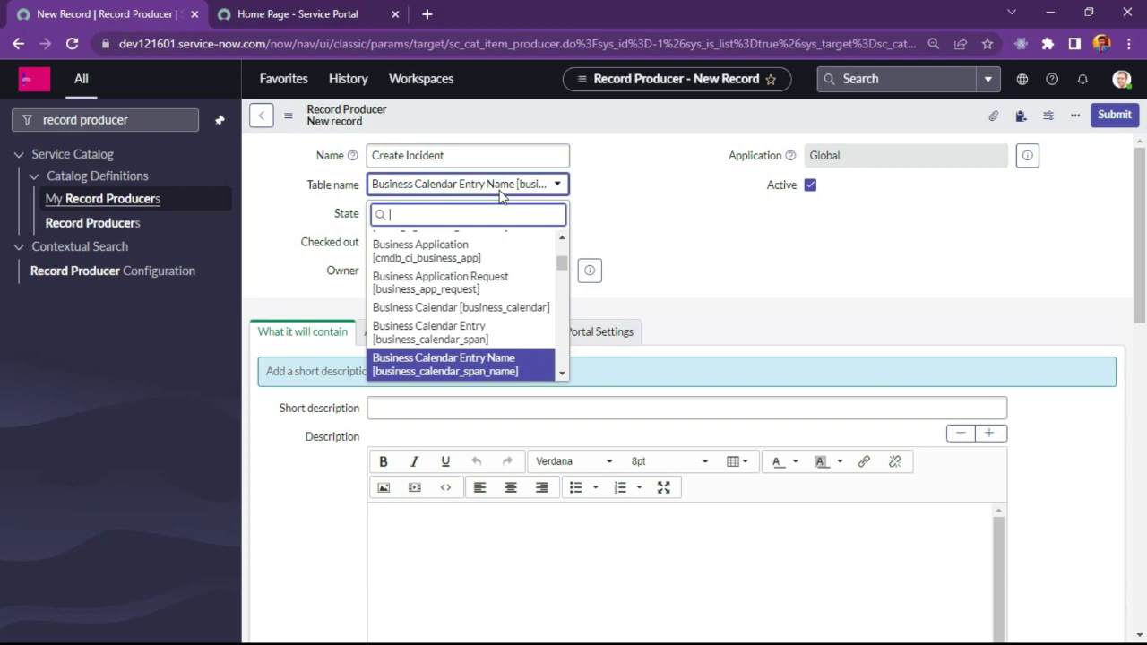
text(incidentr)
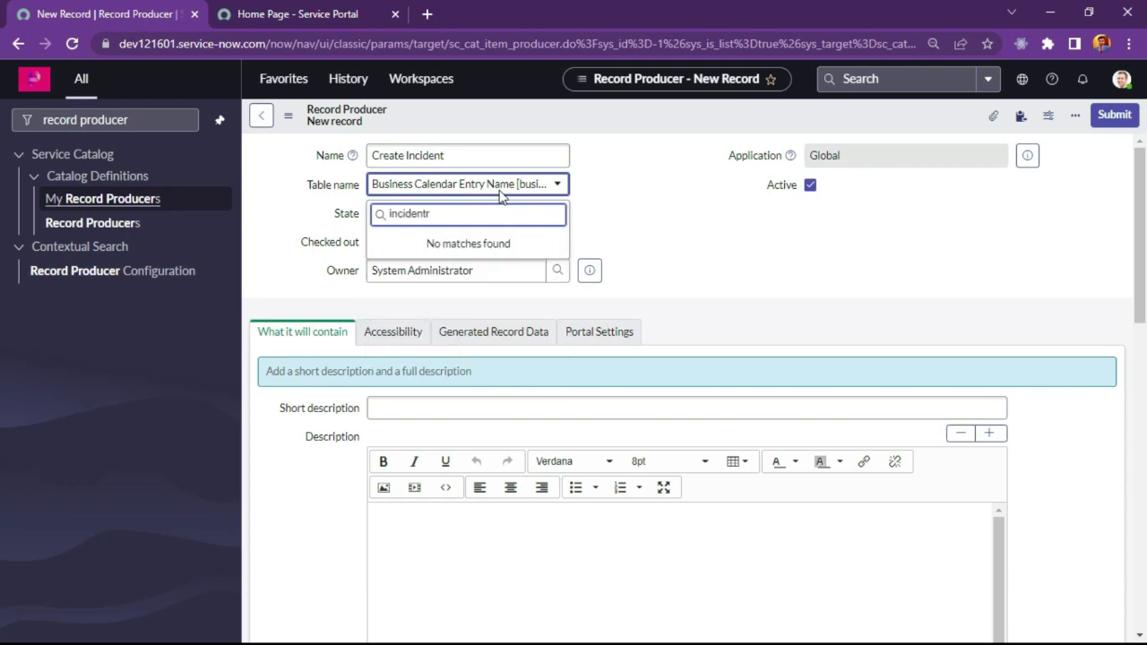
key(BackSpace)
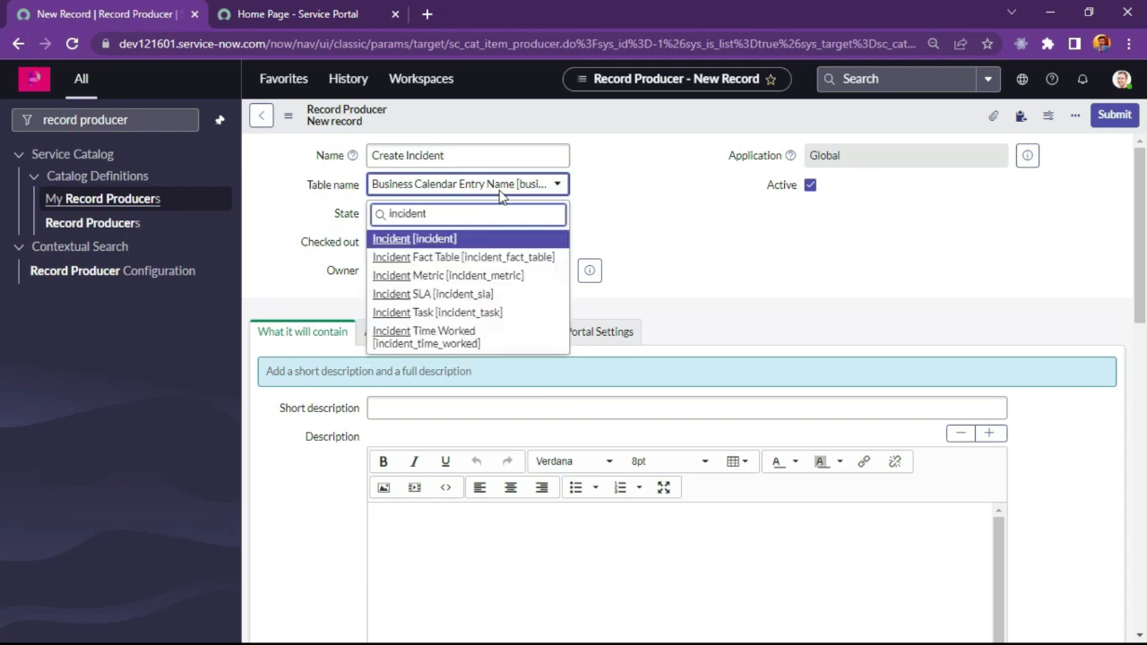
click(477, 240)
Step: Clear the Owner field of the record producer
click(493, 269)
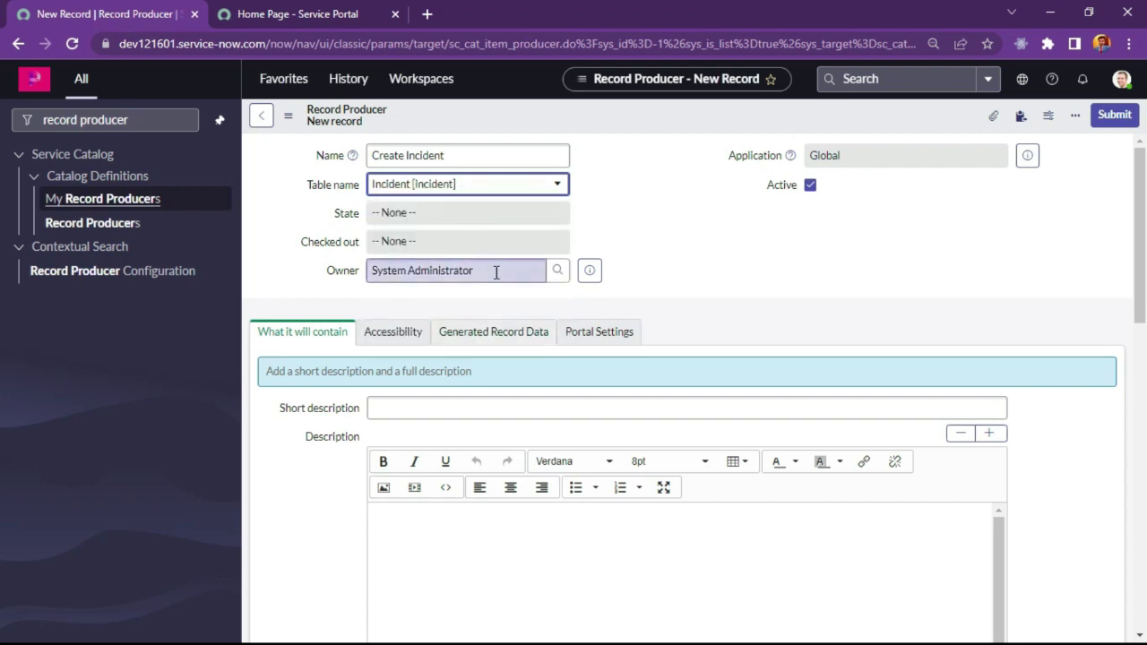
drag(370, 273, 369, 272)
key(BackSpace)
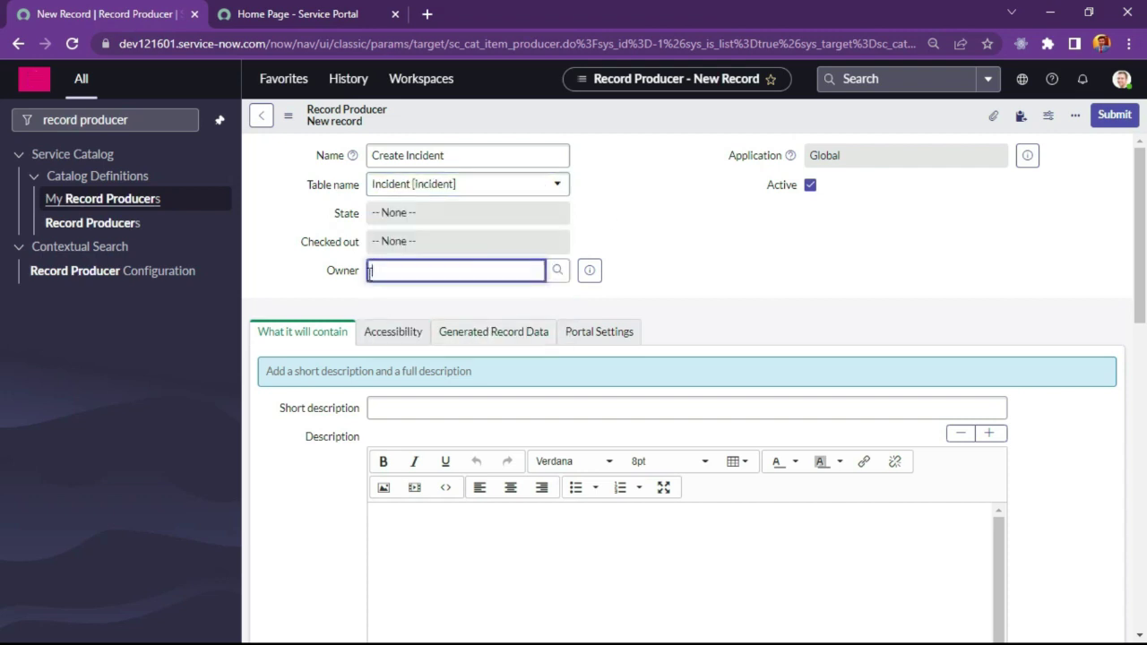
Step: Enter "Raise an Issue" as the short description and "Raise an Issue for detailed version" as the description
scroll(344, 427, down, 1)
scroll(434, 330, up, 1)
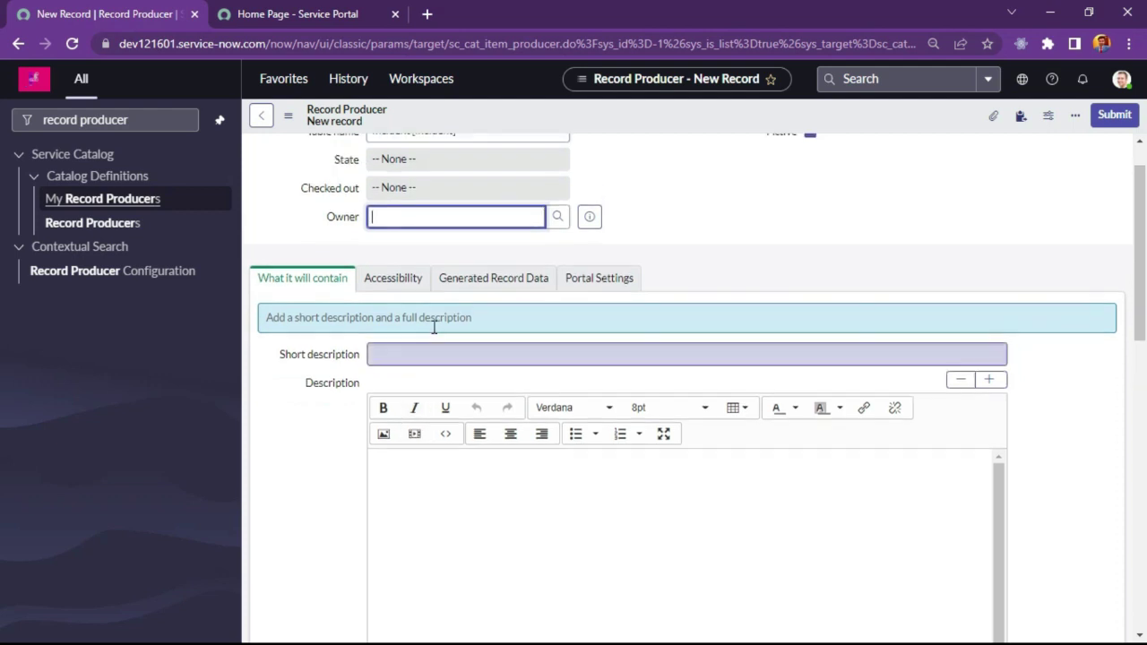
click(408, 407)
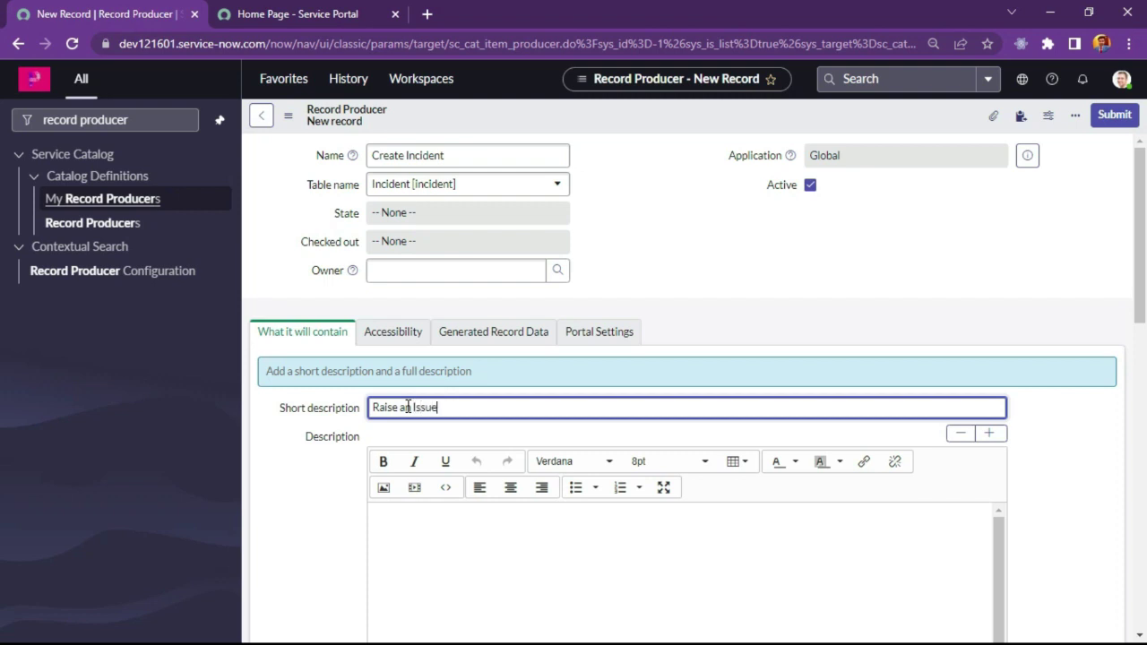
text(Raise an Issue)
key(ctrl+a)
key(ctrl+c)
click(529, 560)
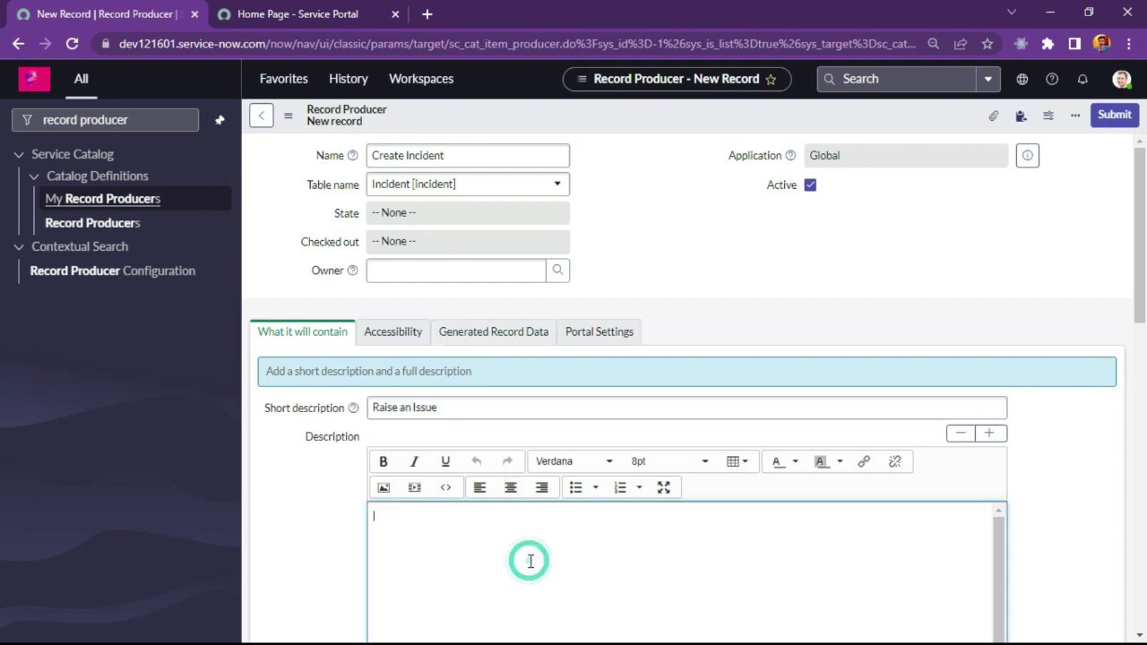
key(ctrl+v)
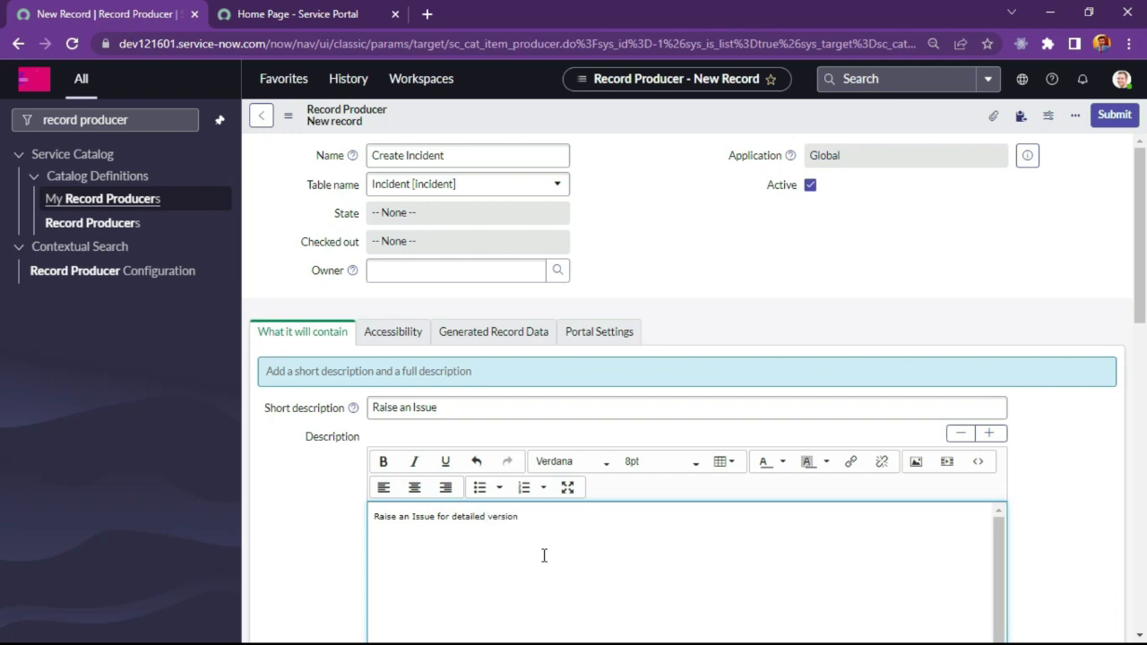
Step: Add Service Catalog to the record producer's catalogs in the accessibility settings and lock the list again
scroll(326, 541, down, 2)
scroll(328, 543, up, 2)
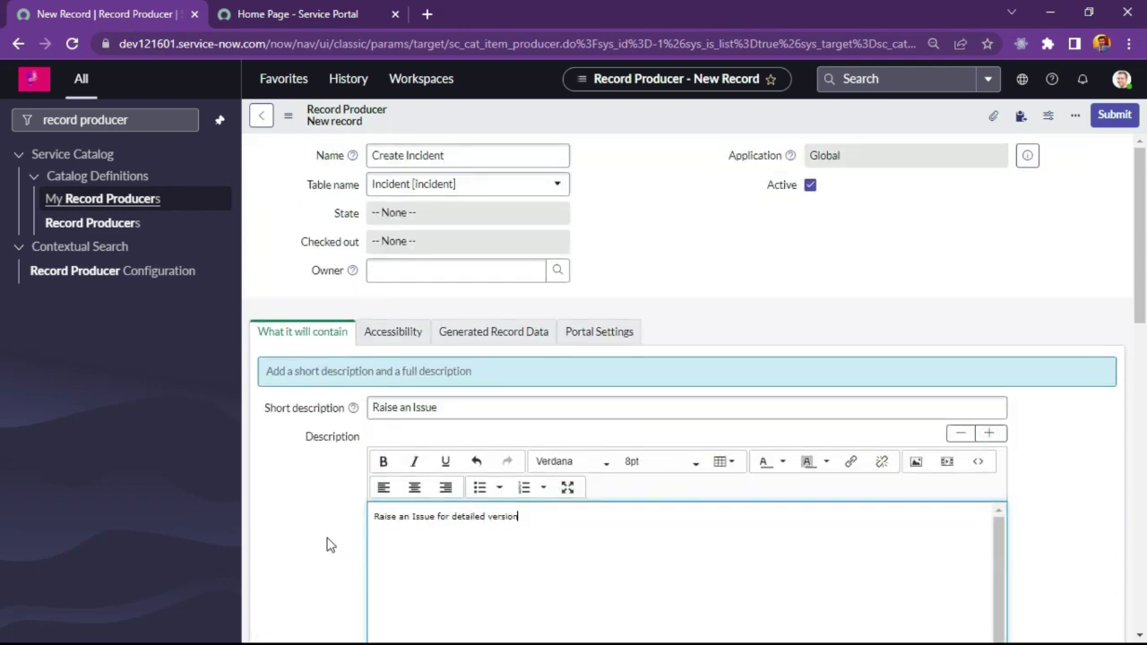
click(381, 334)
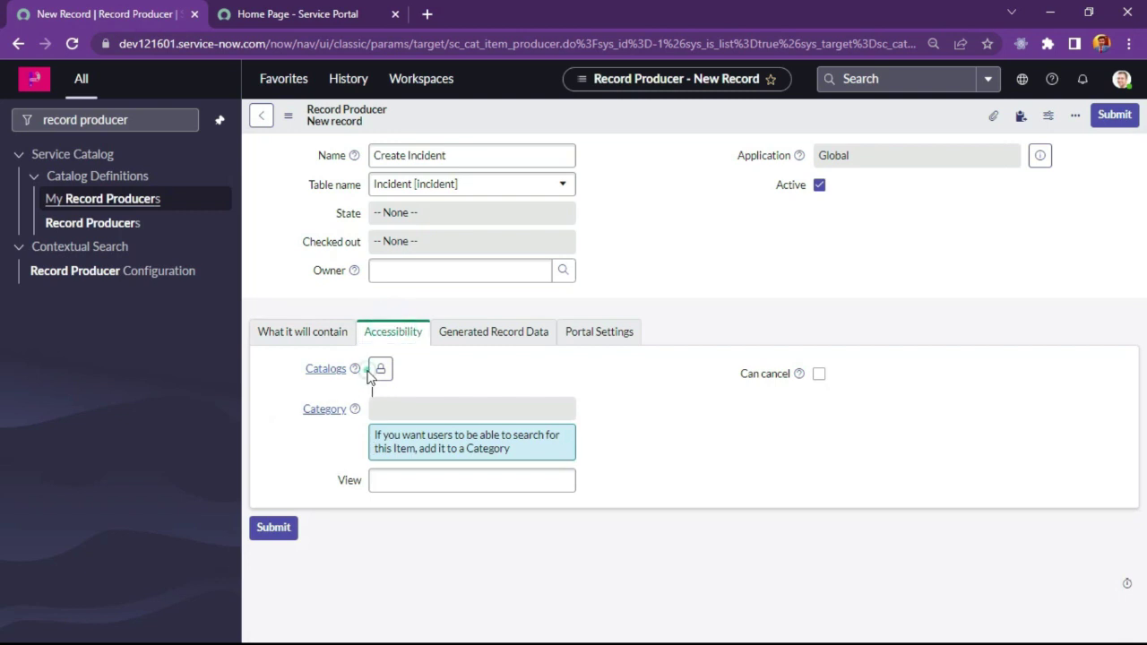
click(380, 369)
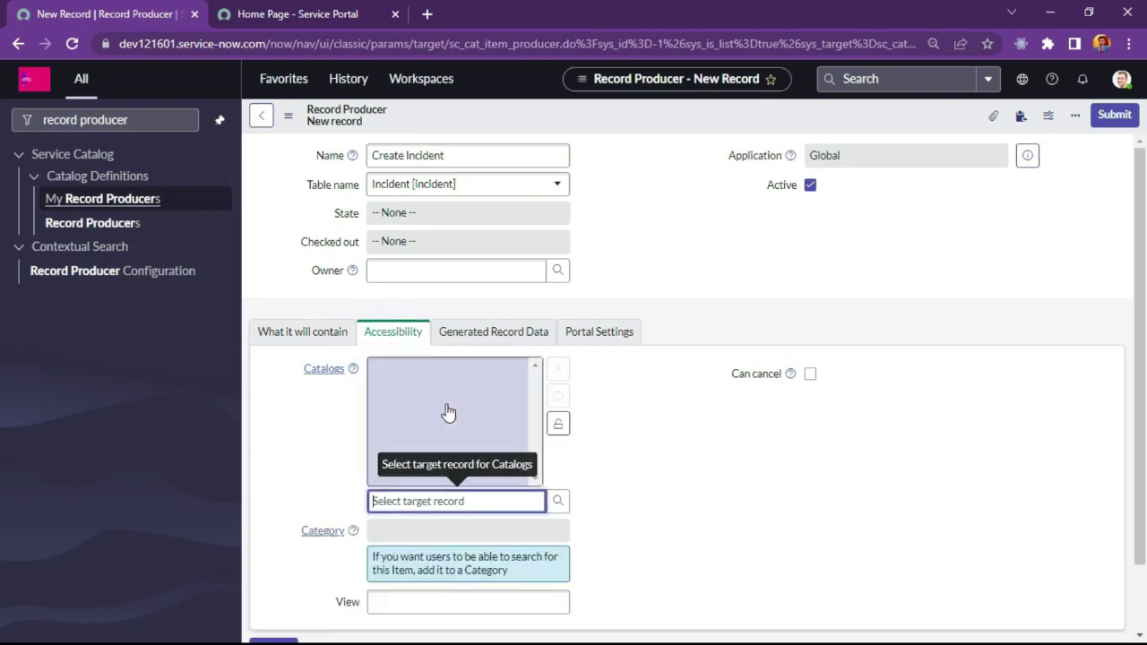
text(ser)
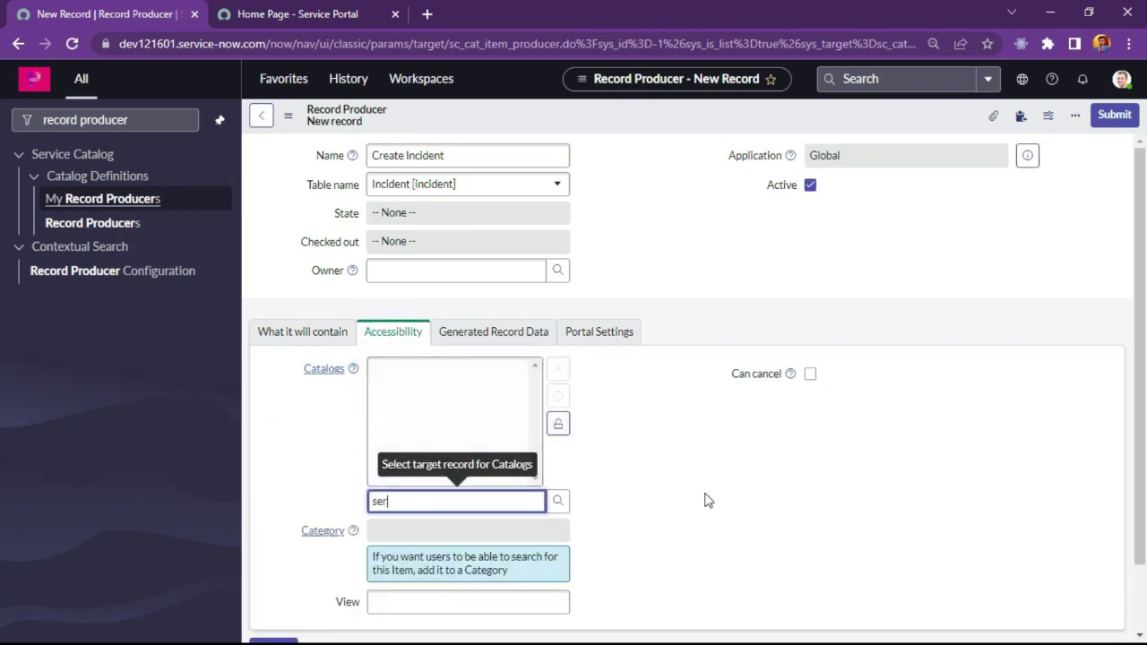
text(vi)
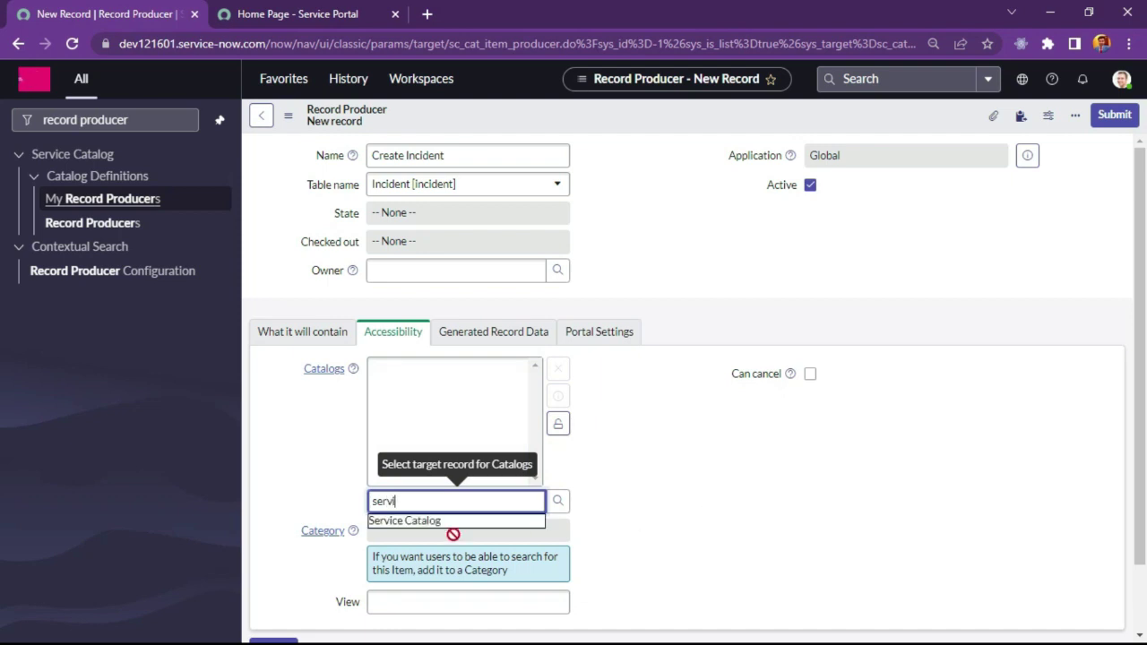
click(418, 518)
click(555, 428)
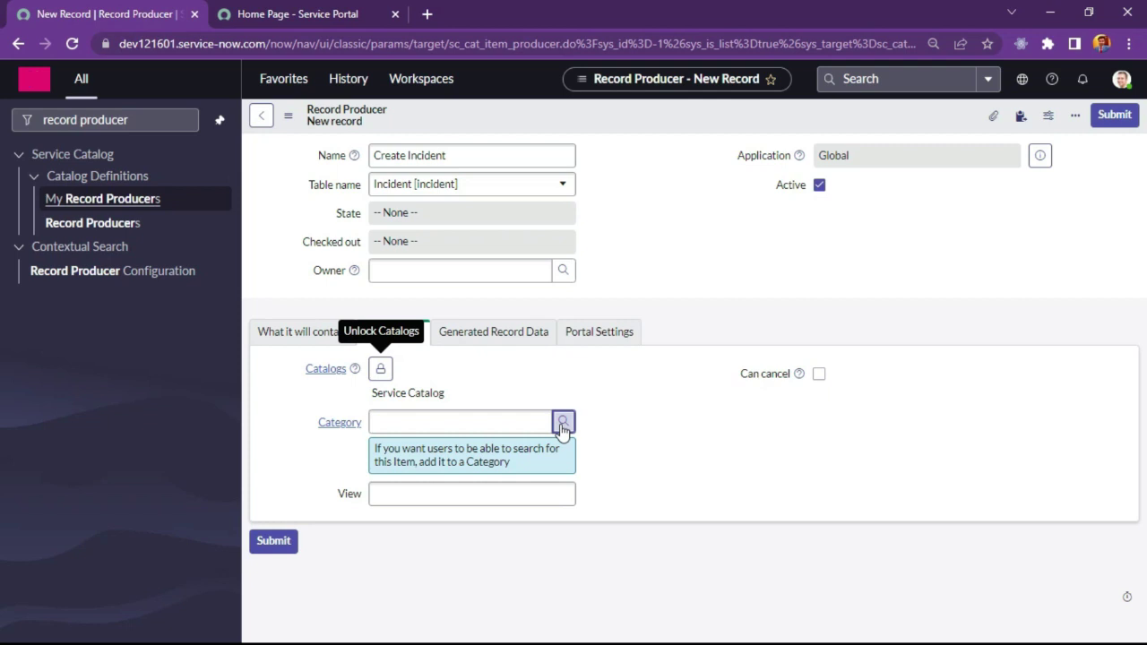
Step: Look up categories with the keyword "help" and assign the category "Can We Help You?" to the record producer
click(563, 422)
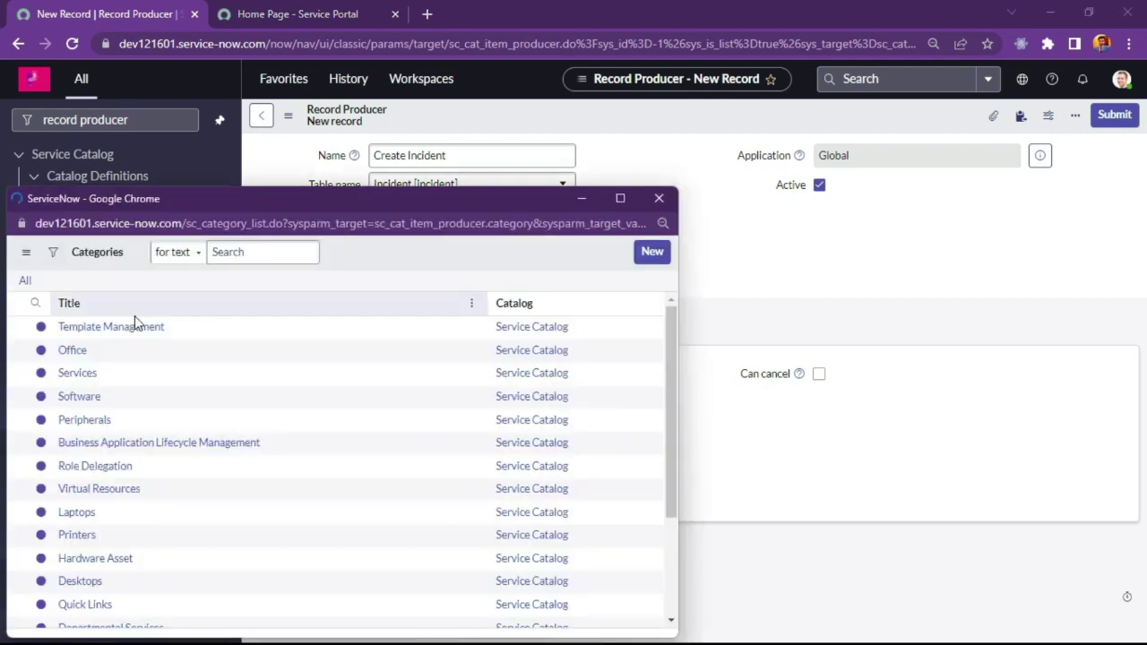
scroll(124, 493, down, 2)
scroll(149, 507, up, 3)
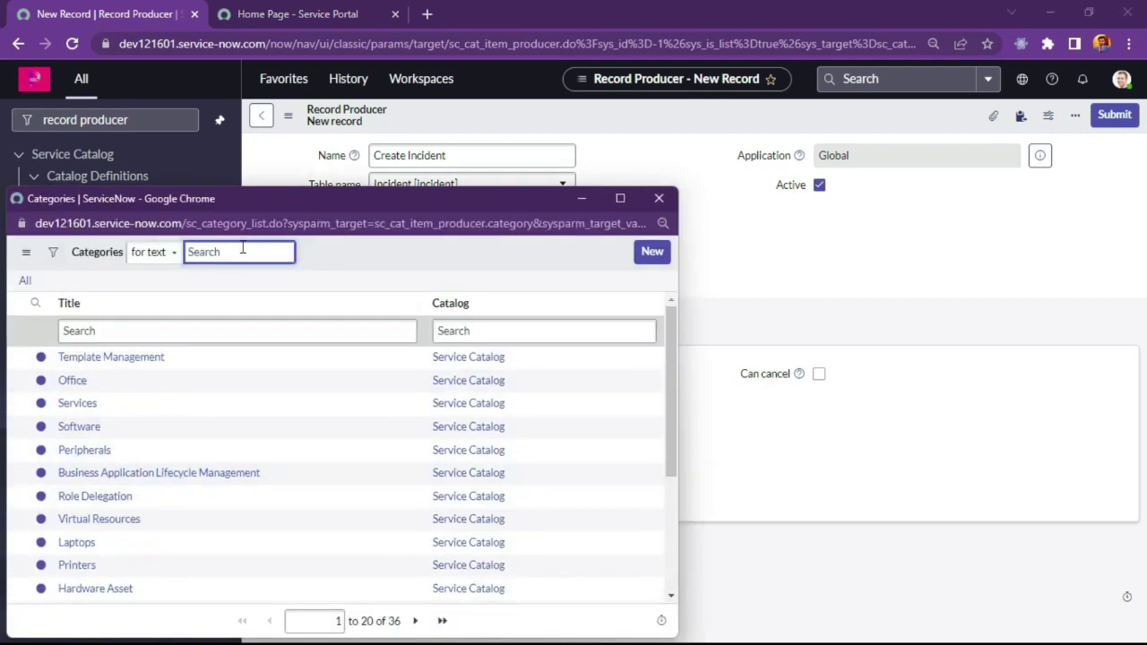
click(248, 254)
text(he)
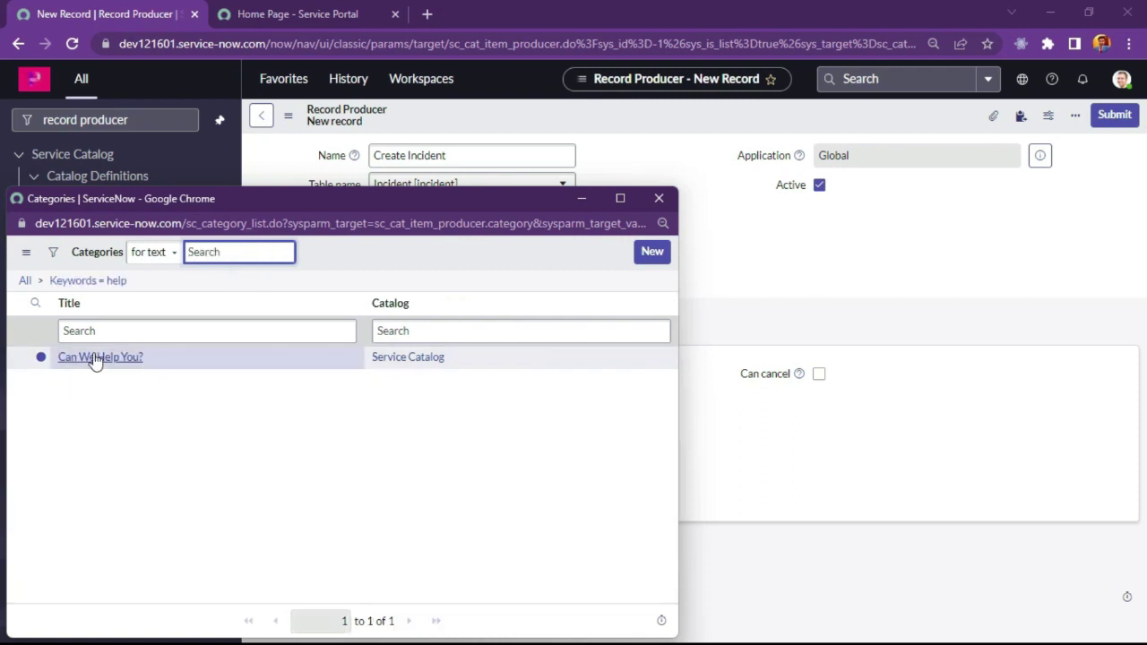
click(96, 358)
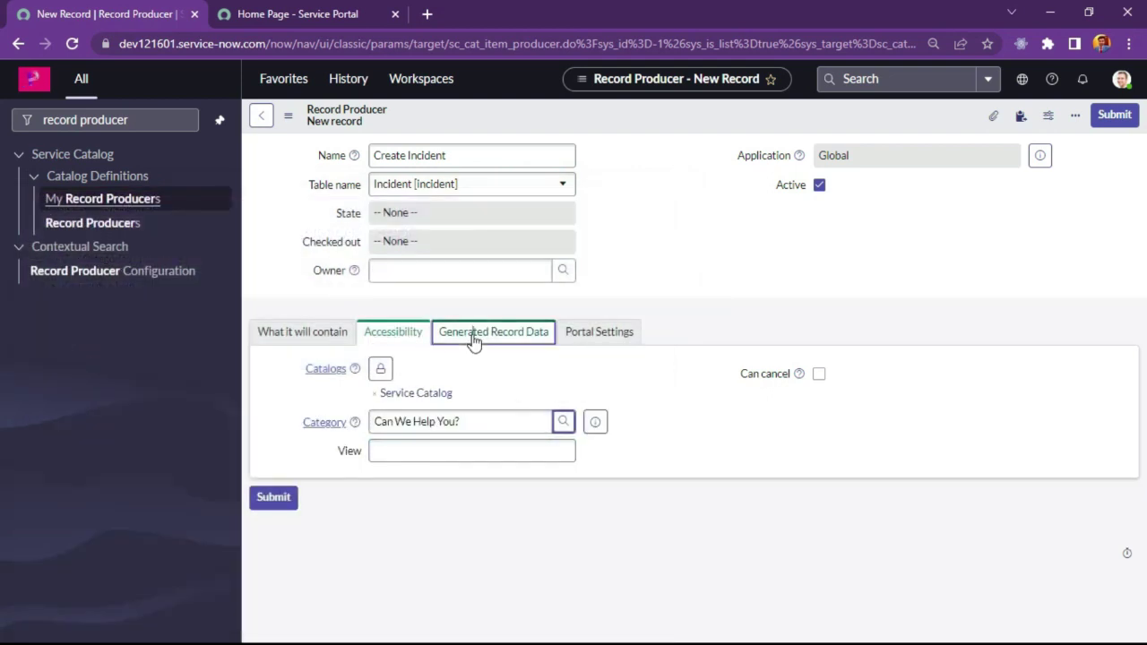
Step: Review the record producer's Accessibility, Generated Record Data and Portal Settings sections
click(471, 332)
click(390, 340)
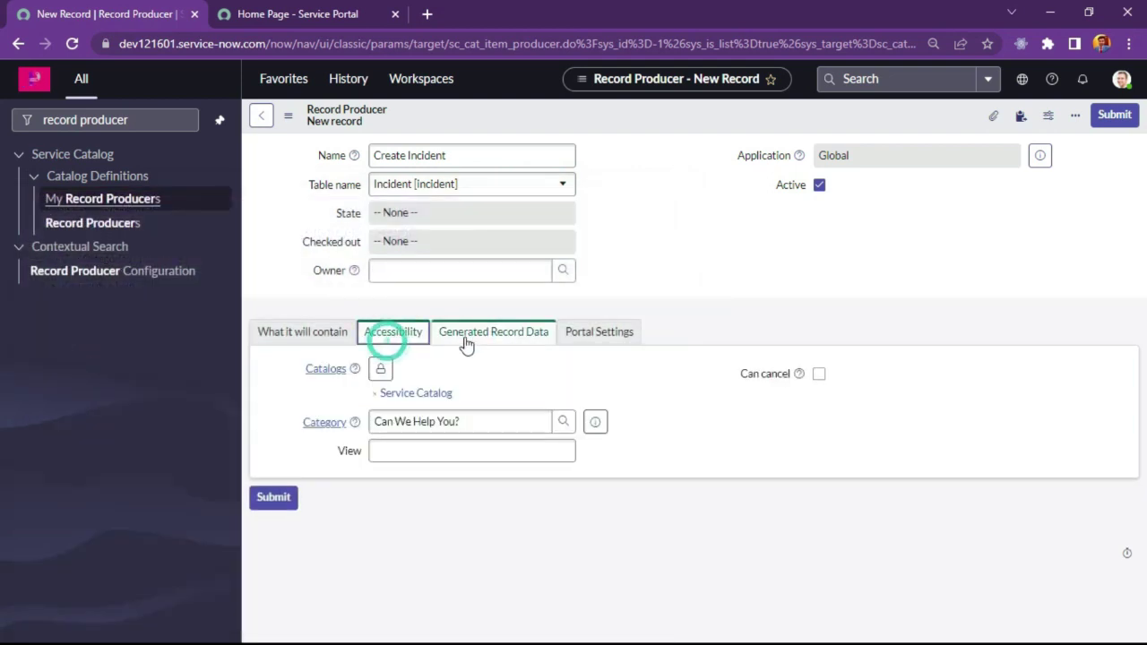
click(466, 335)
click(584, 343)
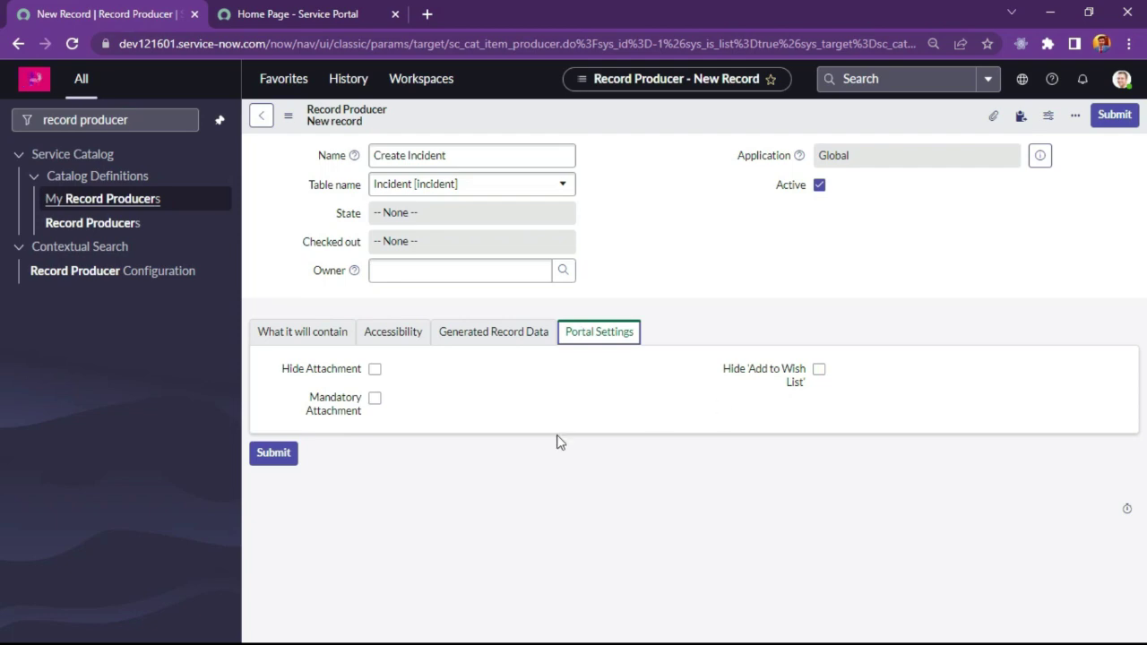
Step: Review the record producer's content settings, including the descriptions, Meta, Redirect To, Script and image fields
click(295, 334)
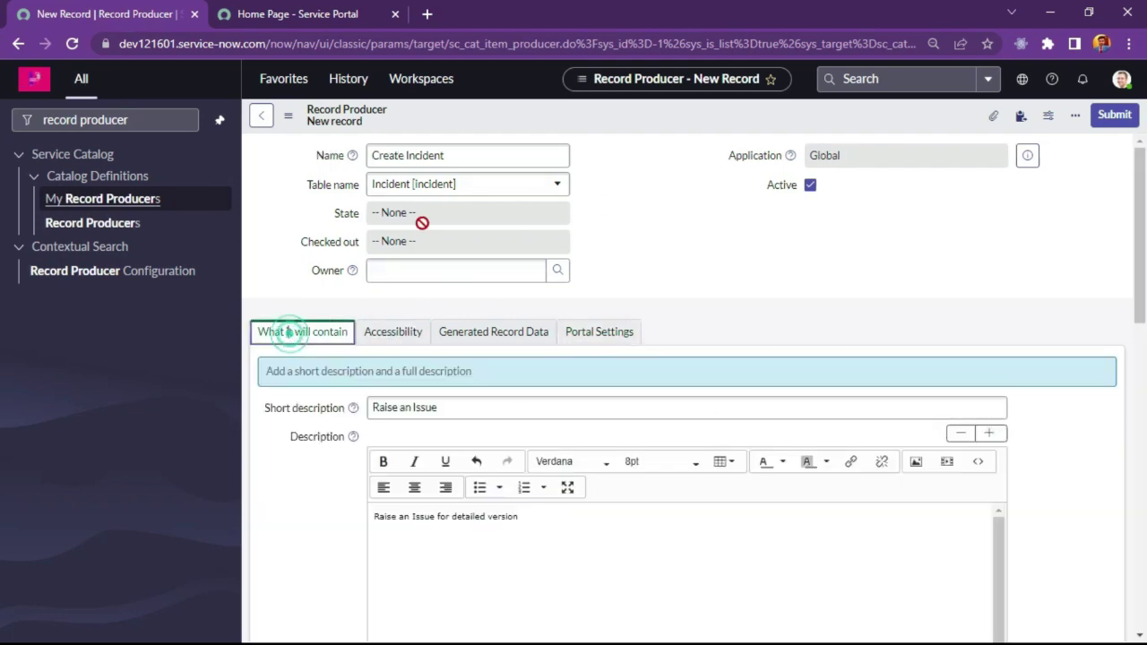
scroll(341, 487, down, 10)
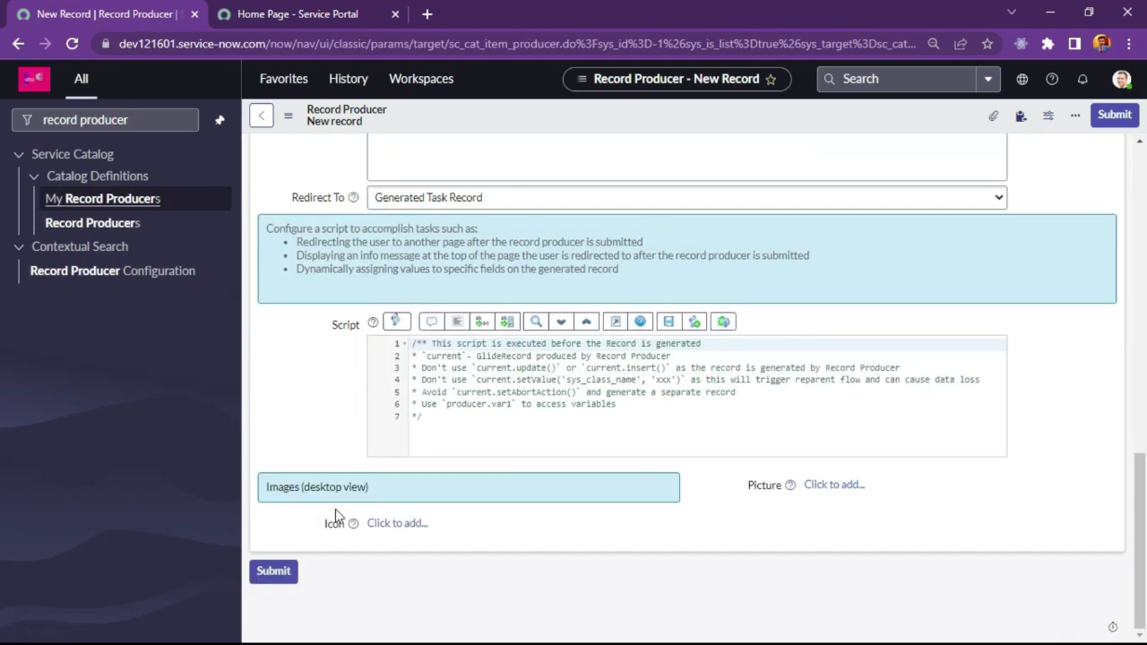
scroll(592, 160, up, 5)
scroll(592, 159, up, 8)
scroll(583, 218, down, 15)
scroll(597, 469, up, 3)
scroll(583, 462, down, 3)
drag(459, 423, 397, 331)
click(339, 371)
scroll(364, 408, up, 1)
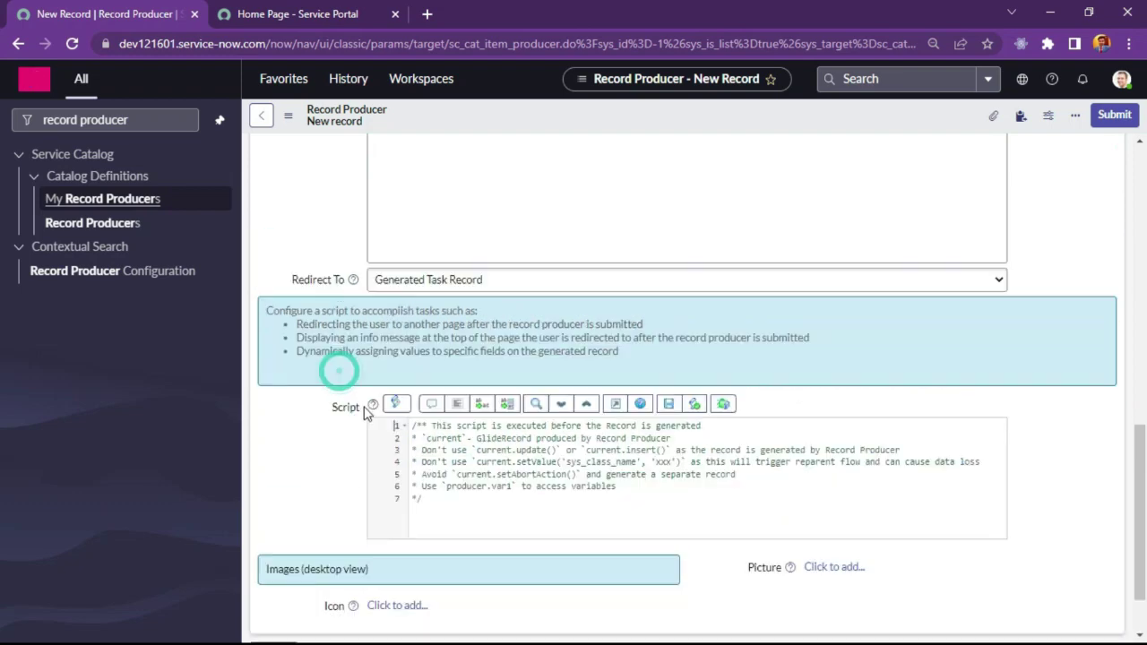
scroll(448, 412, up, 4)
scroll(358, 412, up, 5)
scroll(328, 440, down, 5)
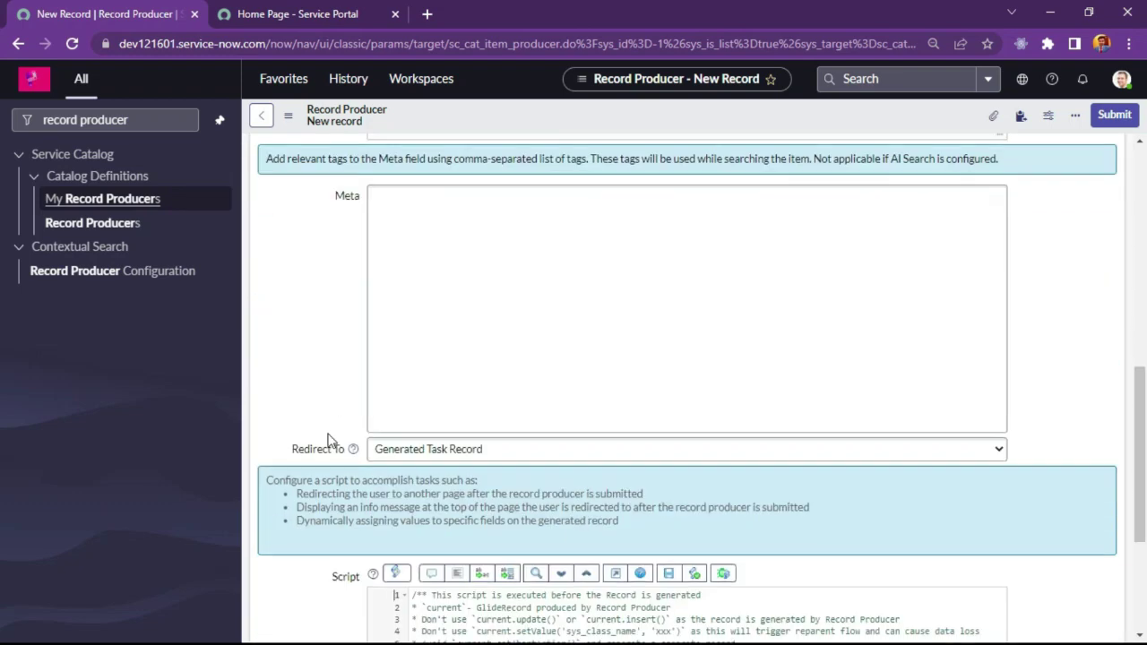
scroll(328, 440, down, 4)
scroll(328, 440, up, 3)
scroll(328, 440, up, 5)
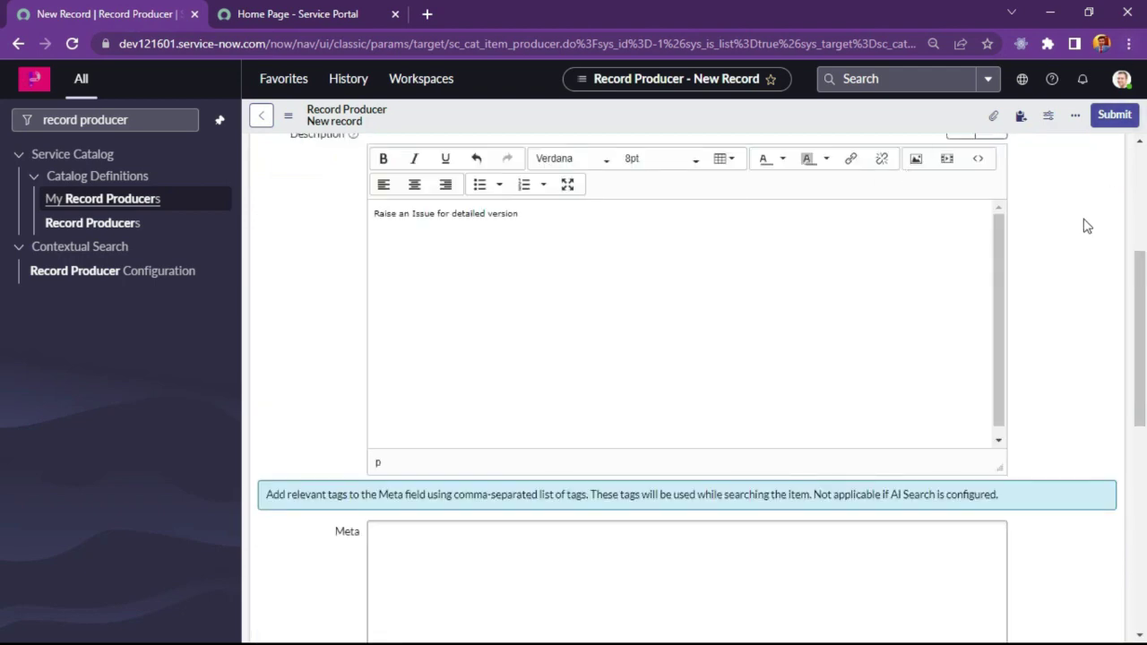
scroll(1084, 224, up, 4)
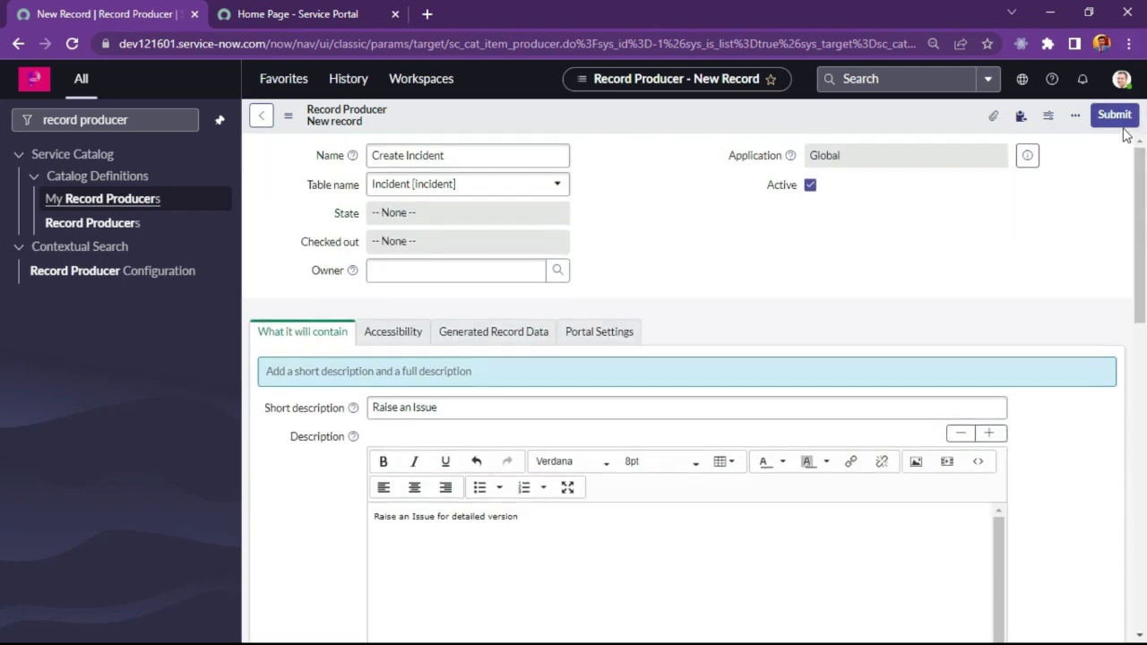
Step: Save the new record producer, keeping its form open, and bring up its list of variables
right_click(823, 125)
click(839, 128)
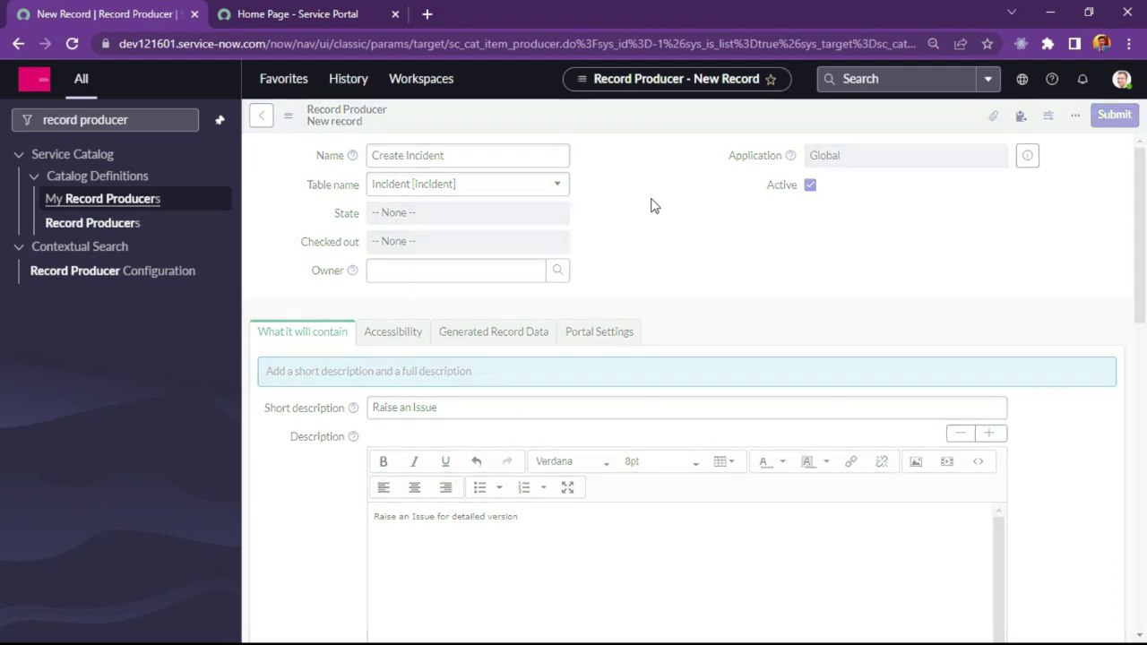
scroll(677, 403, down, 15)
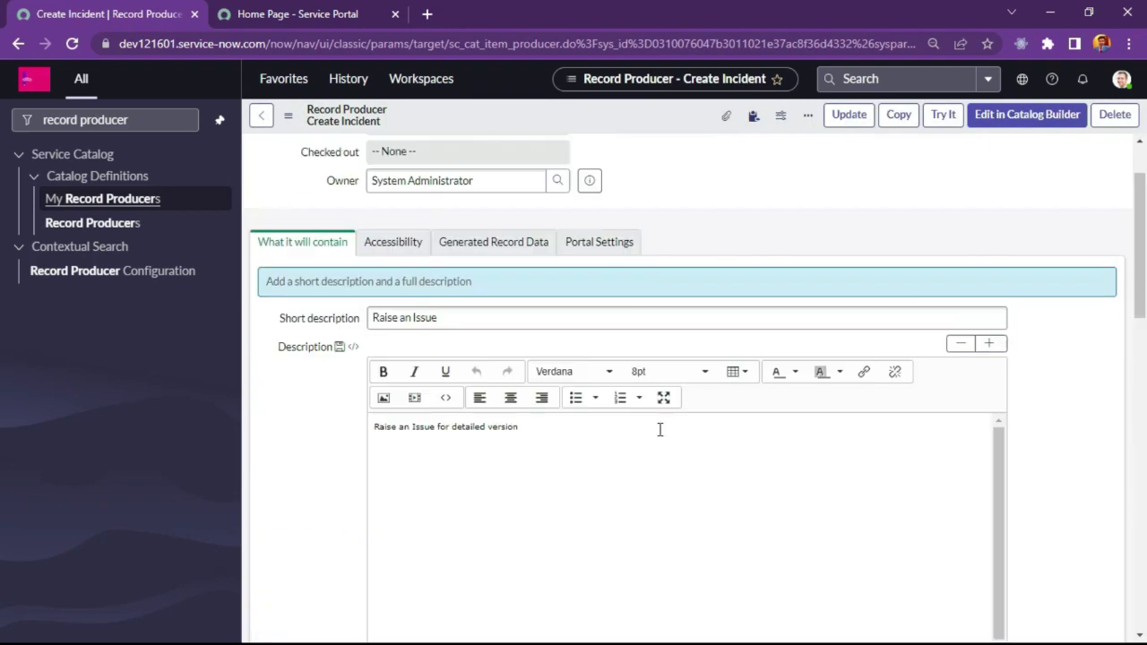
scroll(660, 434, down, 15)
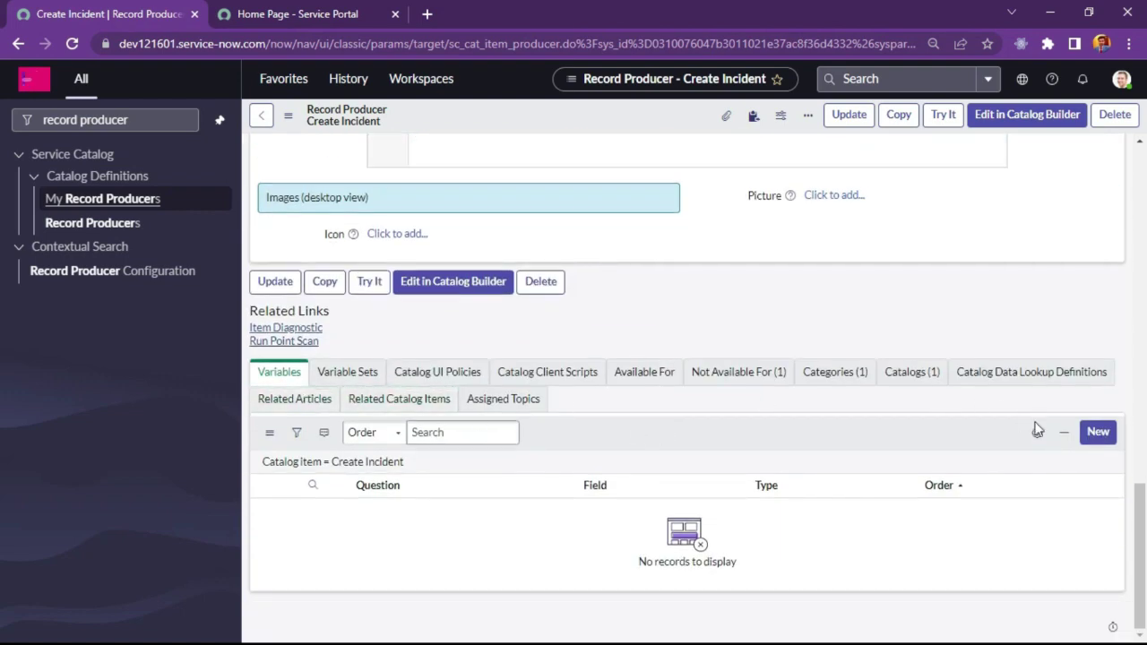
scroll(873, 446, up, 8)
scroll(1018, 503, down, 10)
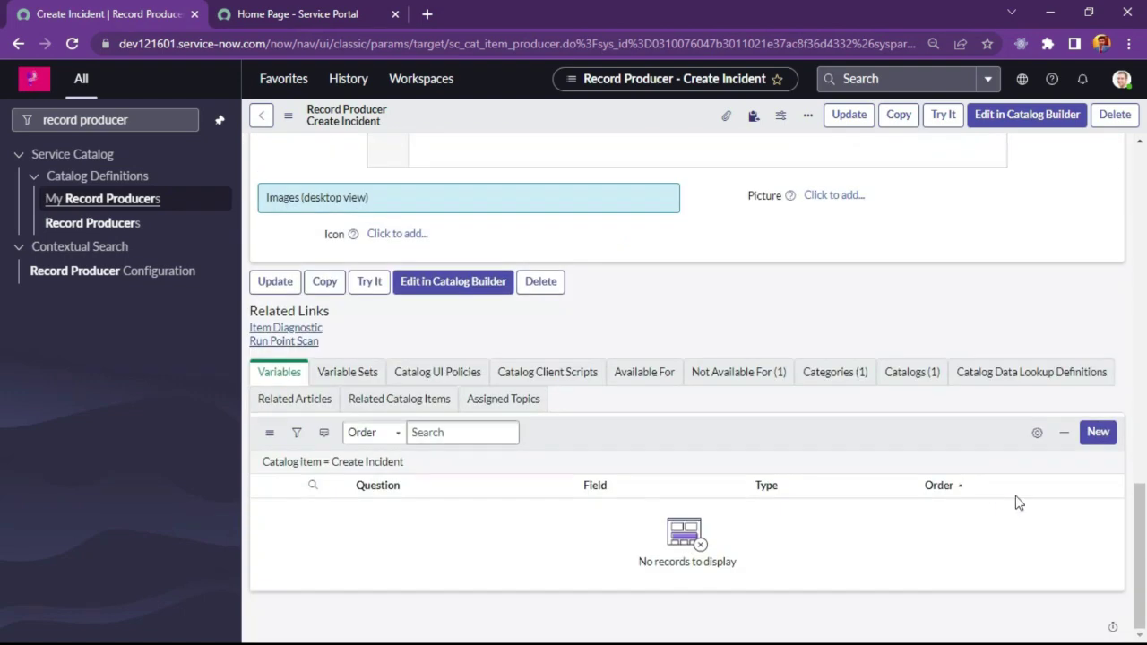
Step: Start a new variable for the Create Incident record producer with the question "Short Description"
click(1092, 437)
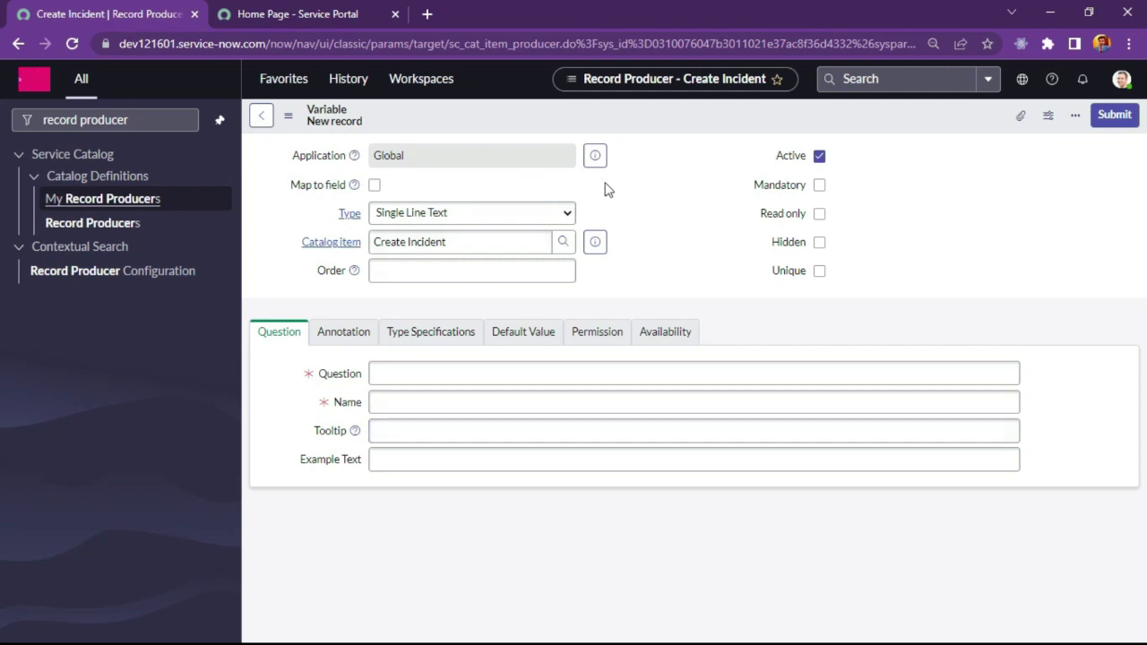
click(414, 372)
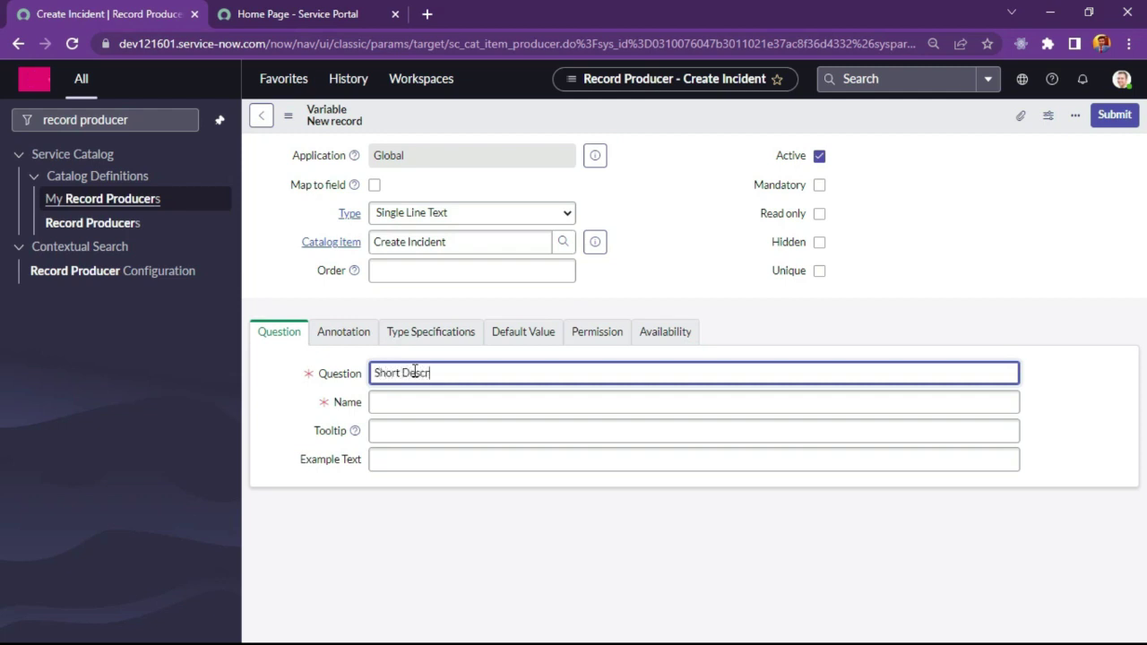
text(on)
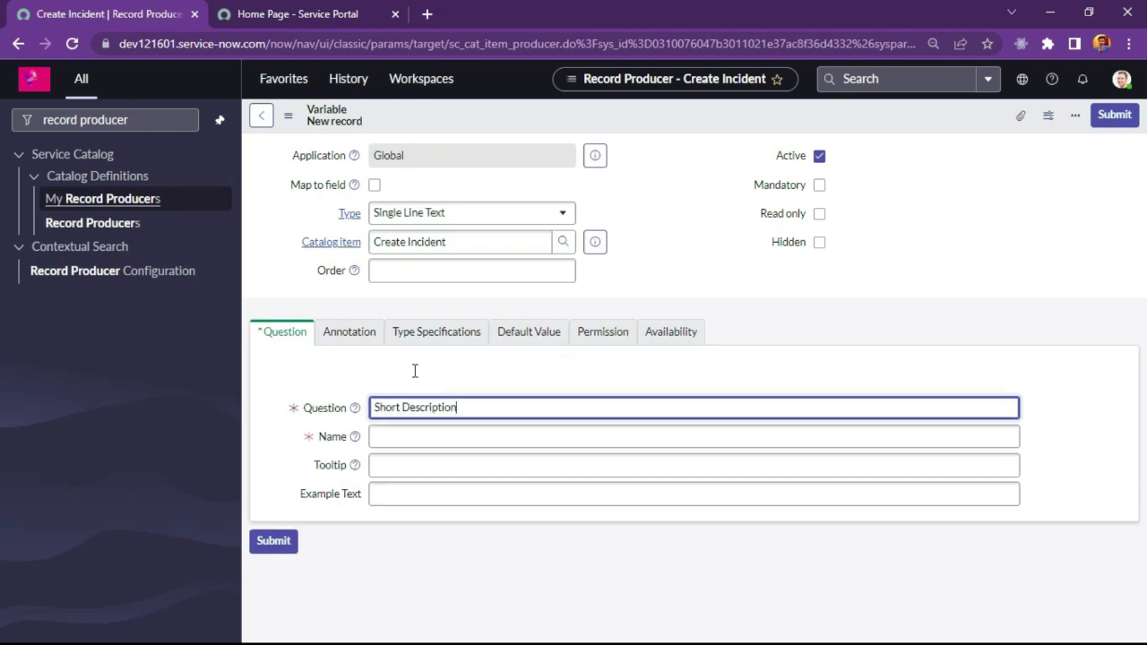
click(489, 436)
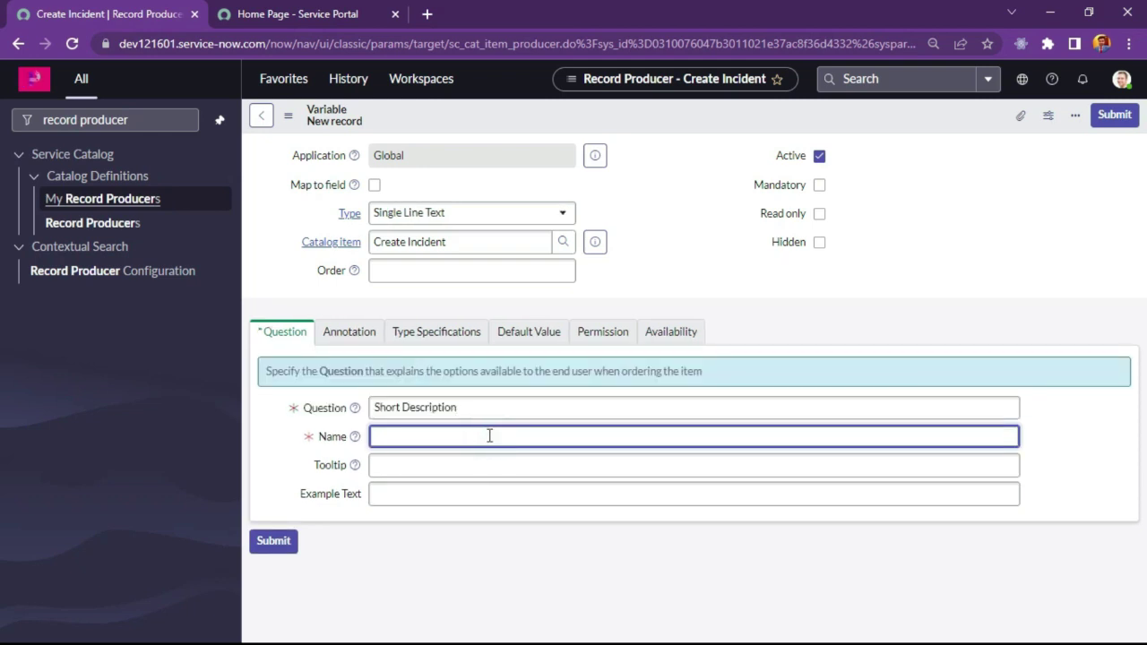
Step: Turn on field mapping for the variable and map it to the incident table's Short description field
click(374, 186)
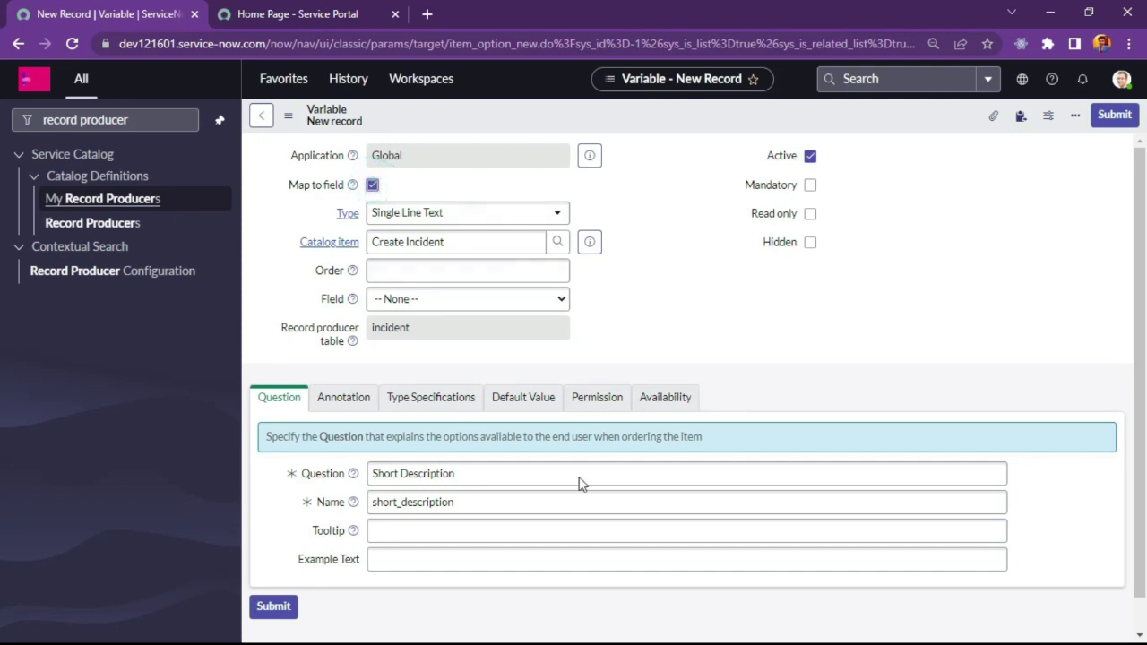
double_click(462, 502)
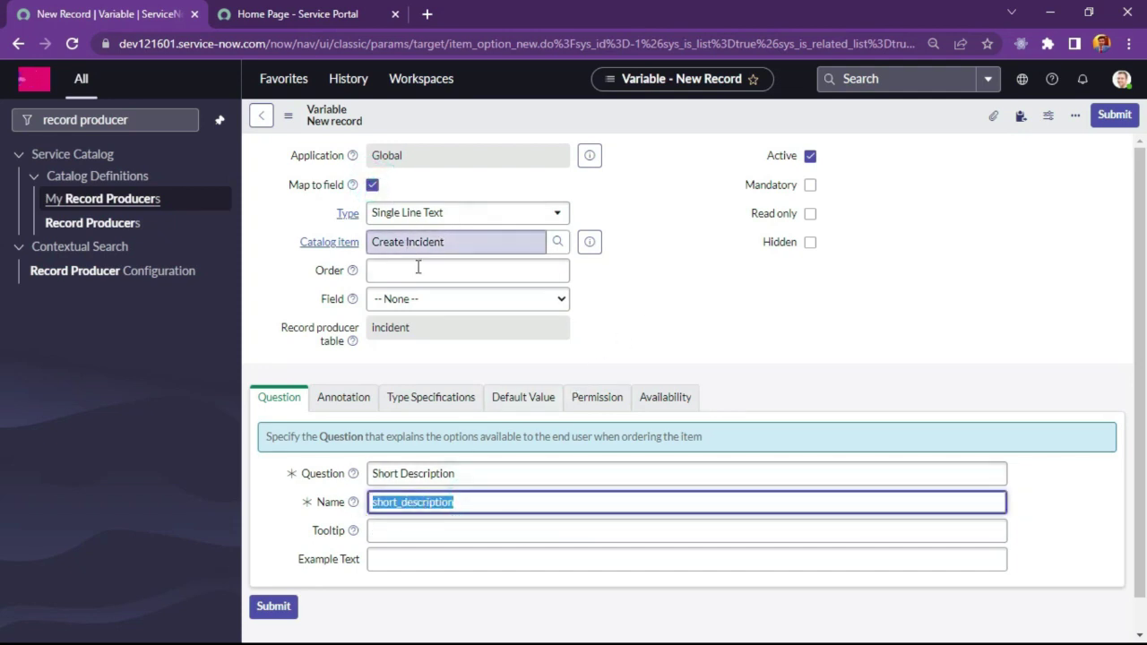
click(412, 301)
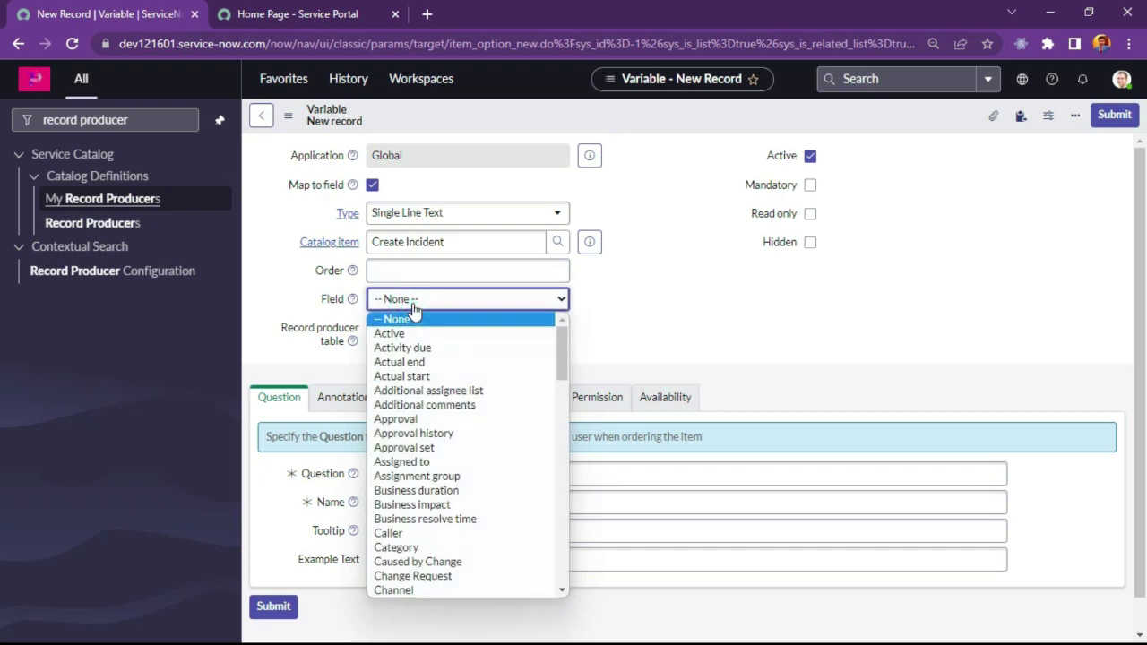
text(sh)
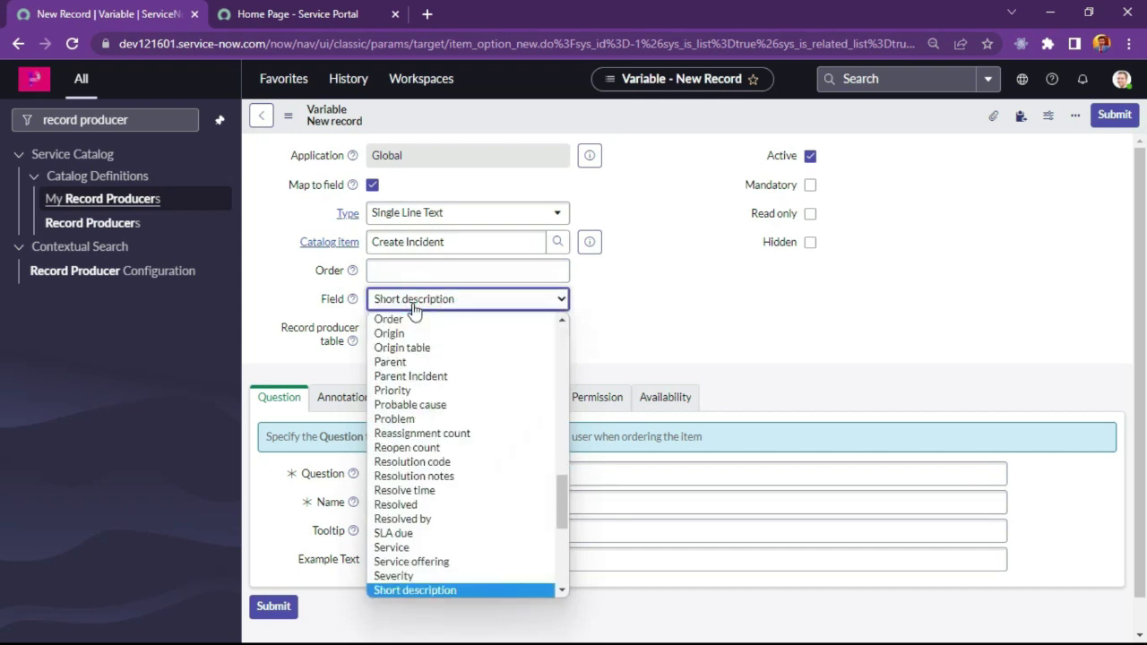
key(Return)
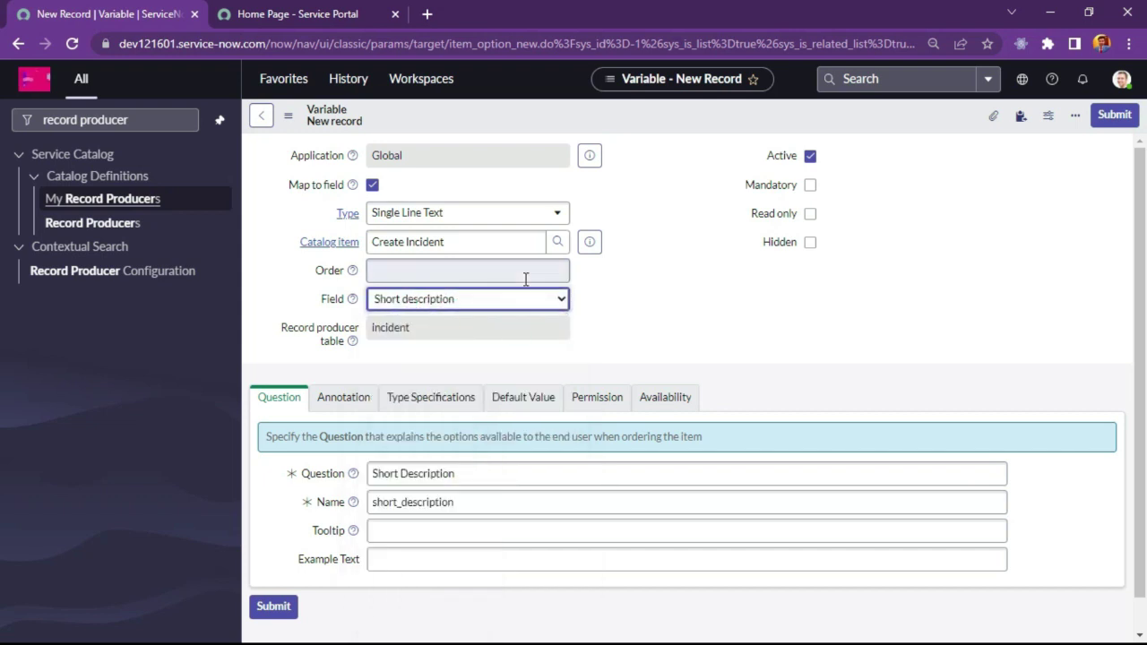
Step: Make the Short Description variable mandatory and submit it
scroll(741, 342, down, 1)
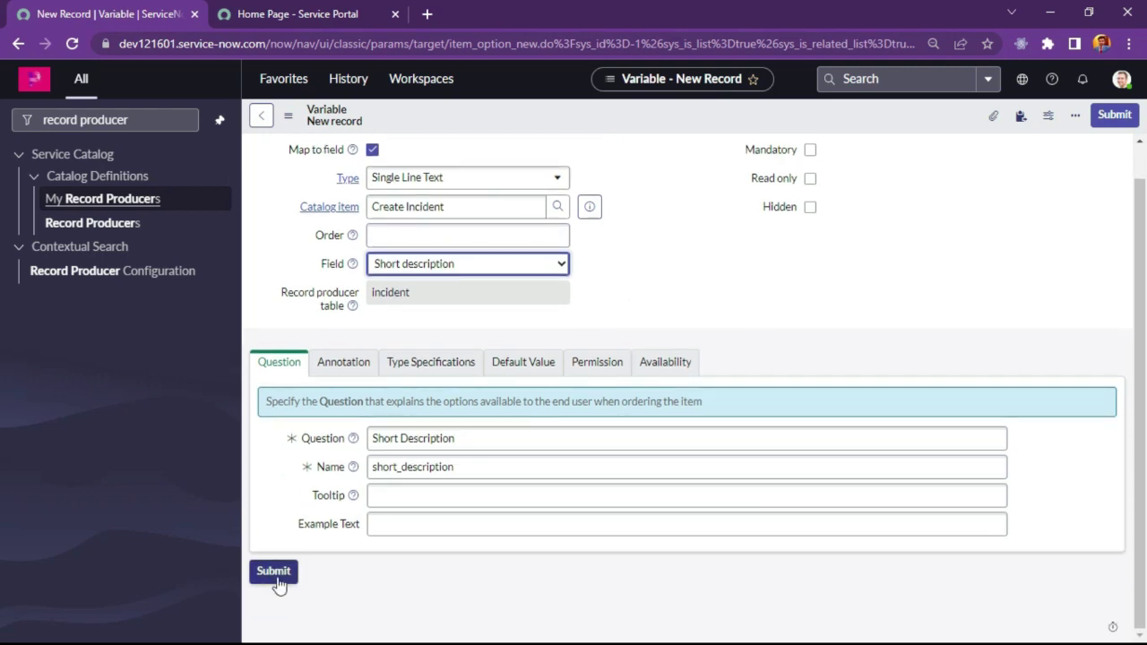
scroll(495, 549, up, 1)
scroll(488, 551, down, 1)
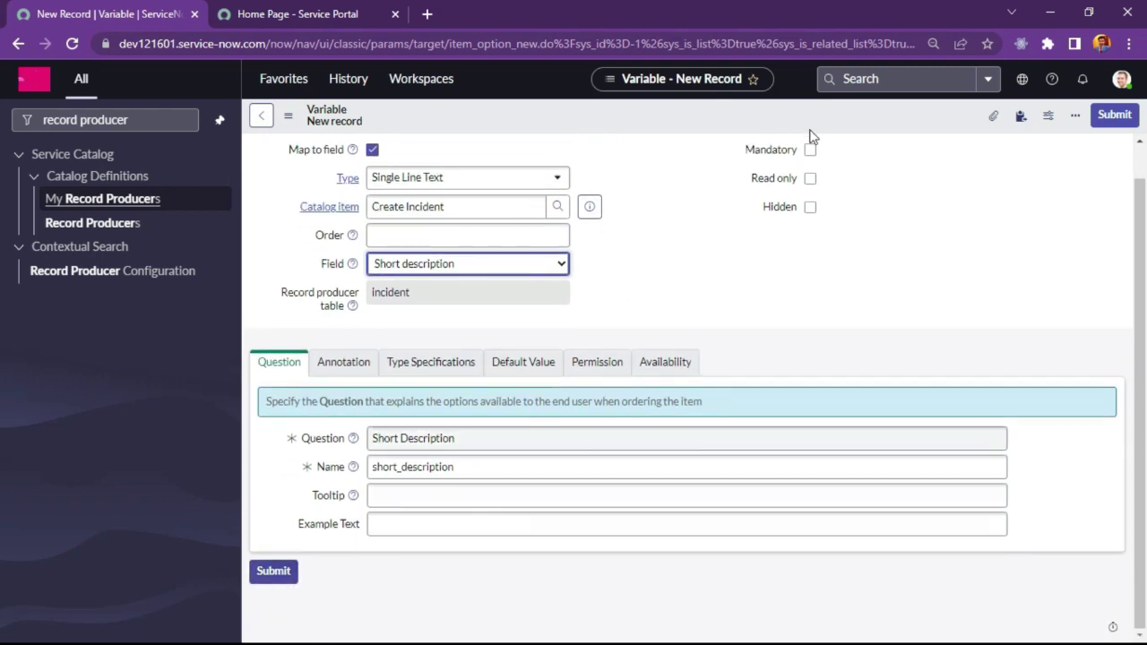
click(810, 150)
click(274, 571)
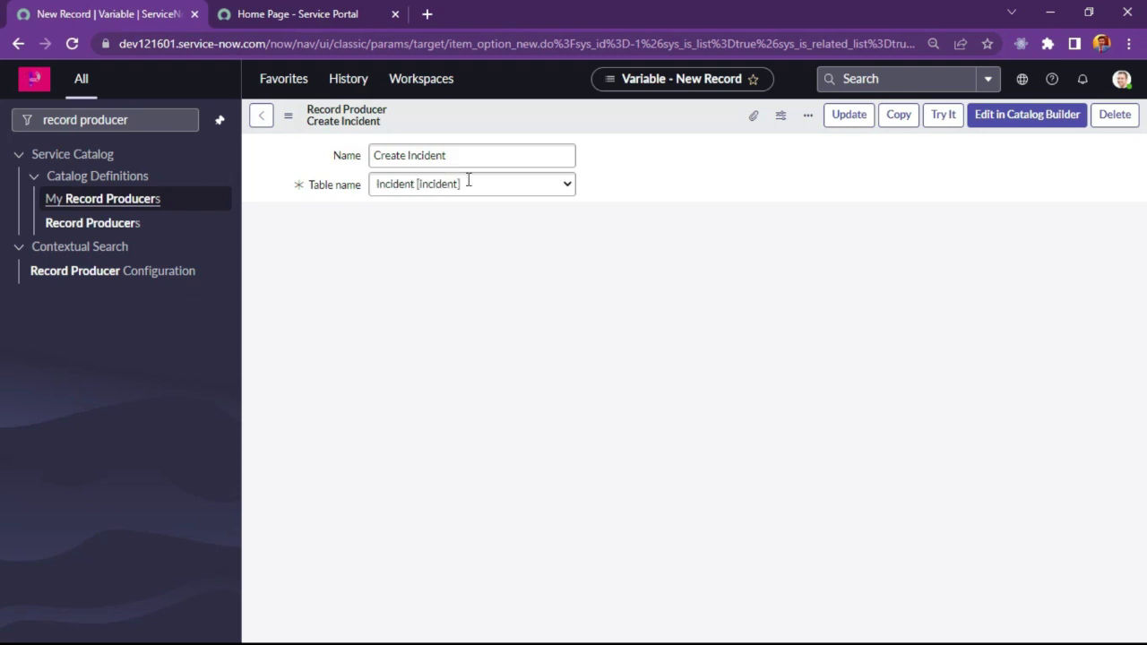
Step: Try out the Create Incident record producer by submitting it with the short description "Testing from LearnIT"
scroll(589, 430, down, 10)
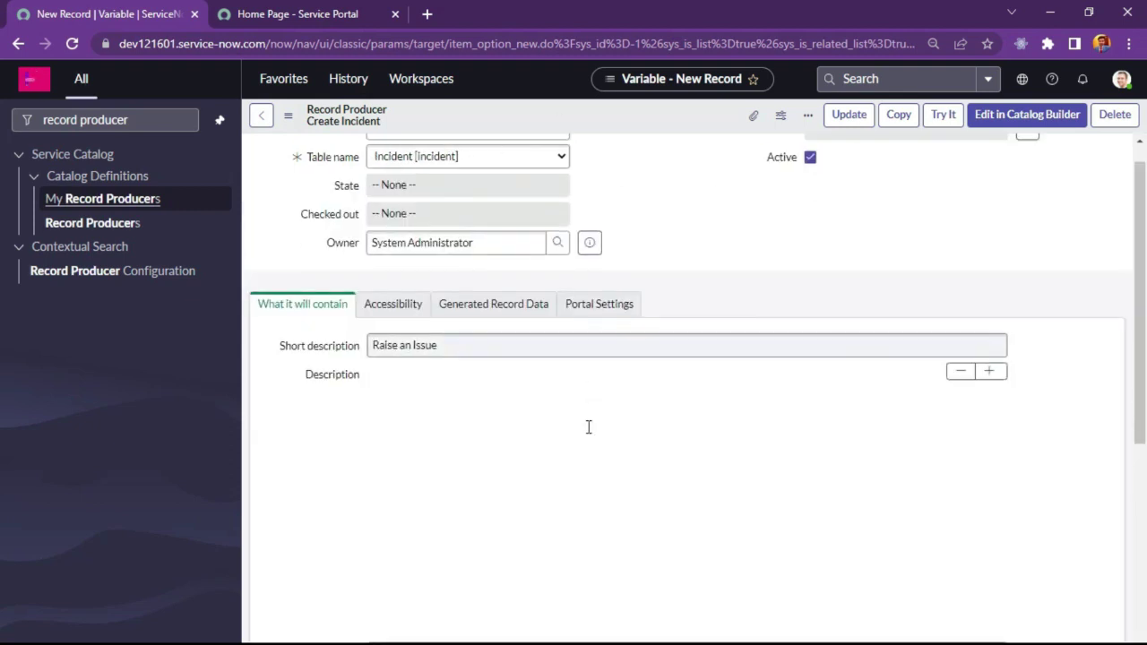
scroll(589, 444, up, 10)
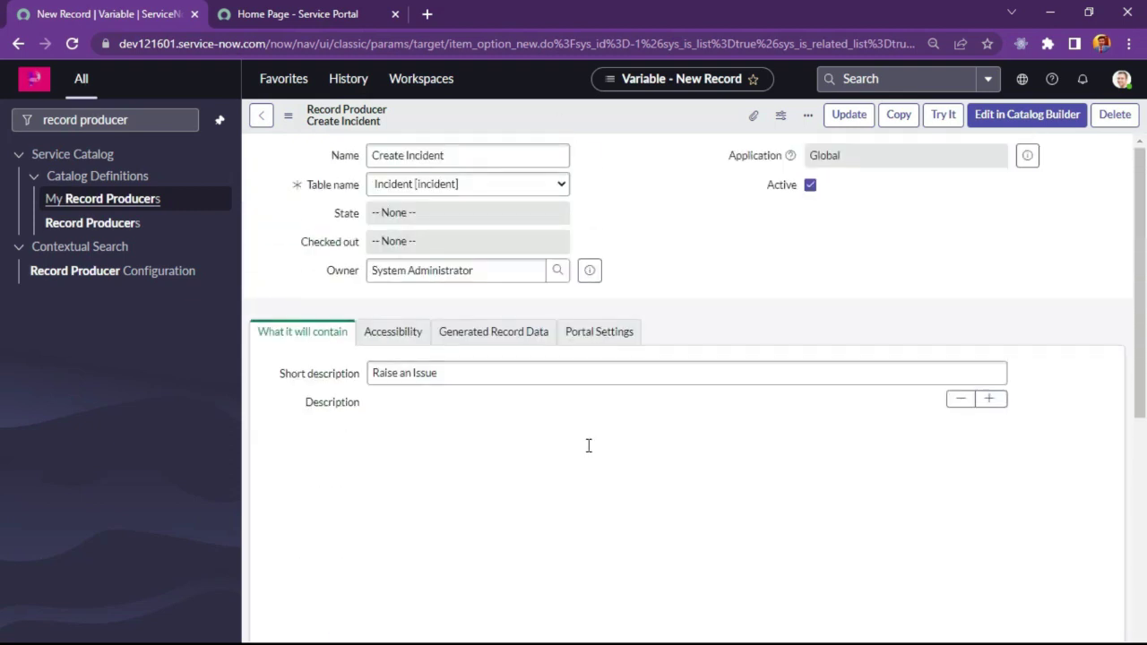
scroll(586, 453, down, 10)
scroll(584, 469, up, 10)
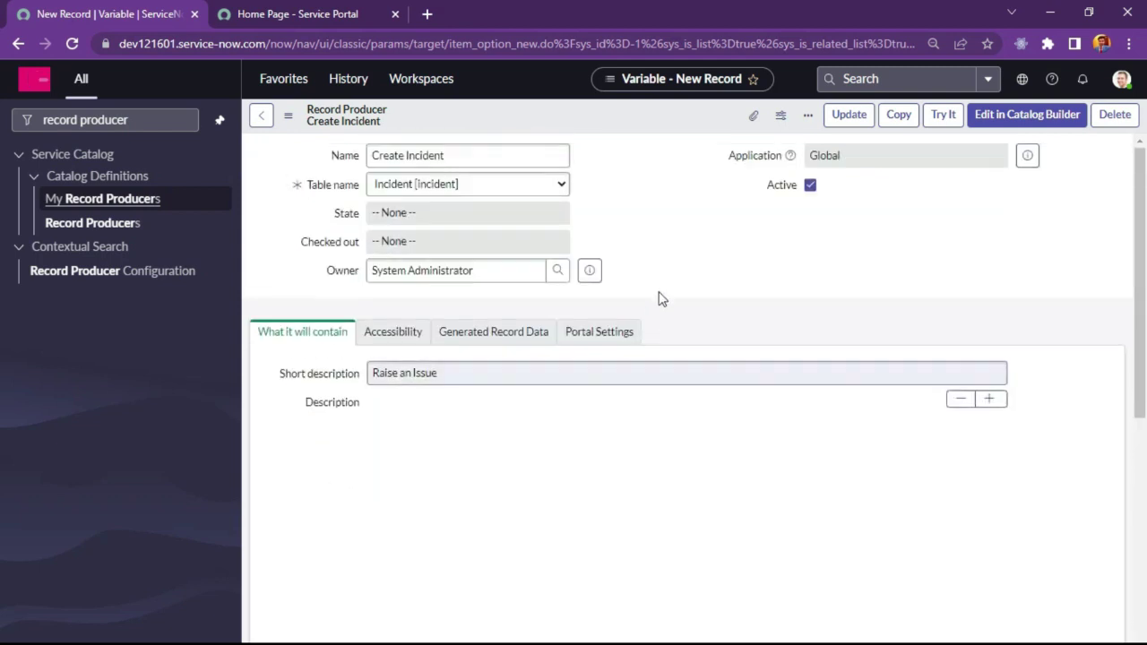
click(943, 114)
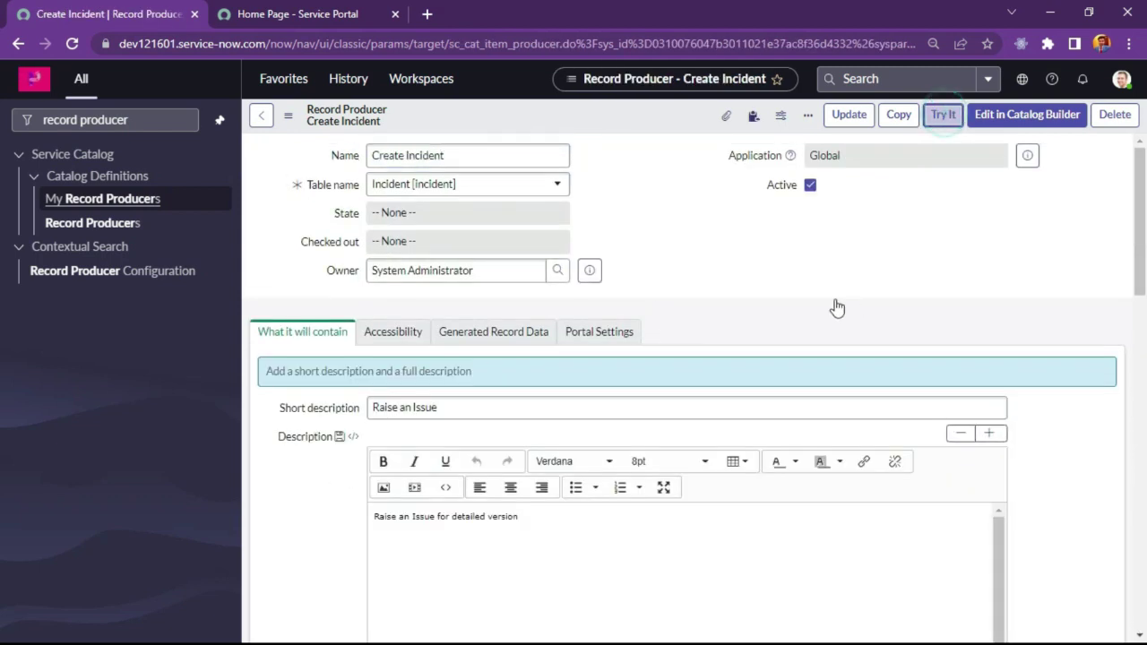
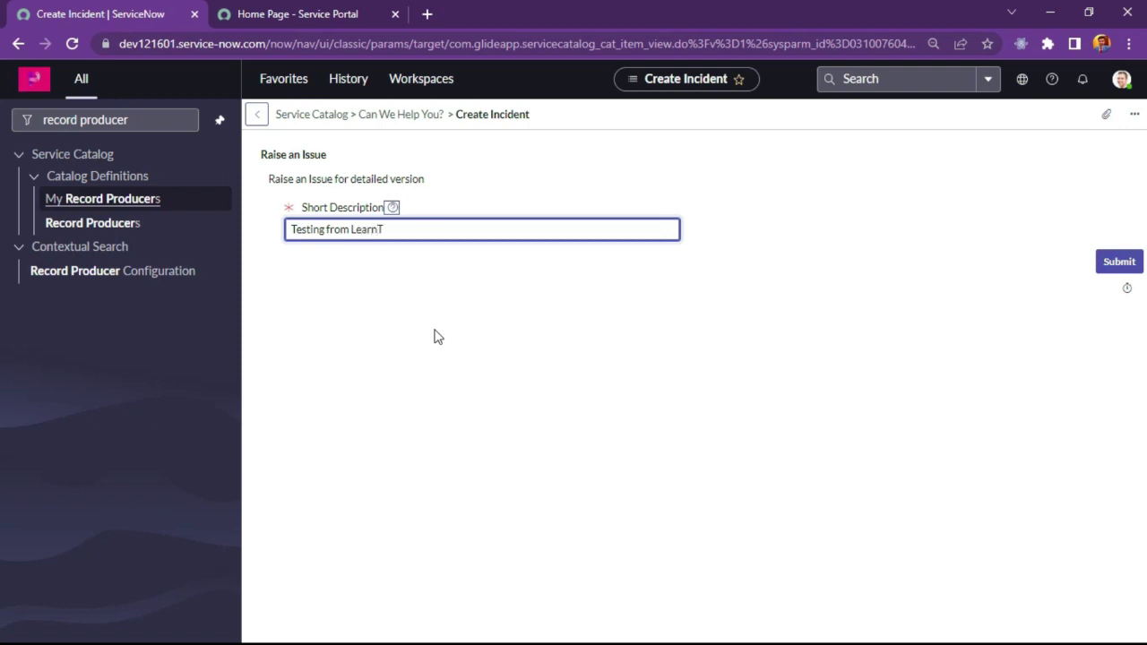
click(905, 291)
click(1119, 262)
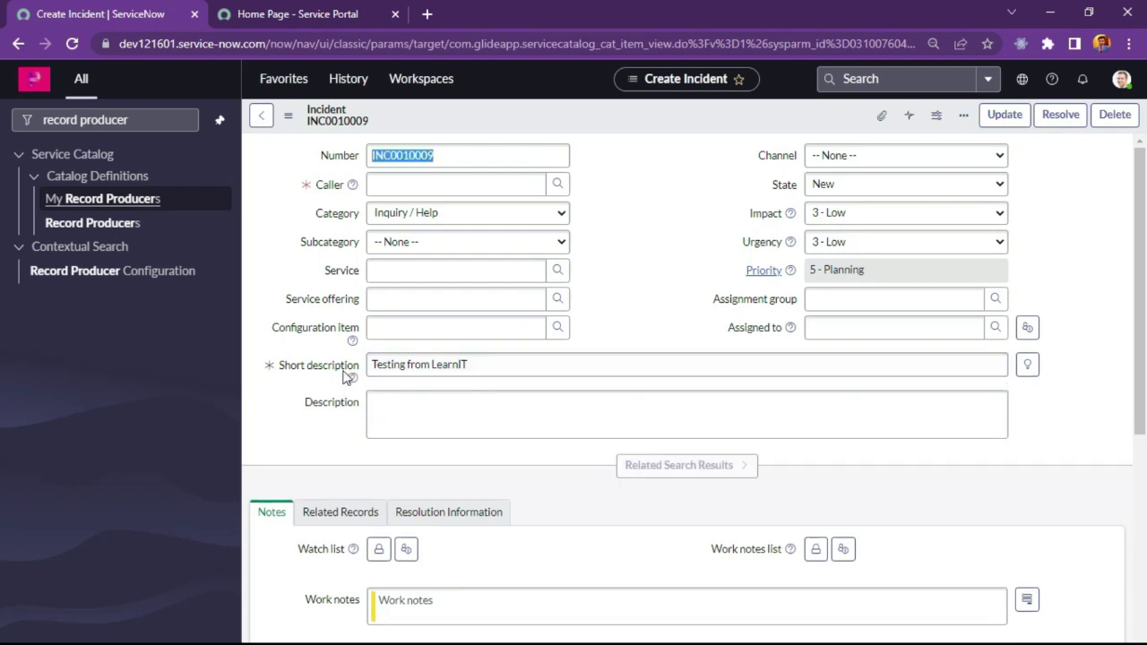
Step: Check the short description, other fields and activity entries on the incident generated by the test submission
drag(482, 364, 357, 371)
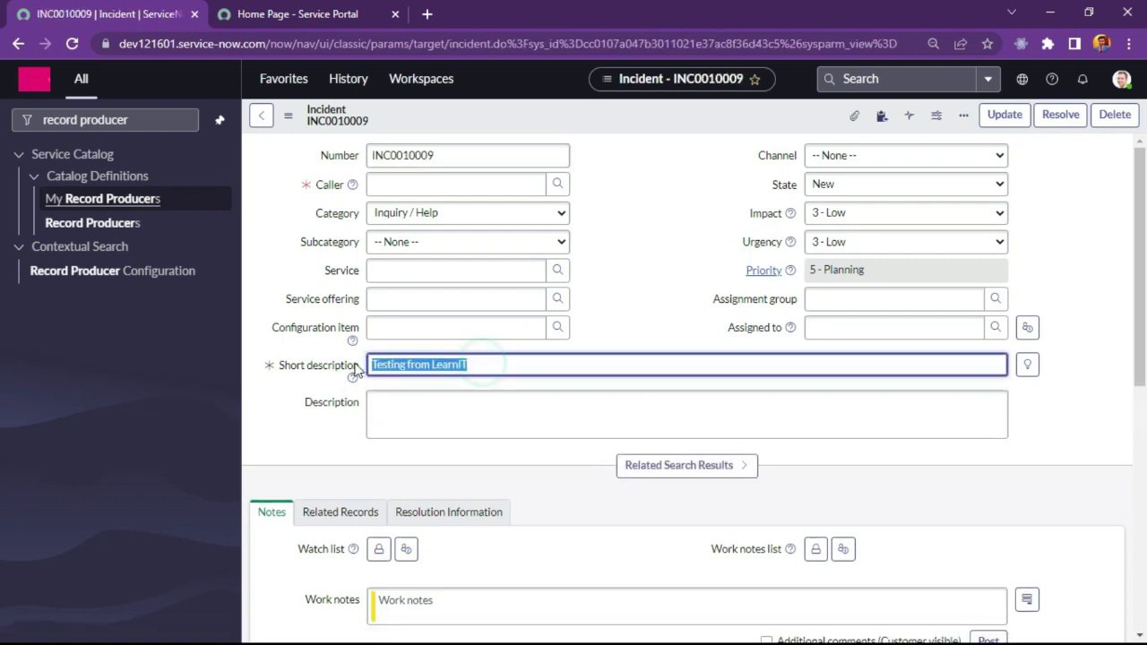
click(507, 364)
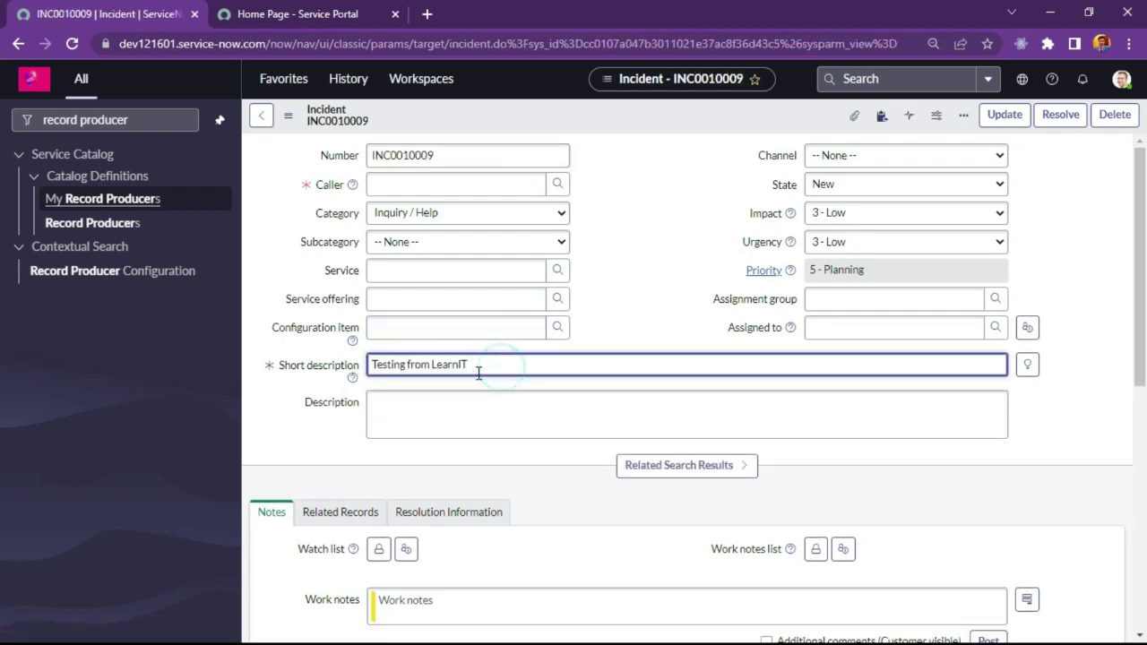
scroll(568, 358, down, 10)
scroll(569, 359, up, 10)
scroll(633, 268, down, 8)
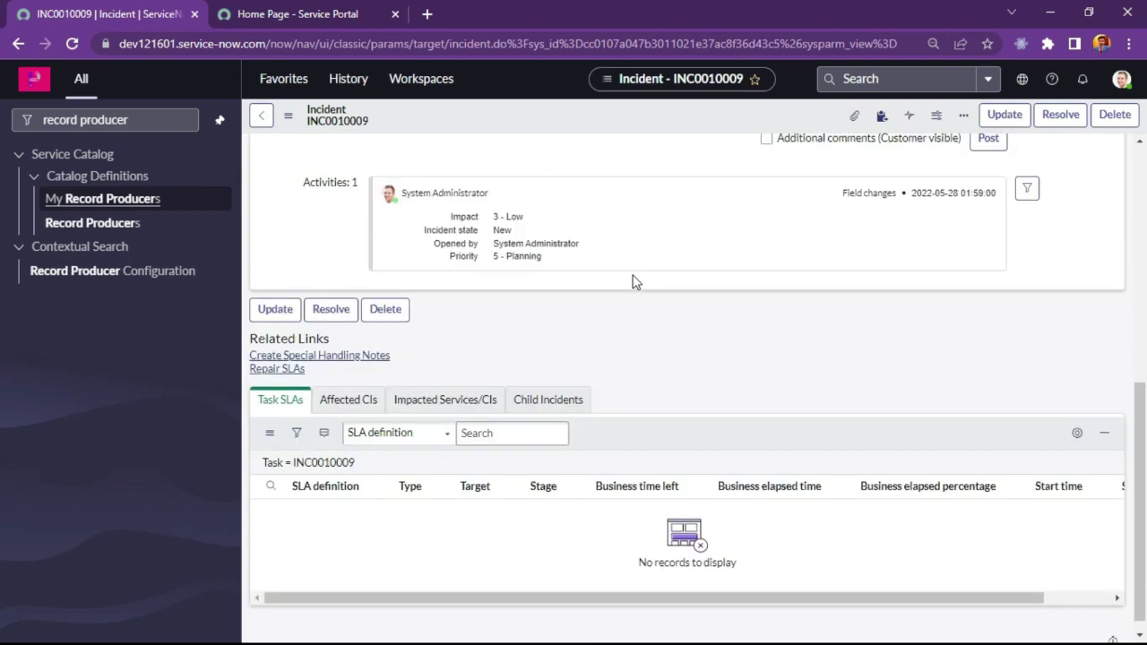
scroll(589, 350, up, 8)
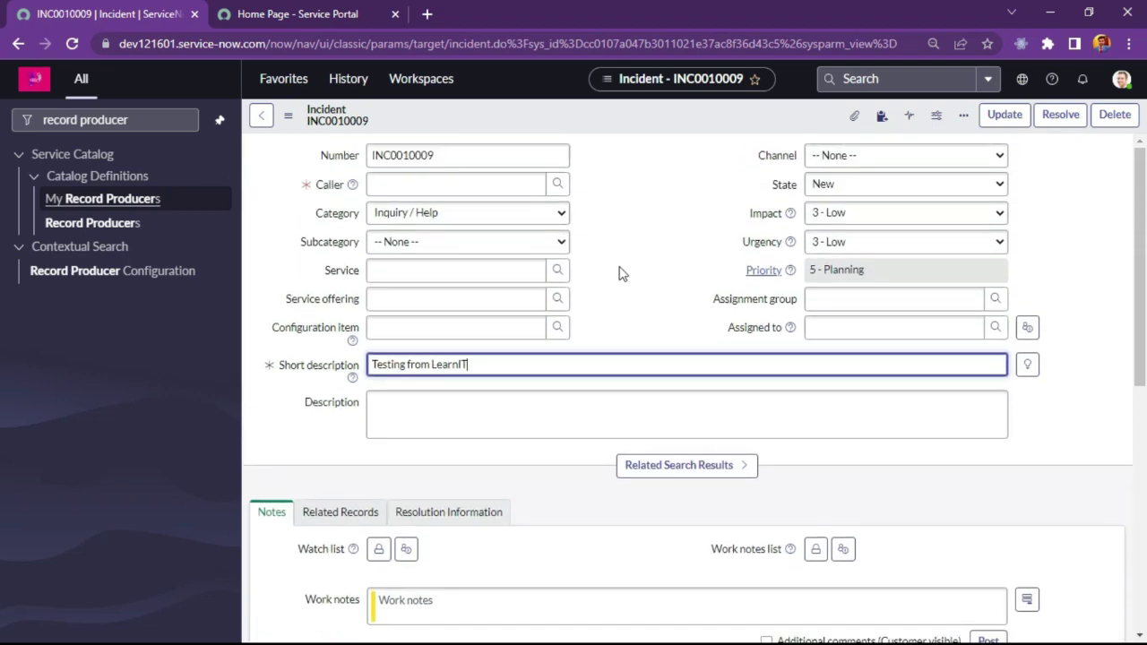
Step: Find the service catalog's order guides and open the New Hire order guide
click(280, 12)
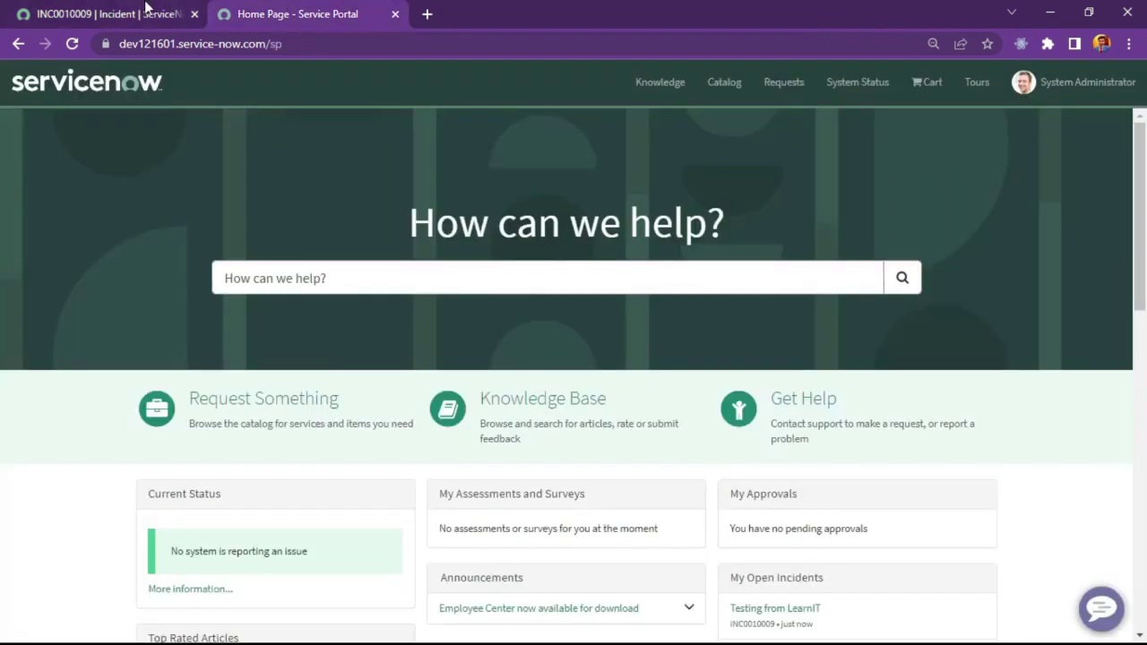
click(149, 11)
drag(134, 121, 51, 123)
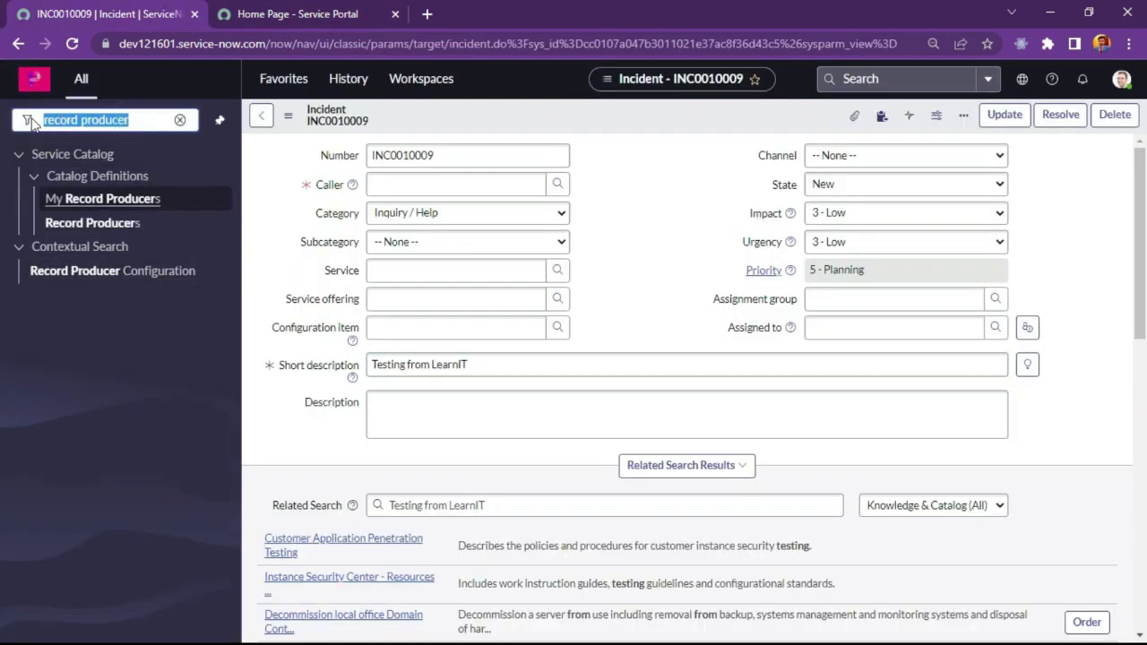
text(crder guide)
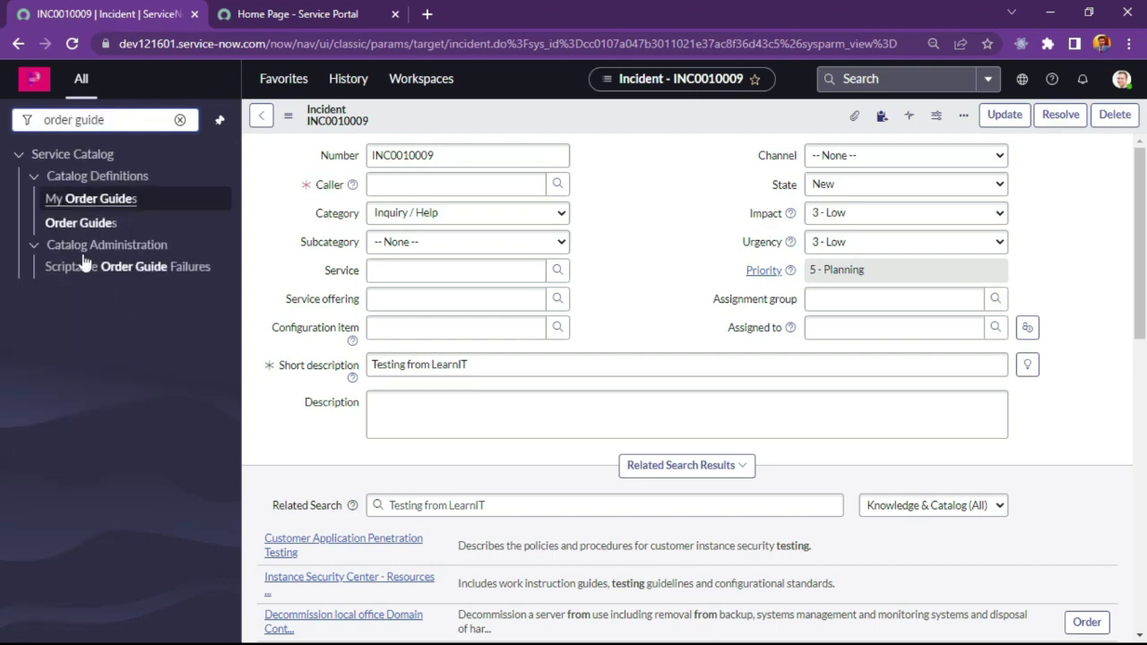
click(84, 224)
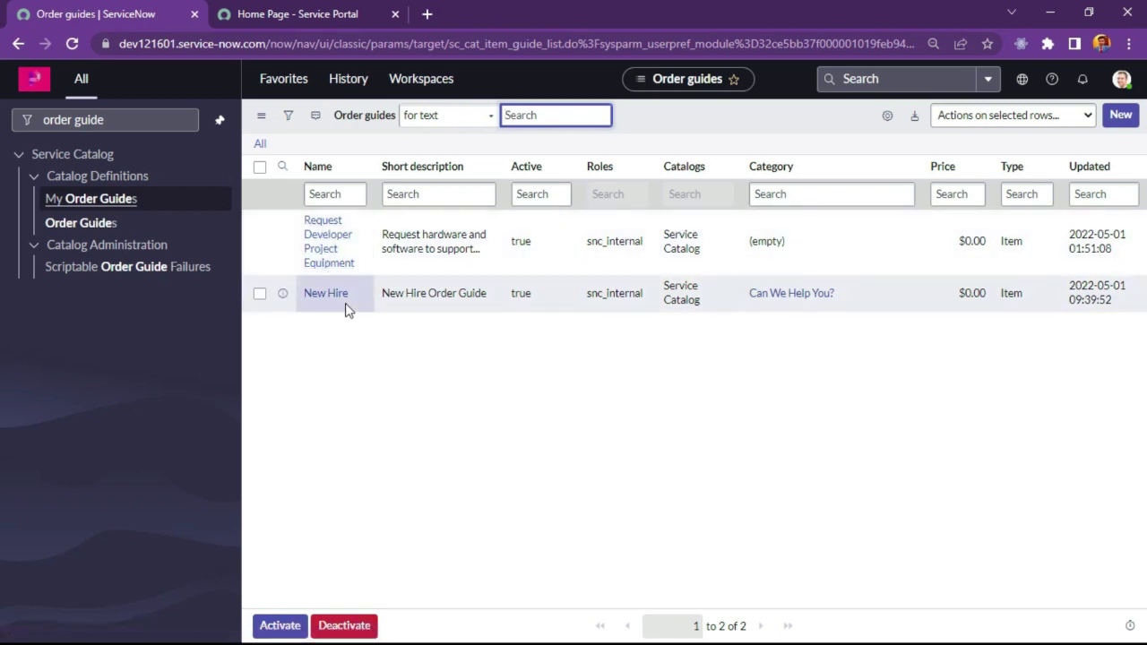
click(329, 296)
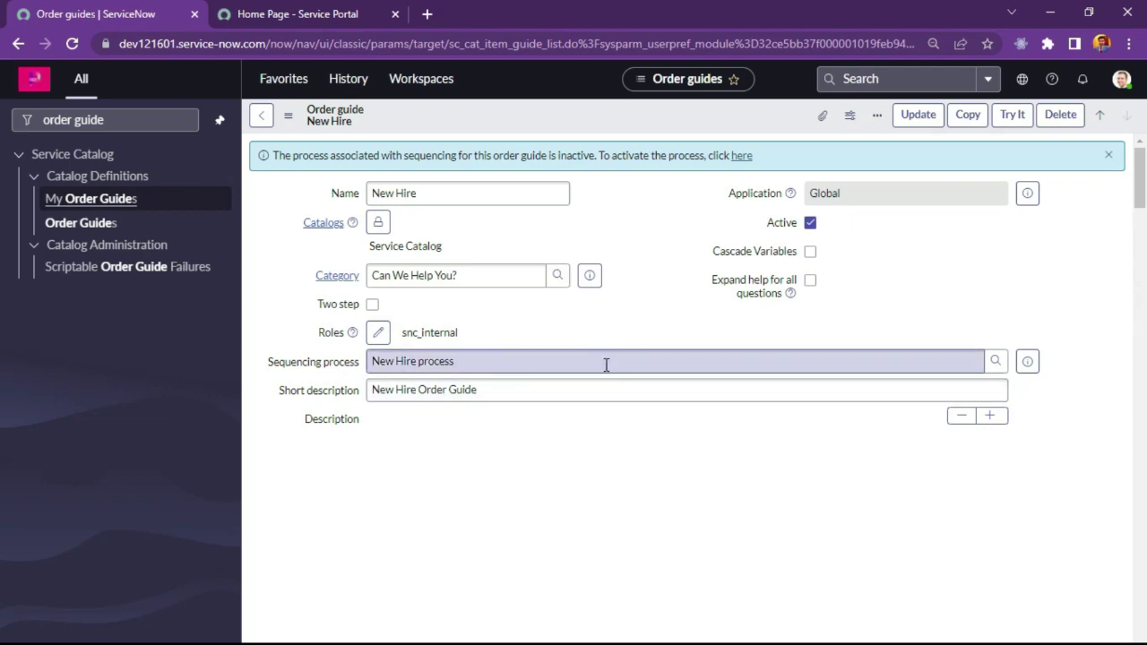
Step: Examine the New Hire order guide's rule base to see which catalog items it includes
scroll(633, 363, down, 10)
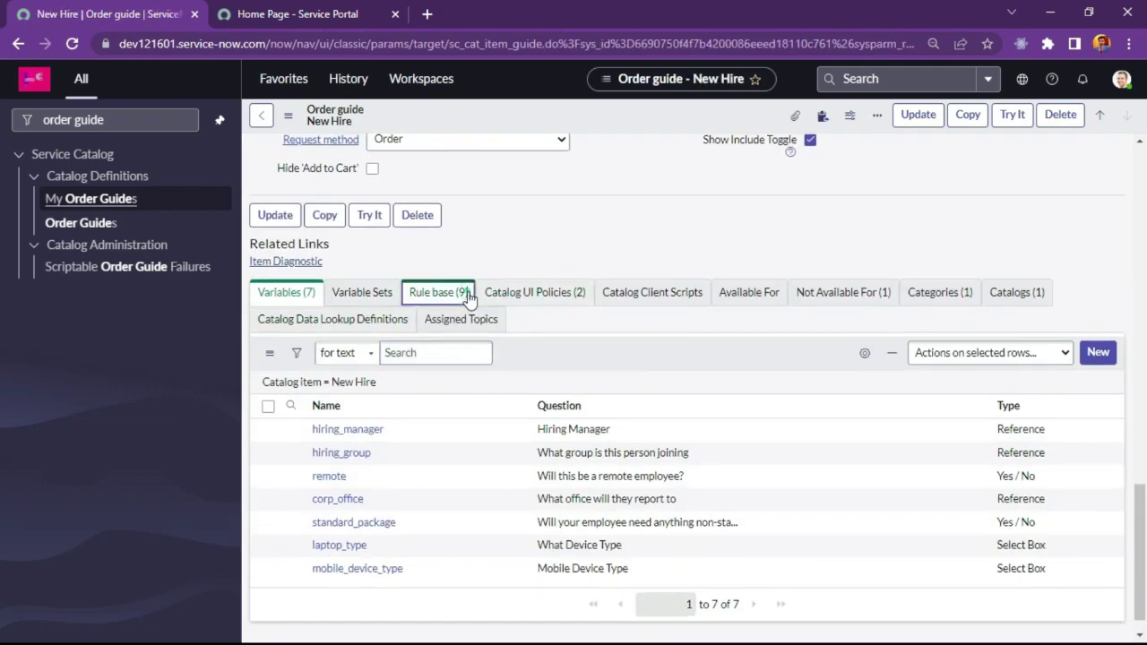
click(457, 291)
scroll(595, 453, down, 1)
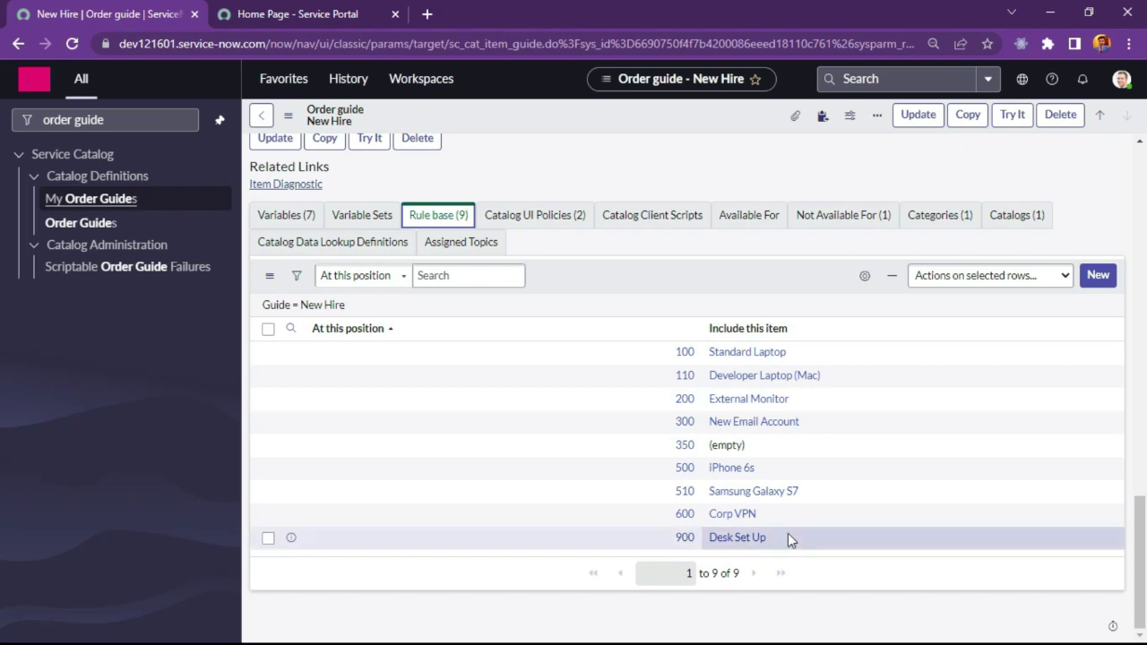
scroll(578, 387, up, 1)
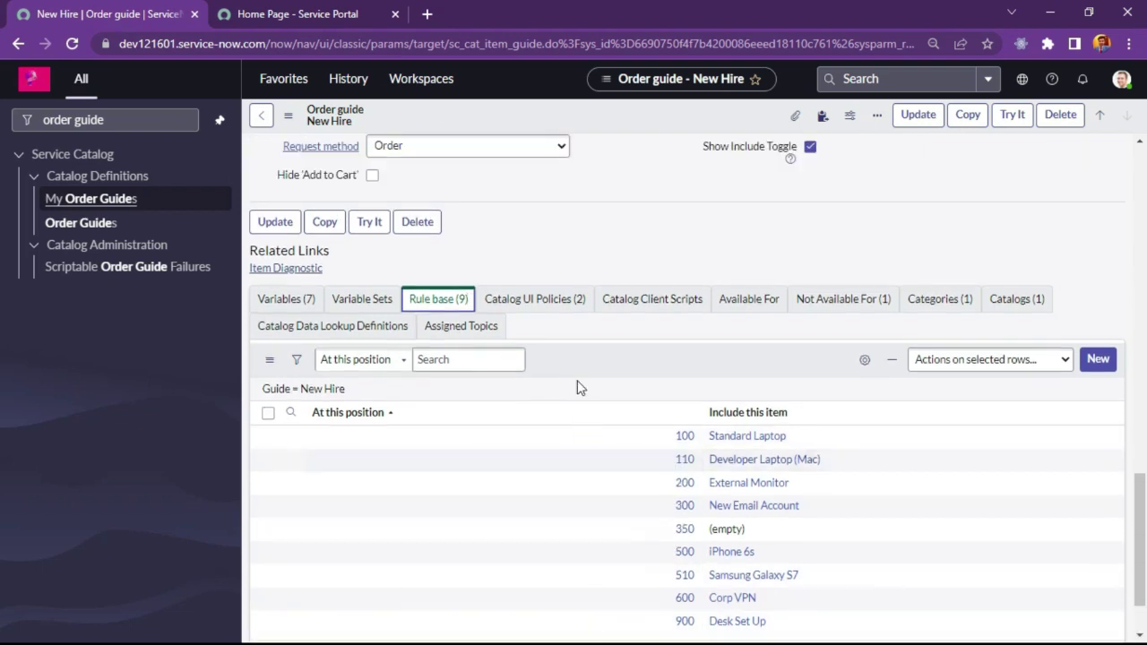
scroll(577, 387, down, 1)
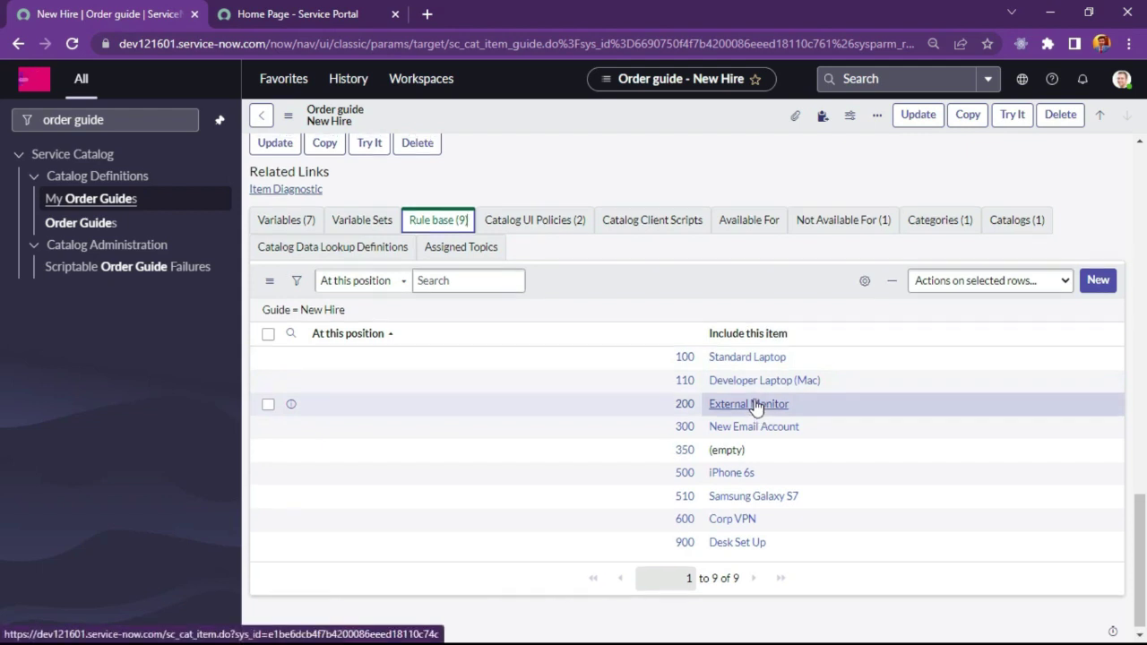
Step: Start a trial run of the New Hire order guide and go to its questions
scroll(755, 408, up, 3)
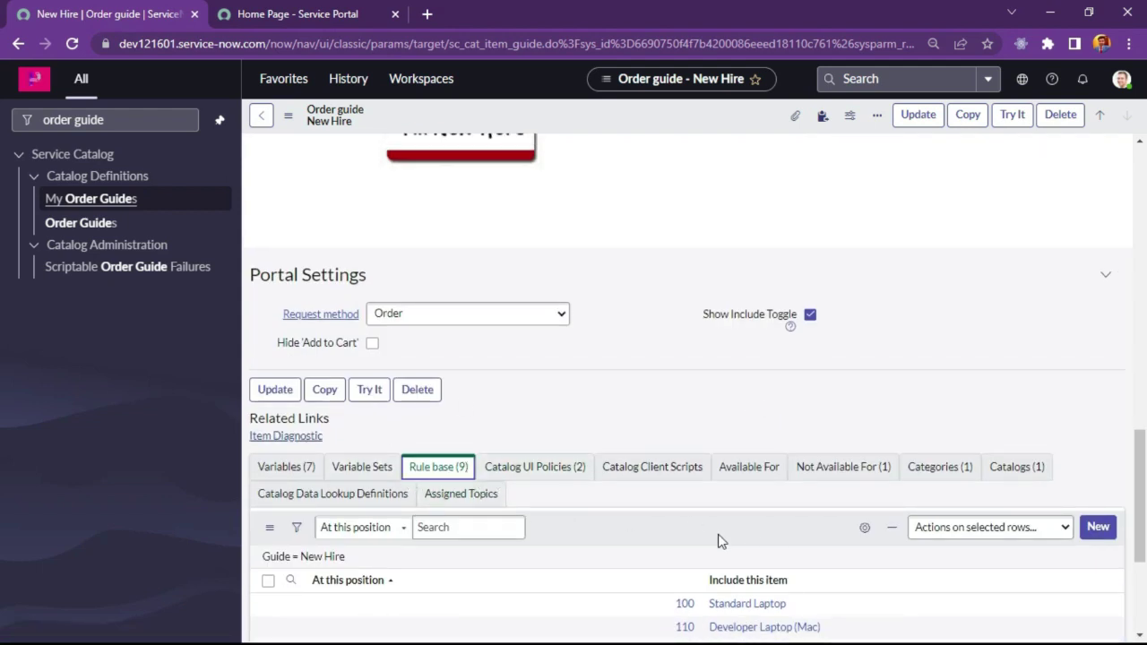
scroll(476, 529, up, 10)
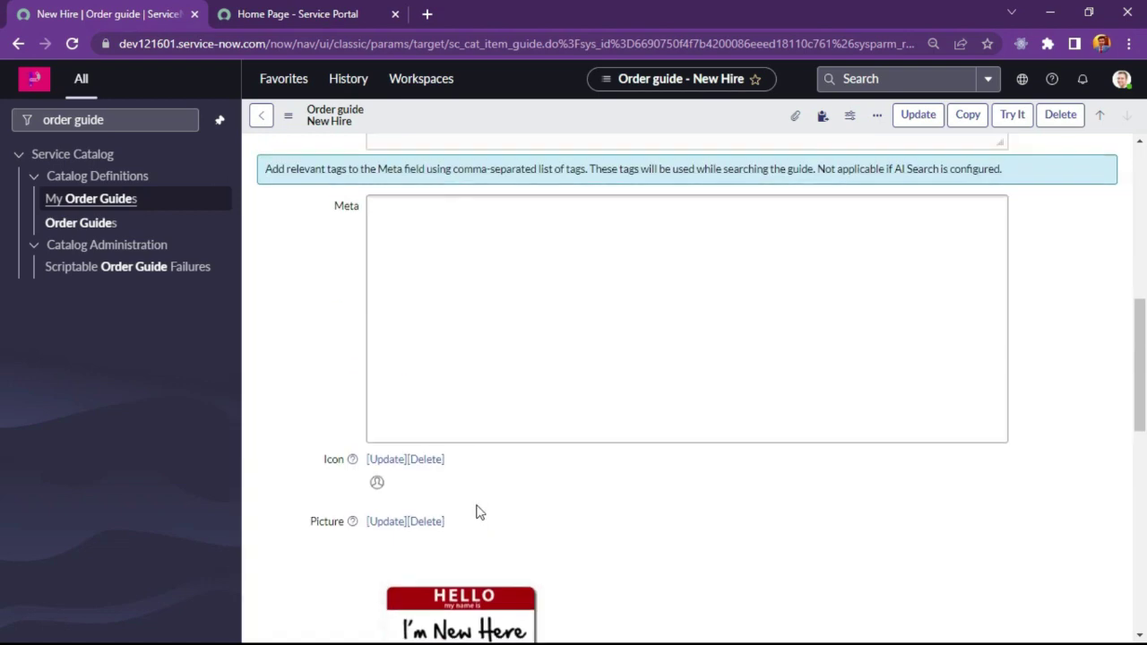
click(1012, 116)
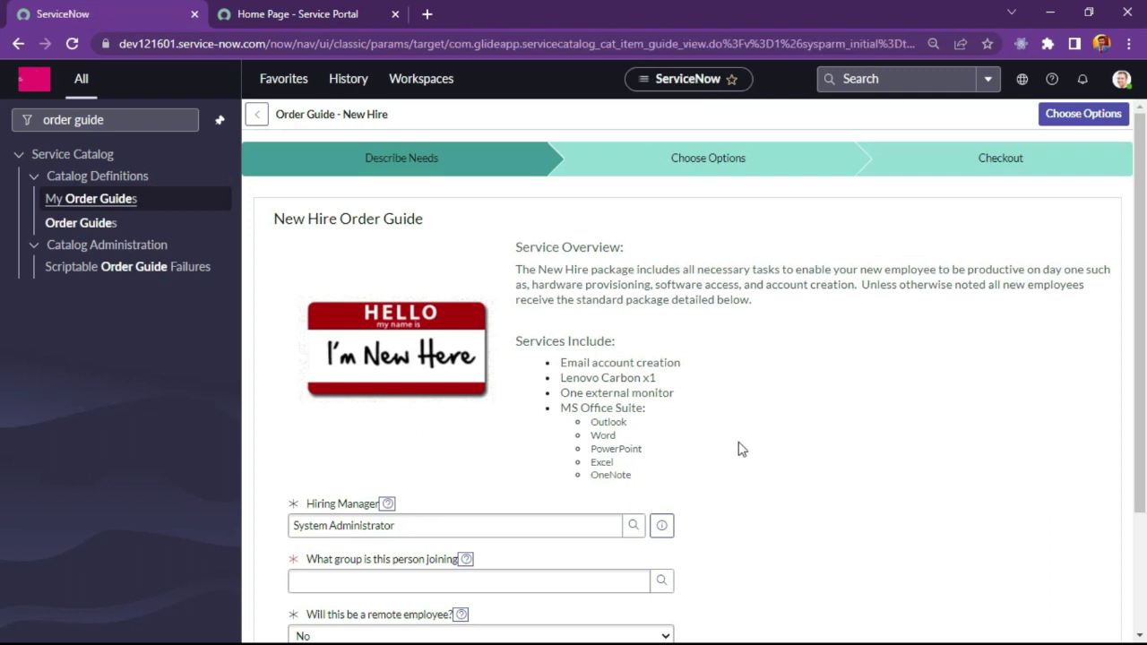
scroll(738, 448, down, 2)
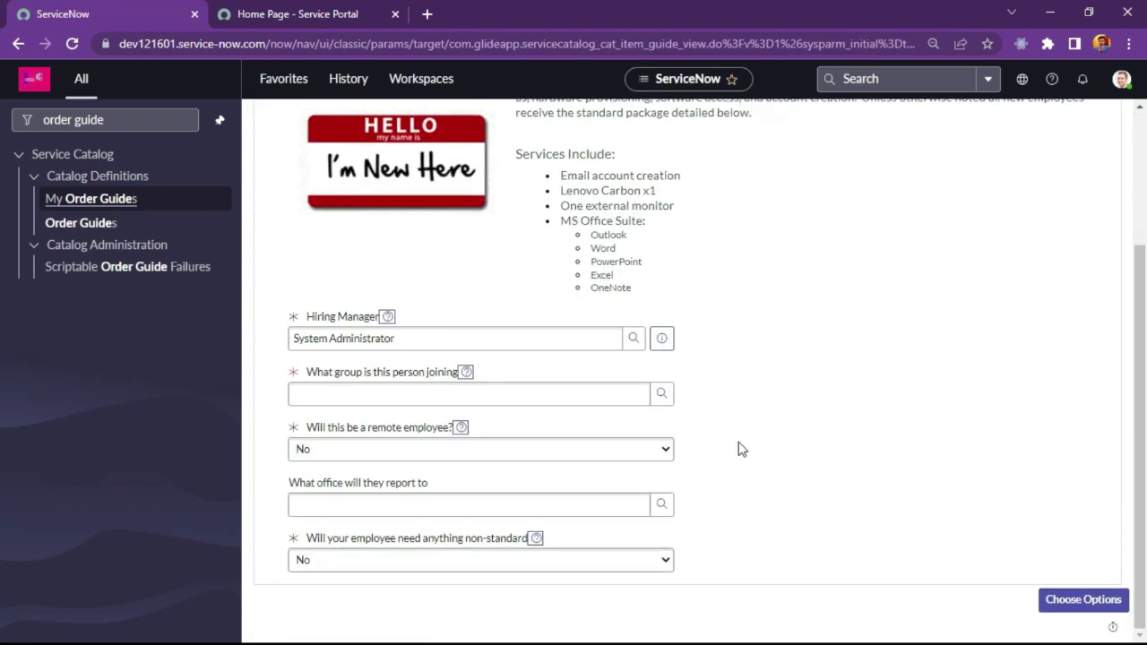
Step: Try to continue to the item options with "test" as the group the person is joining
click(330, 394)
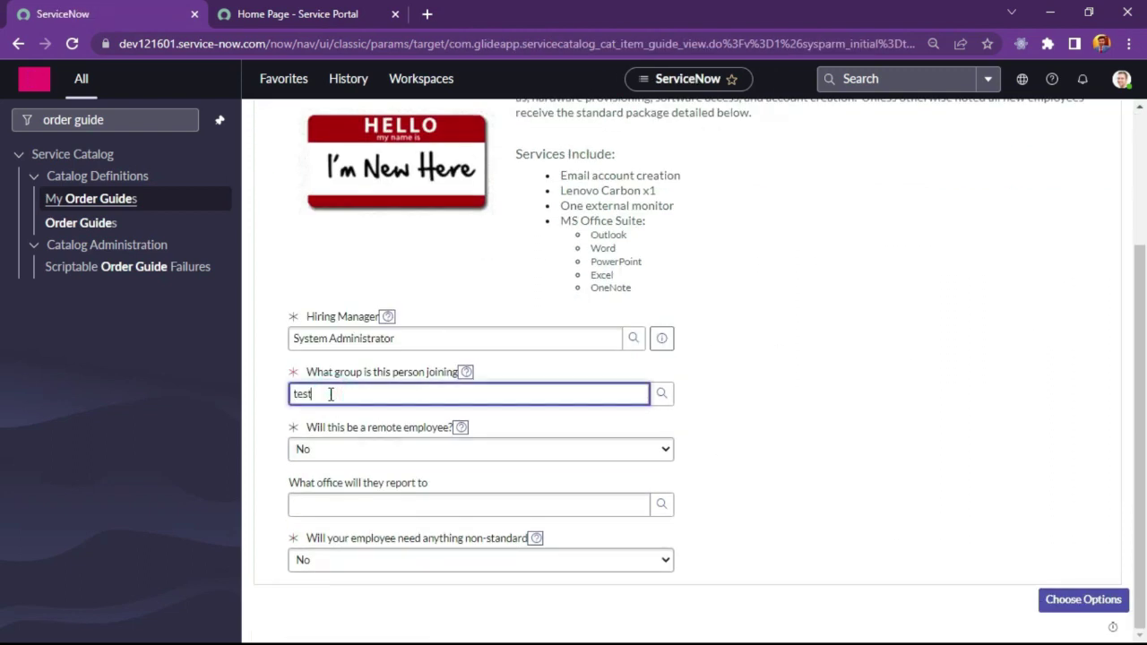
text(test)
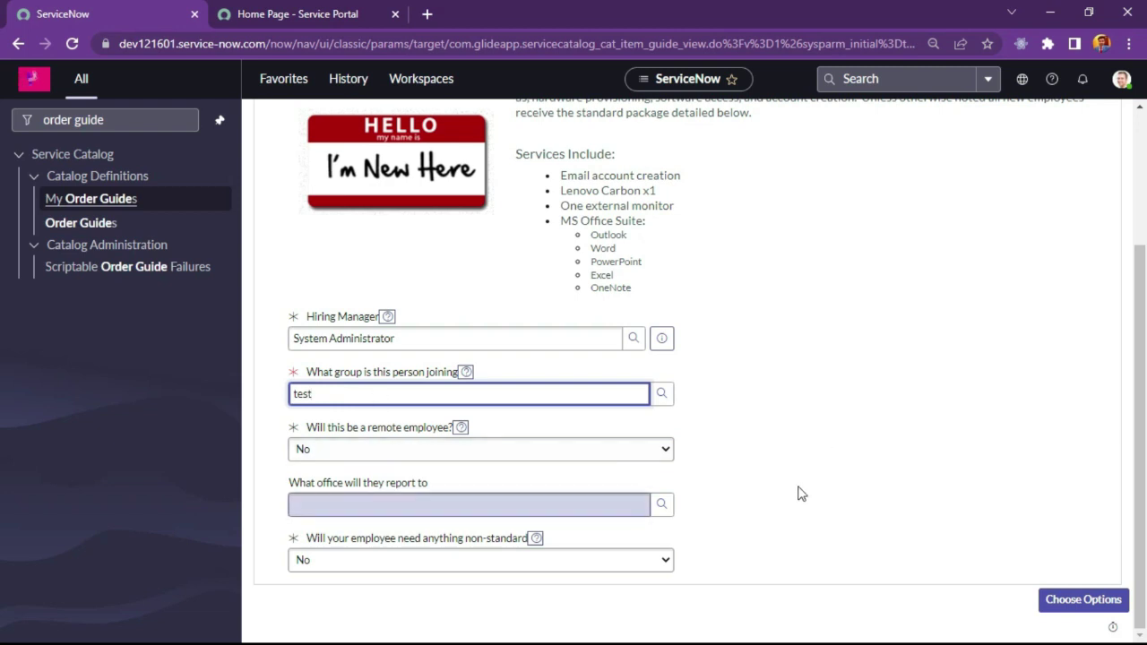
scroll(606, 366, up, 2)
scroll(827, 529, down, 2)
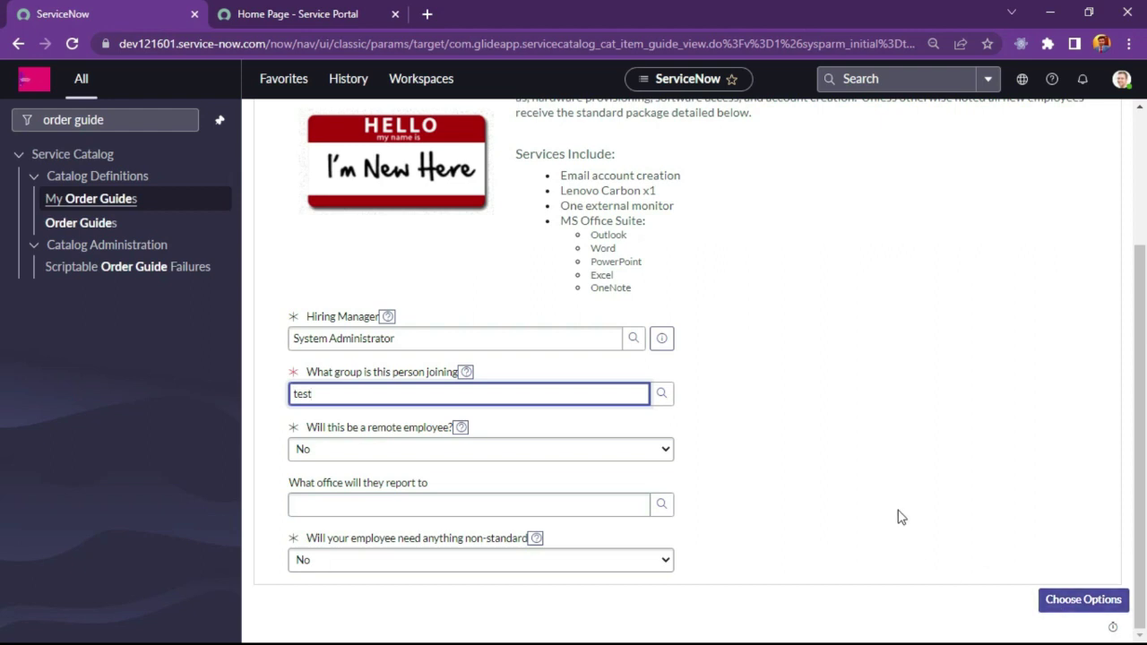
click(1075, 600)
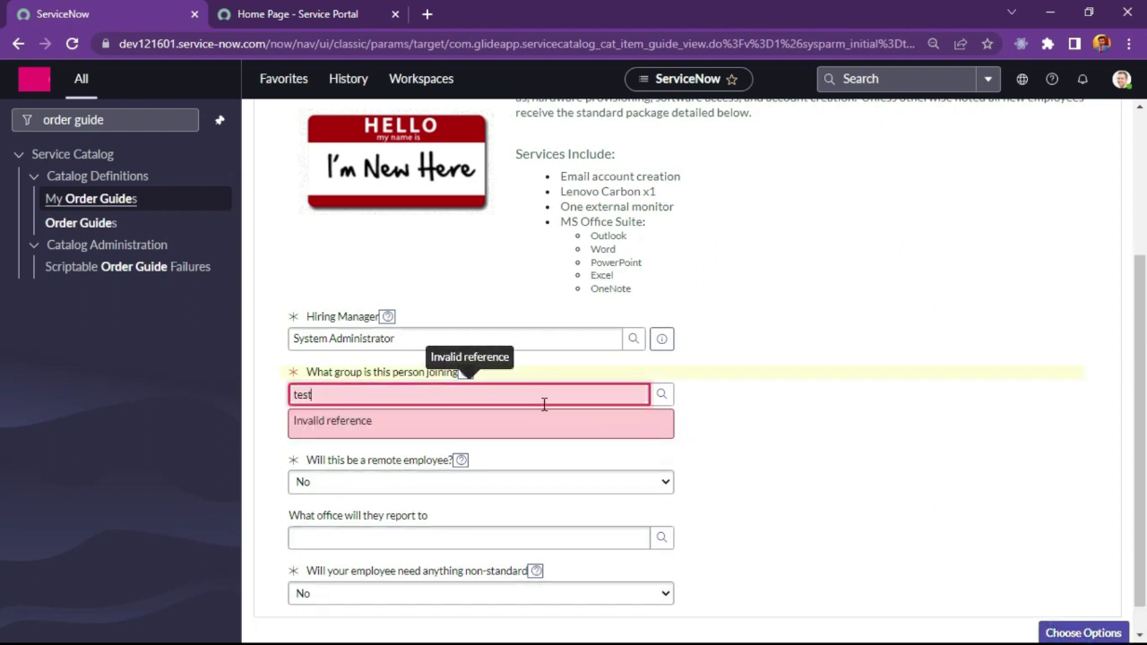
Step: Choose Development from all departments as the group the person is joining, and continue to the item options
click(662, 395)
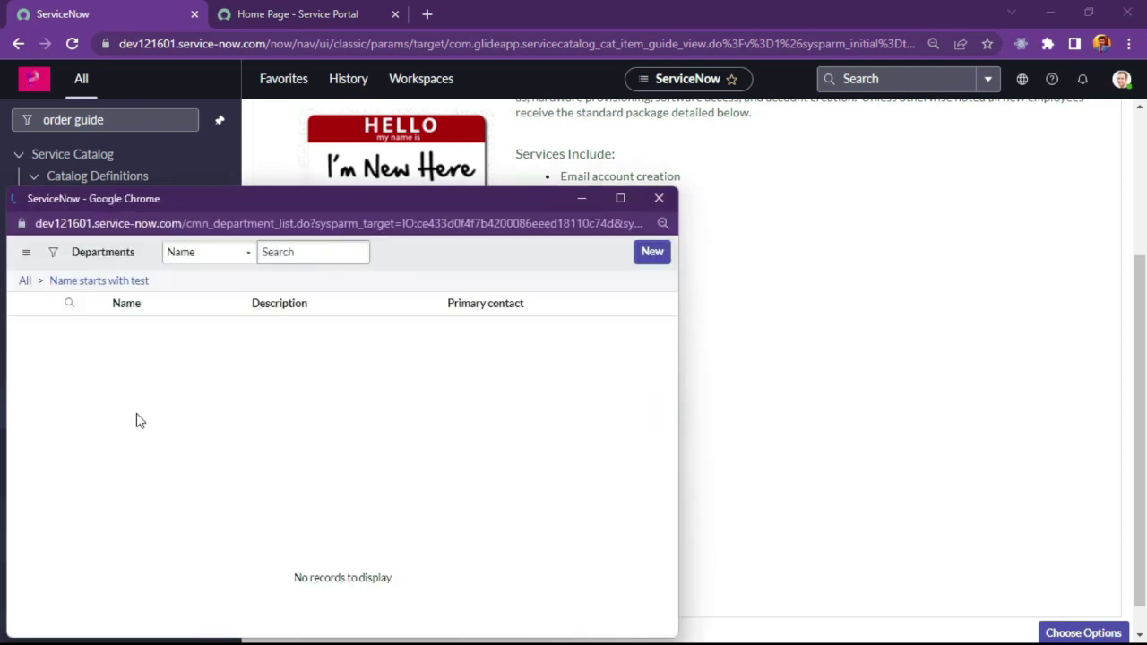
click(26, 282)
click(81, 381)
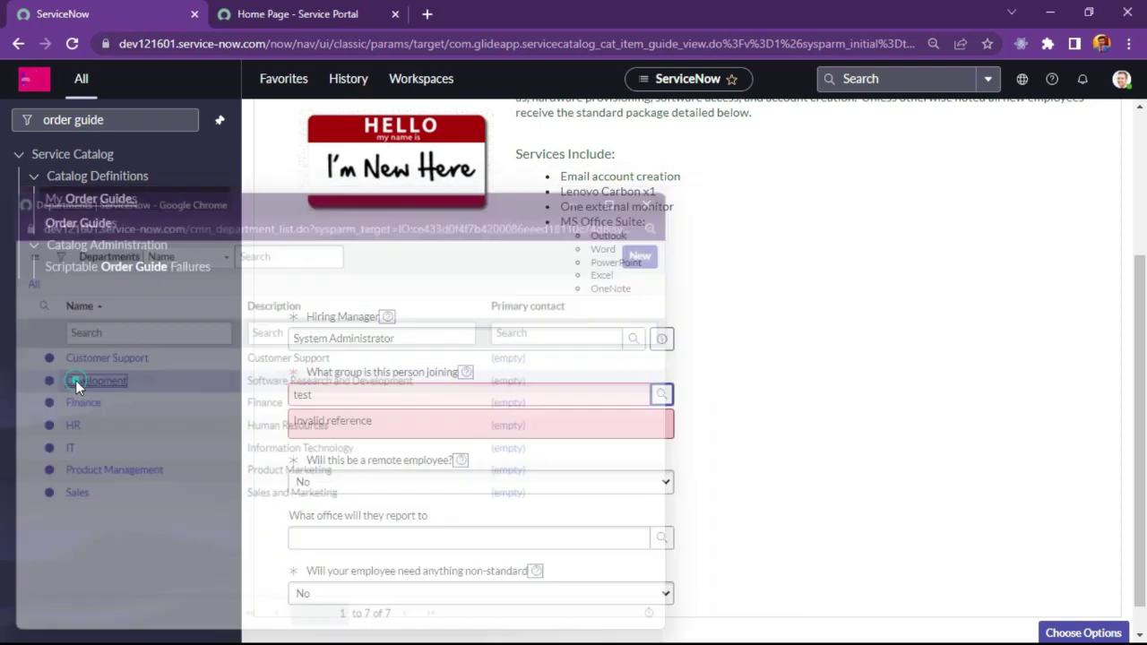
click(1078, 602)
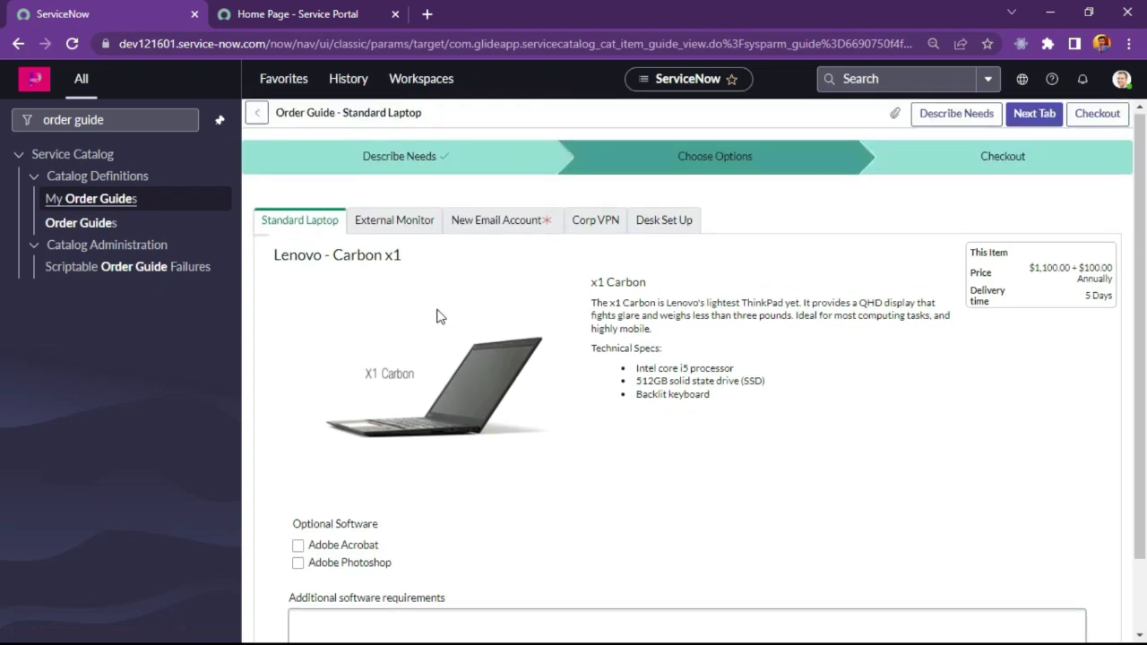
Step: Look through the options of the order guide's items, including External Monitor, New Email Account and Corp VPN
click(378, 226)
click(471, 229)
click(589, 230)
click(657, 230)
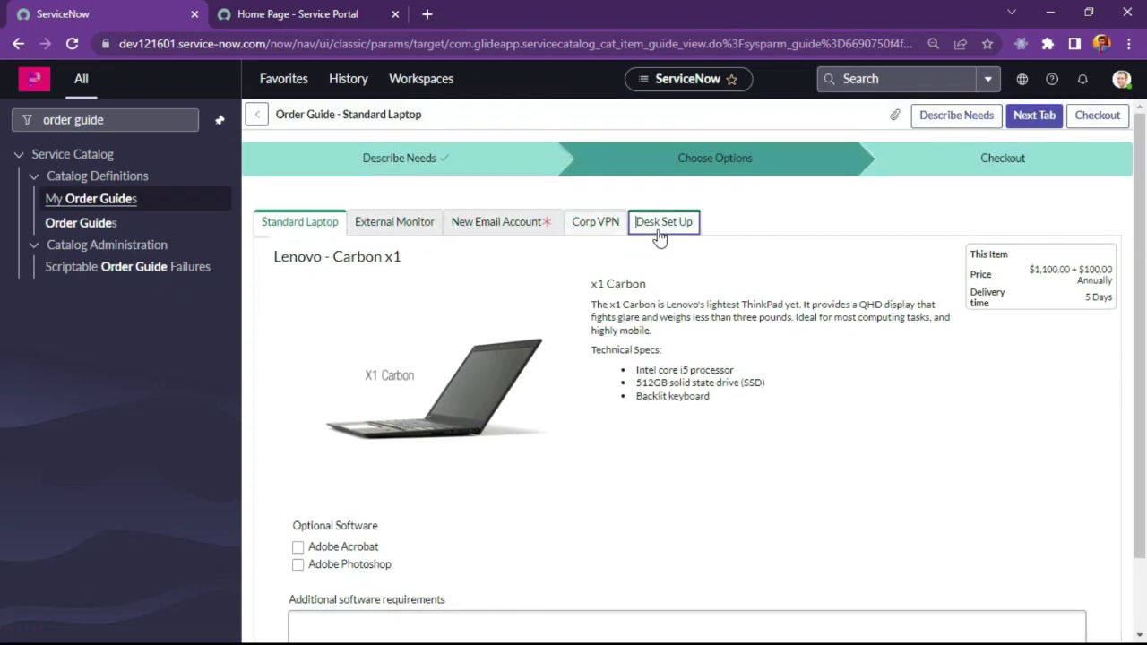
click(311, 232)
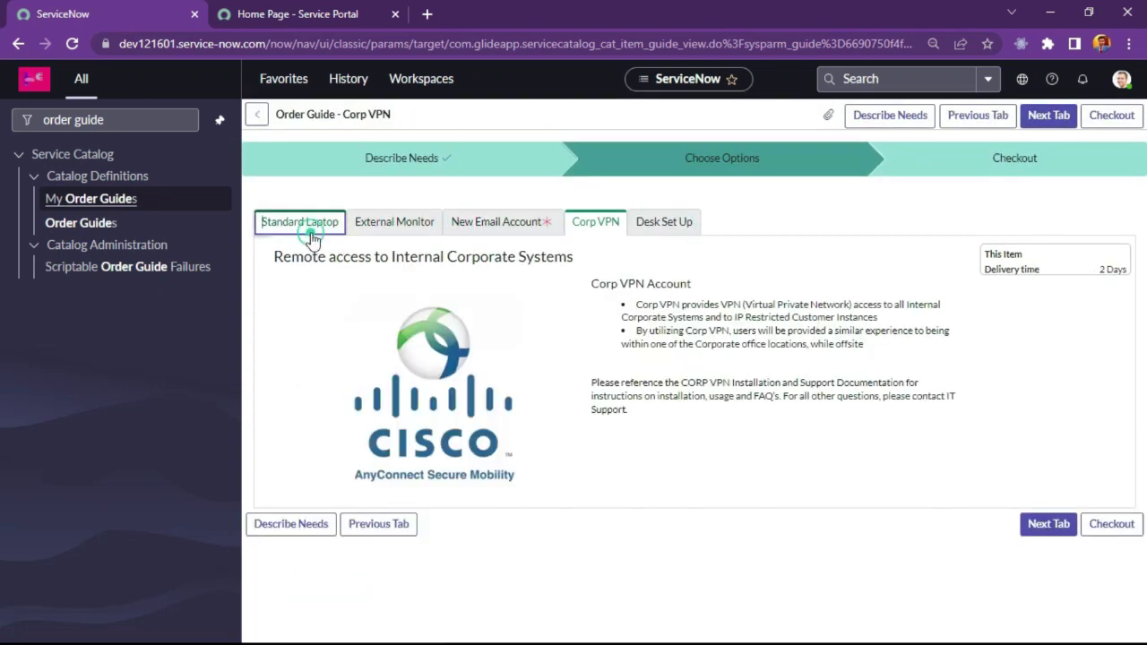
click(369, 224)
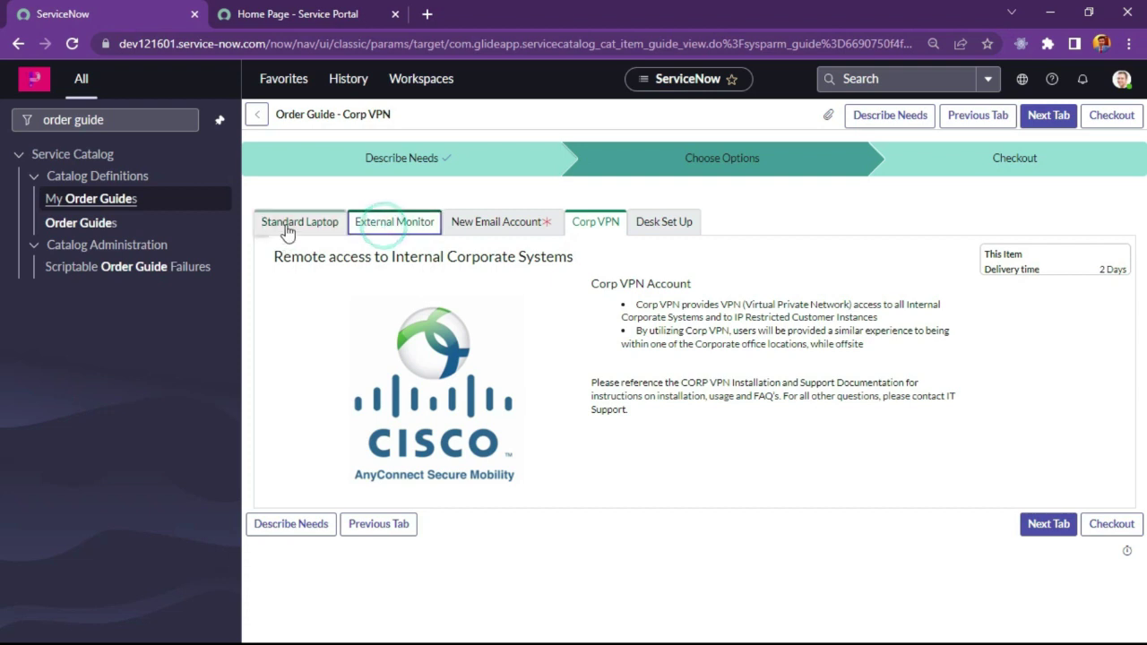
click(507, 223)
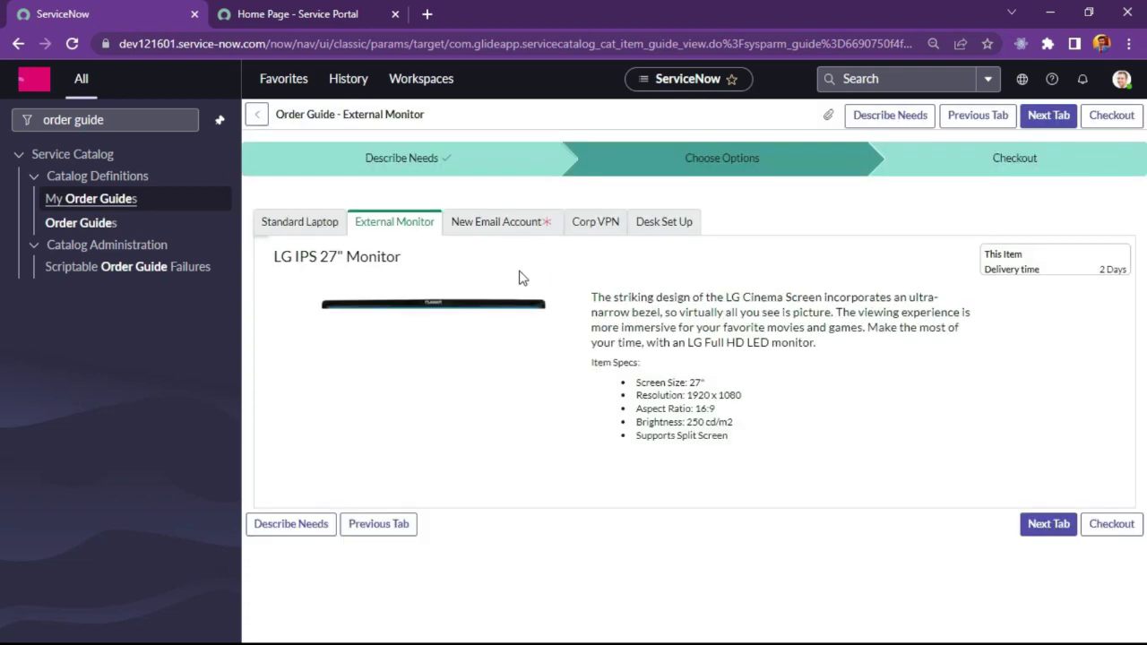
click(512, 222)
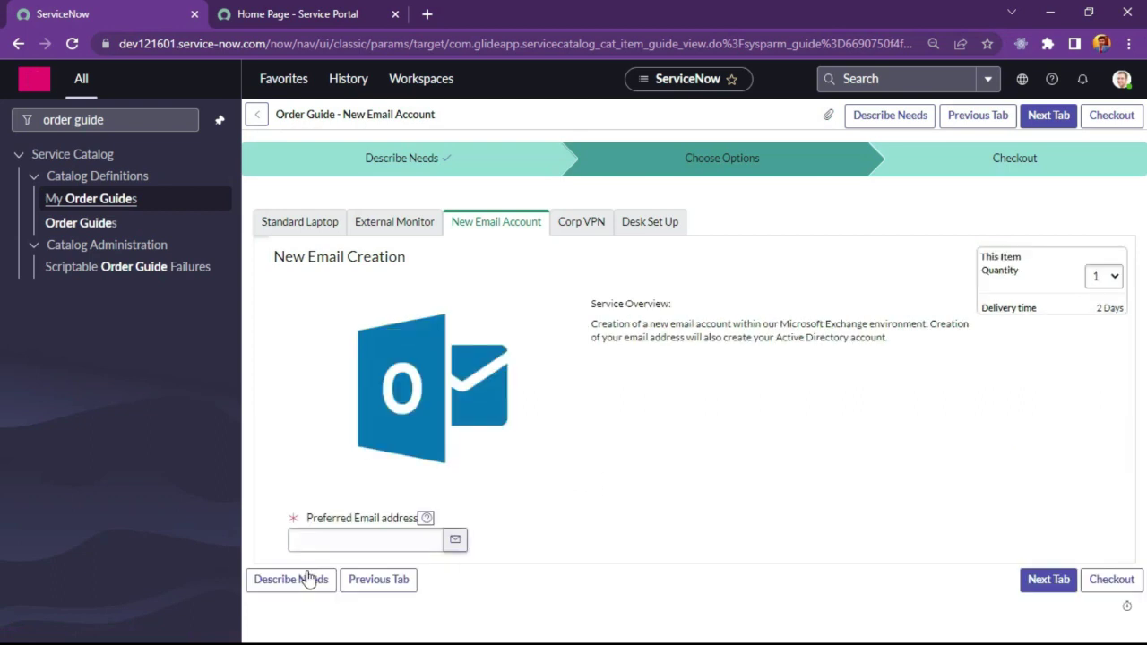
click(332, 542)
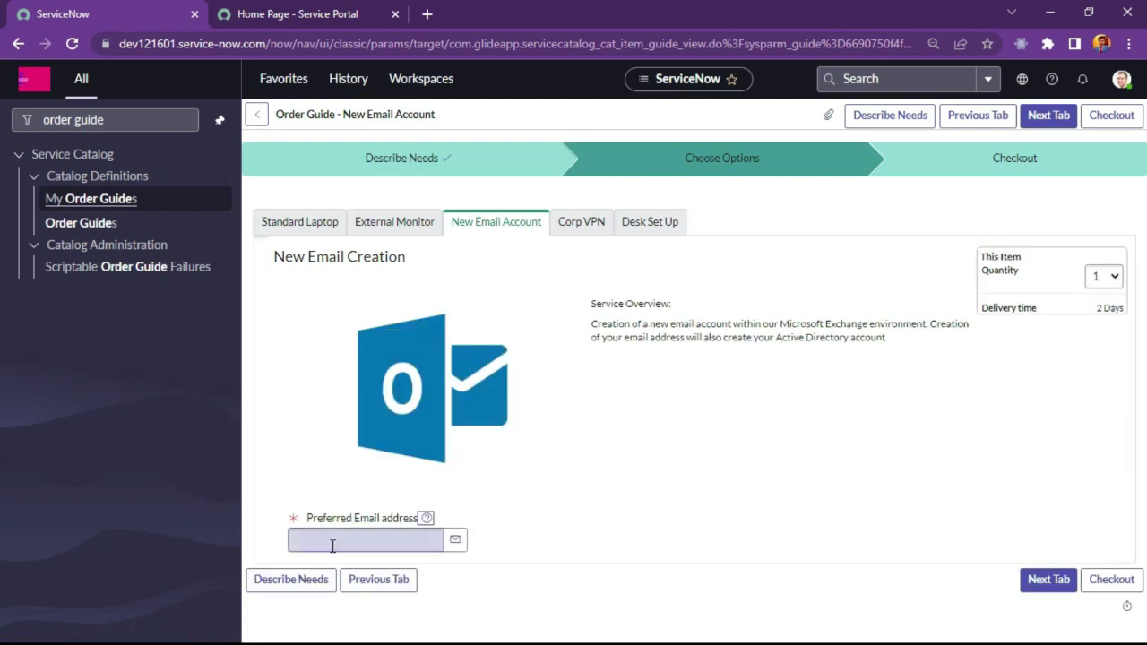
click(582, 224)
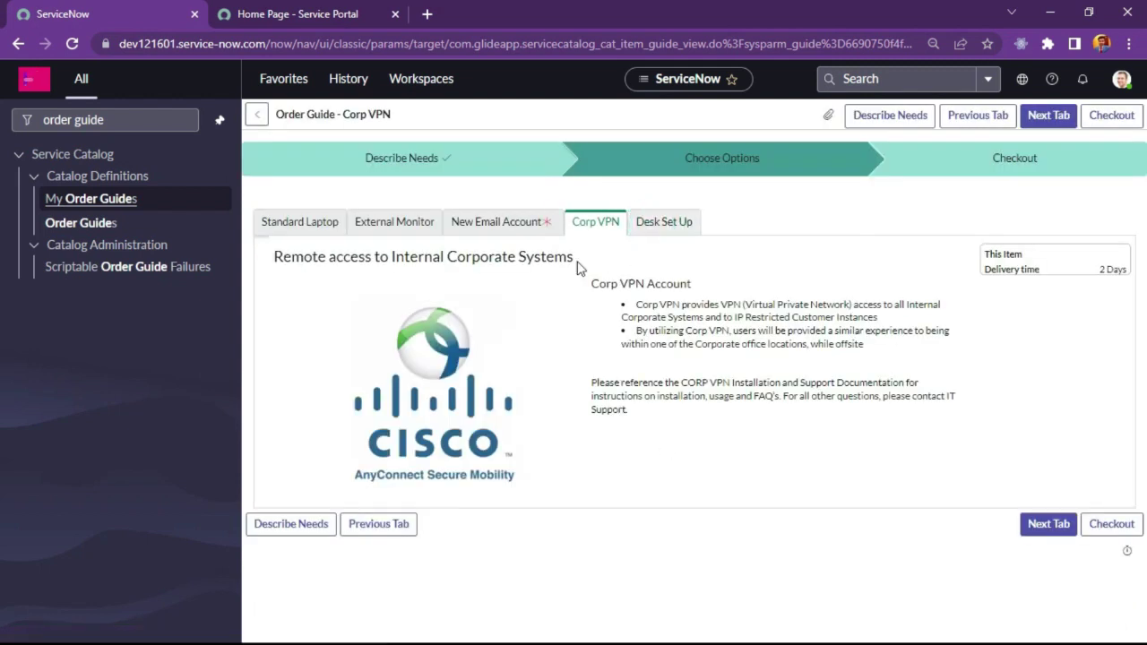
click(481, 226)
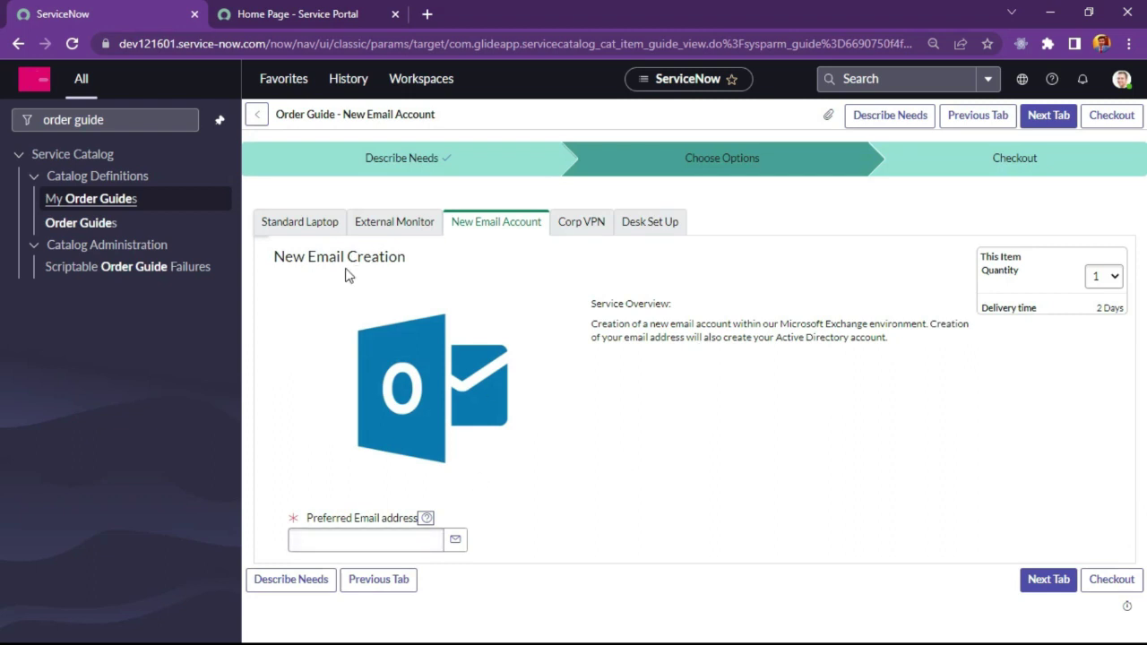
Step: For the Standard Laptop, select Adobe Acrobat and Adobe Photoshop, and enter "Test" as the additional software requirements
click(318, 229)
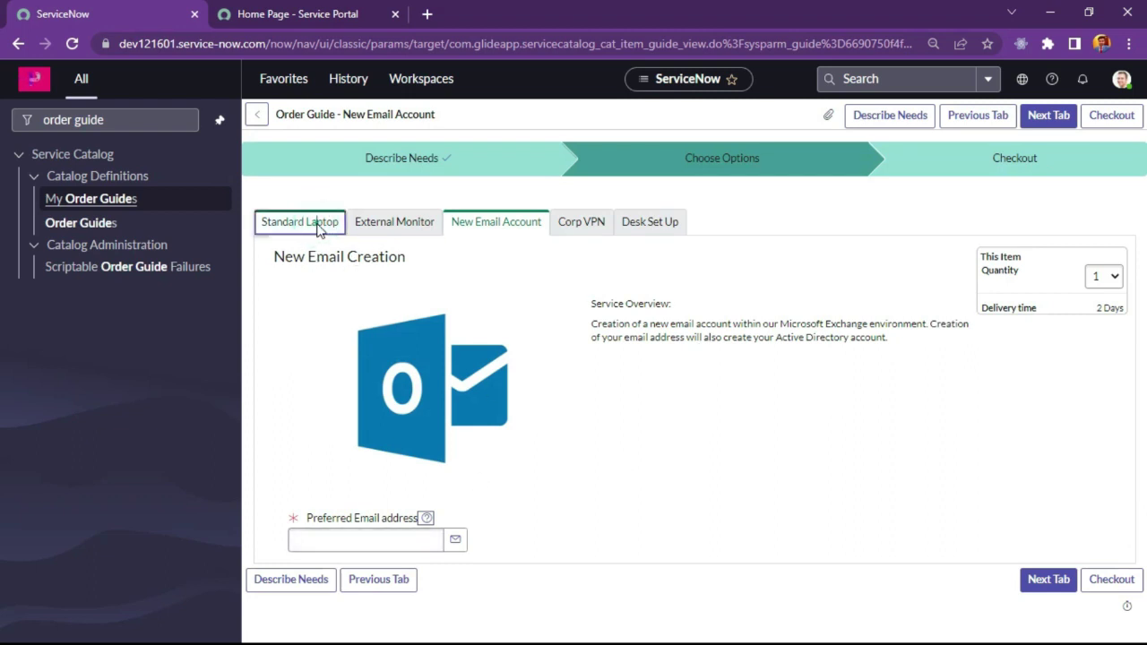
scroll(673, 440, down, 1)
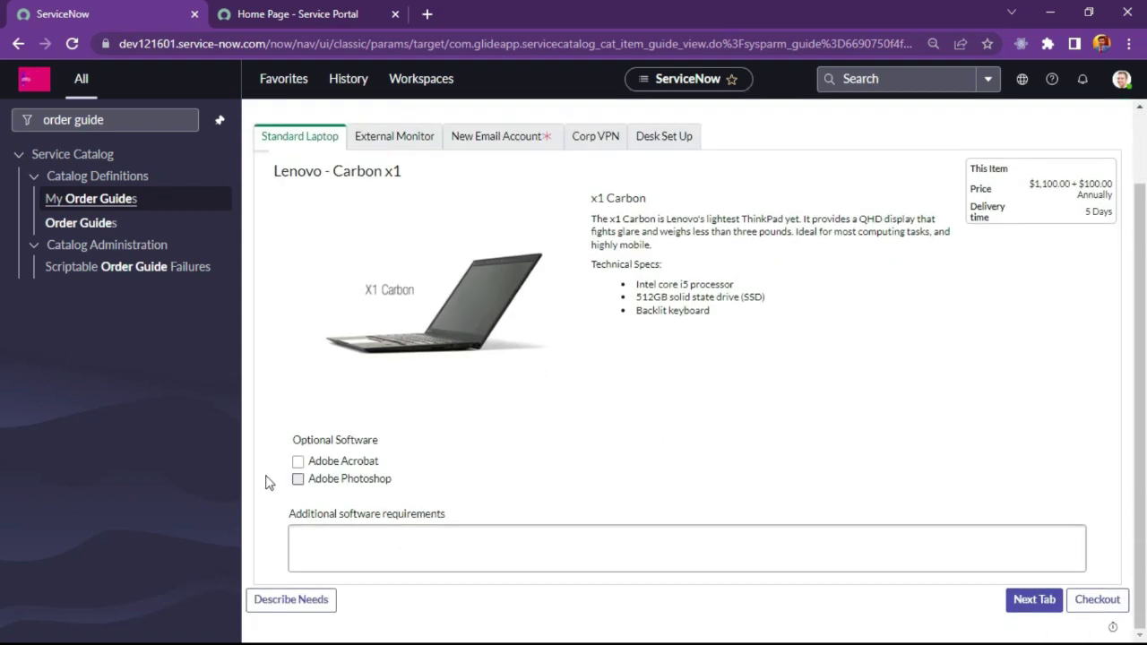
click(298, 461)
click(297, 478)
click(356, 544)
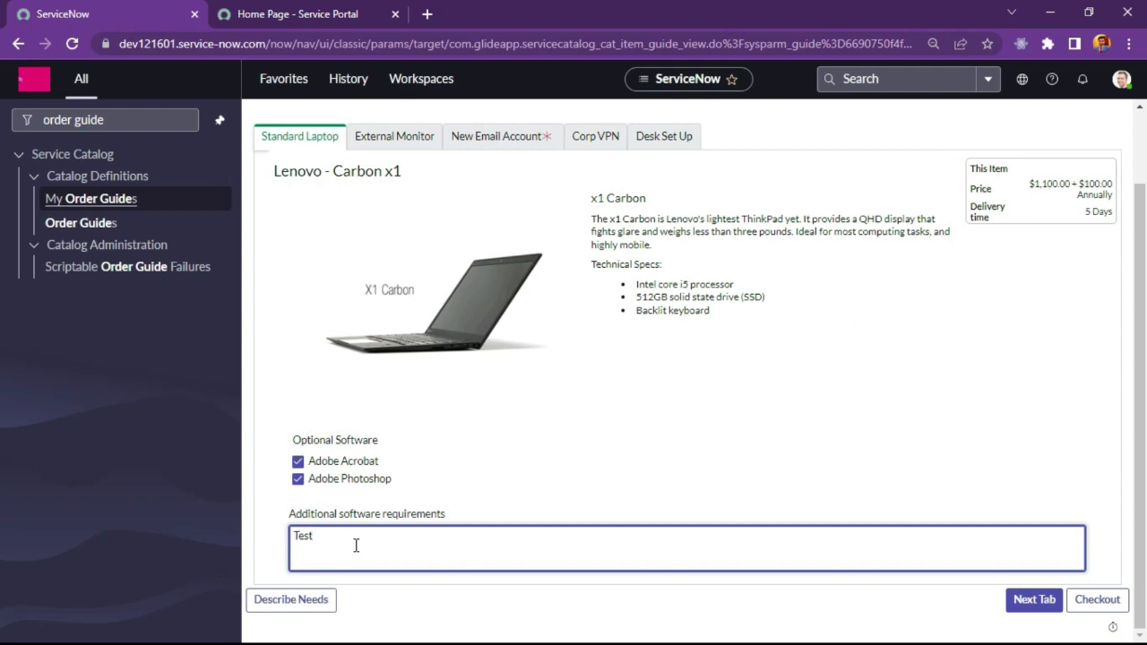
text(Test)
scroll(410, 225, up, 1)
Step: Fill in the preferred email address for the New Email Account item and move on to Corp VPN
click(410, 223)
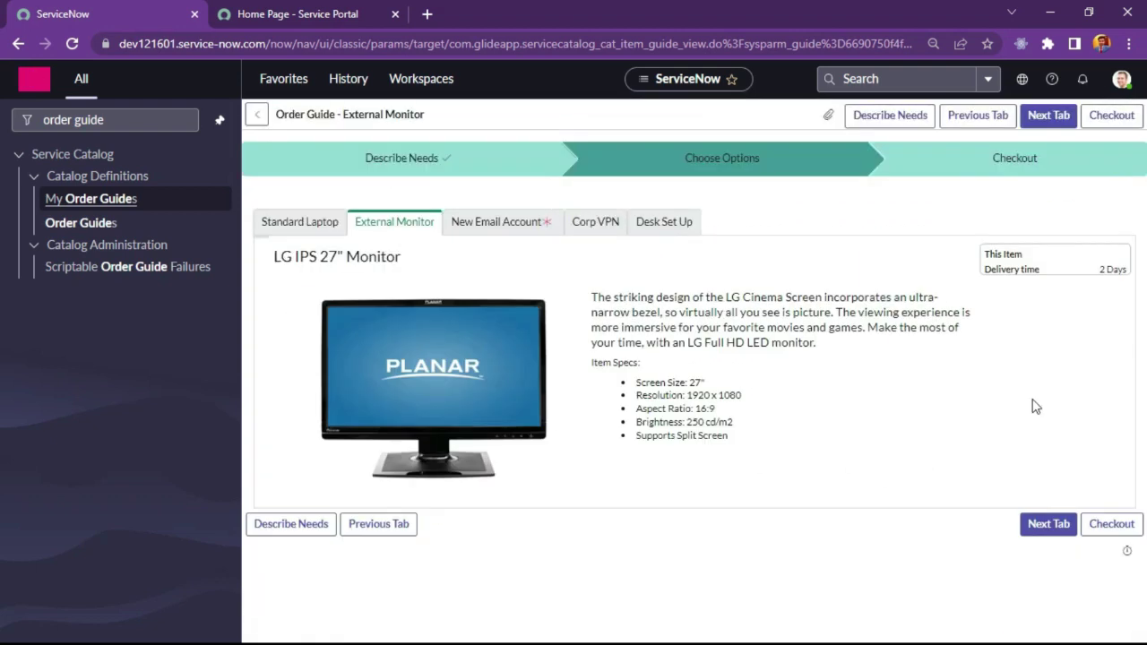
click(514, 224)
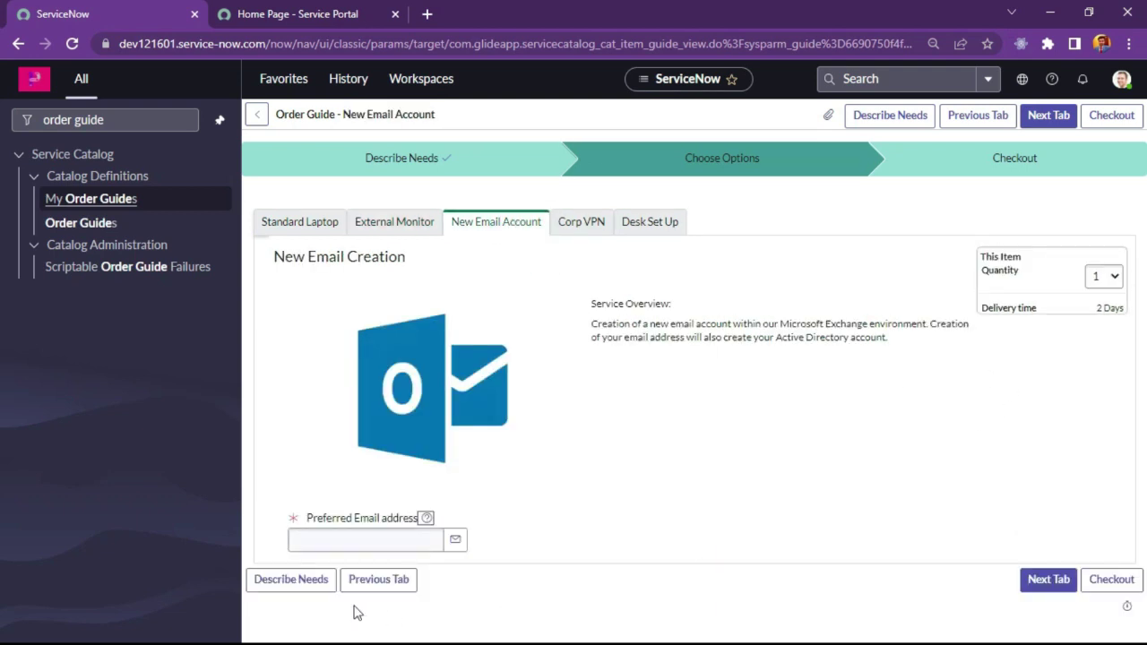
click(381, 539)
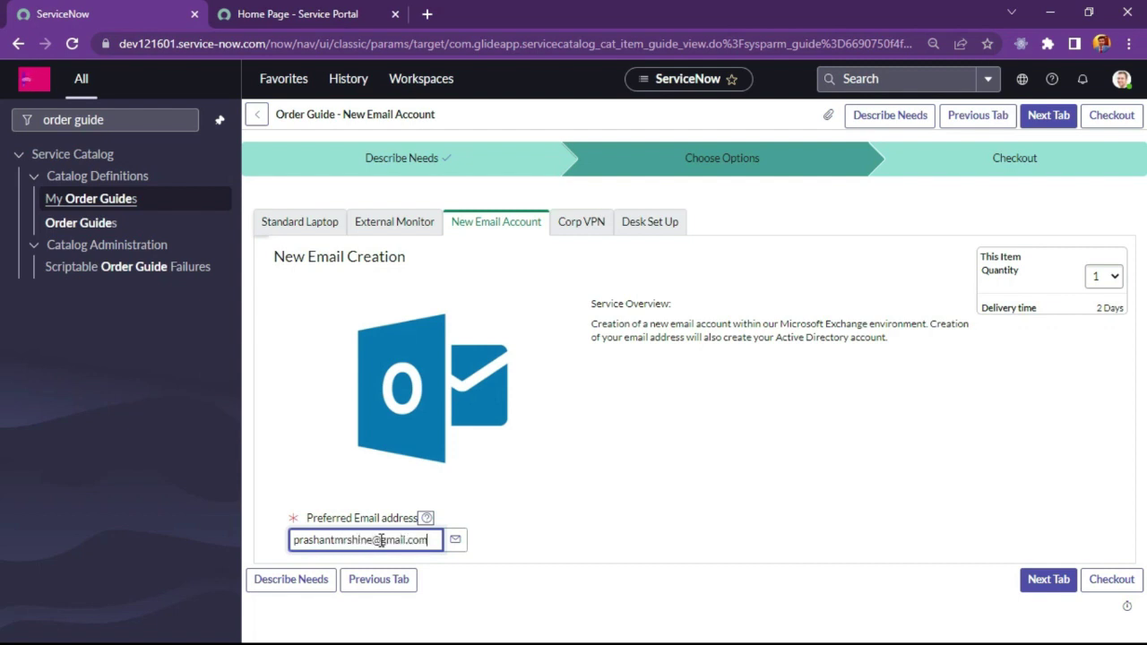
click(585, 224)
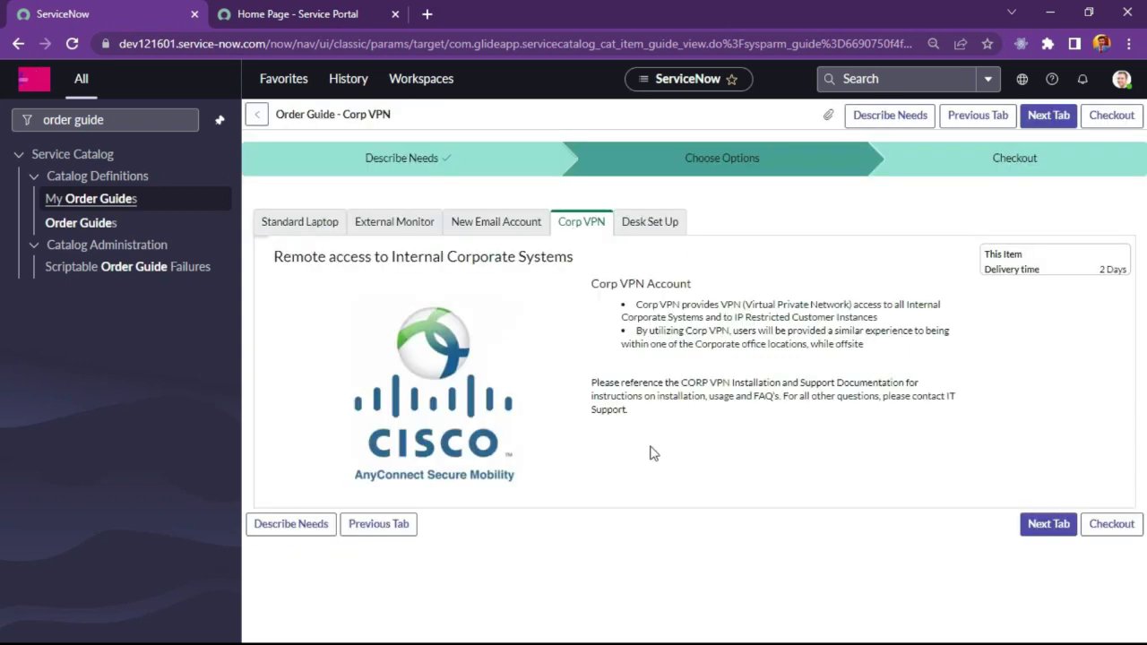
Step: Enter "Raise this" as the ergonomic requirements for the Desk Set Up item and proceed to checkout
click(659, 233)
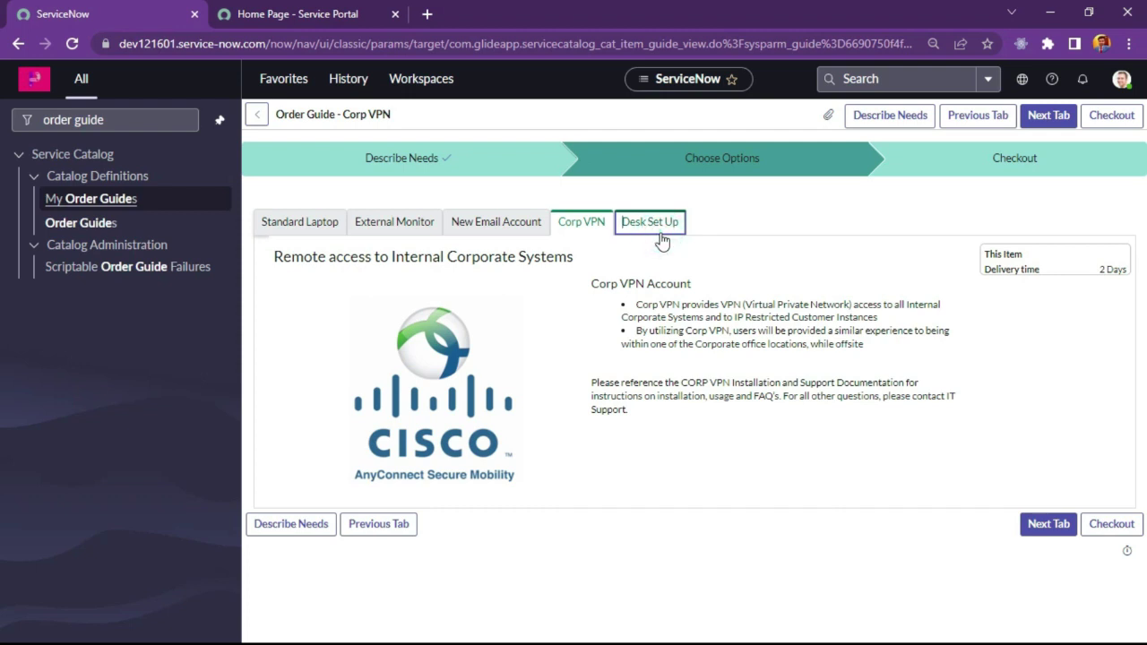
click(664, 228)
click(597, 551)
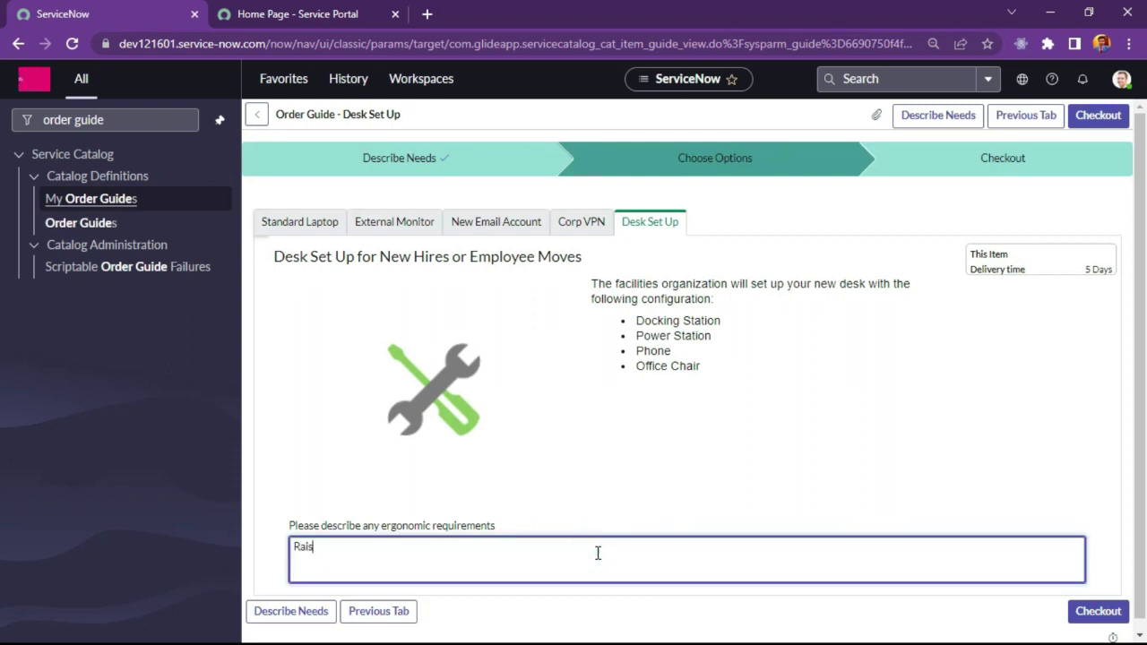
text(Raise this)
scroll(696, 404, down, 1)
click(1104, 598)
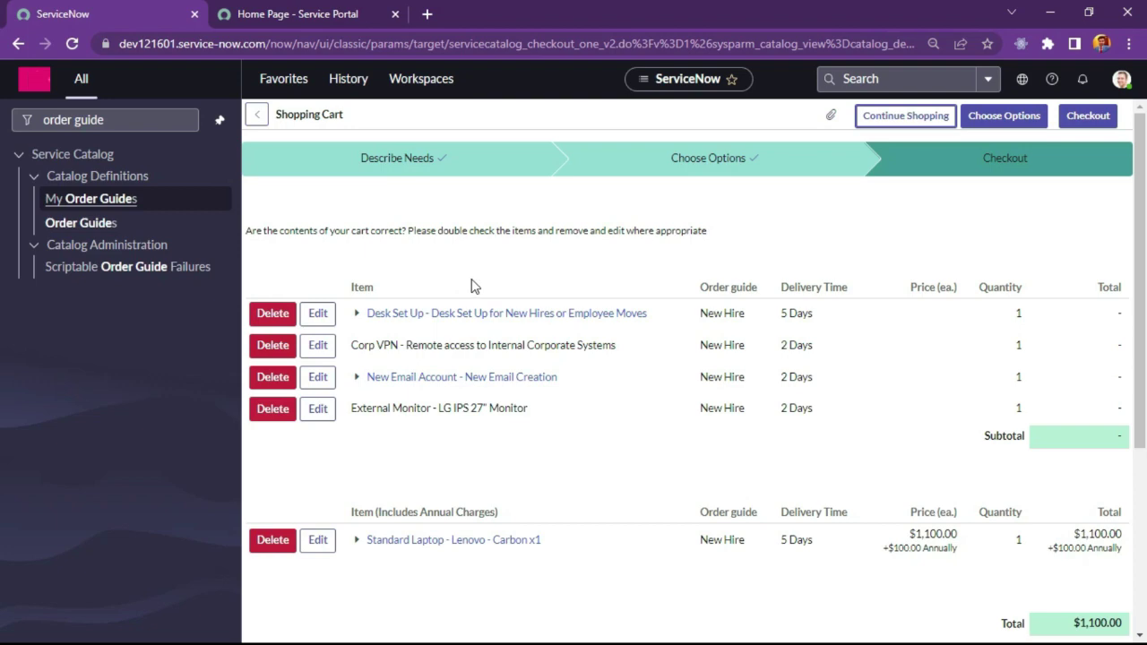
Step: Review the New Hire items in the shopping cart and submit the order
scroll(472, 285, down, 3)
scroll(502, 228, up, 3)
scroll(717, 314, down, 3)
click(1084, 591)
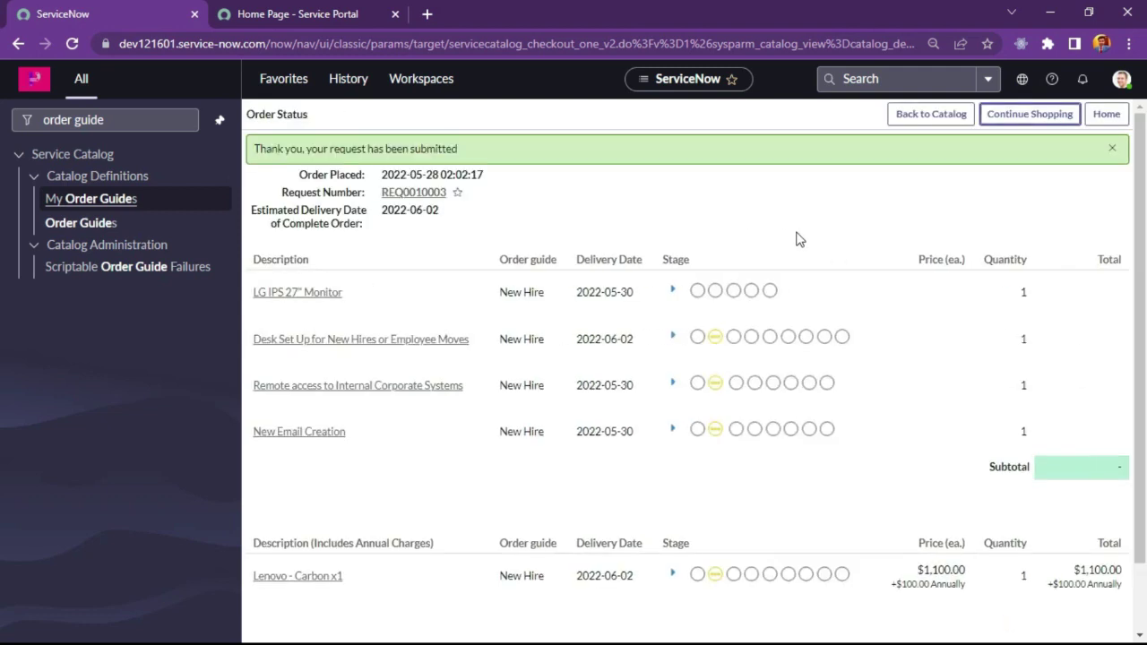
Step: Open the submitted request's record and examine its request number and the list of requested items
click(426, 192)
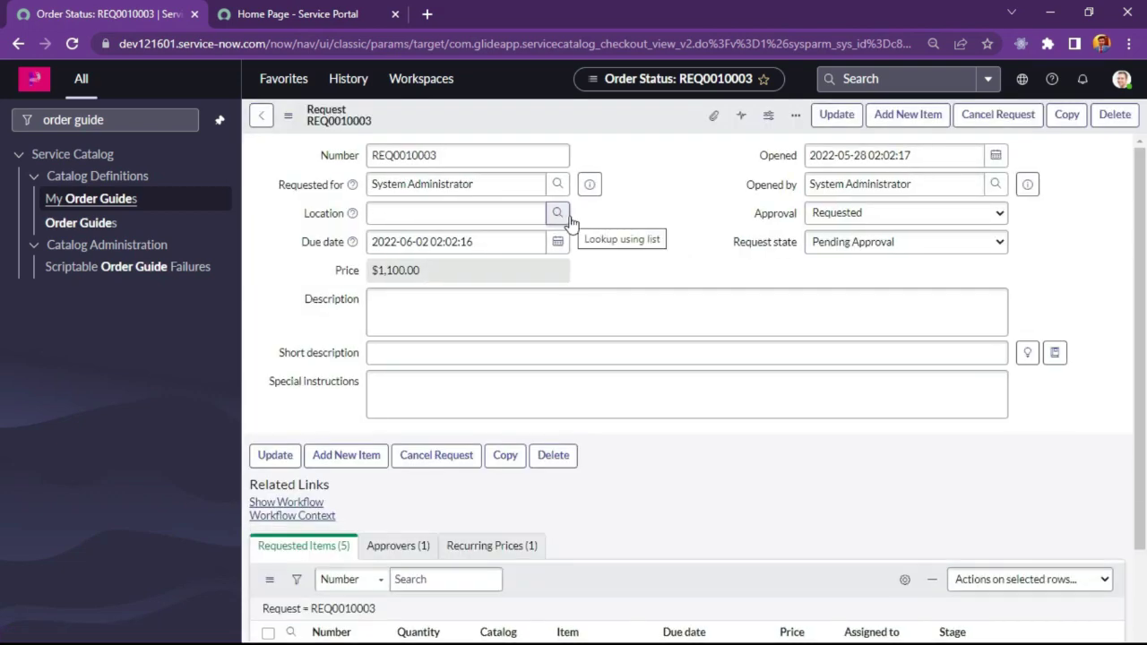
scroll(633, 472, down, 2)
scroll(631, 471, down, 2)
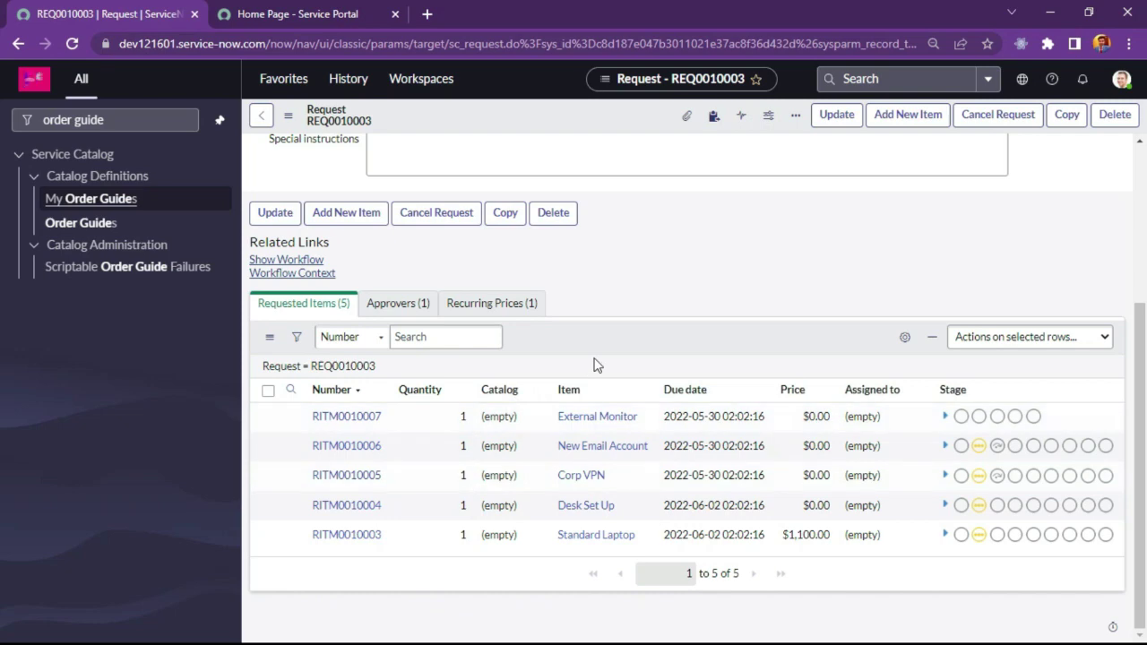
scroll(594, 365, up, 2)
scroll(594, 365, down, 2)
scroll(391, 406, up, 3)
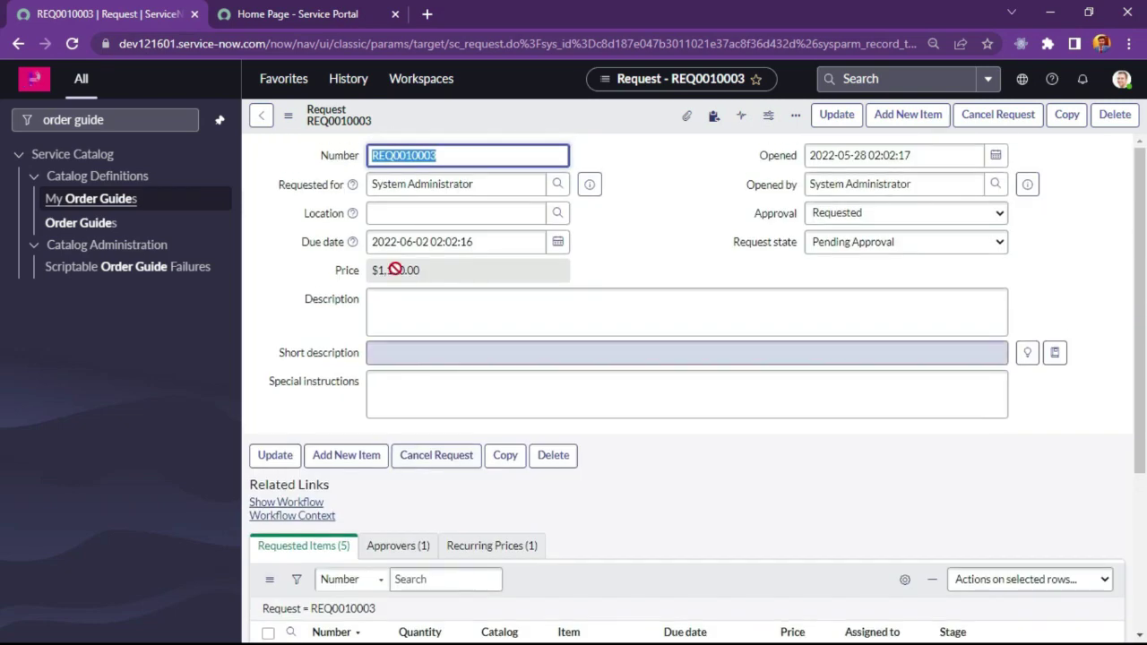
click(448, 156)
double_click(445, 155)
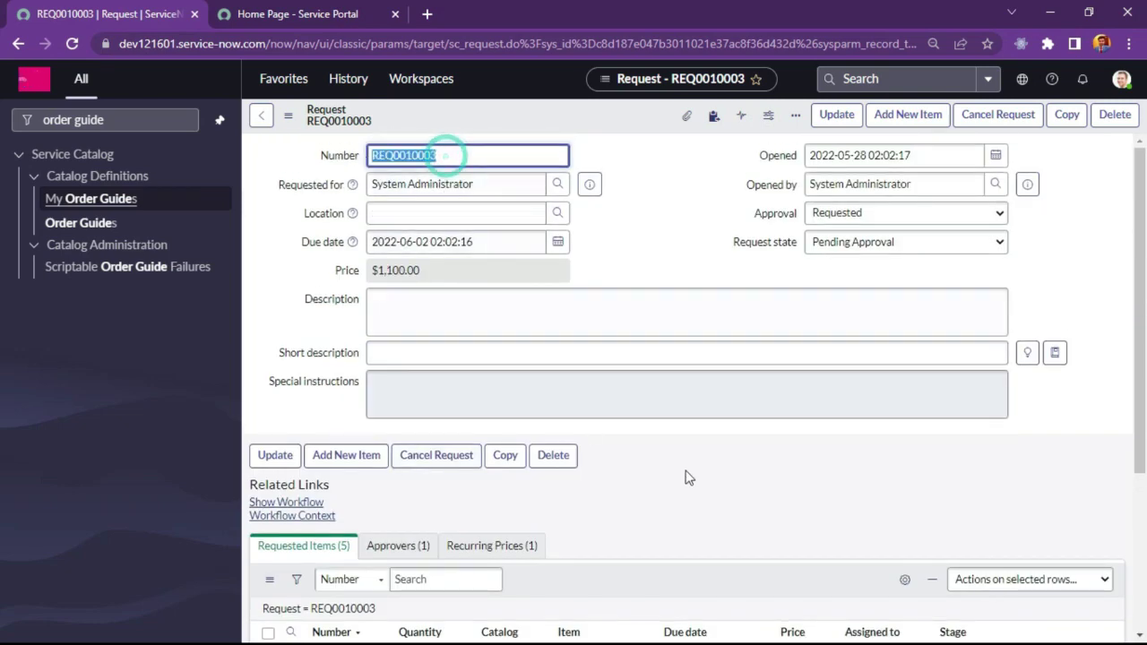
scroll(684, 476, down, 3)
drag(399, 539, 290, 415)
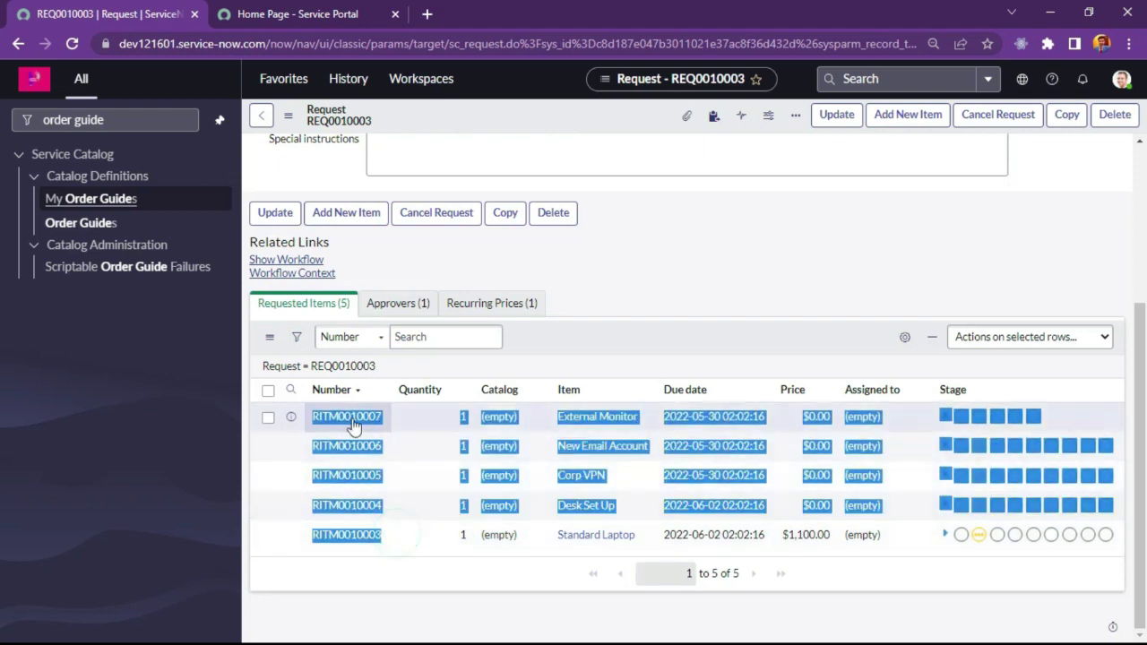
click(556, 356)
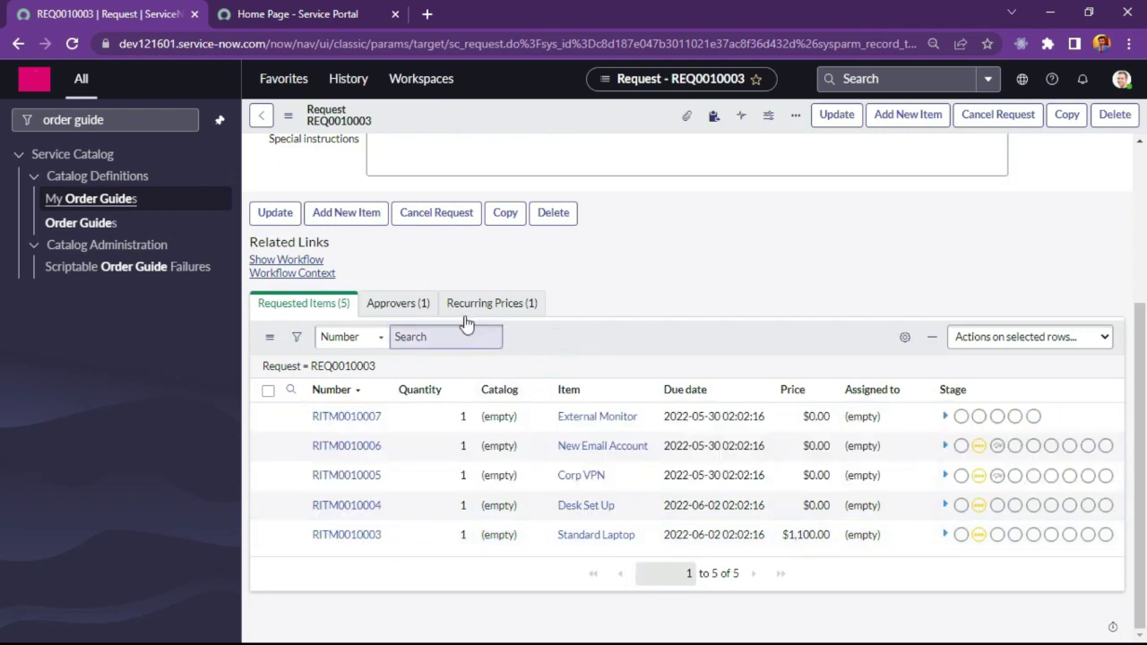
Step: Check the request's approvers and recurring prices, and return to its requested items
click(414, 305)
click(479, 430)
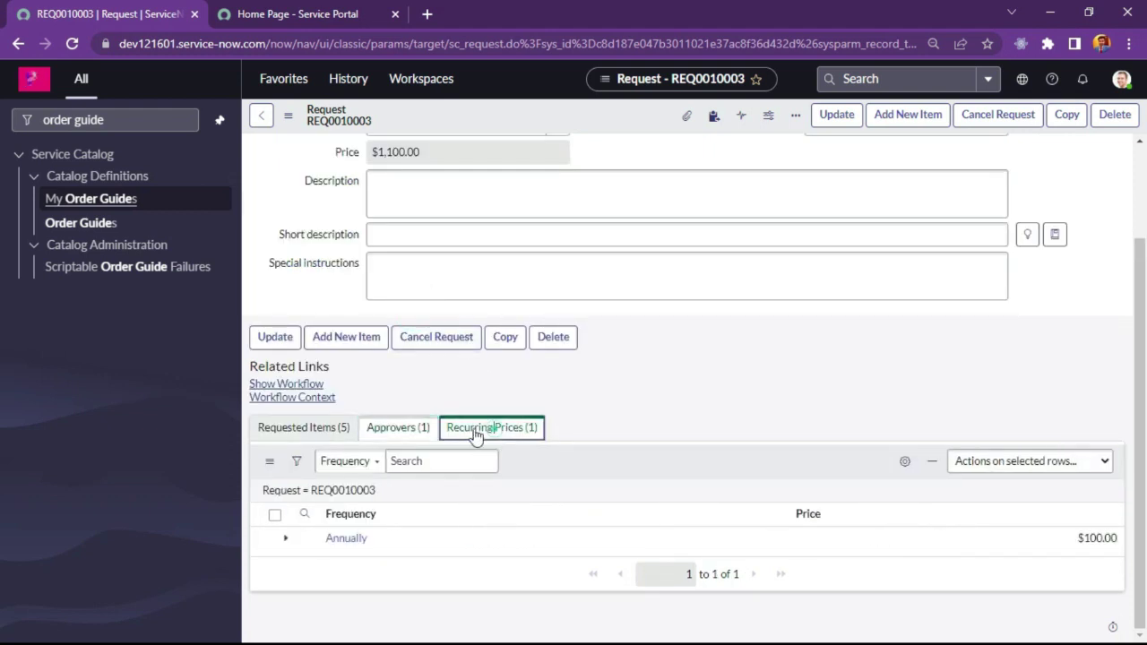
click(319, 430)
scroll(574, 465, down, 2)
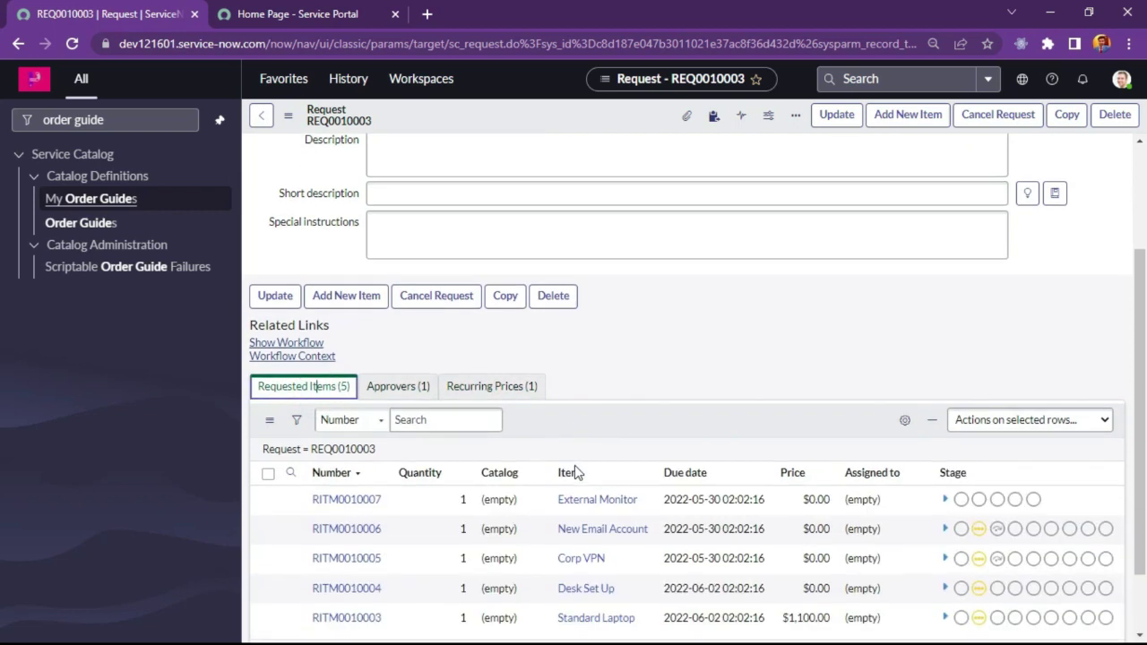
Step: Compare the request's header details with the requested items grouped under it
scroll(615, 398, up, 3)
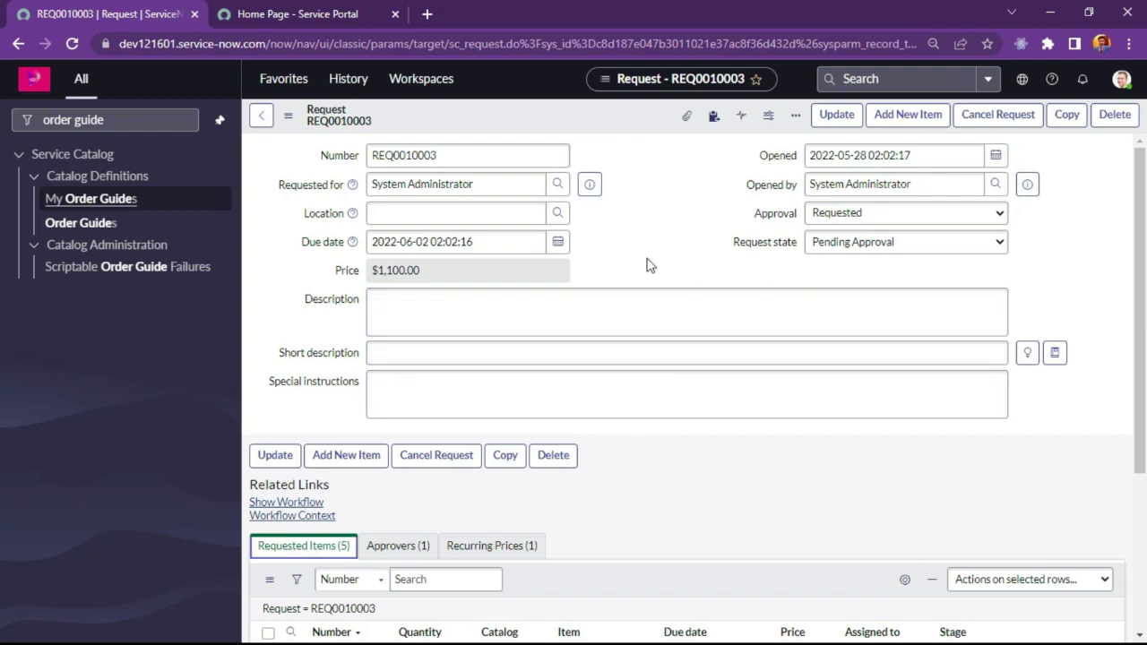
scroll(640, 289, down, 3)
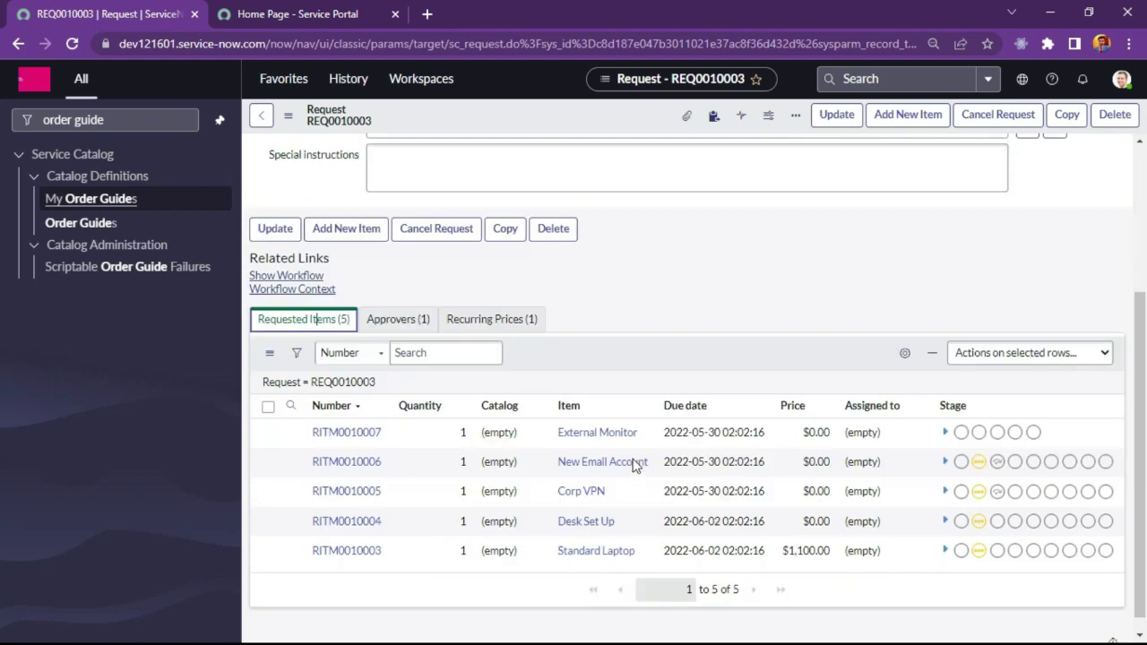
scroll(629, 350, up, 3)
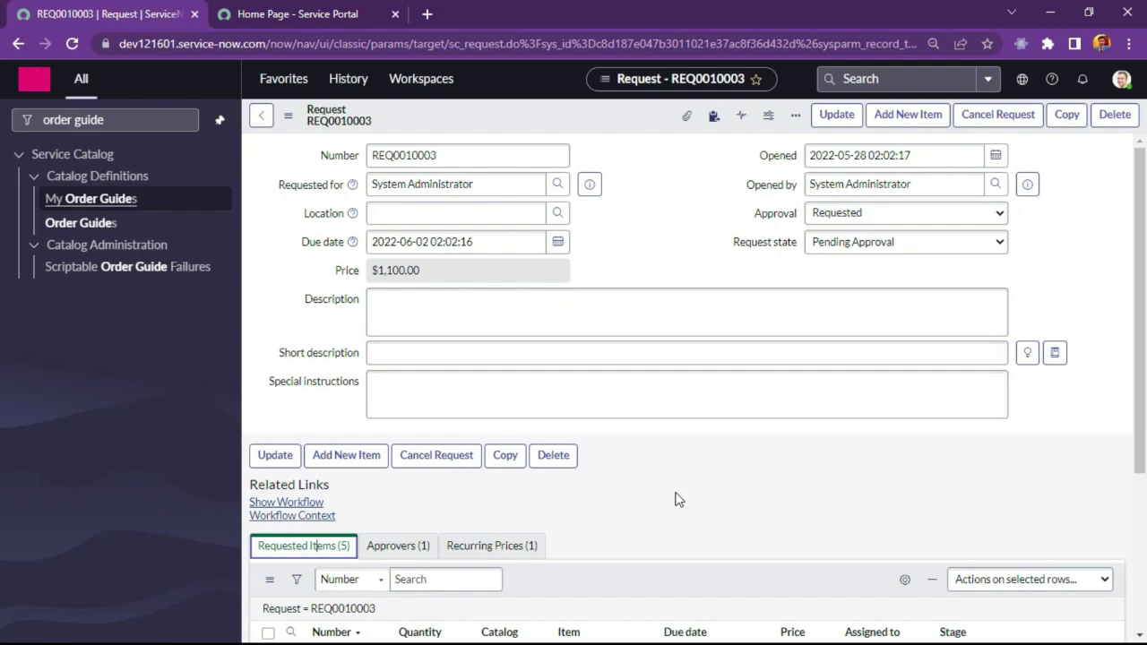
scroll(667, 499, down, 3)
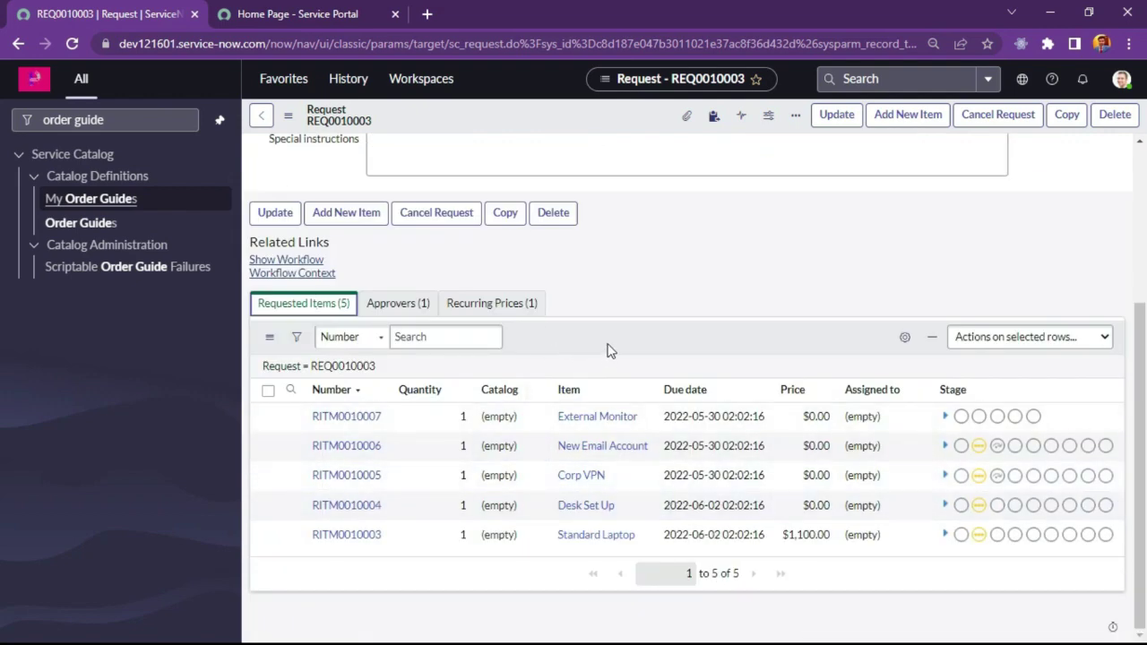
scroll(607, 351, up, 3)
scroll(607, 350, down, 3)
click(268, 10)
key(ctrl+shift+Tab)
click(336, 11)
click(144, 11)
scroll(605, 551, up, 3)
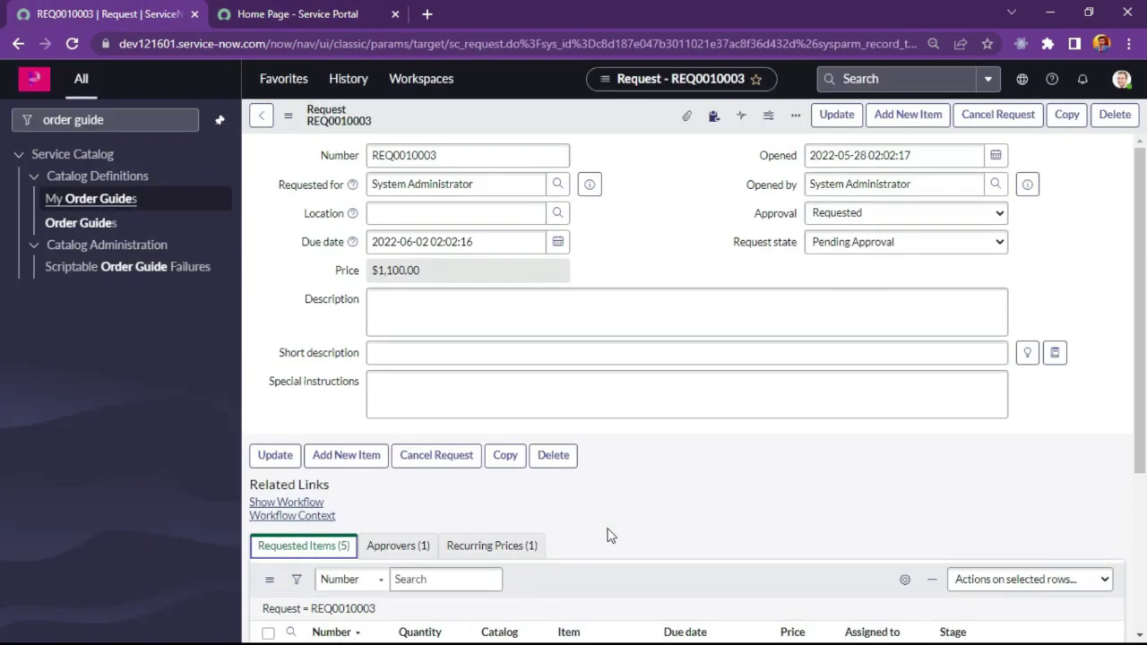
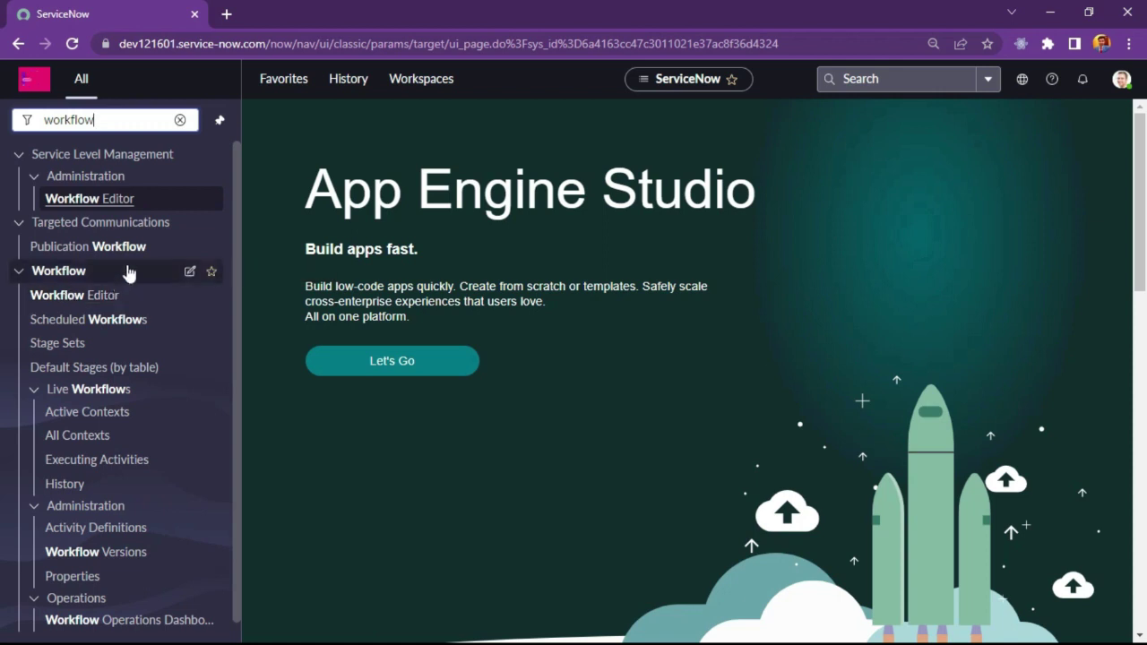
Step: Filter the navigator for "workflow ed" and open the Workflow Editor listed under Workflow
text(ed)
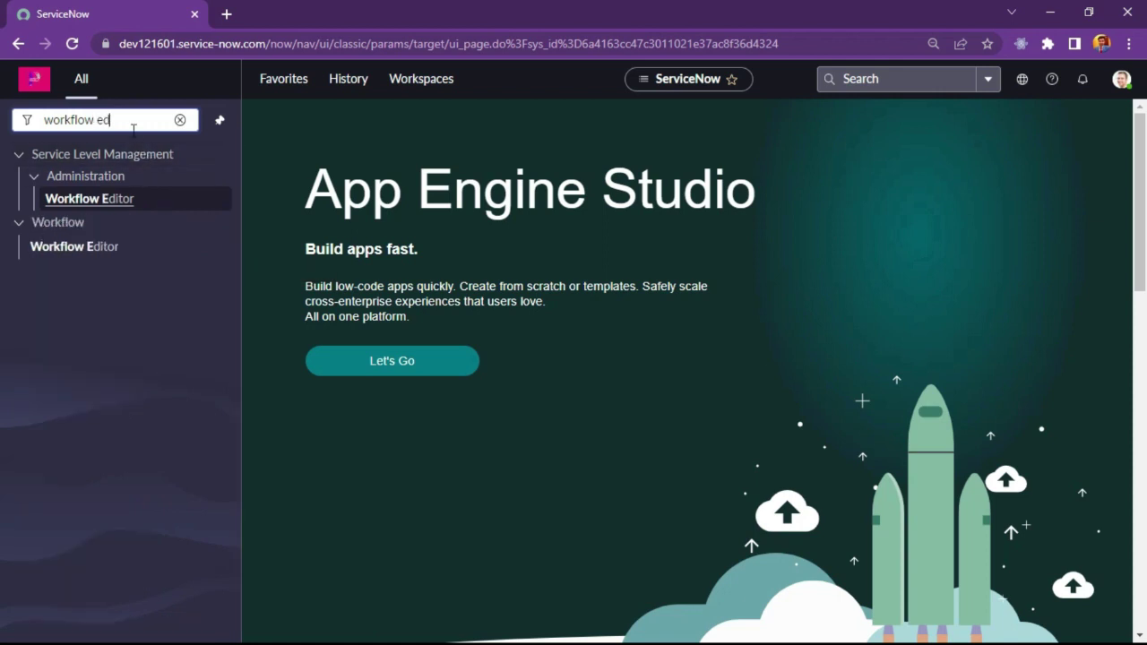
click(89, 248)
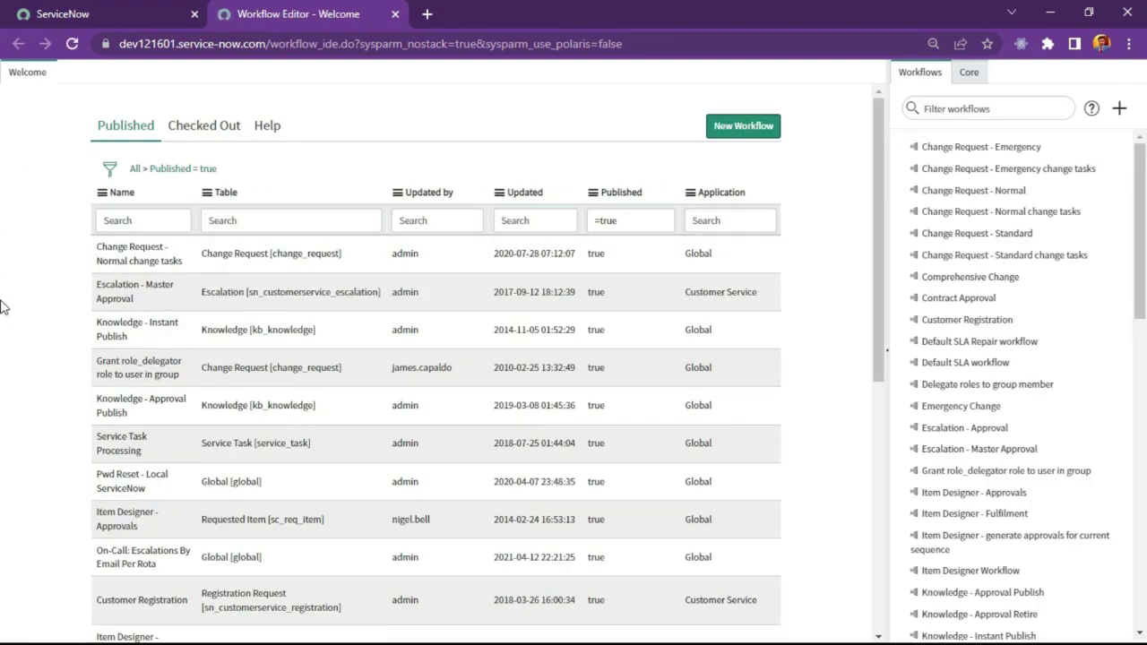
Step: Look through the published workflows and compare them with the checked-out ones
scroll(5, 364, down, 5)
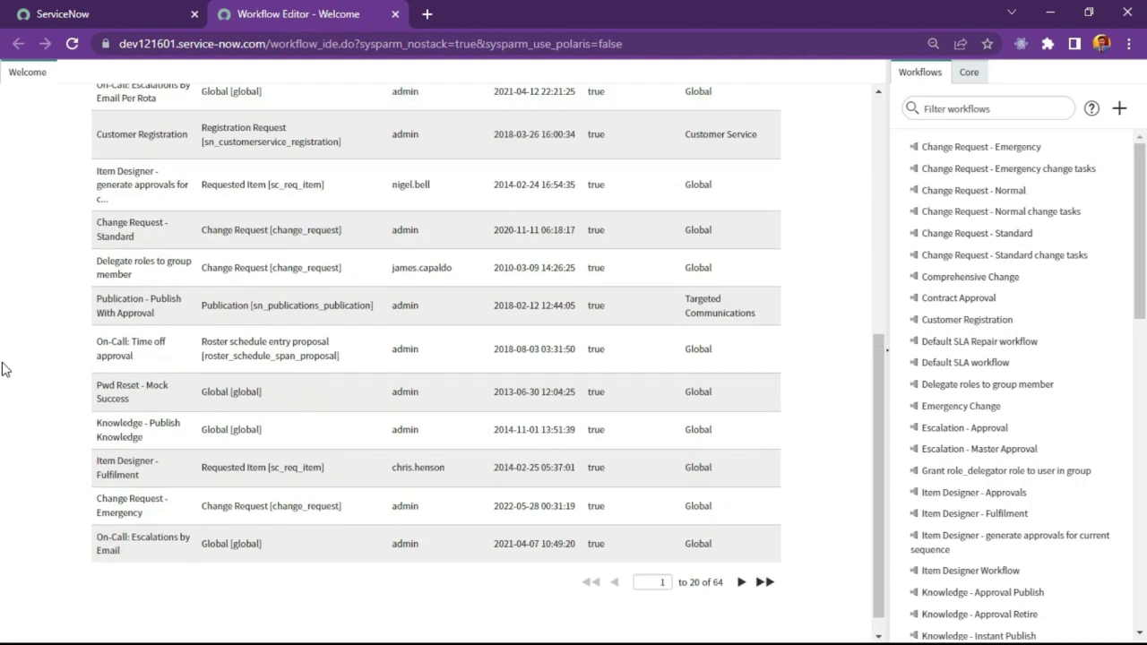
scroll(4, 368, up, 5)
scroll(45, 439, down, 2)
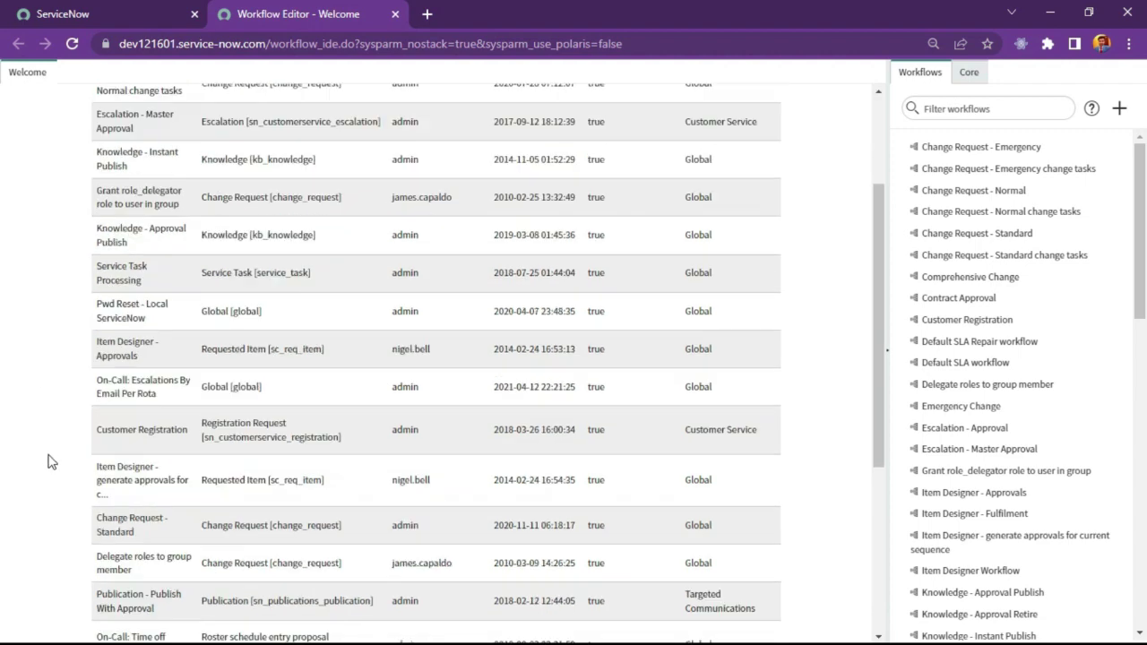
scroll(48, 470, up, 2)
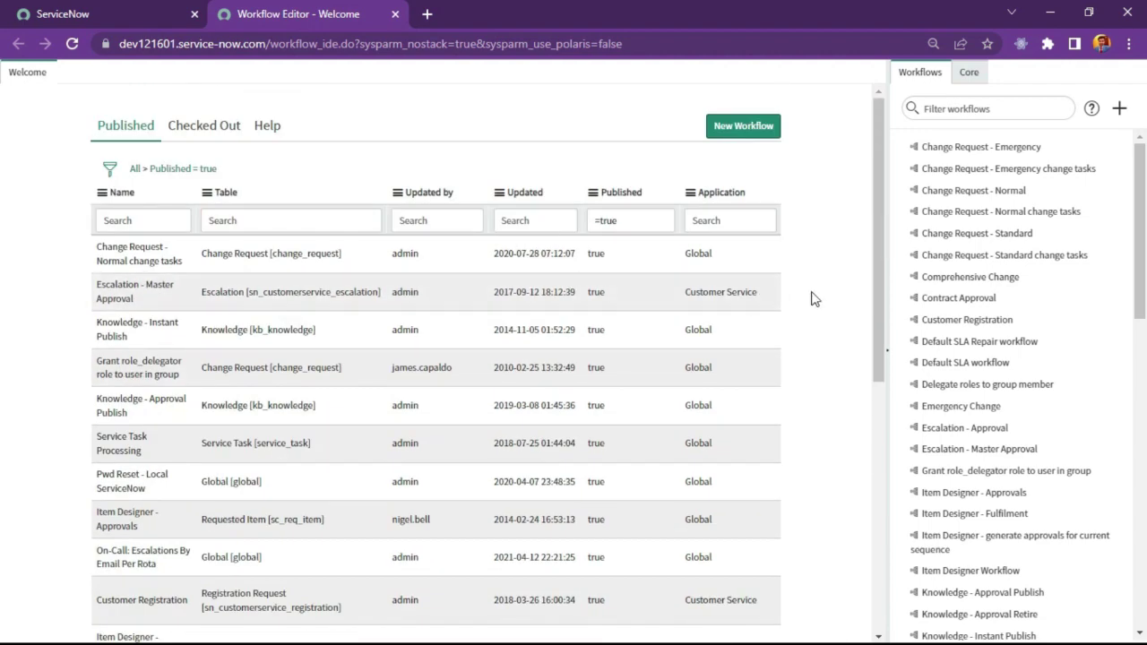
scroll(814, 299, down, 5)
scroll(813, 299, up, 5)
click(186, 130)
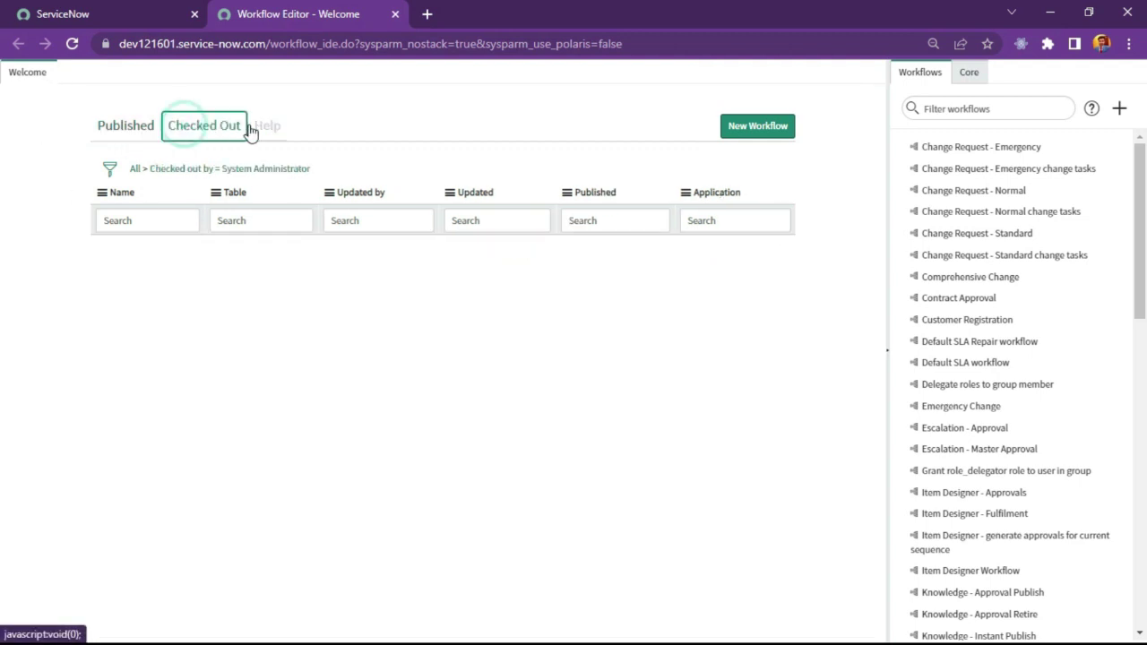
click(151, 125)
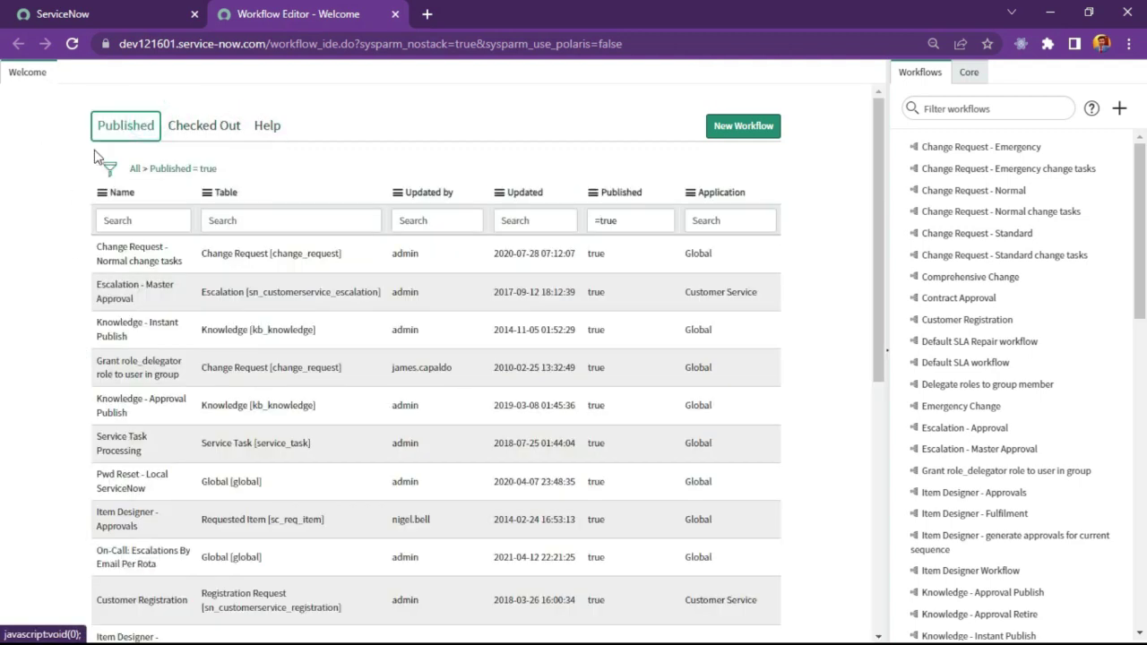
scroll(359, 461, down, 4)
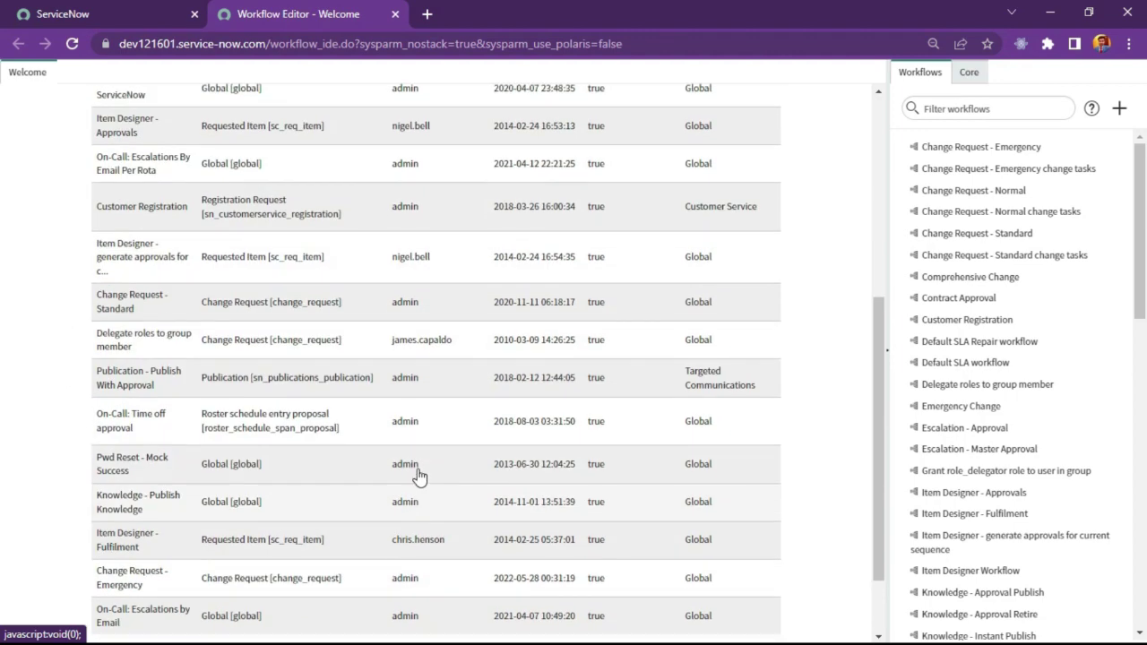
scroll(419, 475, up, 4)
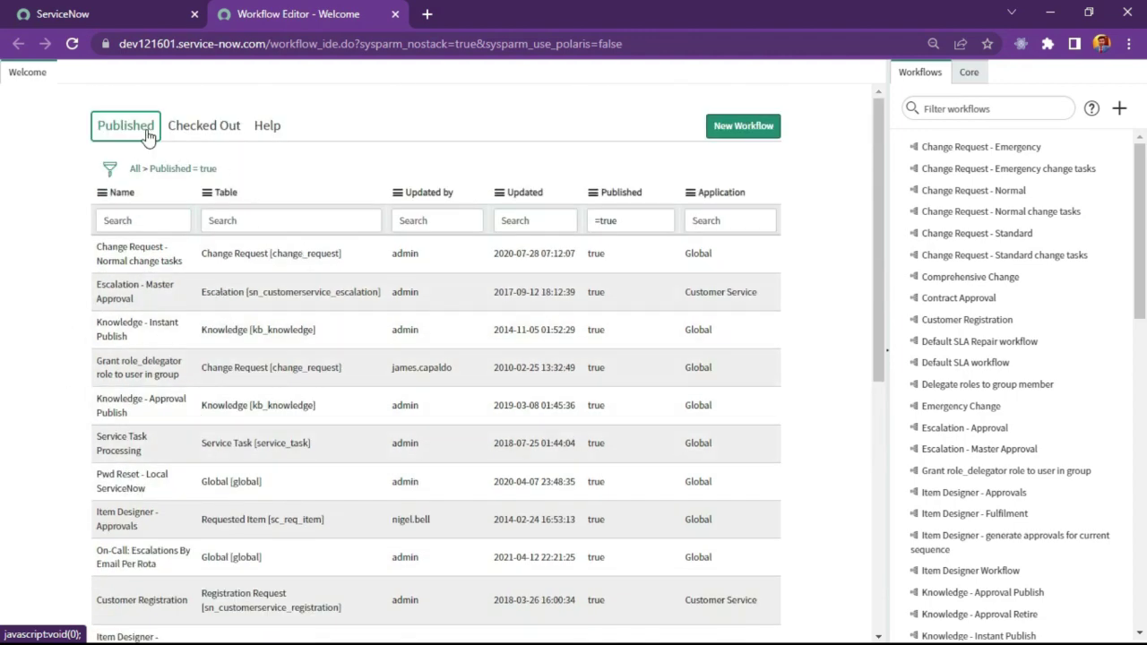
click(206, 130)
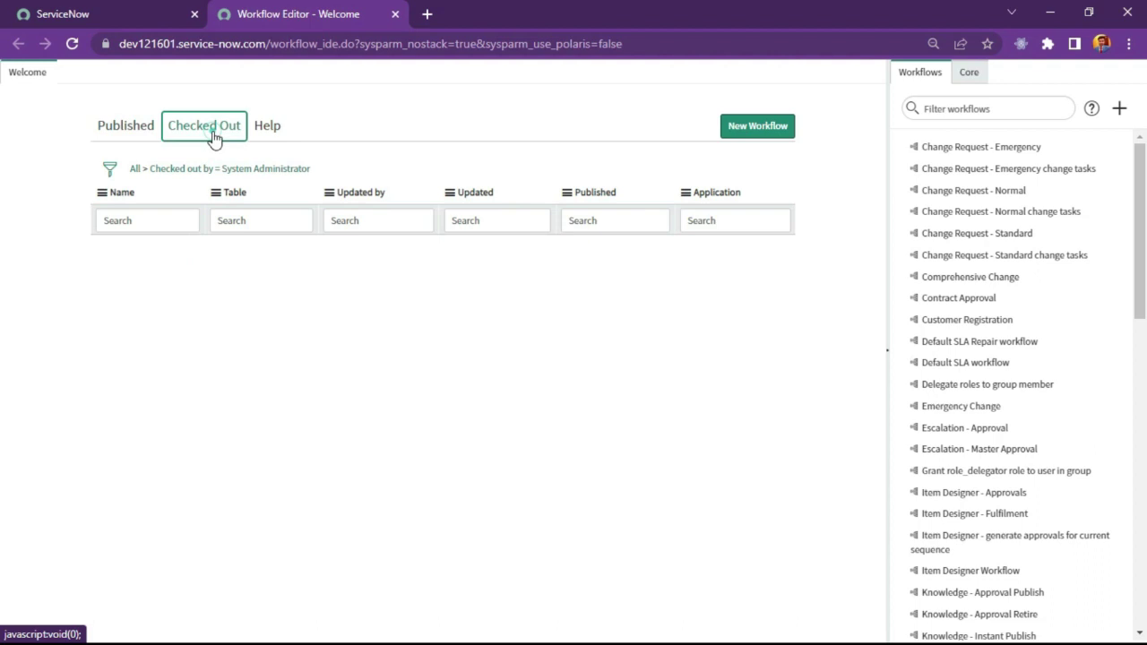
click(123, 128)
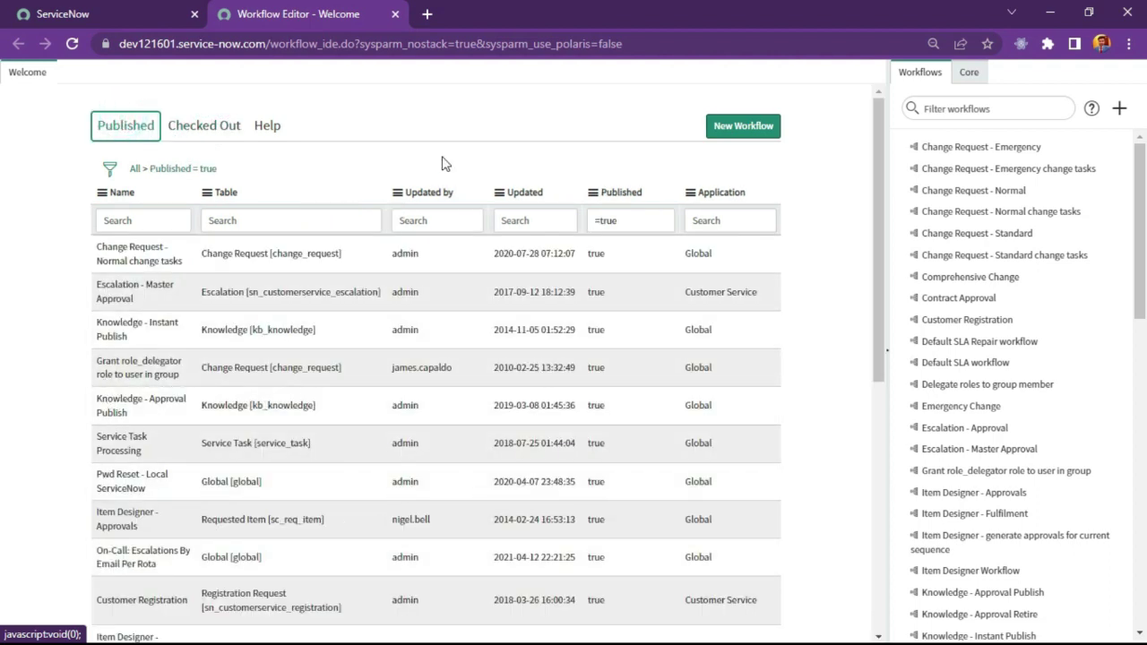
scroll(797, 535, down, 5)
scroll(797, 535, up, 5)
Step: Open the Change Request - Normal workflow and view its available workflow actions and its properties
click(998, 191)
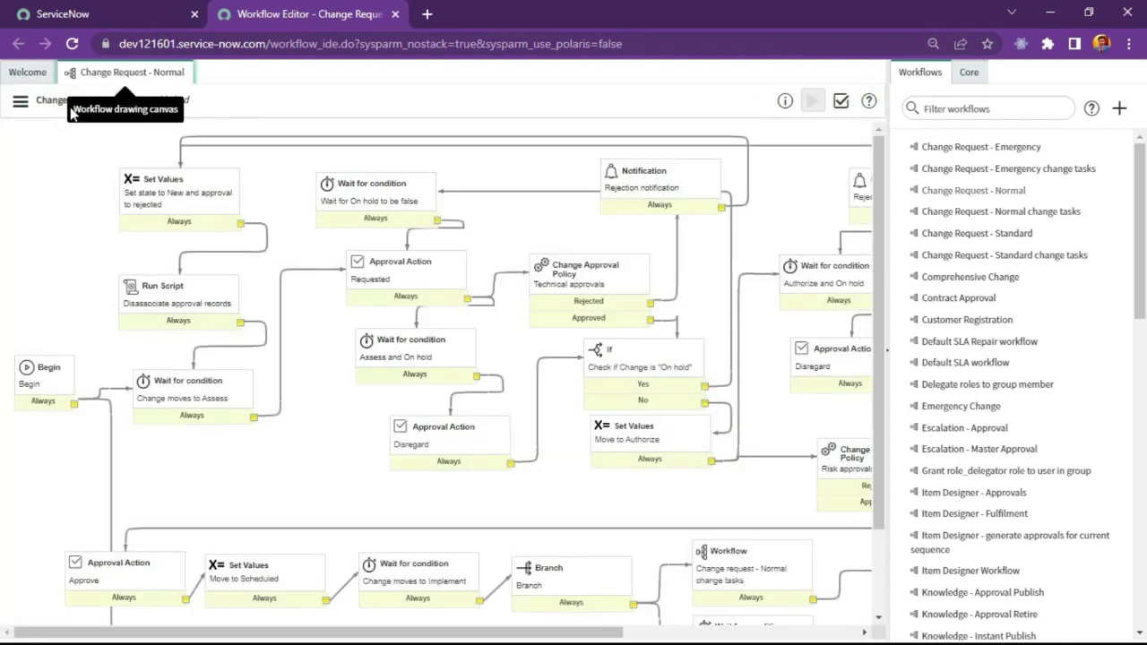
click(20, 101)
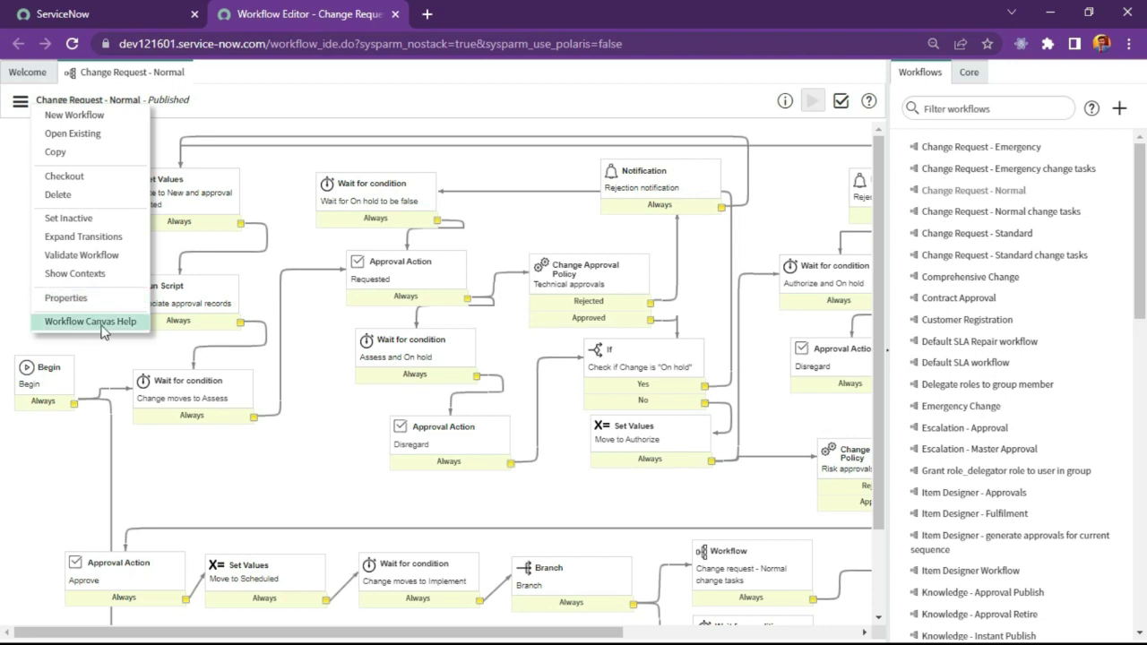
click(256, 107)
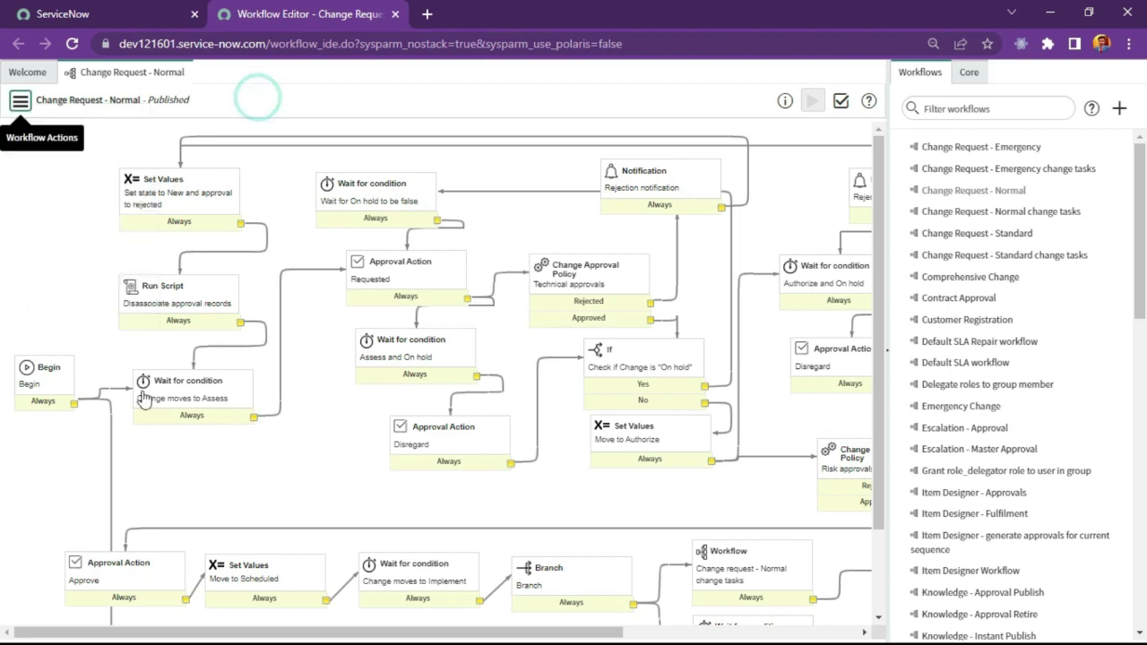
click(20, 100)
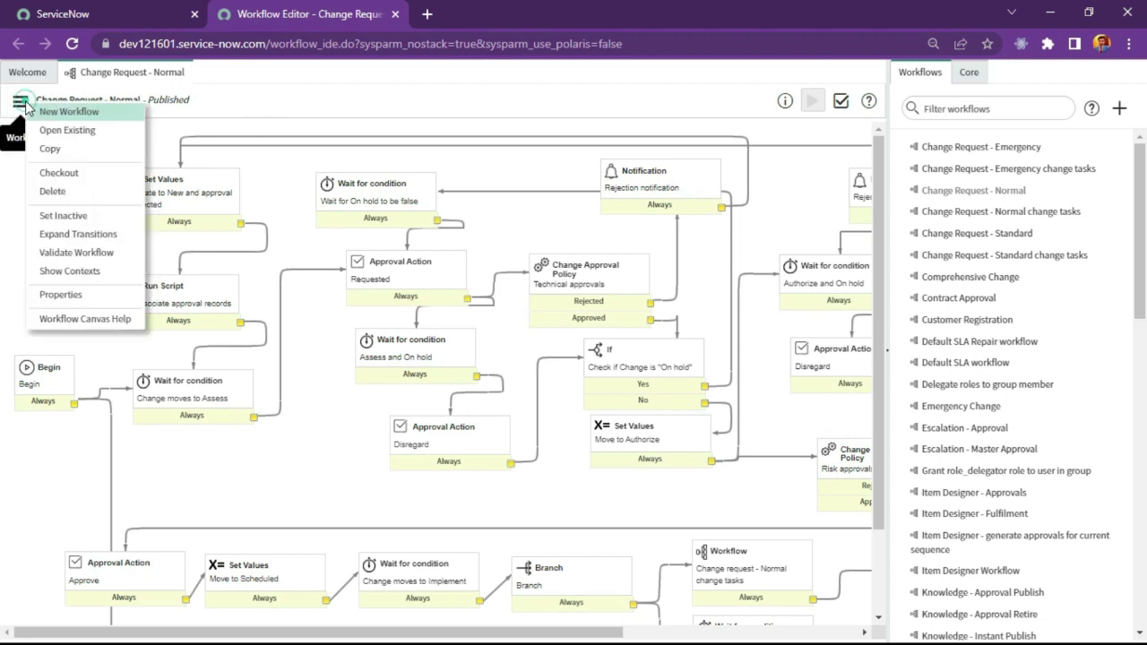
click(307, 114)
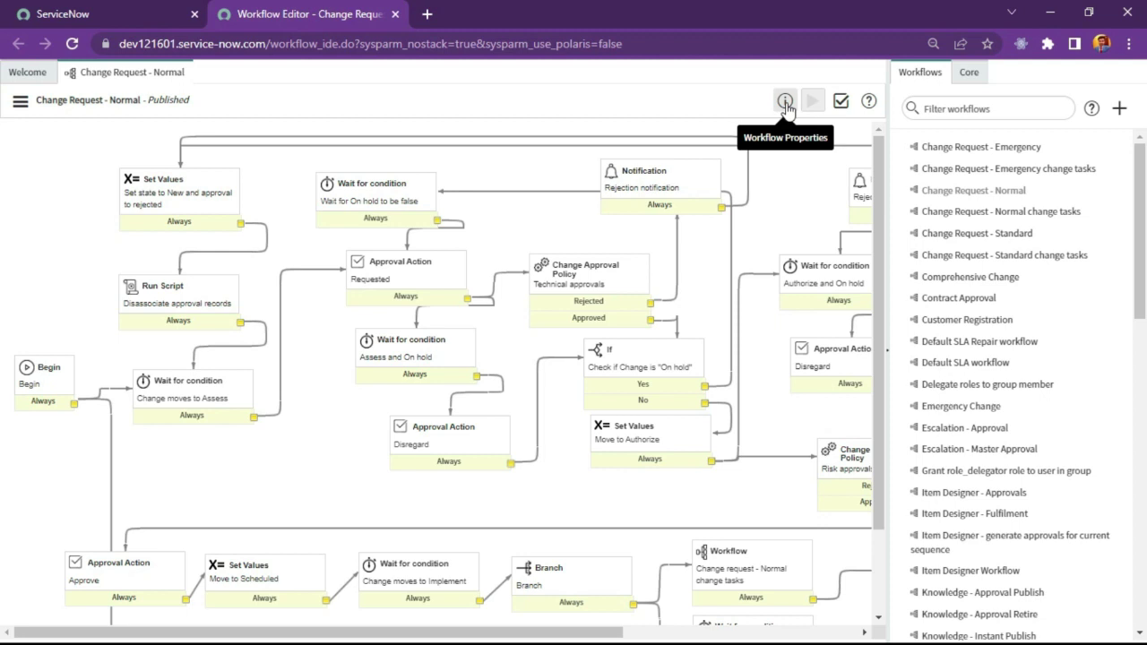
click(785, 103)
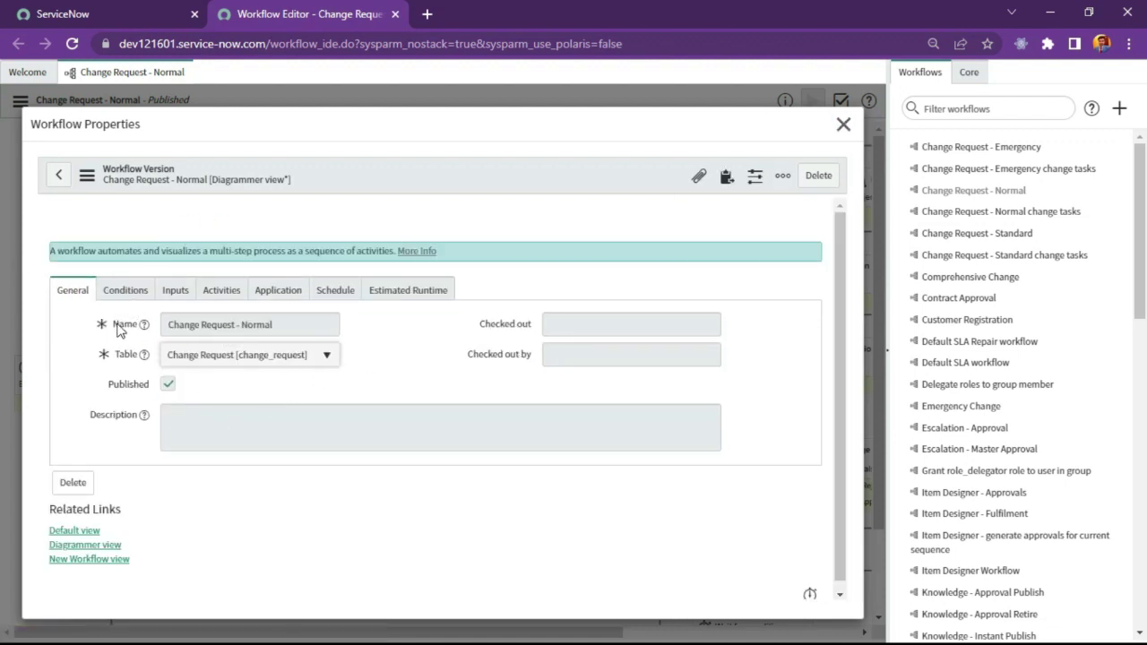
Step: Review the conditions that trigger the Change Request - Normal workflow, and close its properties
click(102, 298)
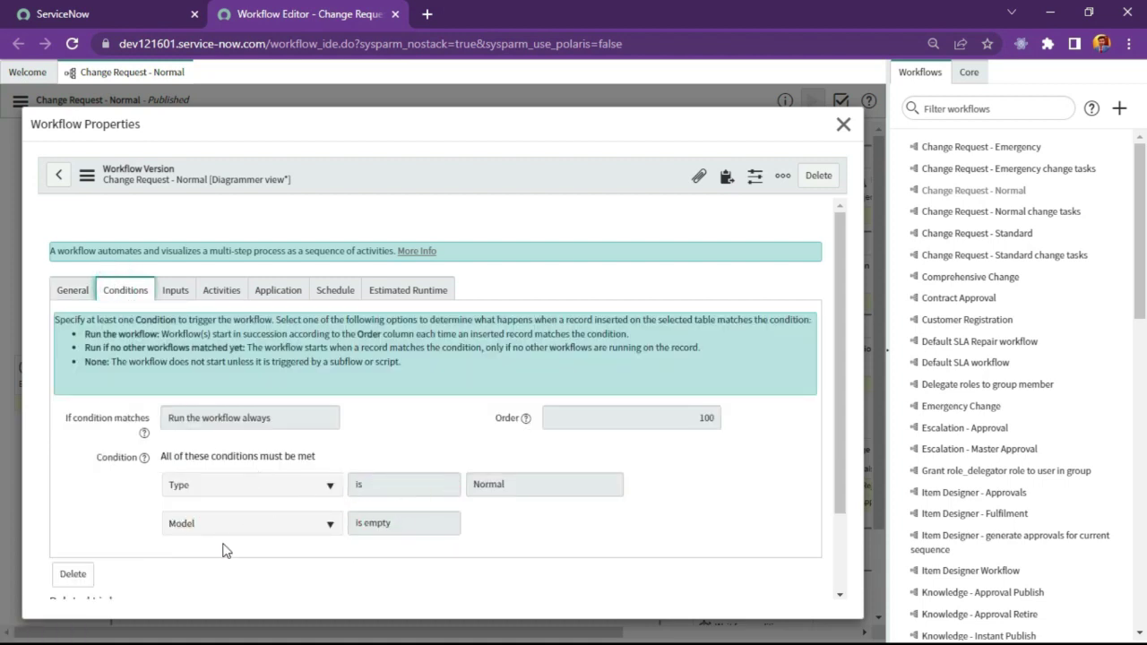
click(845, 124)
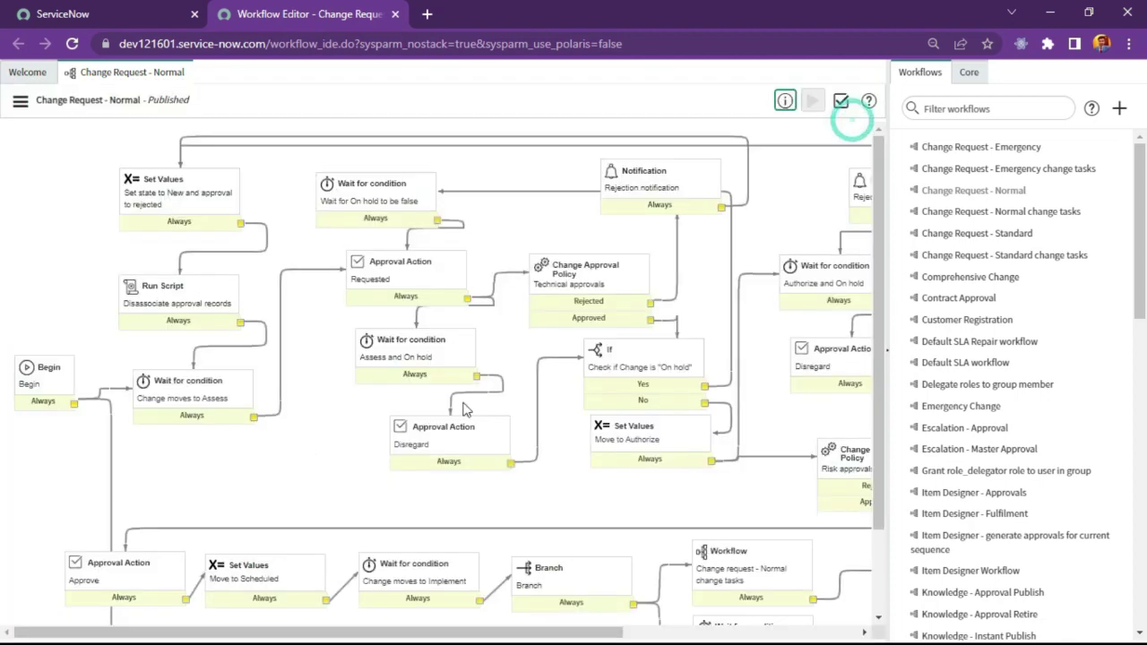
click(815, 108)
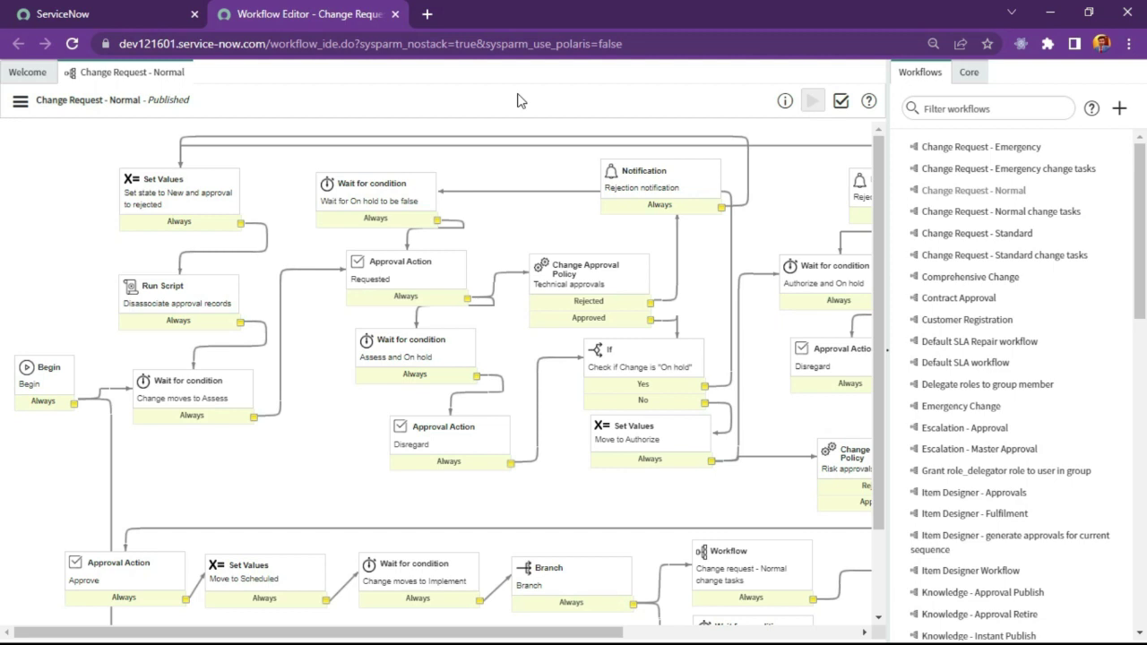
click(812, 105)
Step: Validate the Change Request - Normal workflow and read through the validation report before closing it
click(840, 103)
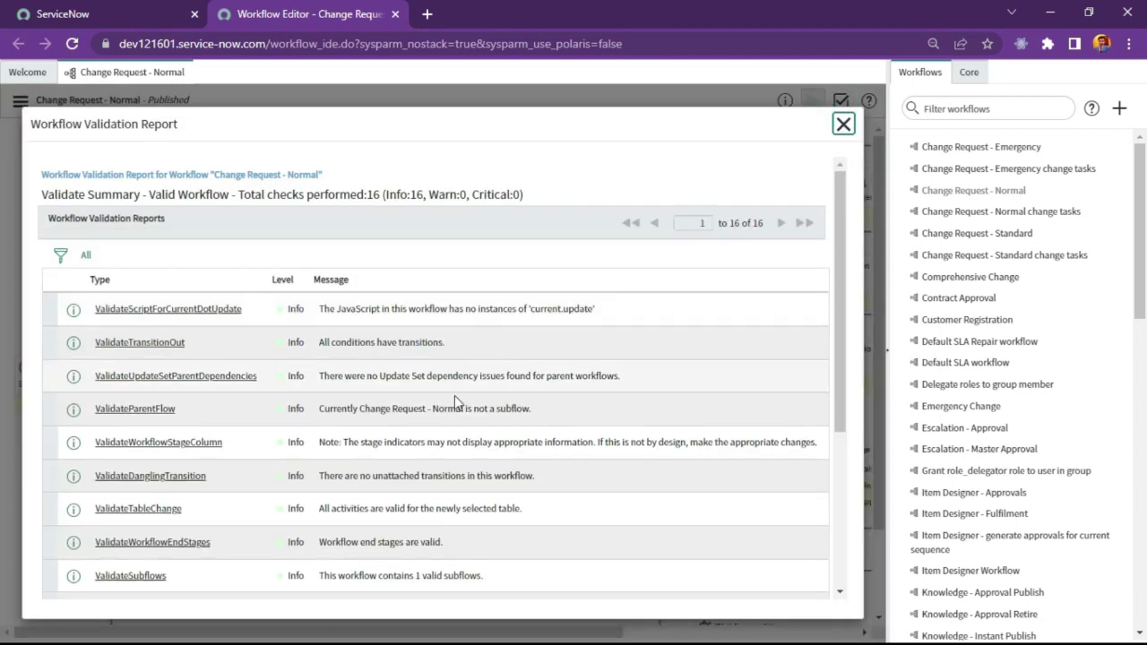
scroll(454, 396, down, 5)
scroll(318, 551, up, 5)
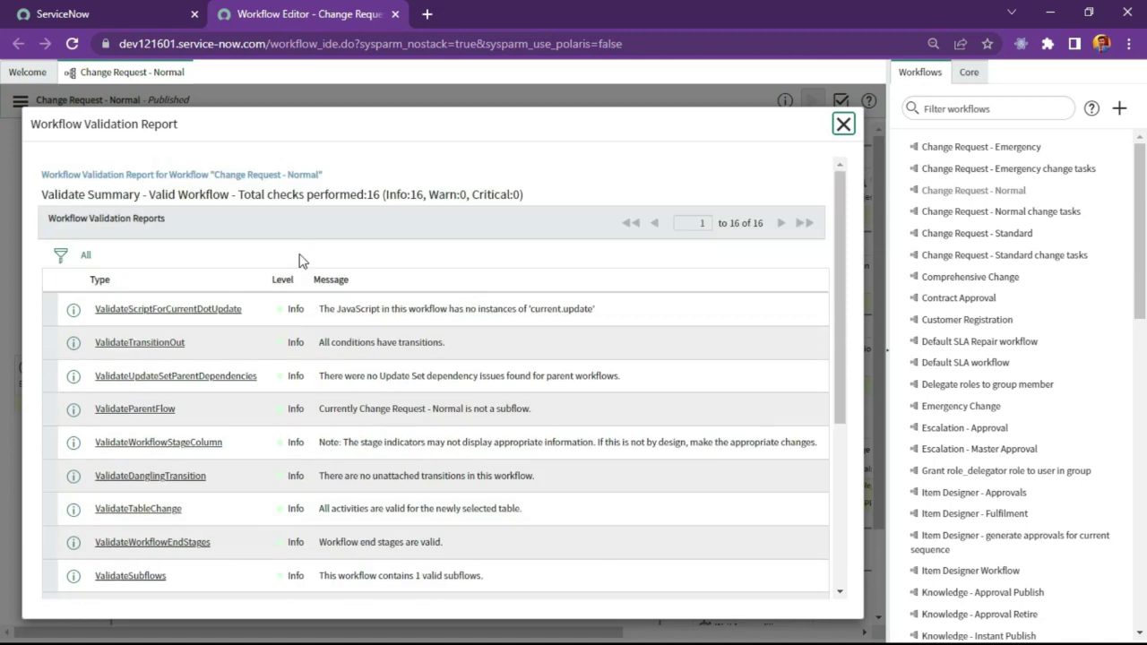
scroll(310, 340, down, 5)
scroll(315, 545, up, 5)
scroll(422, 335, down, 5)
scroll(379, 409, up, 5)
click(844, 124)
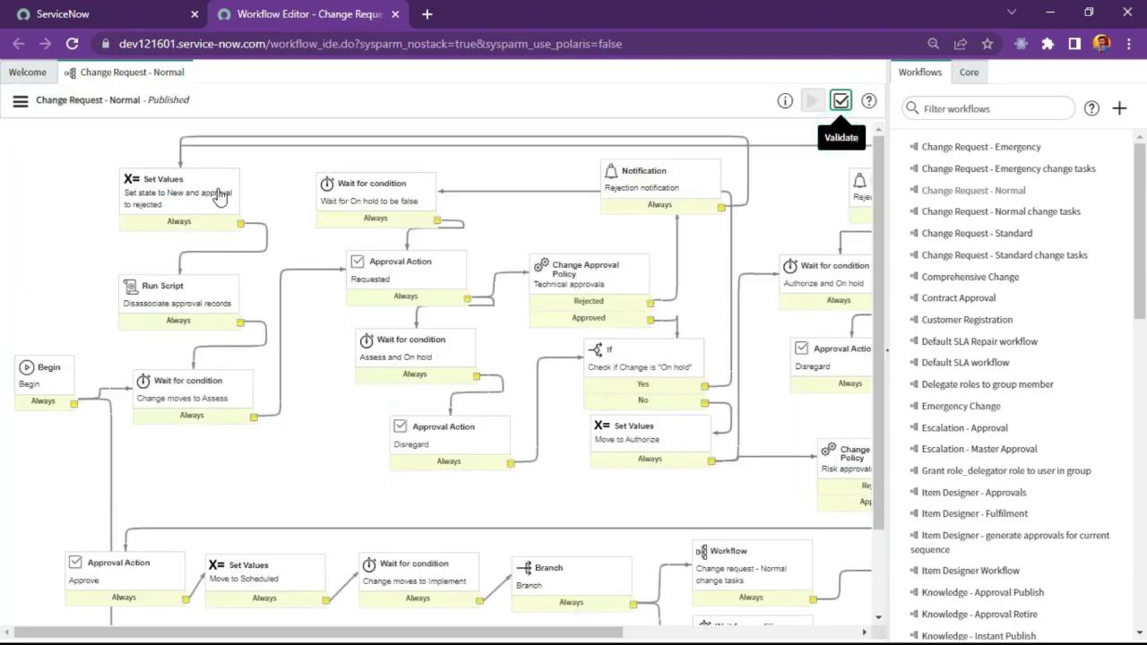
Step: Compare the list of workflows with the core activities, and collapse the Utilities category
scroll(246, 374, down, 1)
scroll(245, 374, up, 1)
click(969, 73)
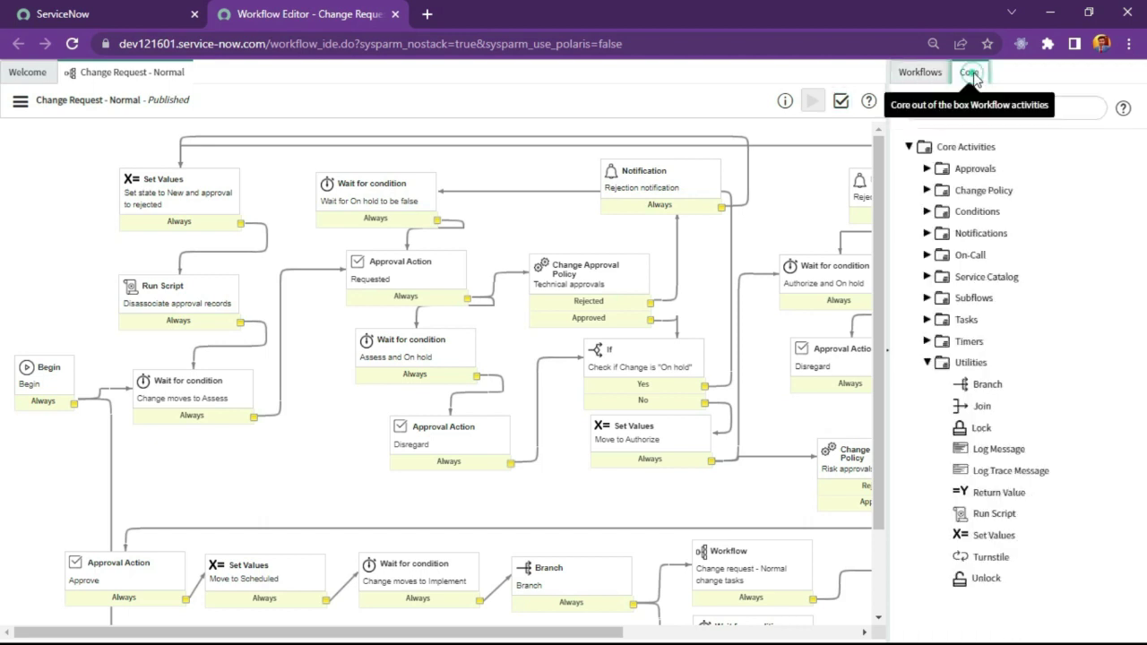
click(920, 73)
click(969, 72)
click(921, 73)
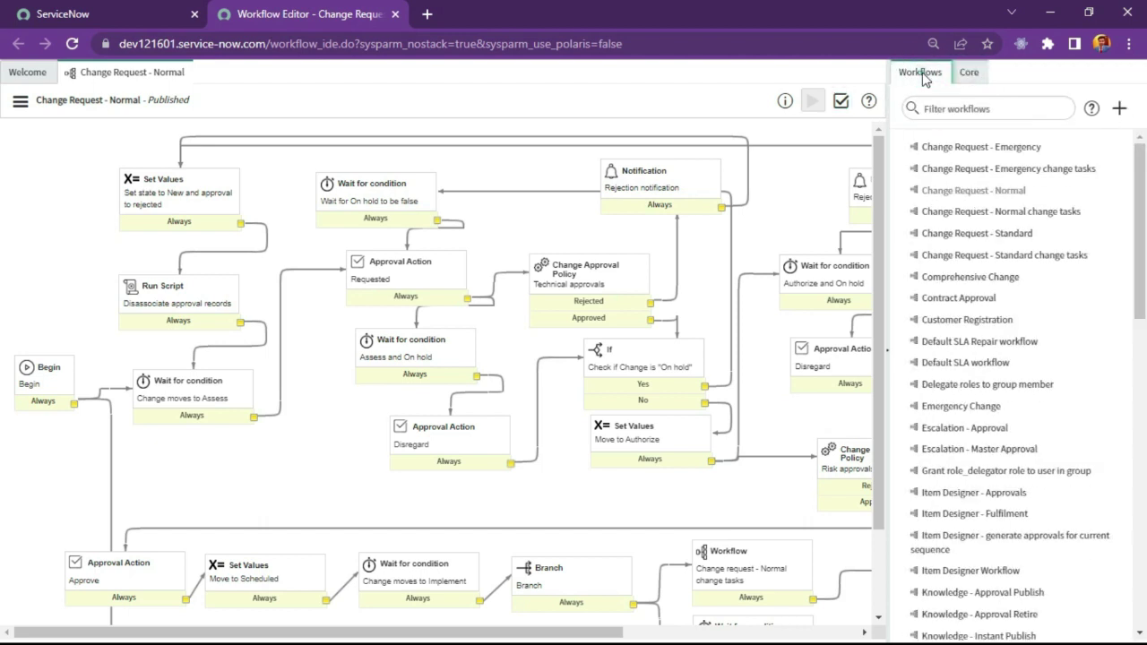
click(971, 73)
click(928, 362)
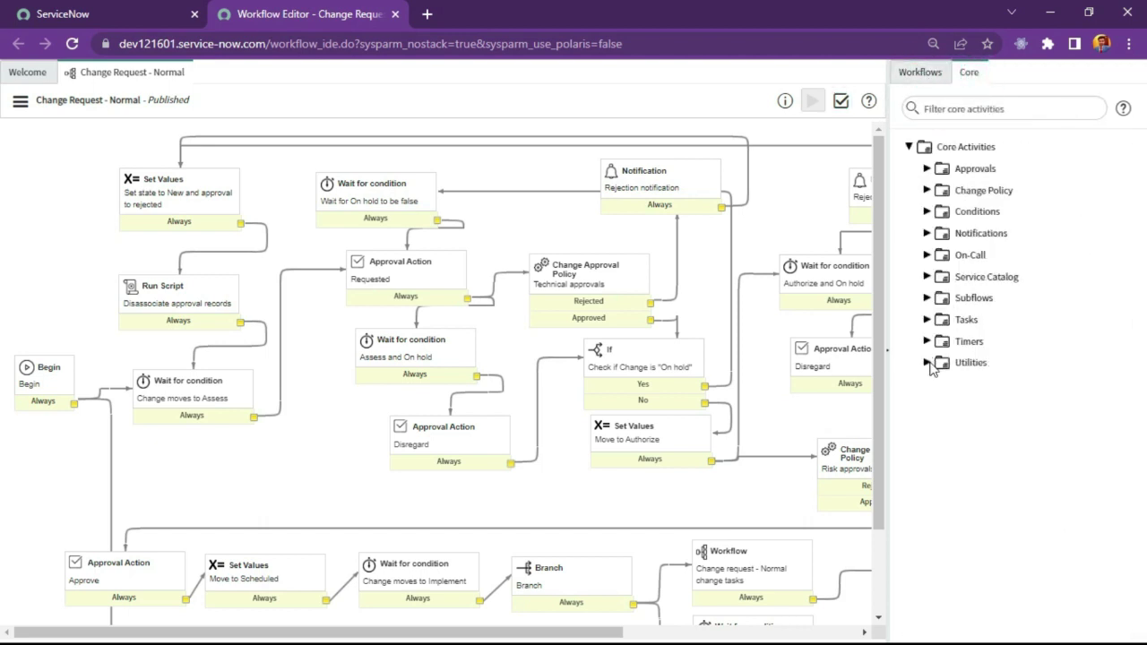
Step: Look through the full list of available workflows beside the canvas
click(926, 79)
scroll(968, 403, down, 8)
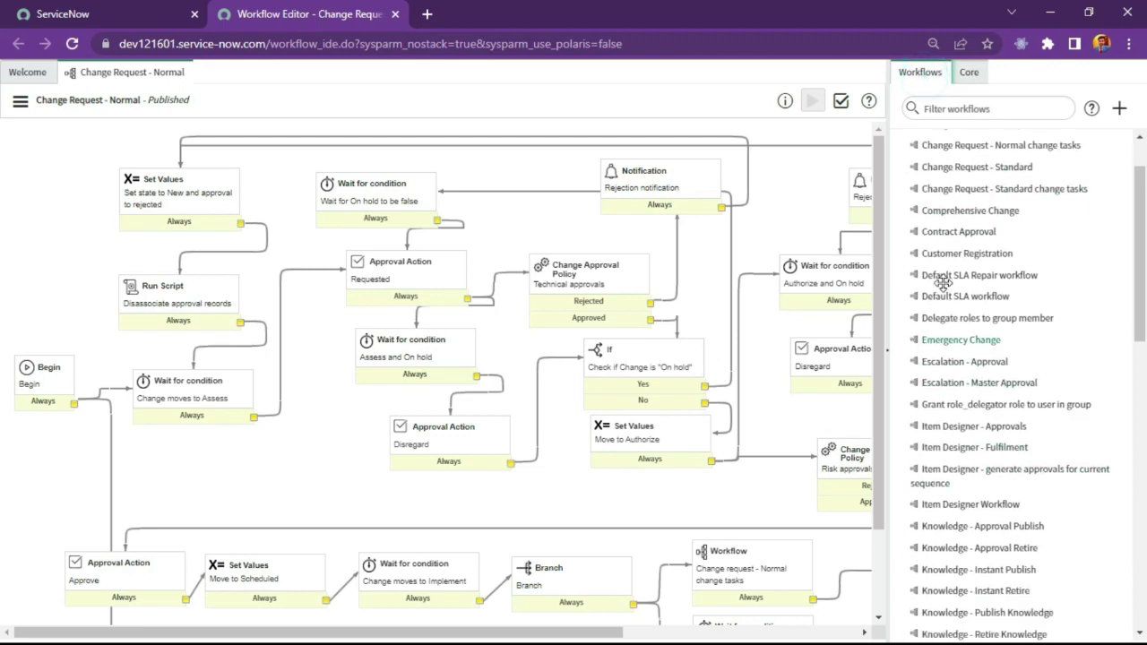
scroll(969, 409, down, 2)
scroll(970, 410, up, 10)
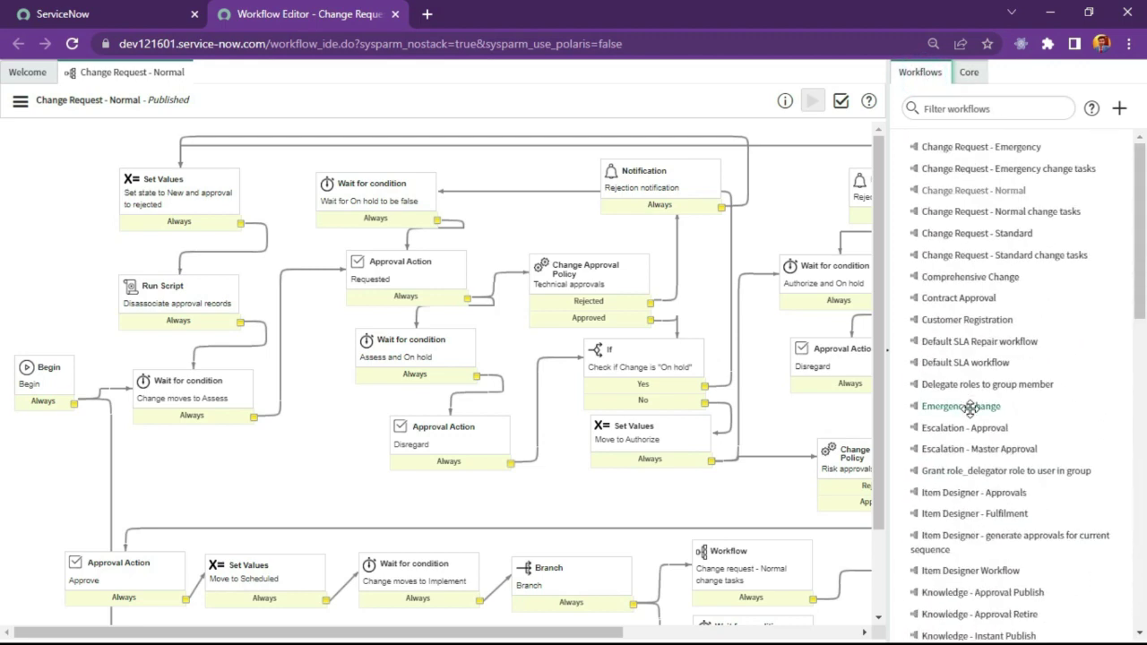
scroll(970, 409, down, 10)
scroll(972, 484, up, 1)
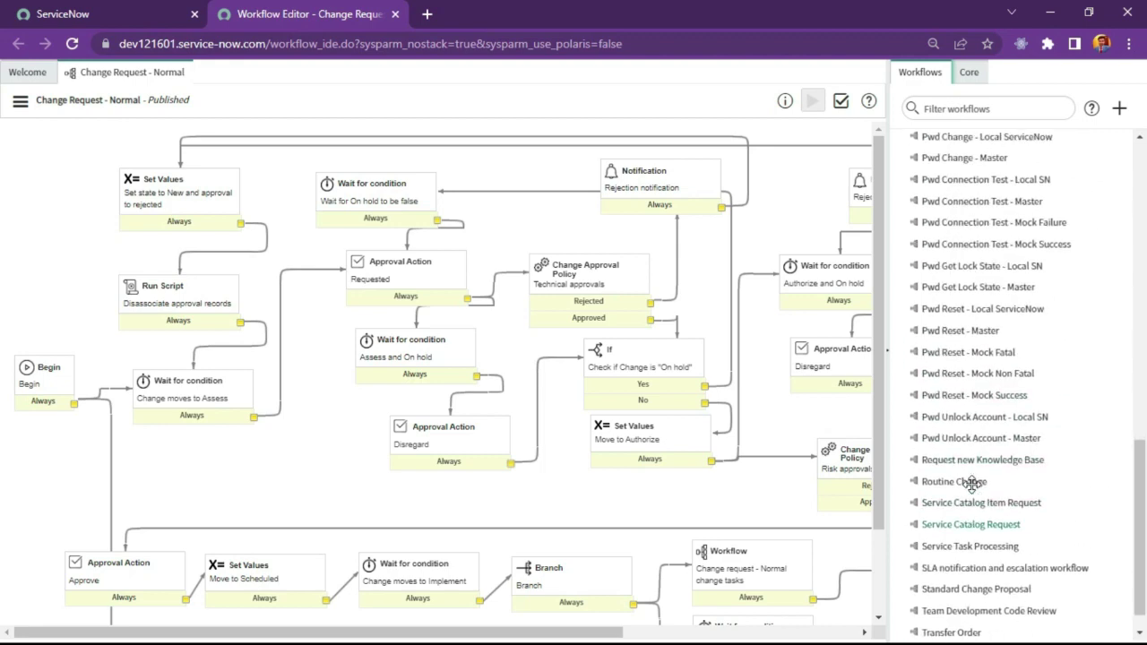
scroll(972, 484, up, 10)
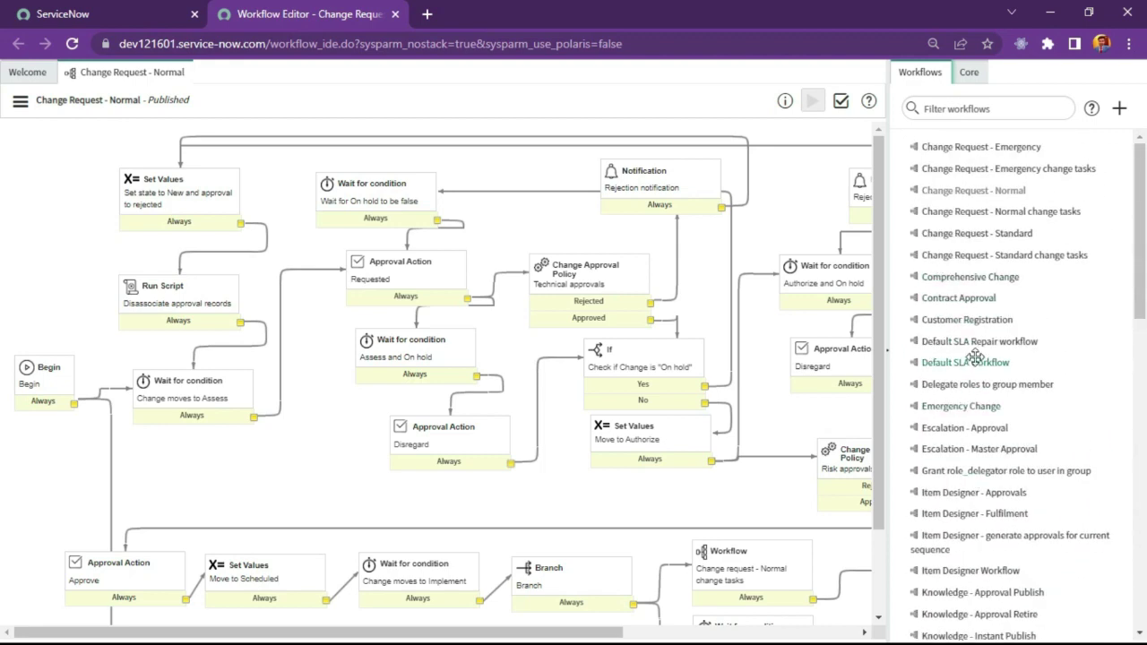
Step: Examine the core activities under Approvals, Change Policy, Conditions, Notifications and On-Call, collapsing each category after viewing it
click(969, 72)
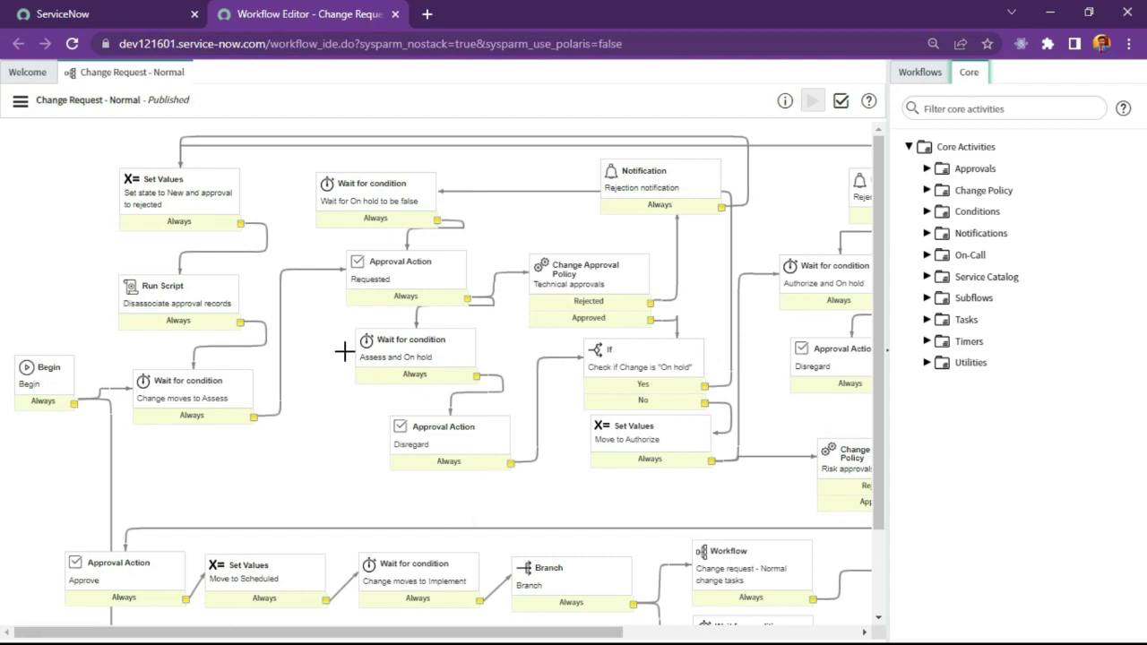
click(928, 168)
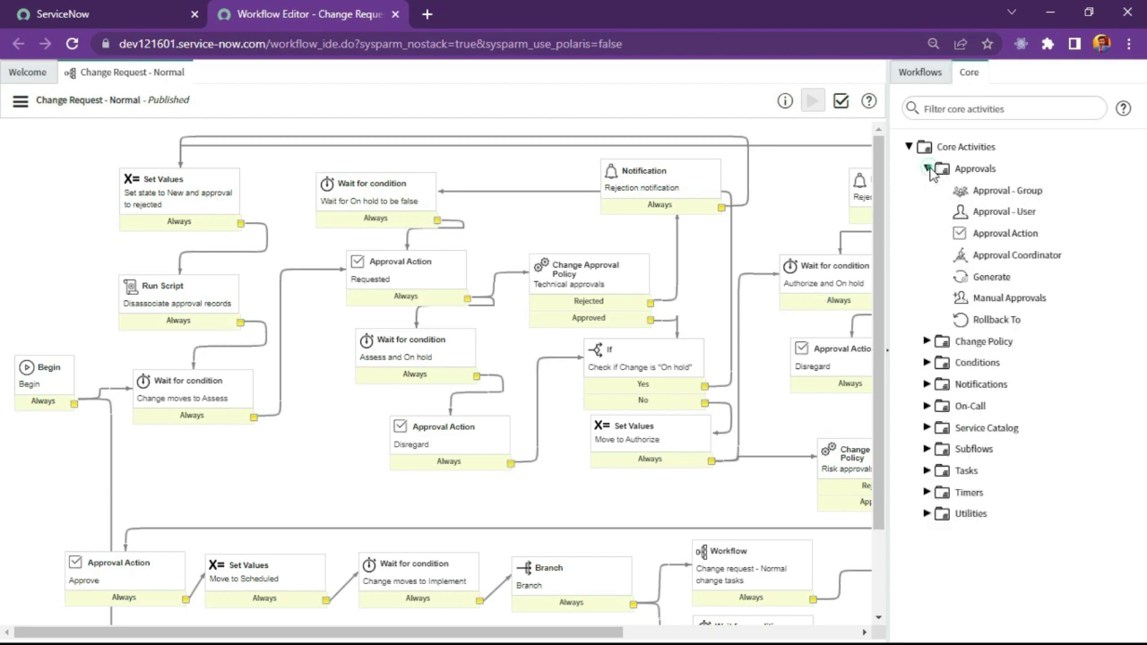
click(928, 168)
click(928, 190)
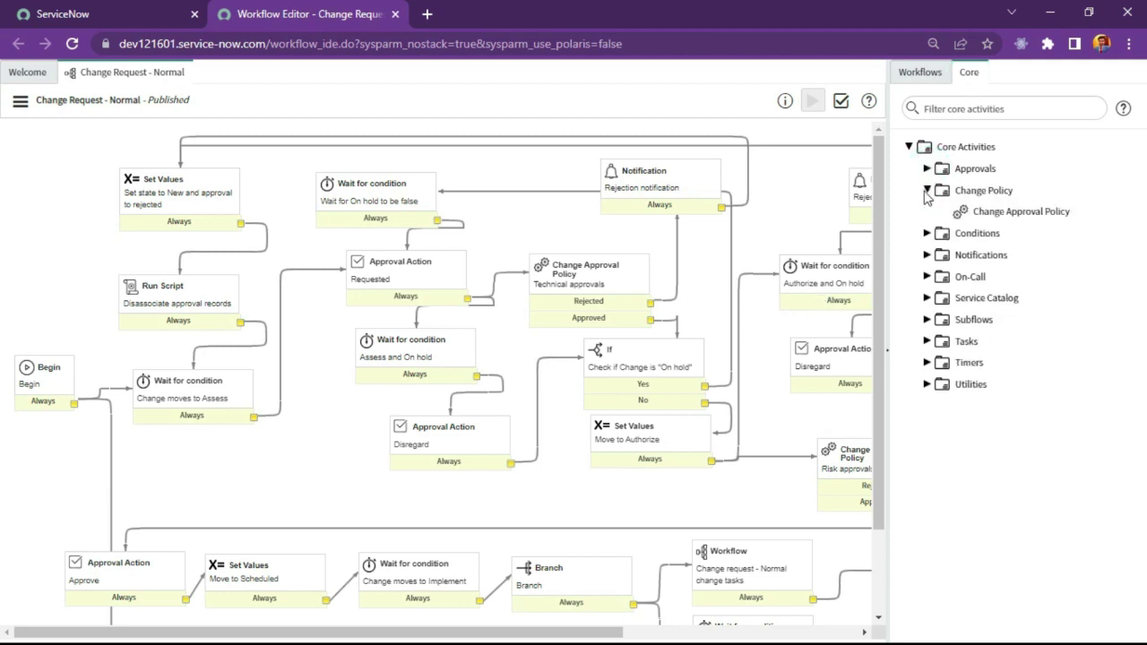
click(927, 190)
click(928, 213)
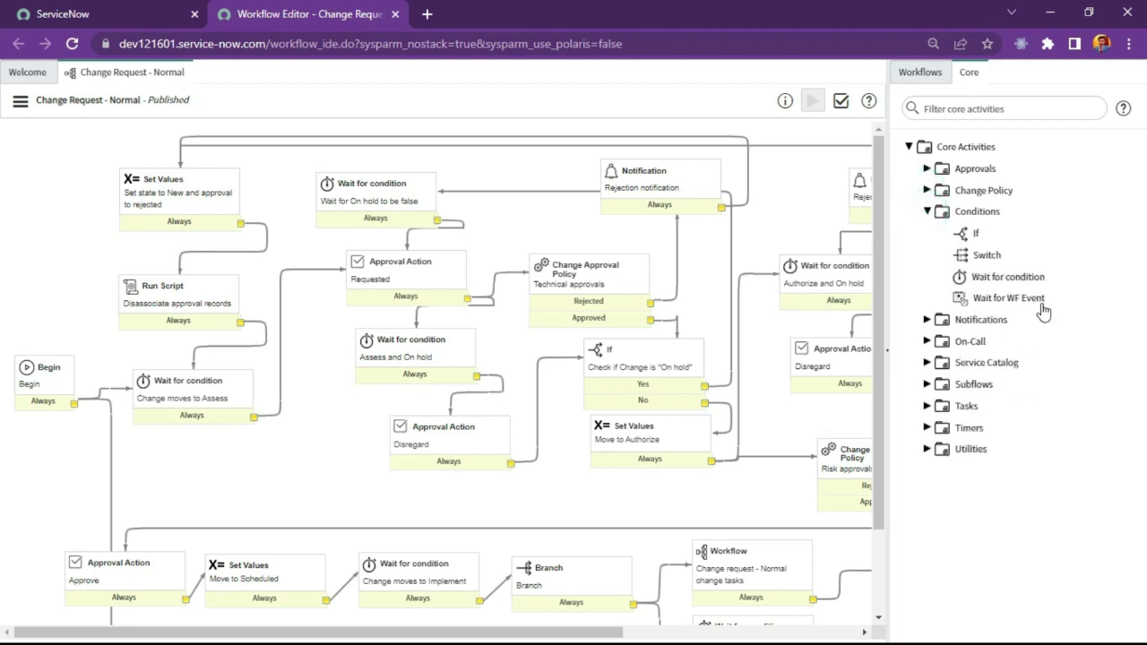
click(927, 213)
click(927, 233)
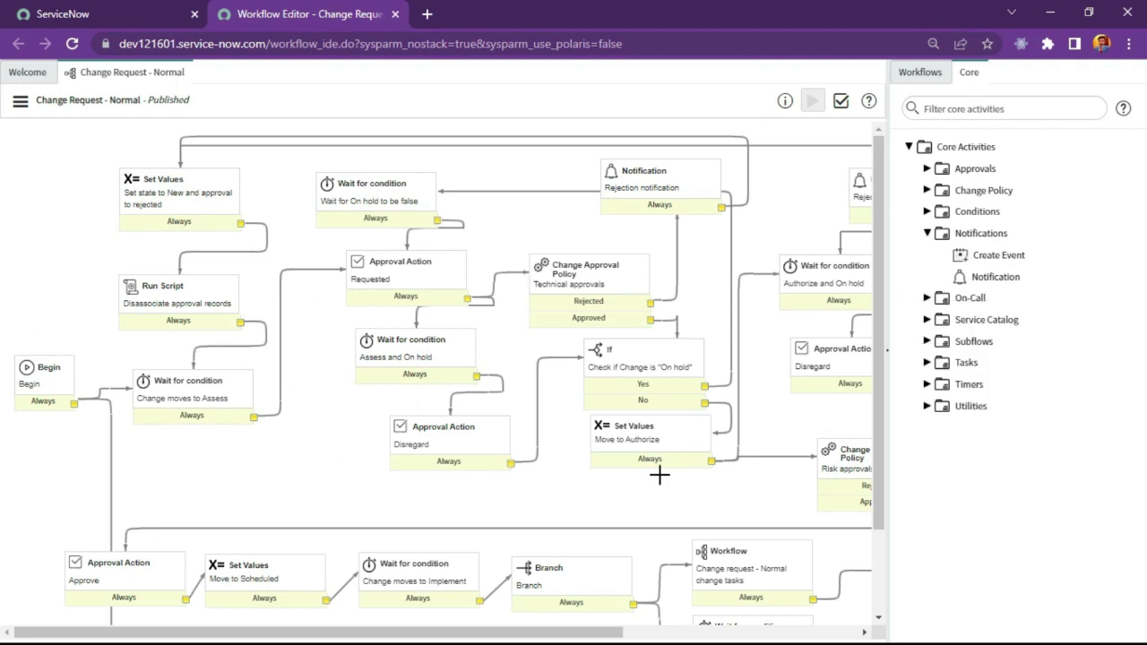
click(928, 235)
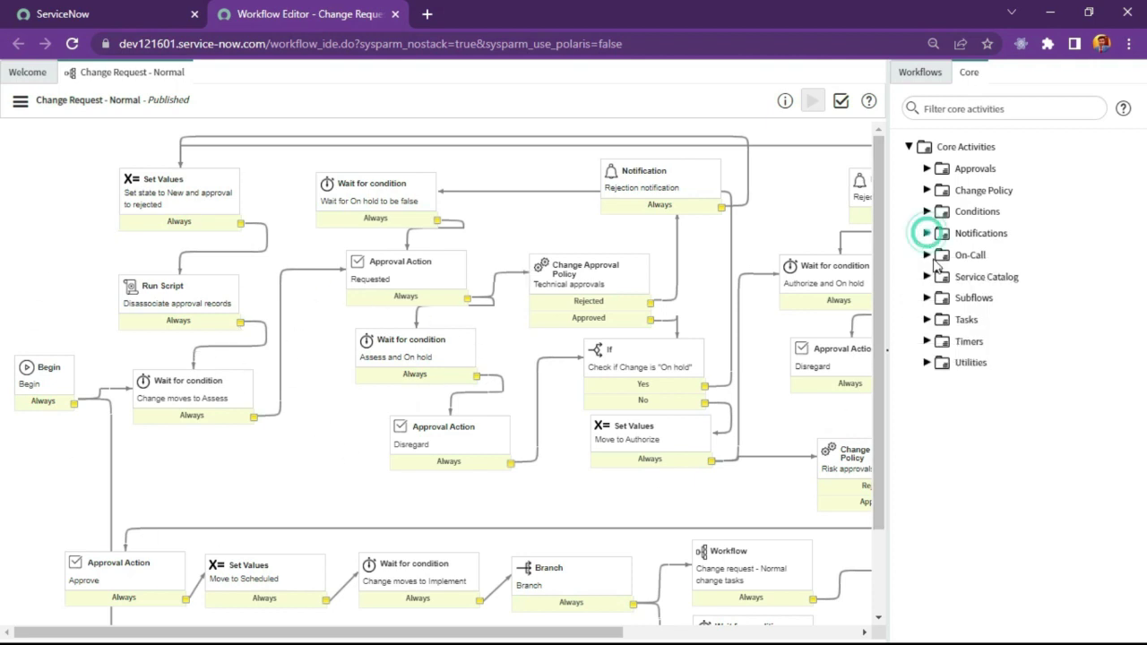
click(927, 256)
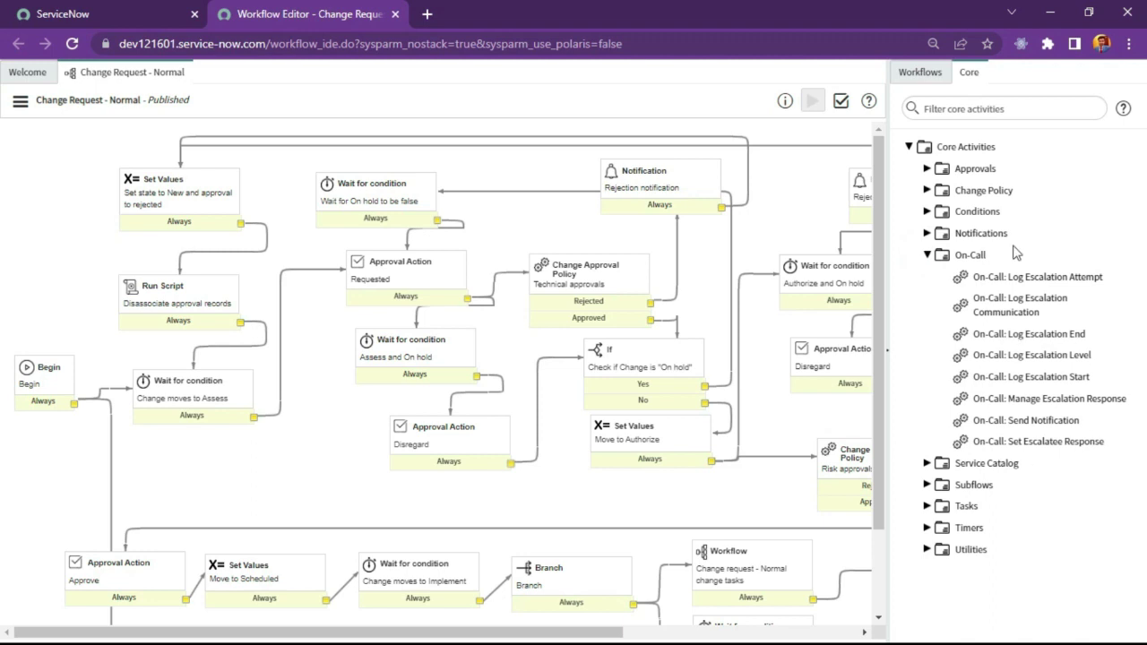
click(926, 255)
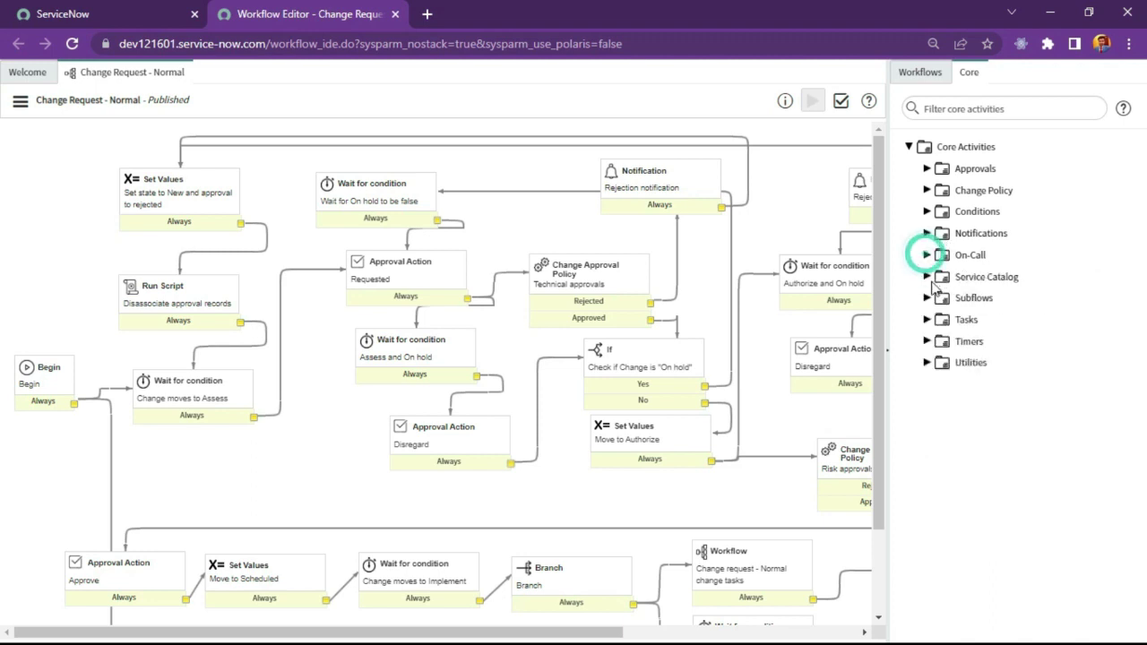
Step: Examine the core activities under Service Catalog, Subflows, Tasks, Timers and Utilities, collapsing each category after viewing it
click(926, 276)
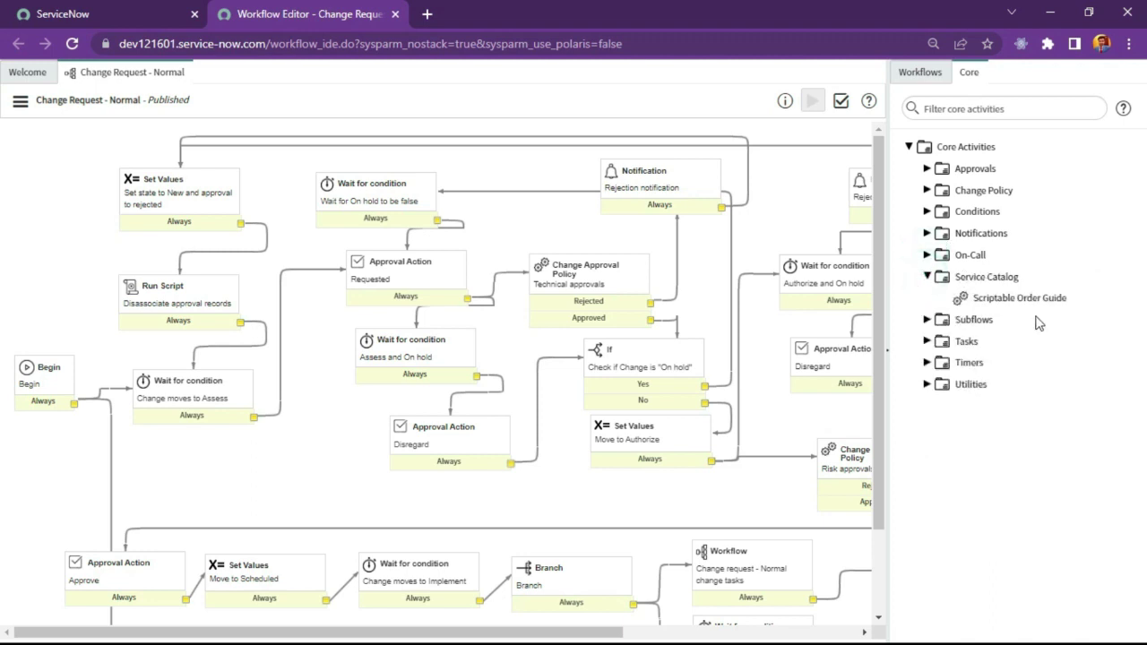
click(927, 277)
click(927, 299)
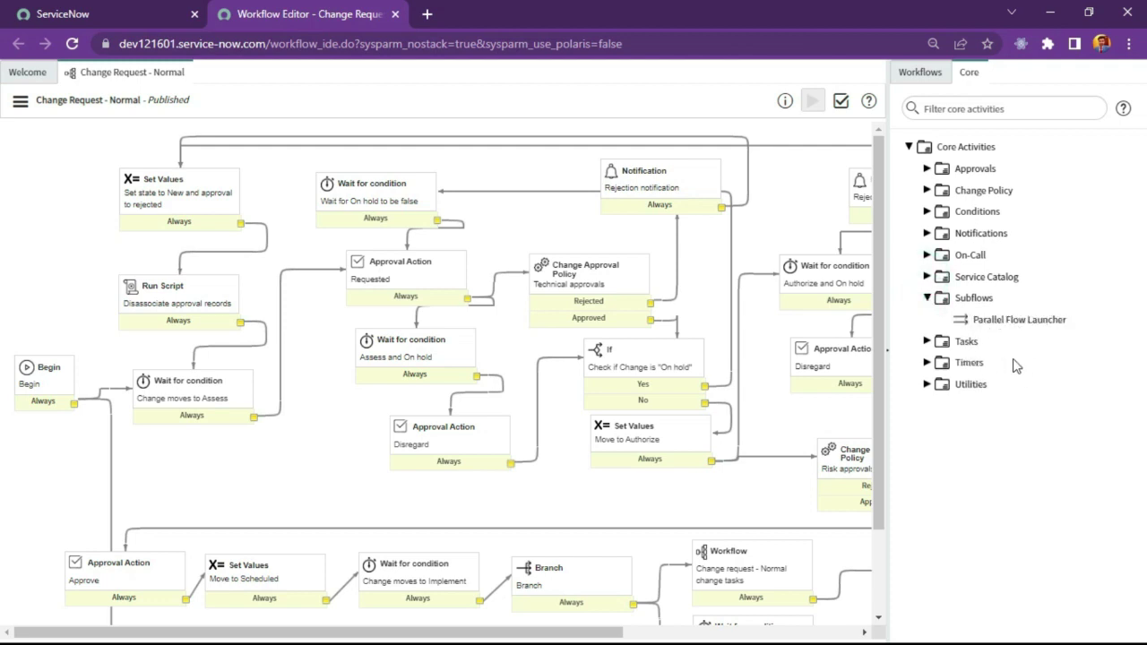
click(927, 299)
click(928, 320)
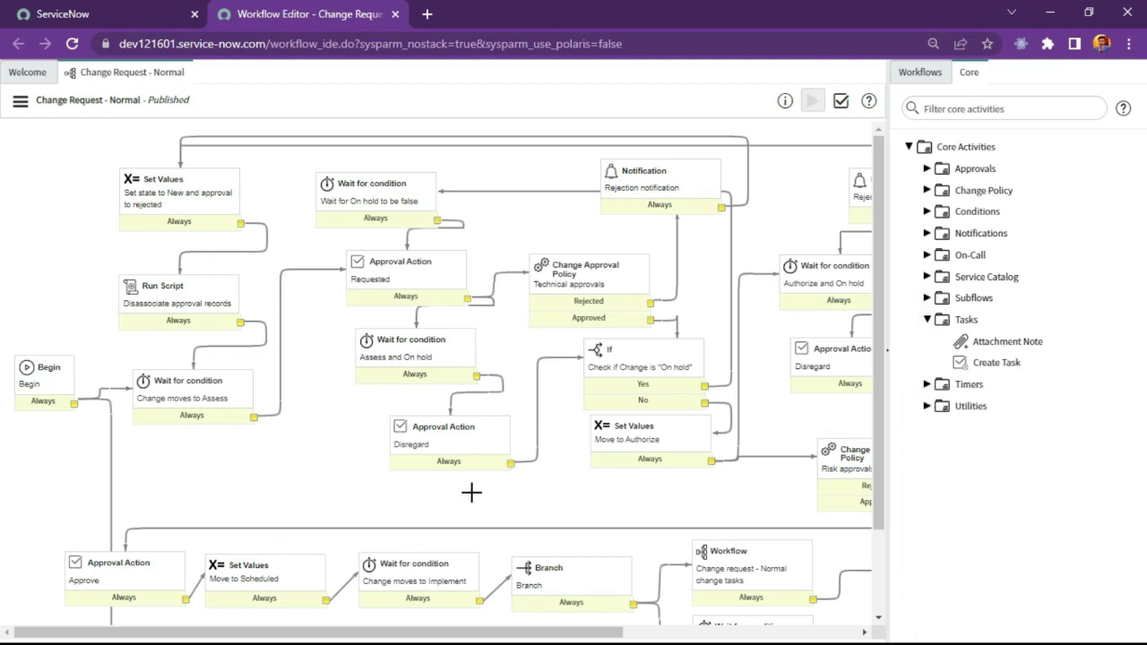
click(928, 320)
click(927, 341)
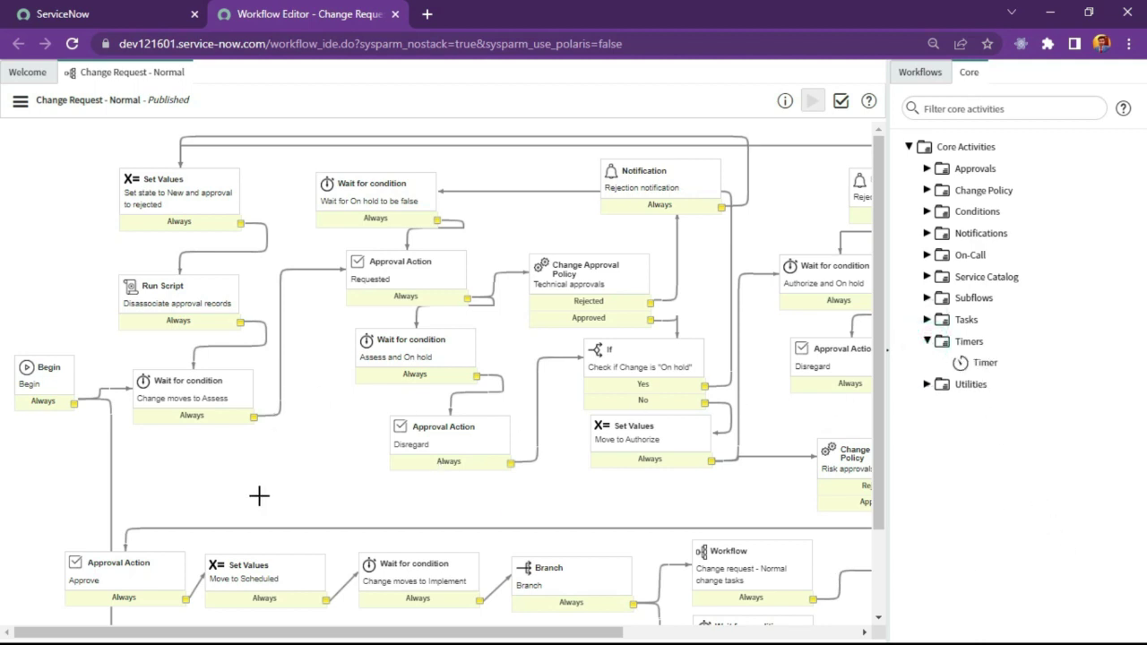
click(928, 342)
click(928, 362)
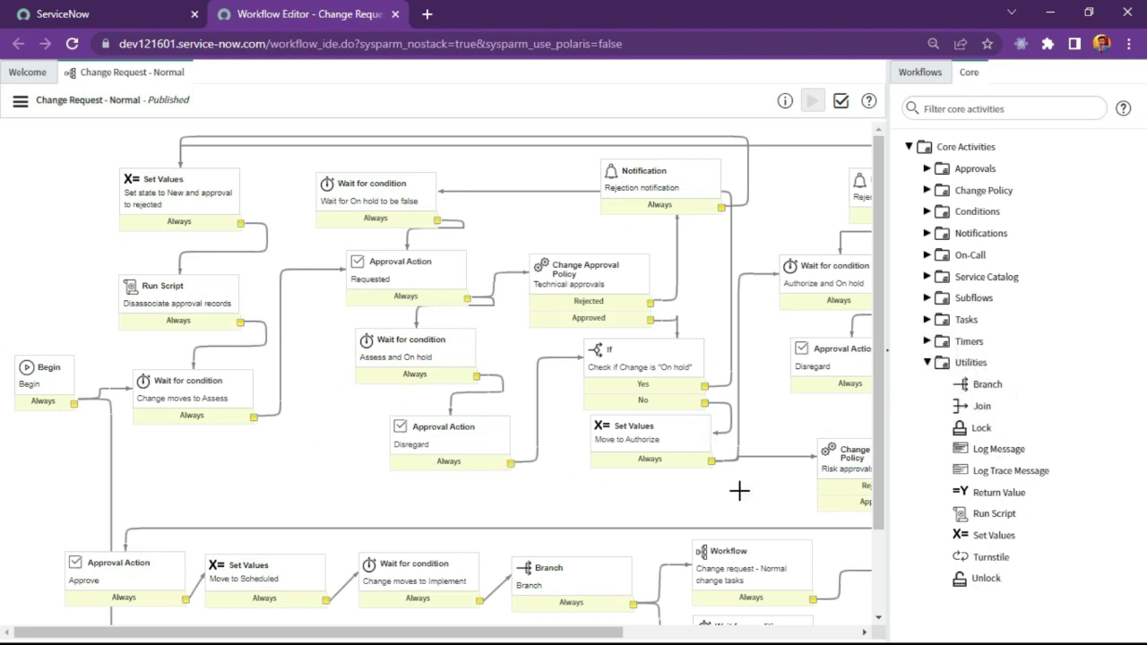
mouse_move(967, 439)
click(928, 362)
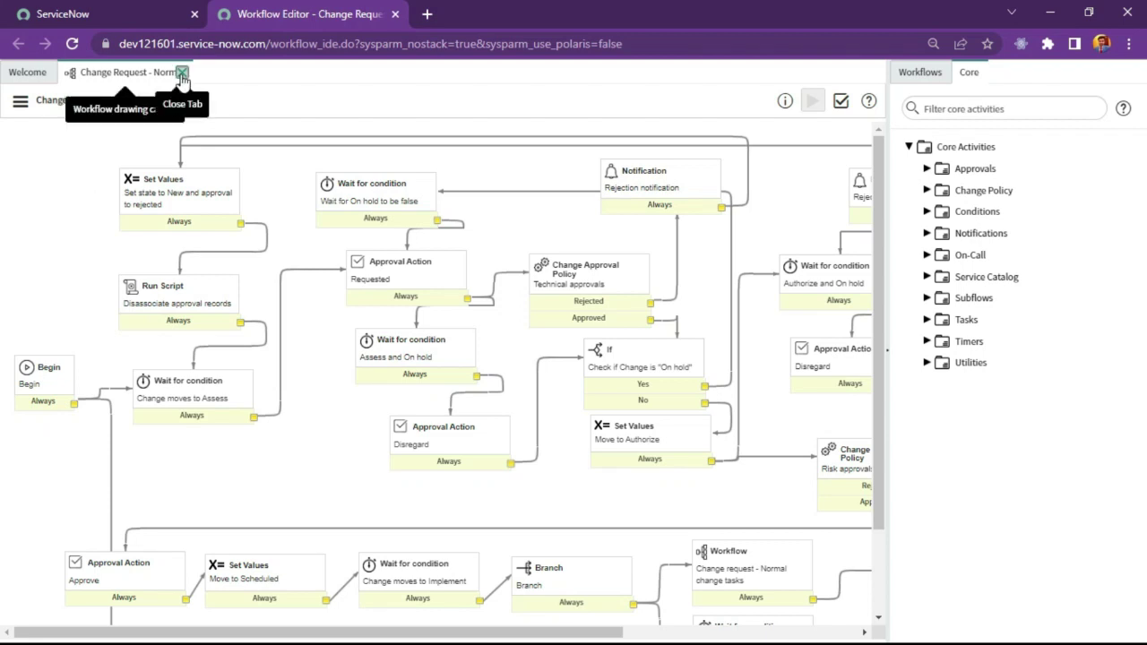
Step: Close the Change Request - Normal workflow and start a new workflow named "Catalog Item Flow for our item"
click(181, 75)
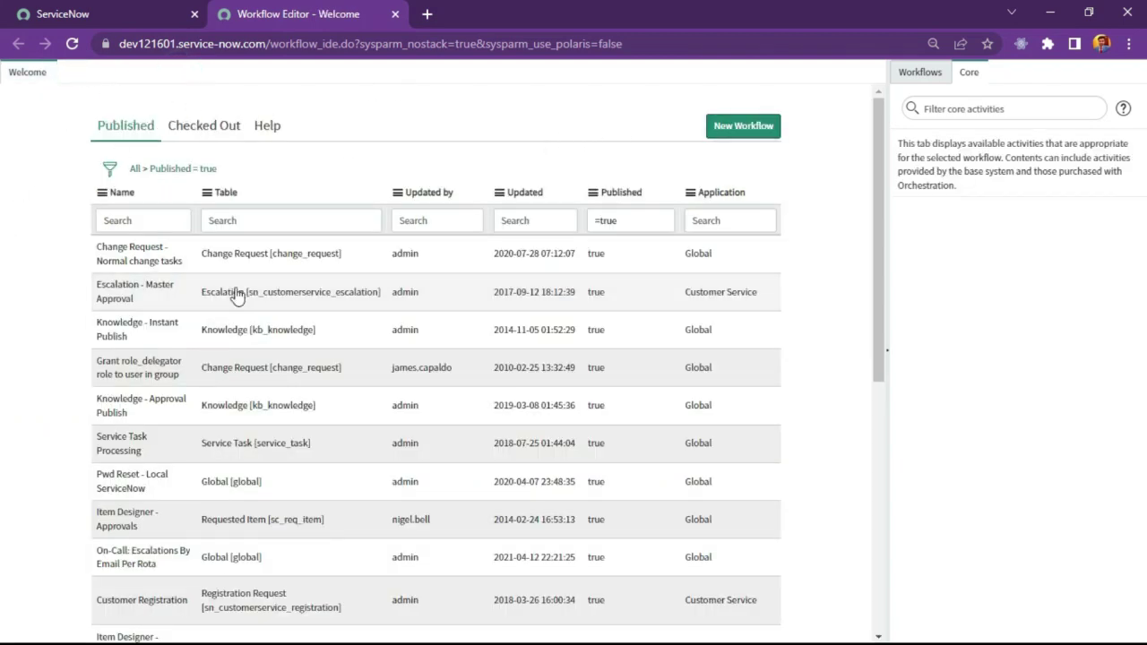
click(732, 131)
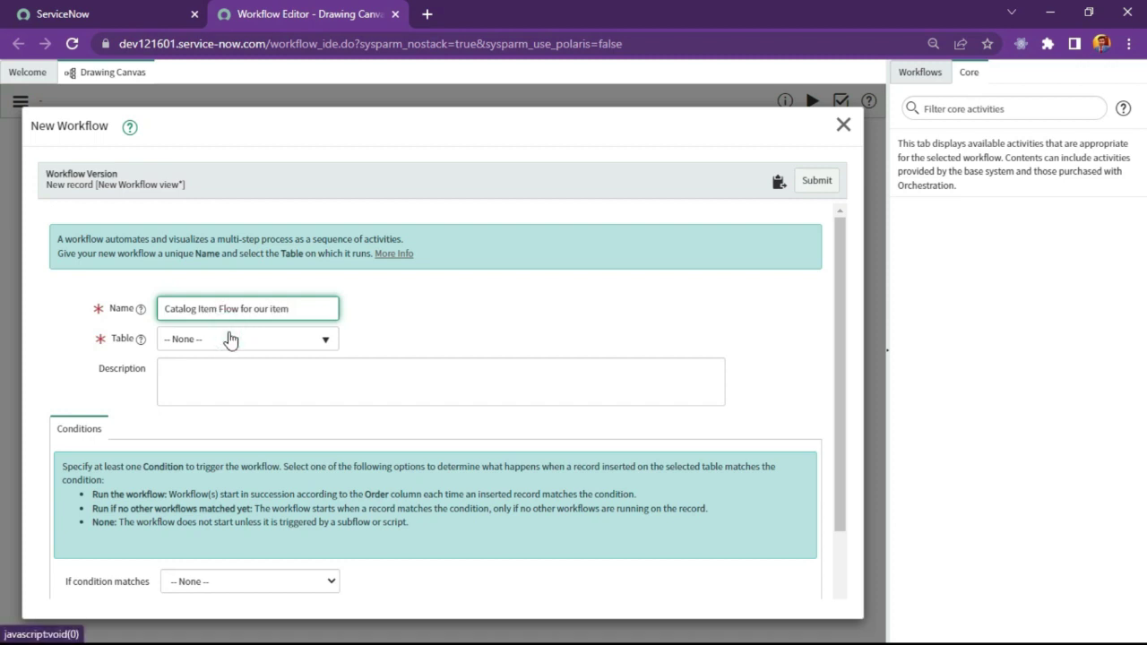
Step: Set the new workflow's table to Requested Item [sc_req_item] and look over its stage settings
click(230, 339)
click(230, 339)
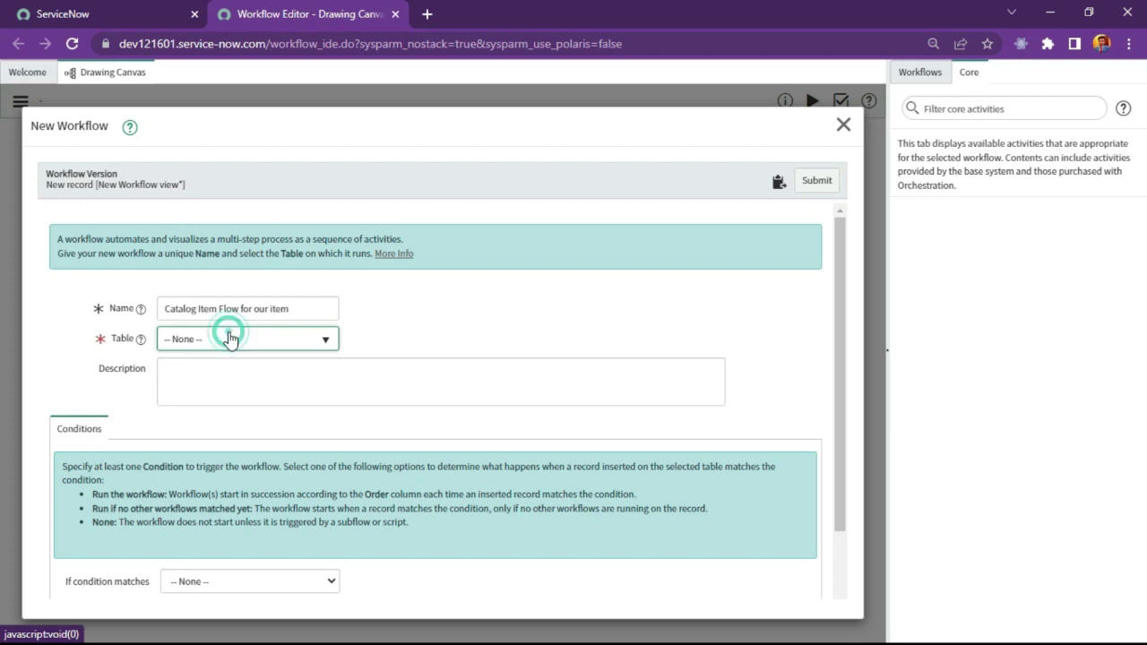
click(230, 339)
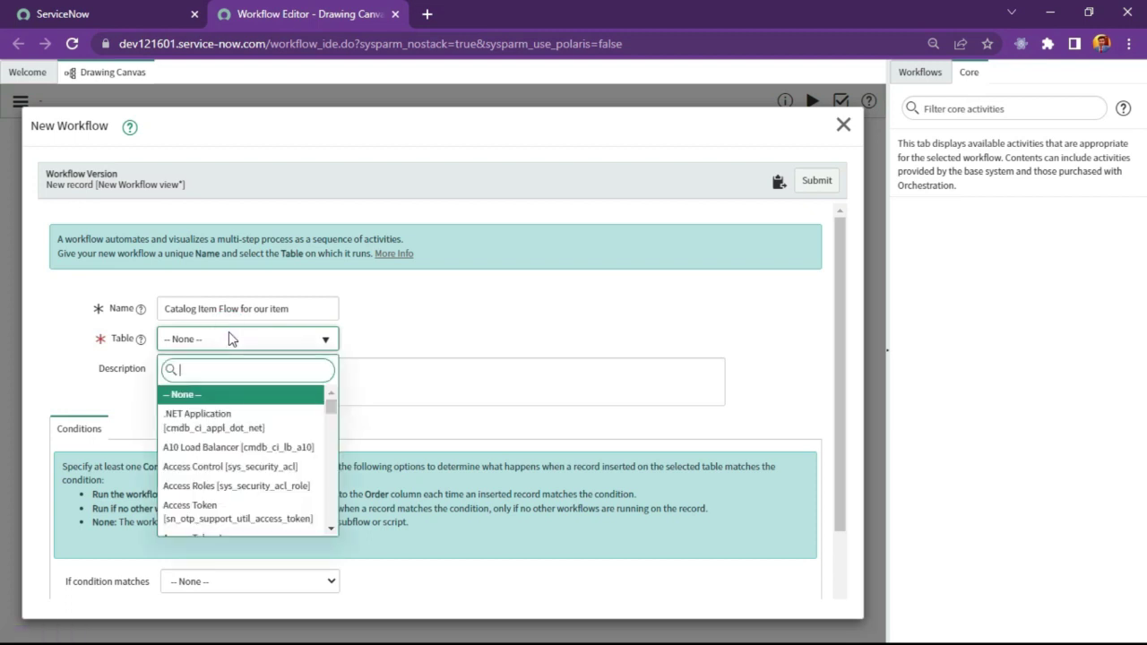
text(sc_req_item)
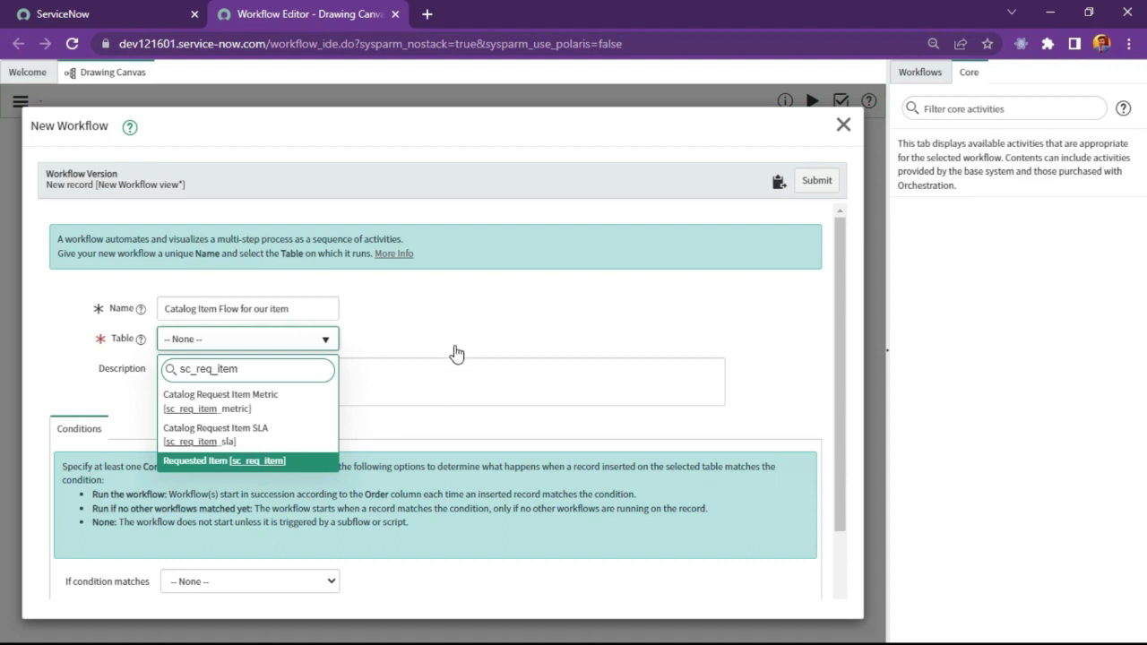
key(Return)
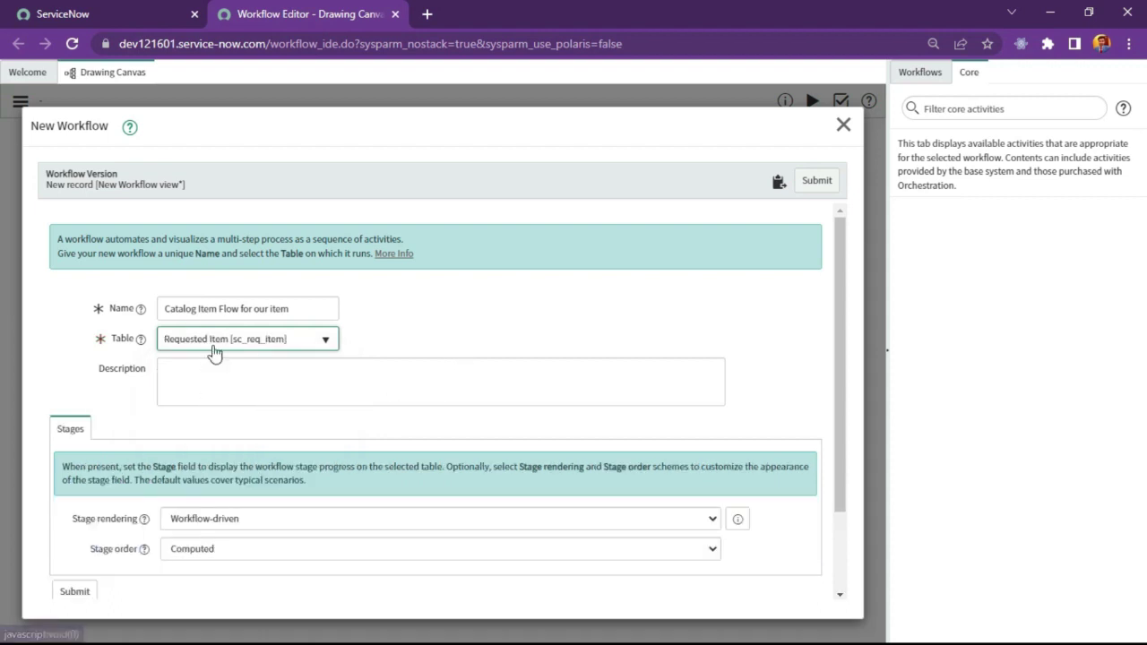
scroll(170, 399, down, 1)
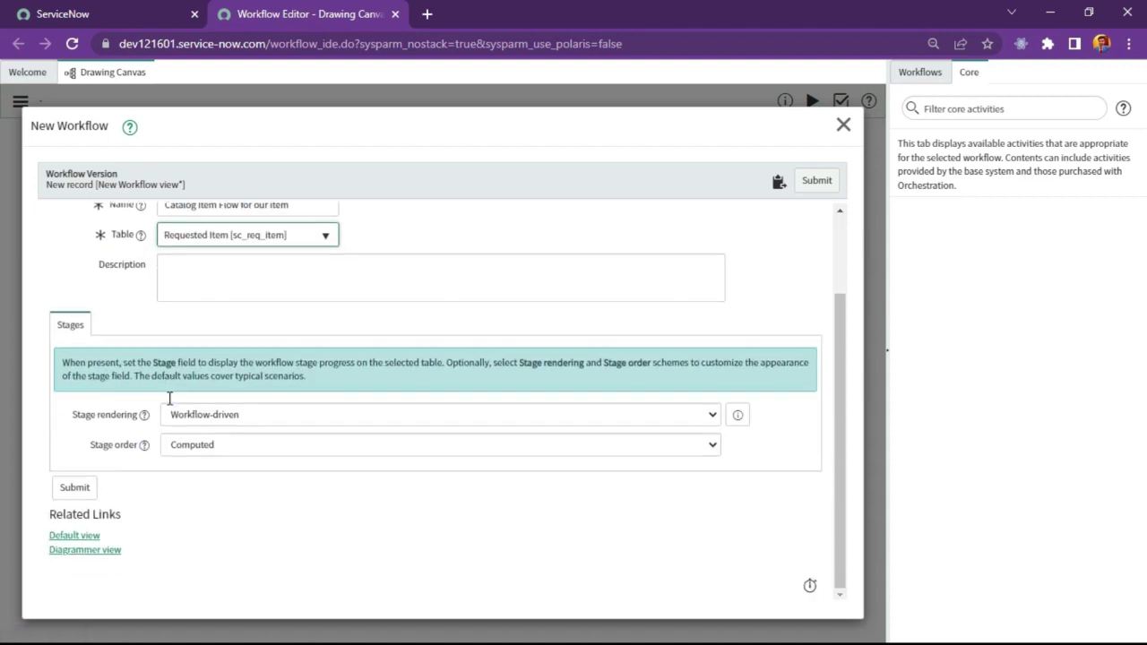
scroll(152, 531, up, 1)
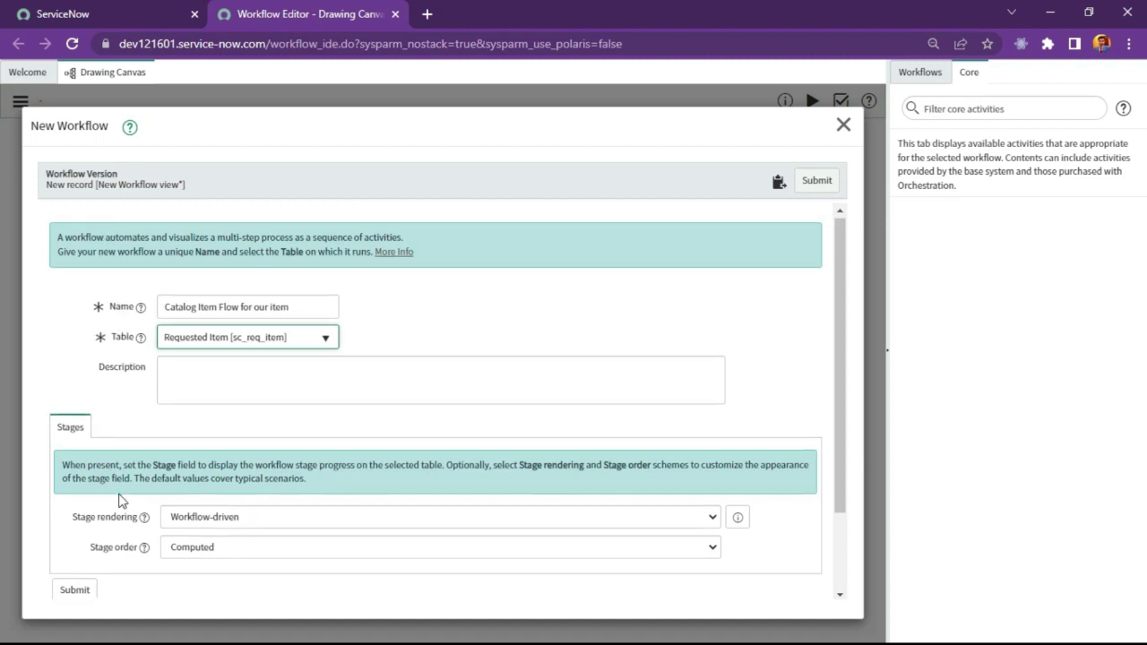
Step: Keep the stage rendering Workflow-driven and submit the new workflow "Catalog Item Flow for our item"
scroll(123, 493, down, 1)
scroll(143, 448, up, 1)
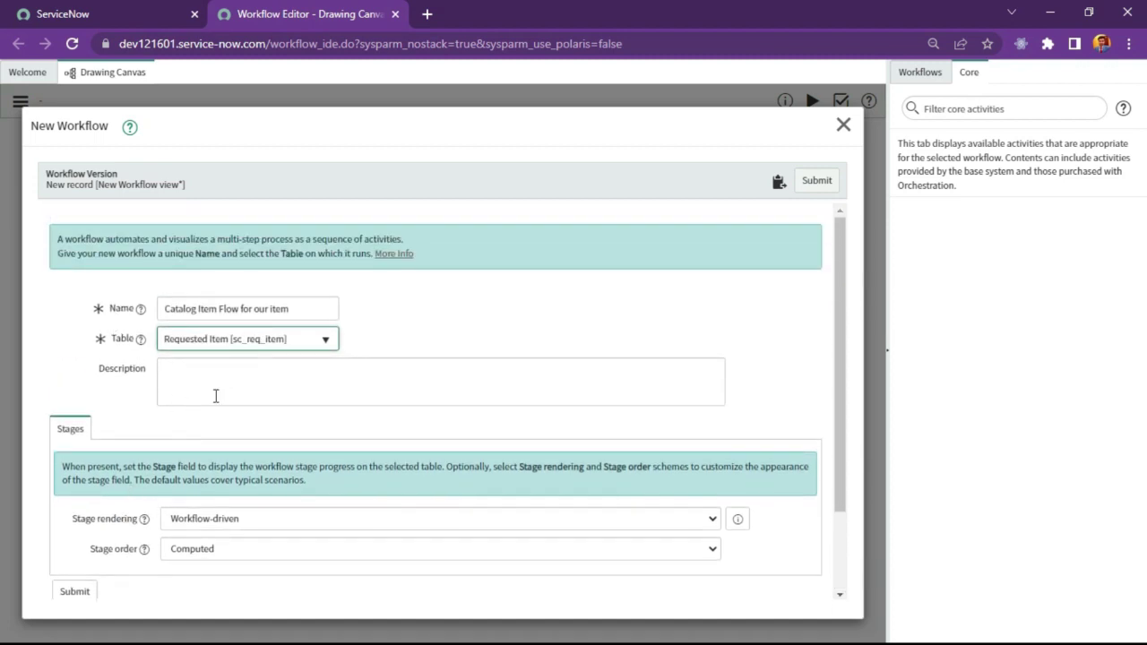
scroll(121, 421, down, 1)
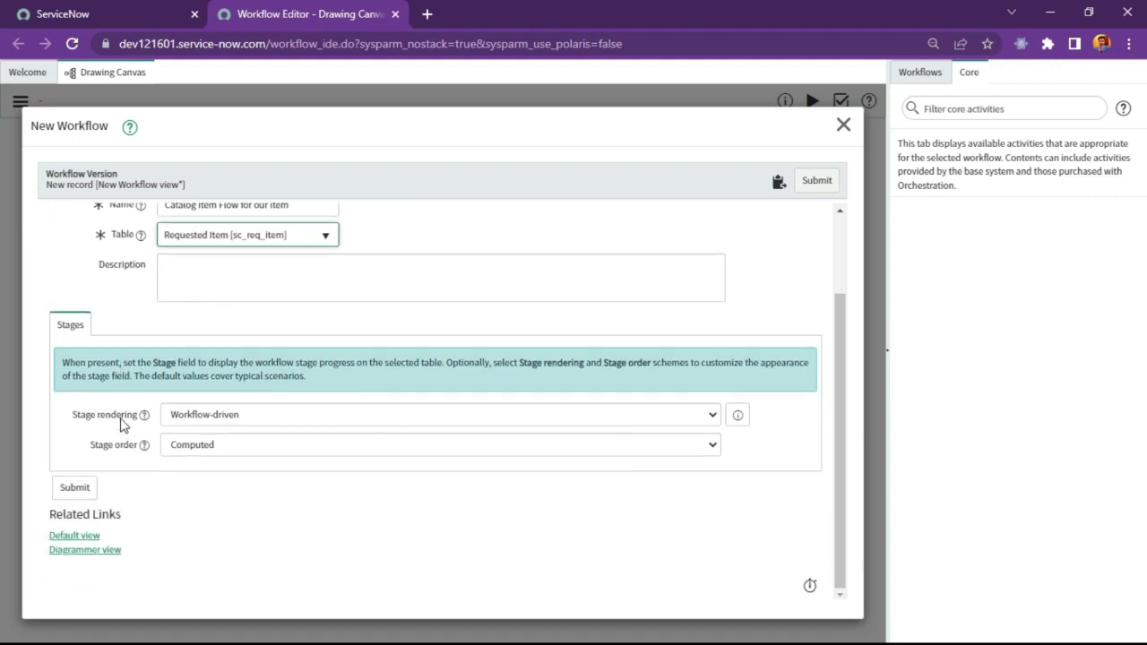
scroll(80, 386, up, 1)
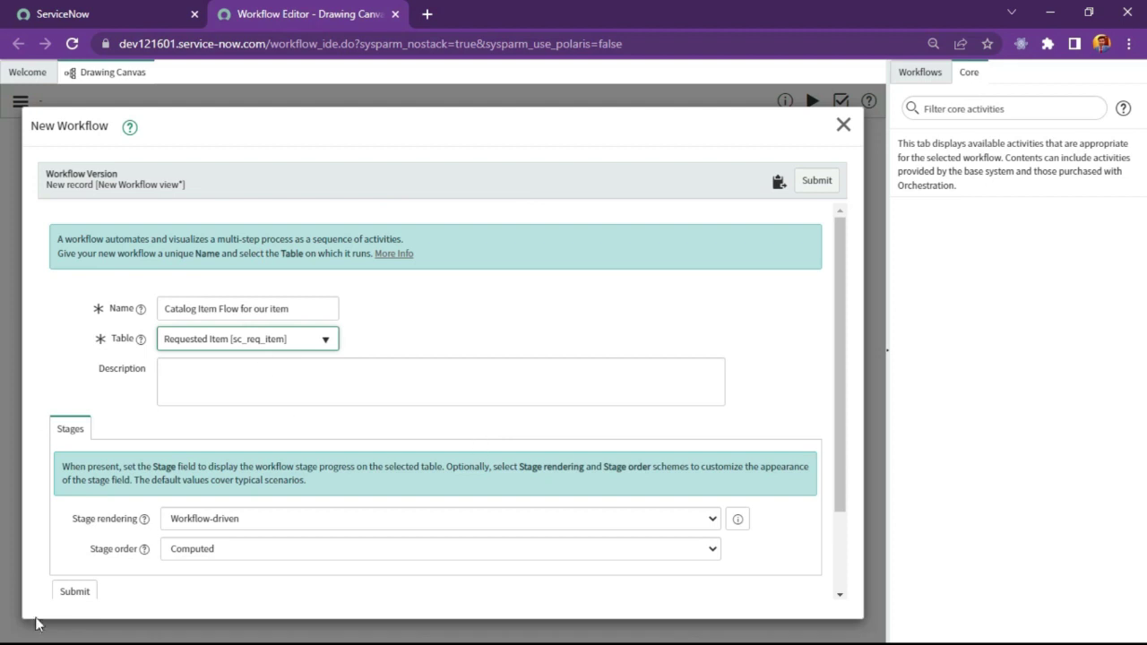
scroll(194, 484, down, 1)
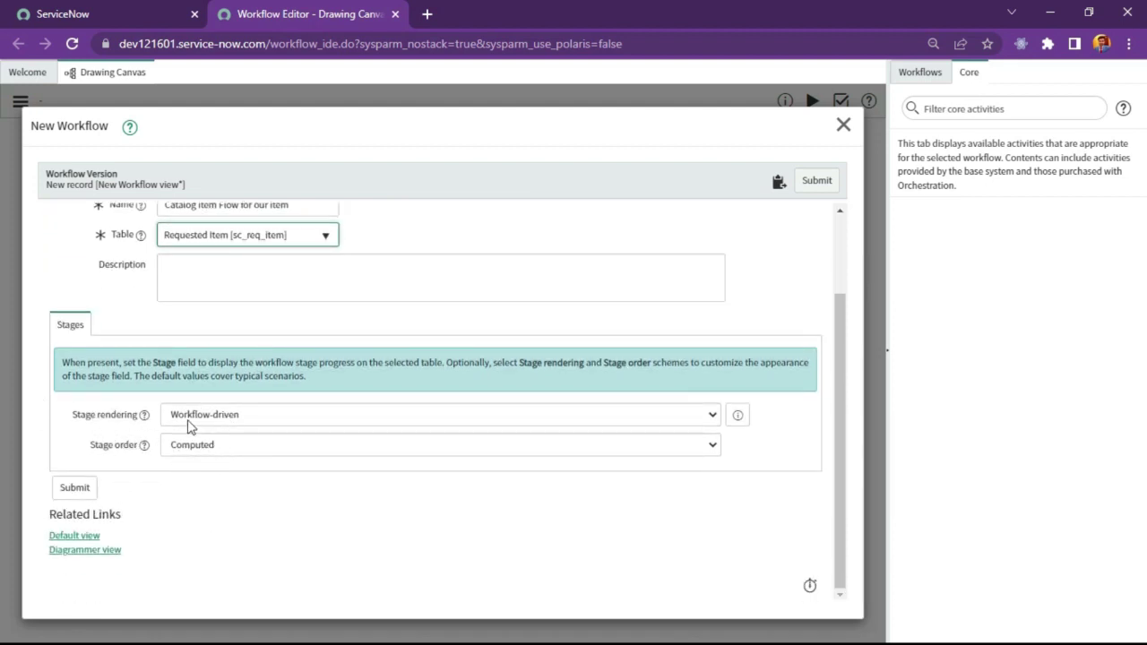
click(274, 420)
click(276, 421)
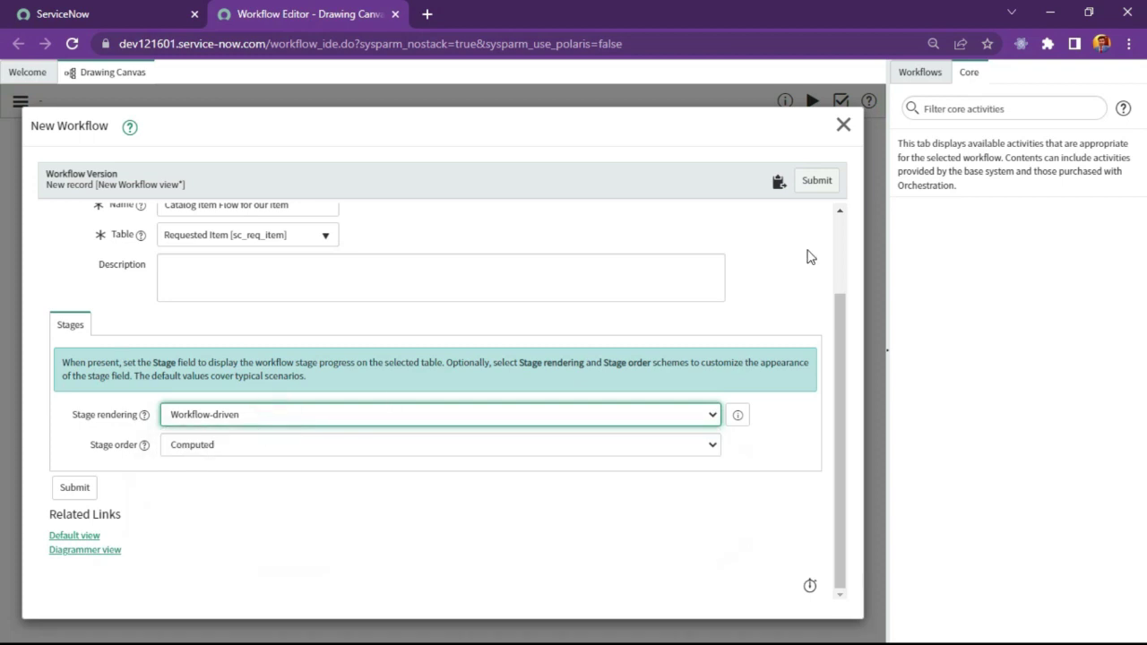
click(808, 183)
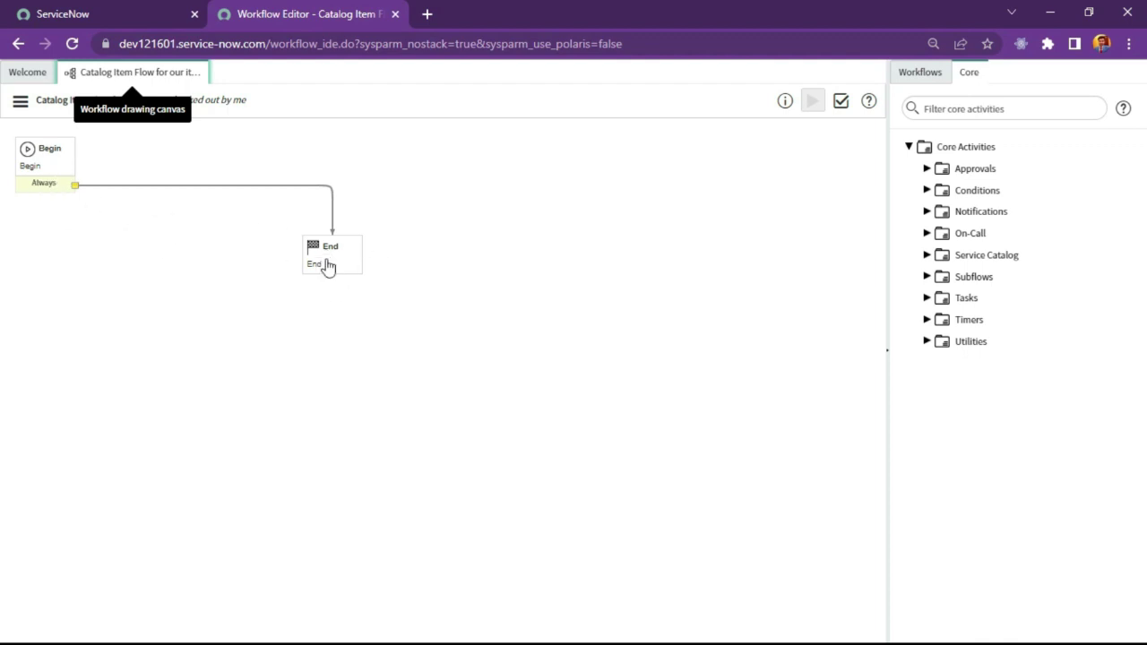
Step: Move the End activity farther from Begin and add an Approval - User activity in the space between them
drag(326, 249, 541, 284)
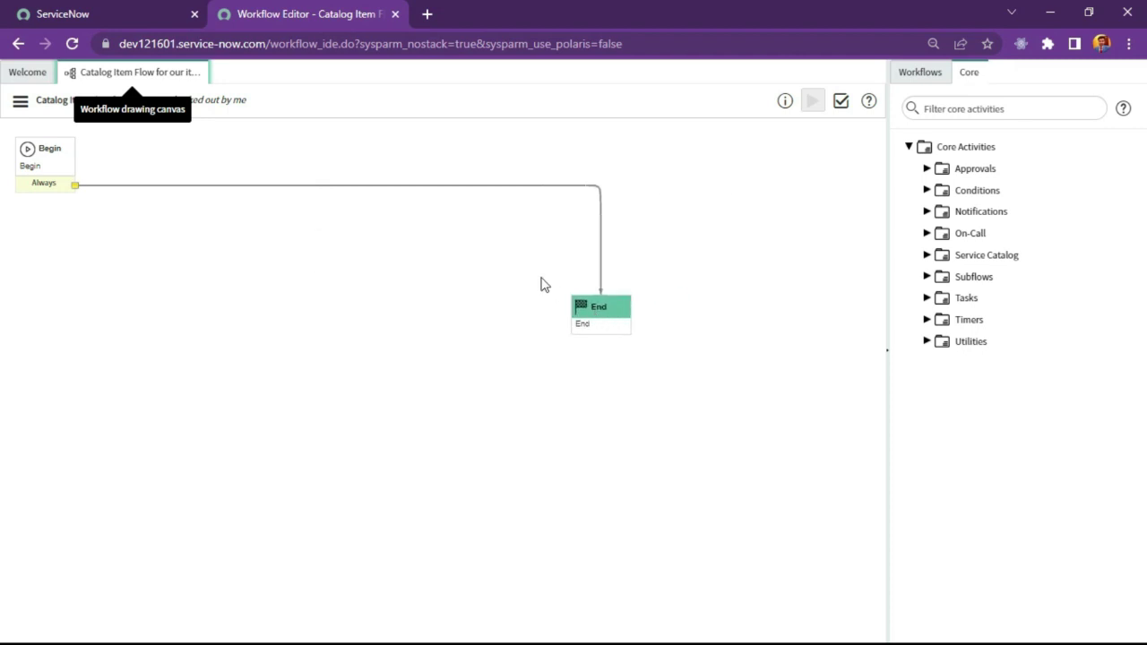
click(277, 353)
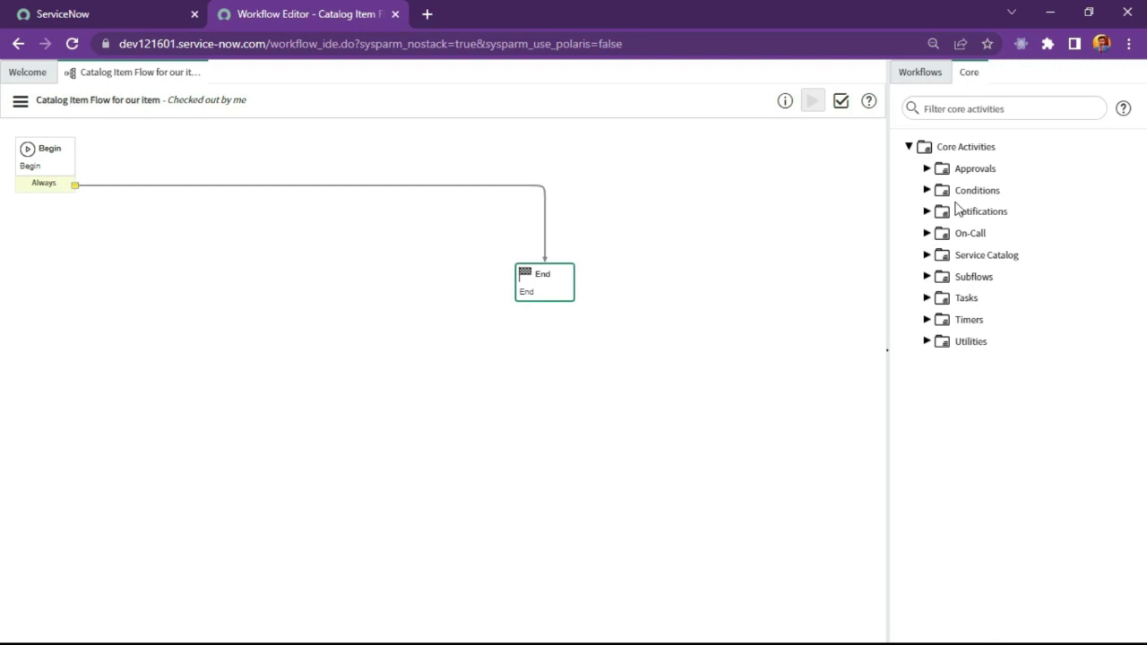
click(927, 168)
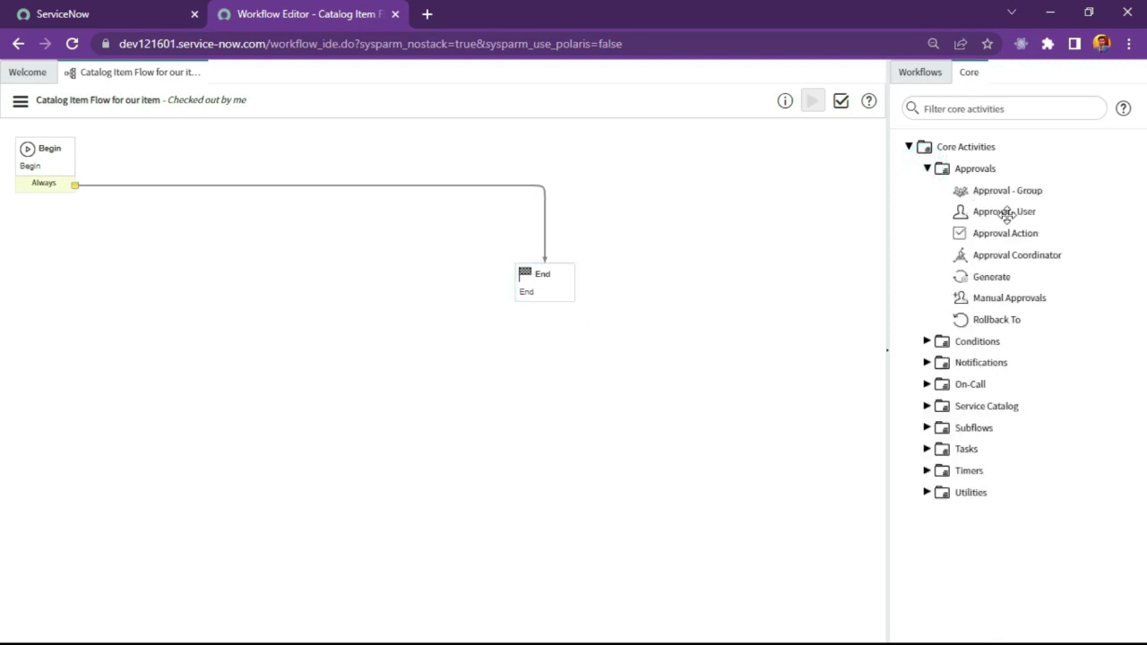
drag(968, 212, 232, 237)
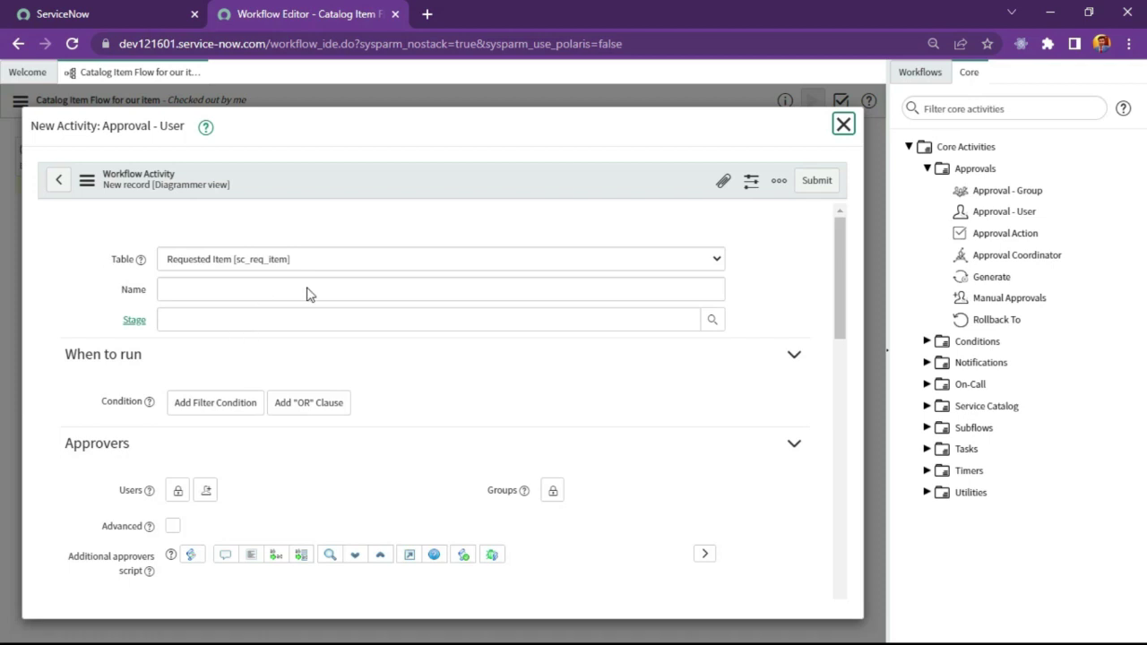
Step: Name the approval activity "Line Manager Approval" and set its stage to Waiting for Approval
scroll(672, 481, down, 1)
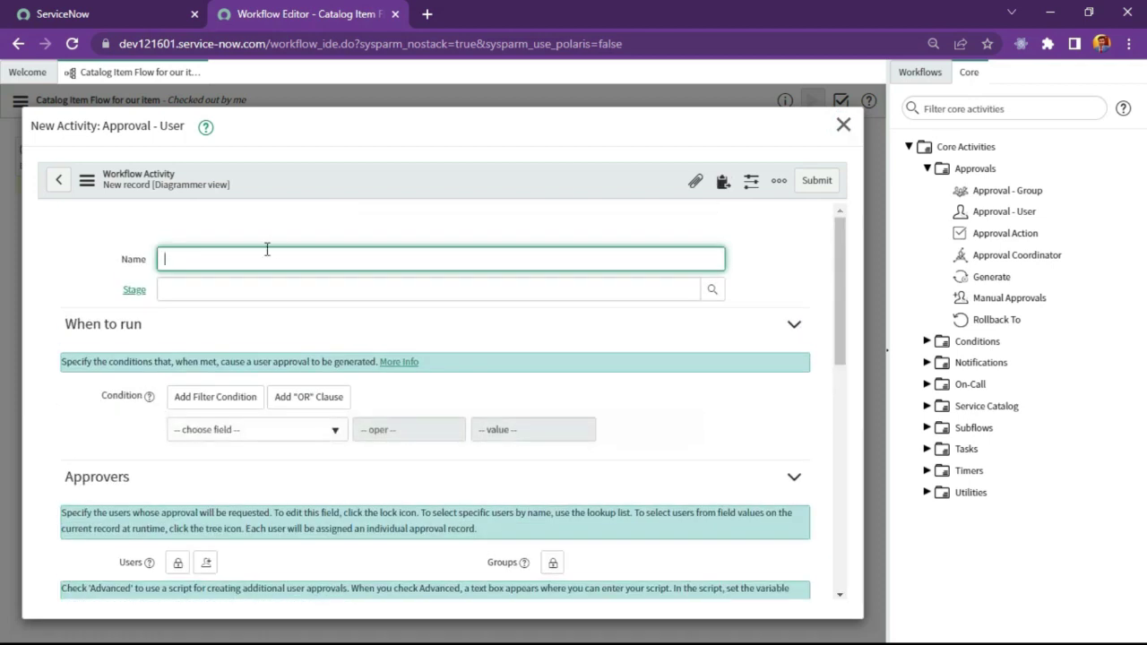
click(267, 249)
text(L)
text(ine Manager Approval)
click(272, 290)
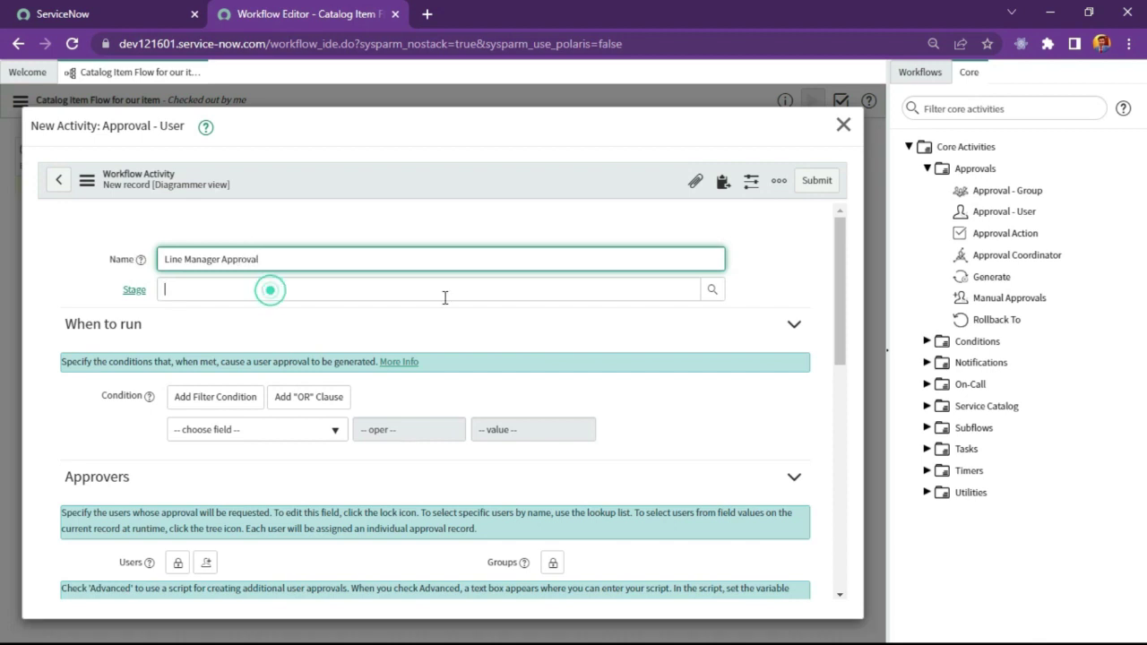
click(711, 291)
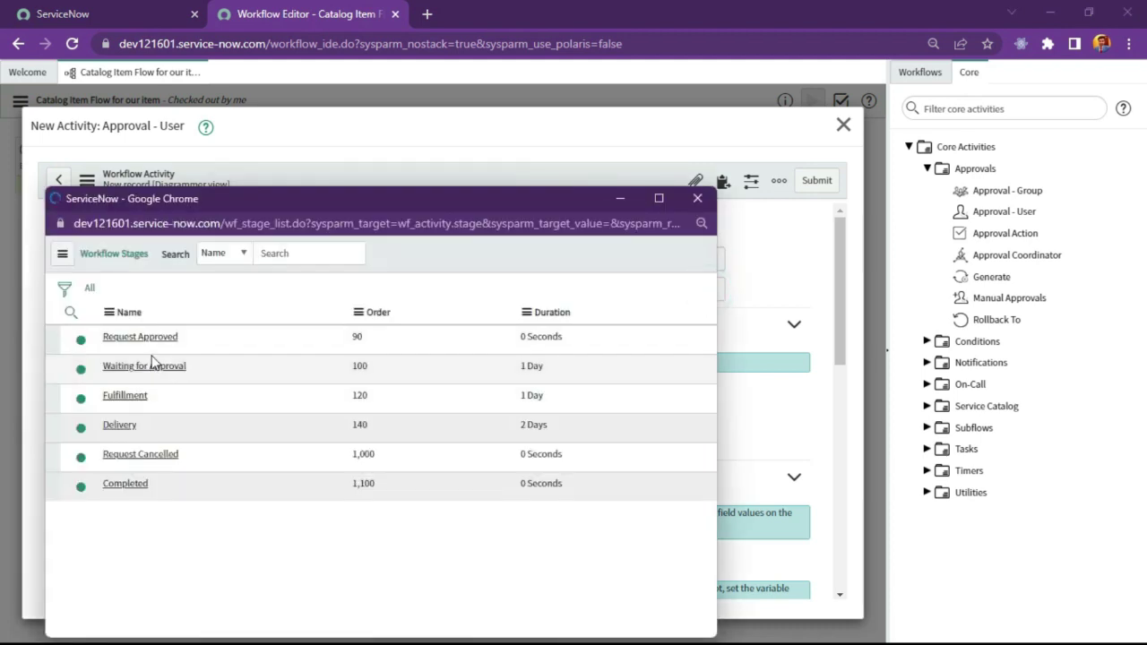
click(137, 397)
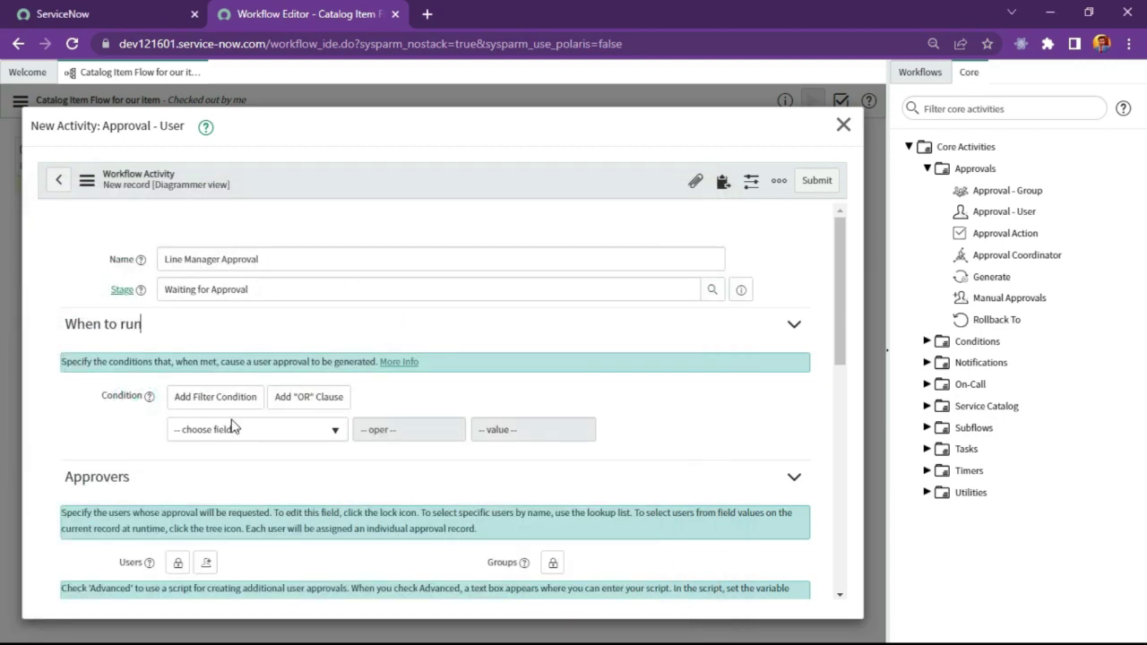
Step: Leave the run condition empty and add System Administrator as the approving user
click(233, 428)
click(235, 423)
scroll(41, 452, down, 3)
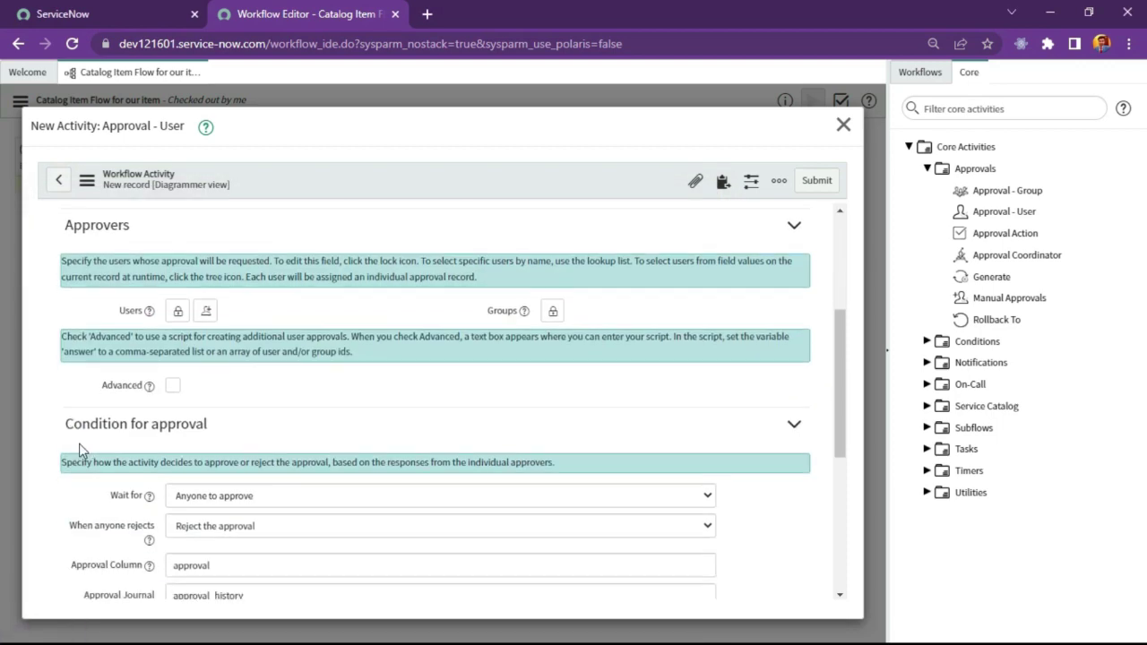
scroll(85, 450, up, 3)
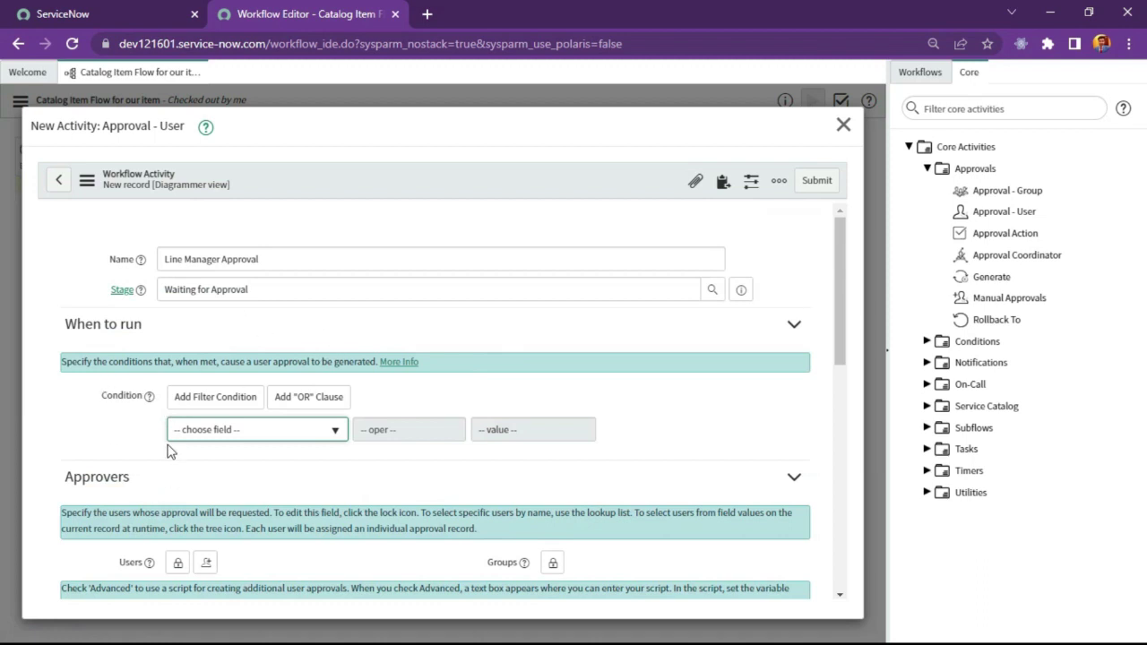
scroll(167, 449, down, 1)
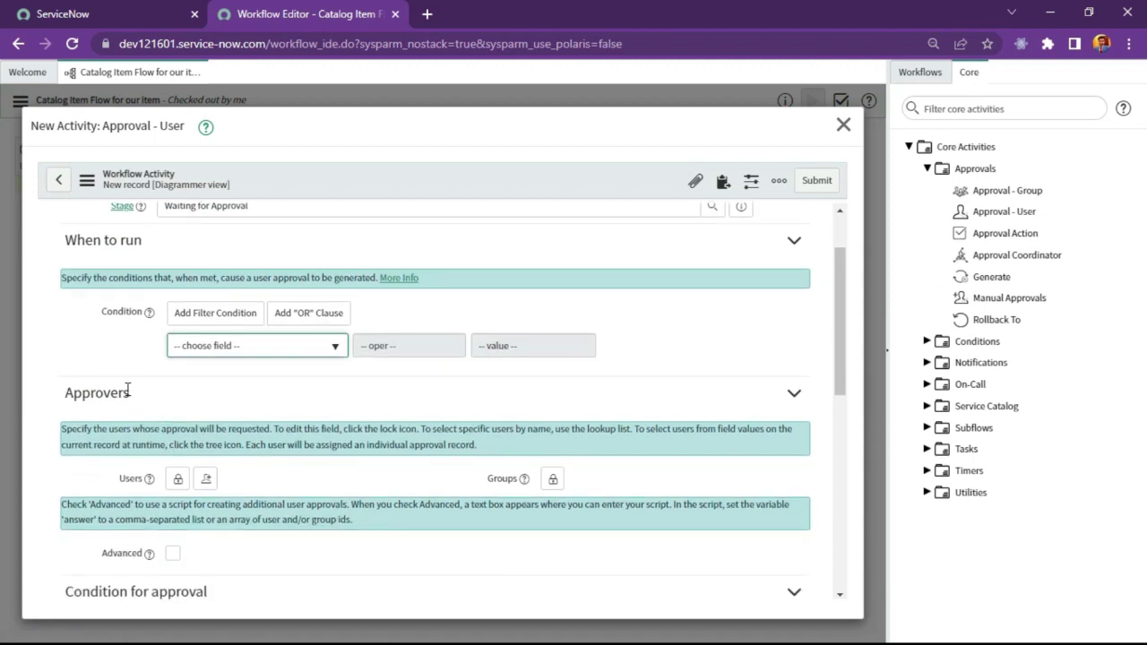
click(205, 479)
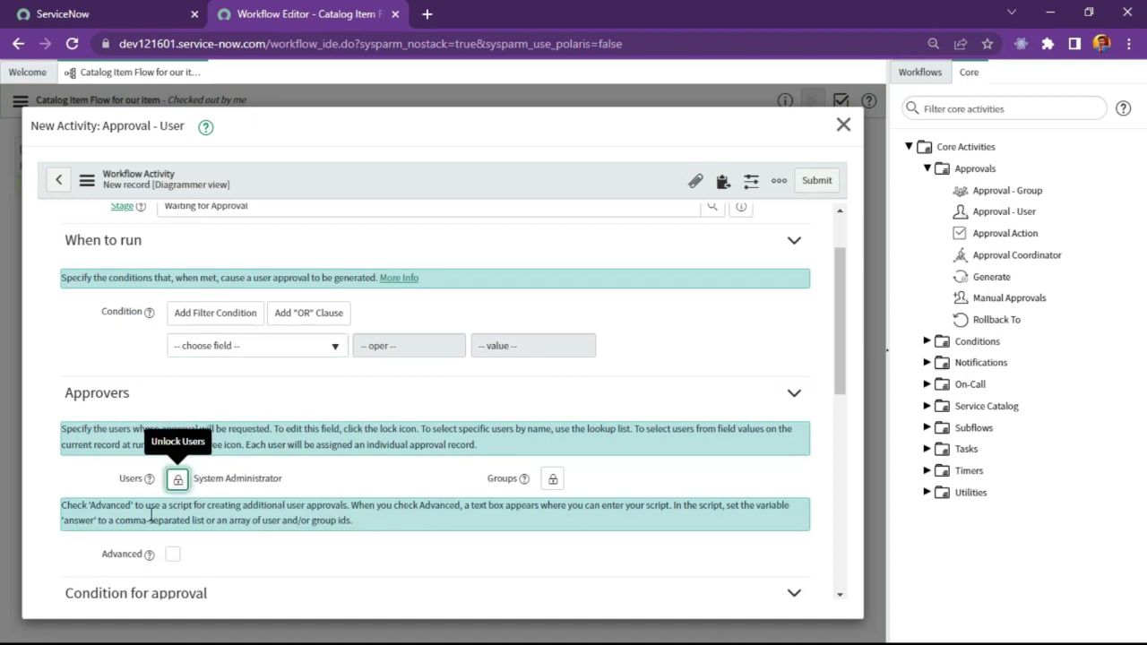
click(178, 480)
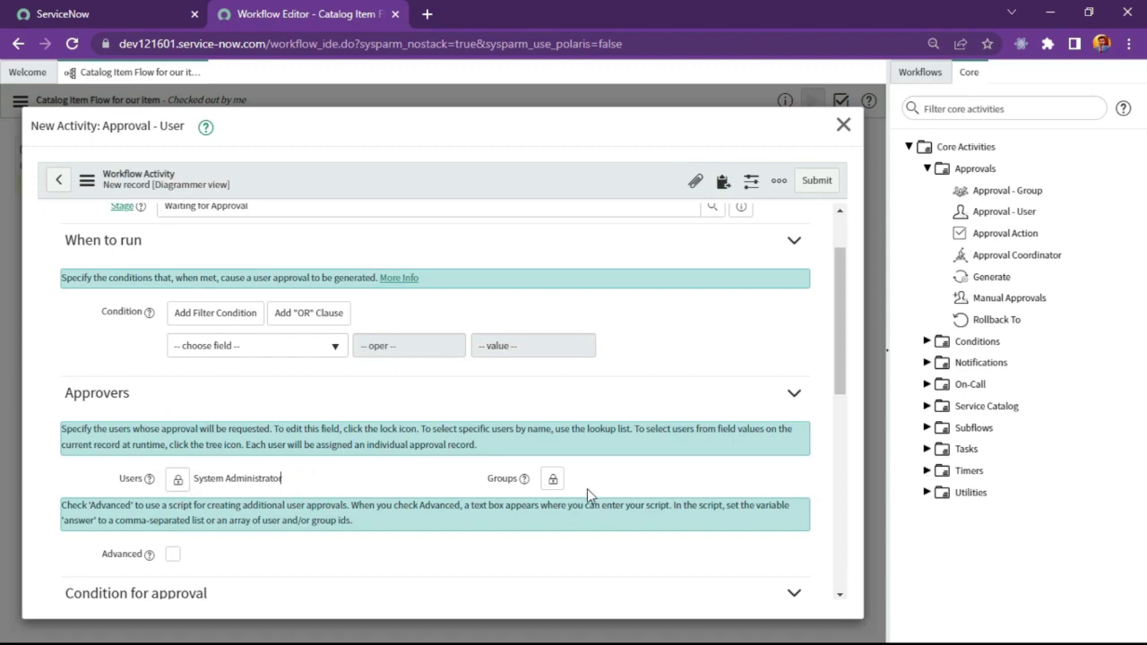
Step: Examine the additional approvers script template offered by the Advanced option, leaving the option off
scroll(537, 475, down, 10)
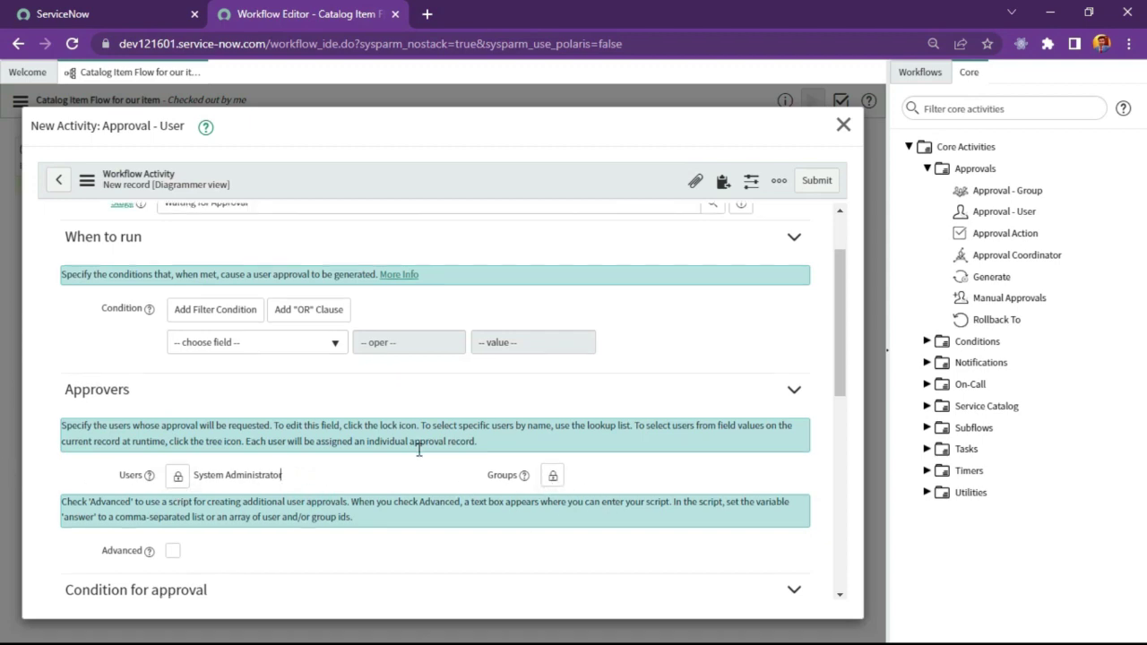
scroll(418, 450, up, 3)
scroll(295, 478, down, 1)
scroll(295, 478, up, 2)
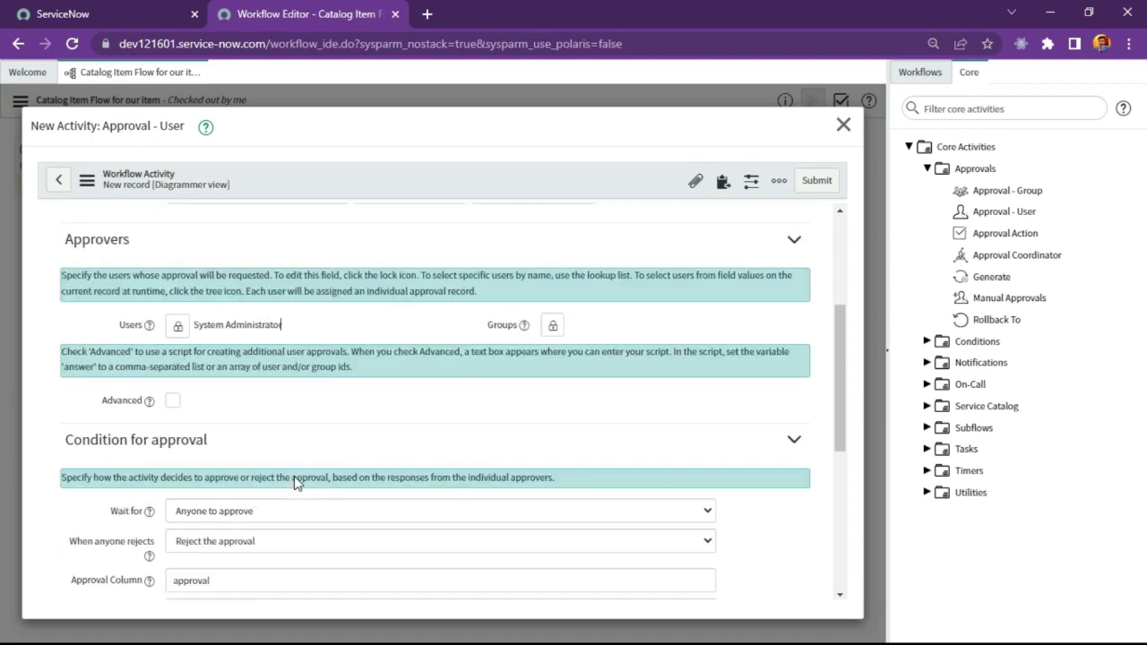
click(173, 470)
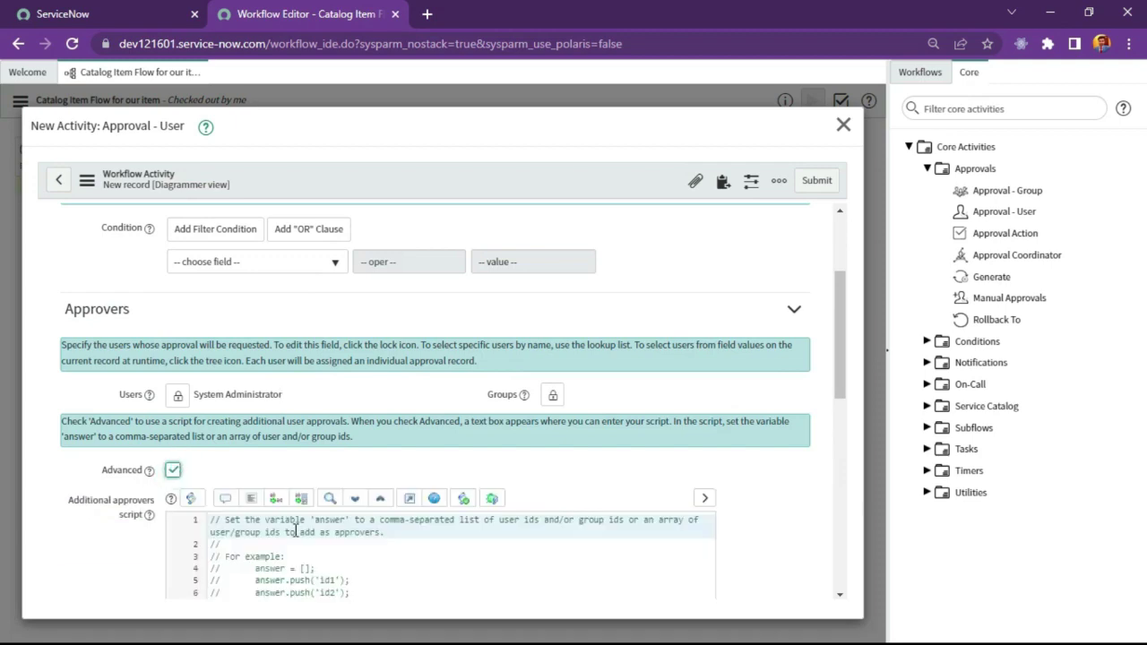
scroll(436, 548, down, 4)
scroll(350, 293, up, 3)
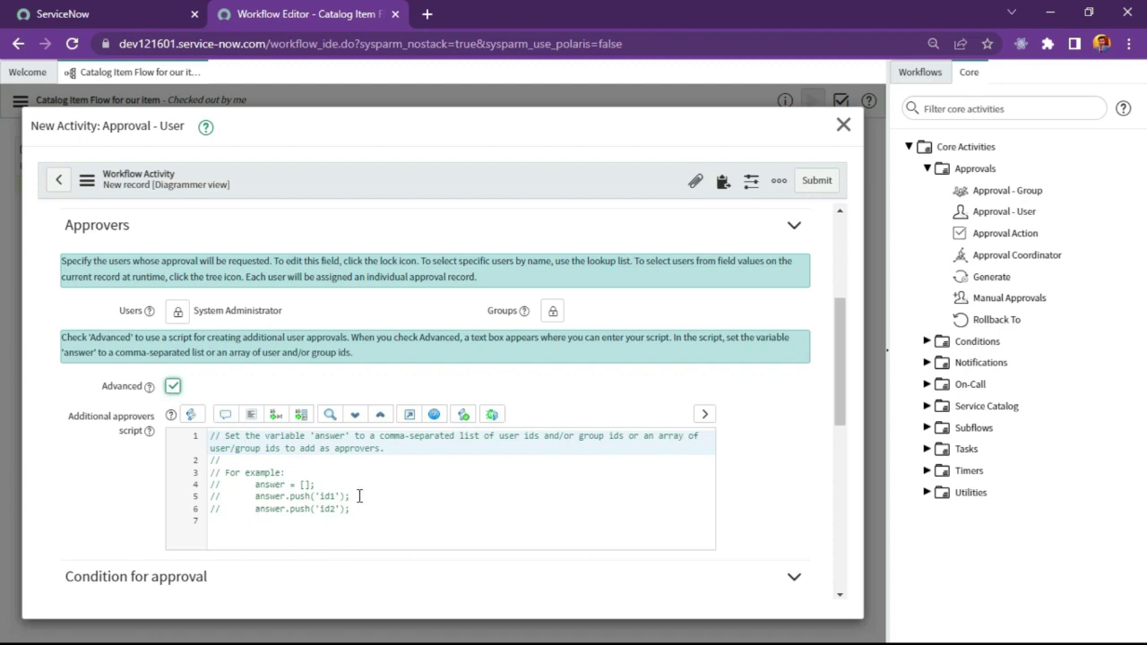
click(175, 387)
Step: Set the approval condition to wait for Anyone to approve and to Reject the approval when anyone rejects
scroll(218, 404, down, 4)
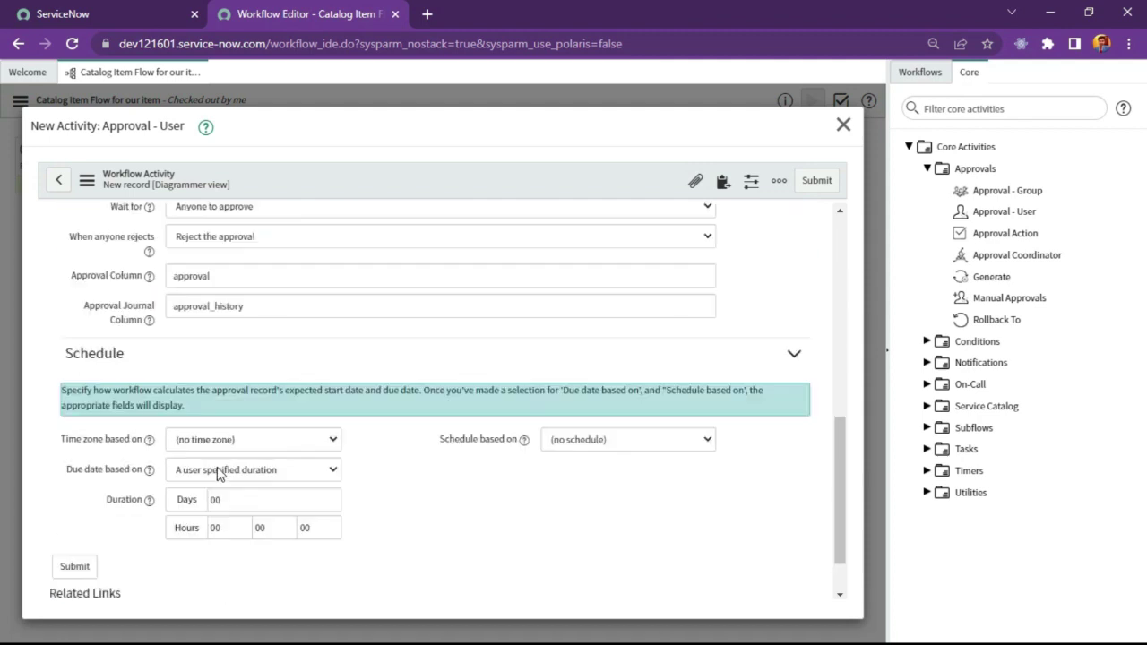
scroll(302, 430, up, 2)
scroll(301, 450, up, 1)
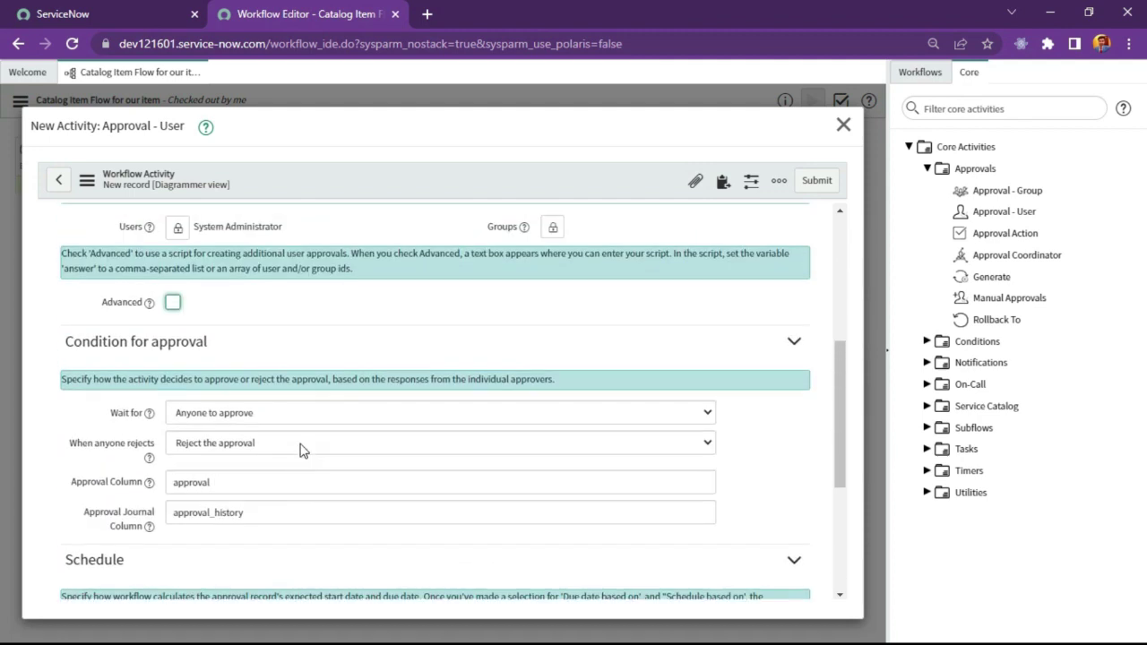
click(221, 413)
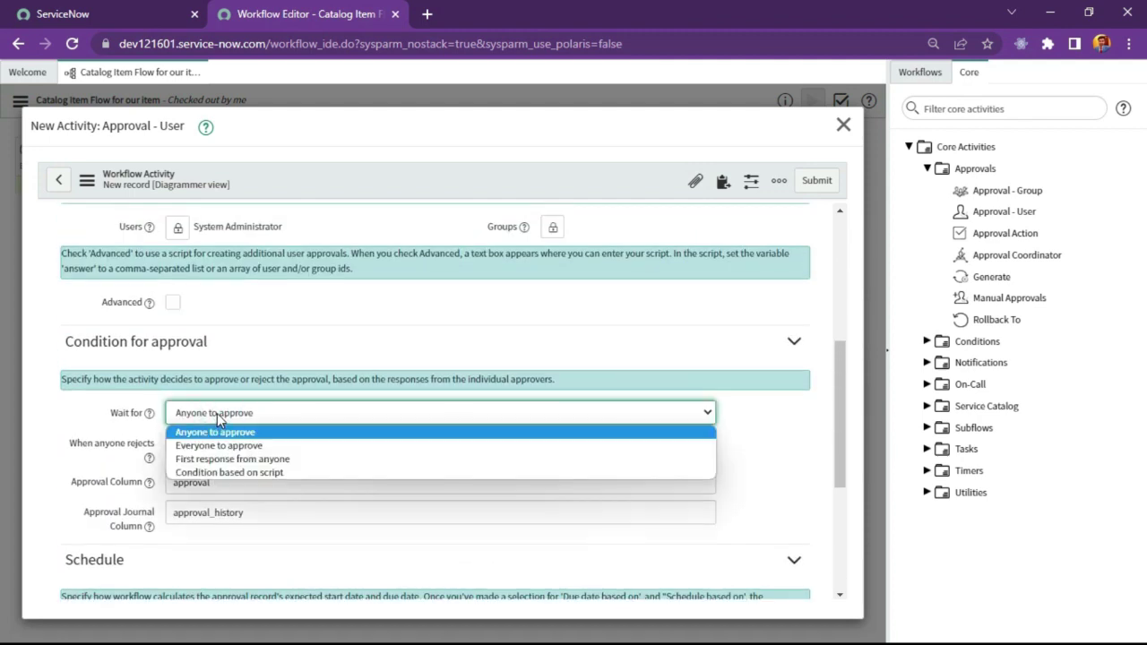
click(275, 432)
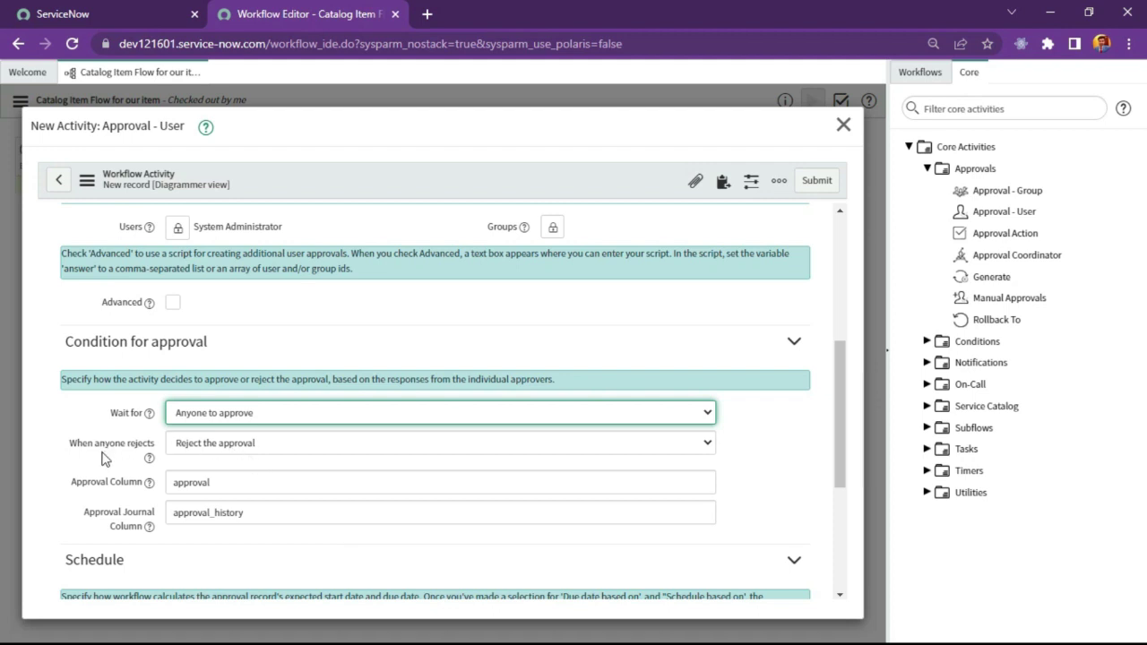
click(211, 445)
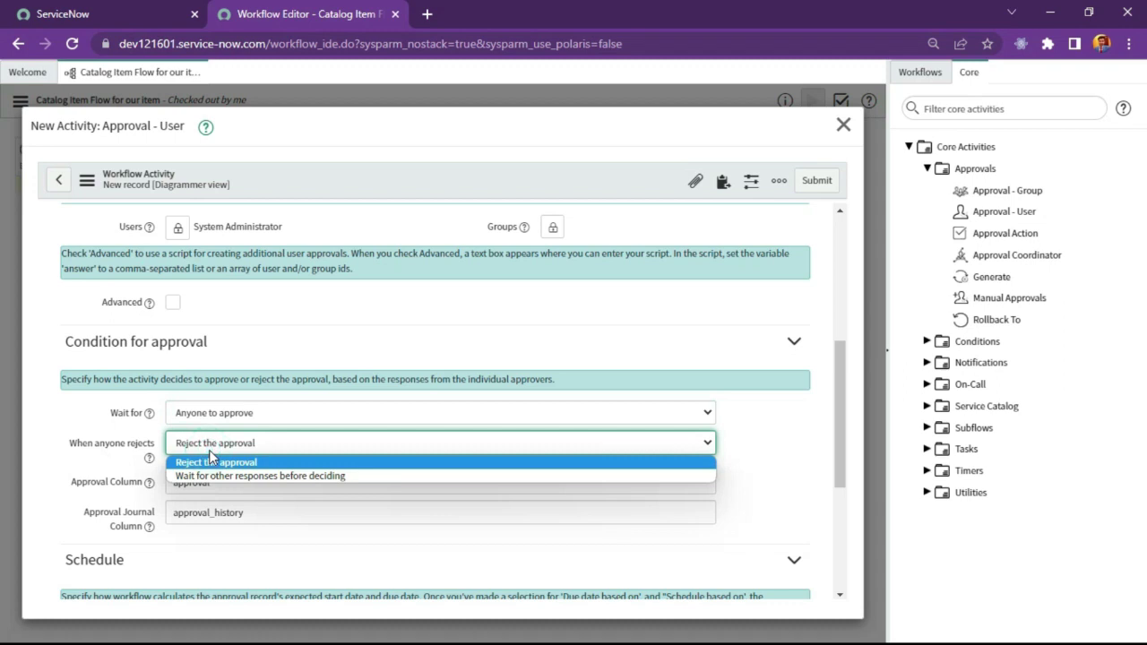
click(211, 457)
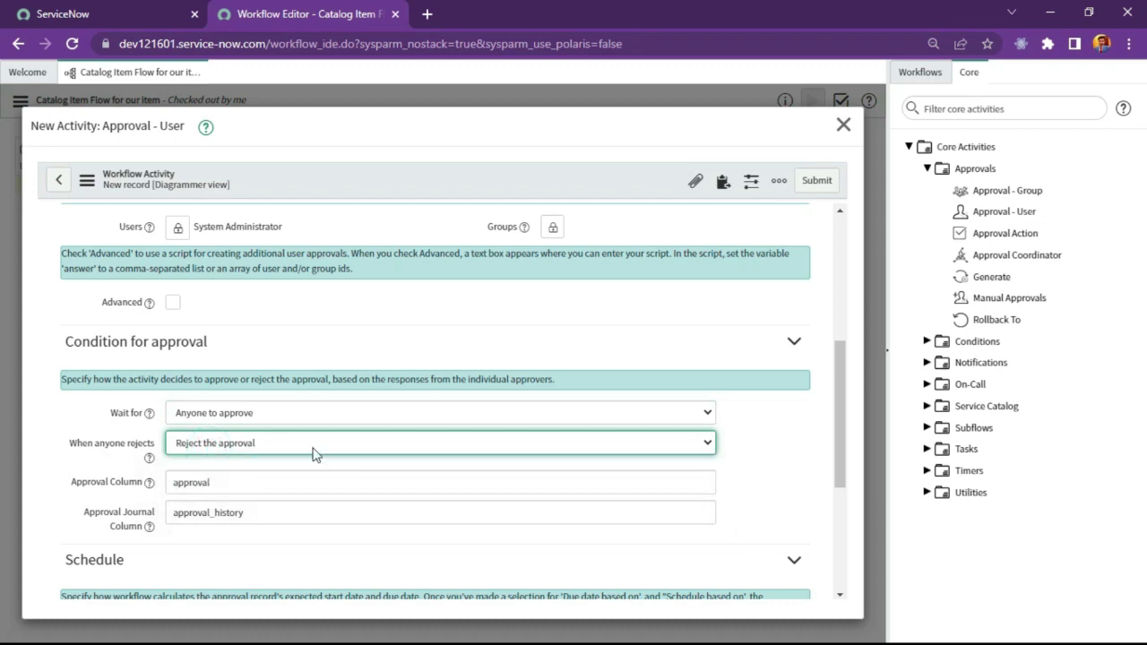
Step: Look over the approval's schedule settings and submit the Line Manager Approval activity
scroll(328, 481, down, 2)
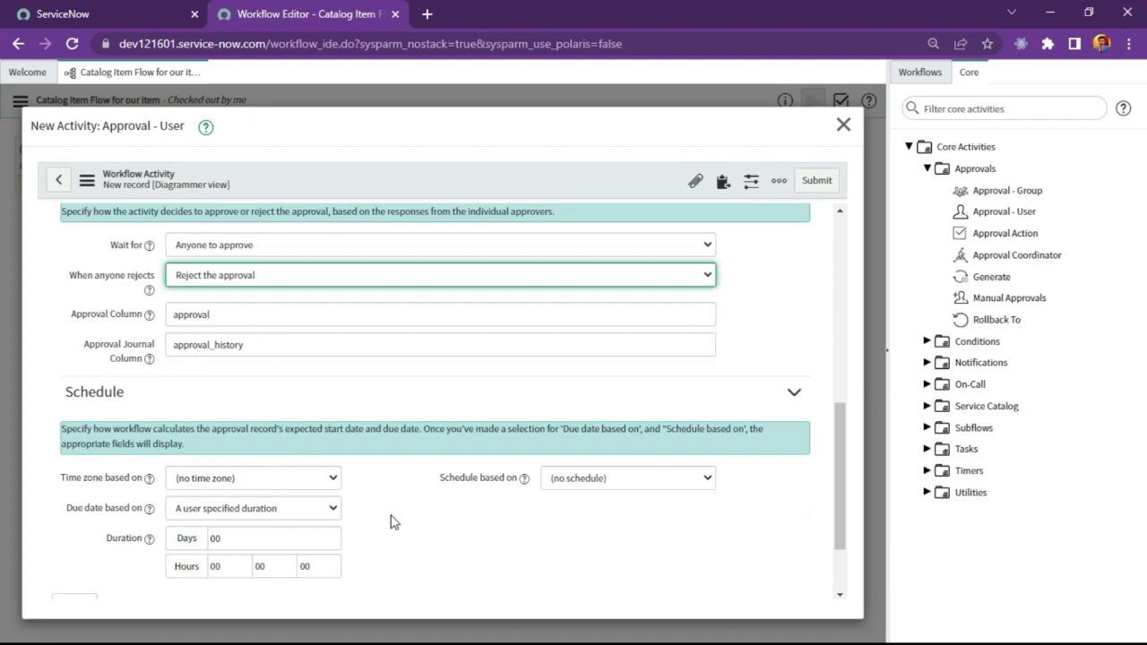
scroll(392, 525, down, 1)
scroll(392, 529, up, 5)
scroll(400, 546, down, 4)
scroll(402, 548, up, 4)
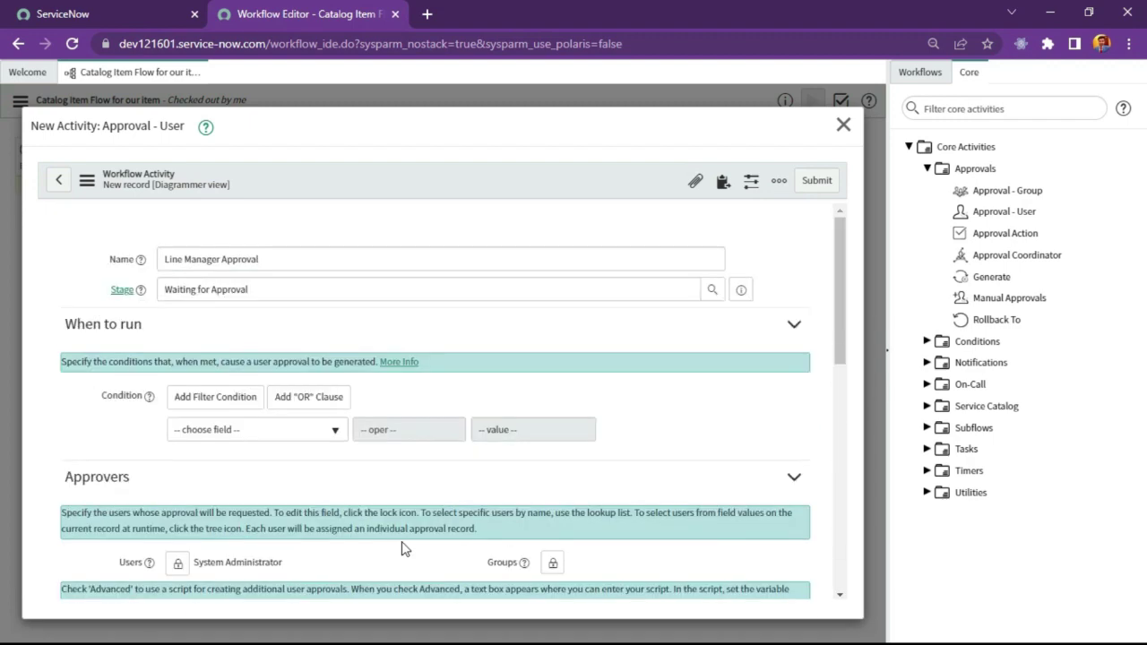
click(815, 182)
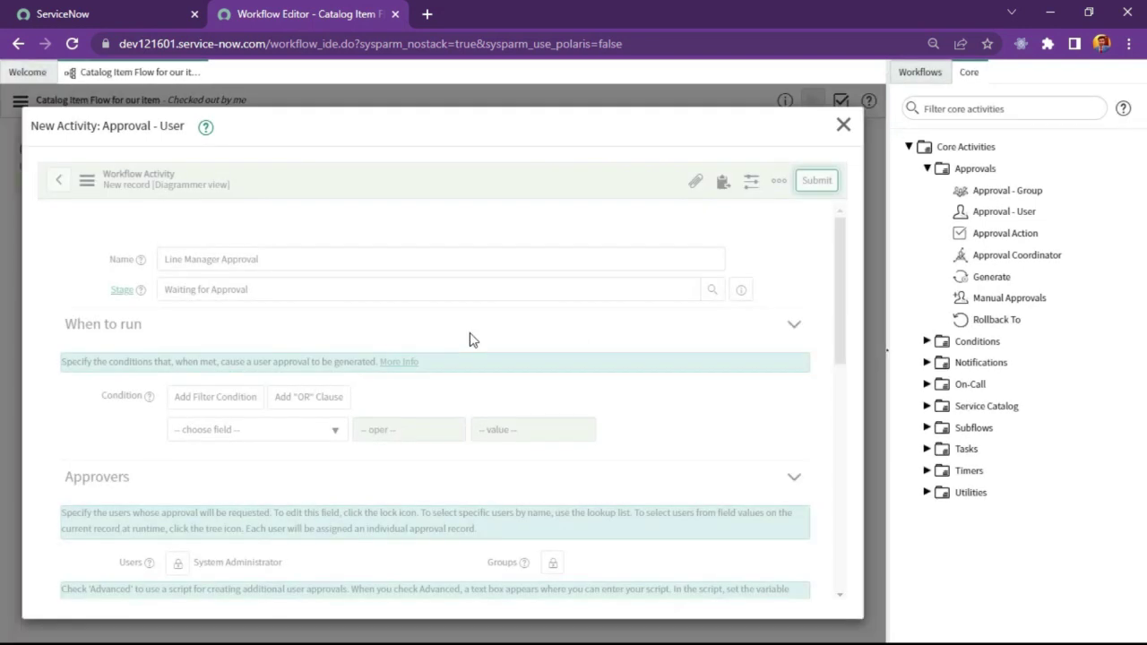
Step: Move the Line Manager Approval activity level with Begin and delete the direct connection from Begin to End
drag(225, 257, 228, 145)
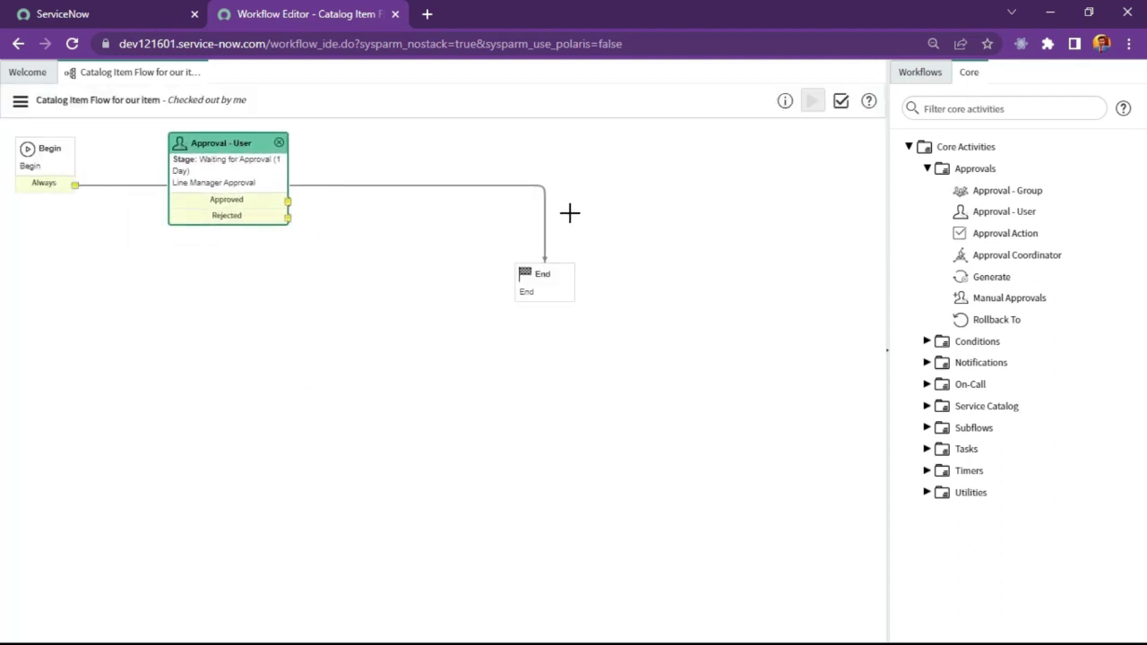
click(441, 187)
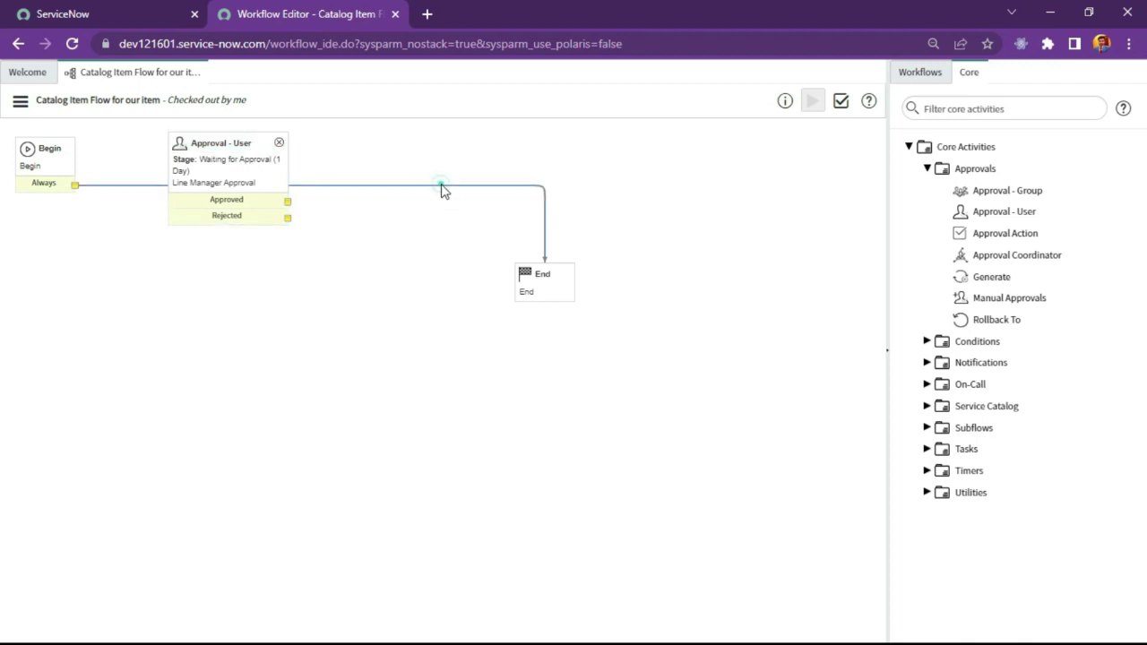
key(Delete)
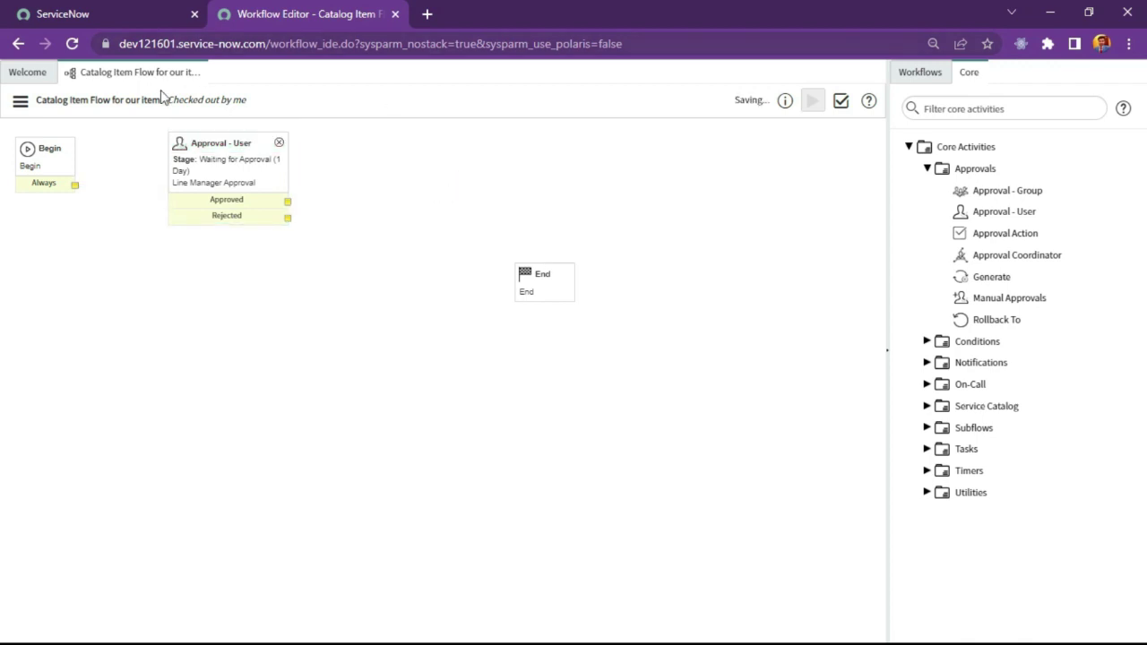
Step: Connect Begin's Always output to the Line Manager Approval activity and move End farther away, level with the other activities
drag(75, 186, 176, 206)
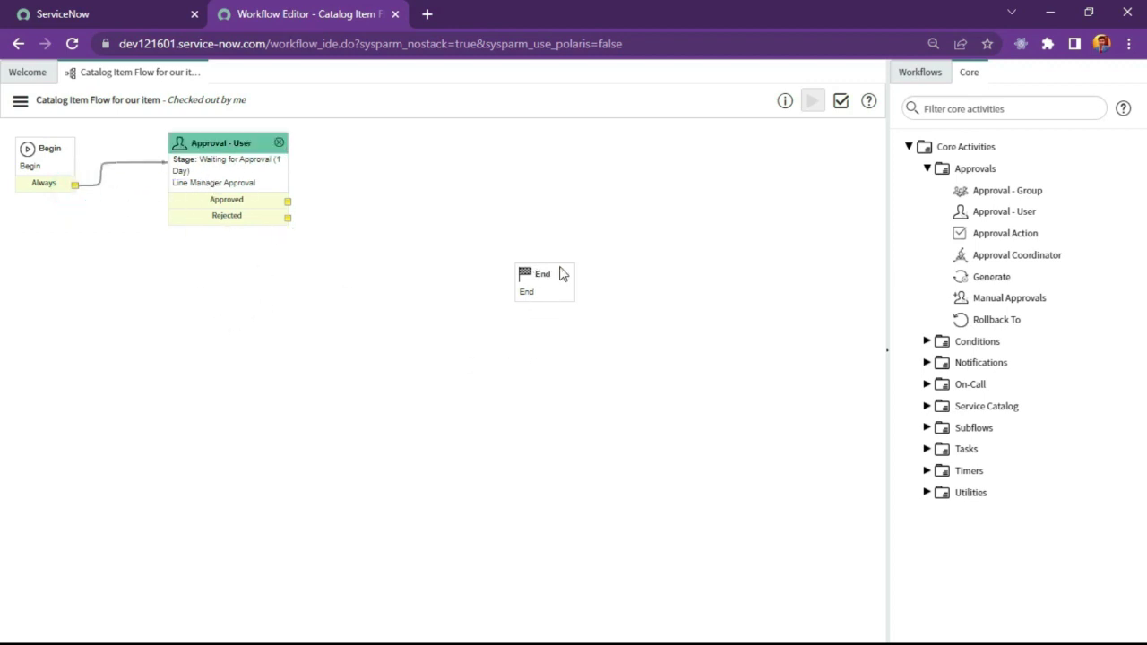
drag(562, 273, 660, 182)
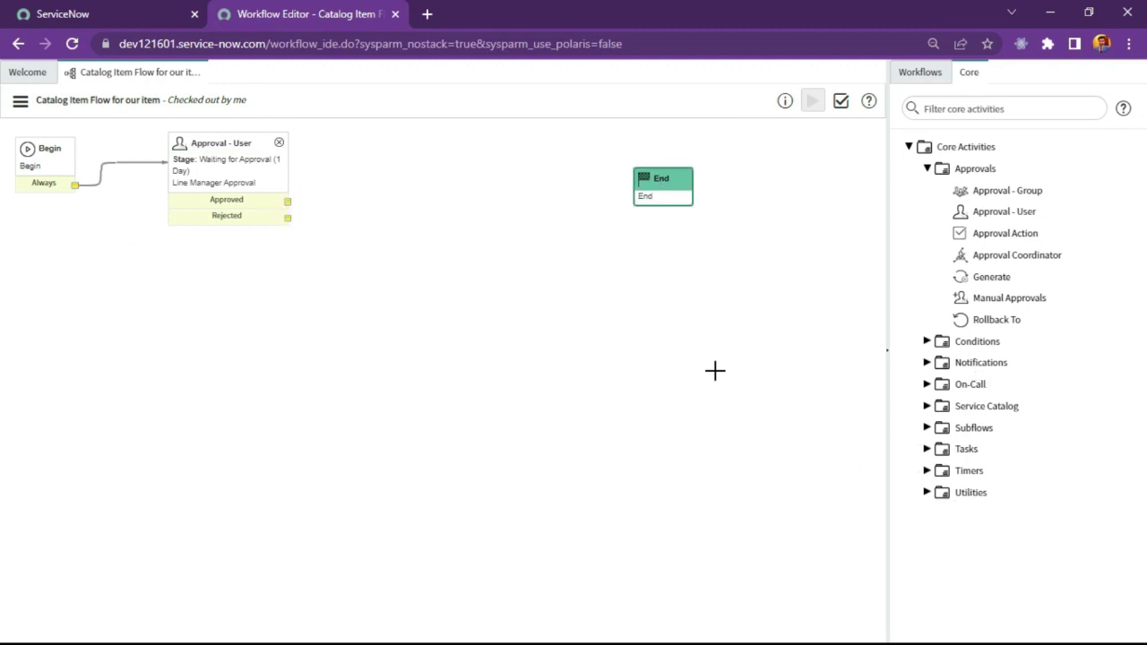
Step: Add a Catalog Task activity between the Line Manager Approval and End, and name it "Create a Task"
click(928, 408)
click(928, 408)
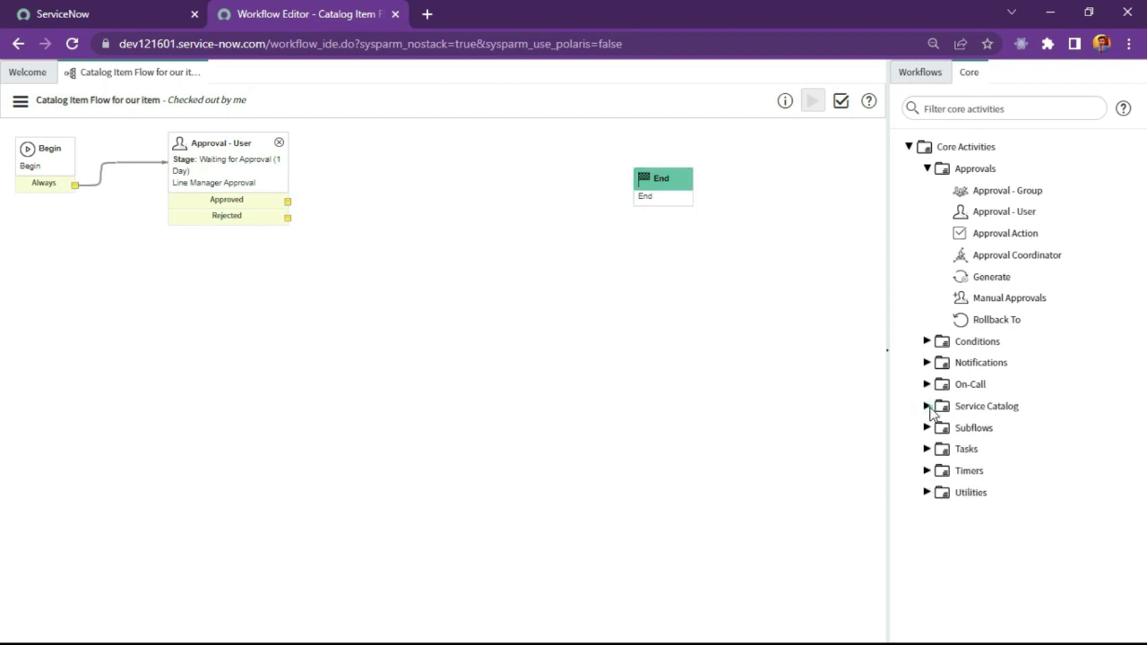
click(927, 449)
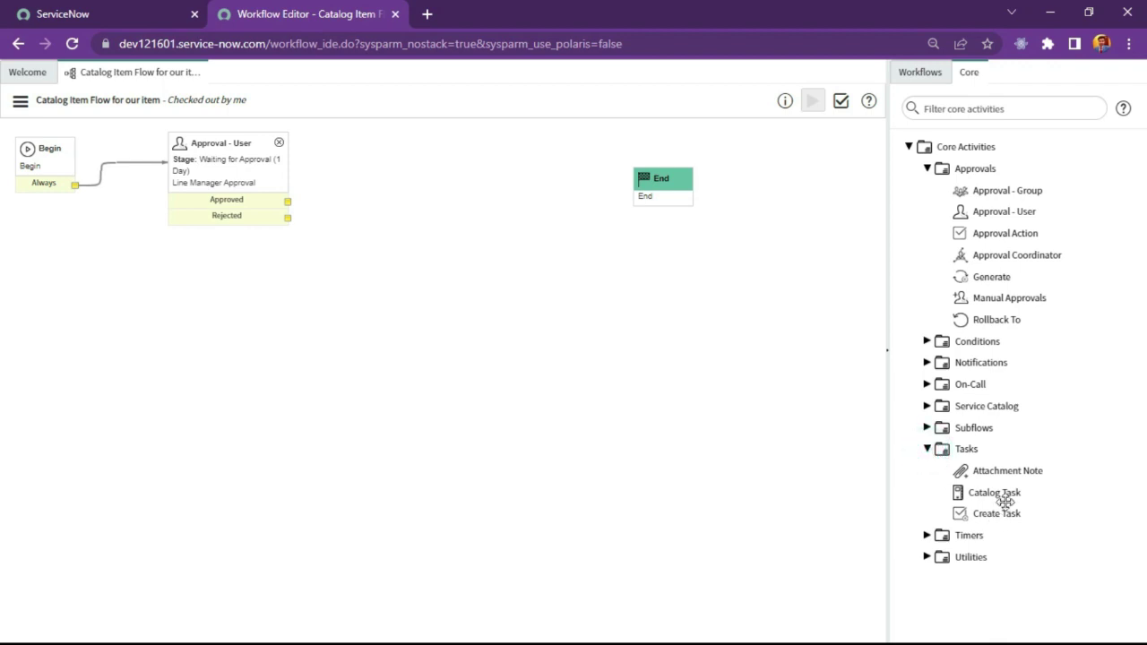
drag(1008, 492, 445, 136)
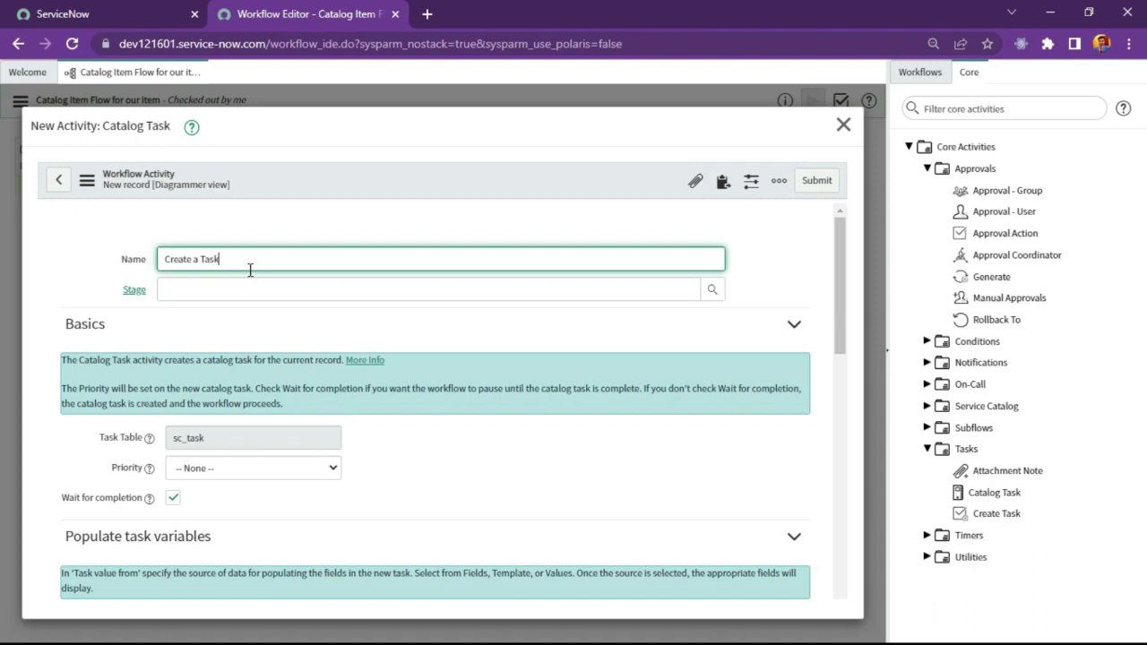
Step: Set the catalog task's "Task value from" source to Values
scroll(250, 278, down, 3)
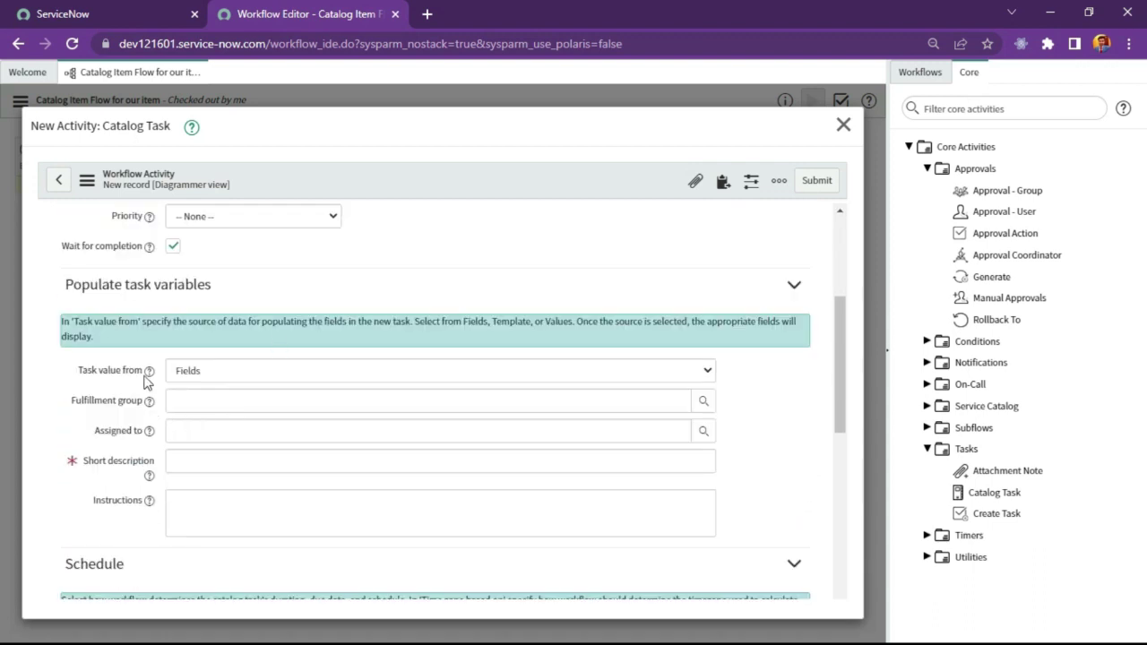
click(198, 374)
click(197, 373)
click(197, 372)
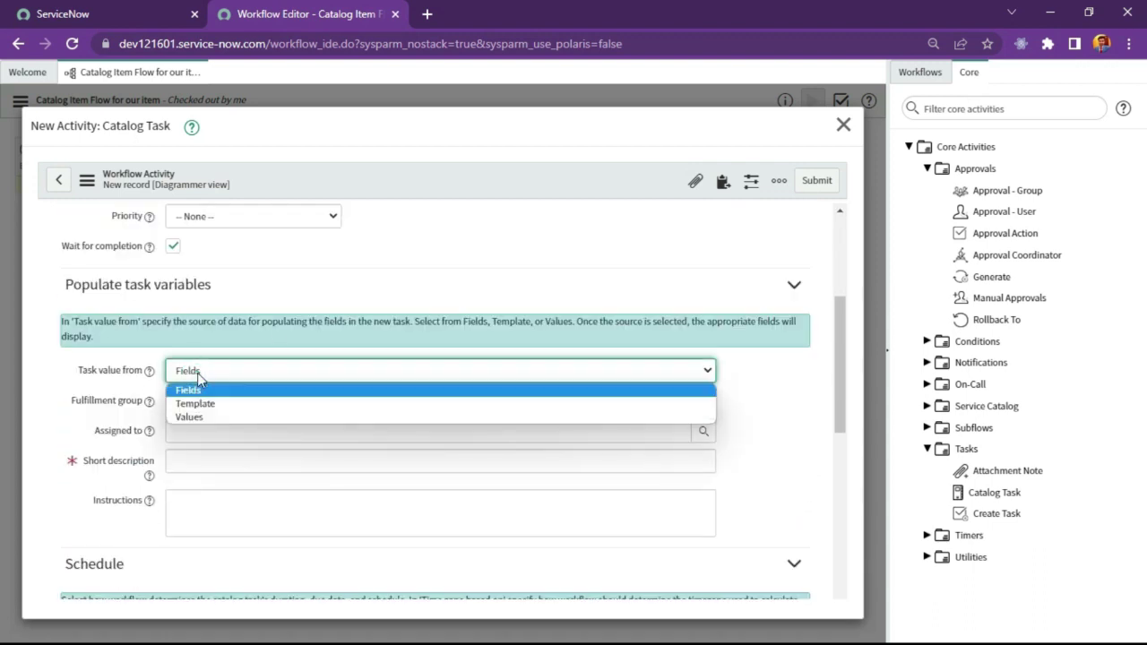
click(199, 413)
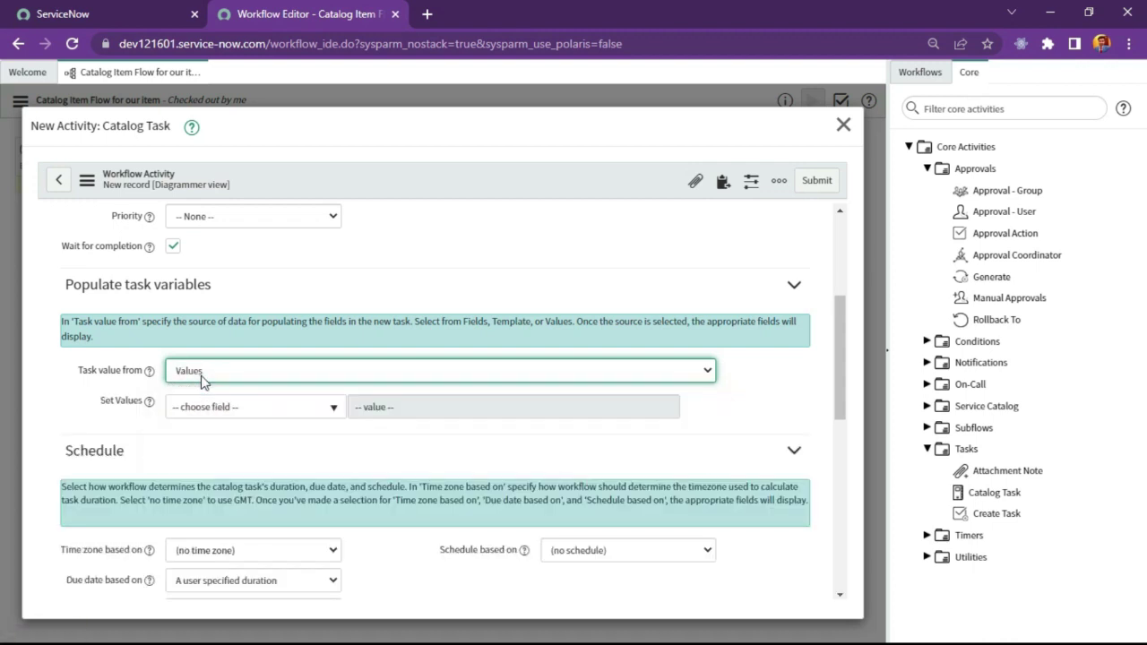
click(220, 410)
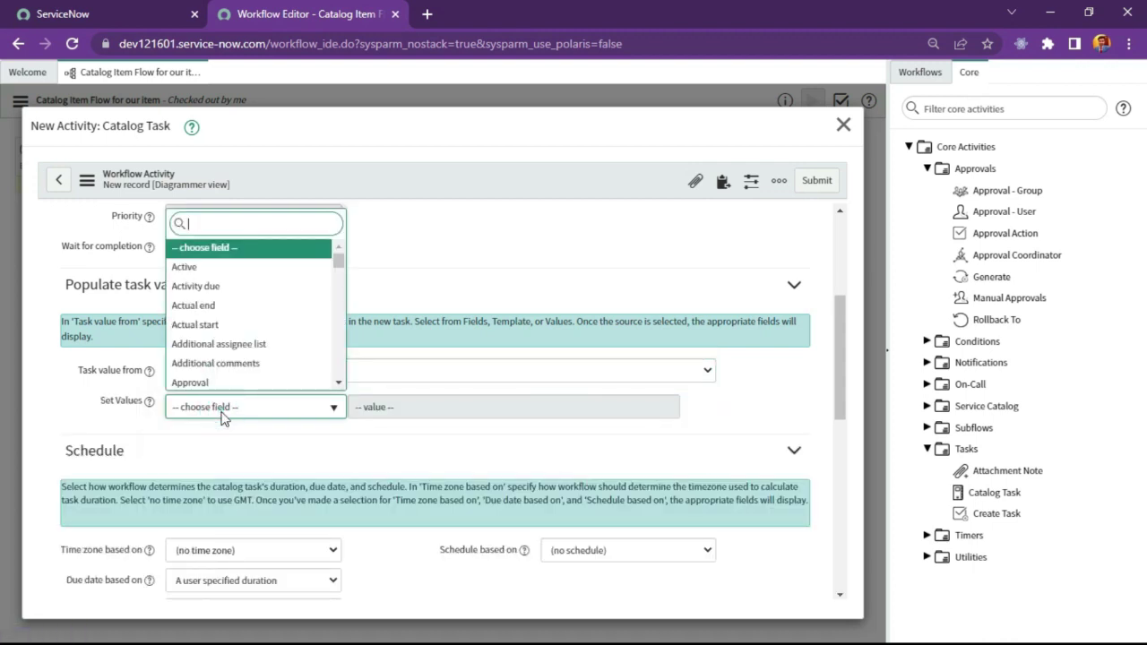
click(222, 416)
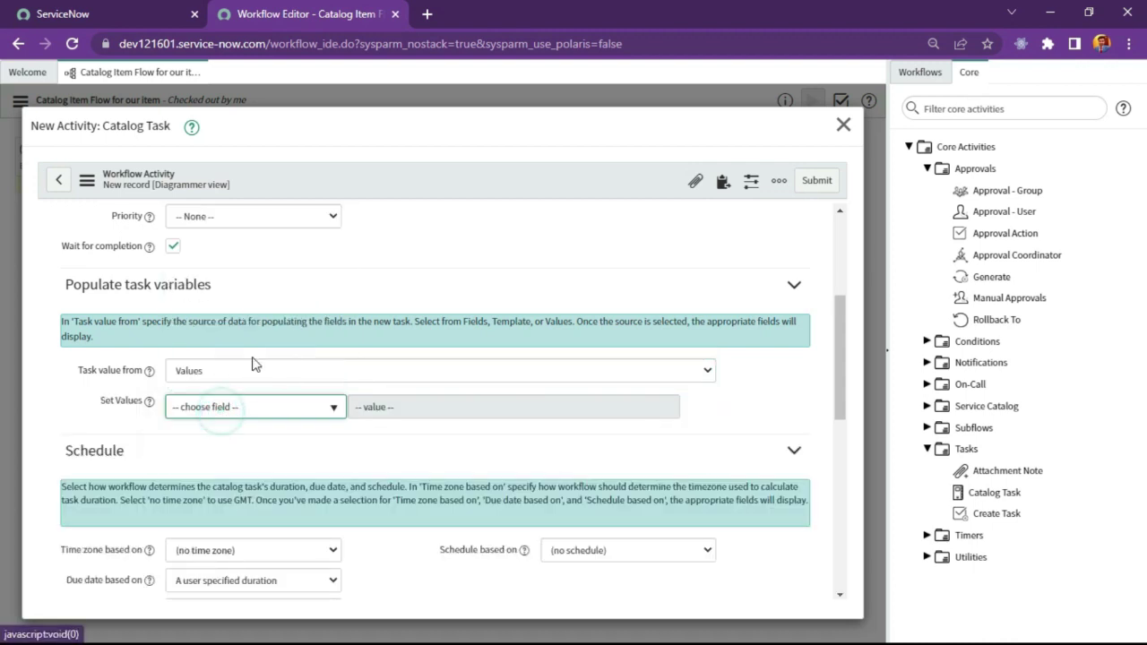
Step: Add a Short description value of "Testing Server" to the catalog task's set values
click(238, 413)
text(sho)
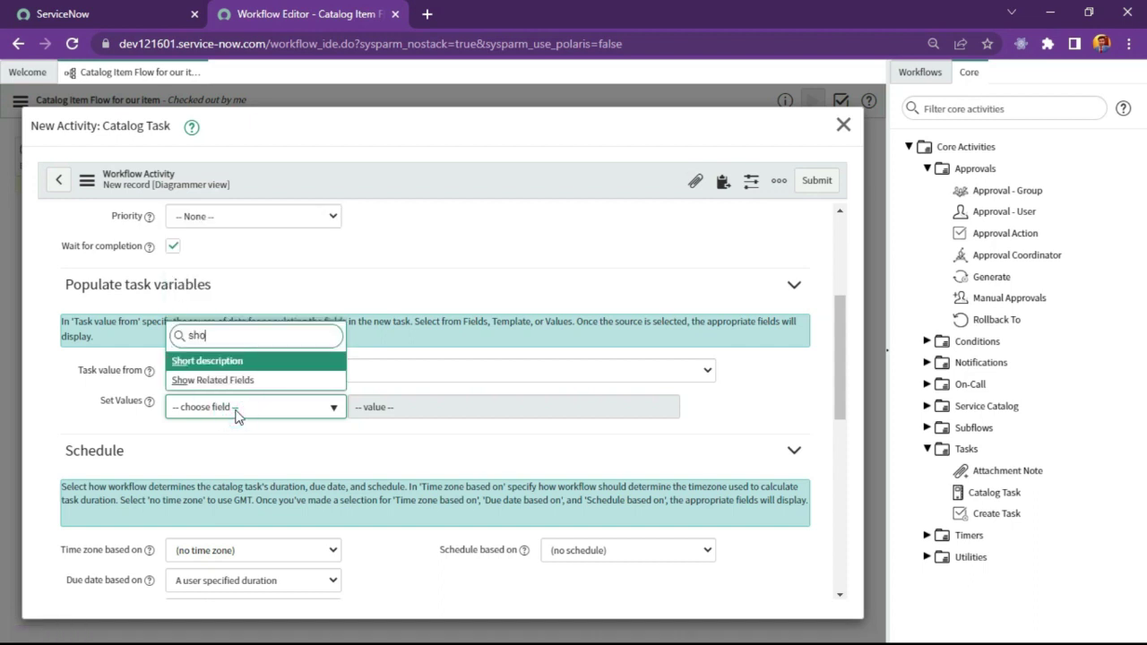
text(rt)
key(Return)
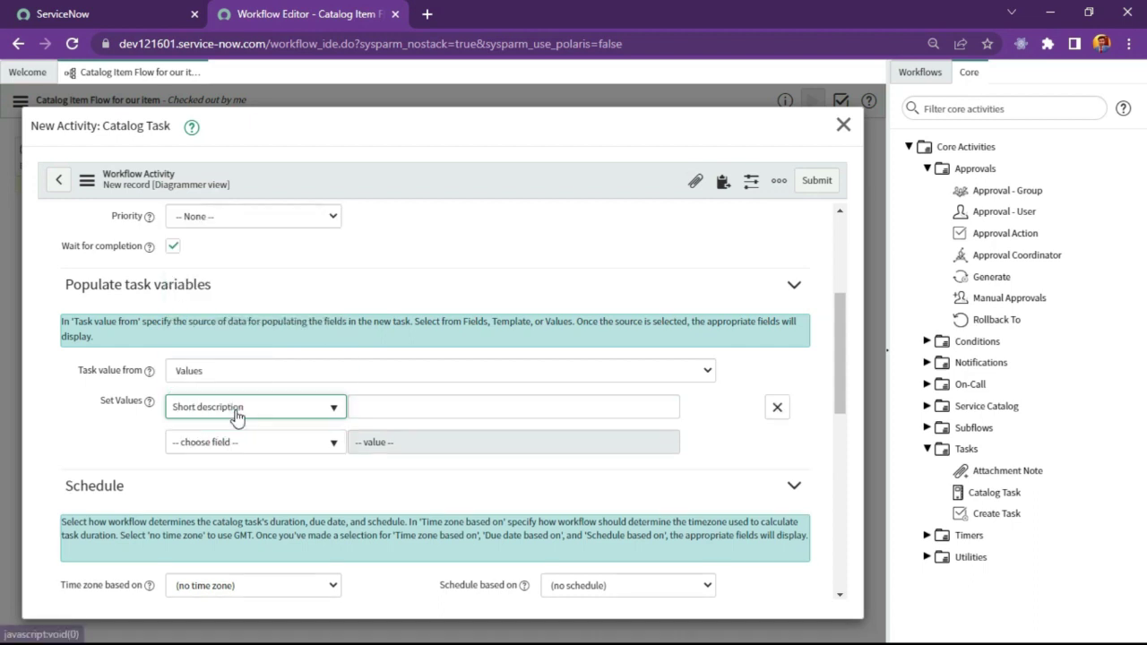
click(462, 405)
text(Testing Server)
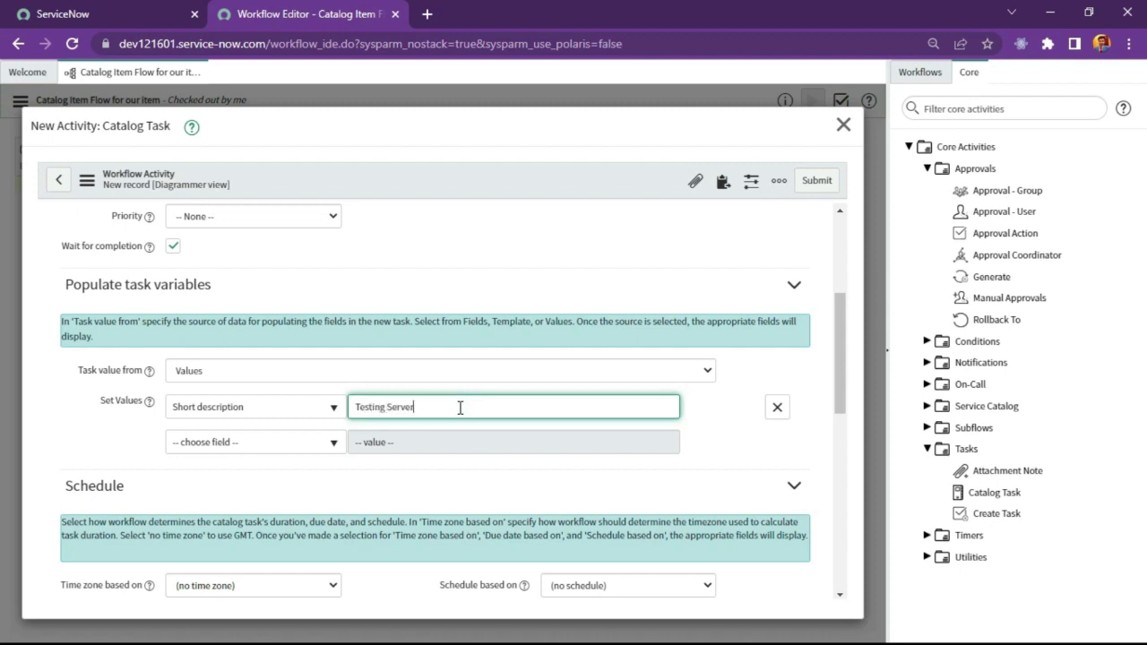
Step: Add an Assignment group value to the catalog task's set values and choose the Application Development group
click(295, 443)
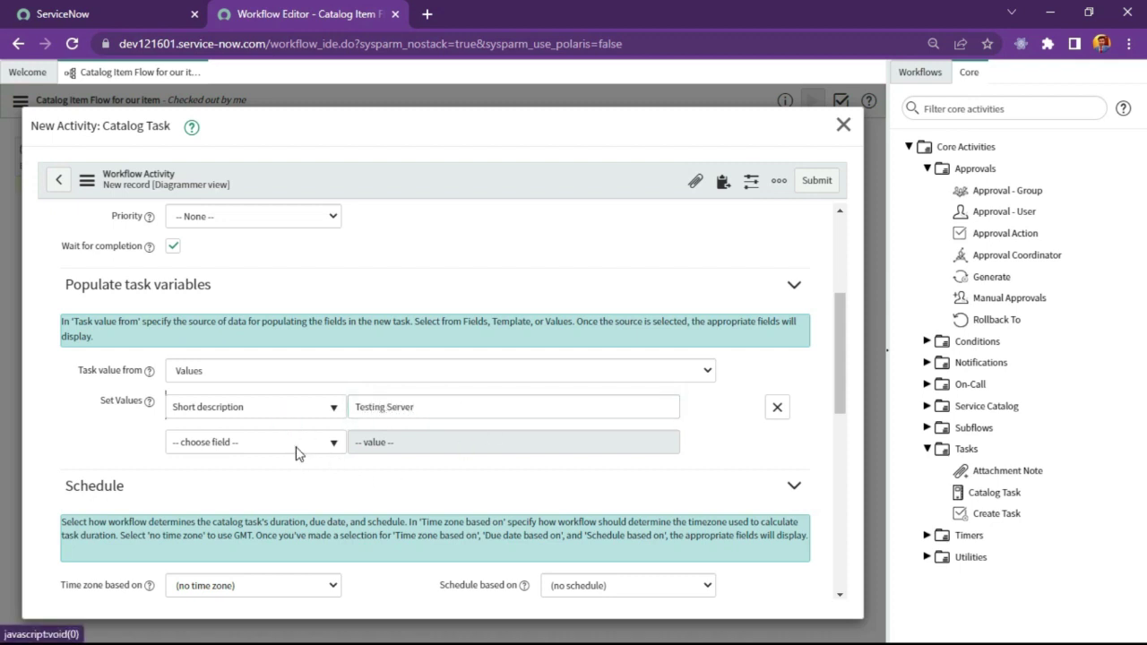
text(assign)
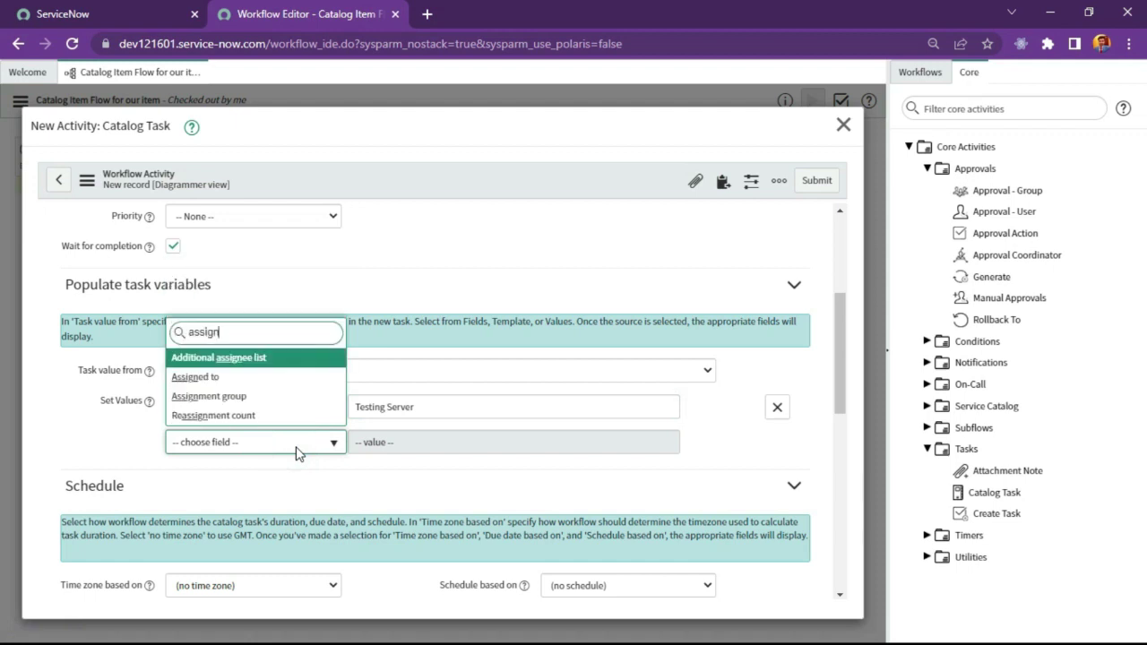
text(m)
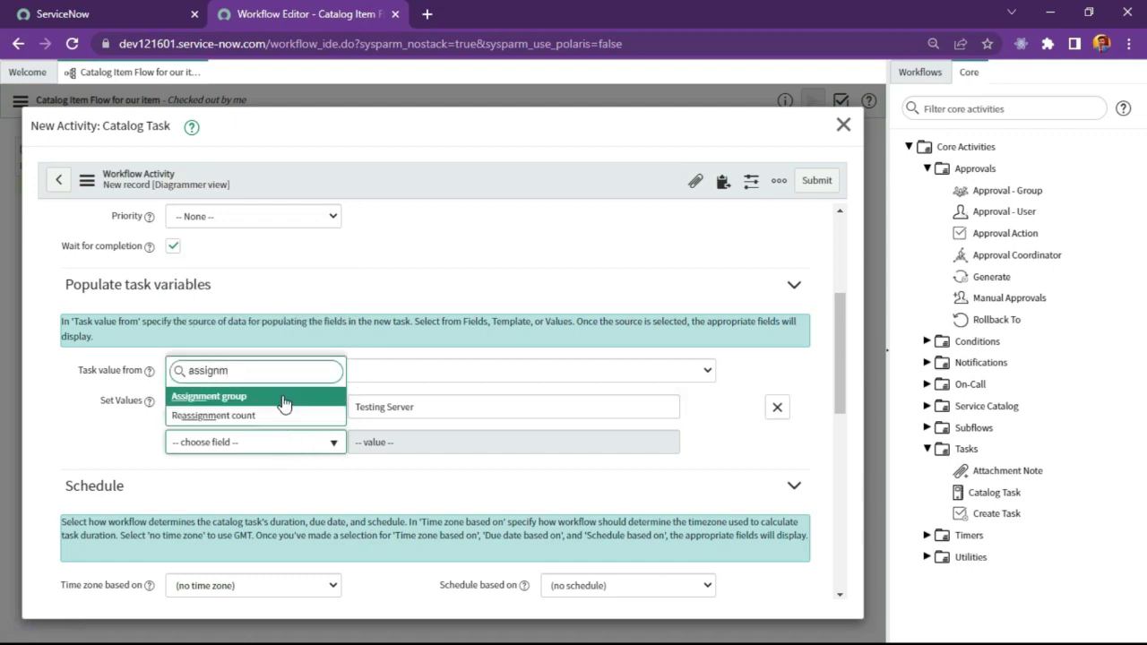
key(Return)
click(415, 441)
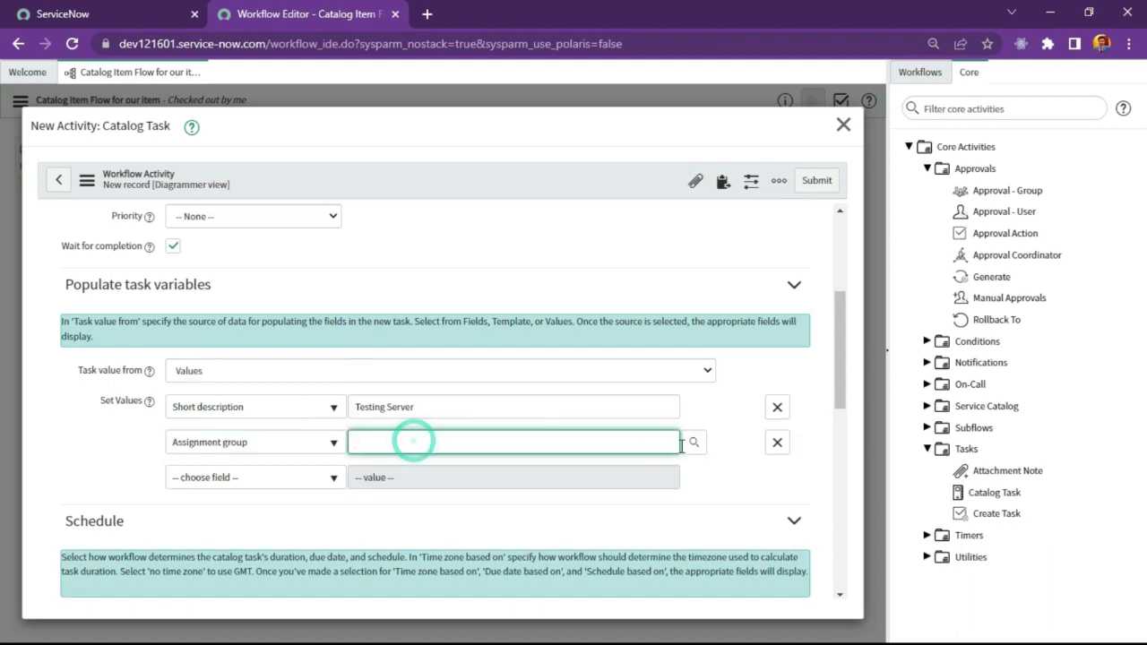
click(692, 442)
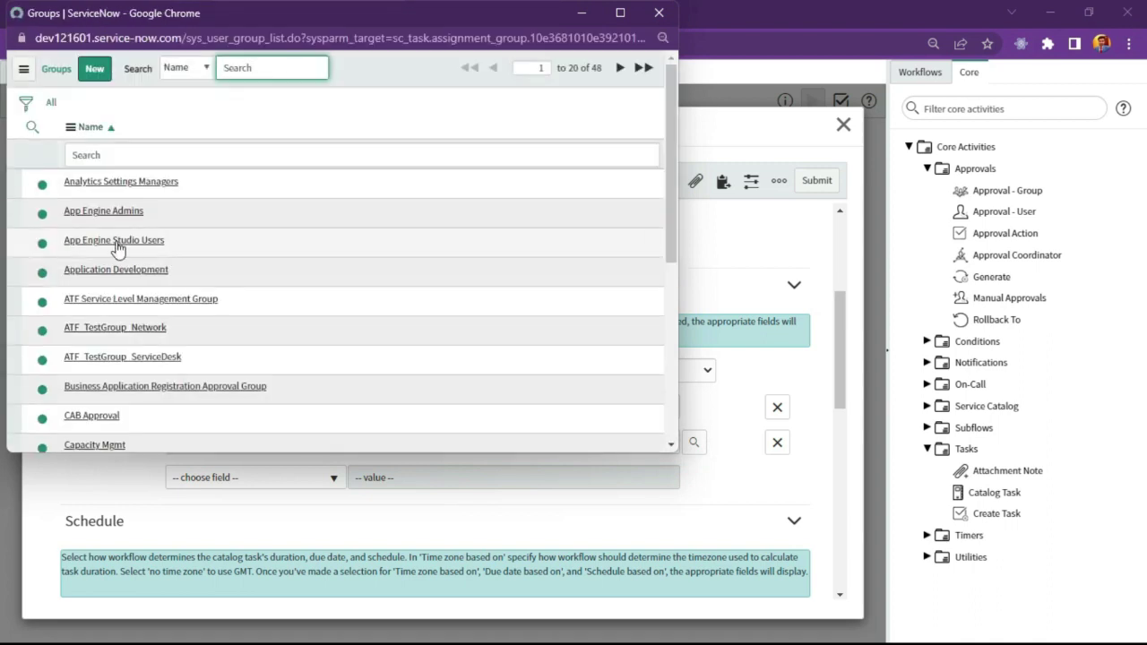
click(82, 269)
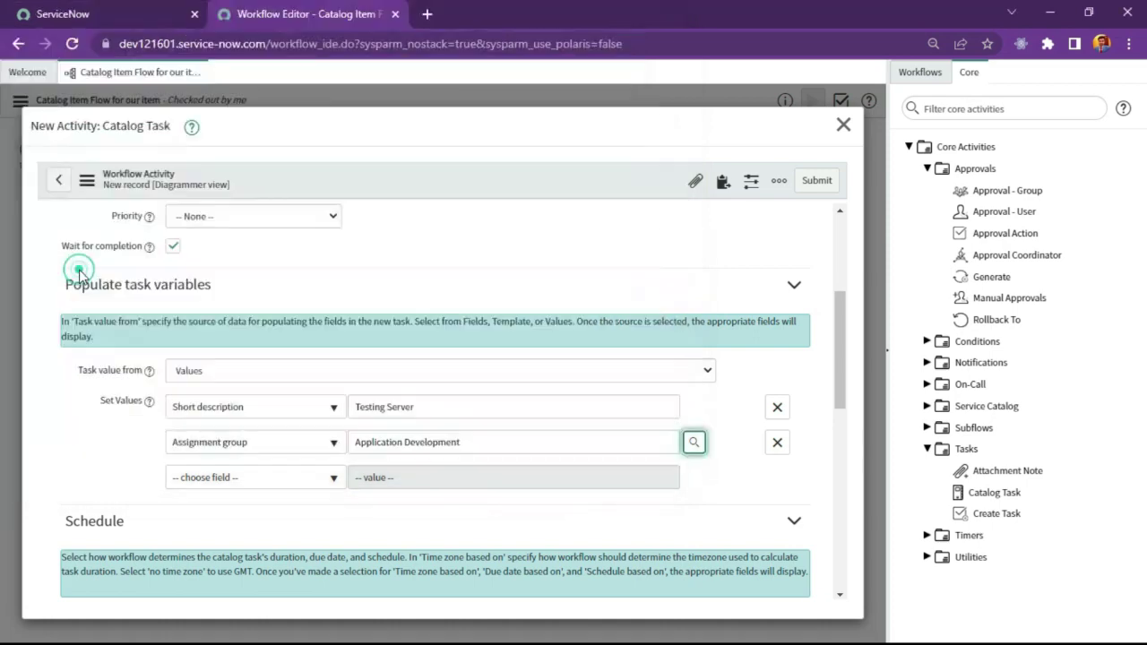
Step: Examine the variables available for the catalog task form, along with the activity's remaining settings
scroll(136, 507, down, 5)
scroll(136, 507, down, 2)
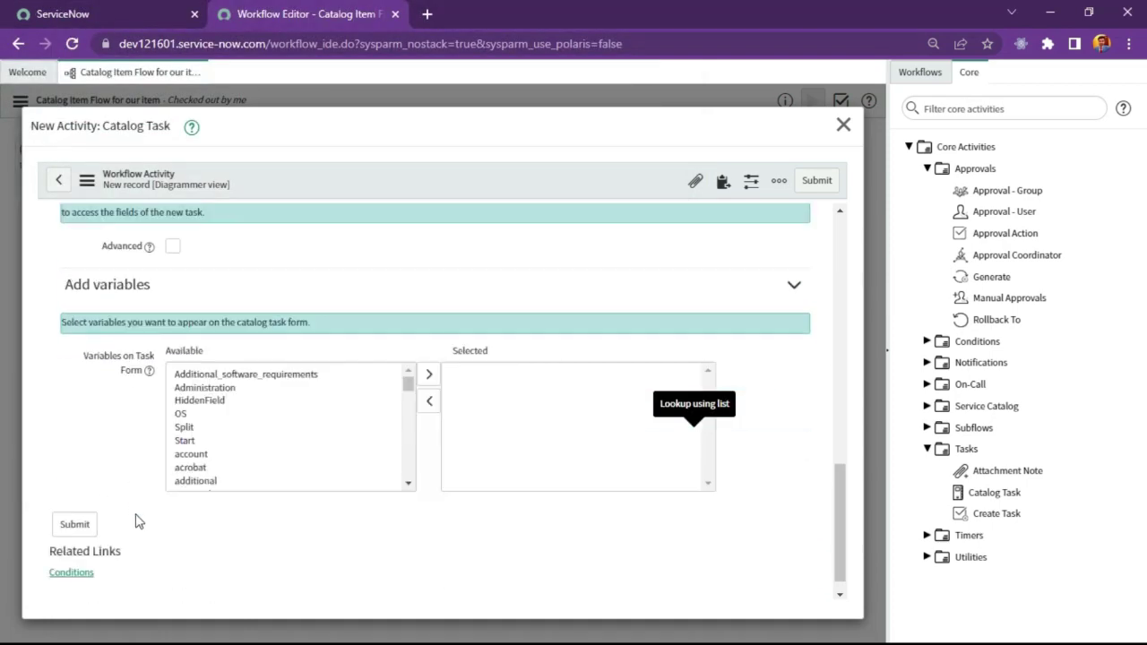
scroll(215, 432, down, 5)
scroll(215, 431, up, 5)
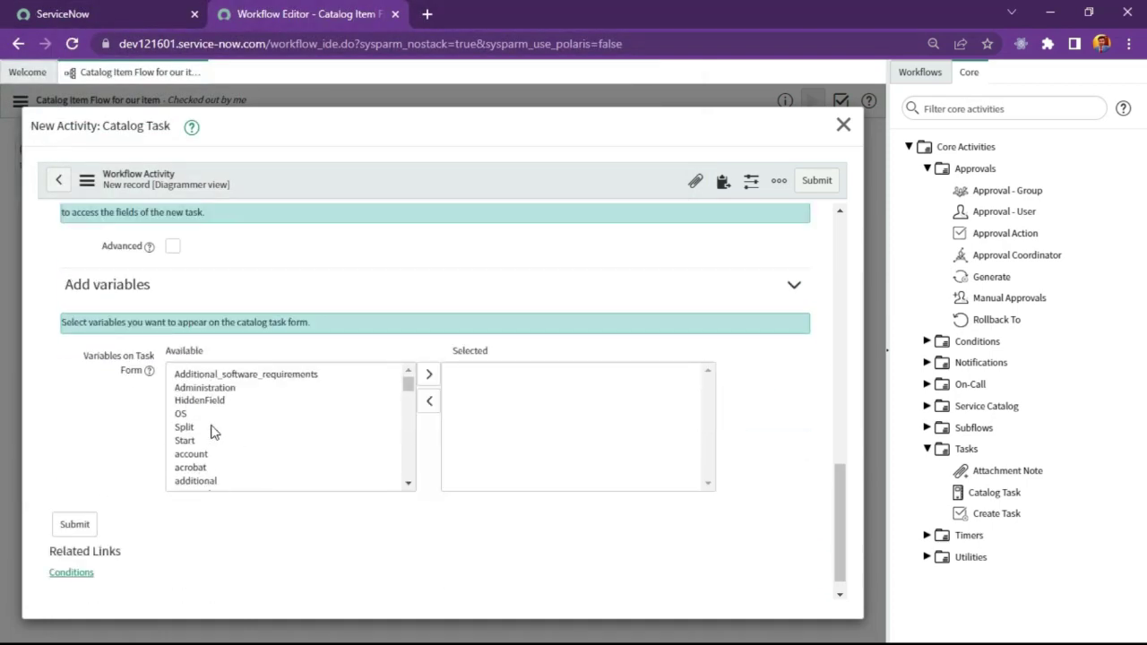
scroll(128, 453, up, 2)
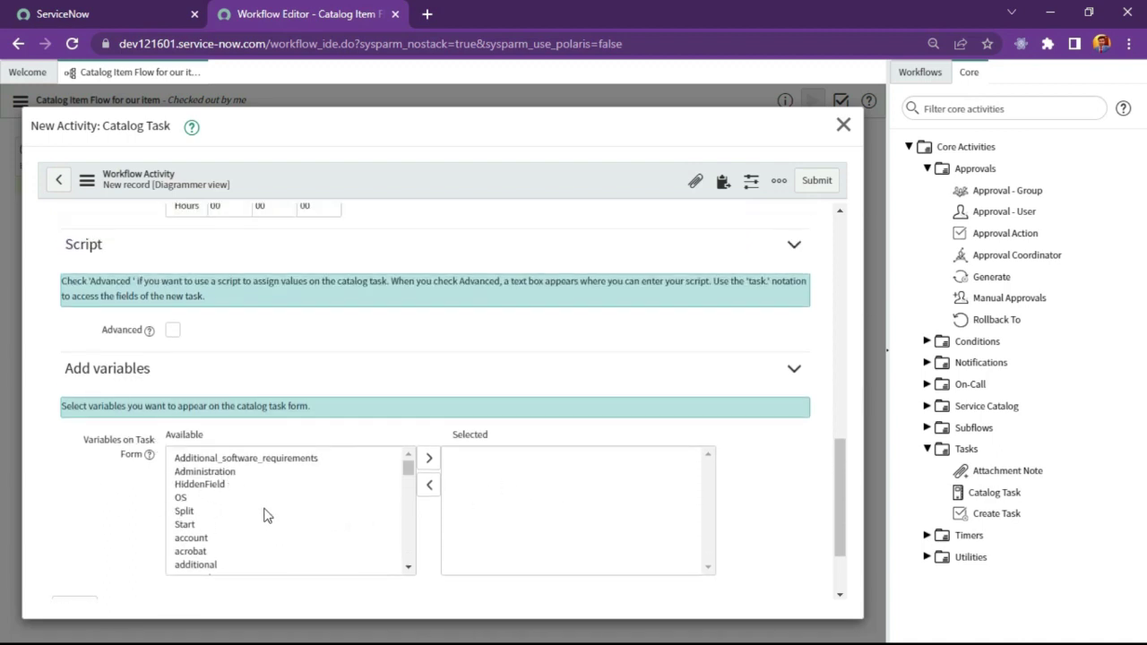
scroll(277, 496, down, 5)
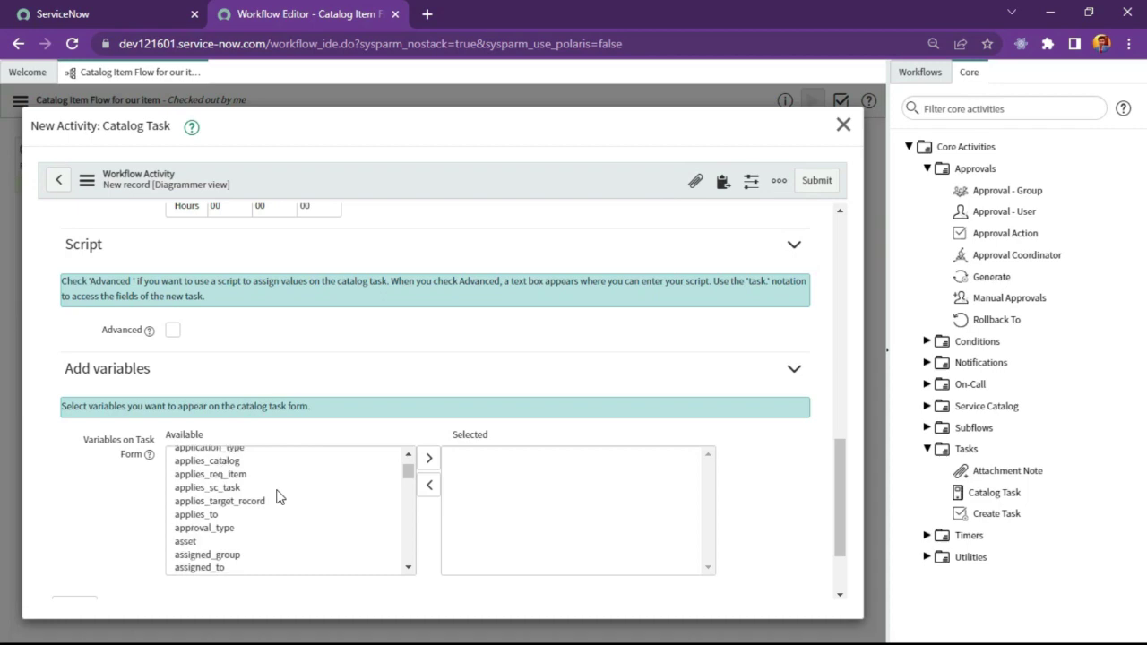
scroll(277, 497, down, 5)
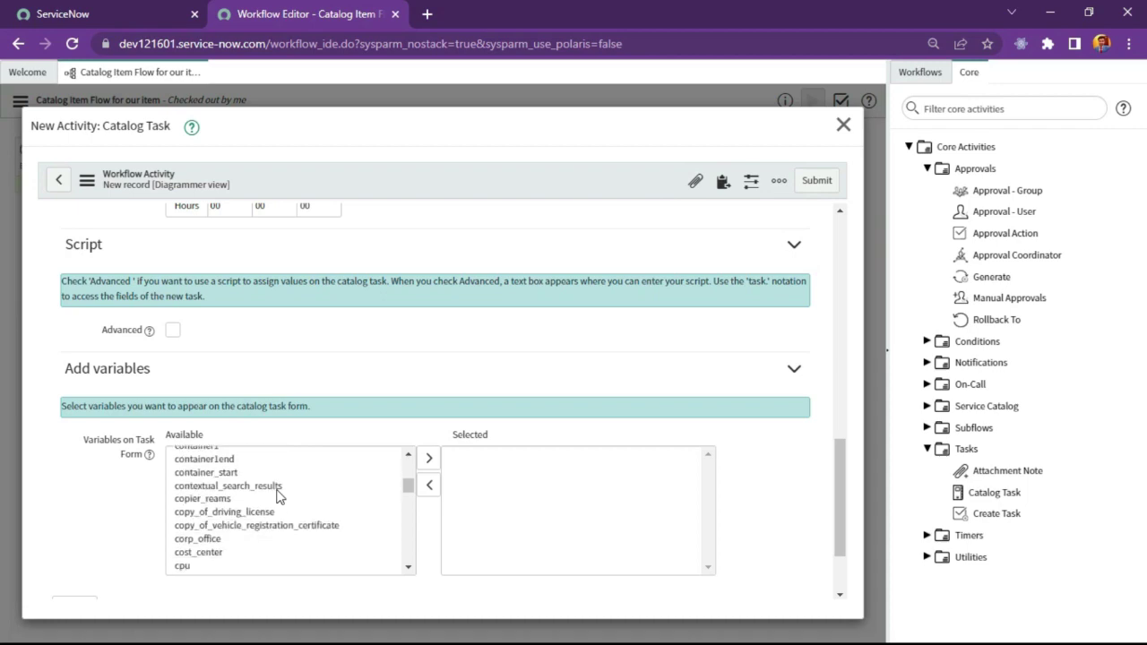
scroll(277, 497, up, 15)
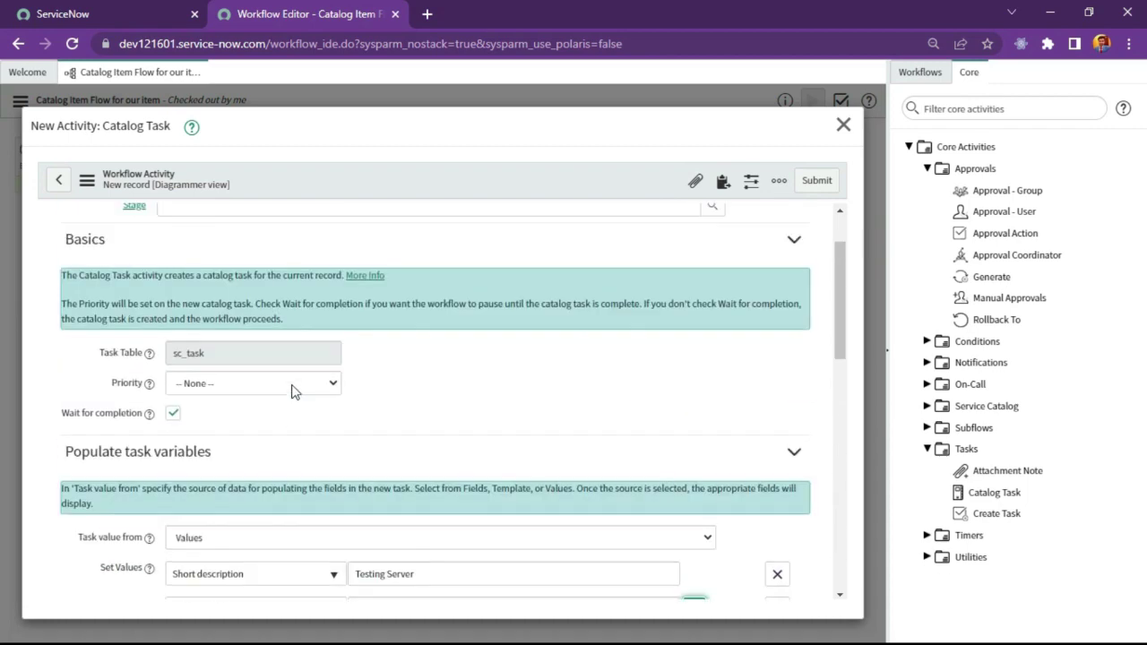
Step: Check the catalog task's advanced script template, leave the Advanced option off, and submit the activity
scroll(303, 372, down, 10)
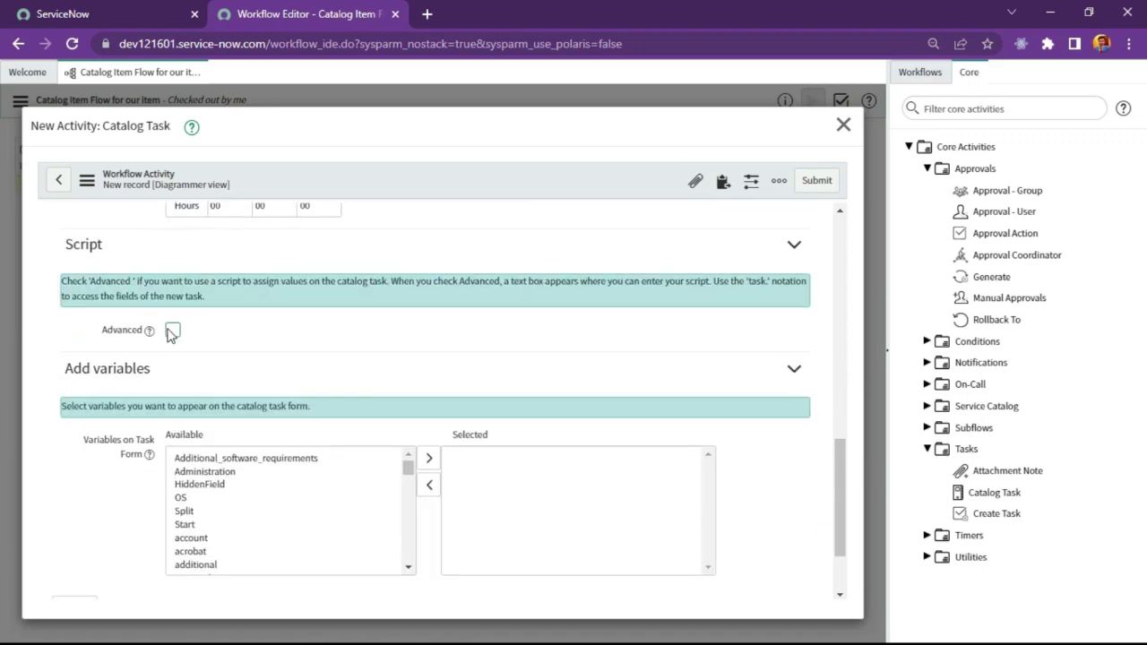
click(172, 330)
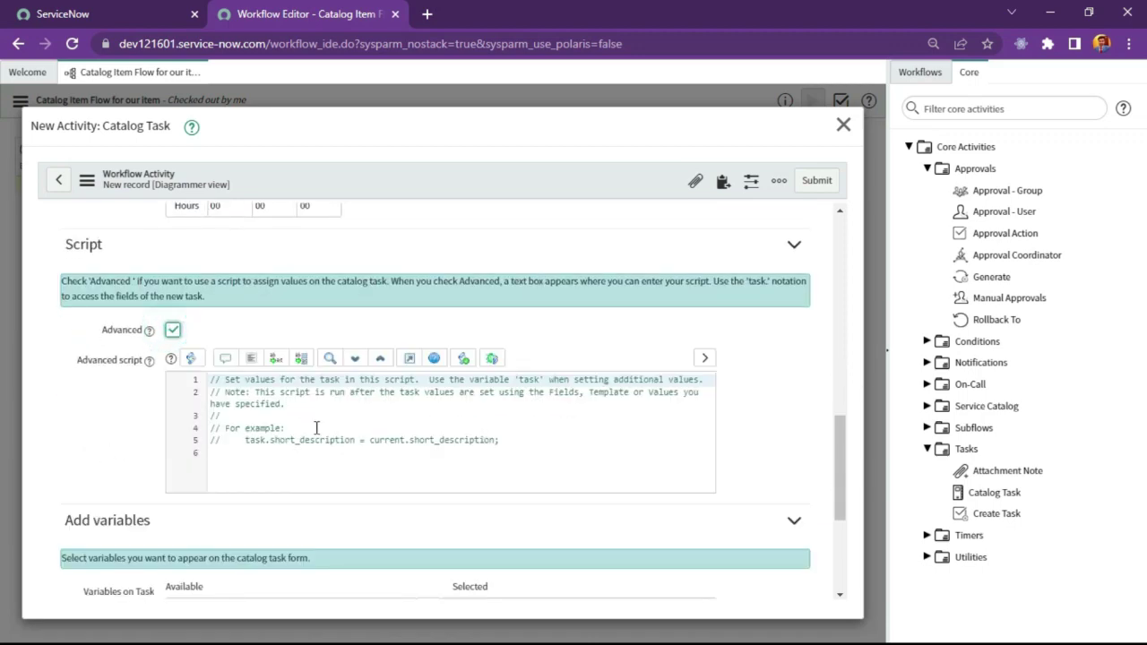
click(172, 331)
scroll(172, 330, down, 5)
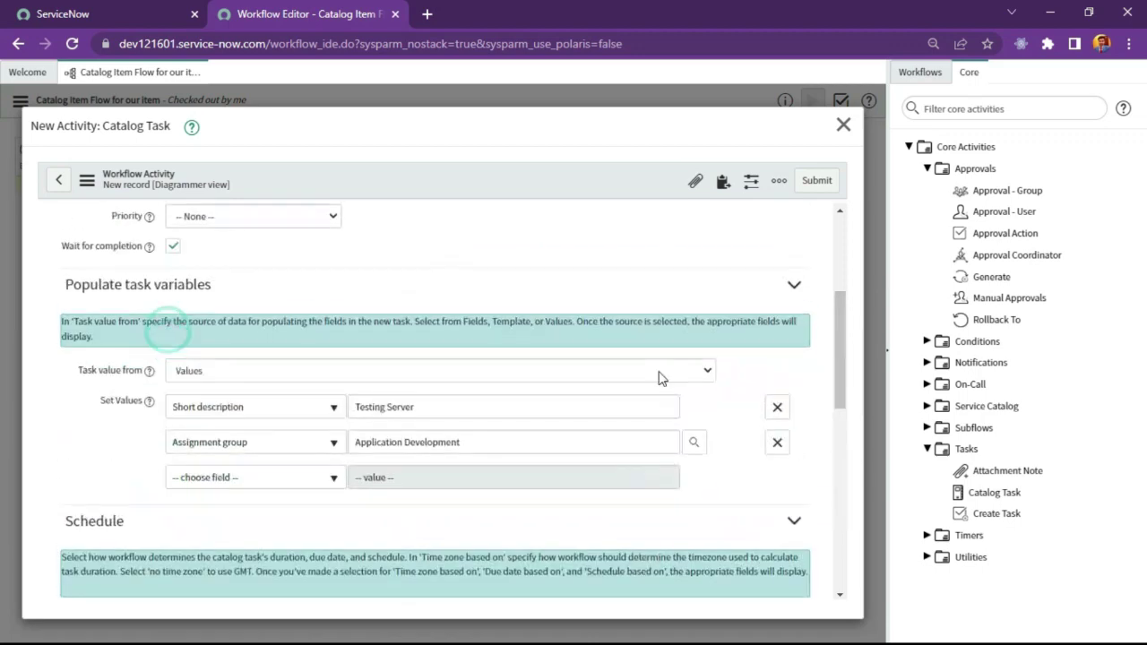
click(809, 182)
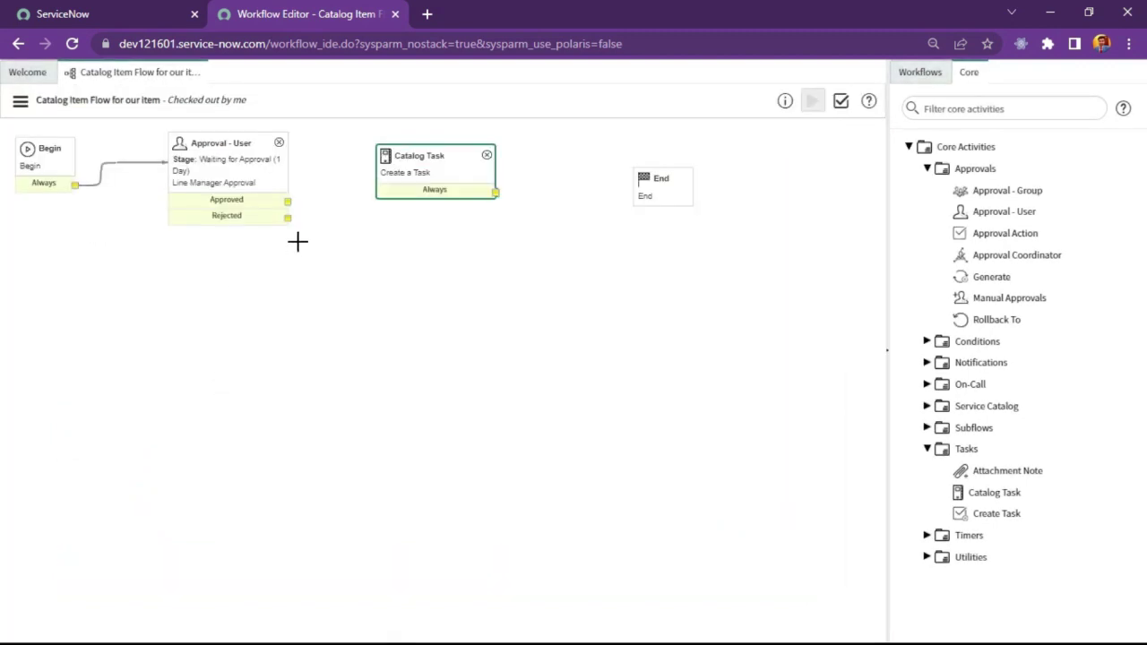
Step: Connect the approval's Approved output to the Create a Task activity and set that activity's stage to Fulfillment
drag(289, 203, 397, 178)
double_click(432, 176)
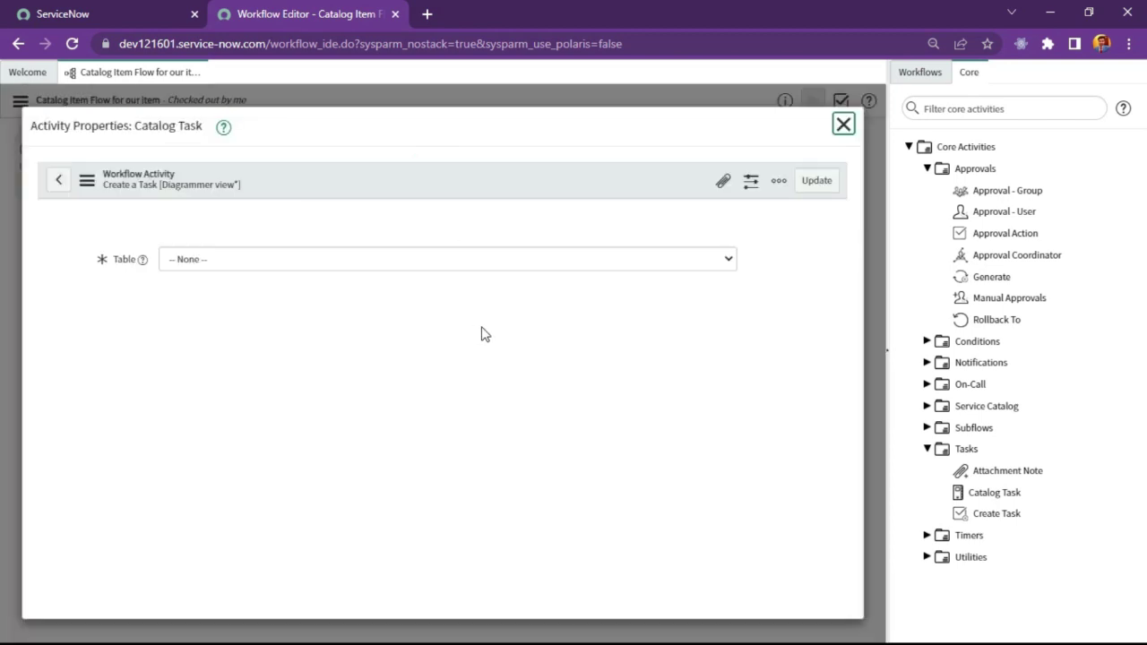
drag(211, 281, 202, 230)
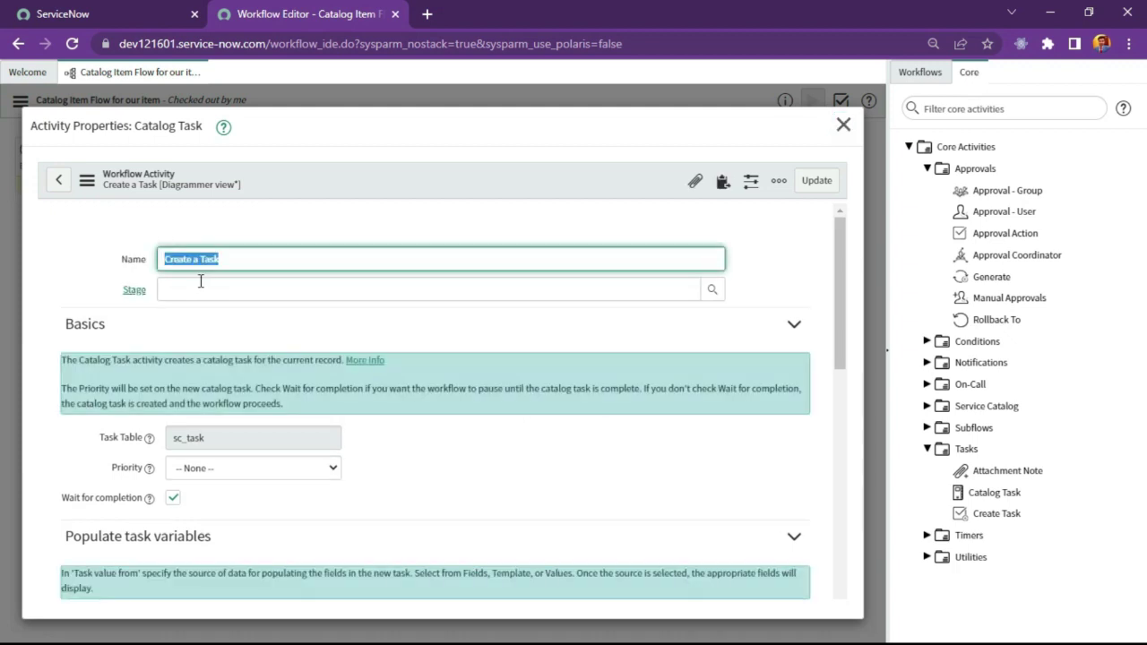
click(212, 283)
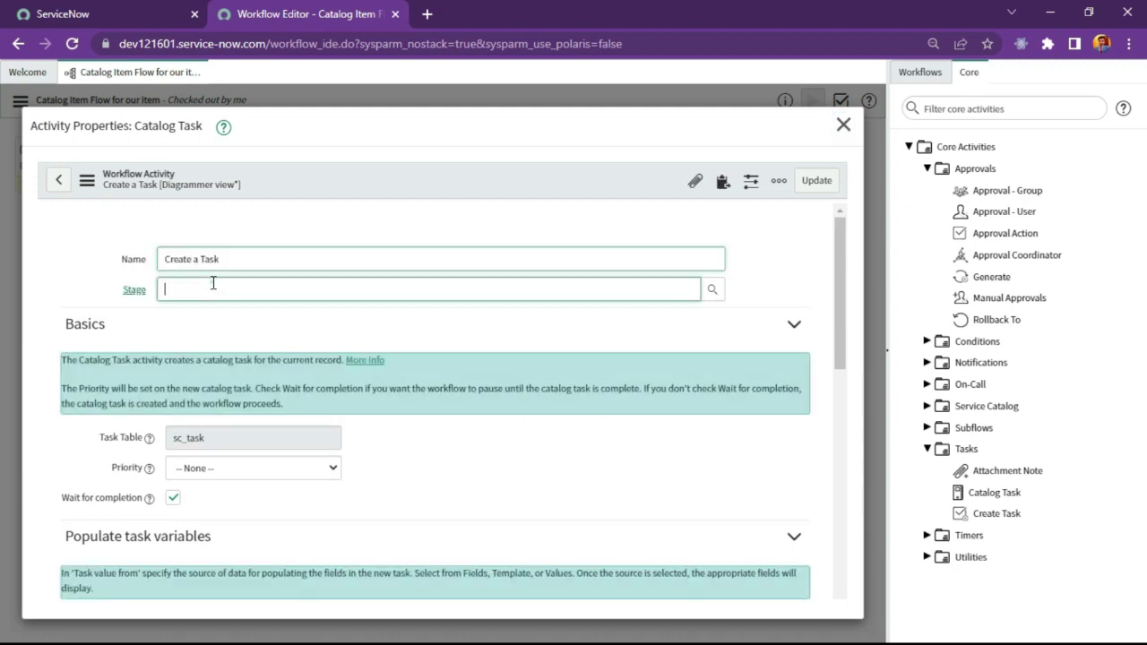
click(722, 292)
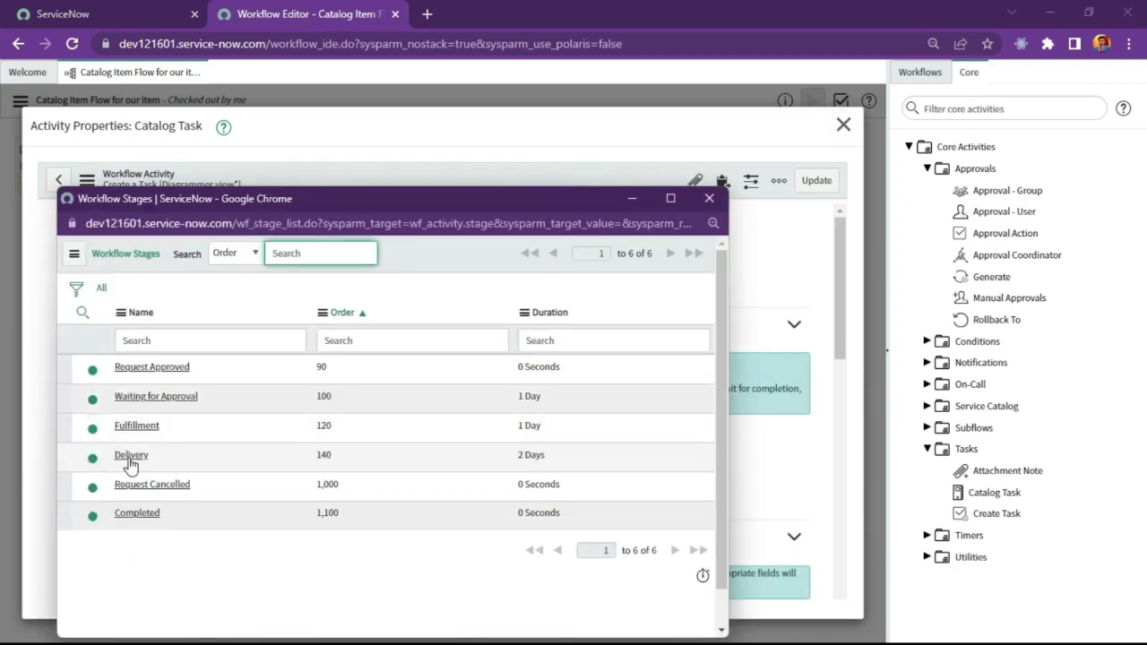
click(136, 425)
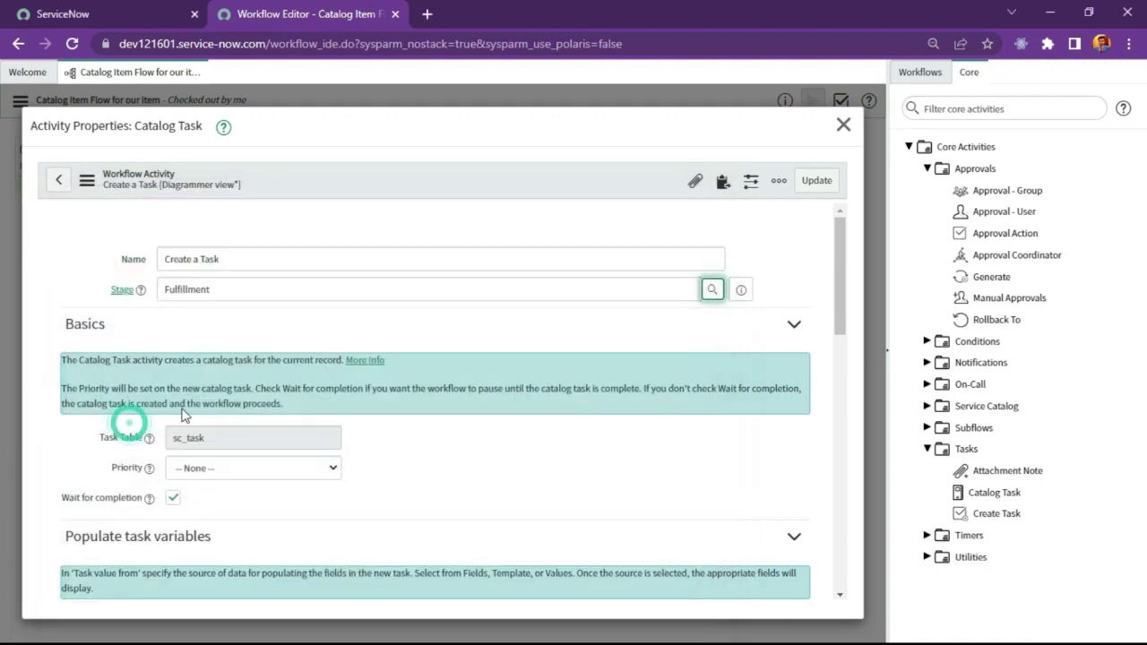
click(816, 182)
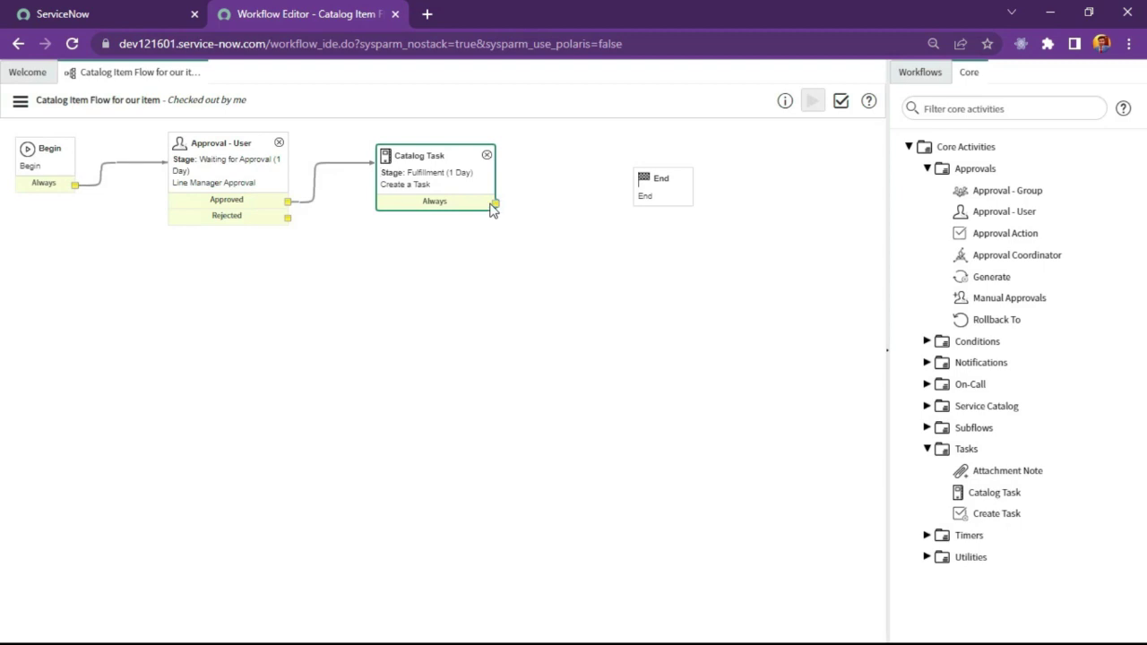
Step: Connect the catalog task's Always output to End, then check its Wait for completion setting and update the activity
drag(496, 204, 640, 187)
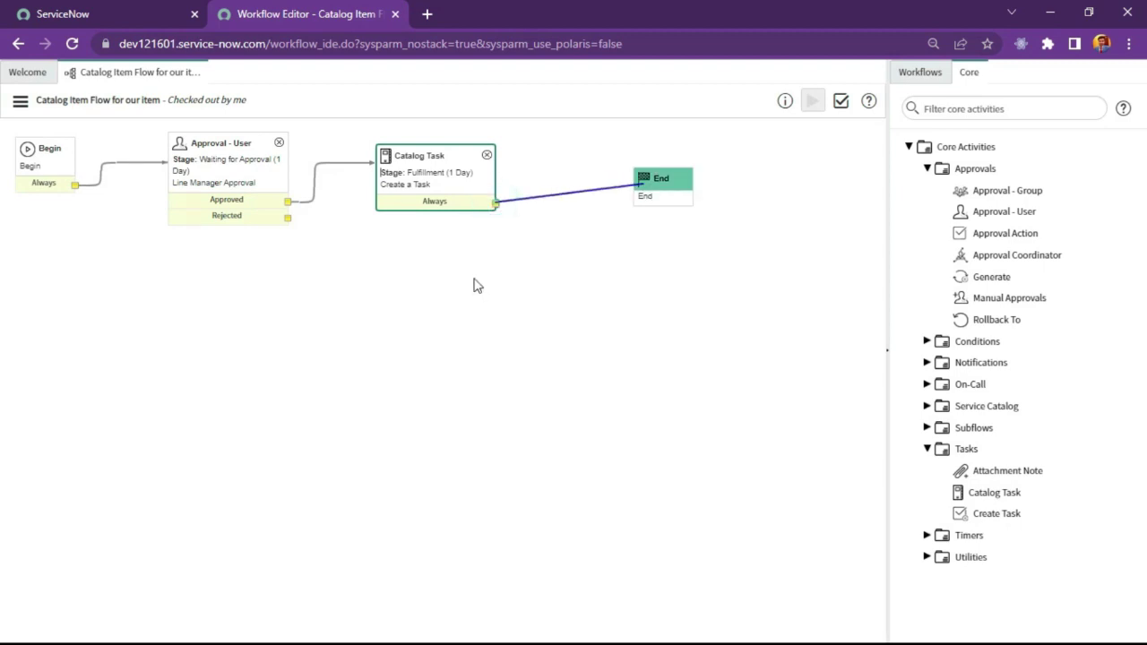
double_click(414, 166)
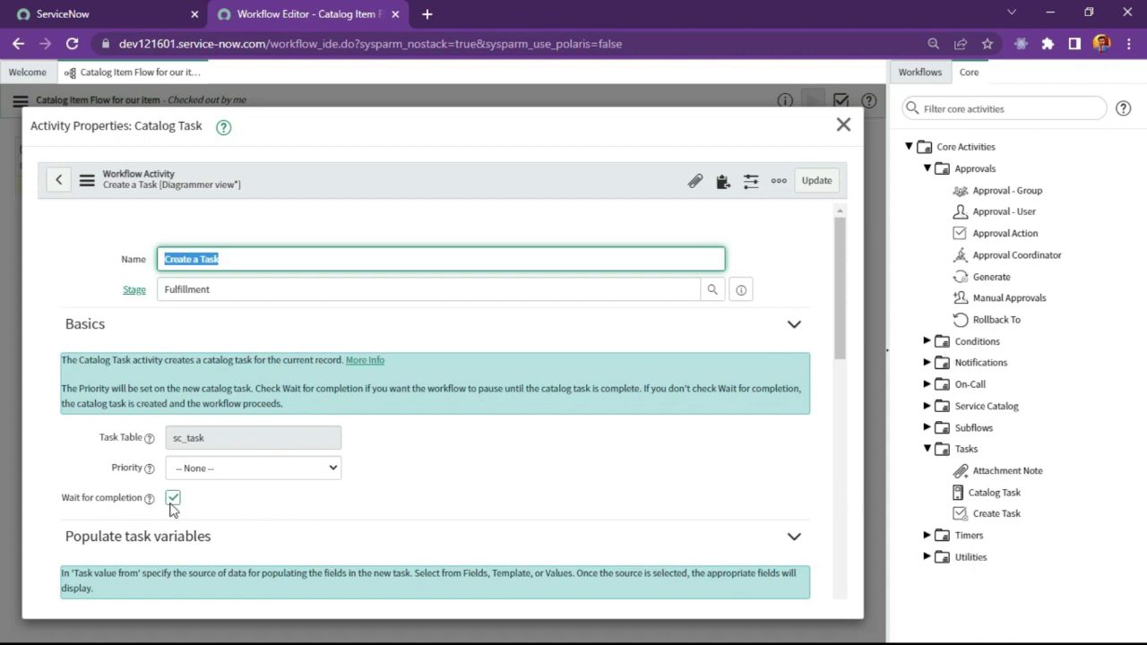
click(319, 210)
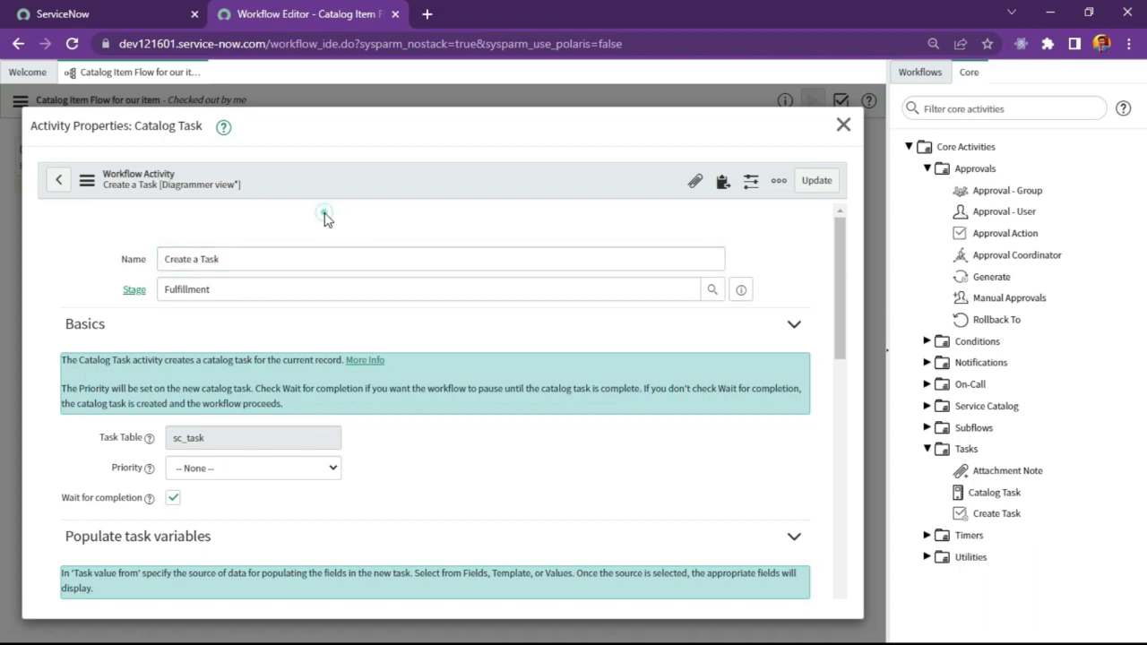
triple_click(323, 260)
click(382, 448)
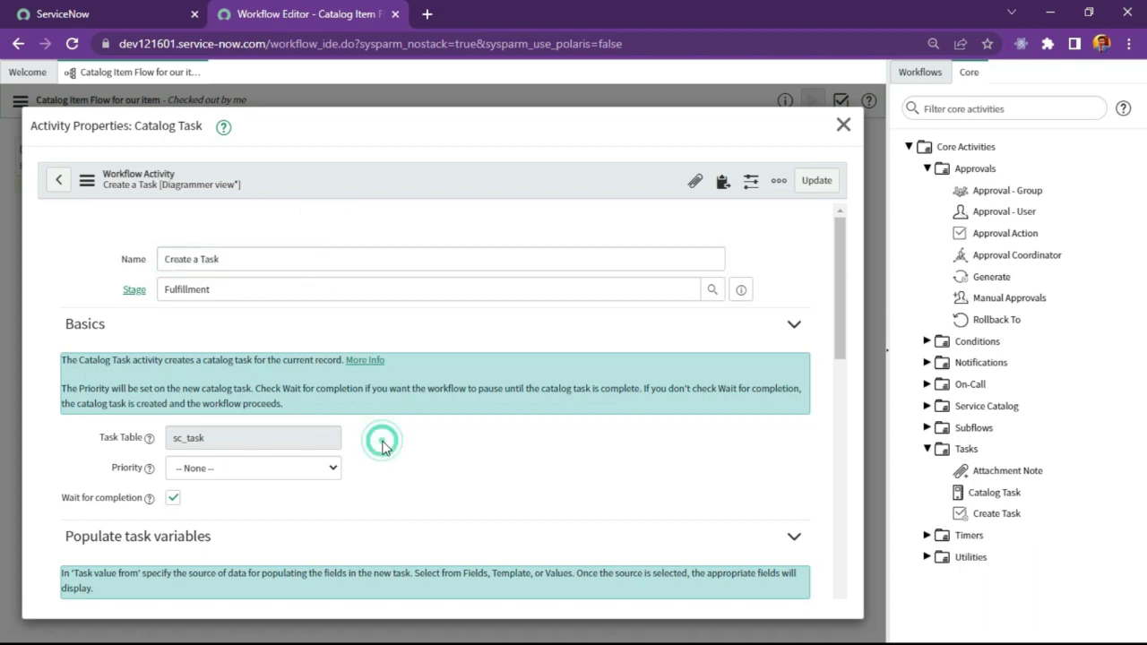
triple_click(297, 258)
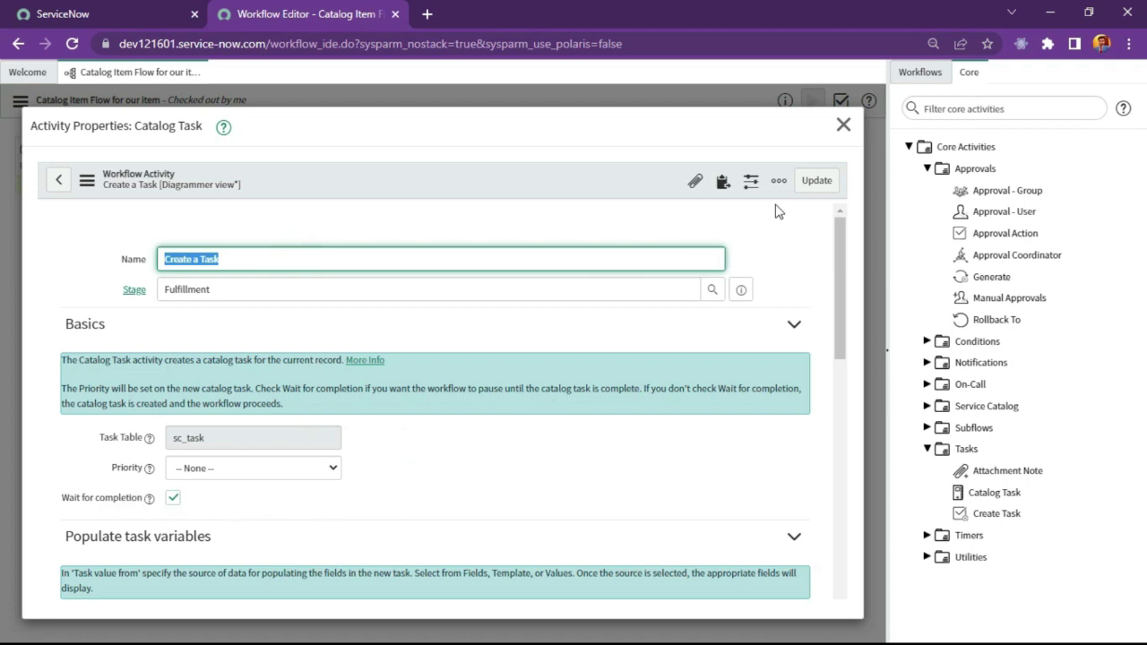
click(807, 192)
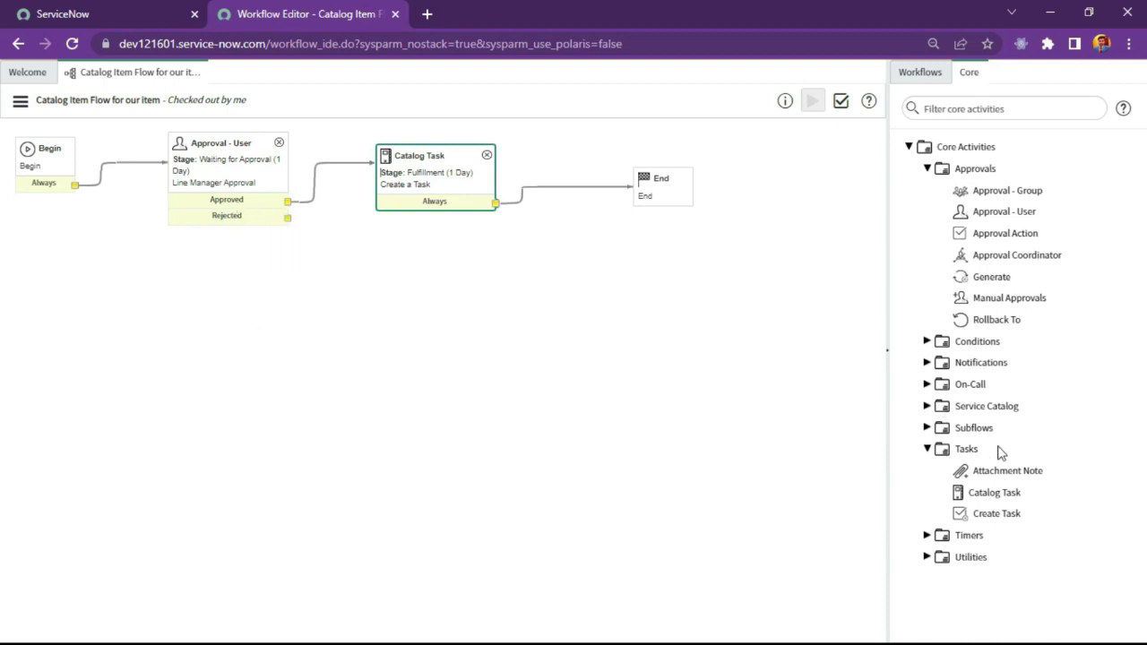
Step: Add a Set Values activity below the catalog task, named Set Rejected, with the Request Cancelled stage
click(927, 556)
scroll(928, 556, down, 2)
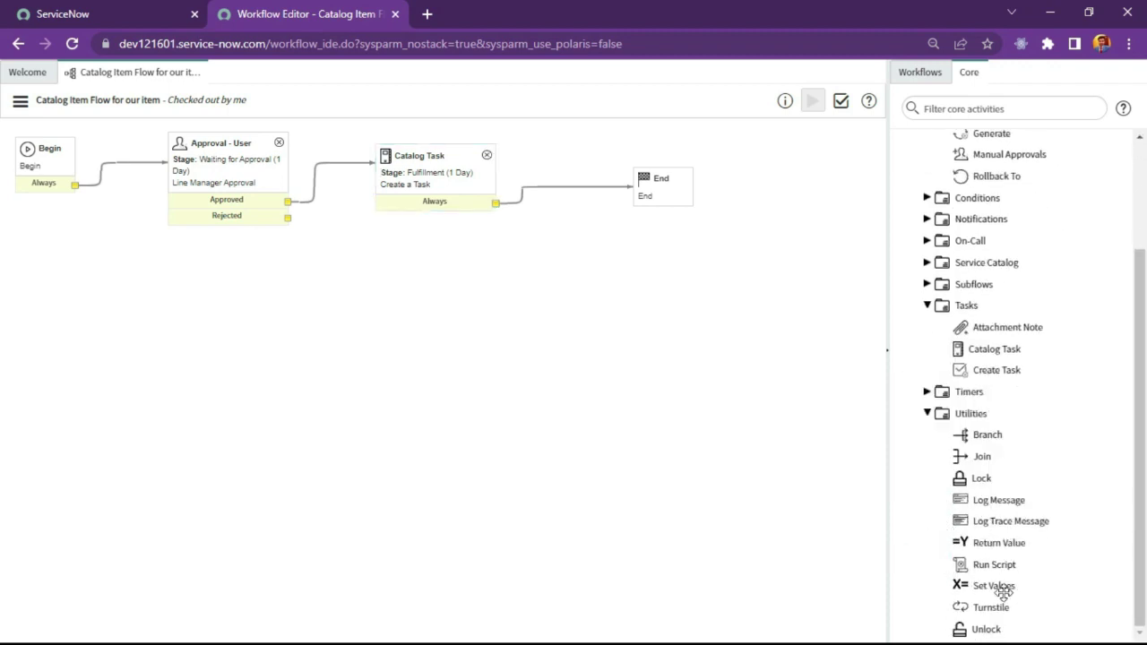
mouse_move(995, 585)
mouse_down()
mouse_move(479, 398)
mouse_move(366, 251)
mouse_move(413, 230)
mouse_move(424, 239)
mouse_up()
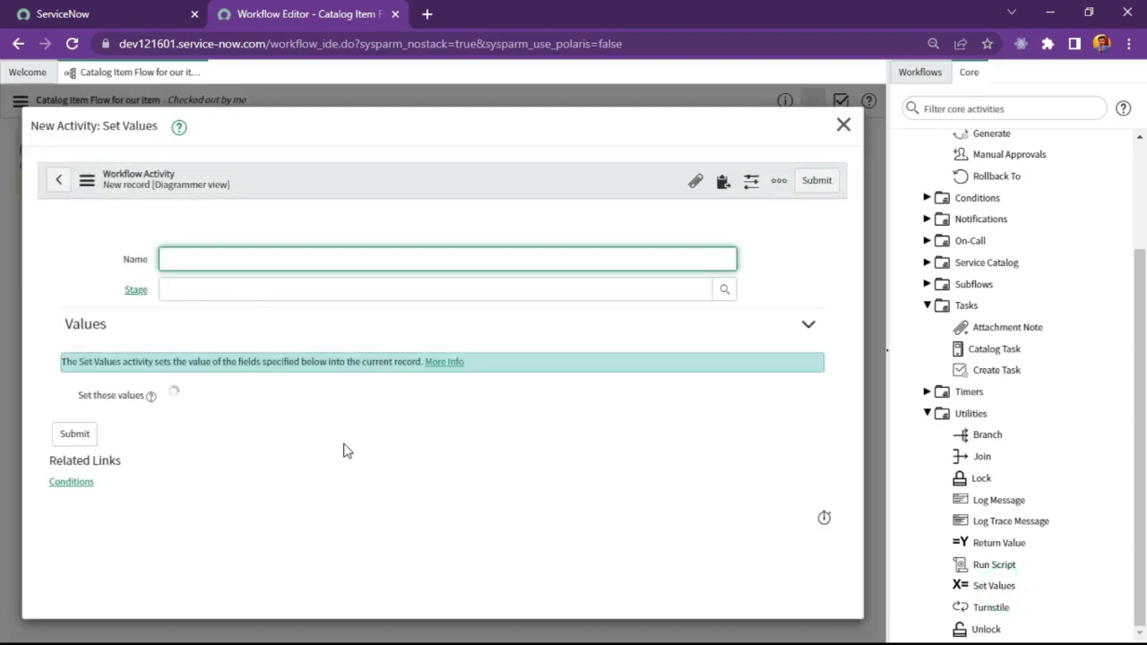
text(Set Rejected)
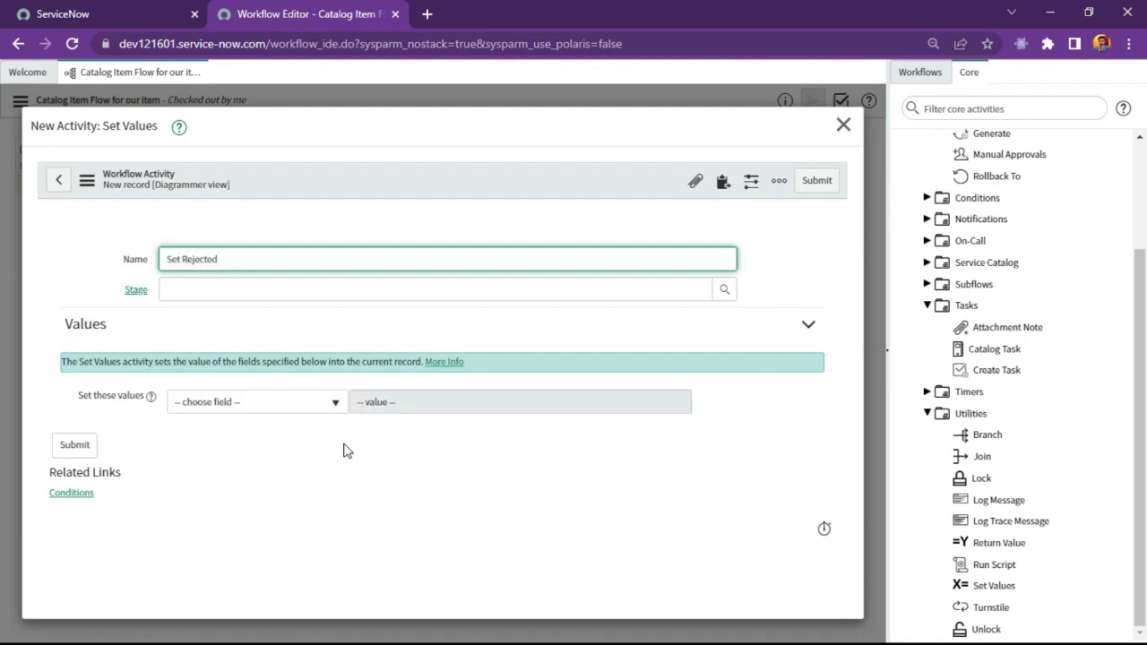
click(726, 292)
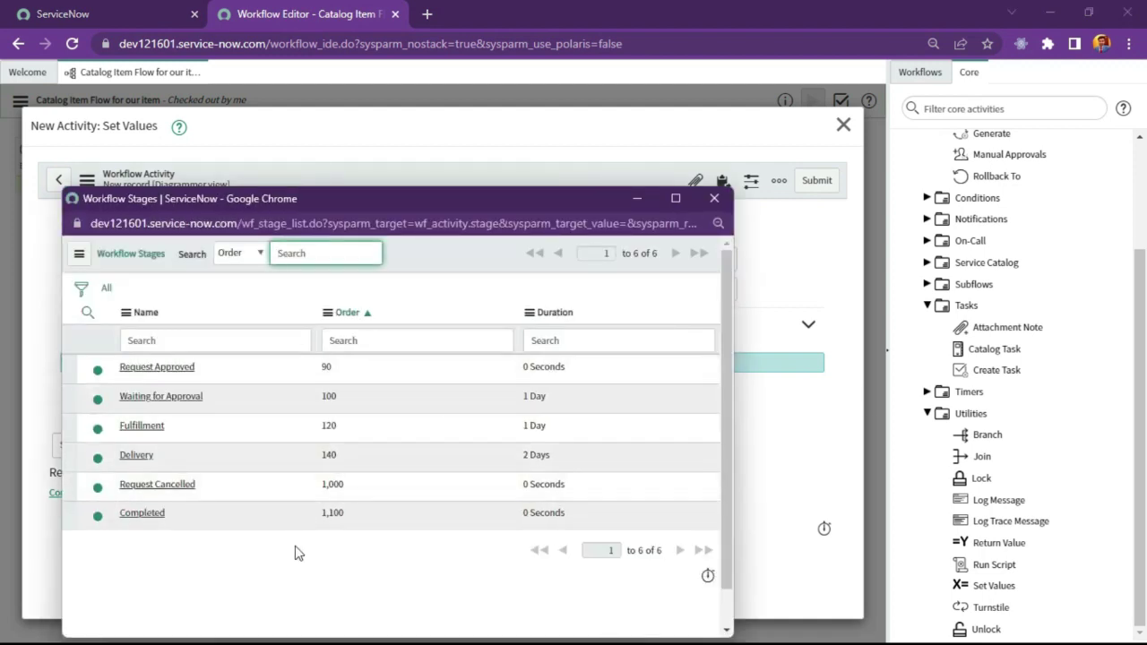
click(145, 486)
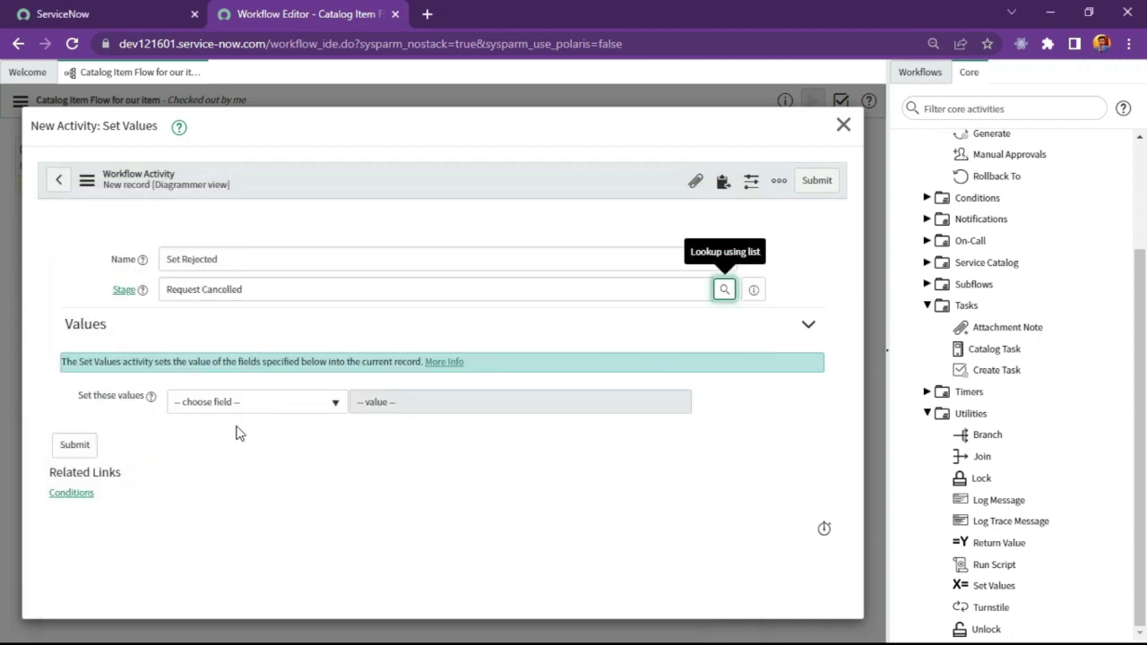
Step: Make the Set Rejected activity set State to Closed Incomplete and submit it
click(266, 410)
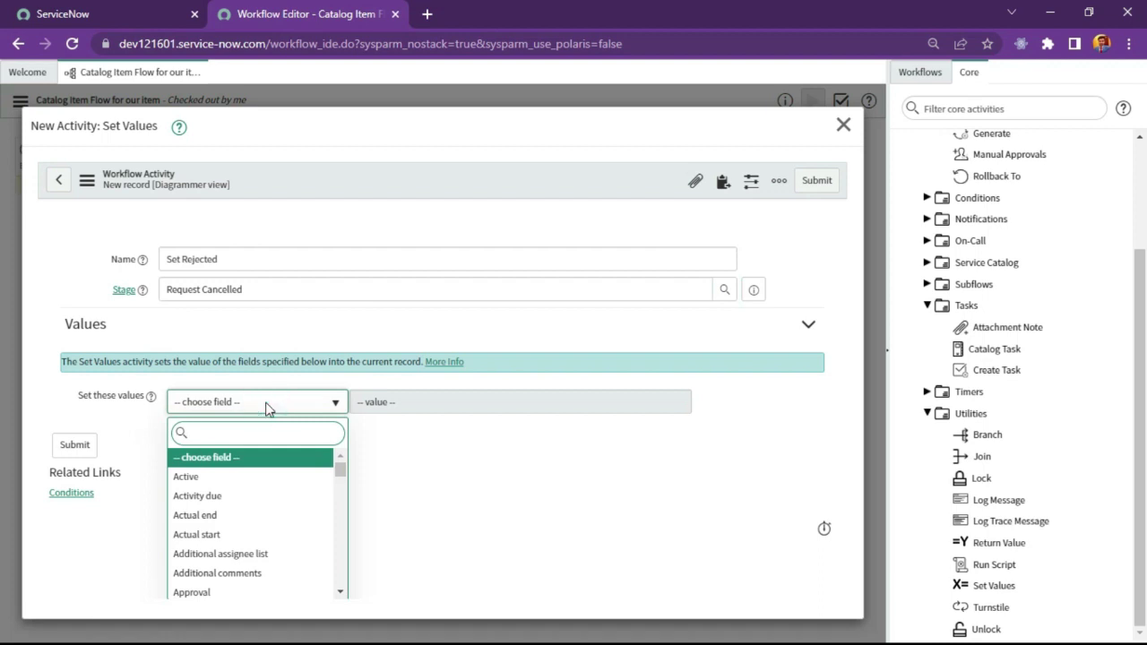
text(stat)
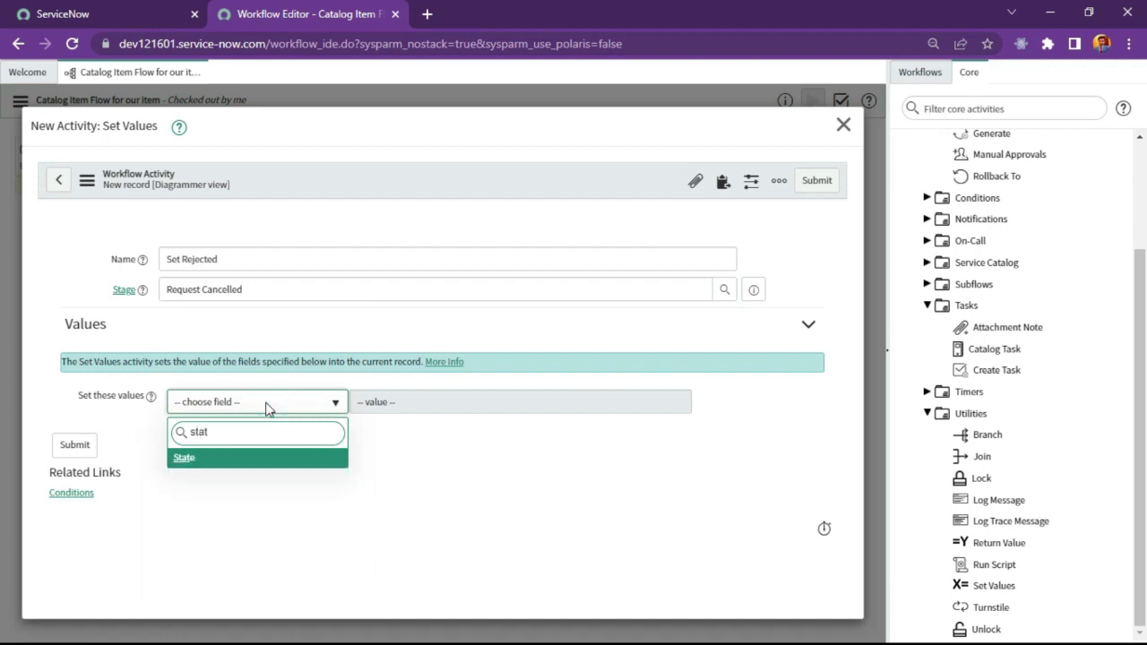
click(217, 460)
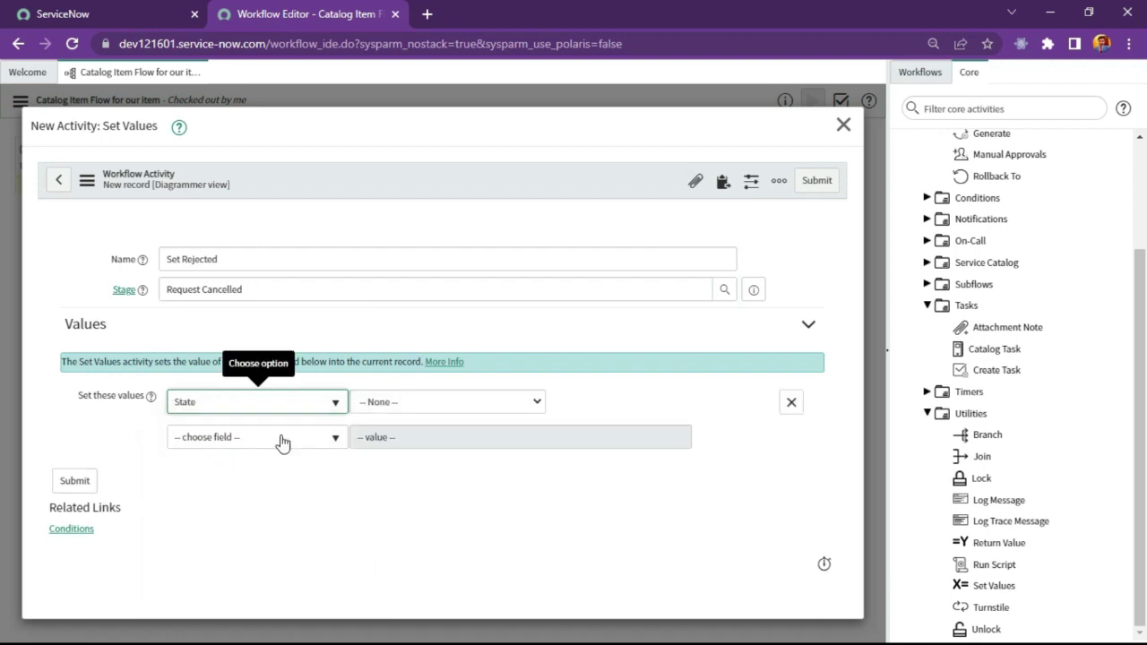
click(392, 401)
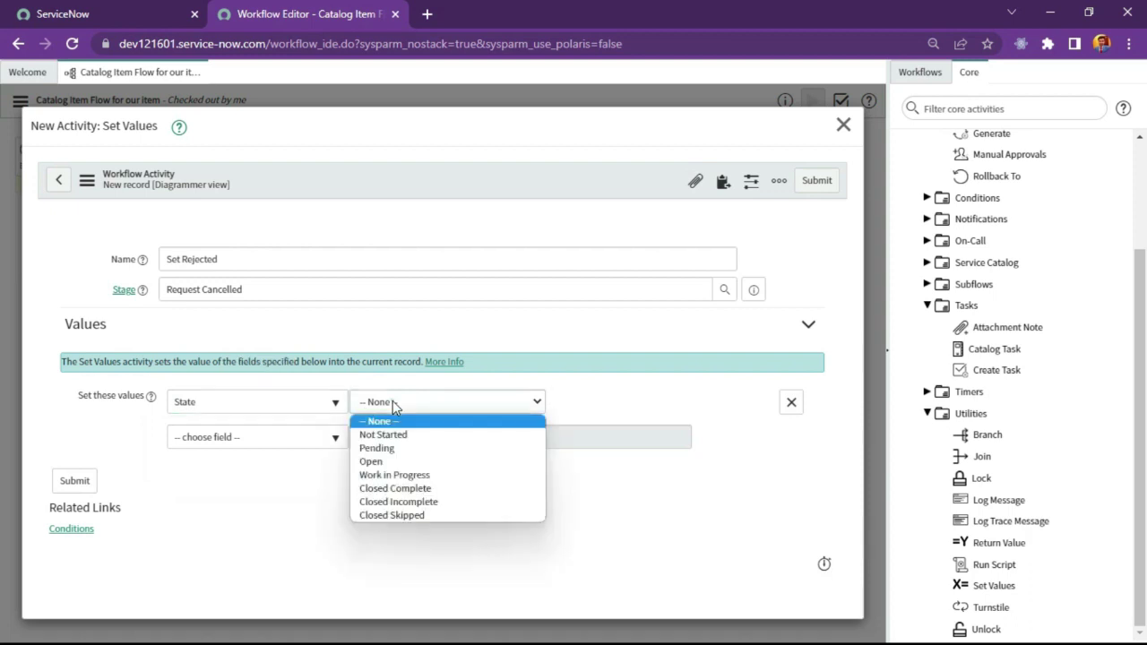
click(416, 505)
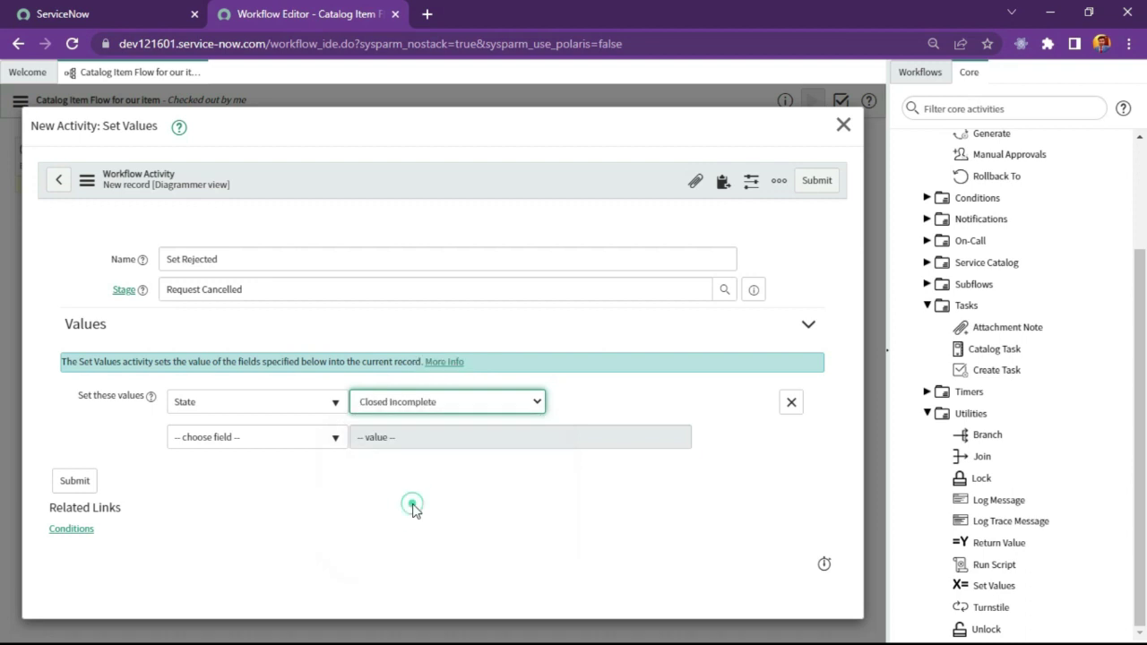
click(814, 180)
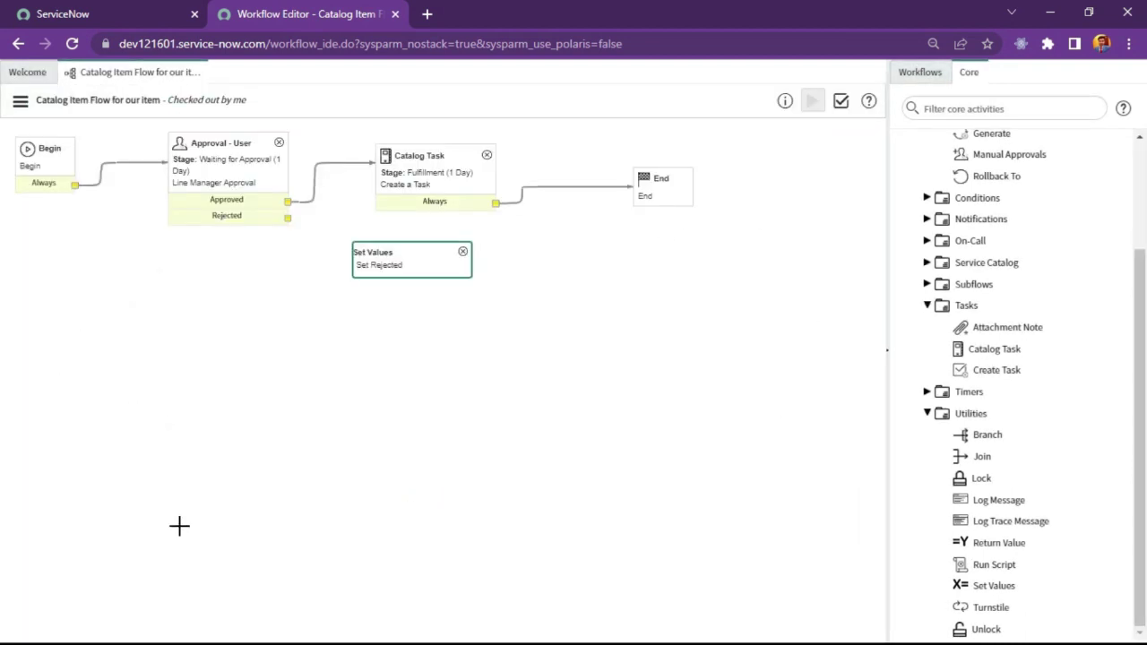
Step: Route the approval's Rejected output through Set Rejected to End, and move the Set Rejected and End activities lower on the canvas
drag(287, 218, 397, 268)
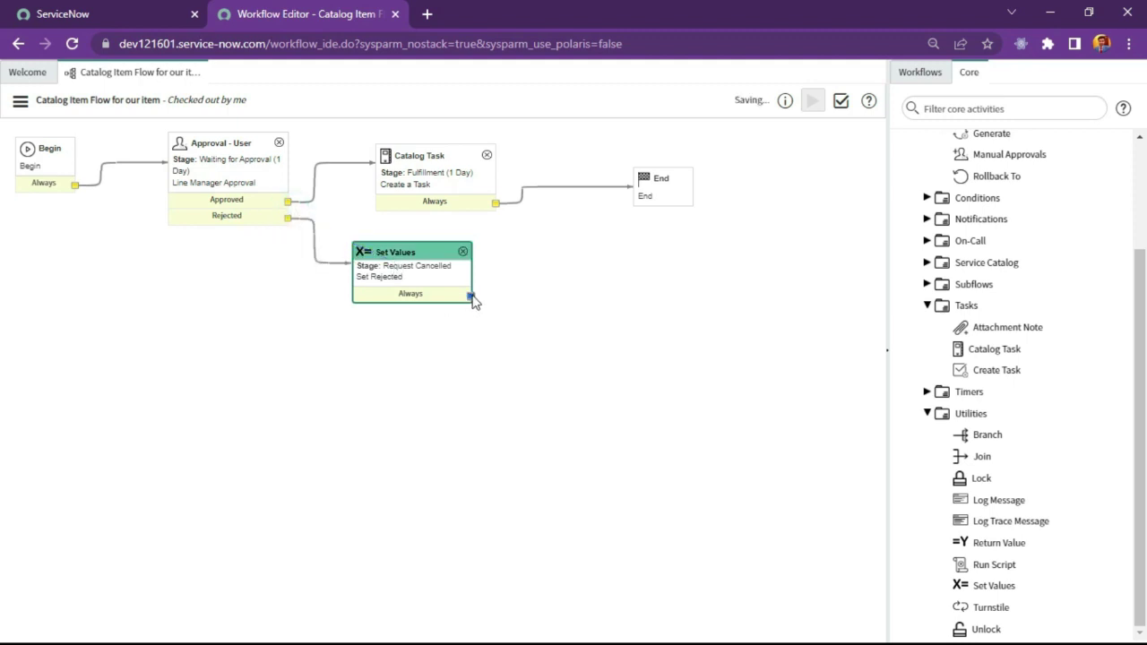
drag(471, 296, 647, 203)
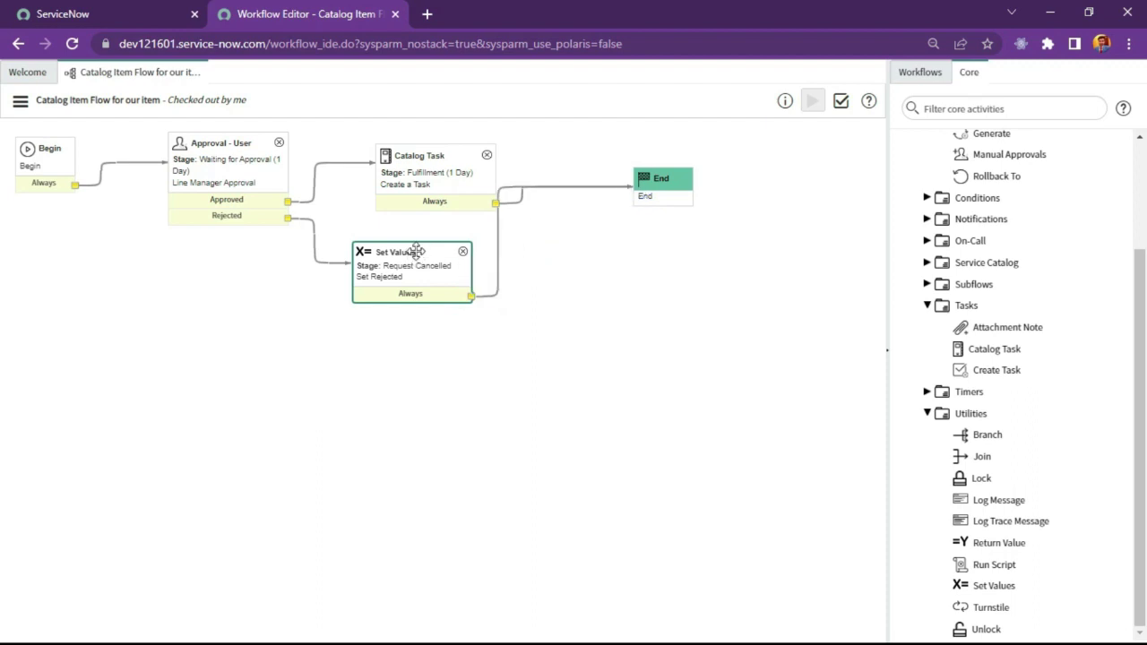
drag(423, 260, 556, 429)
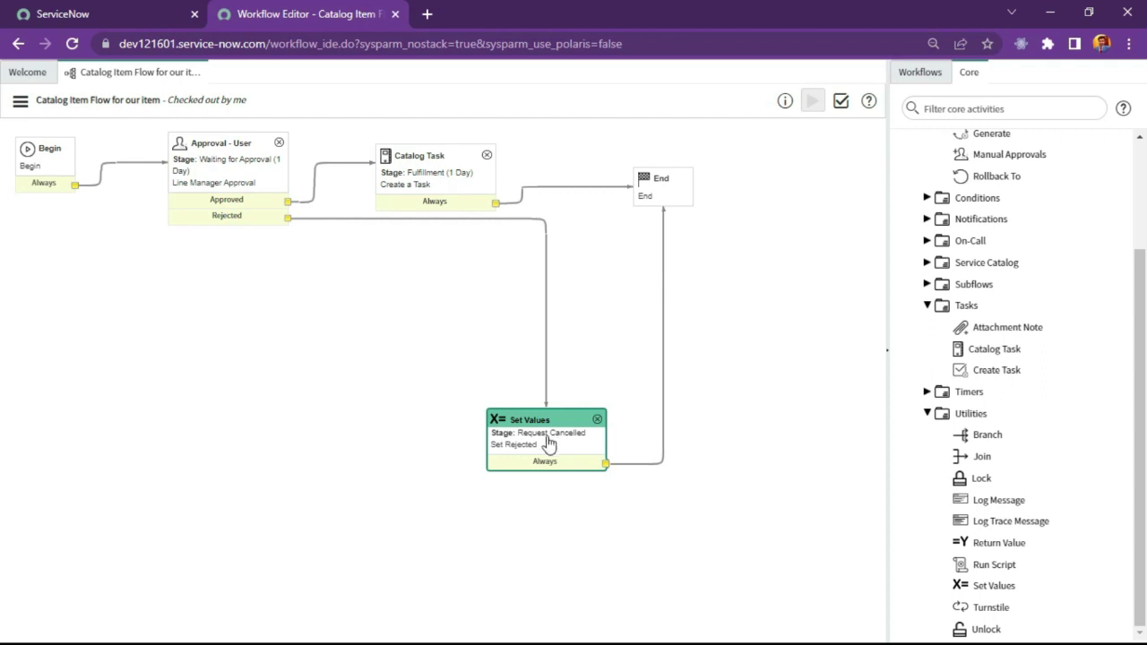
drag(525, 444, 369, 381)
click(287, 461)
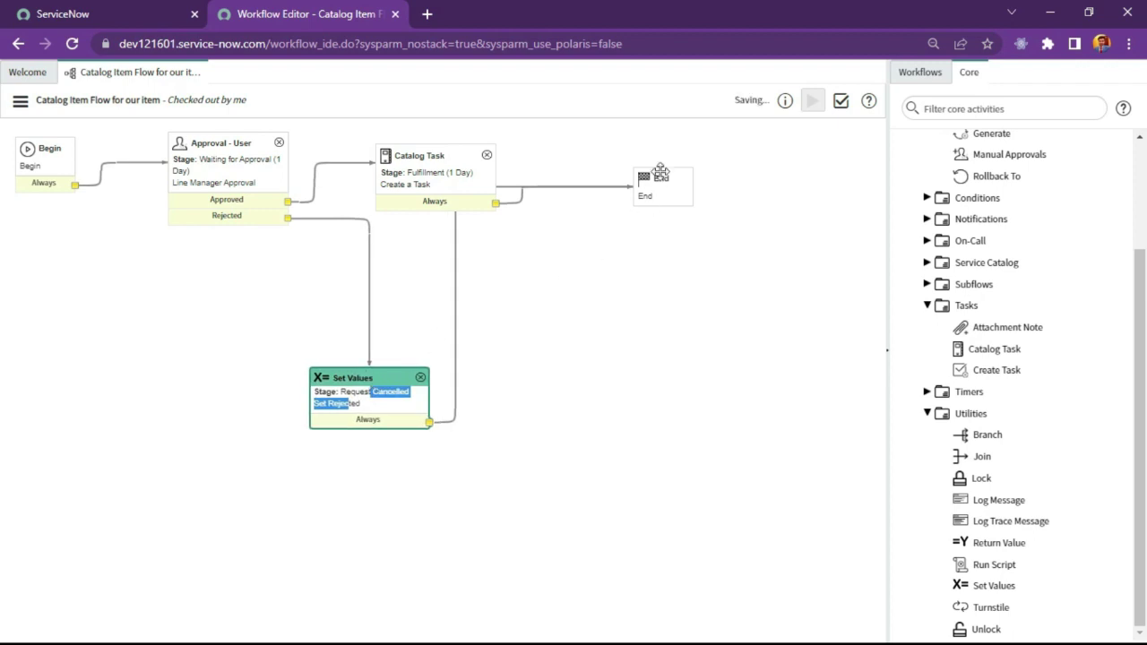
drag(660, 178, 657, 271)
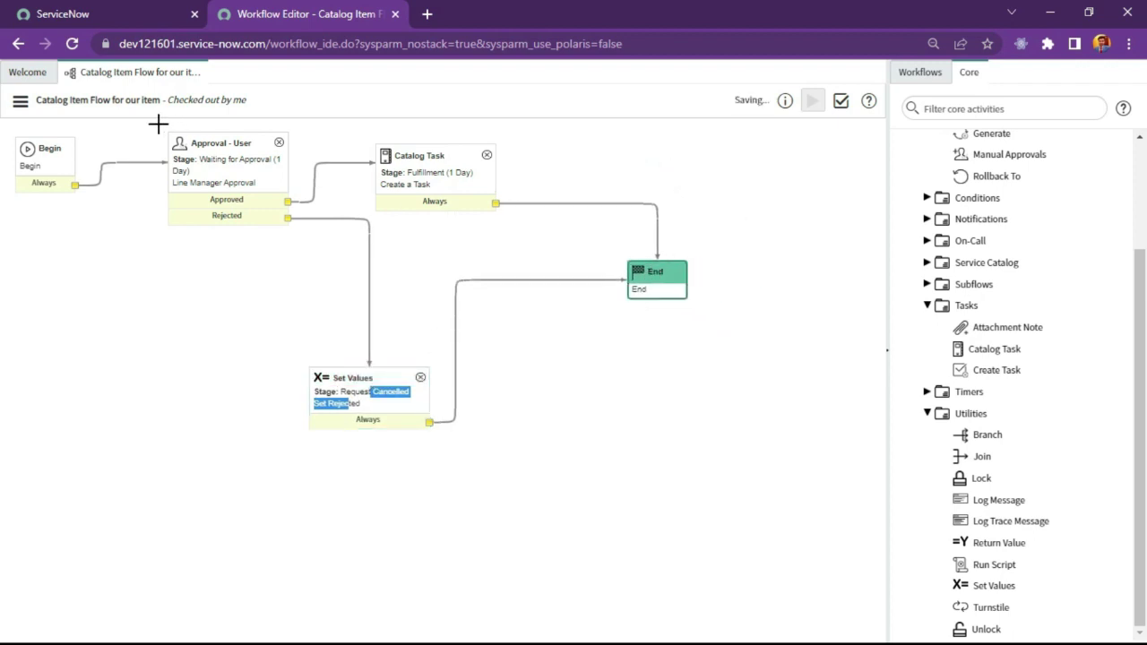
Step: Validate the workflow, read through the whole validation report and close it
click(20, 101)
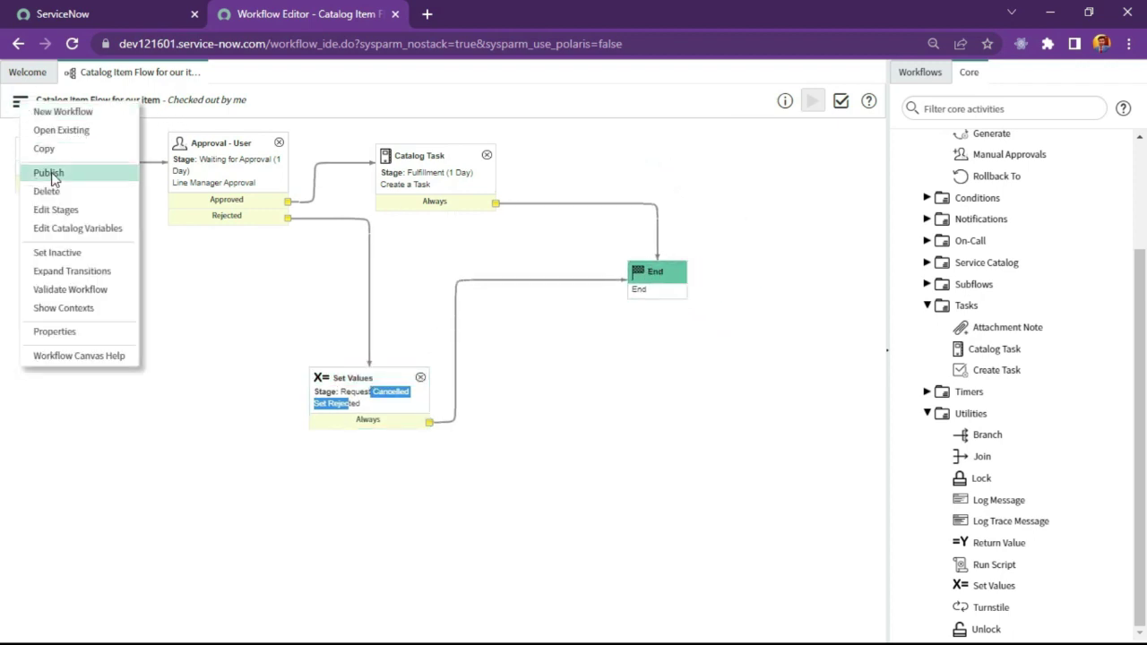
click(343, 102)
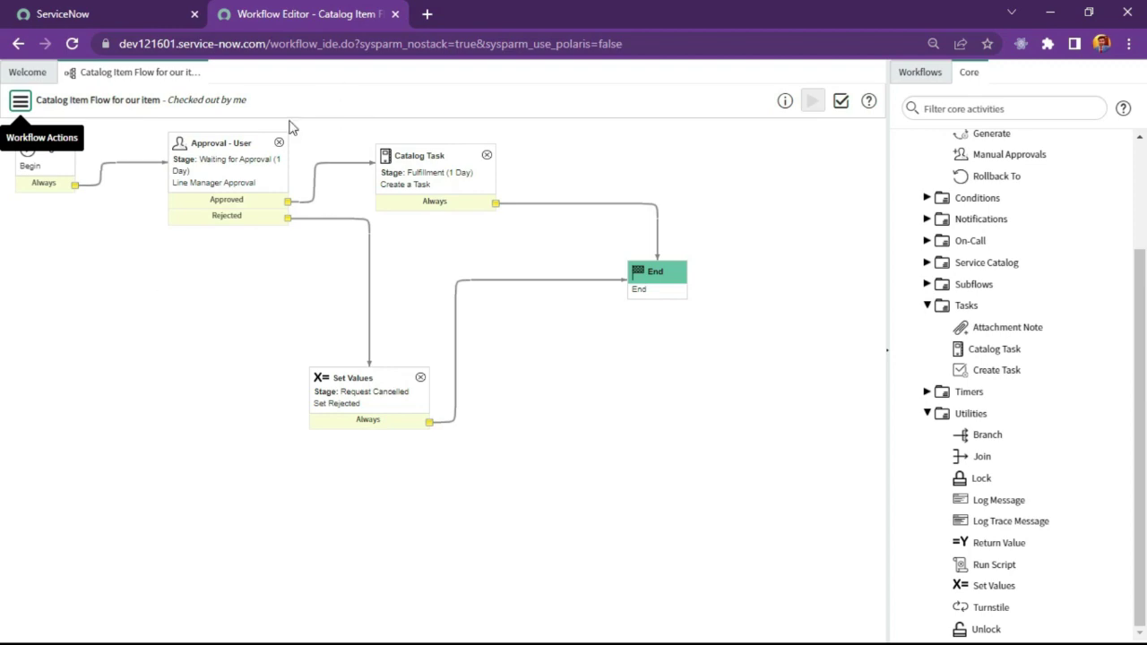
click(841, 101)
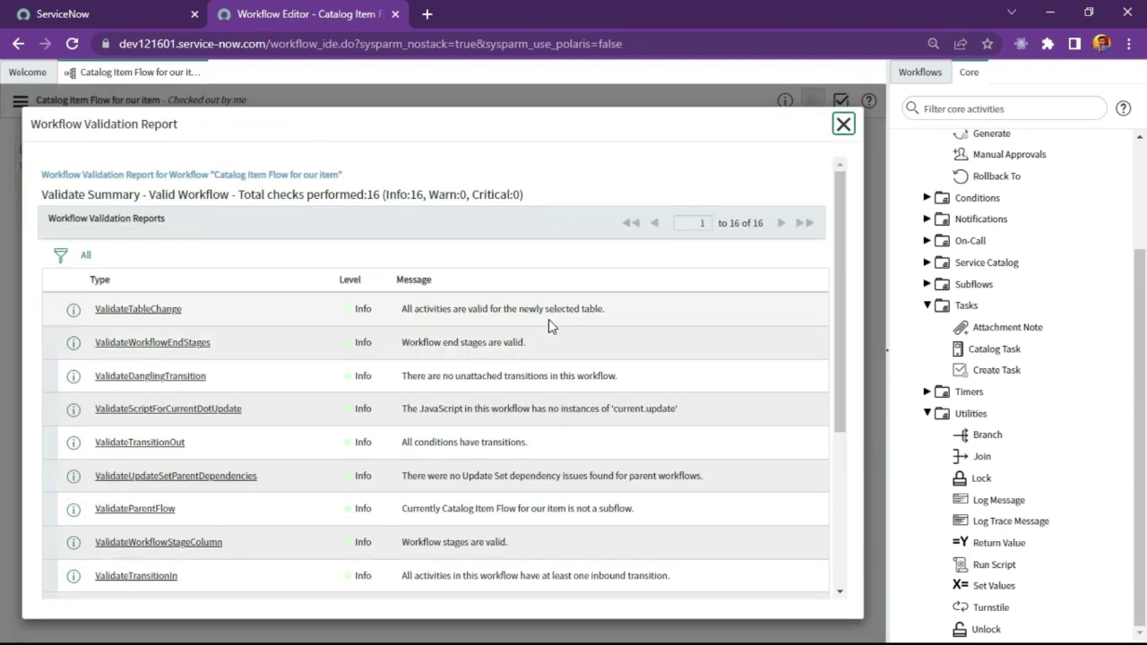
scroll(548, 340, down, 5)
scroll(505, 392, up, 5)
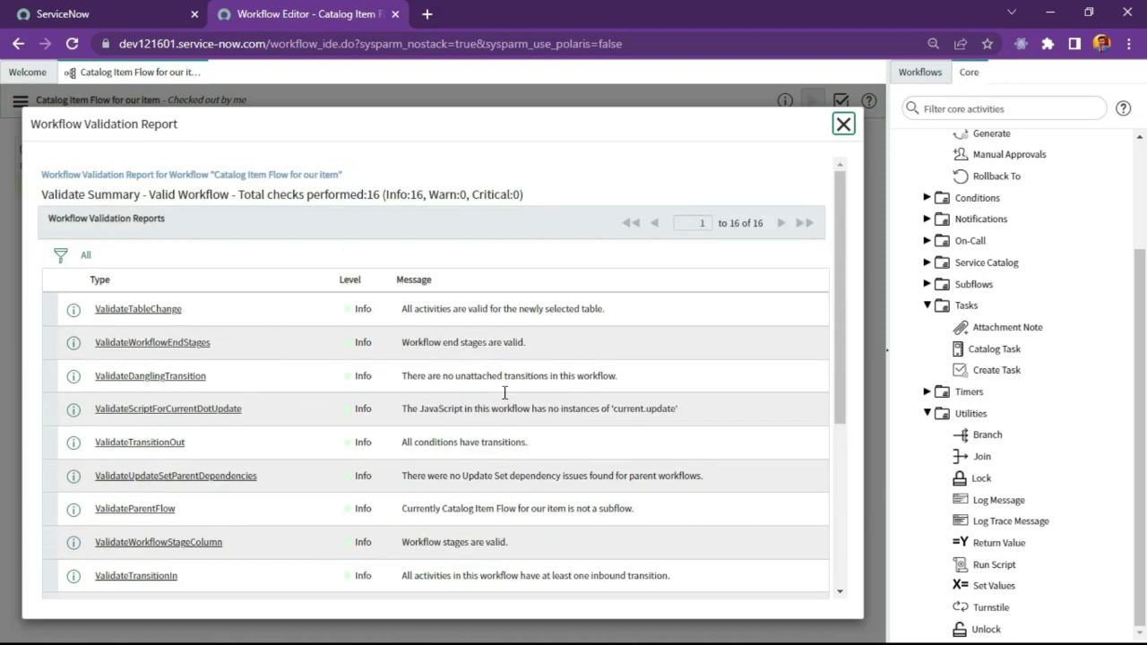
scroll(501, 389, down, 5)
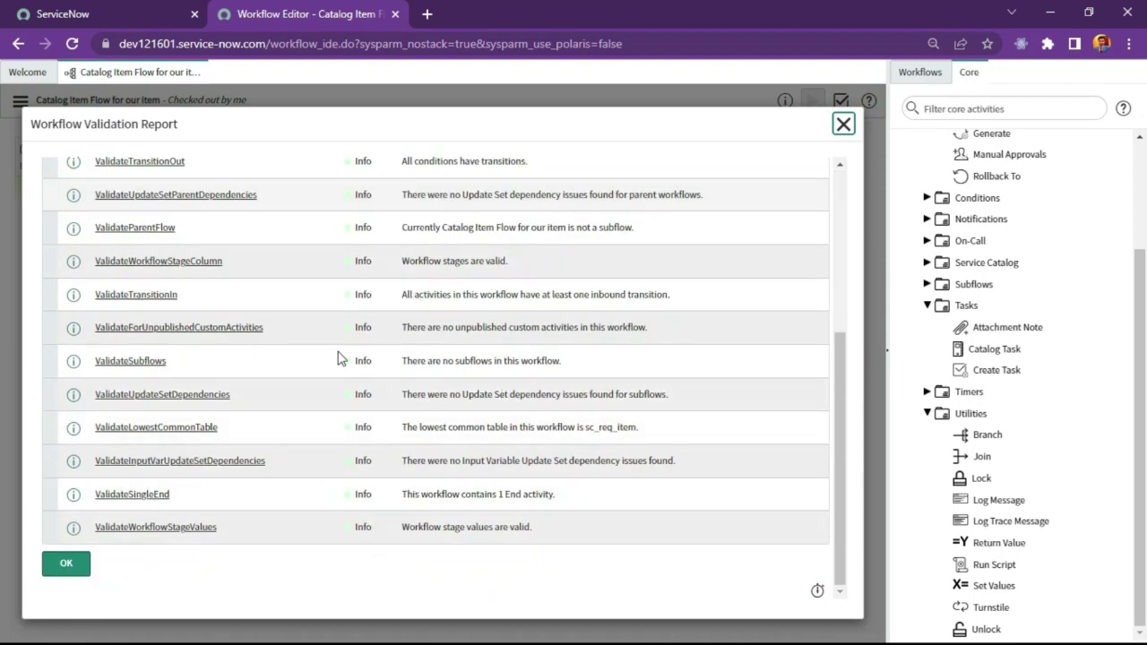
scroll(339, 421, up, 5)
click(843, 123)
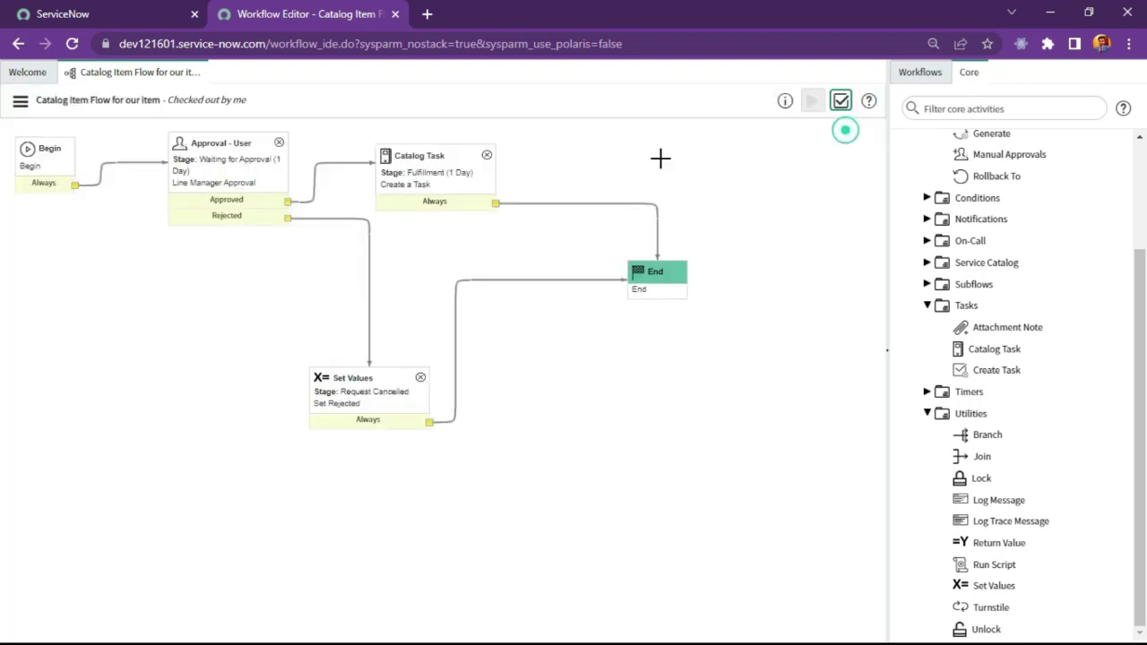
Step: Delete the transition from the approval's Rejected output to Set Rejected, and validate the workflow again to review the report
click(332, 218)
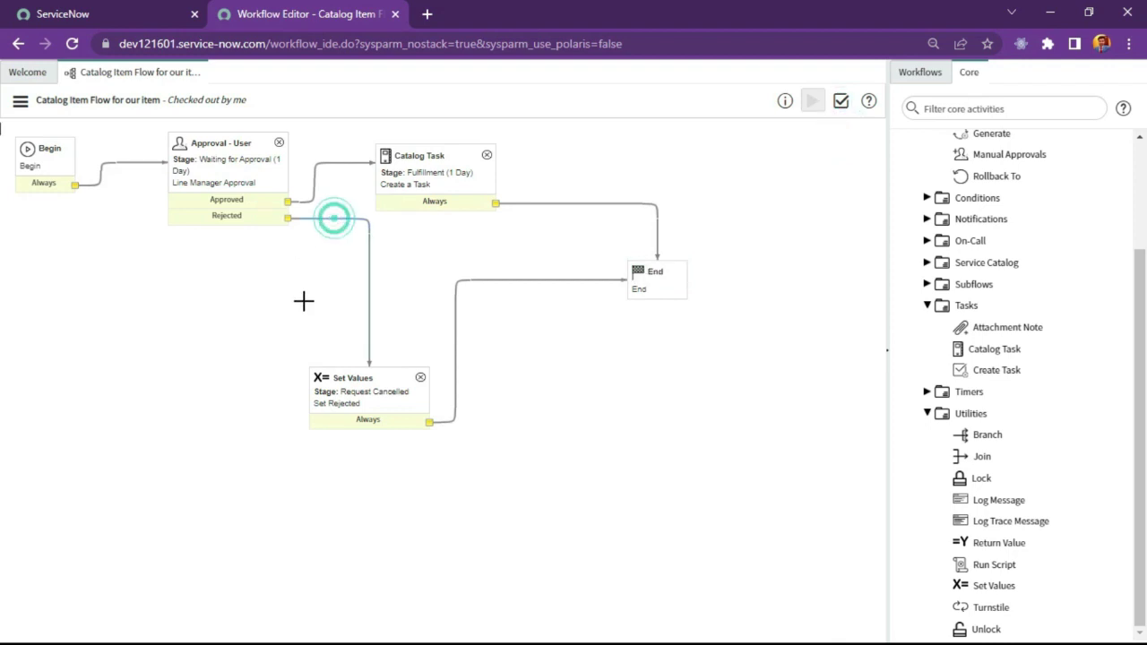
key(Delete)
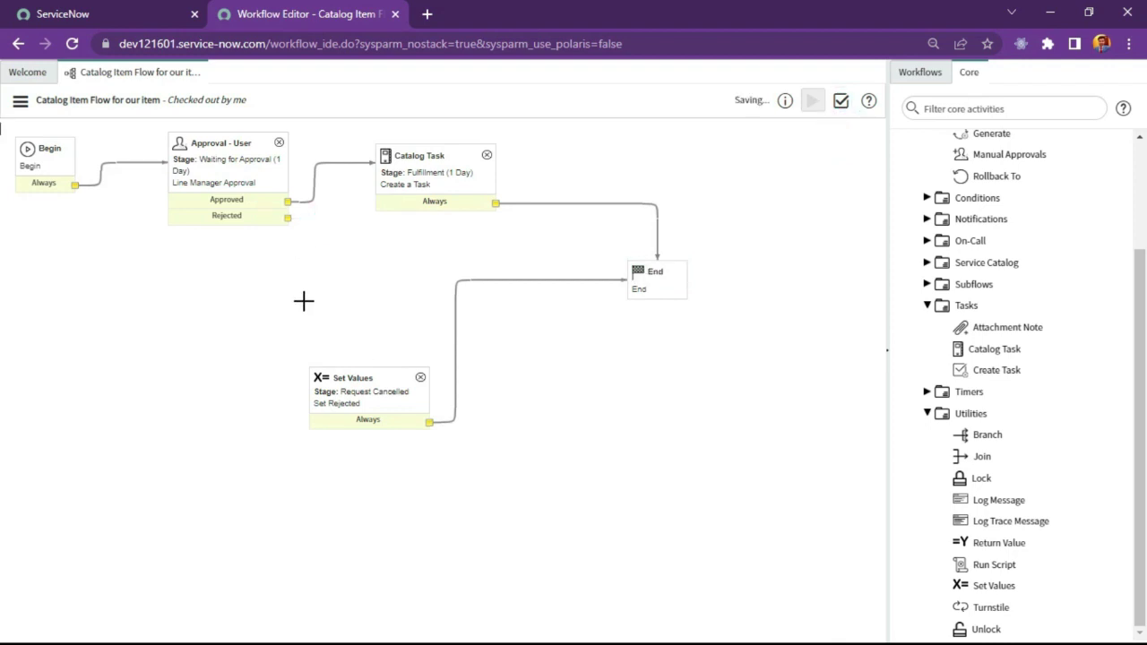
click(841, 102)
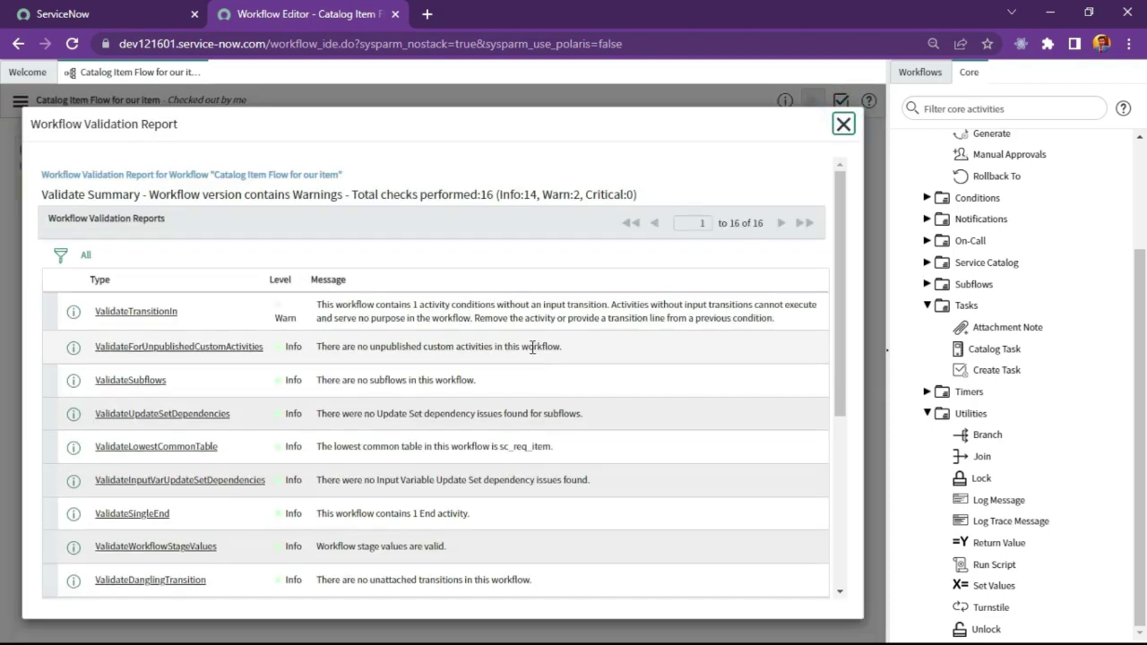
double_click(544, 194)
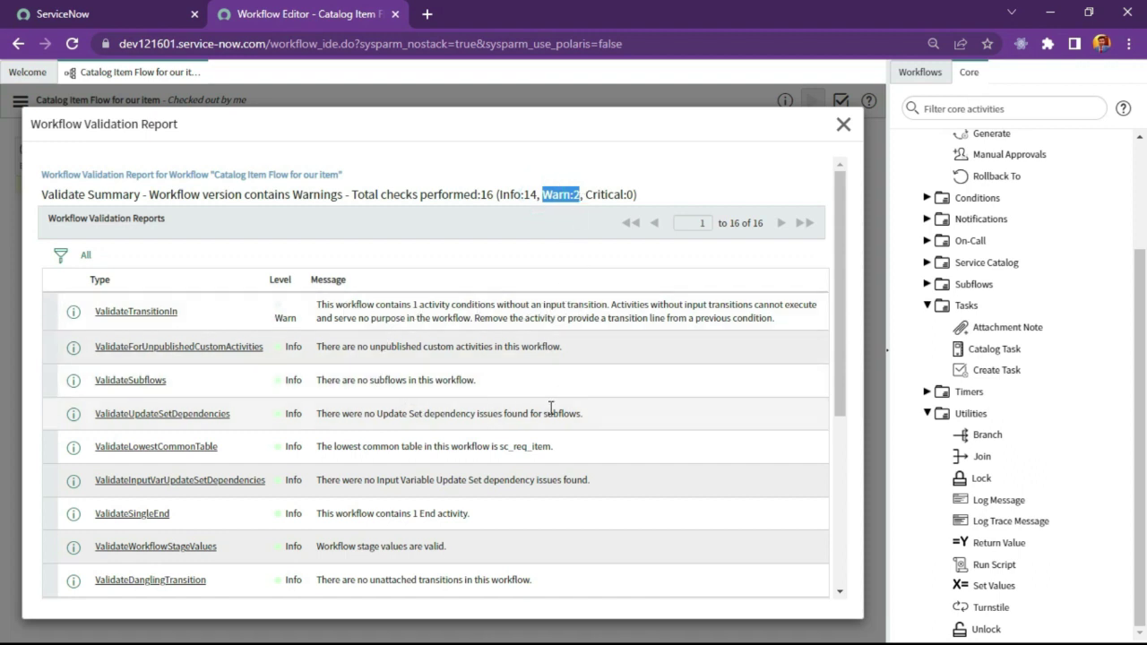
scroll(535, 448, down, 3)
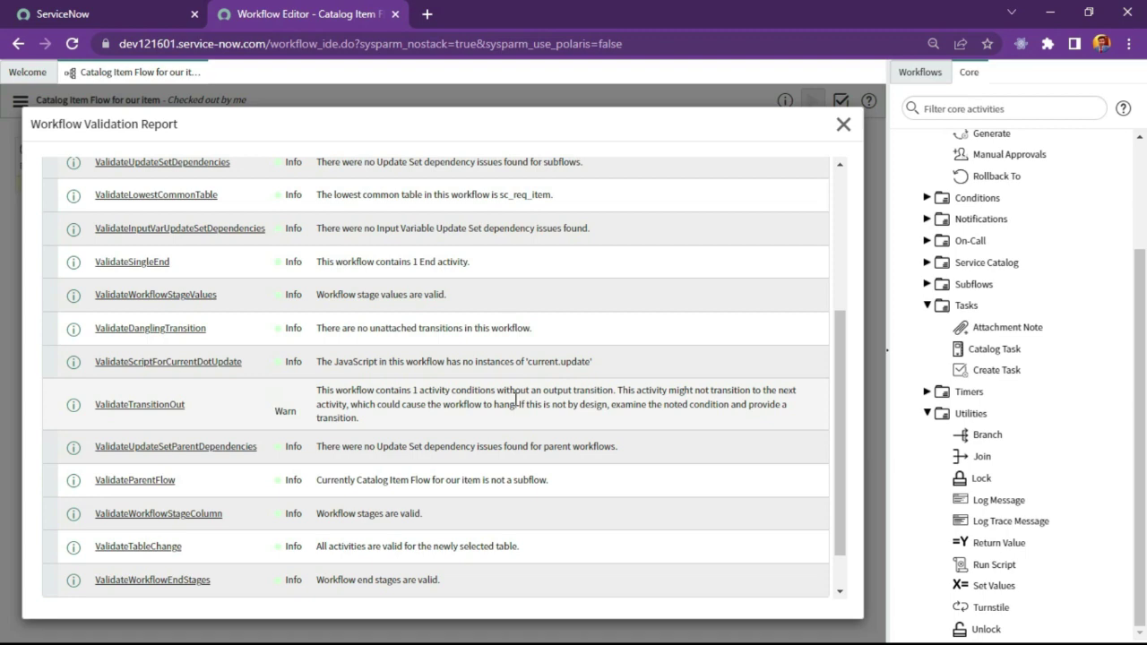
scroll(593, 403, up, 5)
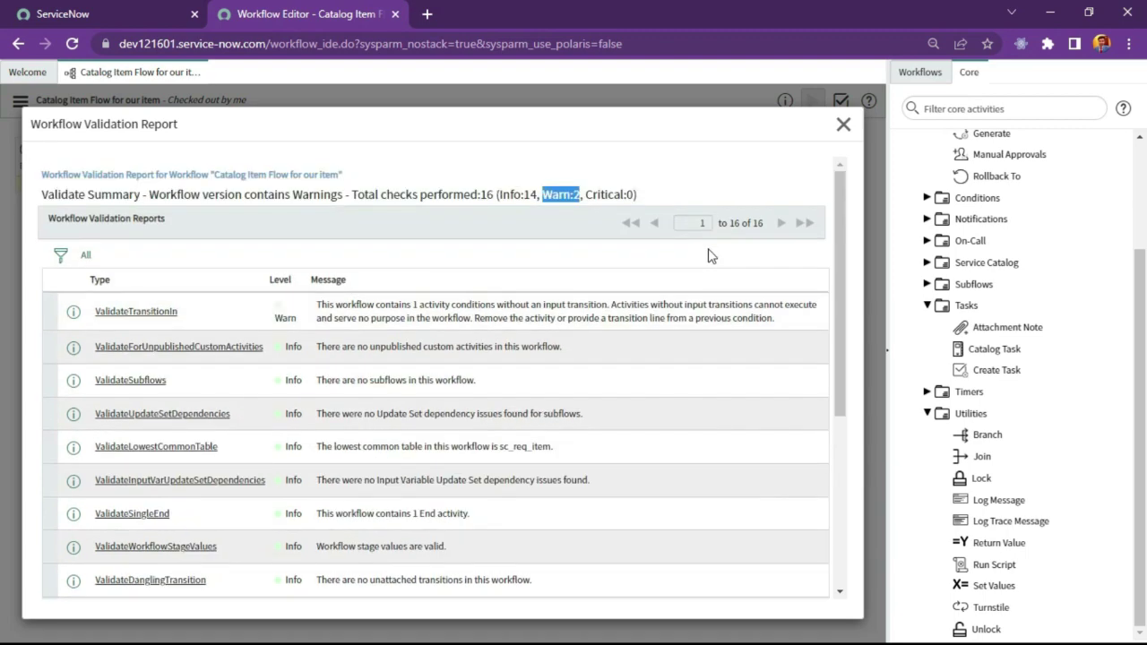
scroll(627, 412, down, 2)
click(842, 124)
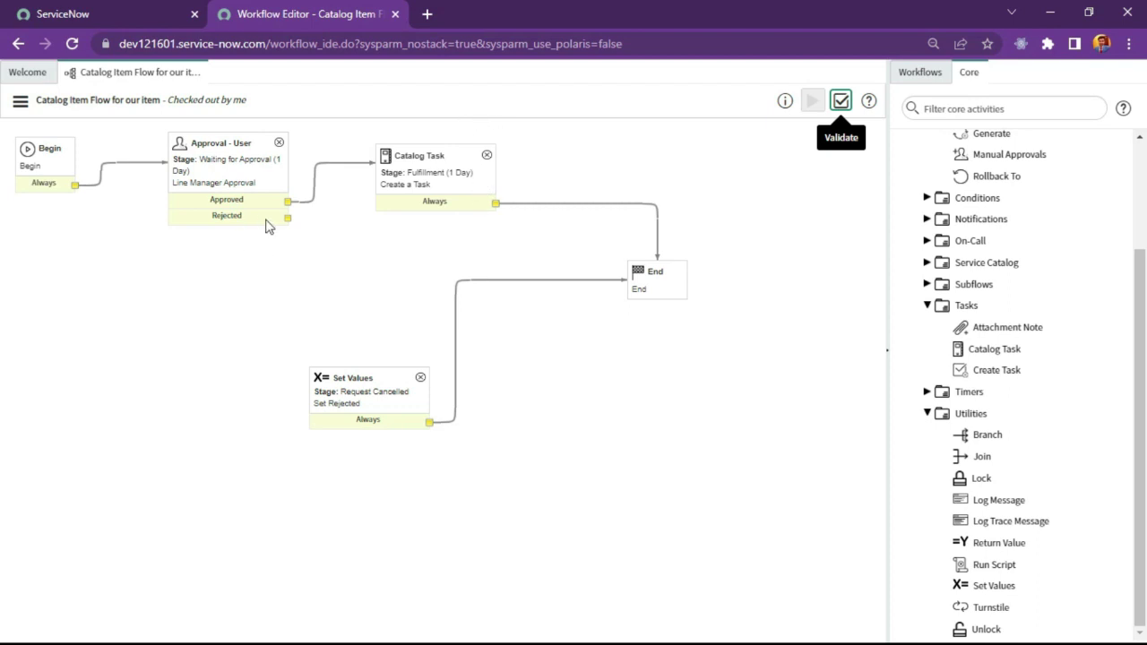
Step: Reconnect the approval's Rejected output to the Set Rejected activity, validate the workflow again, read through the report and close it
drag(288, 218, 357, 400)
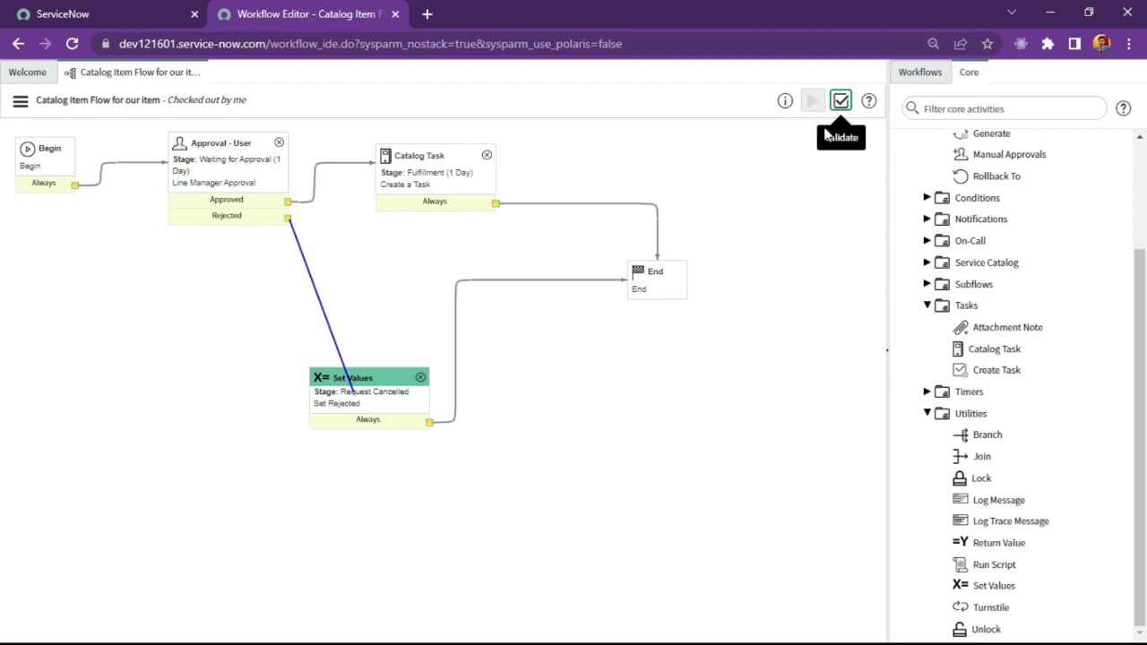
click(840, 101)
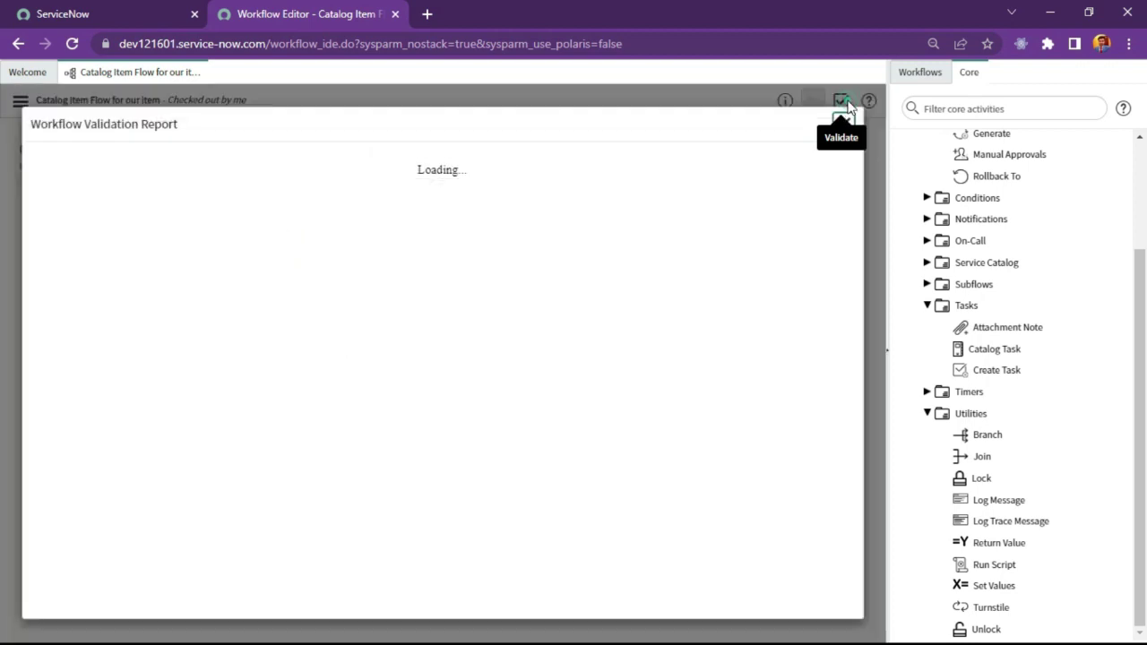
scroll(659, 371, down, 5)
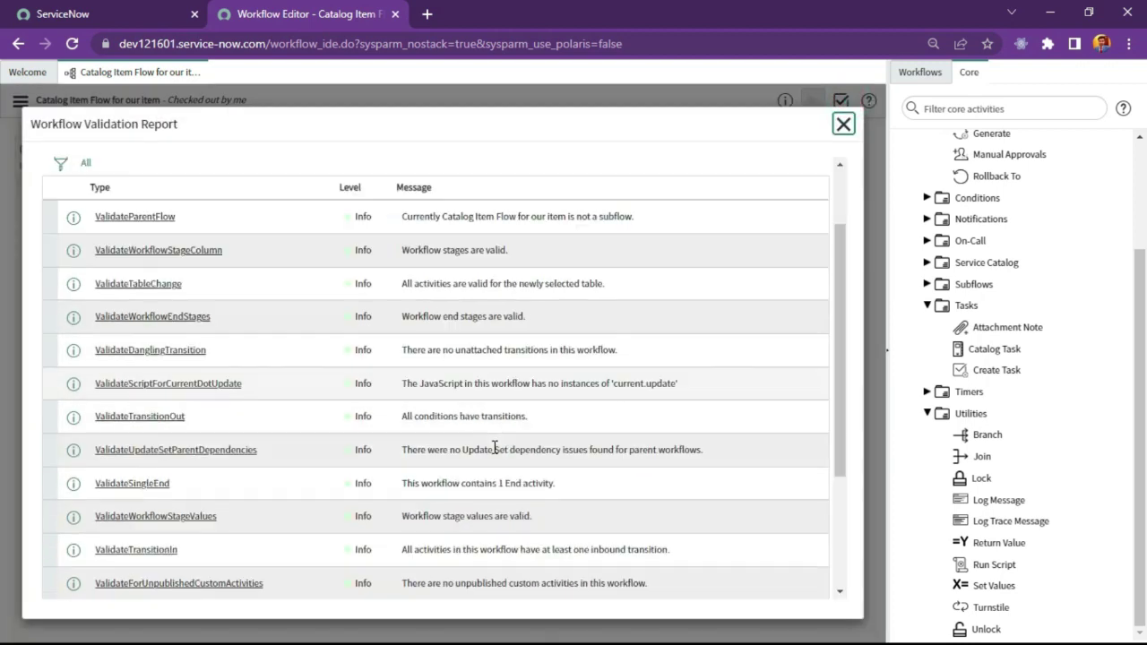
scroll(492, 446, up, 5)
scroll(421, 366, down, 5)
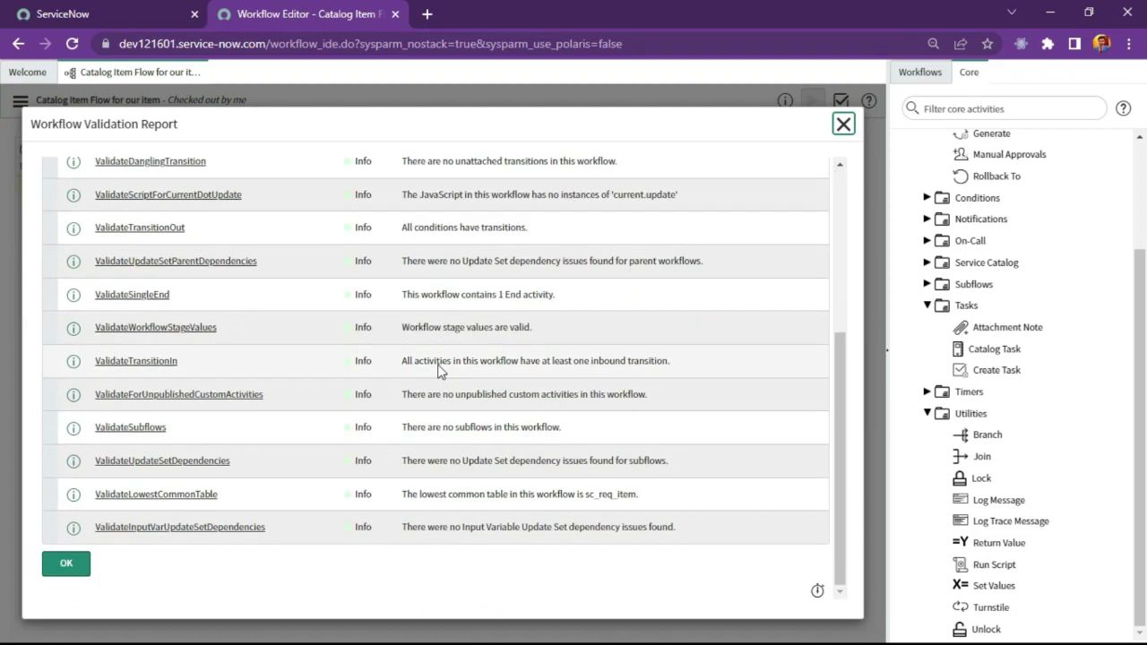
scroll(452, 362, up, 5)
click(843, 124)
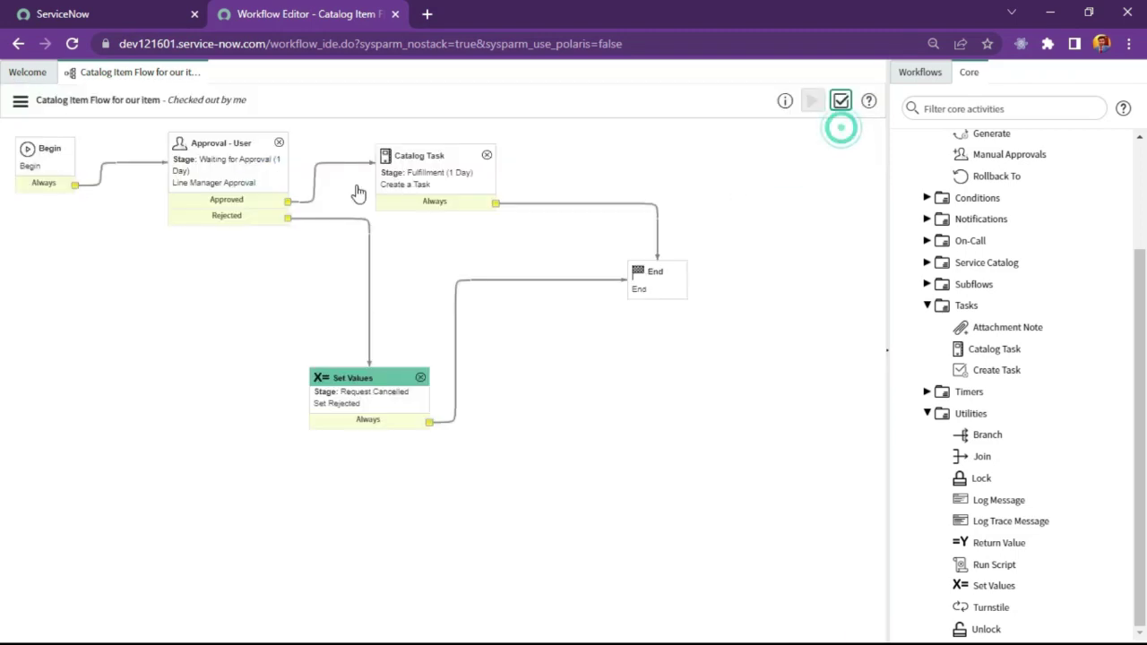
Step: Publish the Catalog Item Flow for our item workflow
click(20, 102)
click(46, 171)
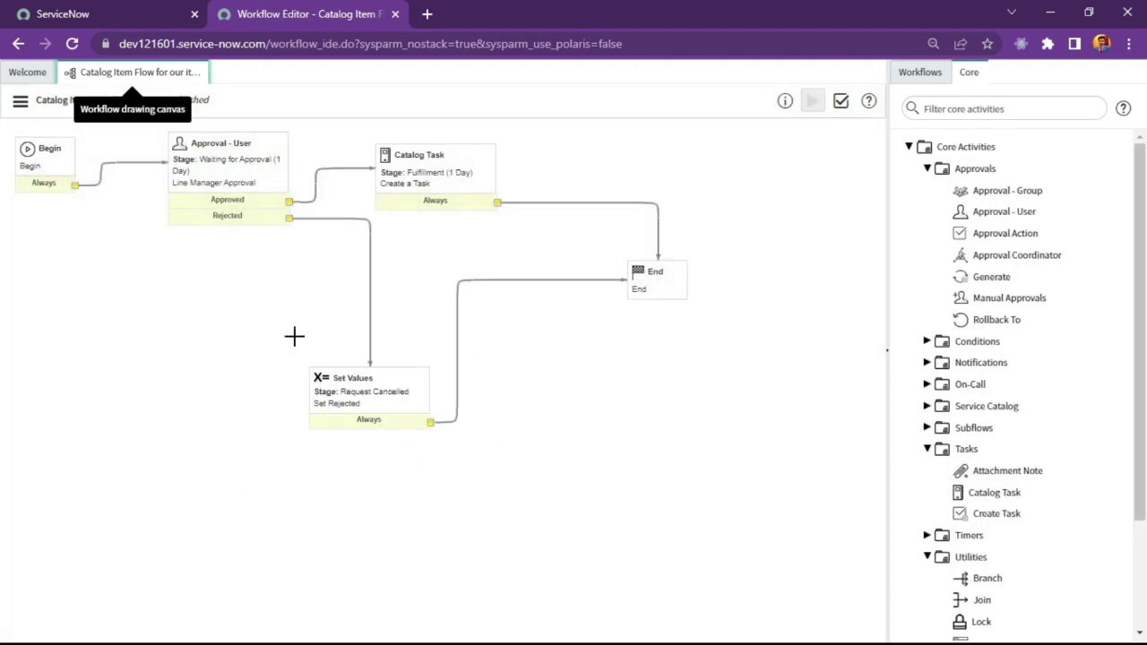
click(429, 105)
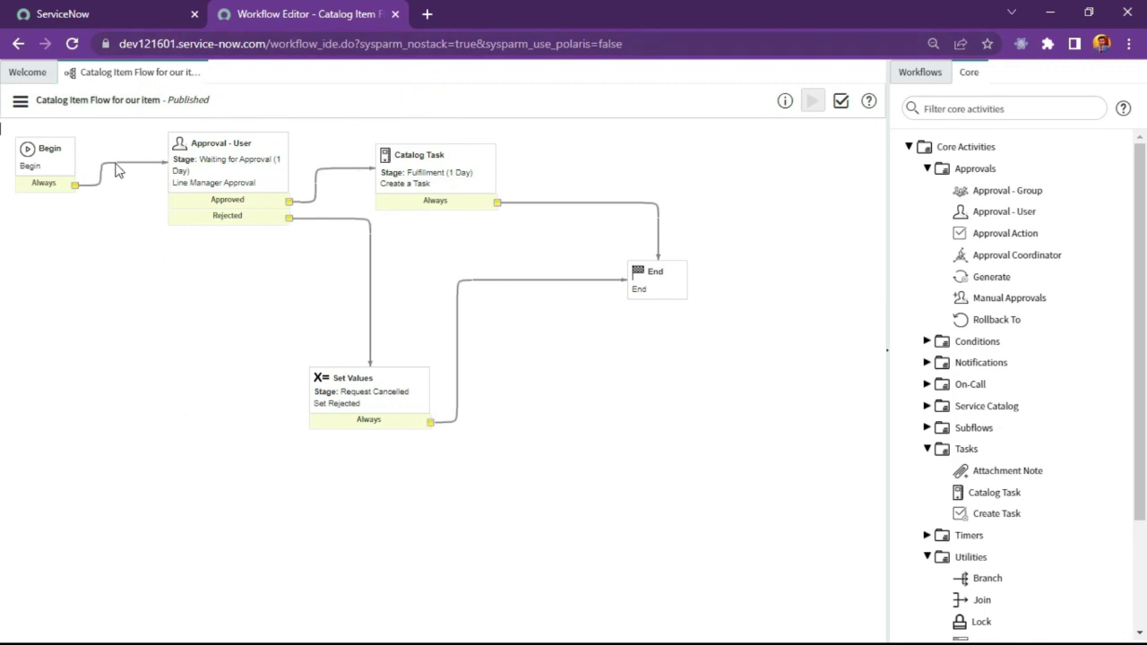
Step: Find Maintain Items in the ServiceNow navigator by filtering for "maintain", and open the Demo Server catalog item
click(99, 11)
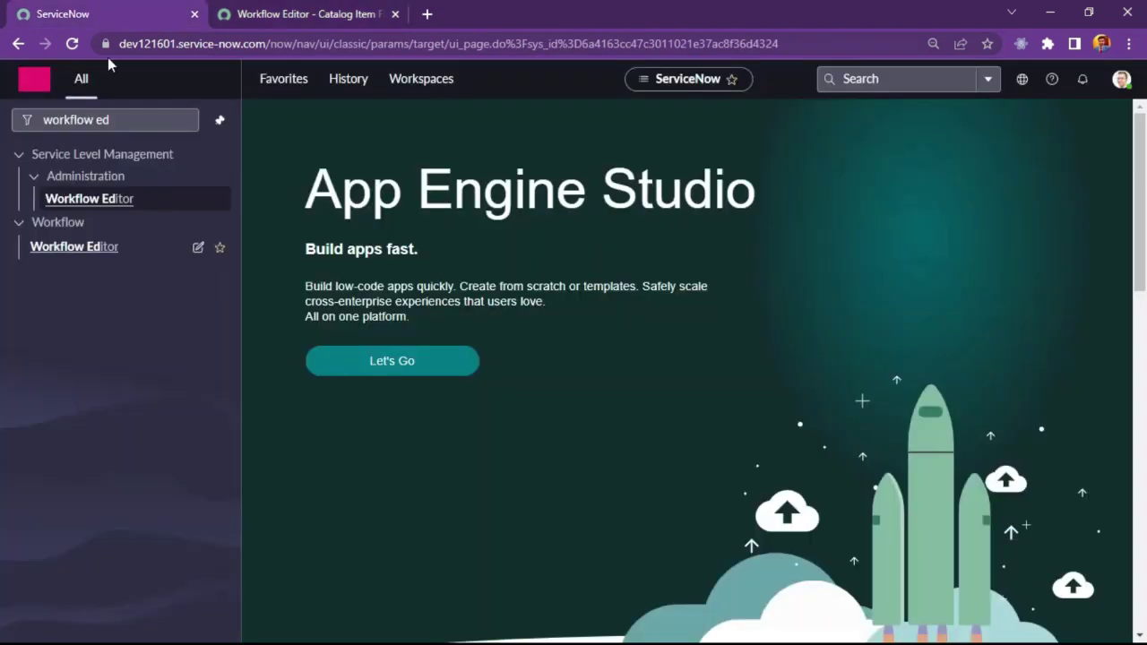
click(141, 120)
triple_click(140, 120)
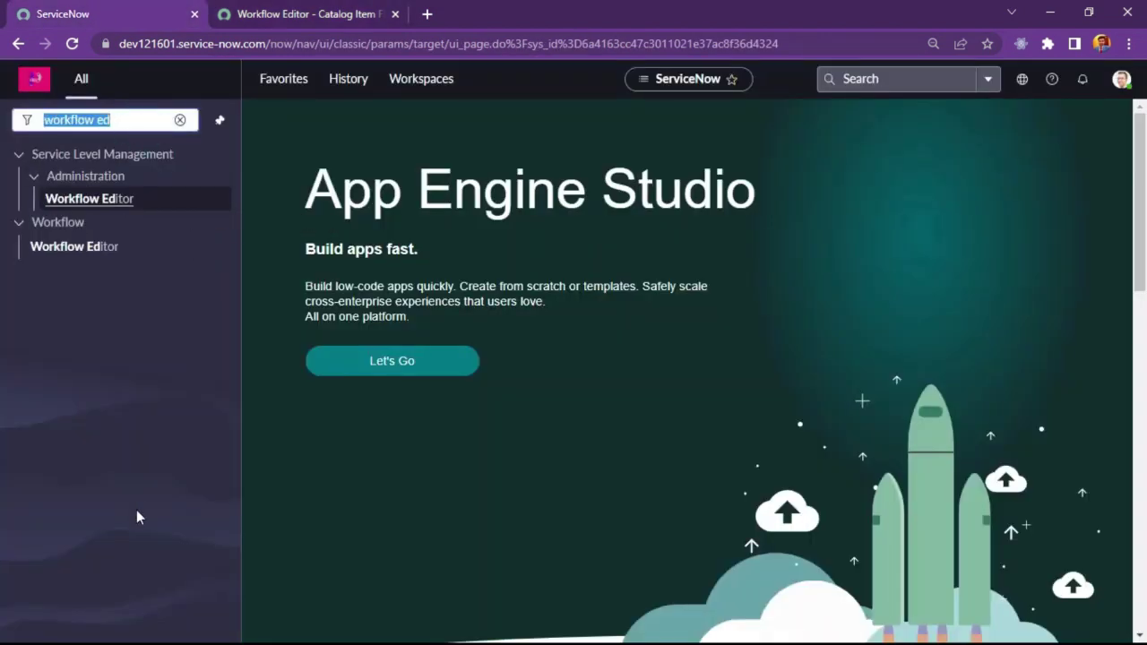
text(main t)
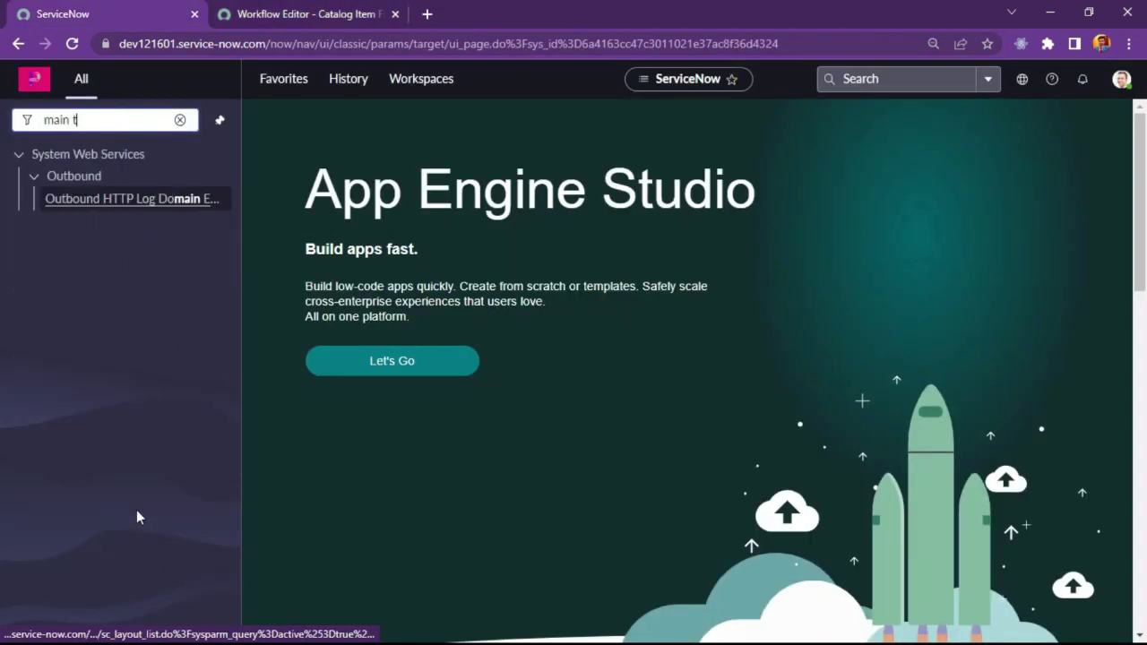
text(aio)
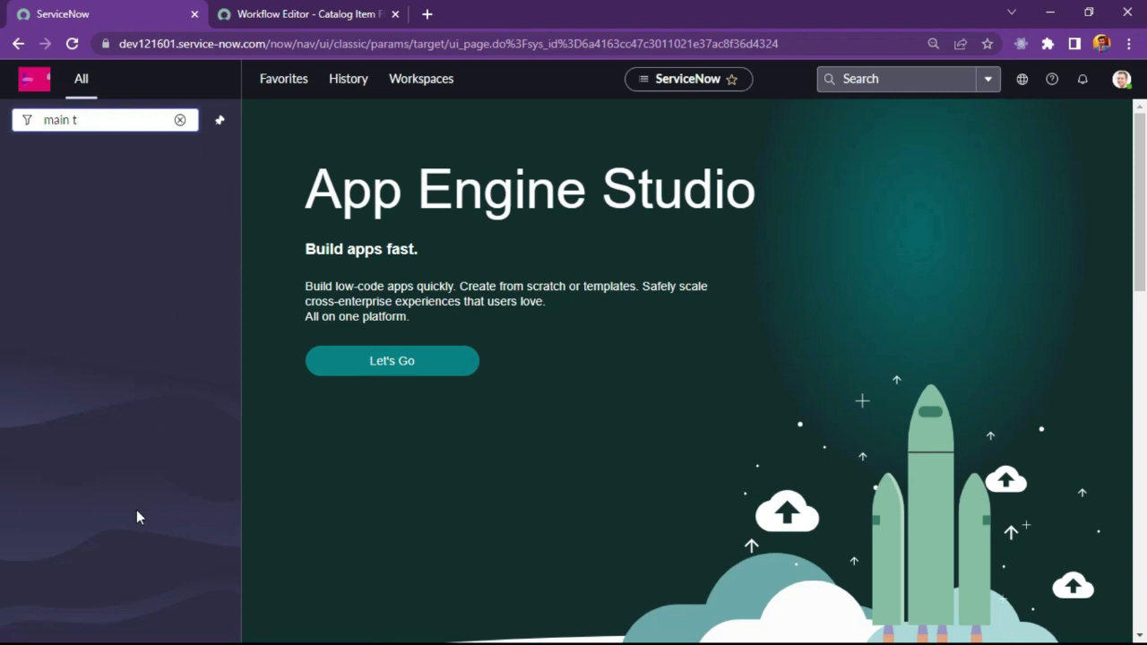
key(BackSpace)
key(BackSpace)
text(tain)
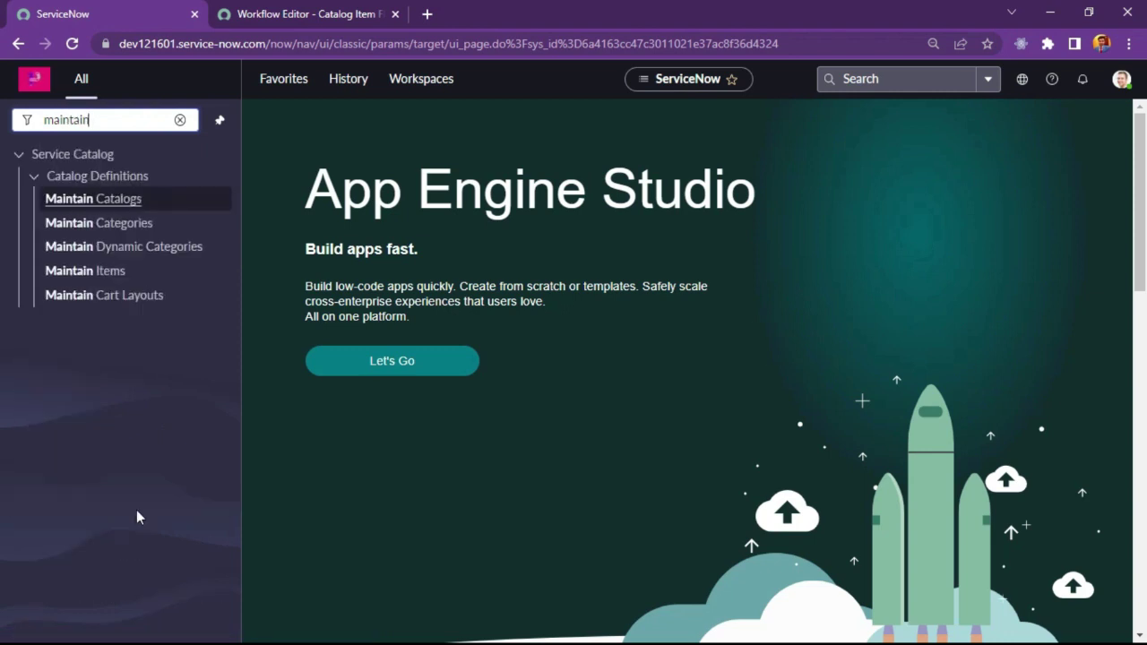
click(98, 273)
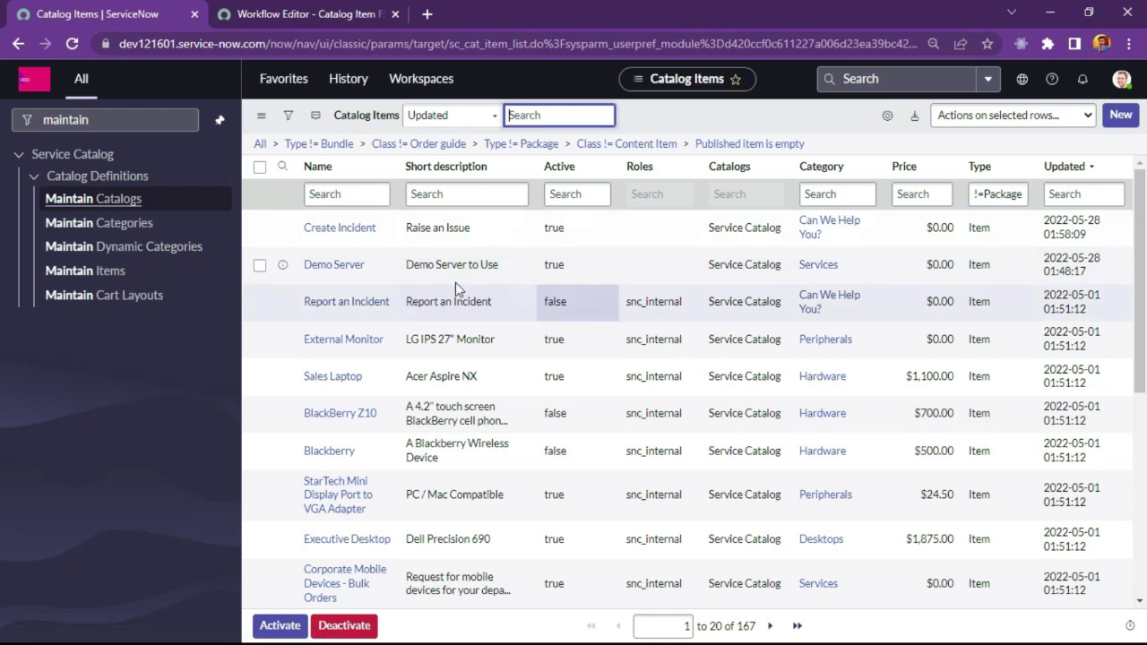
click(316, 264)
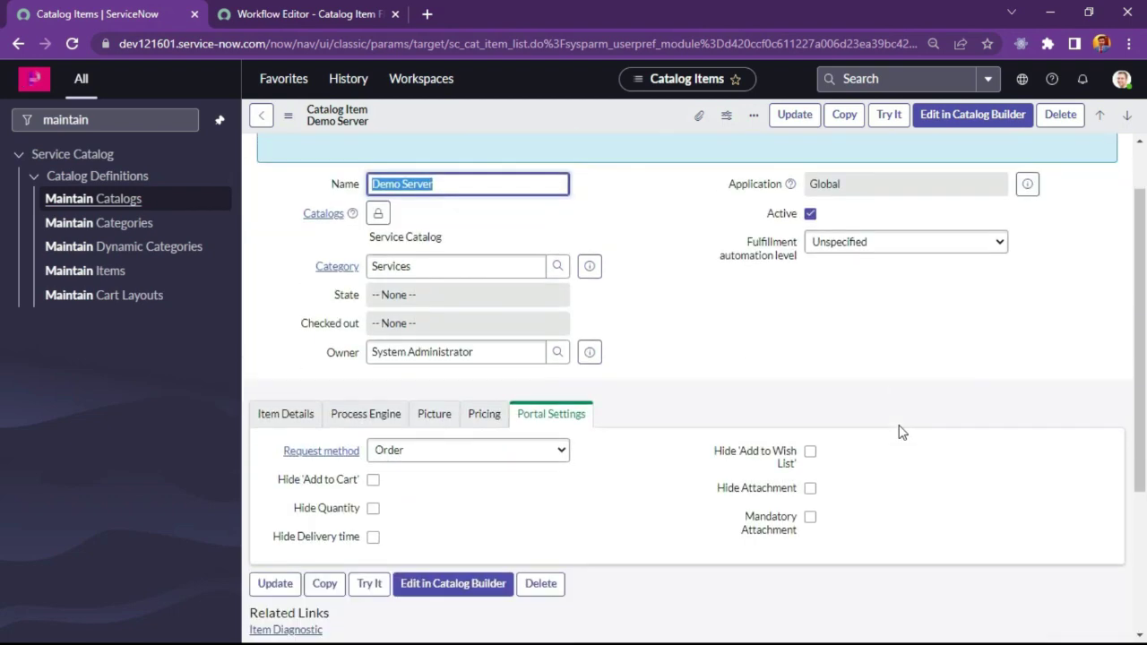
Step: Clear the Execution Plan in the Demo Server item's Process Engine settings
scroll(741, 419, down, 2)
scroll(740, 420, up, 3)
click(302, 481)
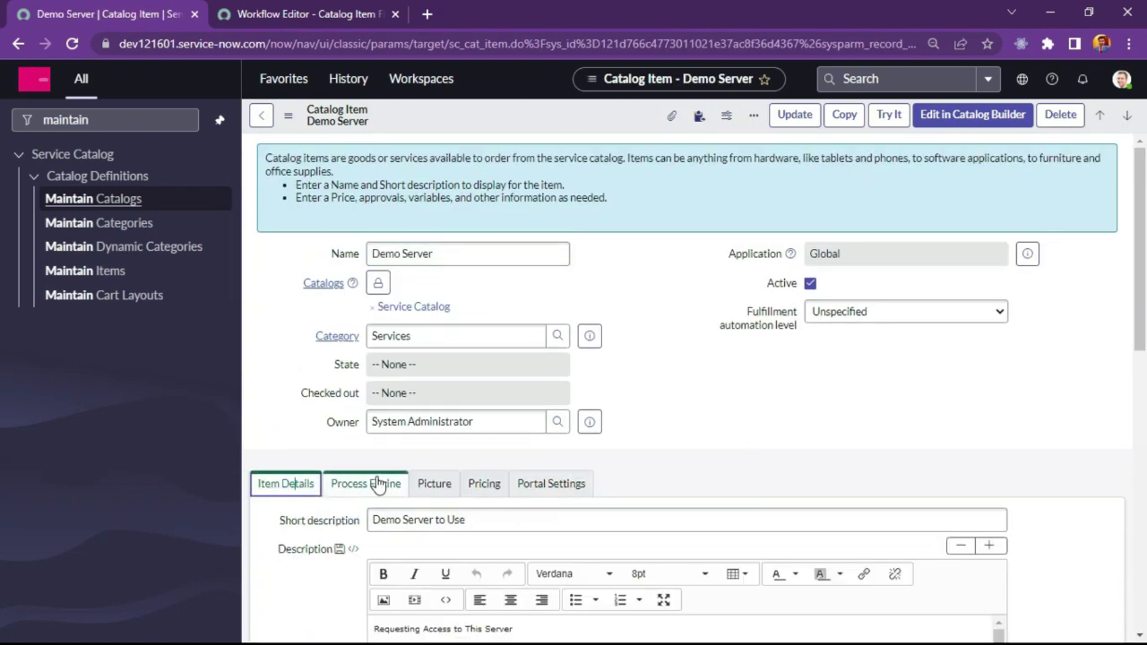
click(379, 481)
scroll(377, 483, down, 2)
click(381, 280)
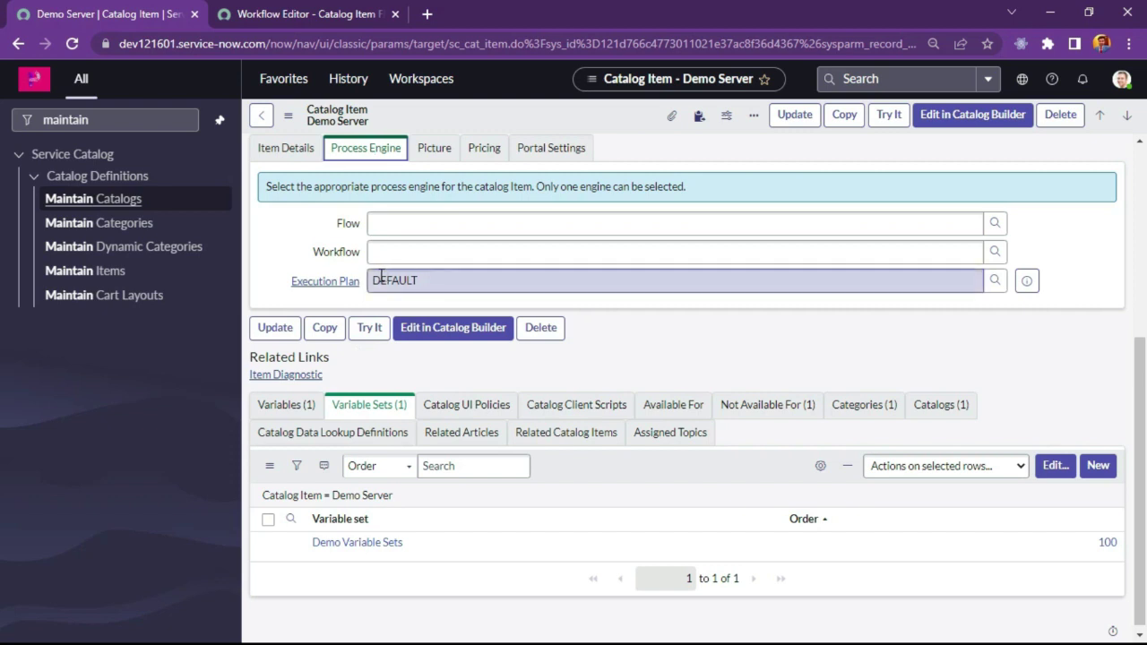
double_click(446, 281)
key(BackSpace)
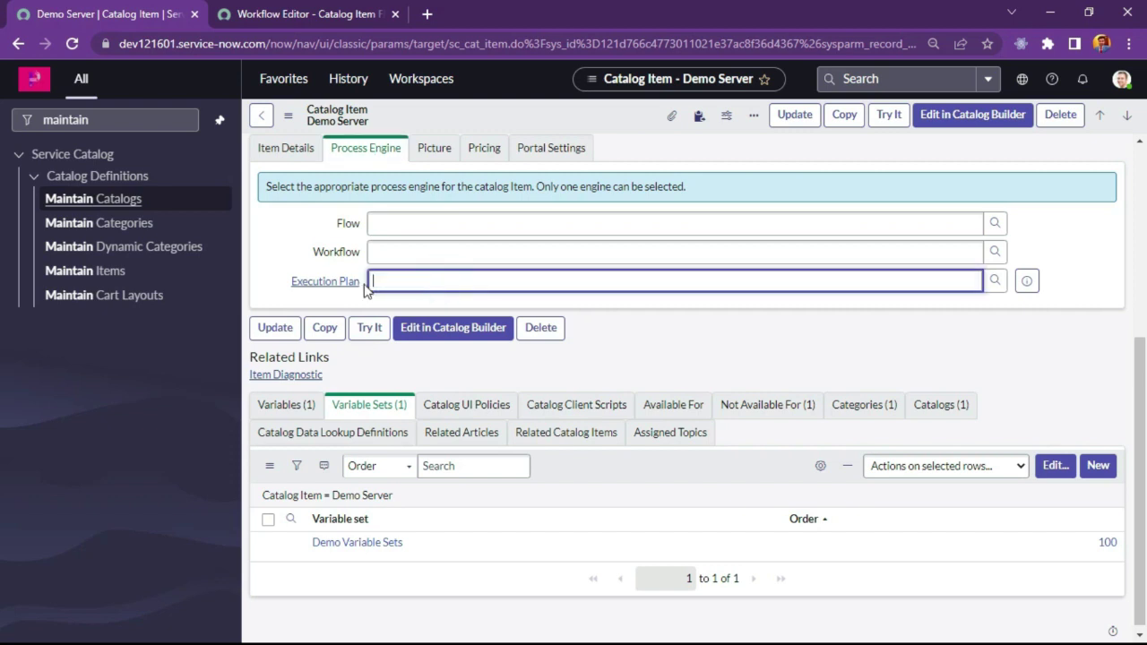
Step: Copy the published workflow's name from the Workflow Editor, set Demo Server's Workflow to Catalog Item Flow for our item, and save the record
click(412, 254)
click(372, 10)
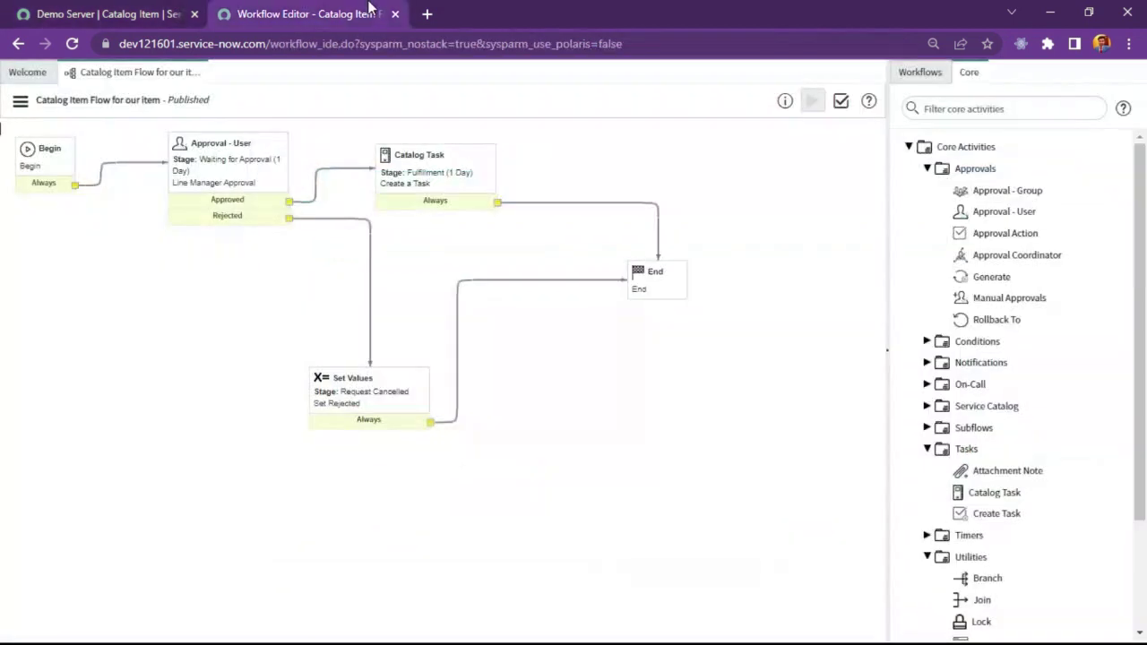
drag(36, 101, 160, 100)
key(ctrl+c)
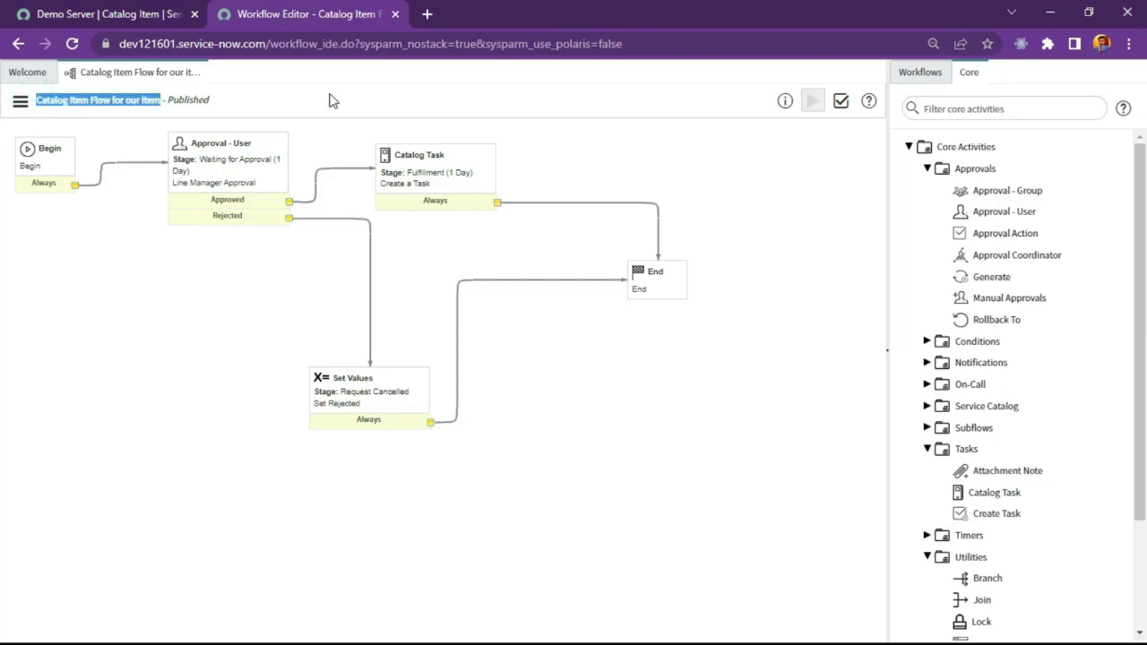
click(31, 9)
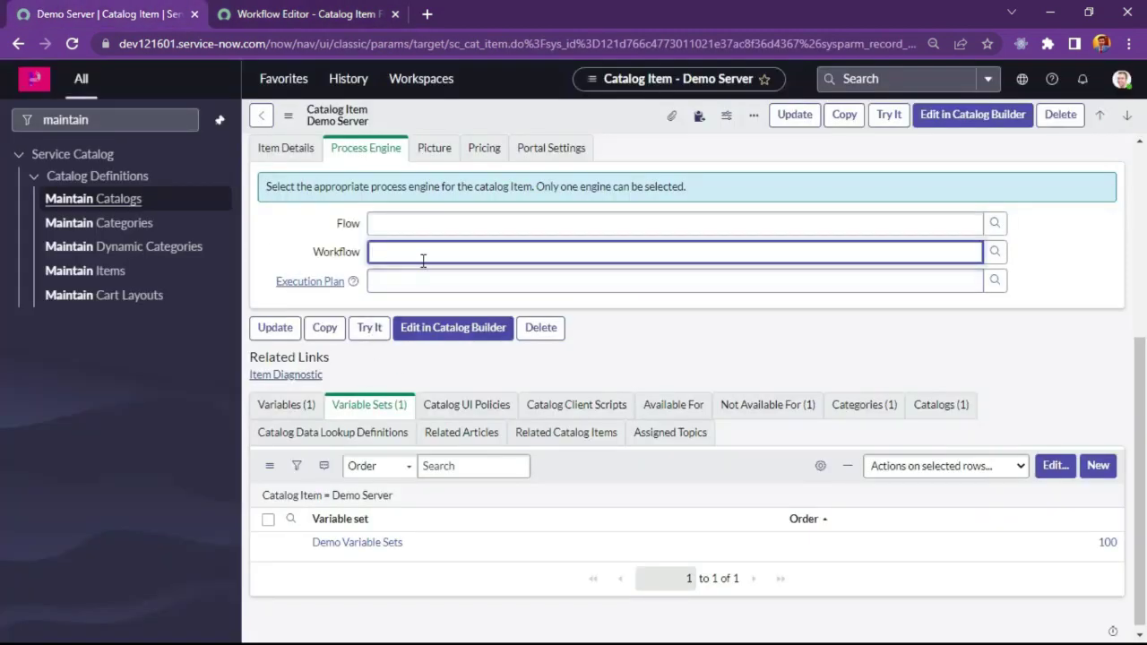
key(ctrl+v)
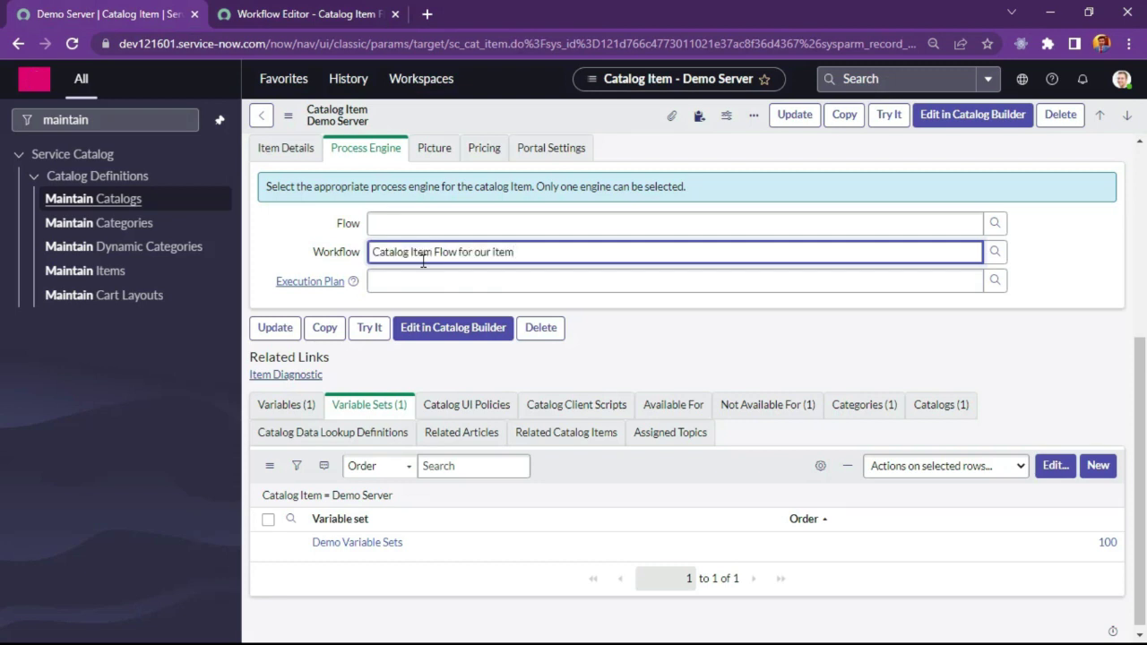
click(430, 272)
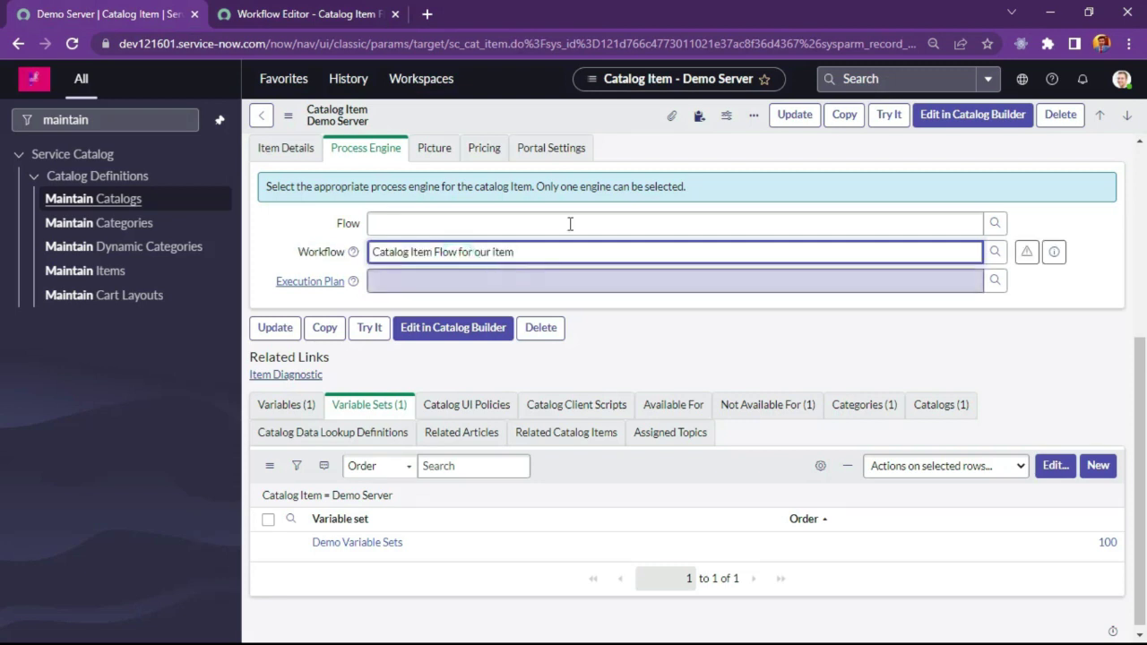
right_click(575, 119)
click(595, 128)
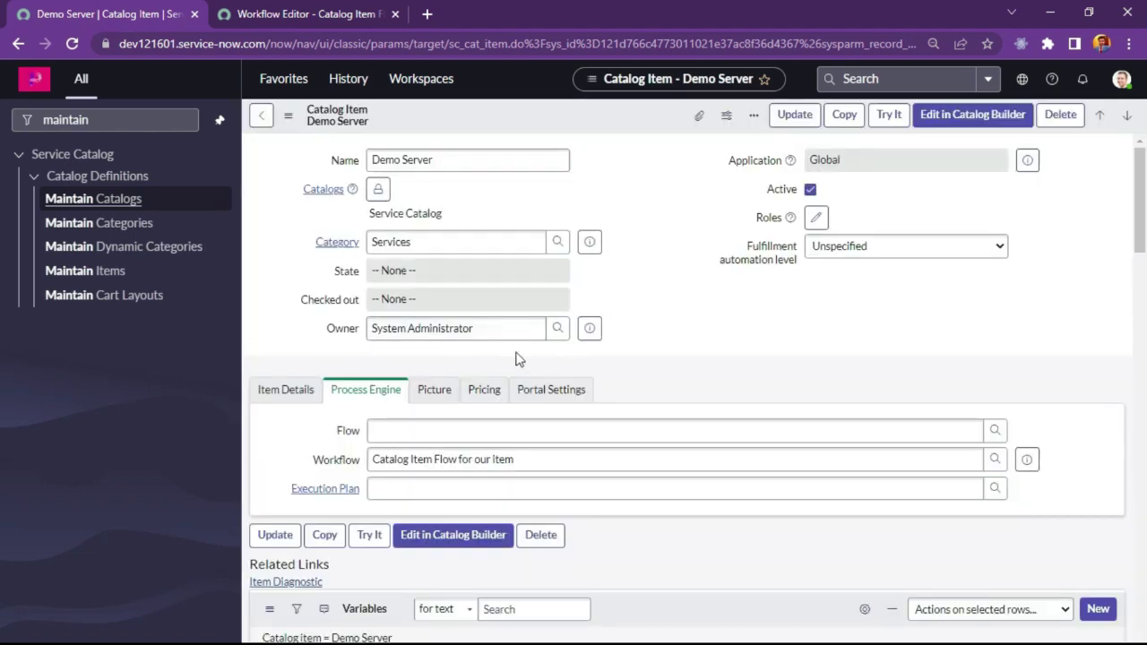
click(309, 13)
click(136, 11)
click(314, 9)
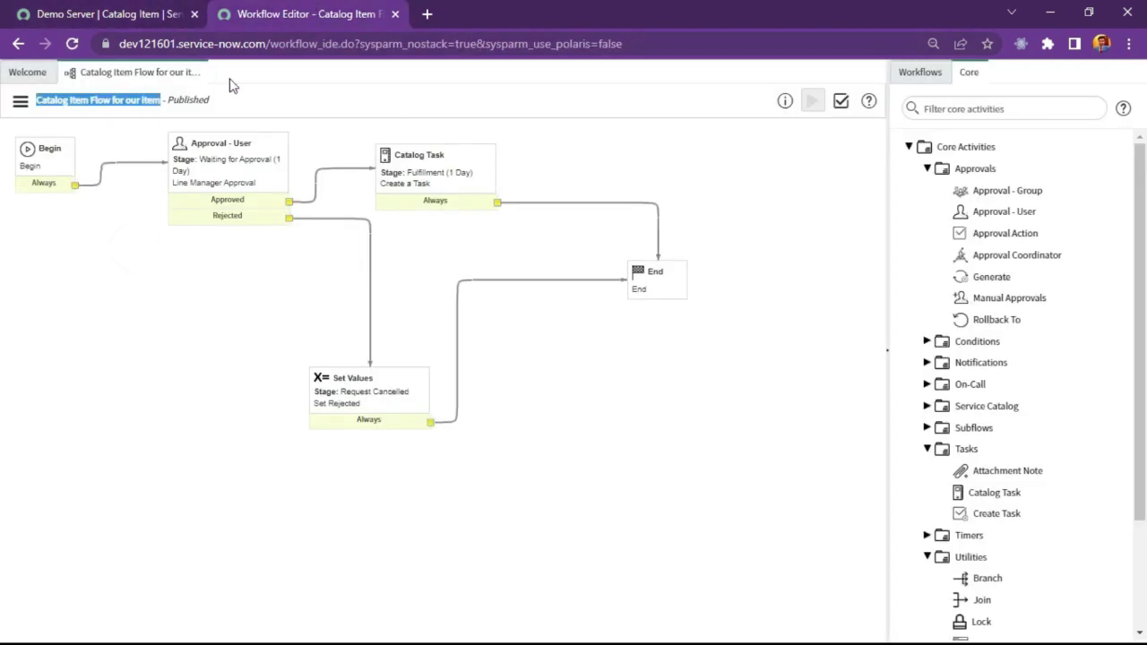
click(136, 11)
Step: Try out the Demo Server item and order it with "Test" as both the server name and the space required
click(885, 115)
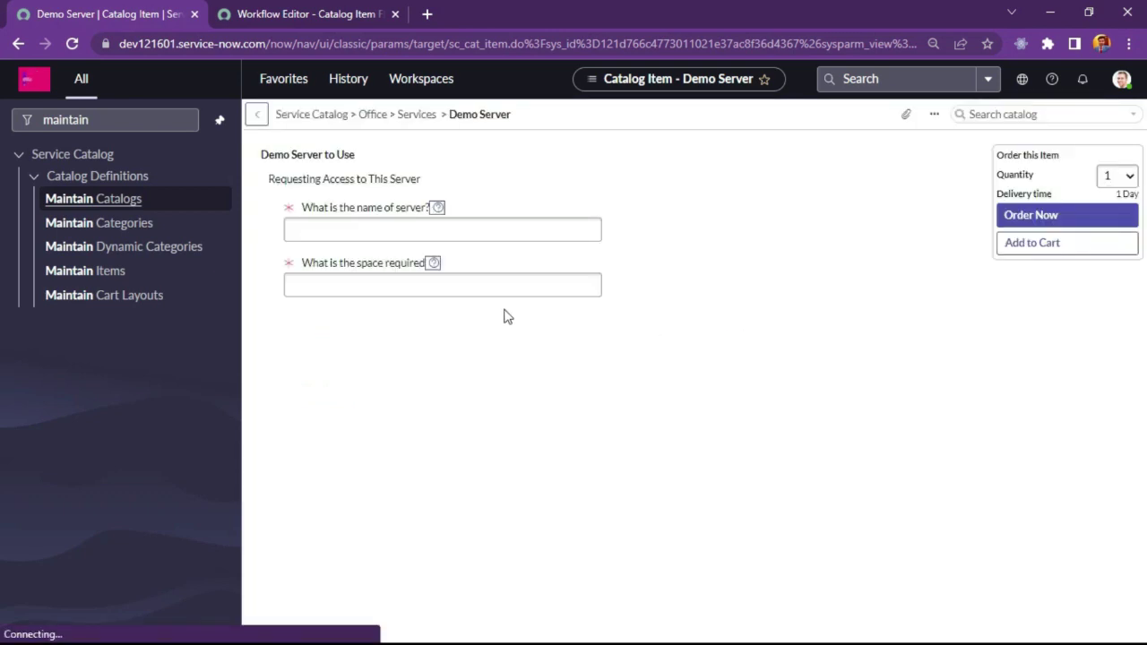
click(450, 228)
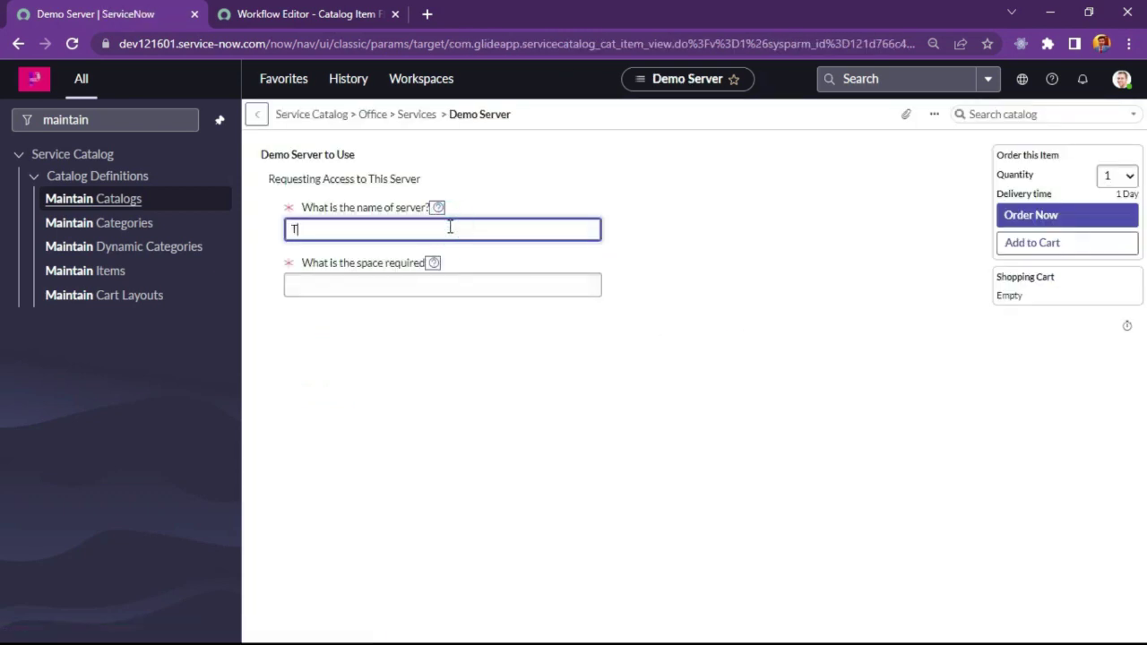
key(Tab)
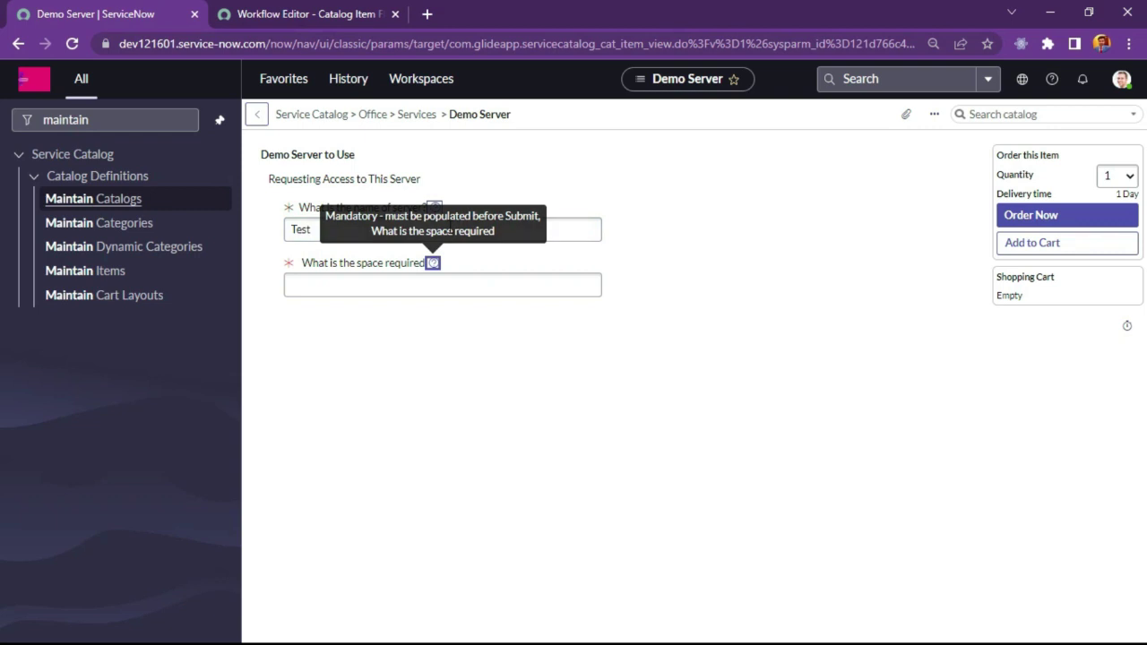
click(494, 284)
text(Te)
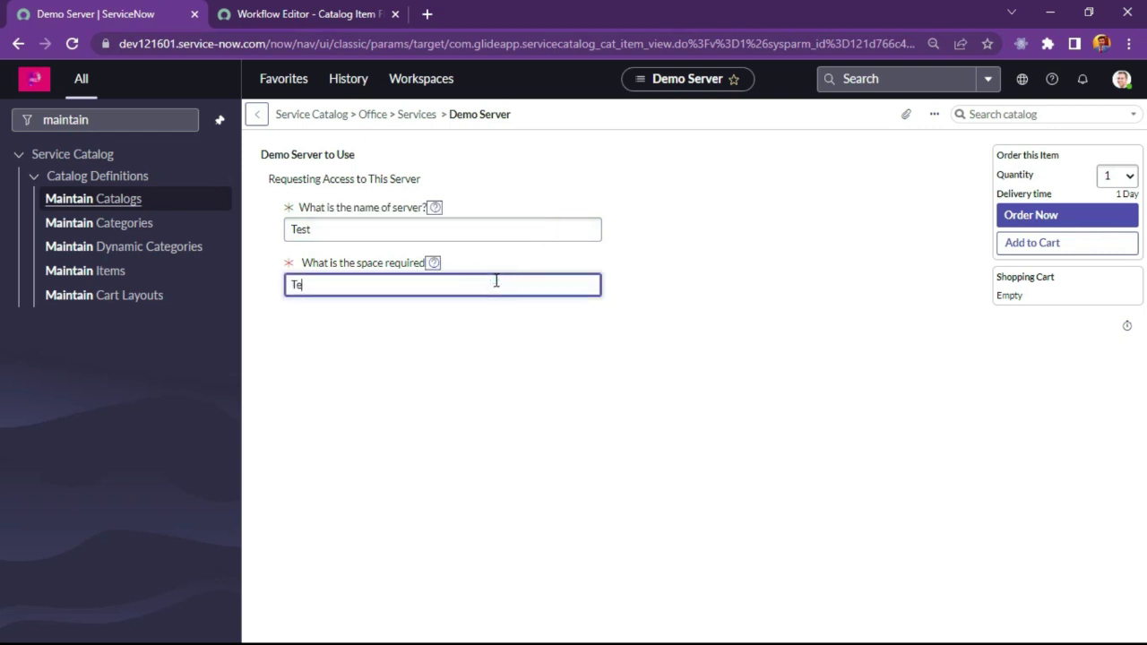
text(st)
click(1063, 217)
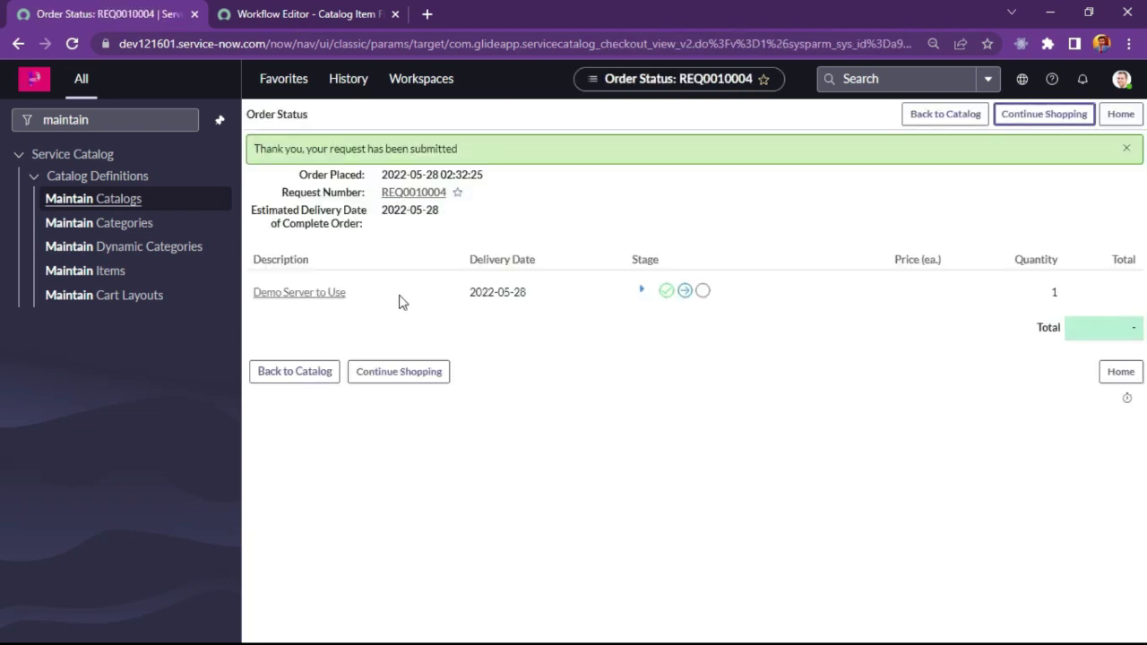
Step: Open the requested item for the Demo Server order and view its approvers
click(312, 295)
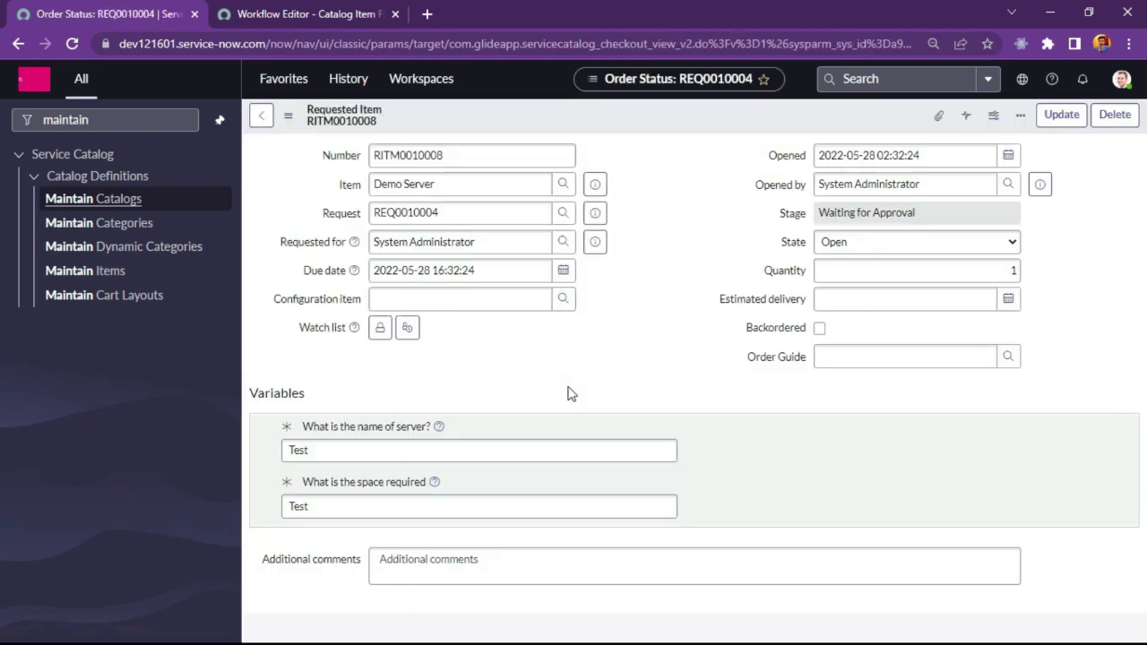
scroll(489, 440, down, 5)
scroll(417, 486, down, 5)
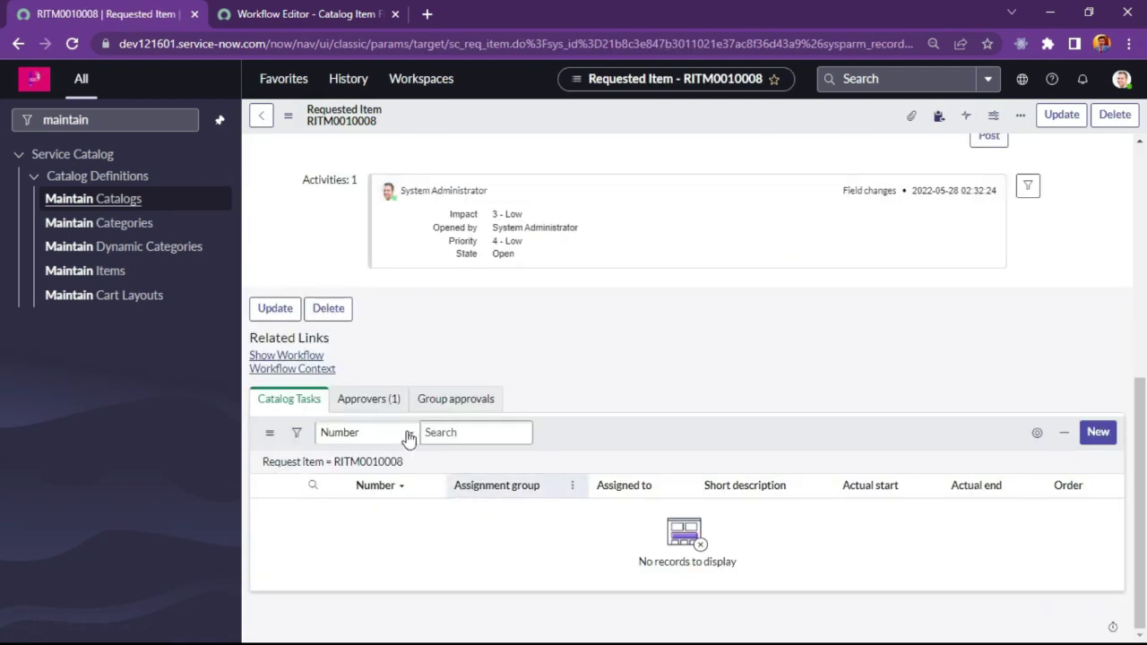
click(381, 402)
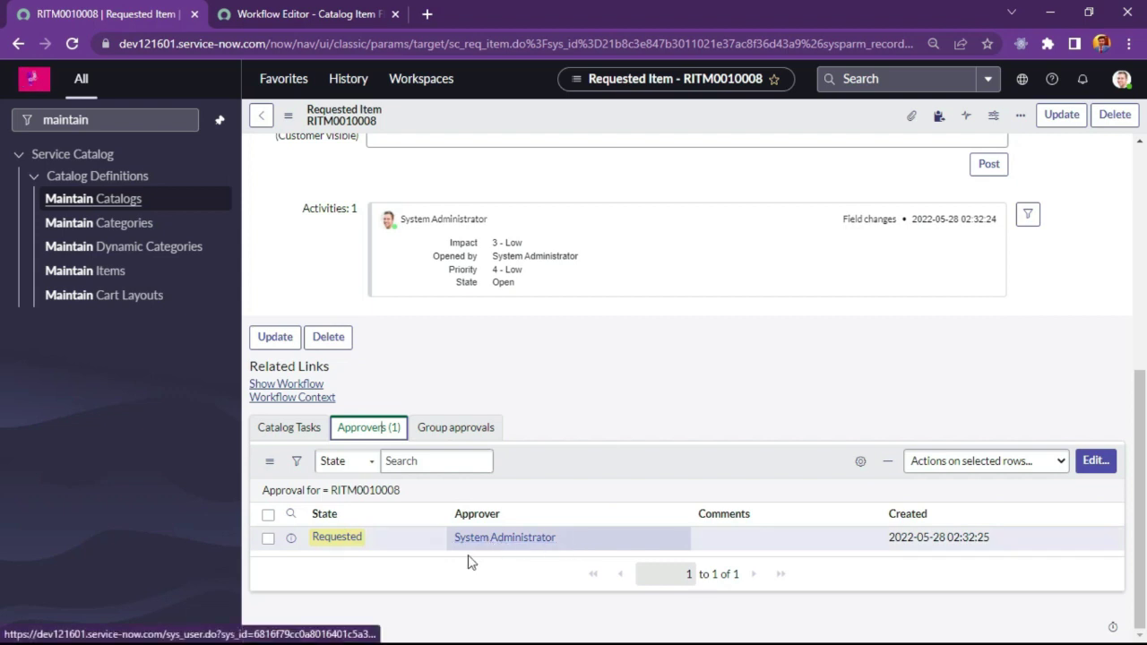
click(441, 473)
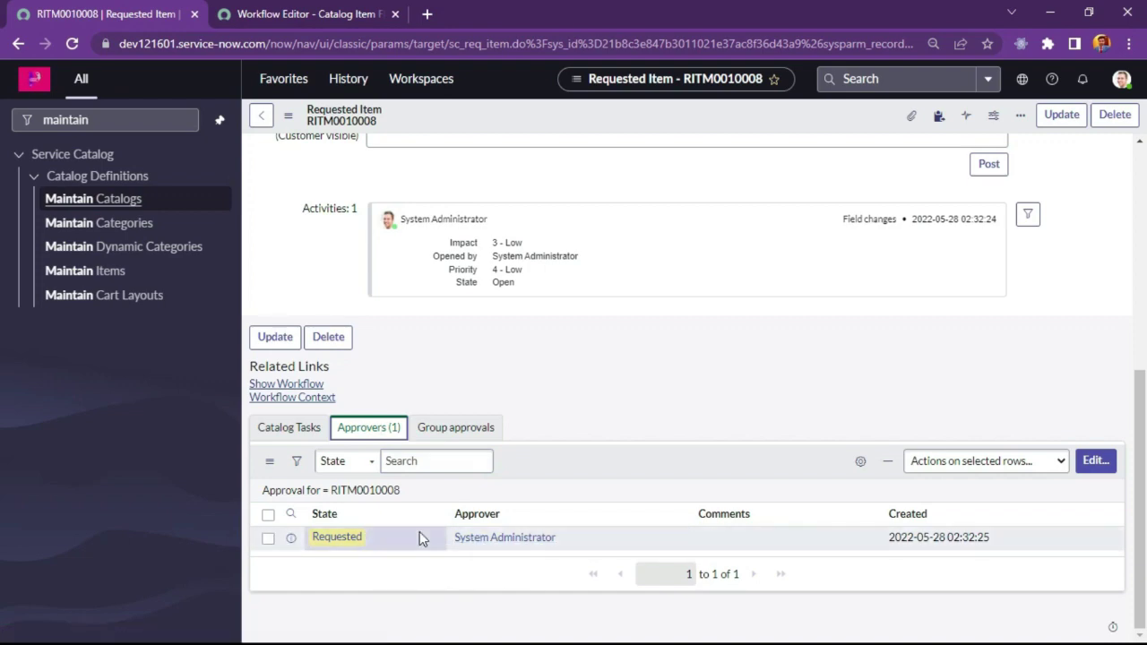
Step: Review the requested item's main fields and its related catalog tasks
scroll(380, 574, up, 2)
scroll(425, 494, down, 2)
scroll(430, 498, up, 5)
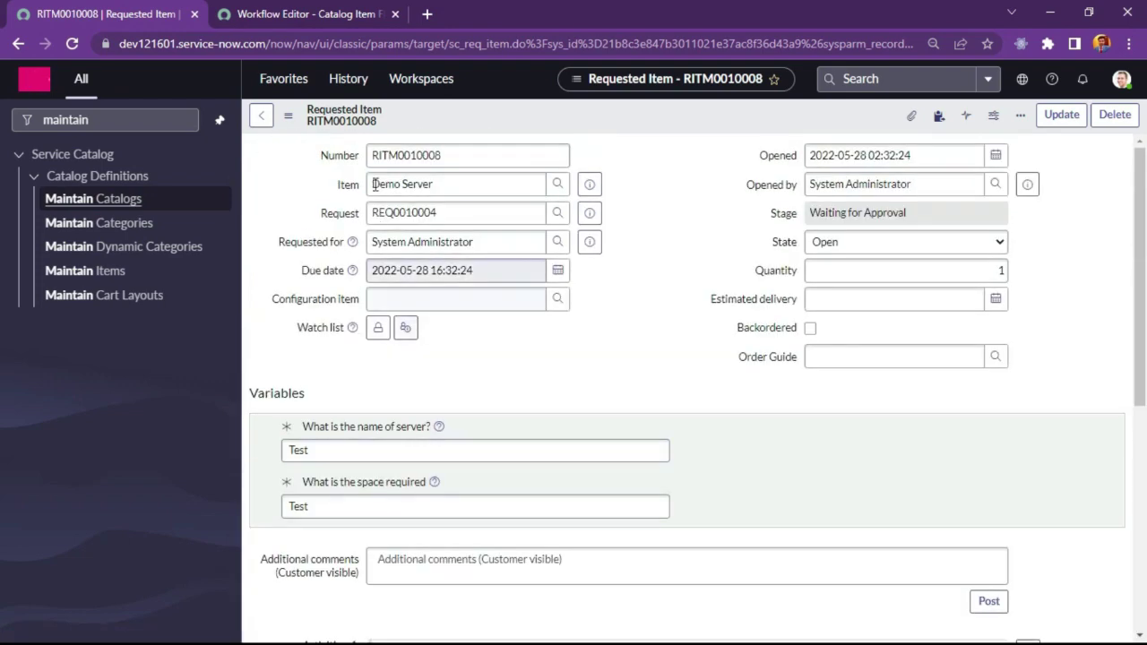
scroll(363, 462, down, 5)
click(296, 446)
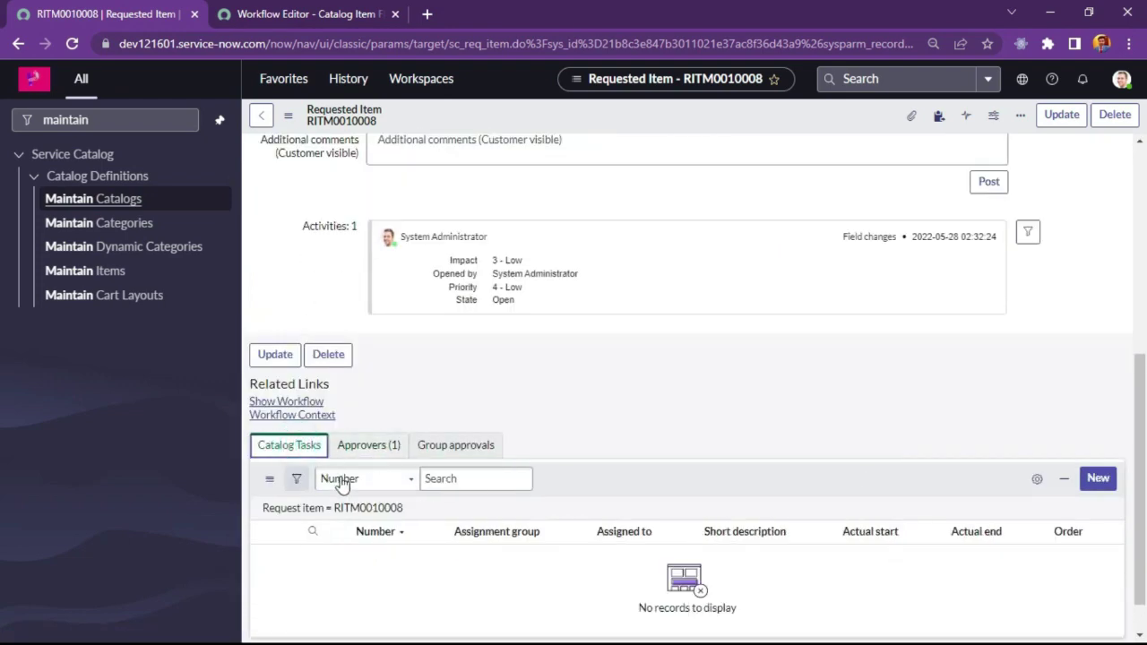
Step: Approve the requested approval listed under the Demo Server requested item's approvers
click(368, 445)
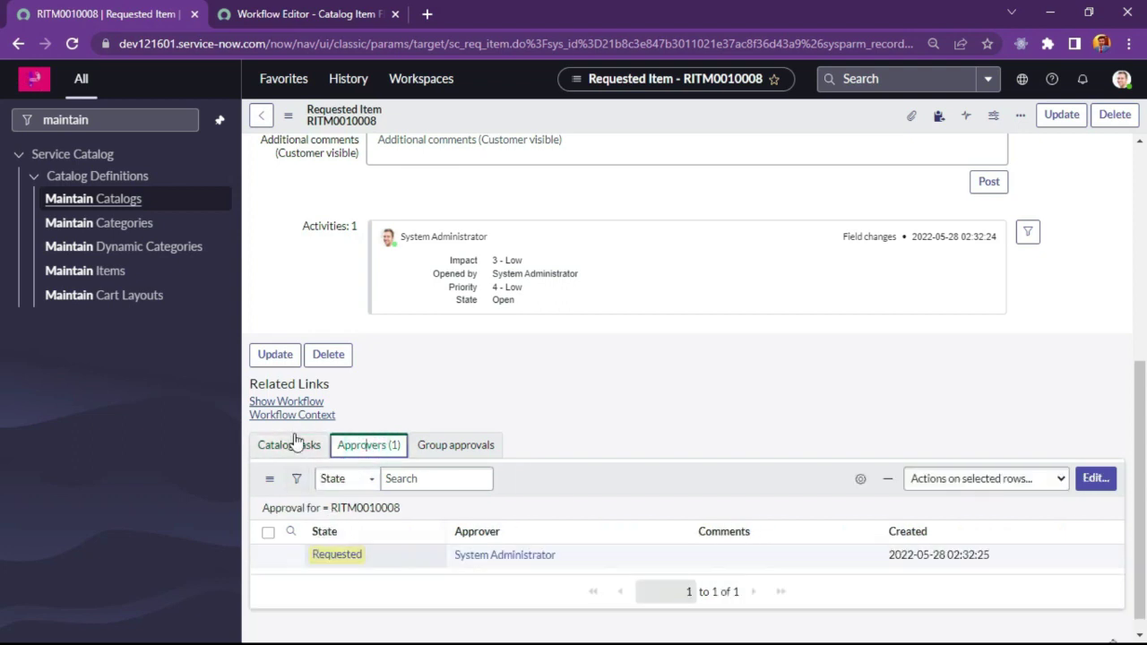
click(285, 447)
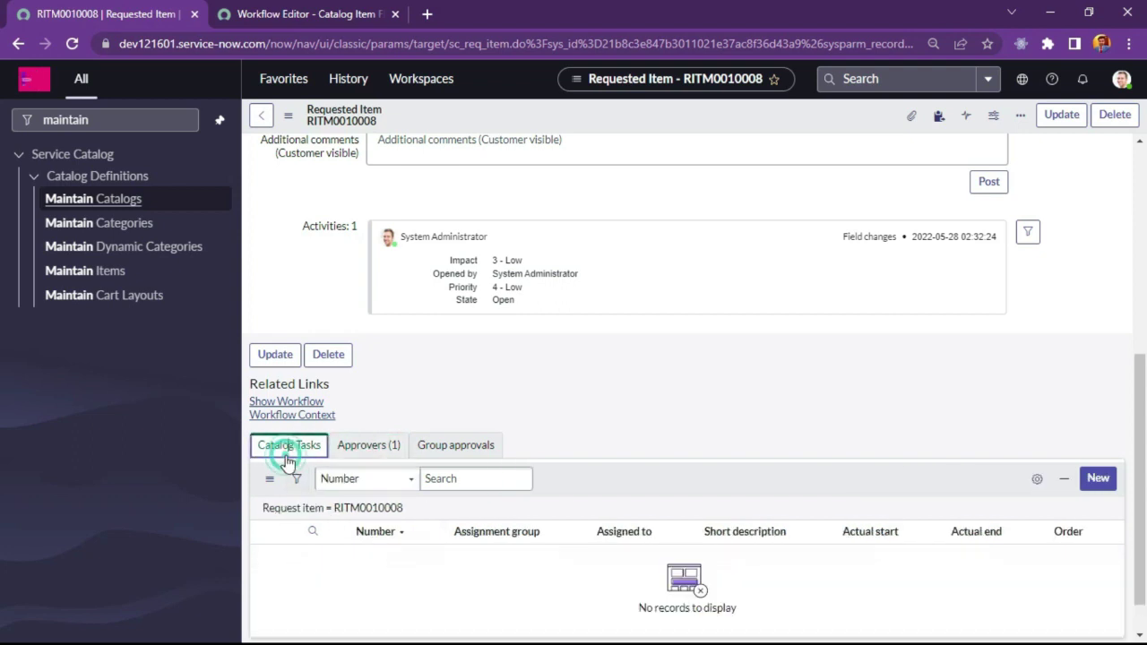
click(395, 445)
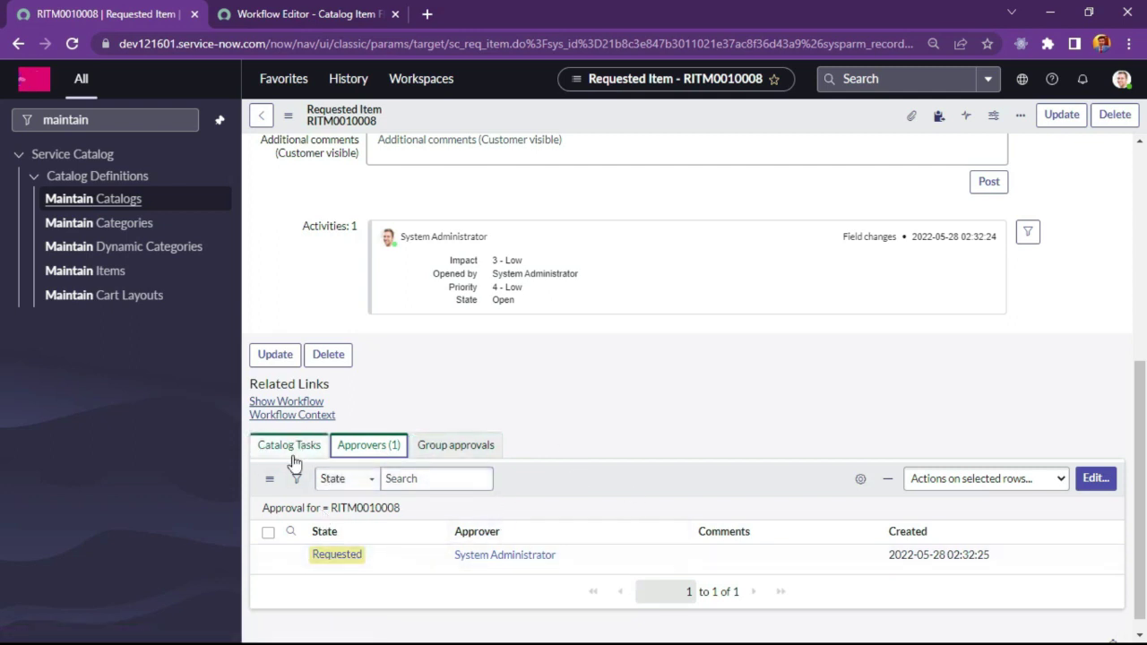
right_click(344, 559)
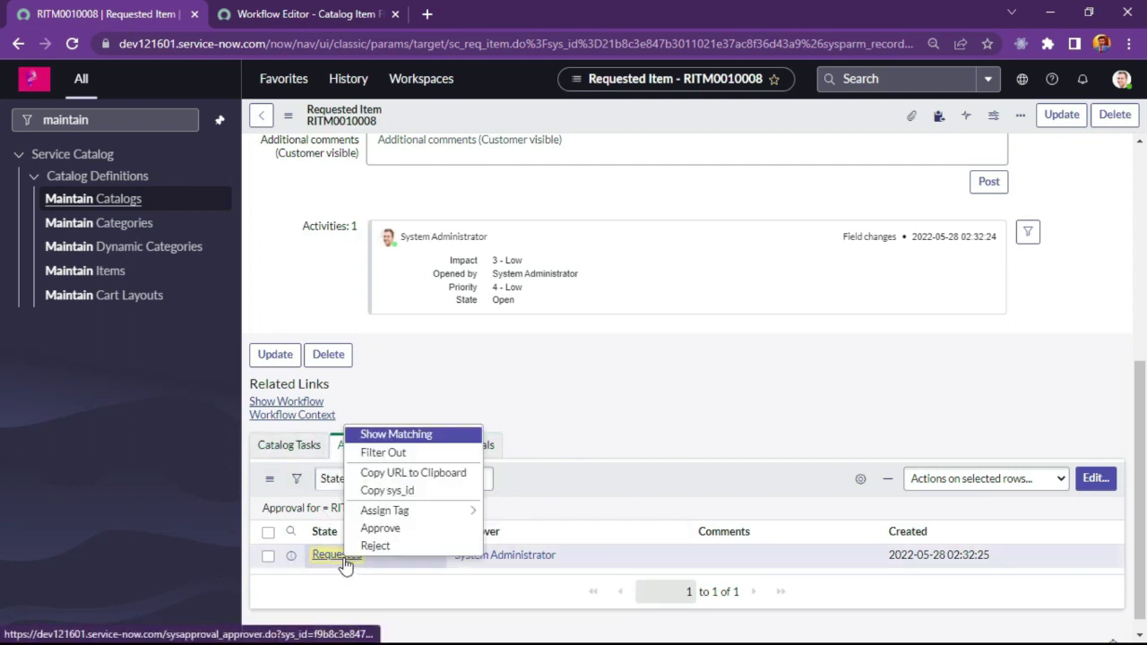
click(403, 529)
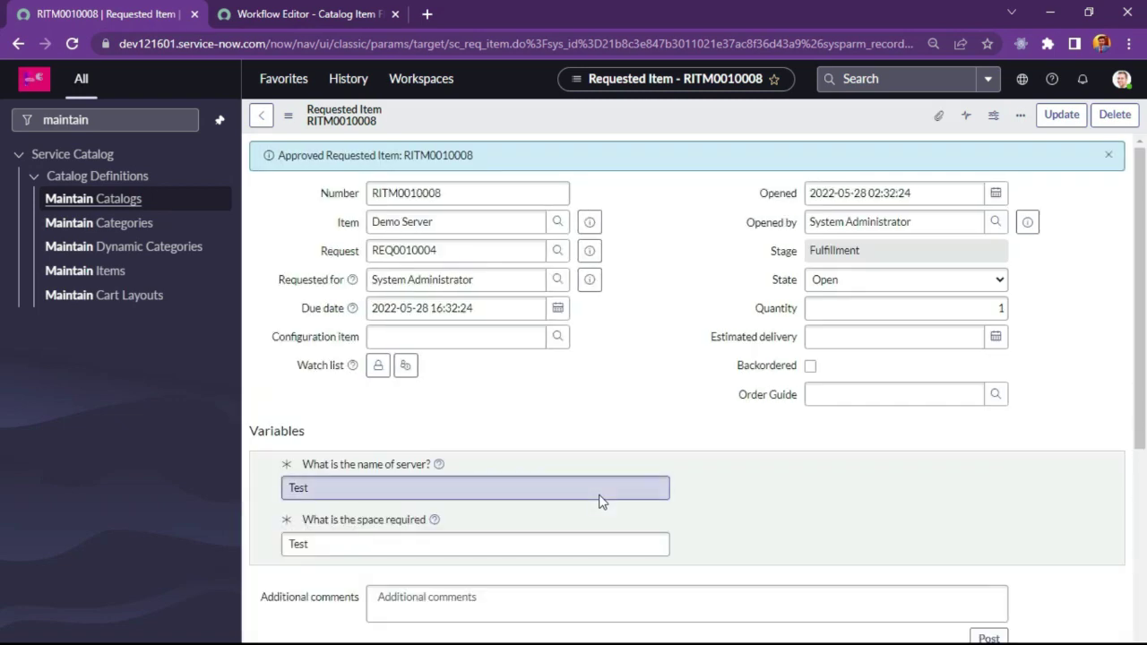
drag(280, 158, 397, 158)
Step: Review the requested item's approval state and the short description of its related catalog task
scroll(638, 448, down, 5)
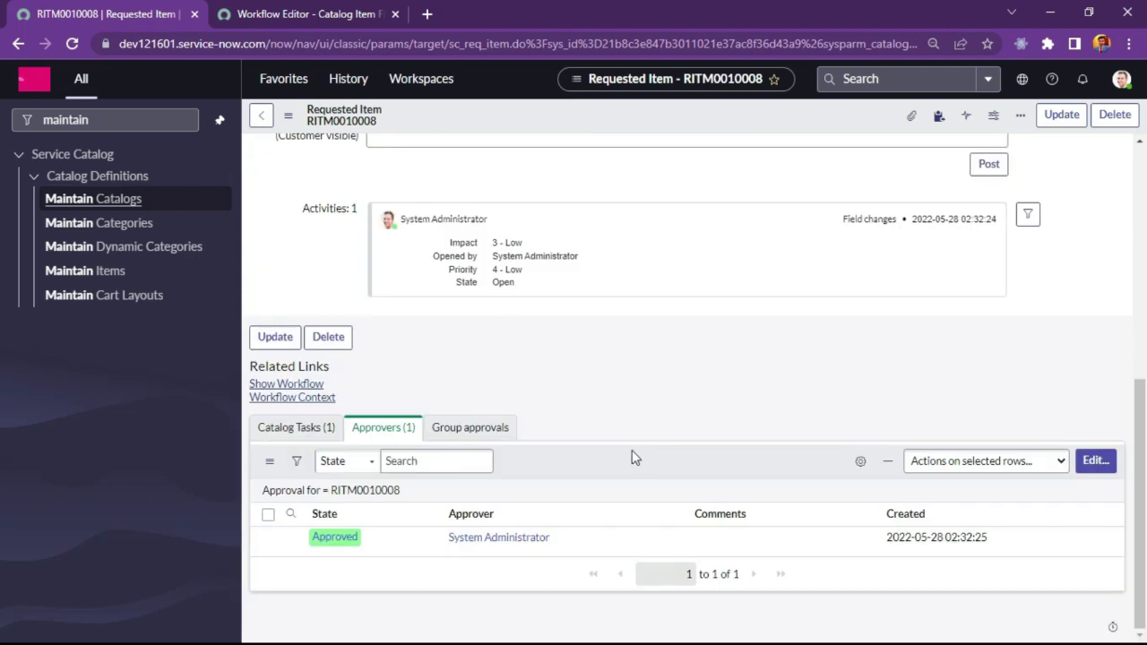
click(551, 460)
click(285, 429)
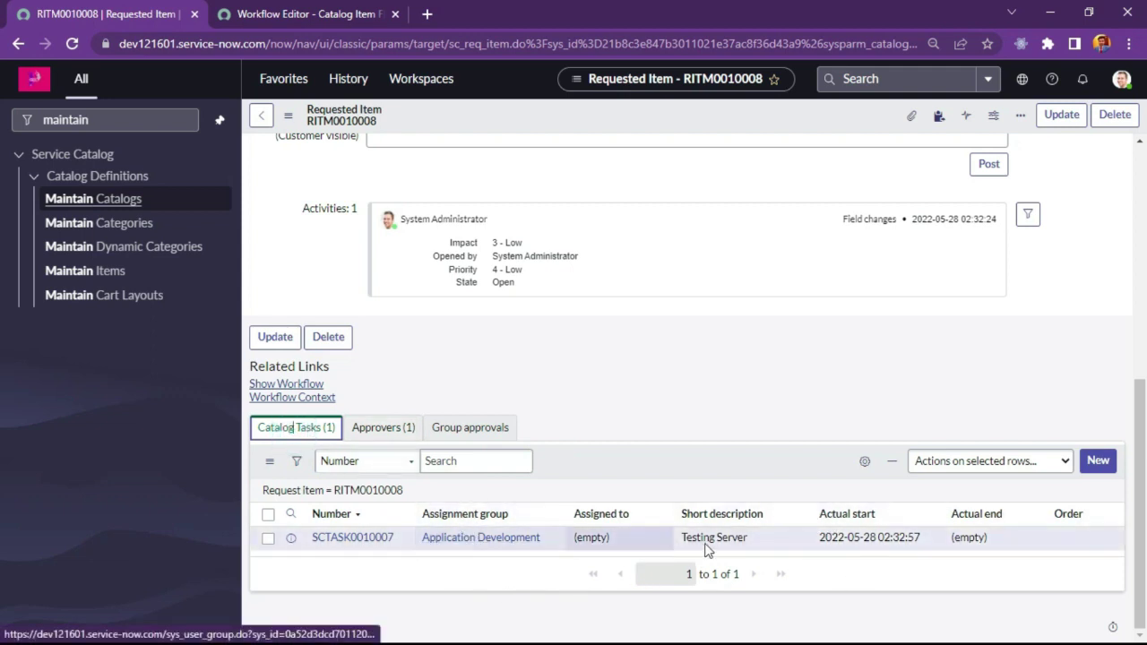
click(748, 537)
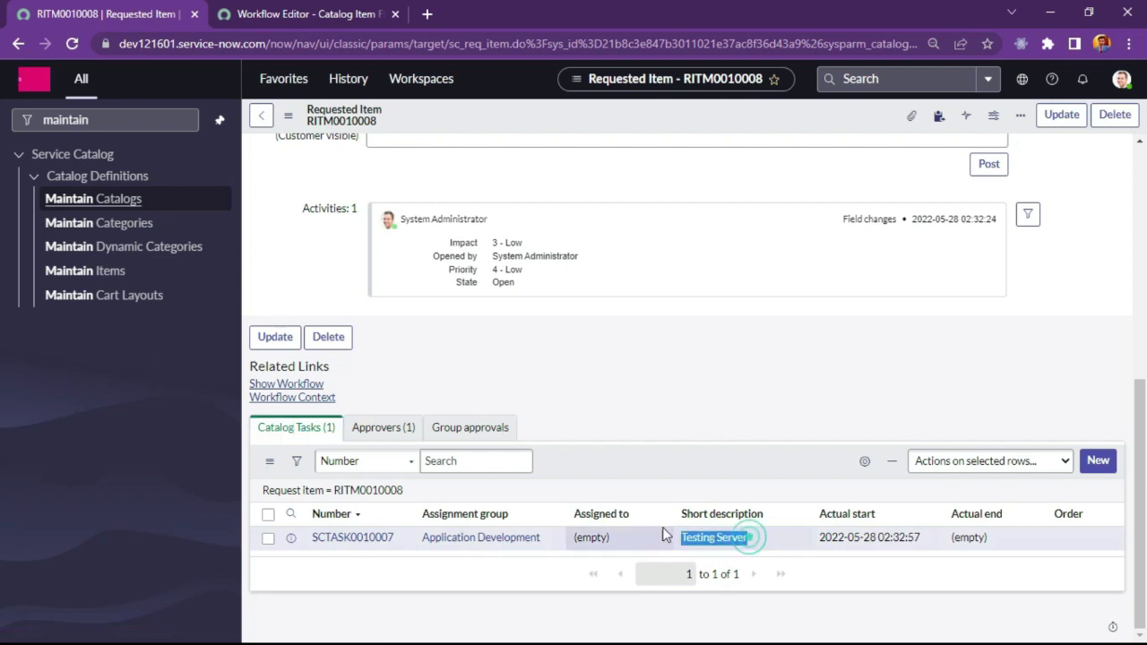
click(684, 450)
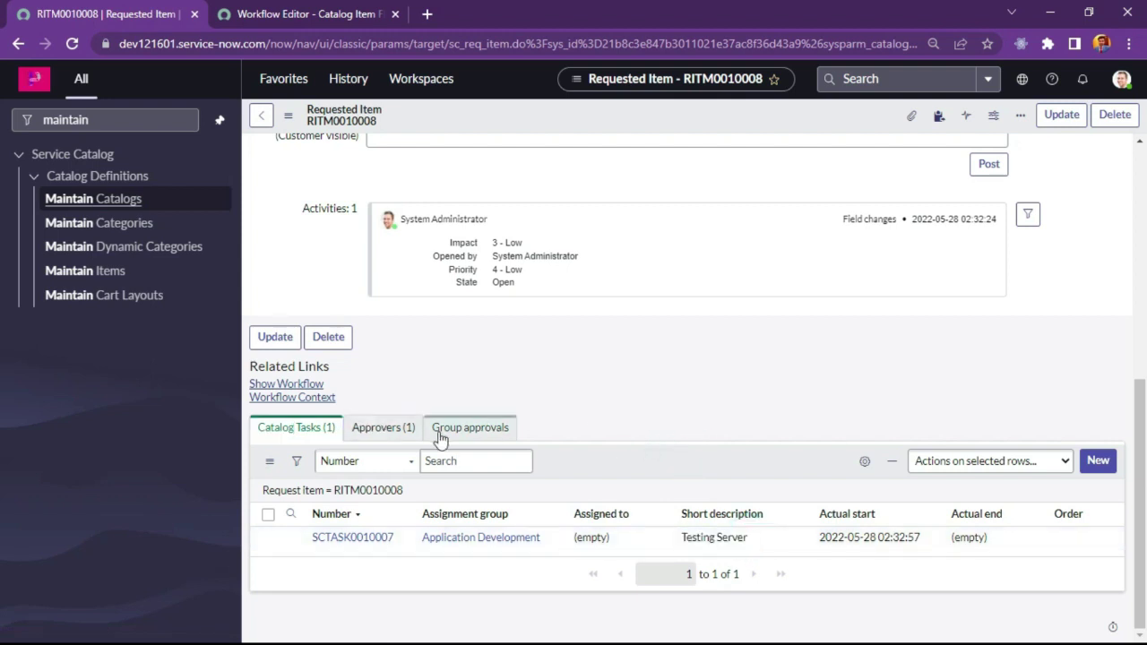
Step: Show the requested item's workflow and examine the progress of its Approval - User and Catalog Task activities
click(275, 384)
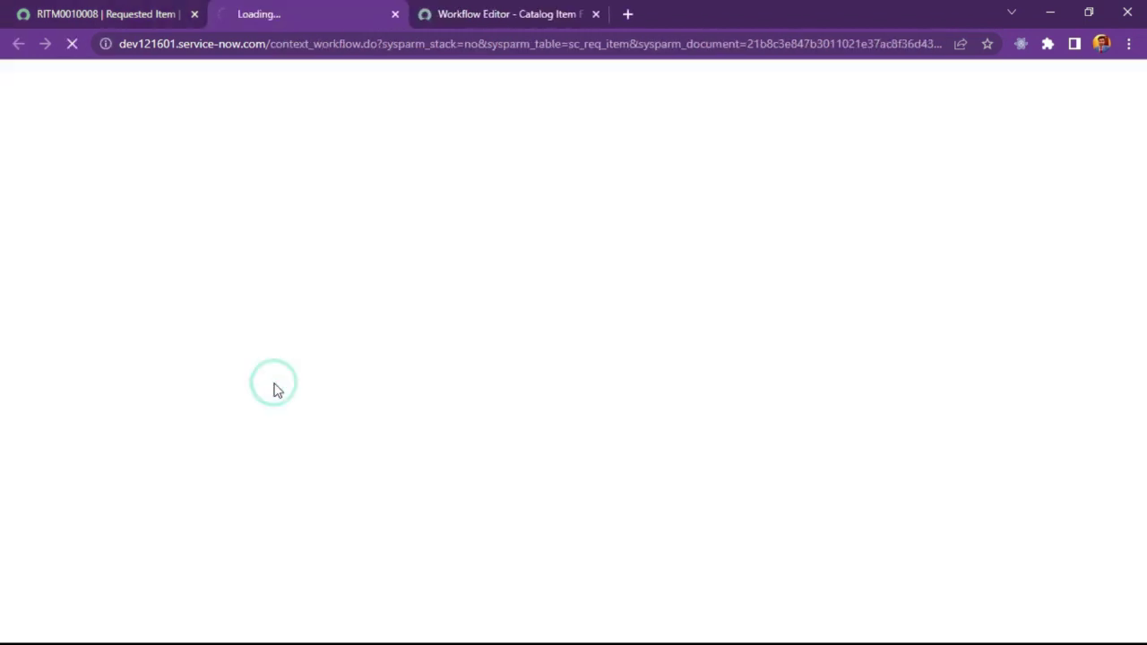
key(ctrl+shift+Tab)
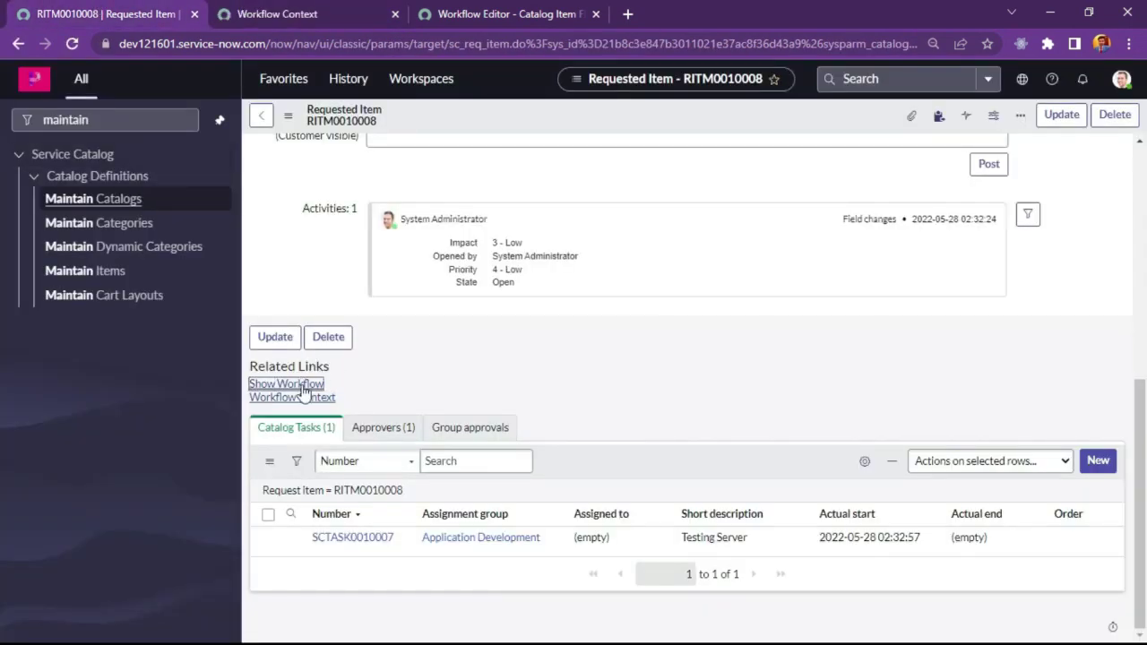
click(315, 8)
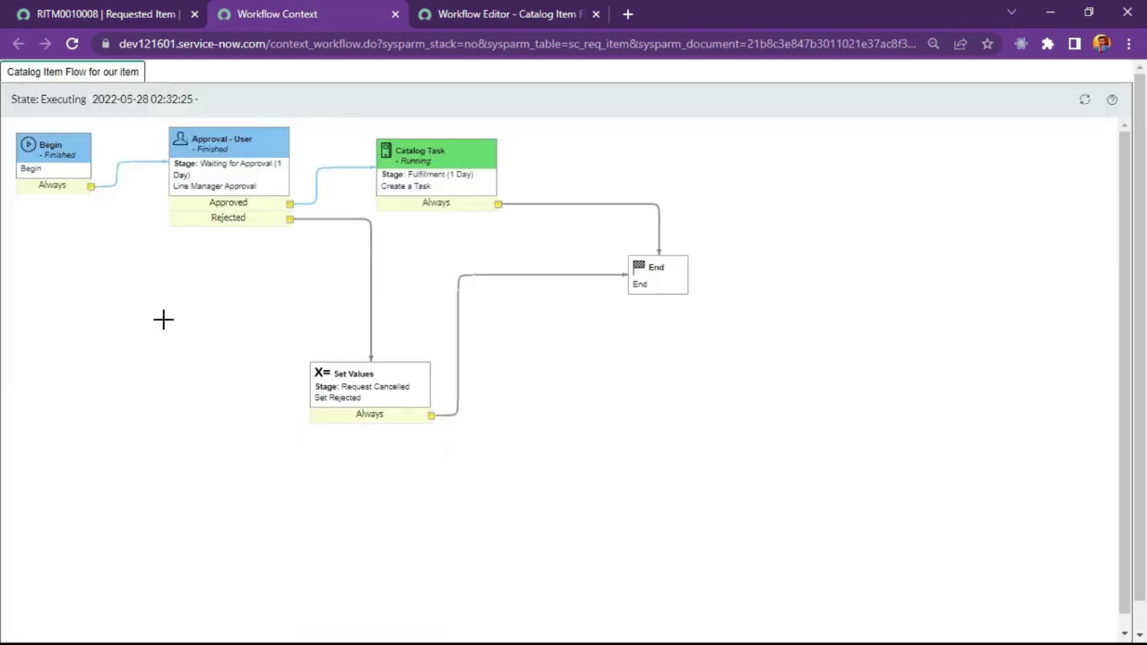
click(298, 92)
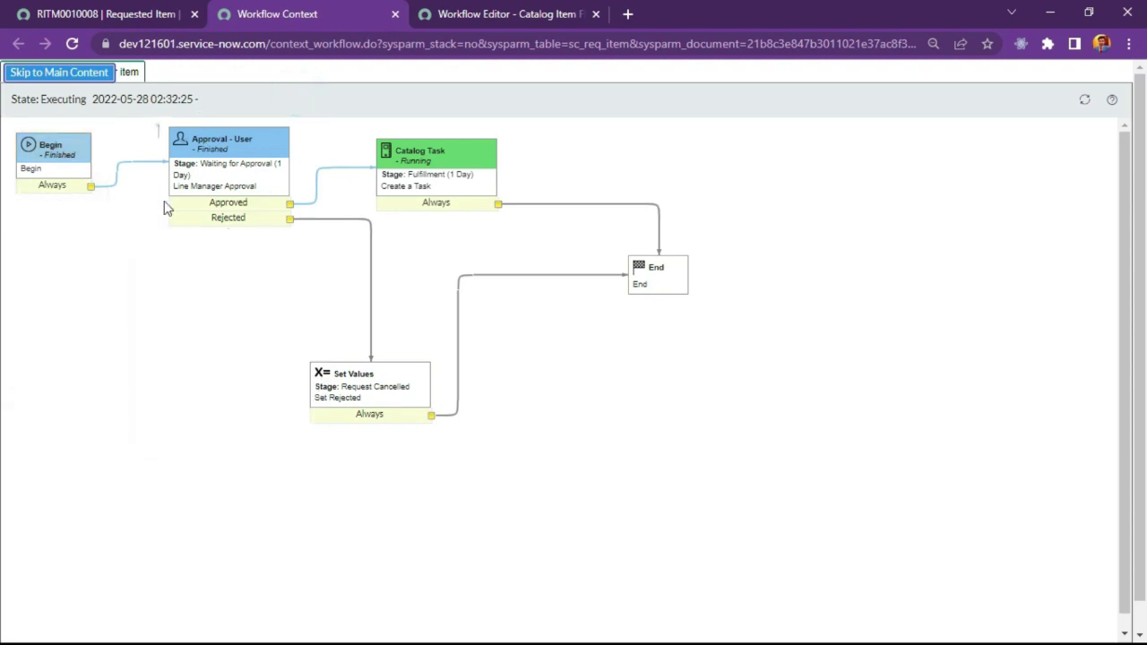
mouse_move(259, 208)
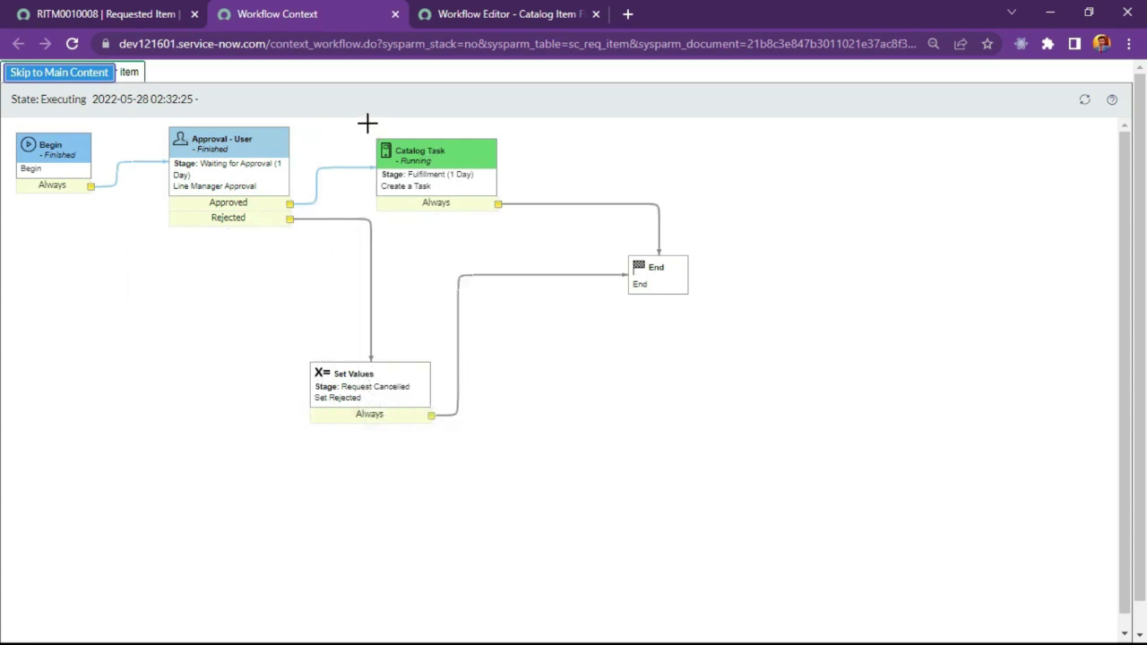
drag(365, 122, 478, 246)
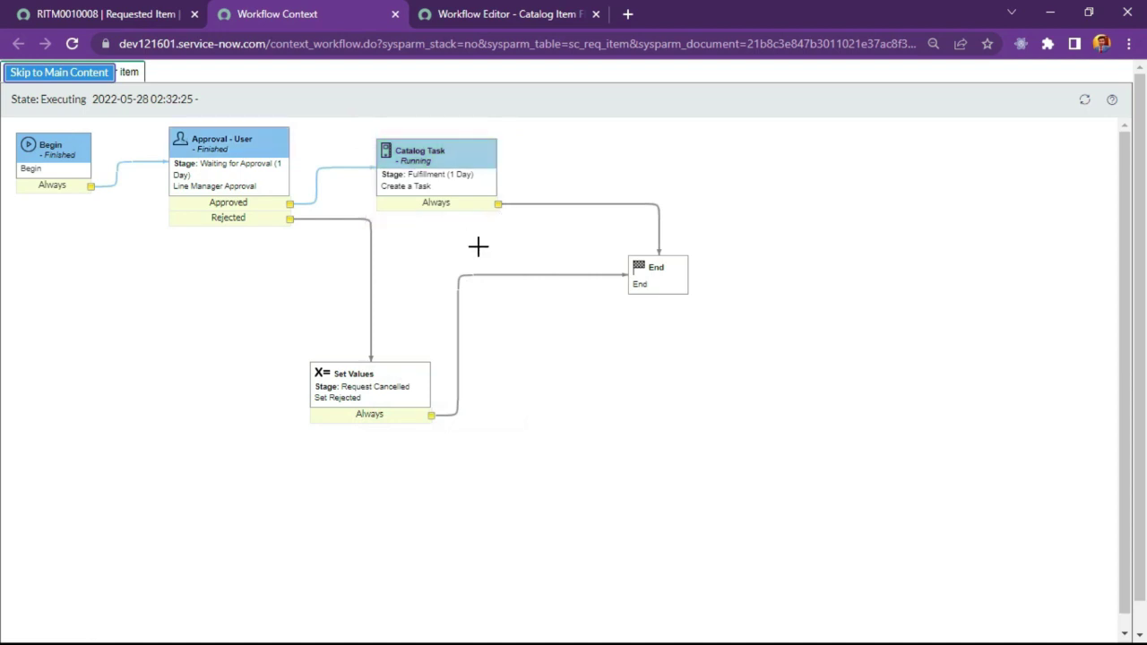
click(490, 221)
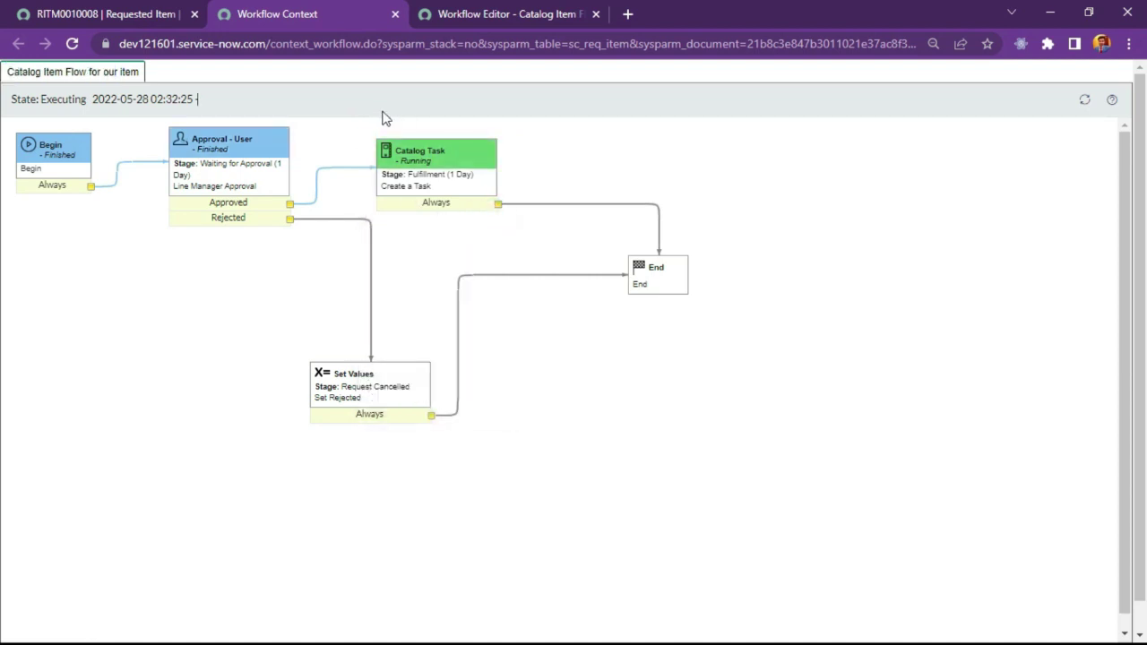
click(382, 110)
drag(367, 128, 501, 227)
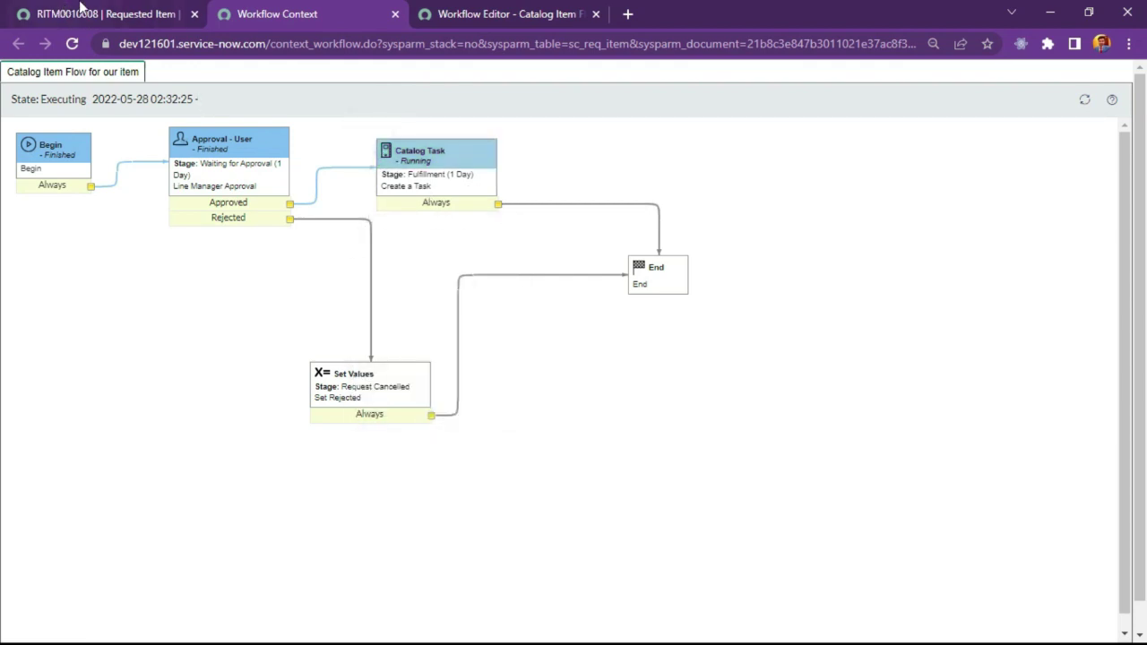
Step: Open the requested item's Testing Server catalog task separately, close the task, and check it in the related catalog tasks
click(80, 7)
click(328, 545)
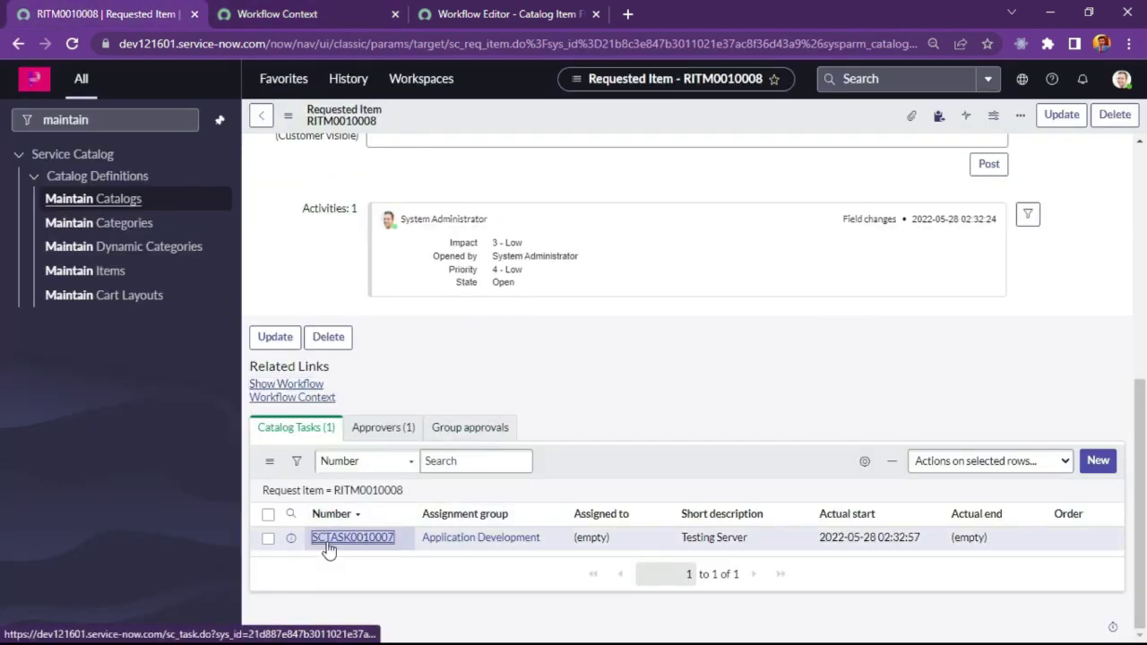
drag(435, 7, 260, 7)
click(97, 7)
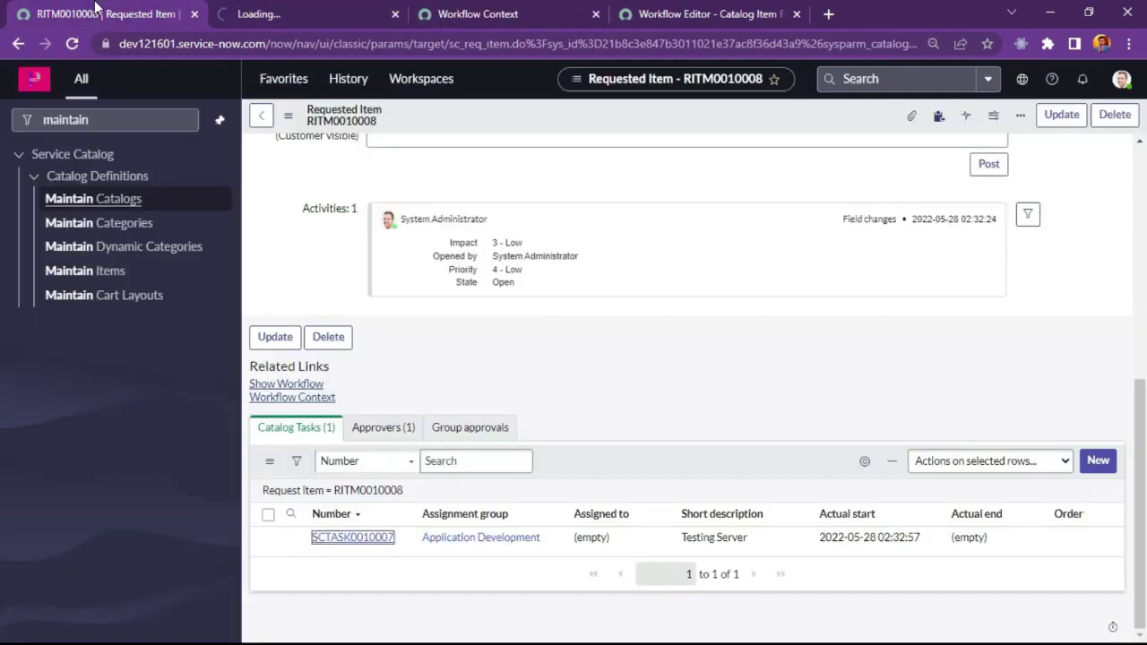
click(269, 13)
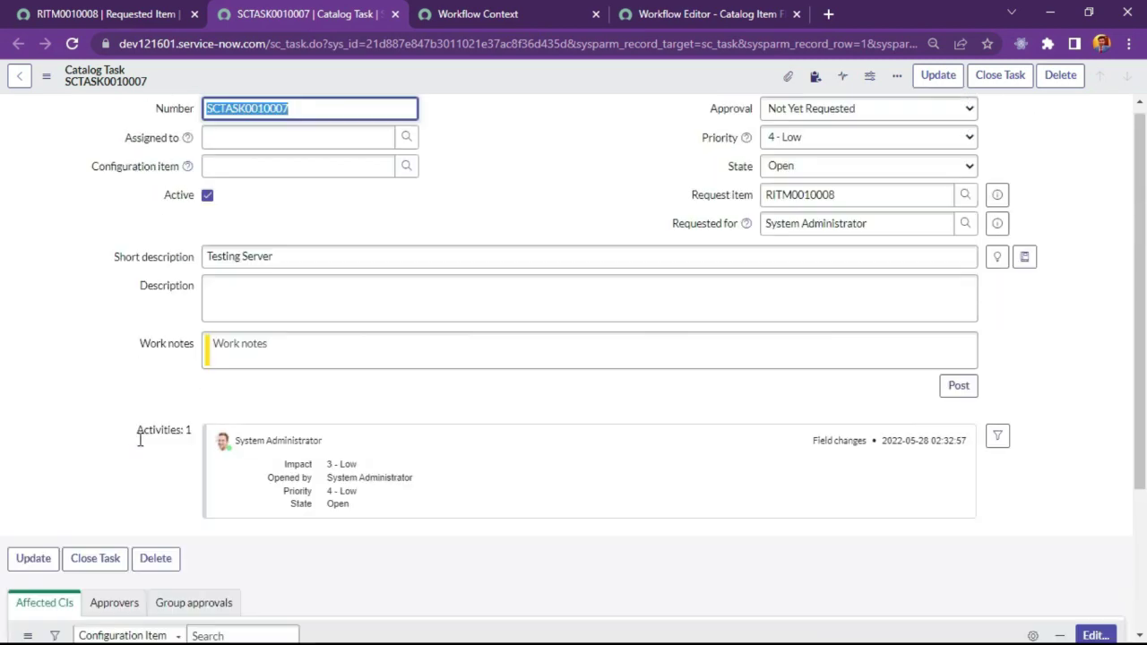
click(1000, 75)
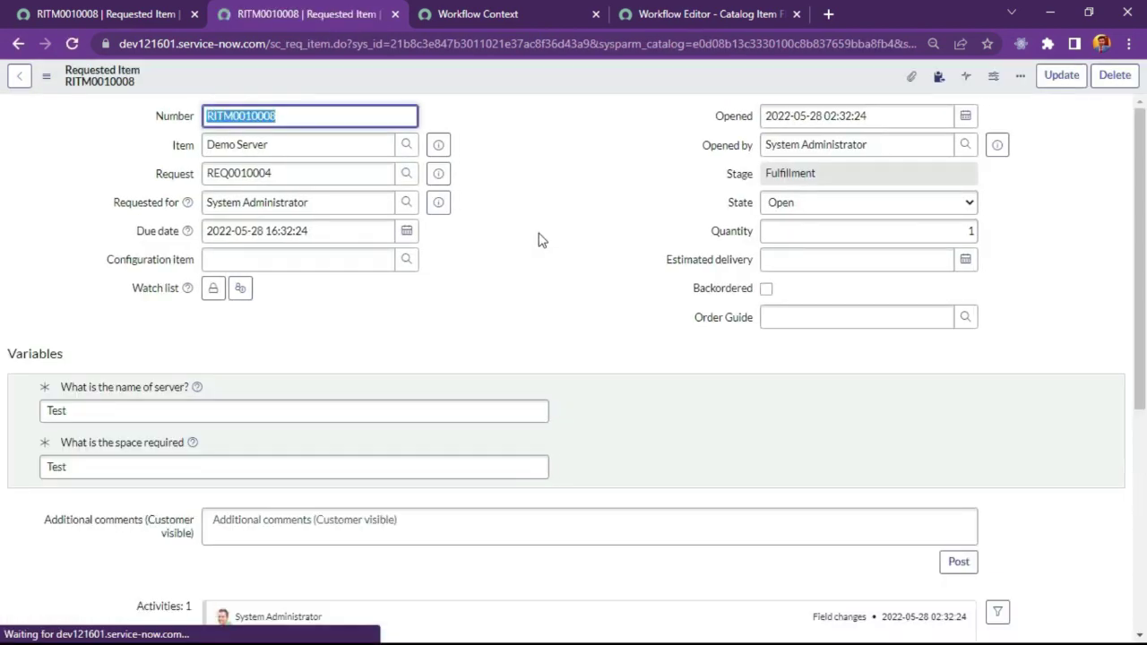
scroll(537, 240, down, 5)
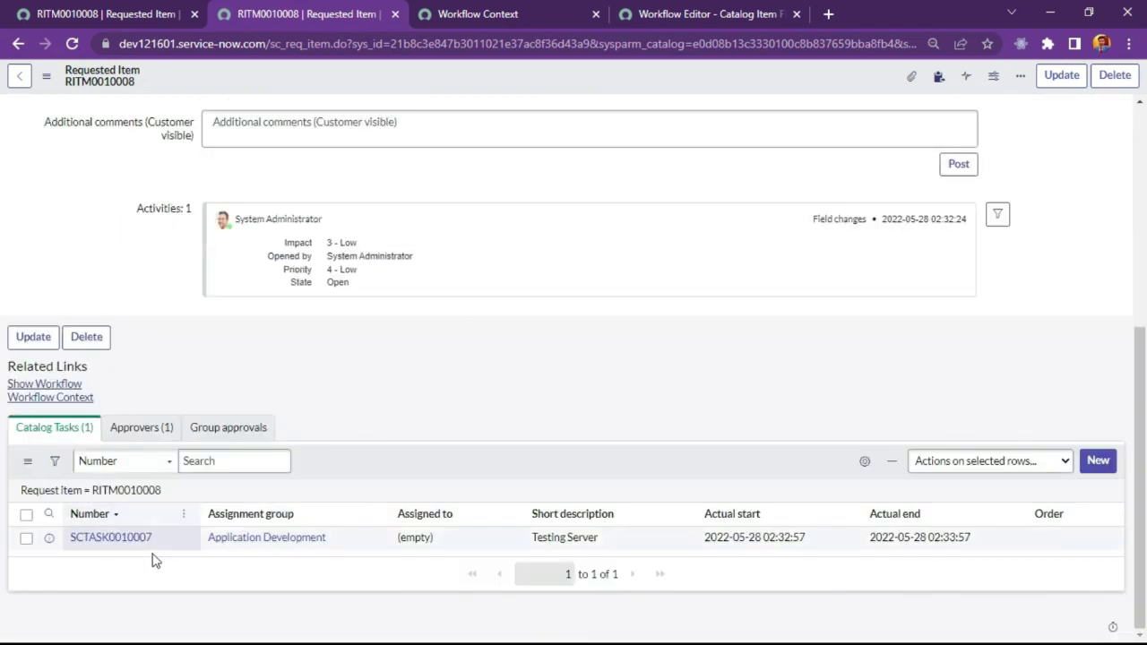
Step: Refresh the running workflow's context, examine the path through to the End activity, and close the context view
click(504, 7)
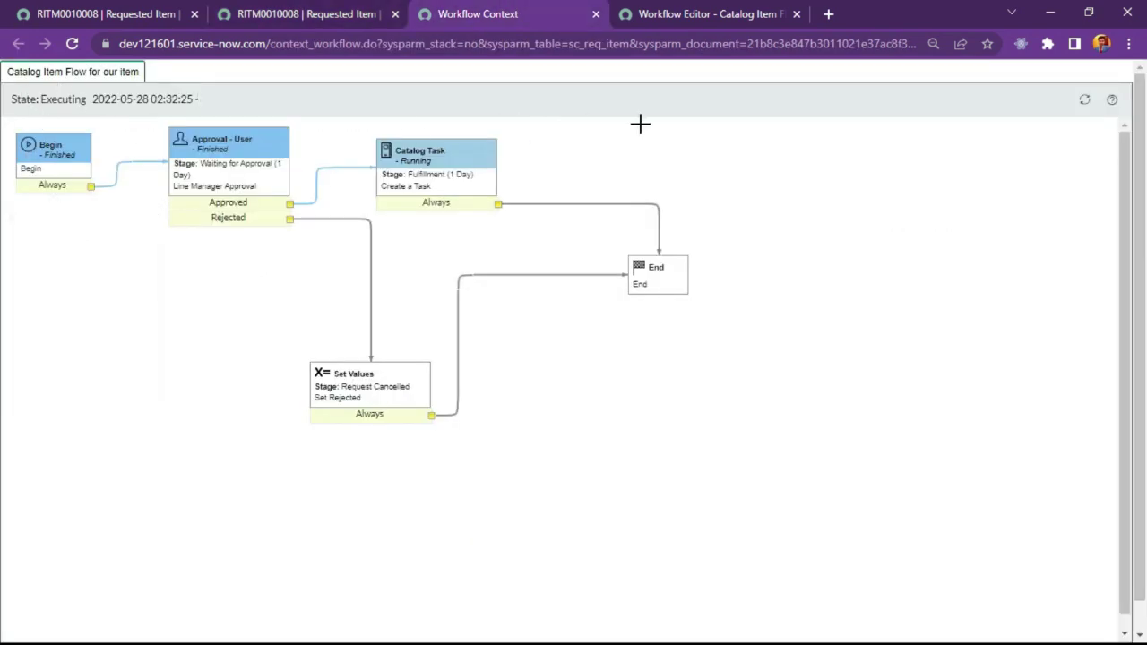
click(1085, 99)
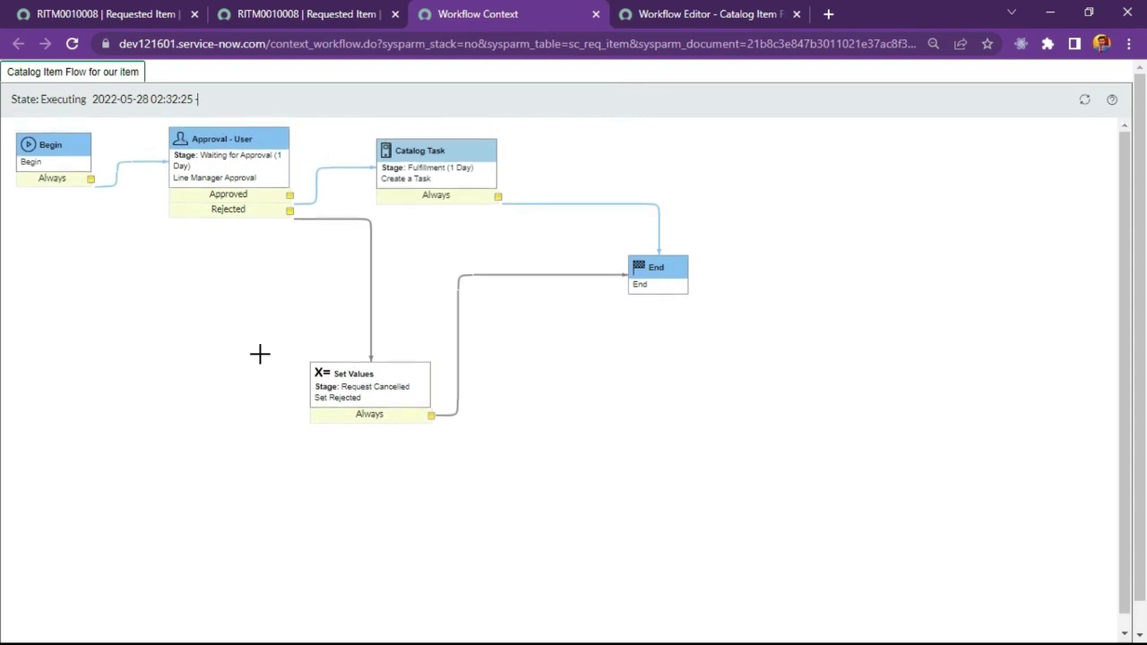
drag(9, 125, 728, 448)
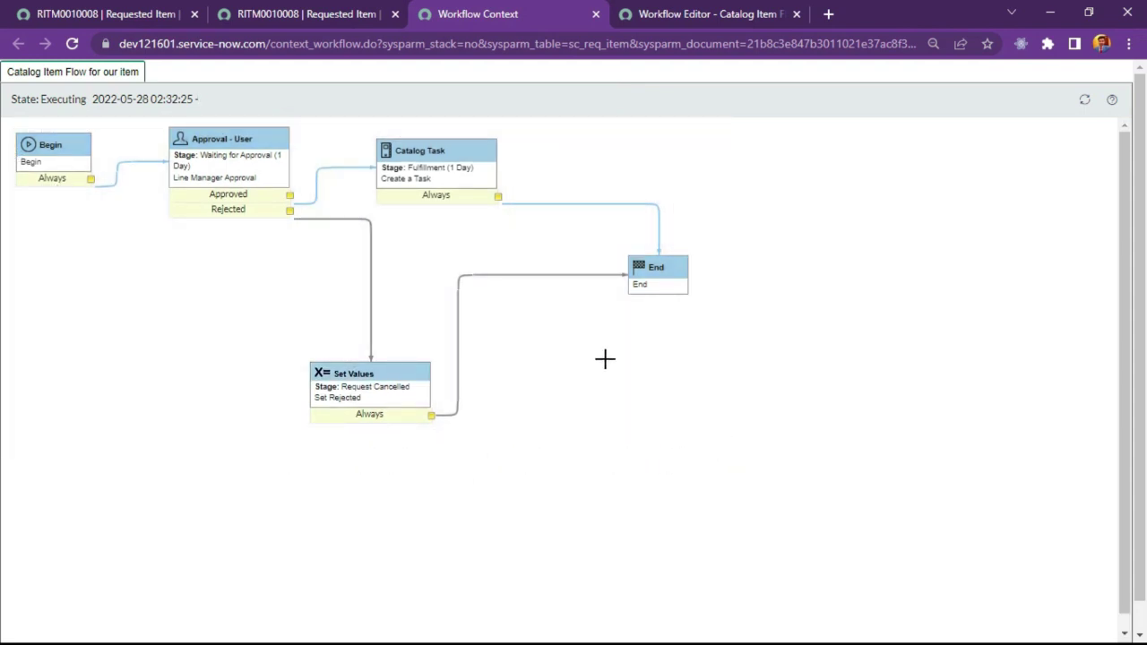
click(596, 14)
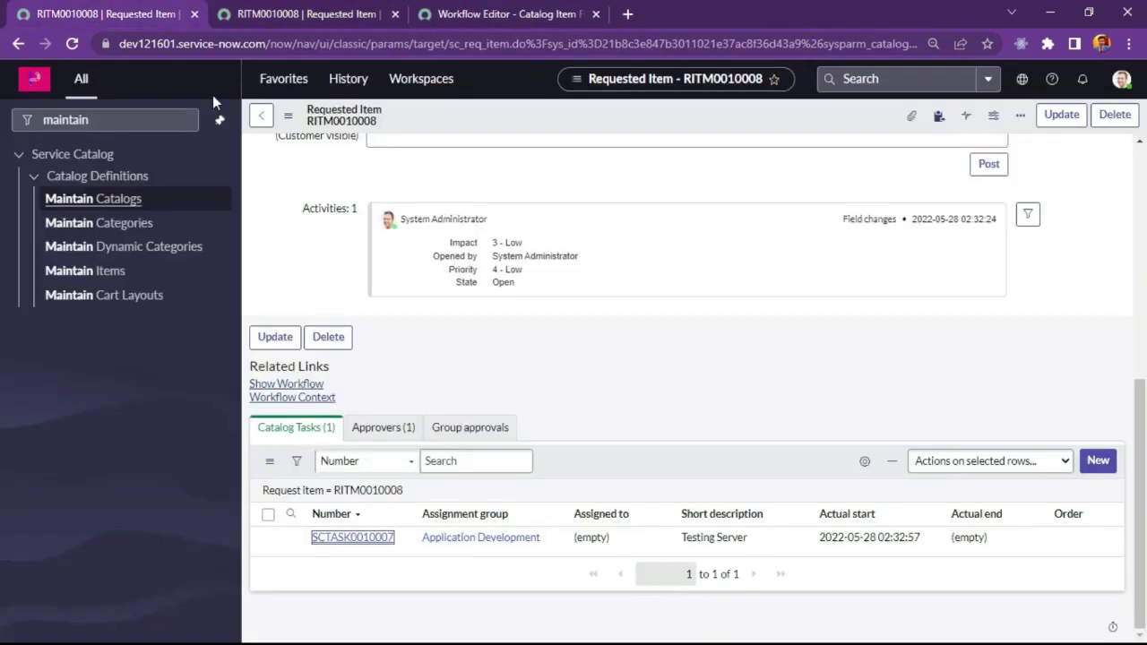
Step: Close the duplicate requested item page and the Catalog Item Flow for our item canvas in the Workflow Editor
click(104, 122)
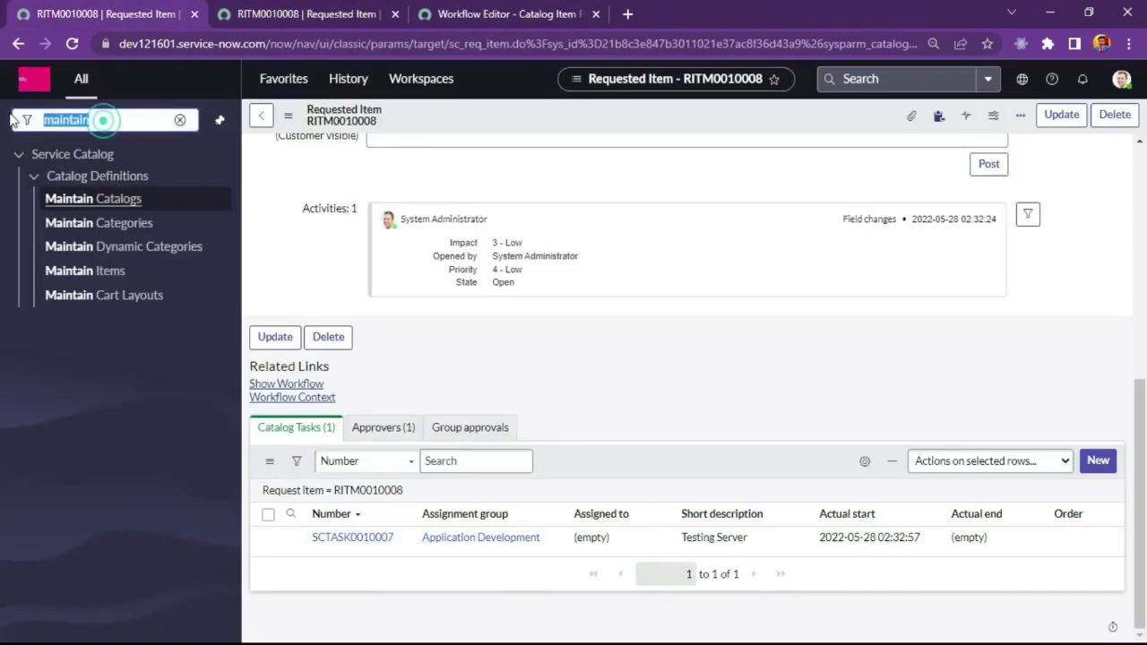
click(299, 9)
click(479, 11)
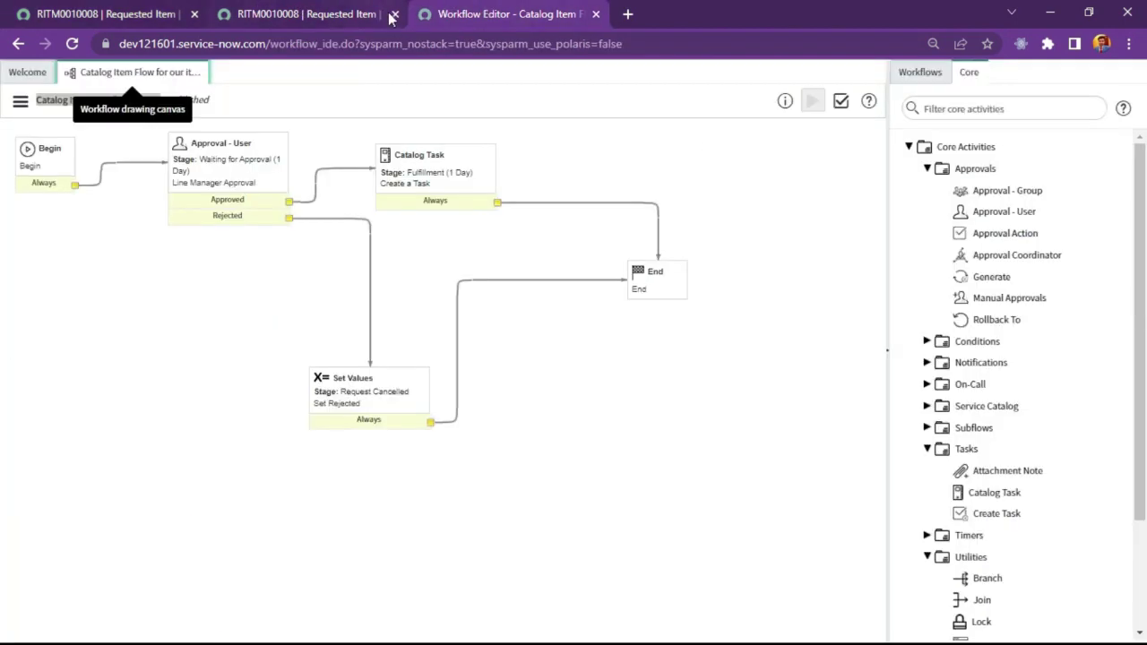
click(394, 15)
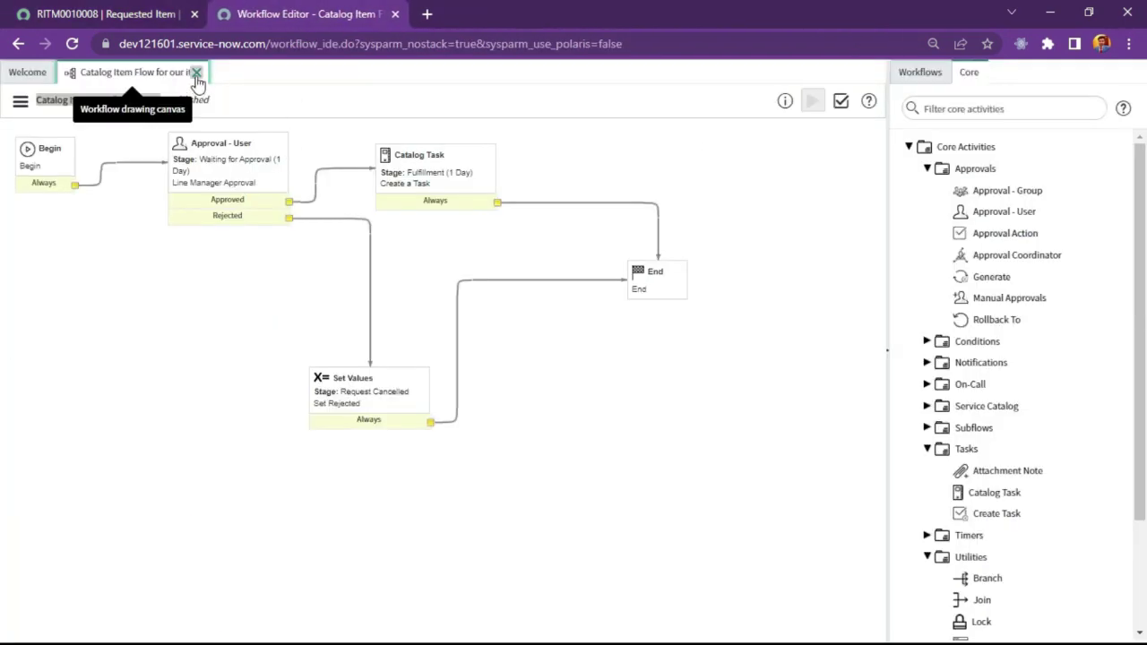
click(196, 73)
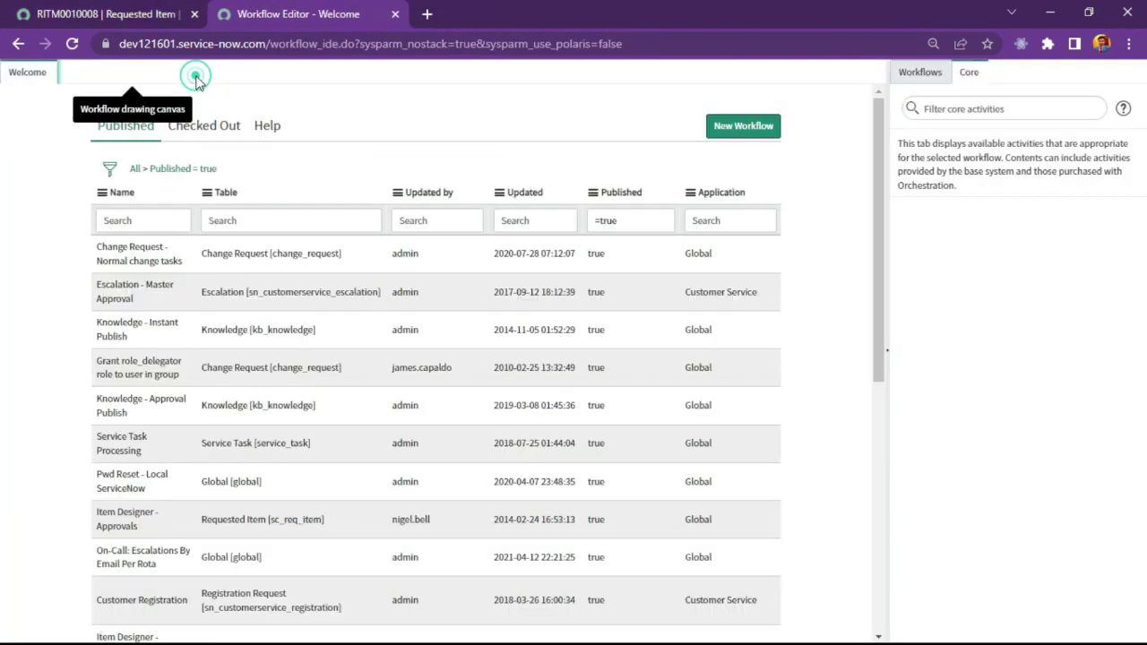
Step: Start a new workflow named "Set Incident Description" on the Incident [incident] table
click(751, 128)
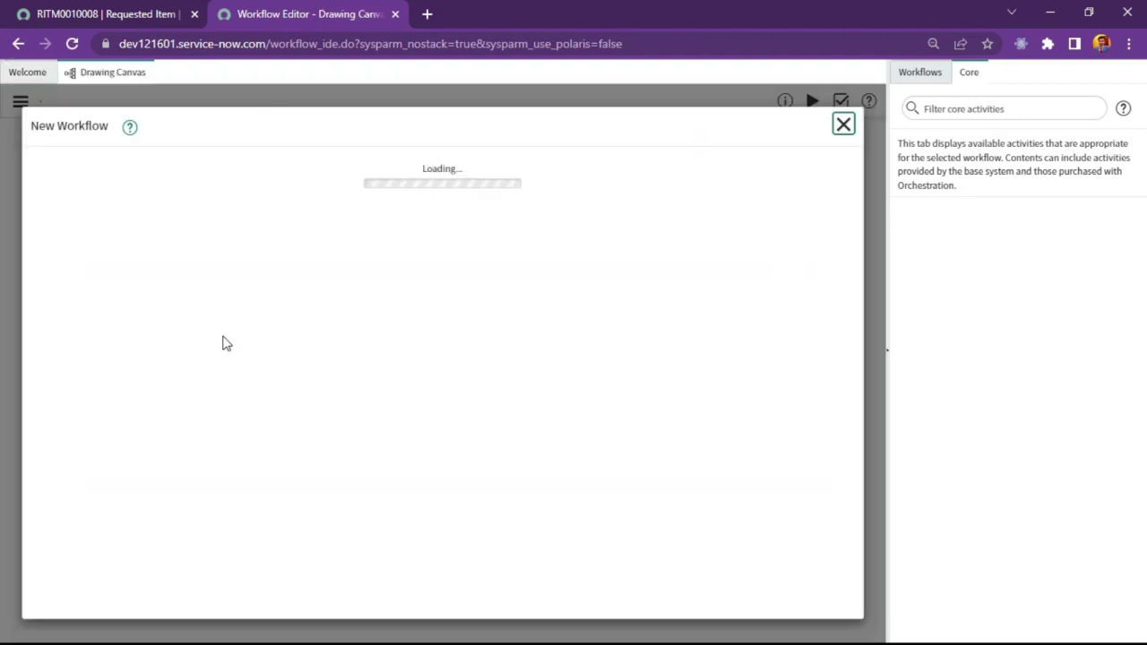
click(227, 265)
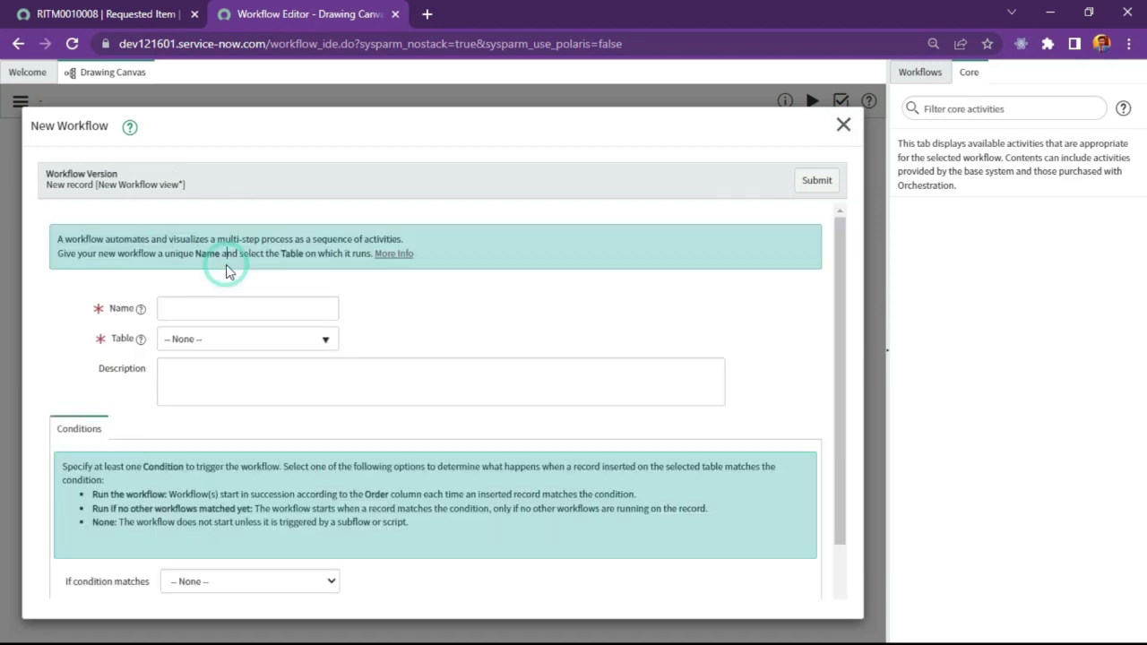
click(221, 303)
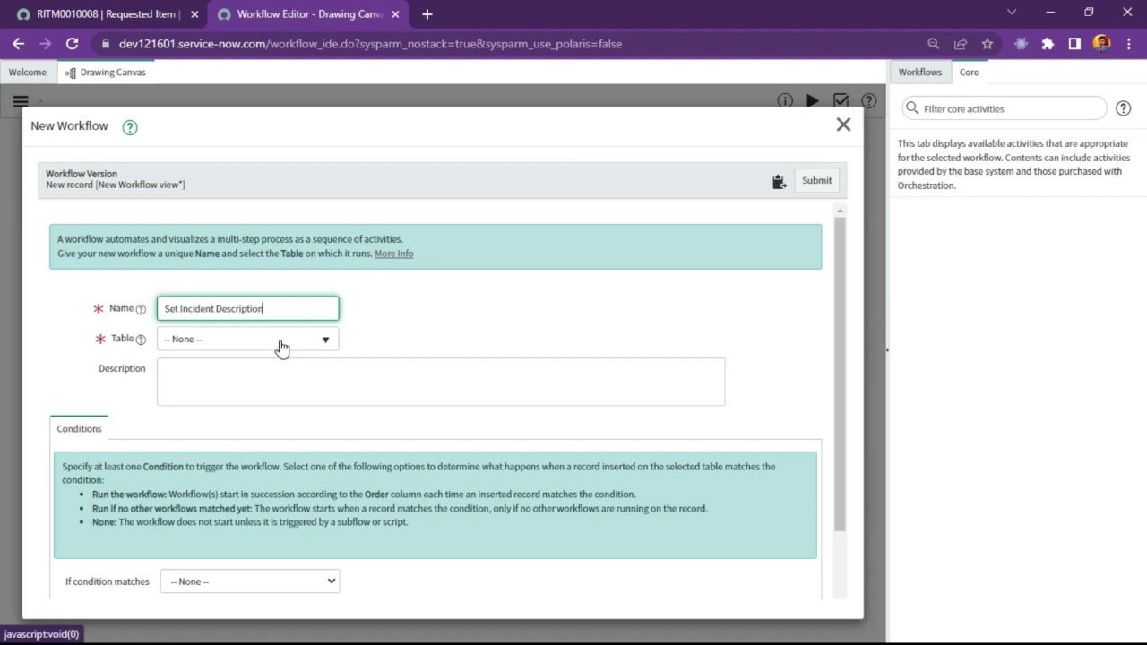
click(280, 343)
click(280, 346)
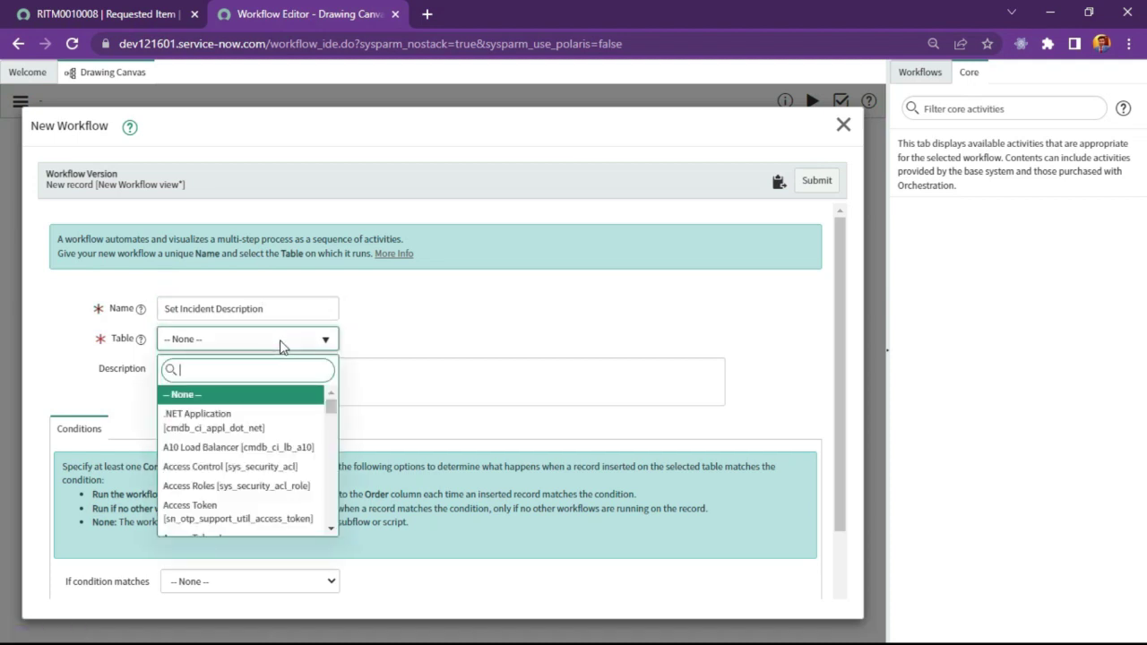
text(incident)
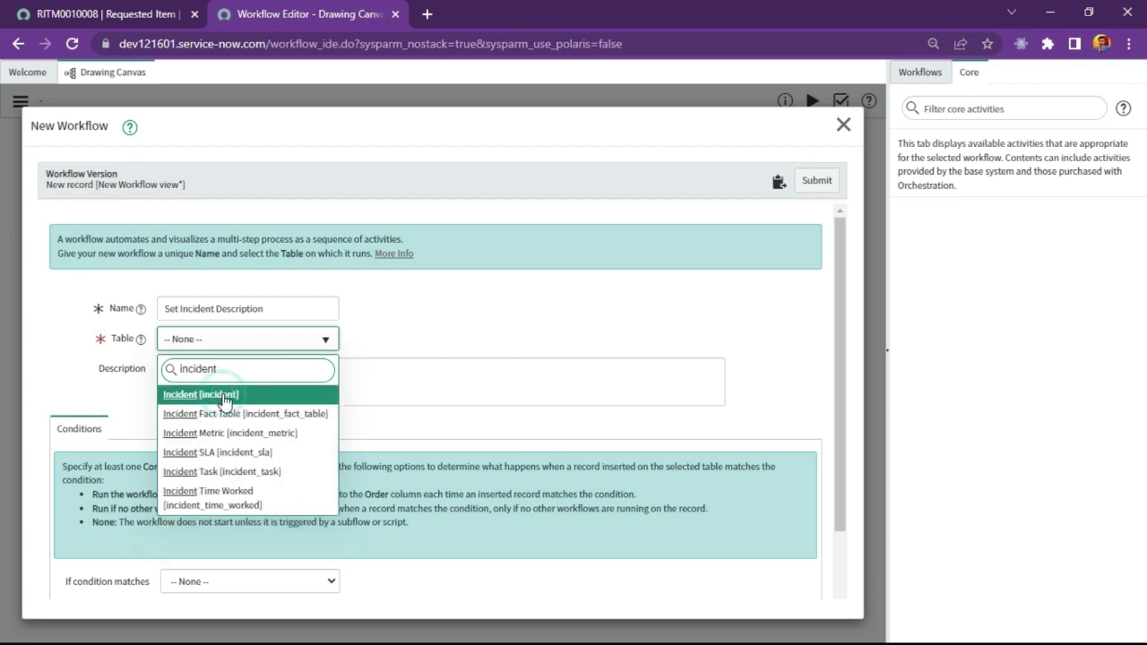
click(224, 397)
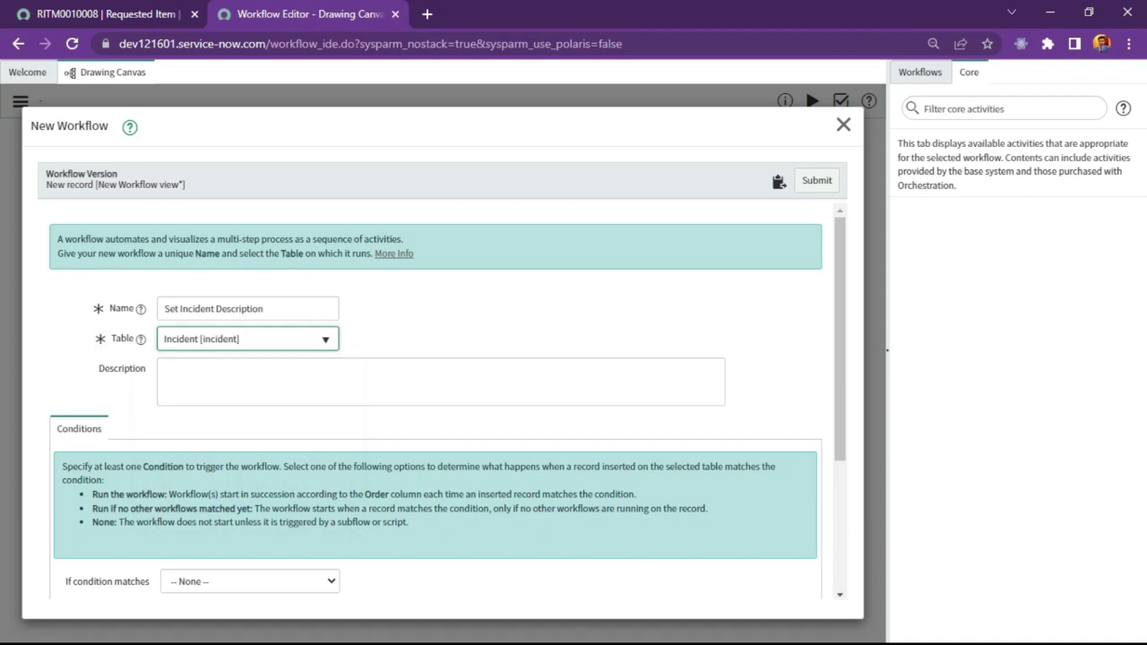
Step: Set the condition match option to Run the workflow always and add the filter condition Active is true
scroll(351, 341, down, 3)
scroll(201, 357, up, 3)
scroll(248, 384, down, 4)
click(205, 437)
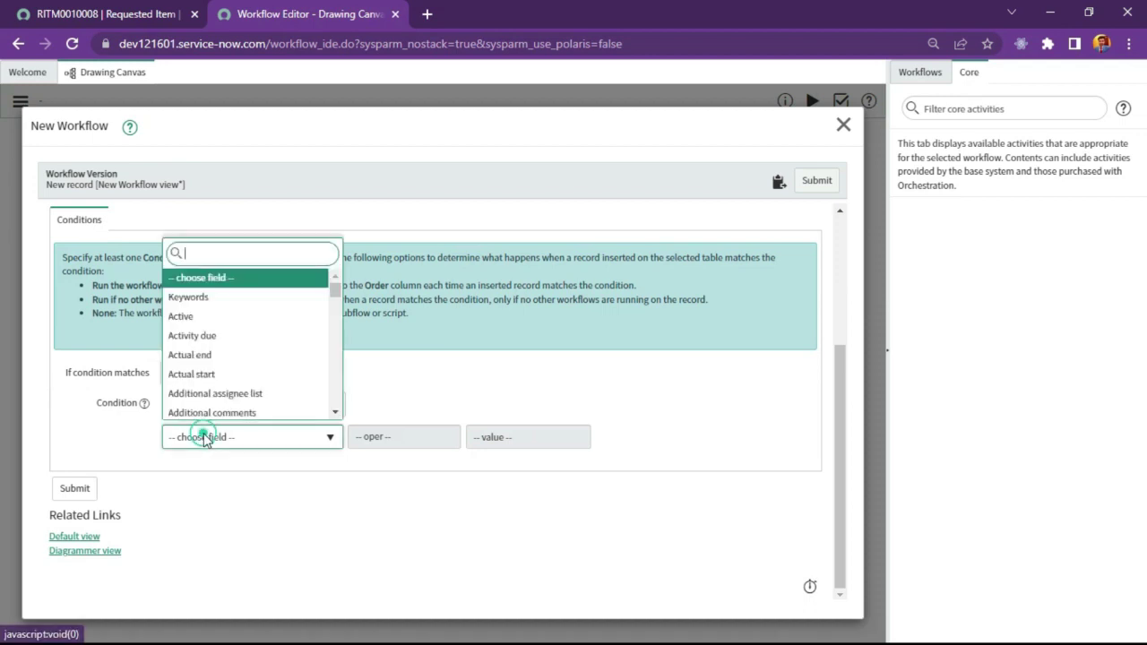
click(204, 437)
click(221, 372)
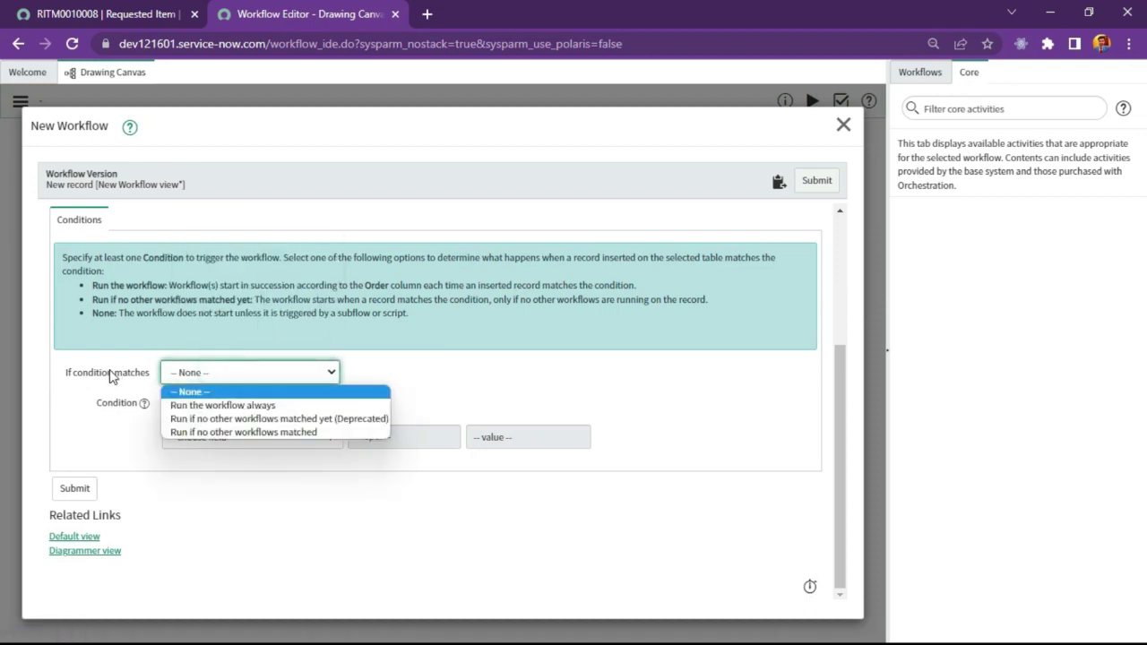
click(206, 405)
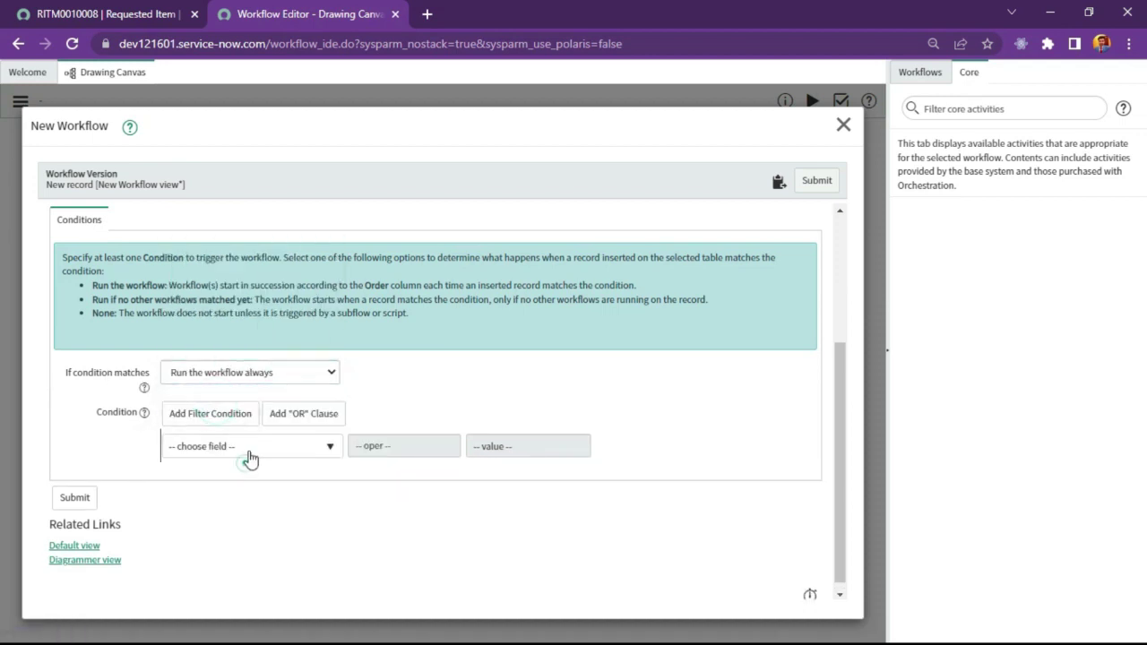
click(248, 453)
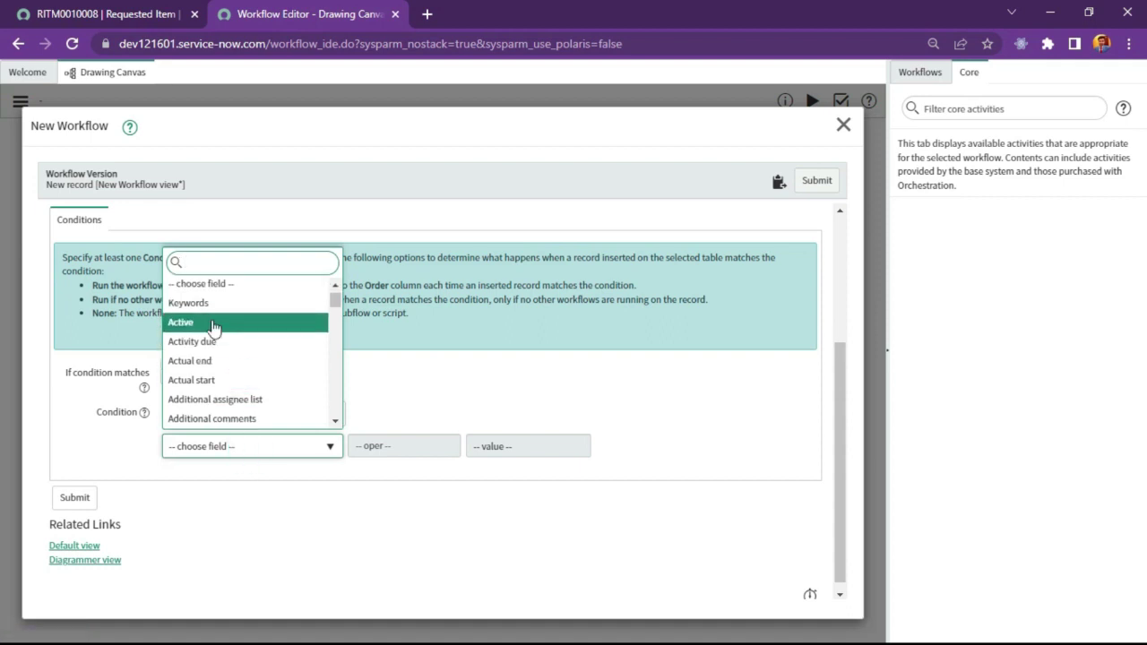
click(213, 324)
scroll(505, 505, down, 1)
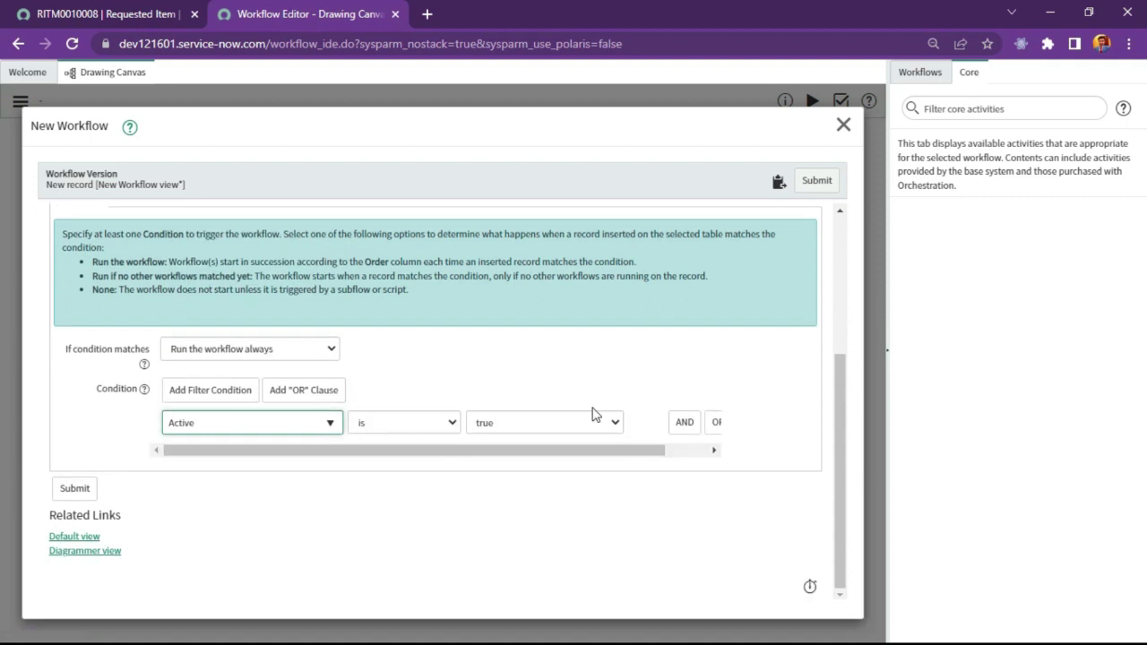
Step: Add an AND condition to the workflow requiring State is New
click(684, 425)
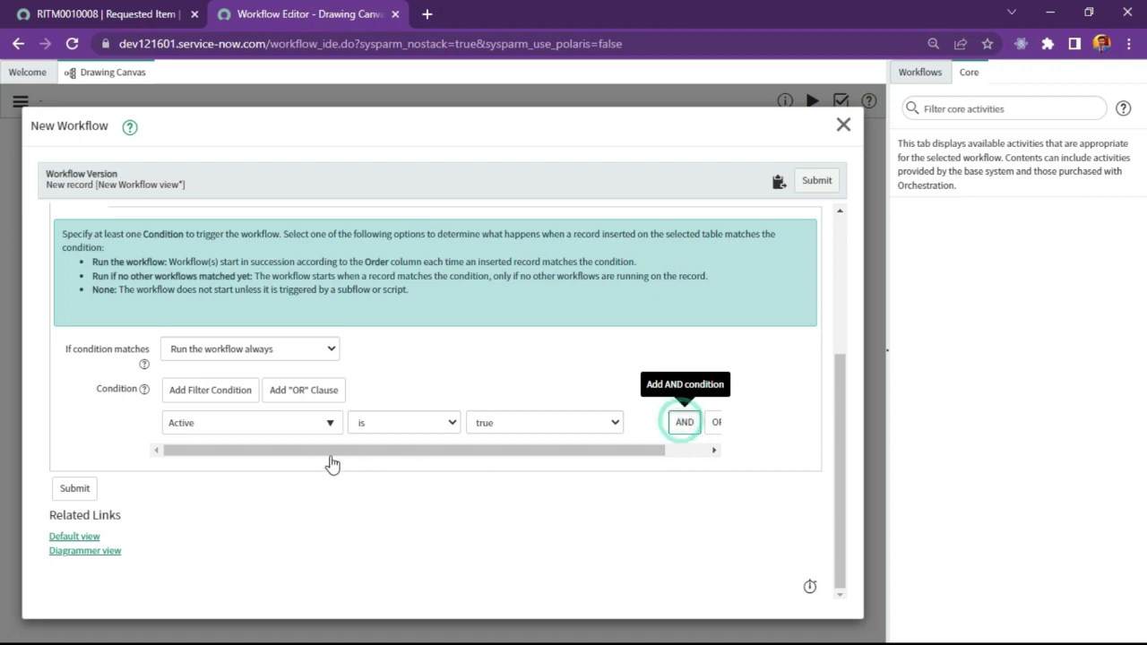
click(306, 479)
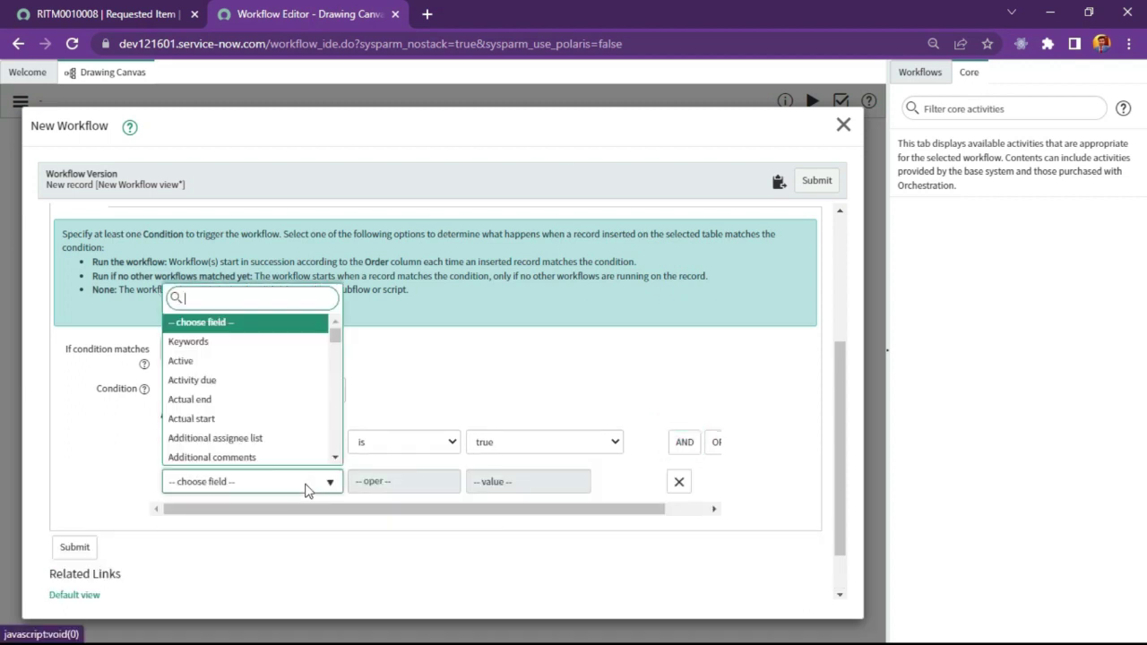
text(stat)
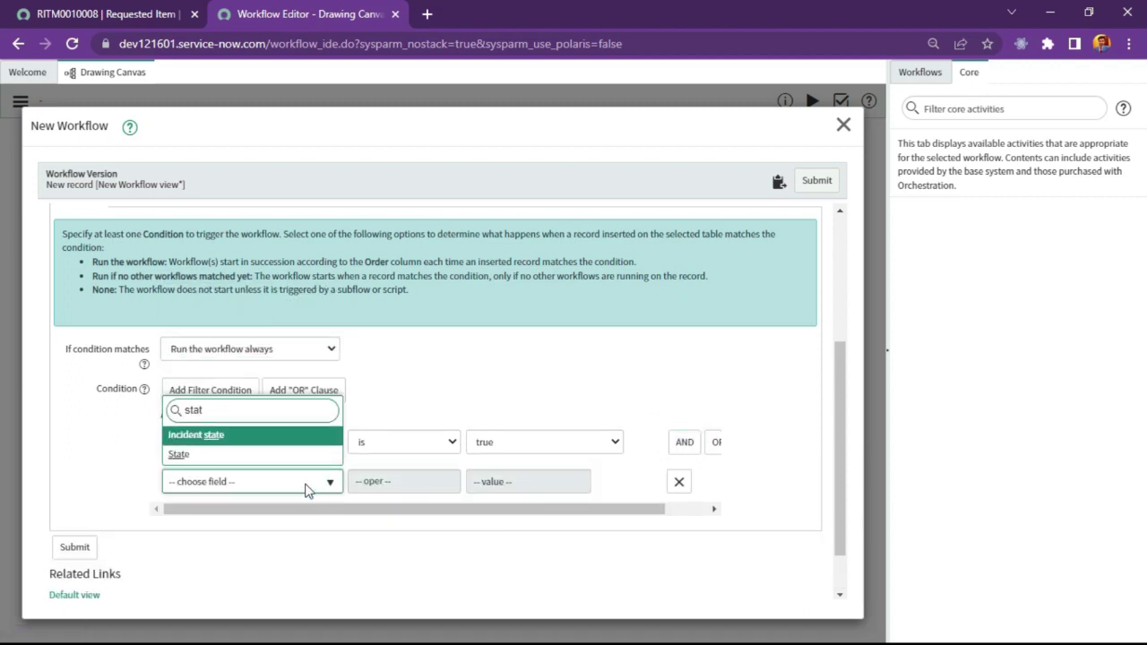
key(Down)
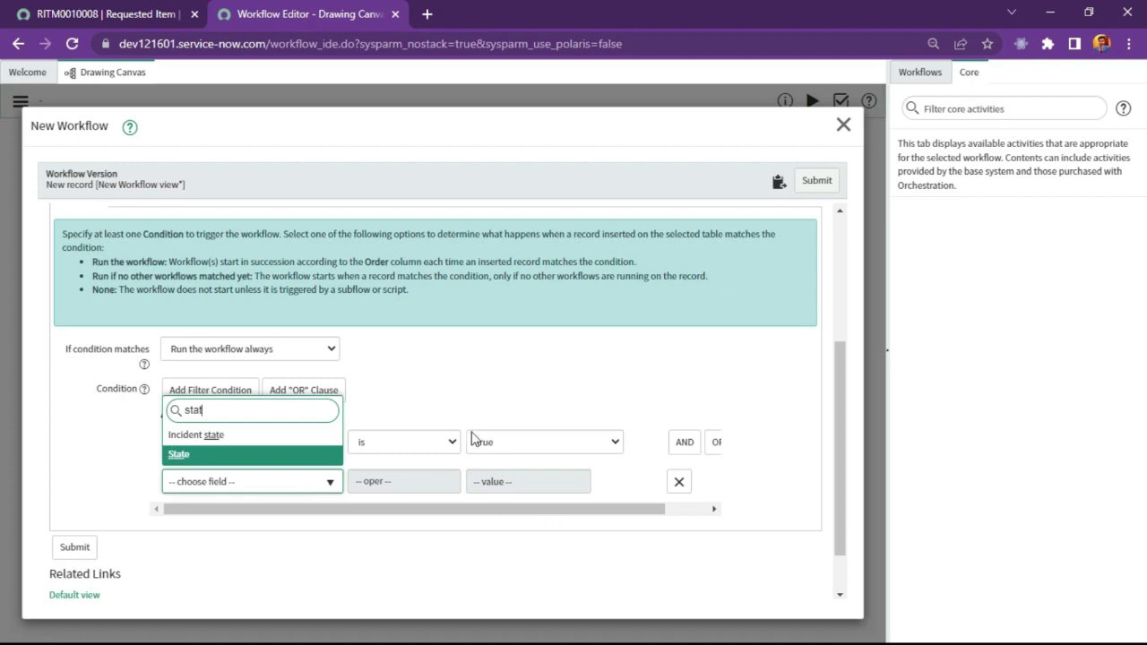
key(Return)
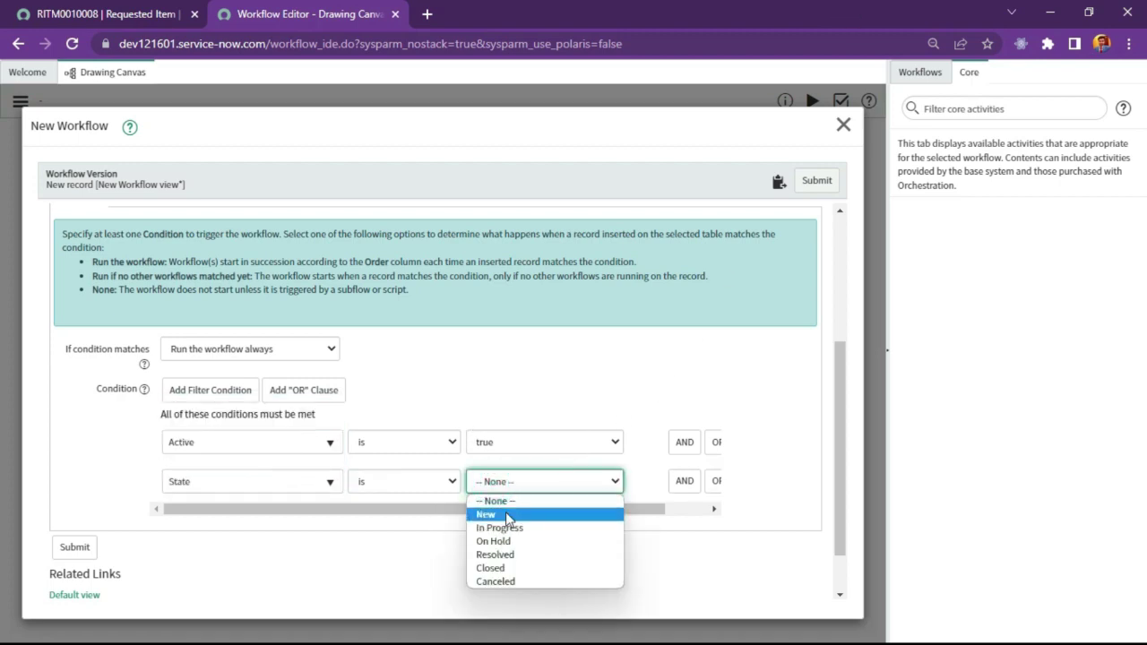
click(497, 514)
Step: Review the new workflow's name, table and conditions, and submit the form
scroll(358, 464, down, 5)
scroll(397, 464, up, 5)
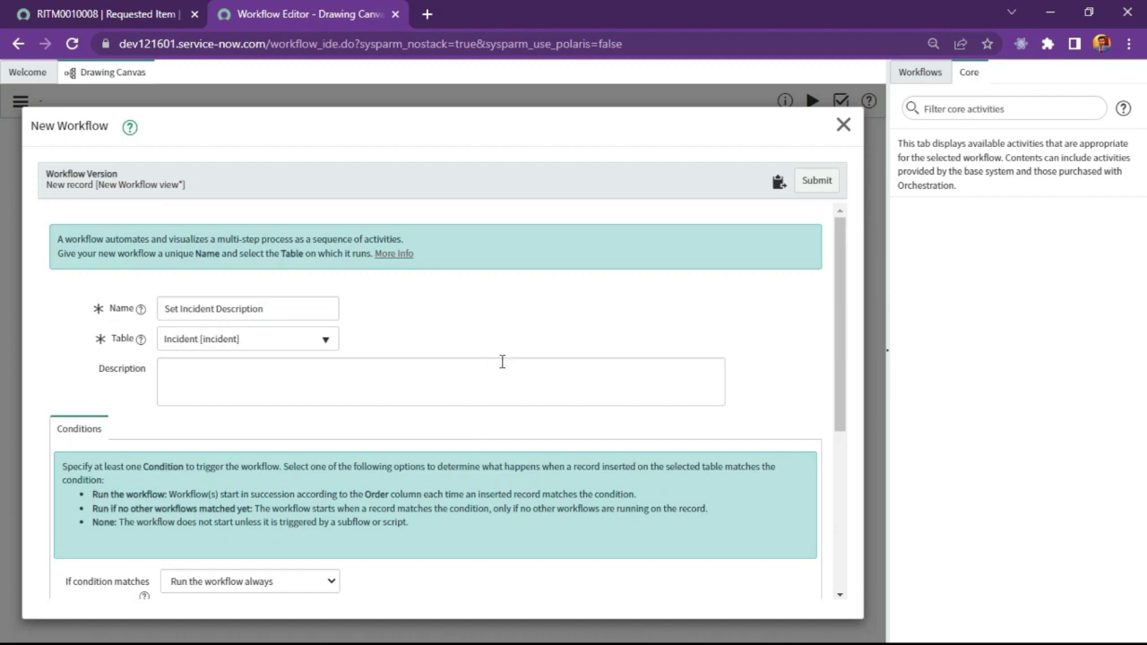
scroll(410, 354, down, 3)
scroll(397, 379, up, 3)
scroll(513, 341, down, 3)
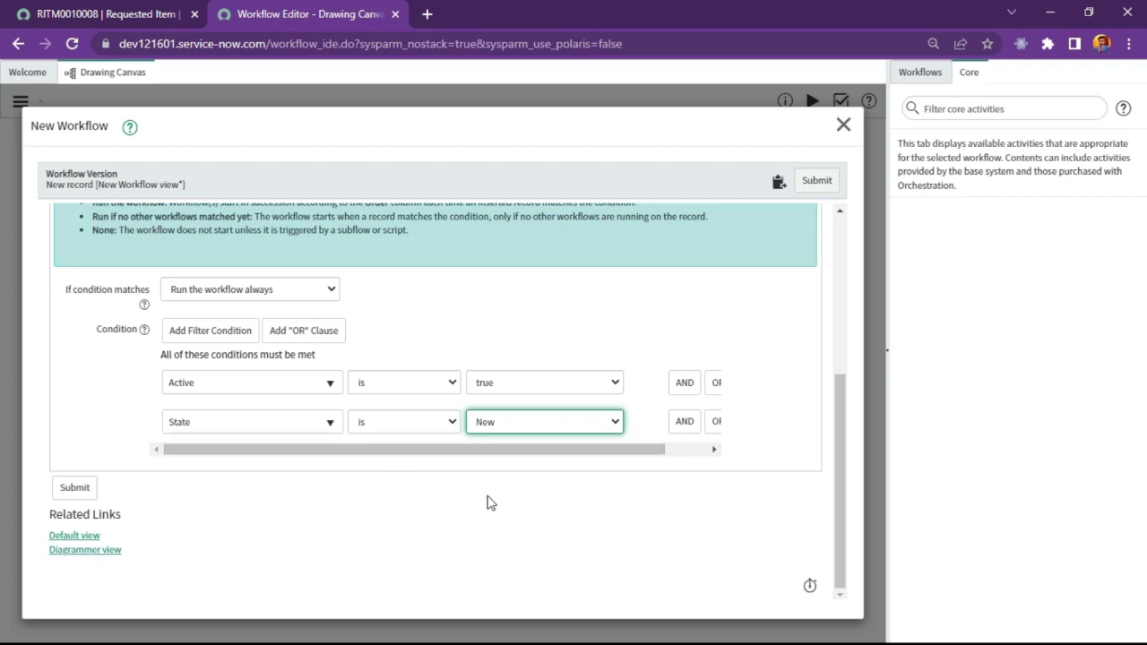
scroll(406, 488, up, 3)
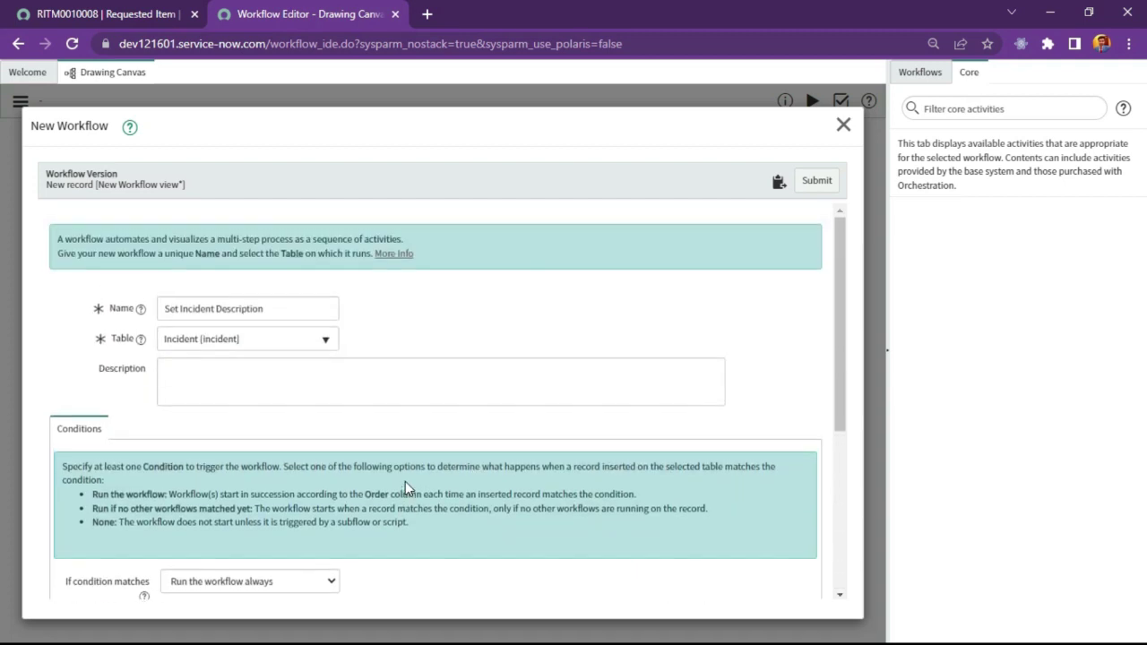
scroll(530, 378, down, 3)
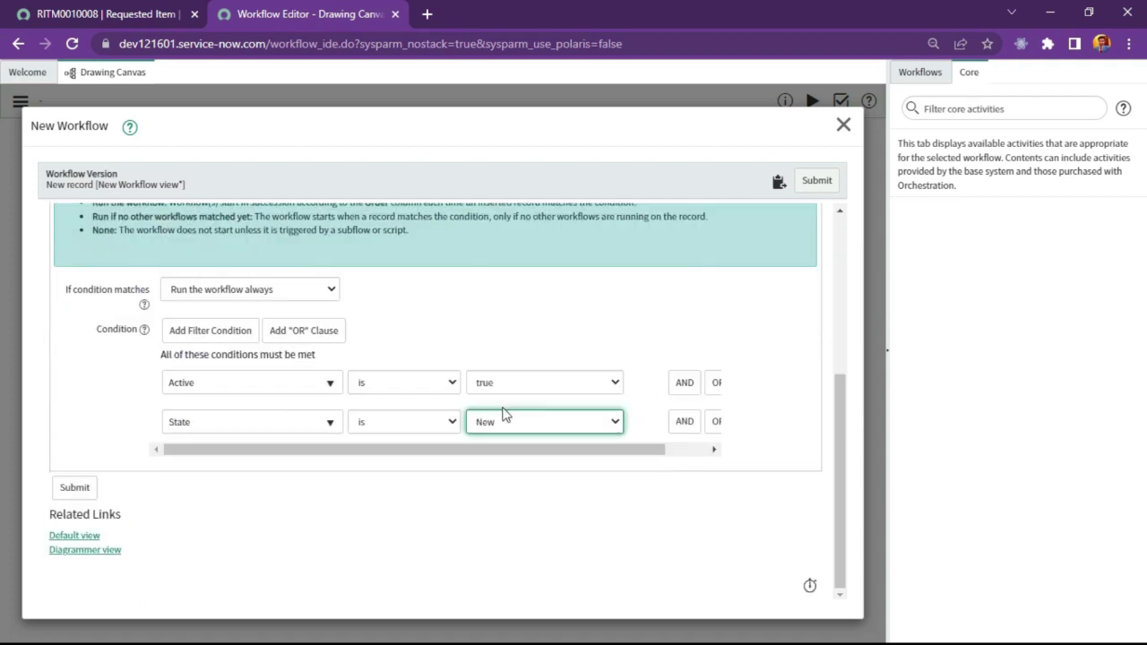
scroll(507, 326, up, 3)
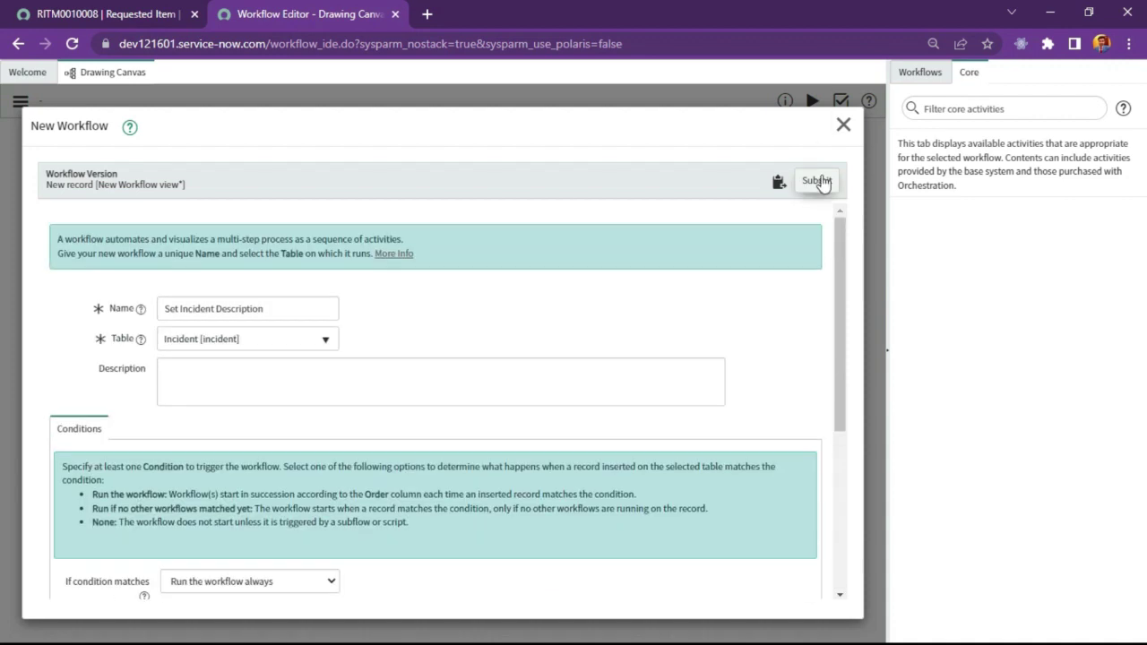
click(817, 181)
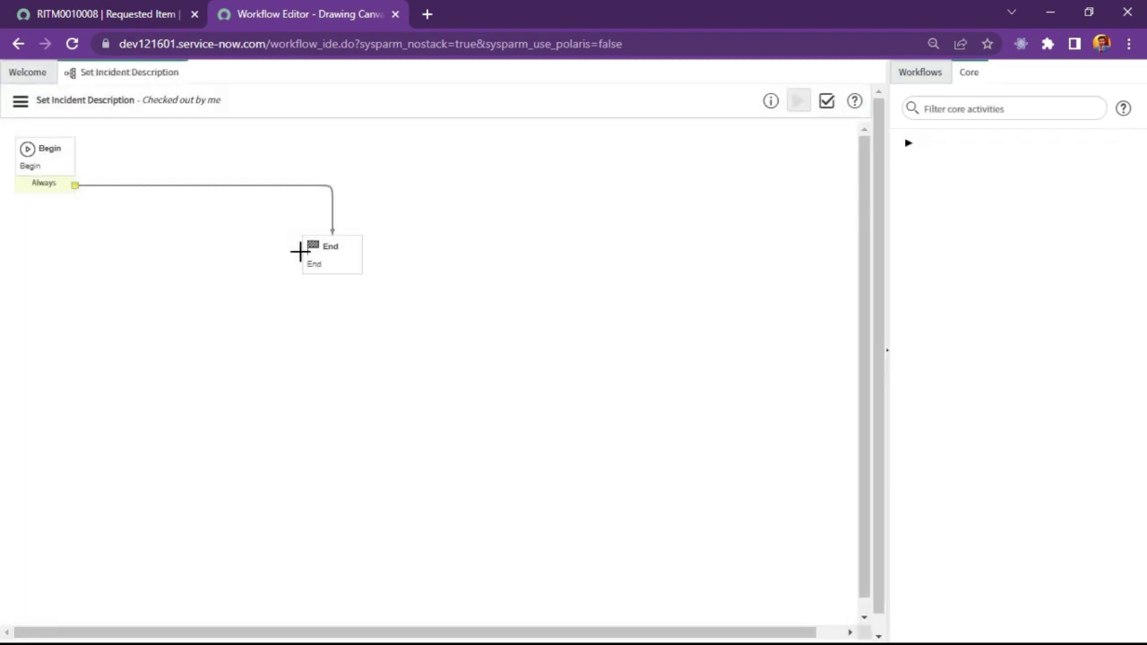
Step: Delete the transition that connects the Begin activity directly to End
click(174, 186)
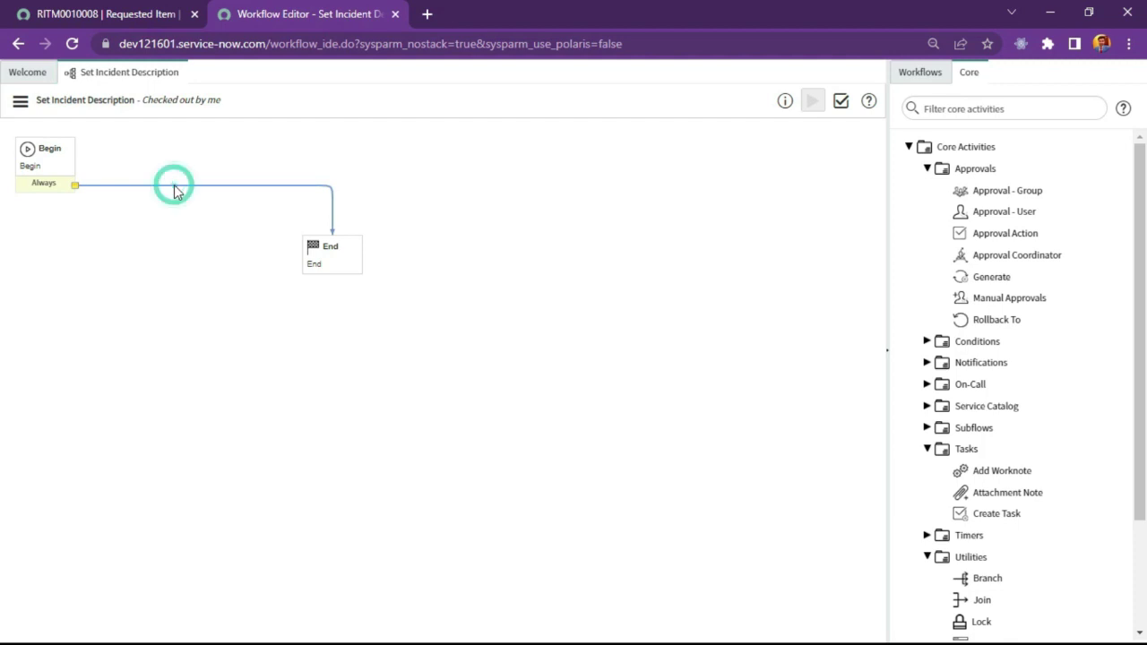
key(Delete)
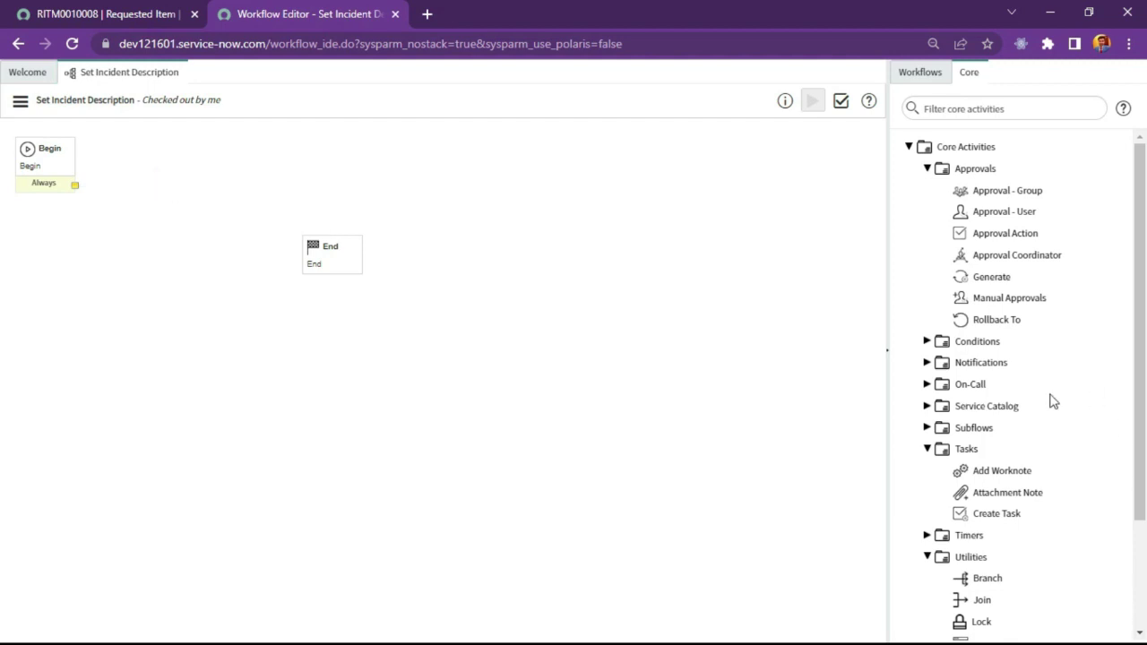
Step: Add a Set Values activity between Begin and End, named "Set Description as My Incident"
click(928, 170)
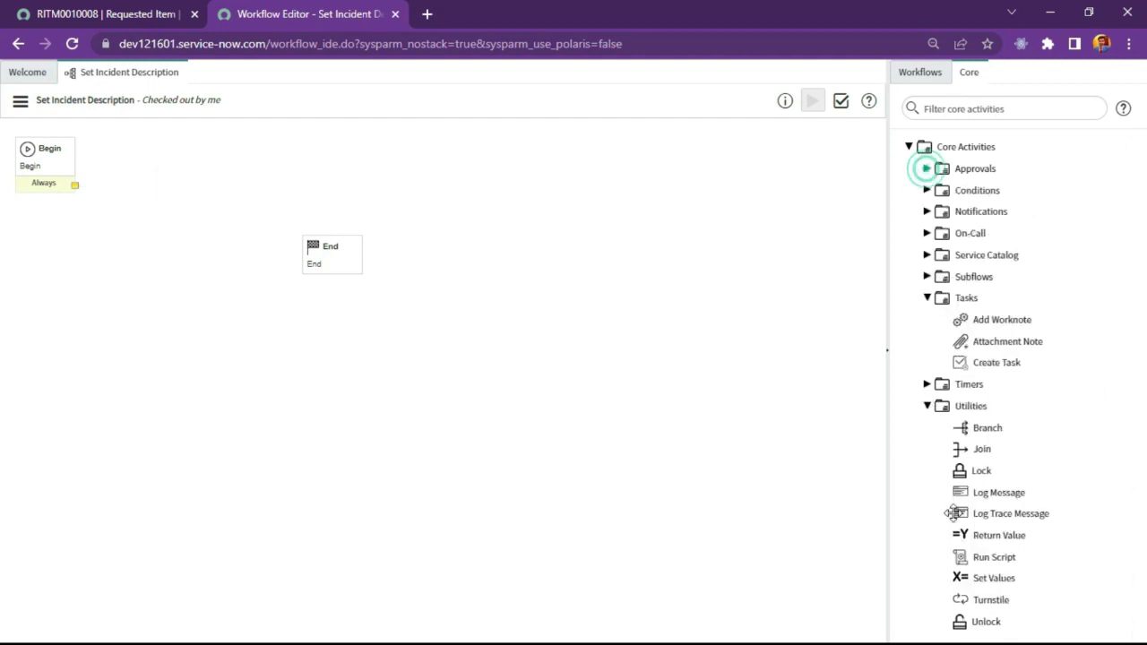
click(928, 298)
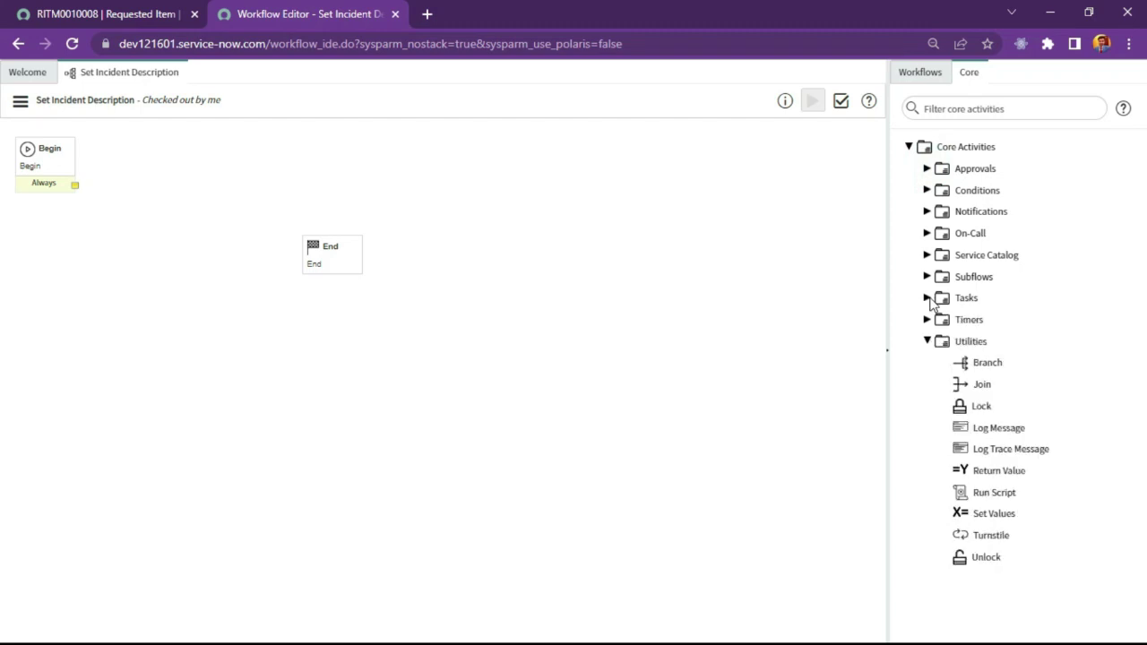
drag(1005, 523, 206, 170)
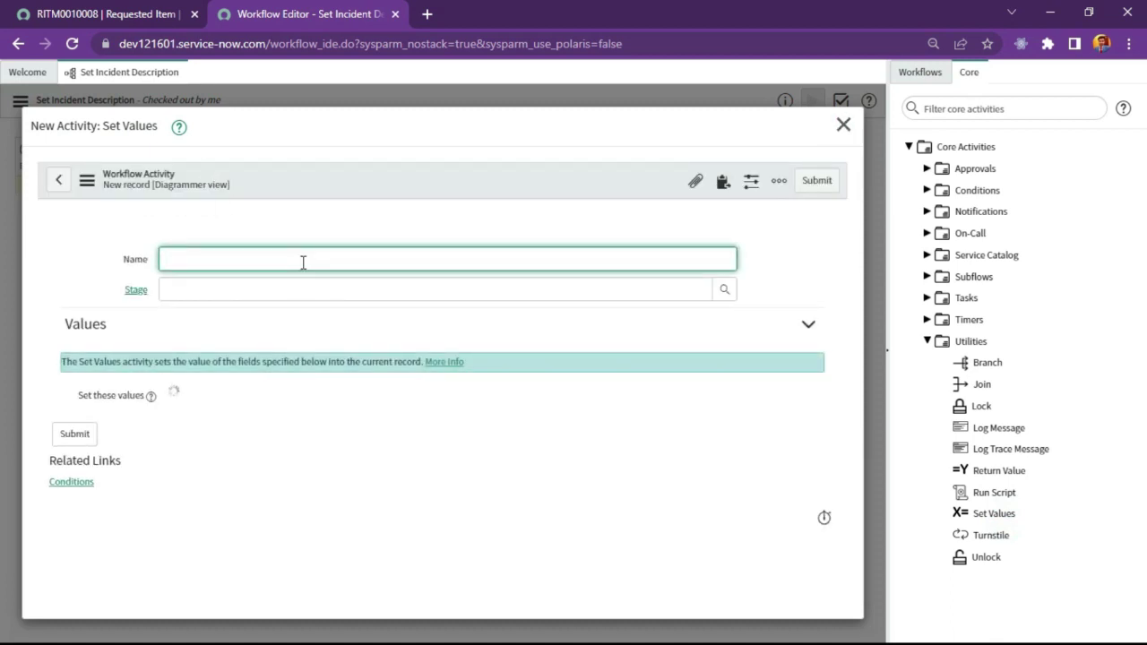
text(Set Description as My Incident)
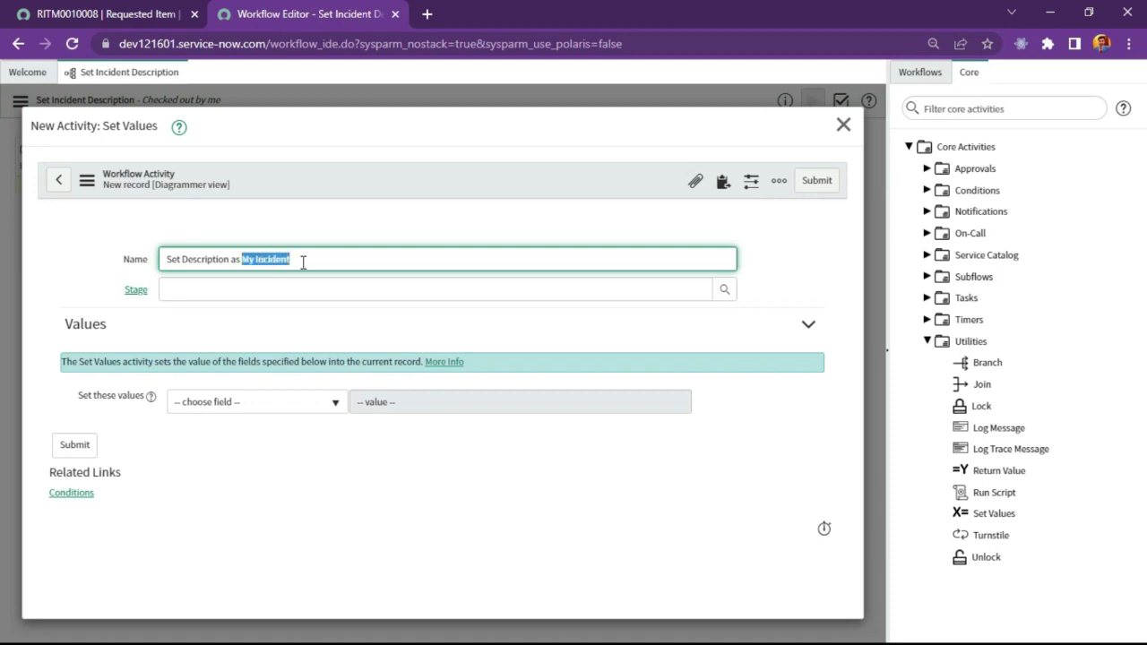
Step: Have the activity set the Description field to "My Incident" and submit it
click(237, 403)
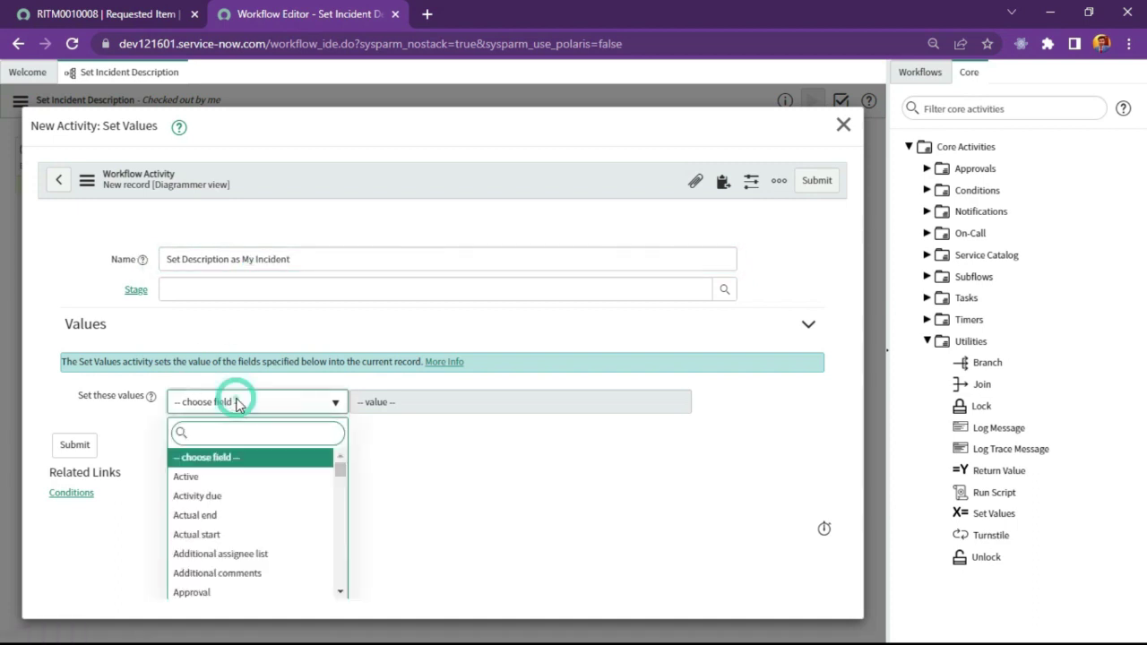
text(description)
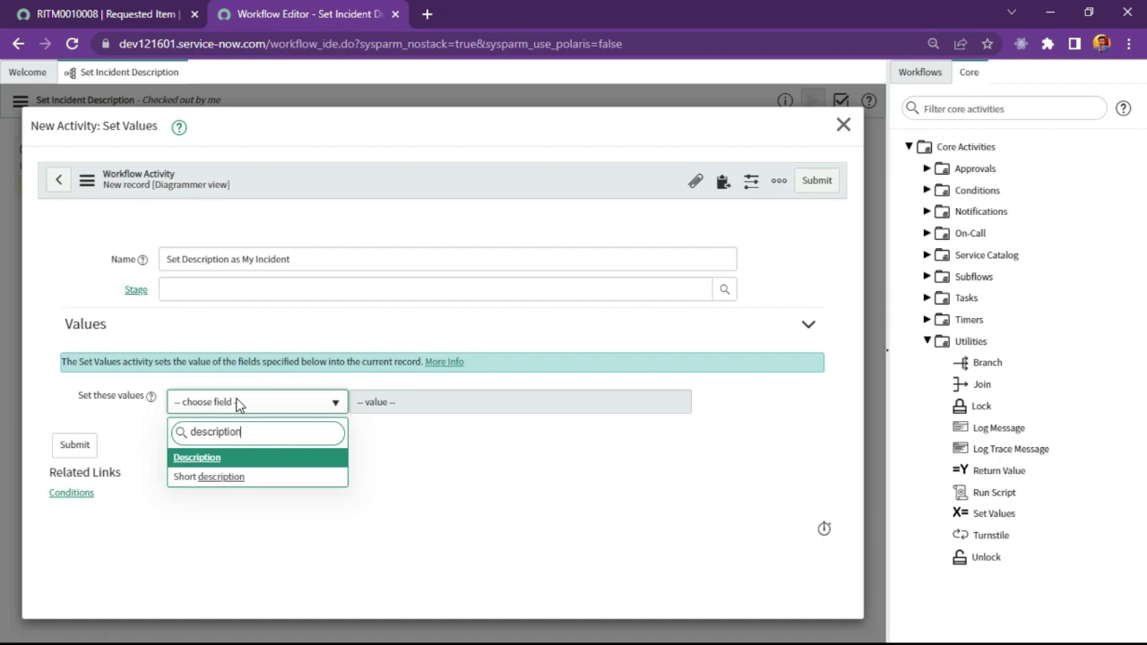
key(Return)
click(451, 407)
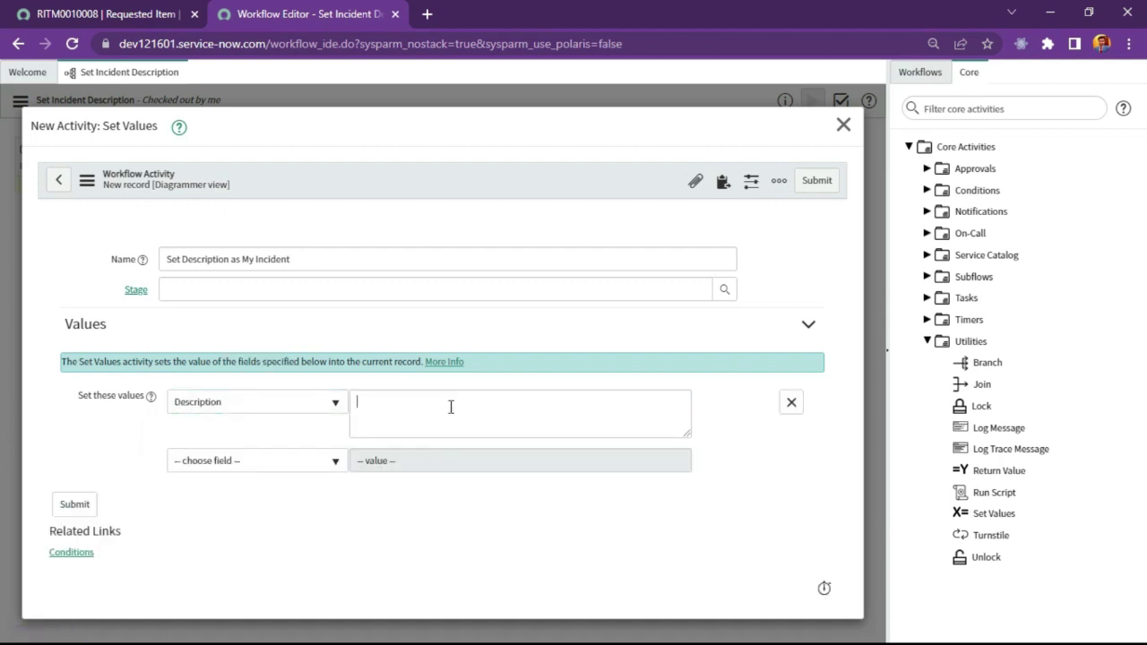
right_click(452, 411)
click(376, 418)
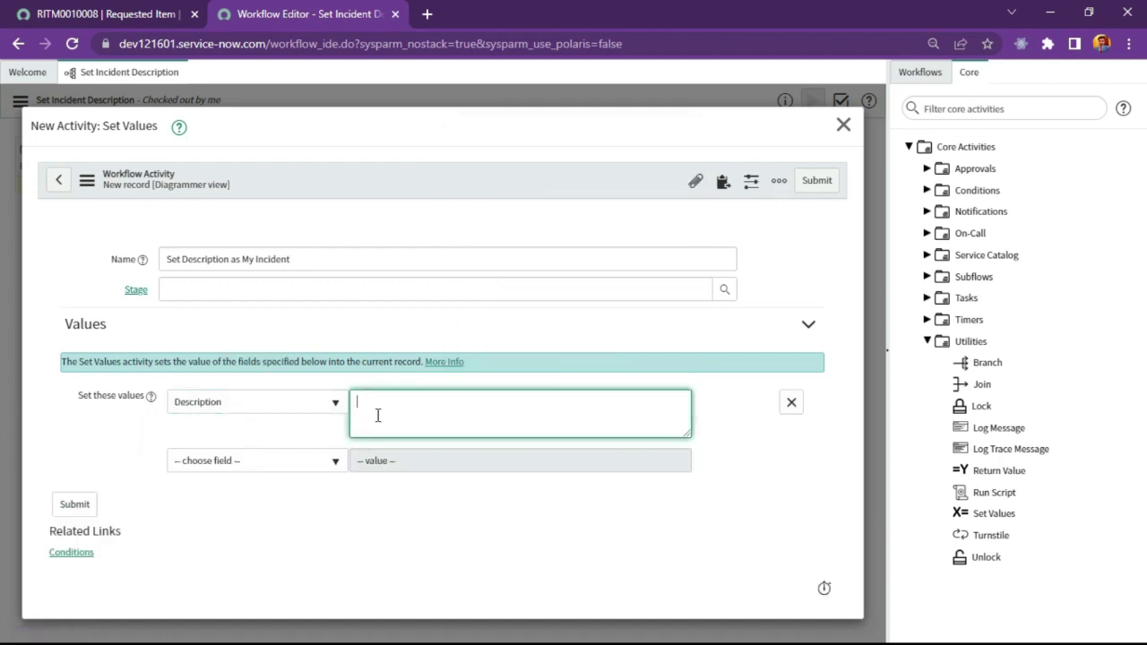
text(My Incident)
click(464, 505)
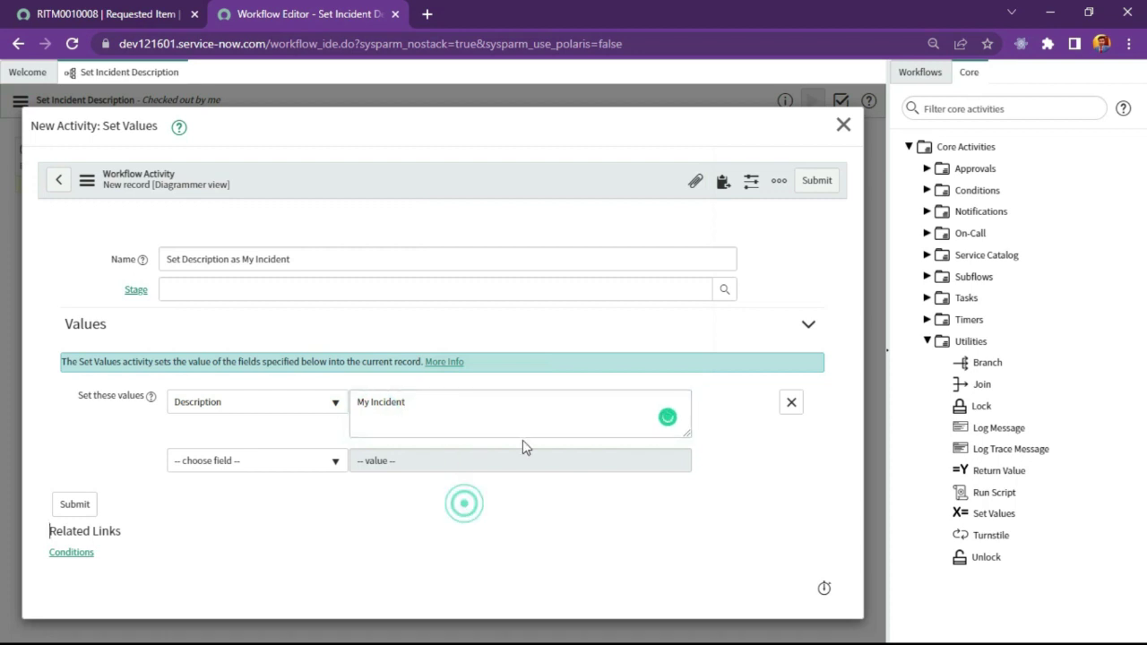
triple_click(418, 403)
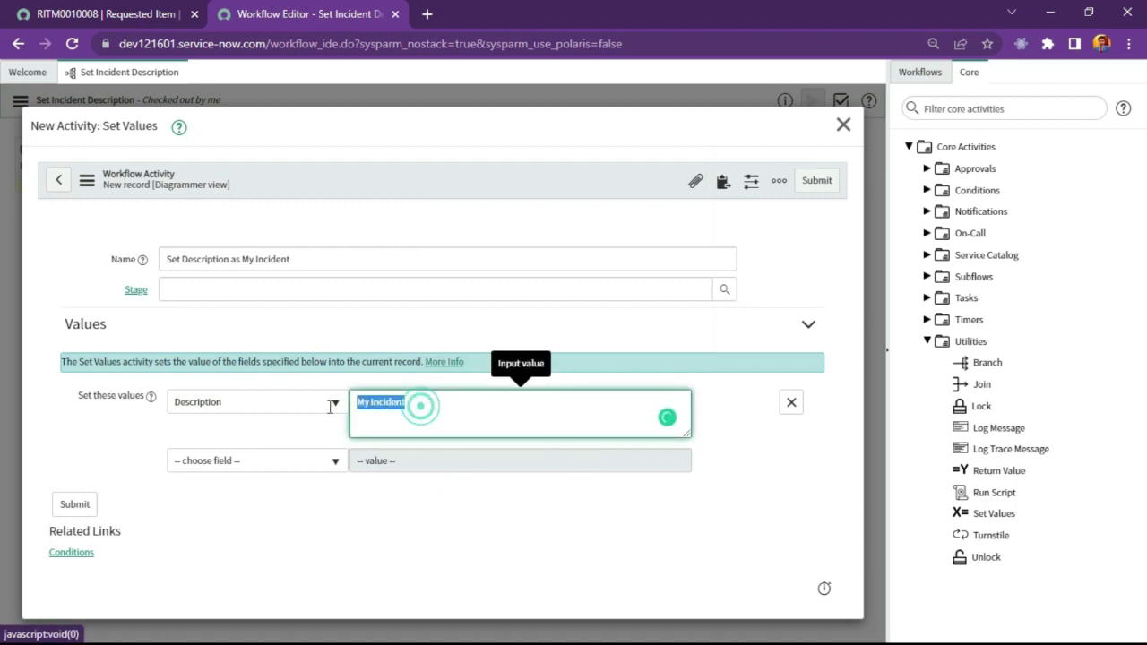
click(815, 184)
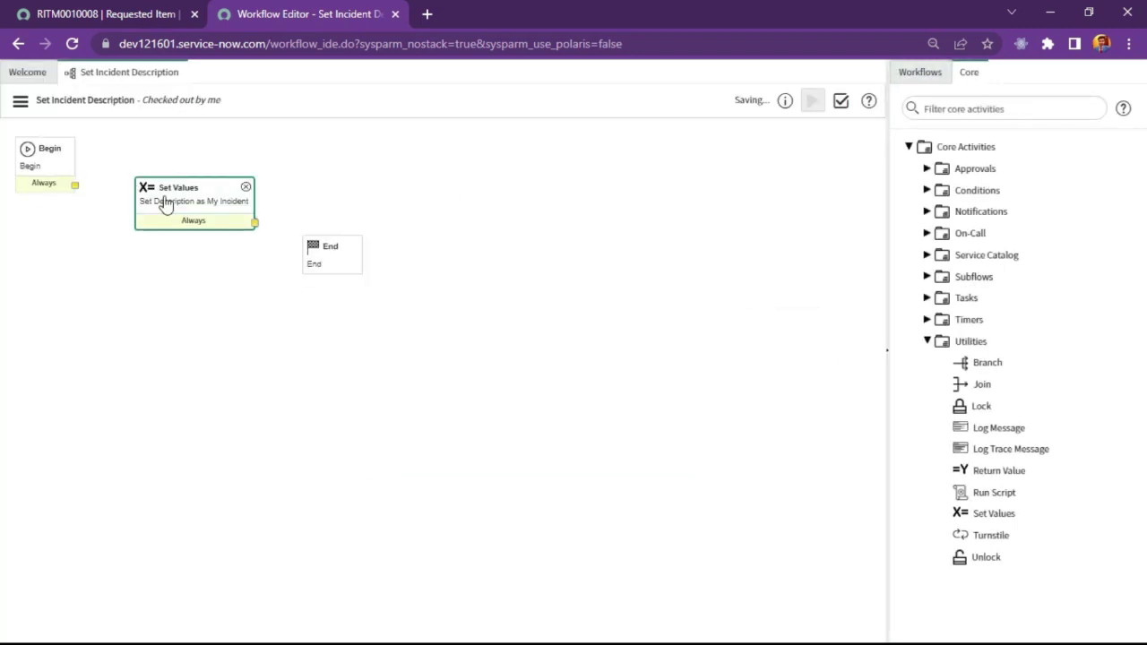
Step: Connect Begin to the Set Values activity and Set Values to End, and publish the workflow
drag(75, 186, 153, 190)
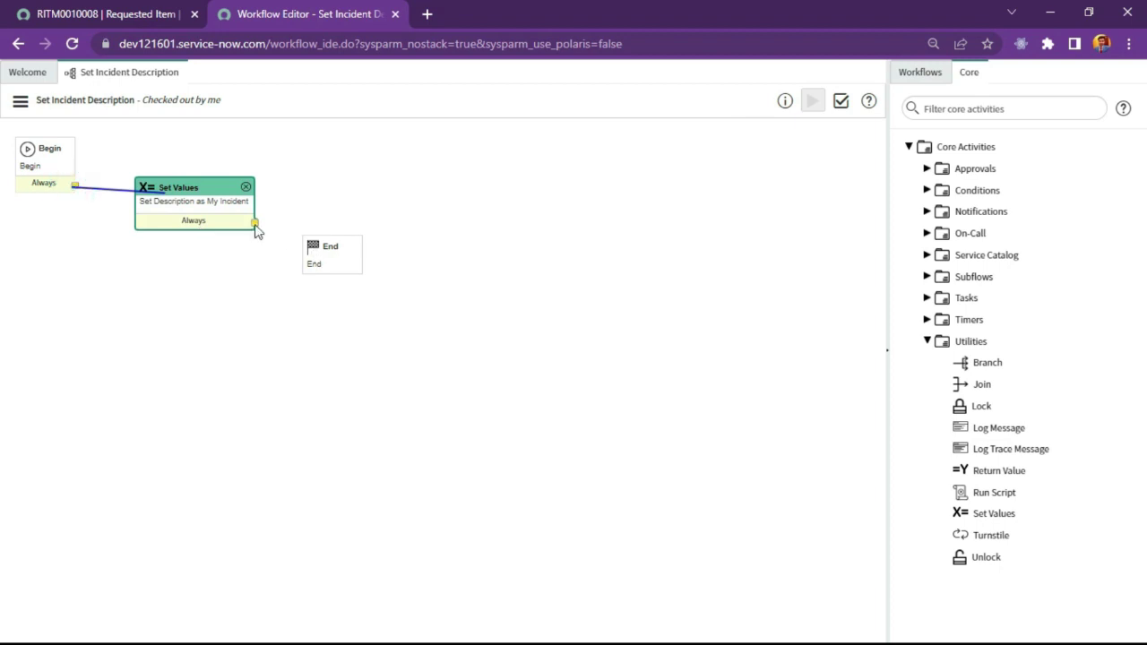
drag(255, 223, 320, 252)
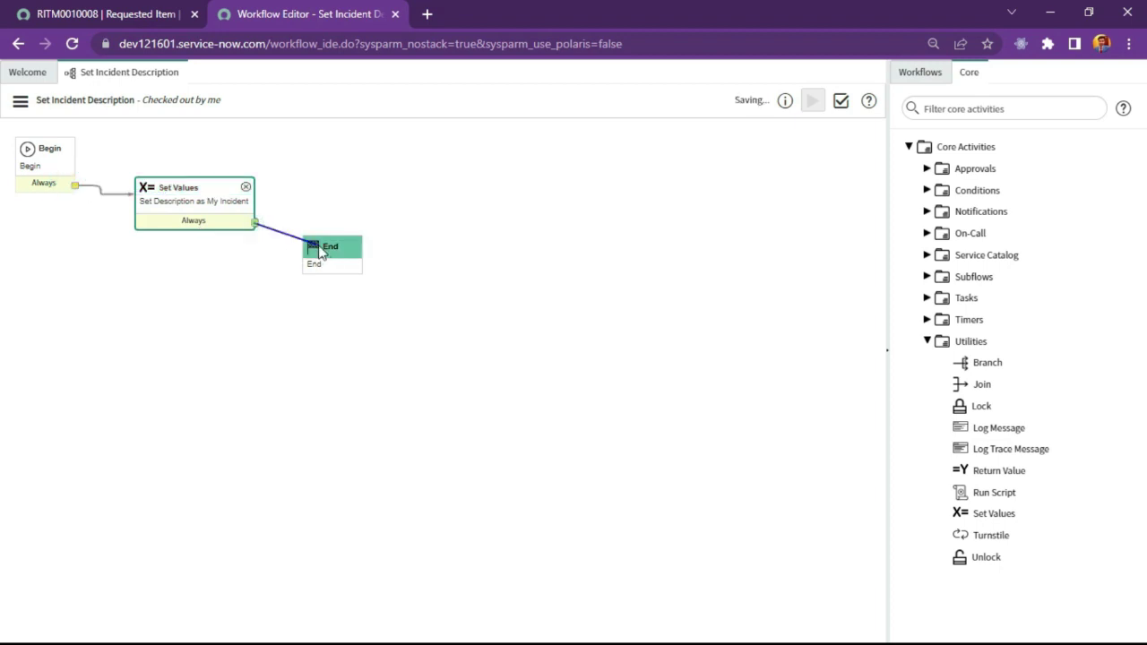
click(20, 104)
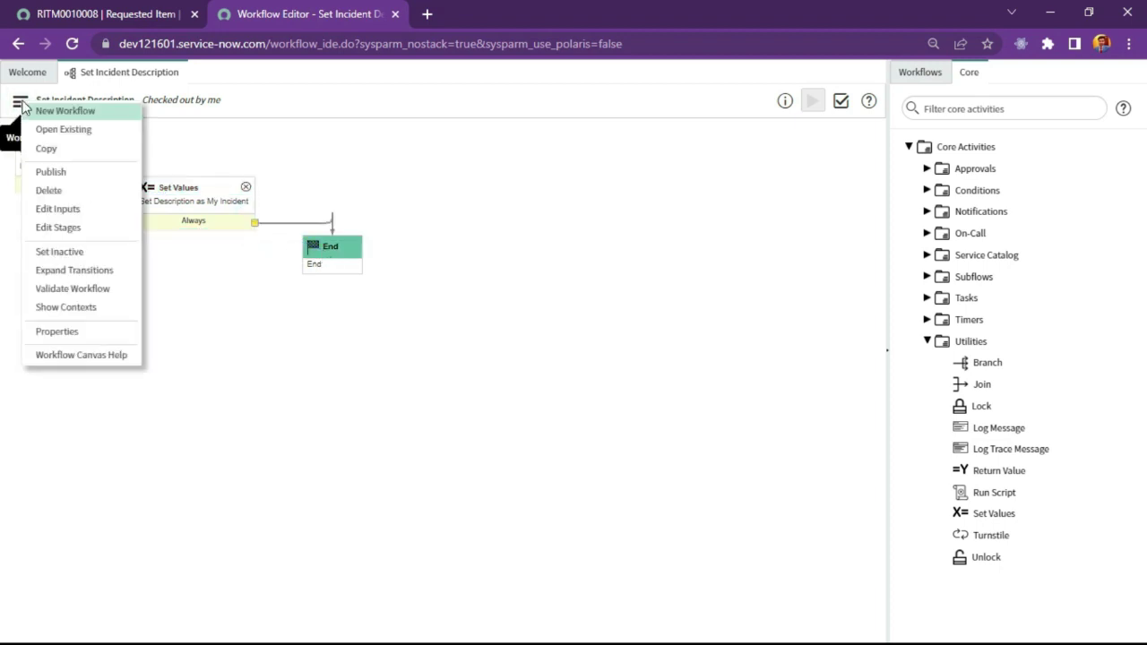
click(54, 171)
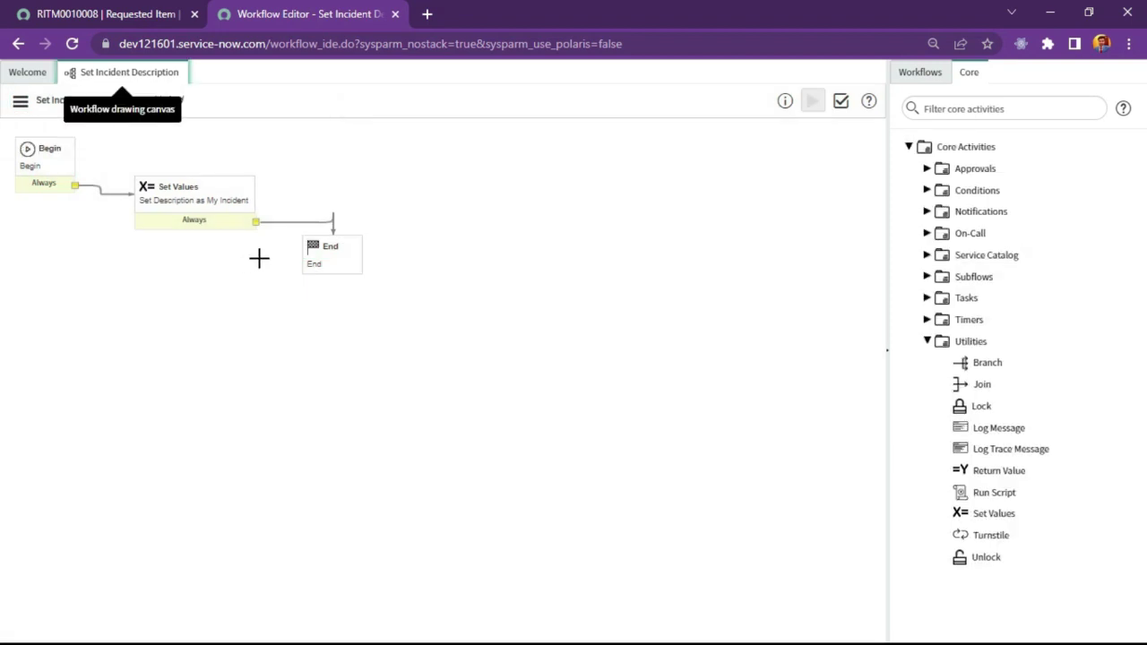
Step: Switch to the main ServiceNow page, filter the navigator for "incident" and open a new incident form
click(109, 10)
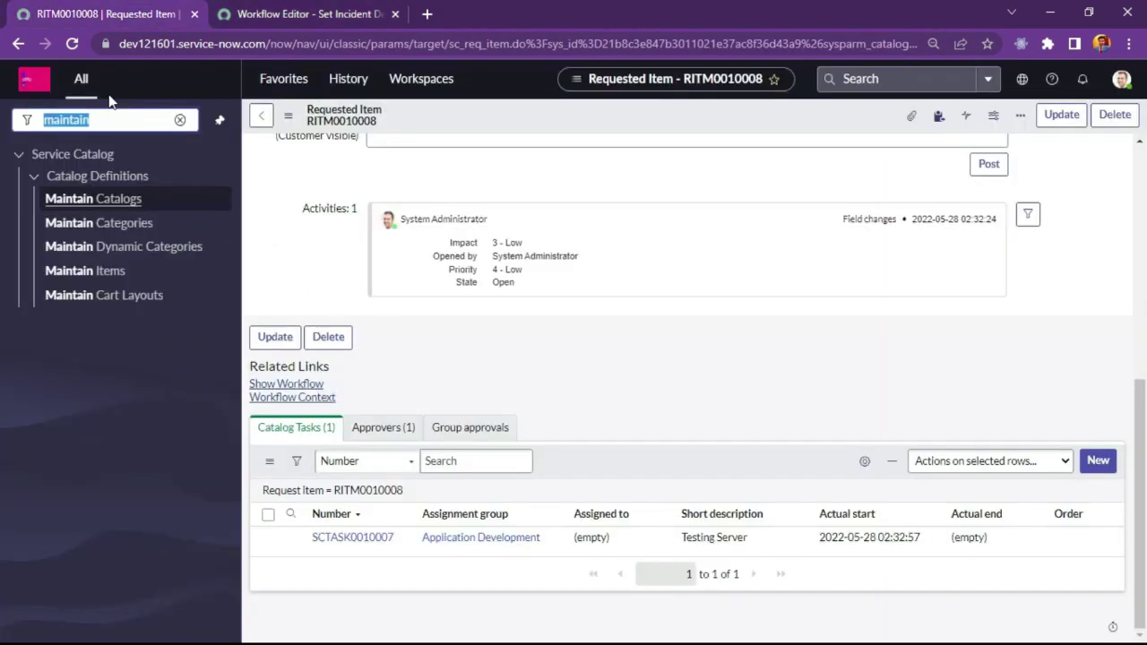
click(121, 119)
double_click(125, 123)
text(incident)
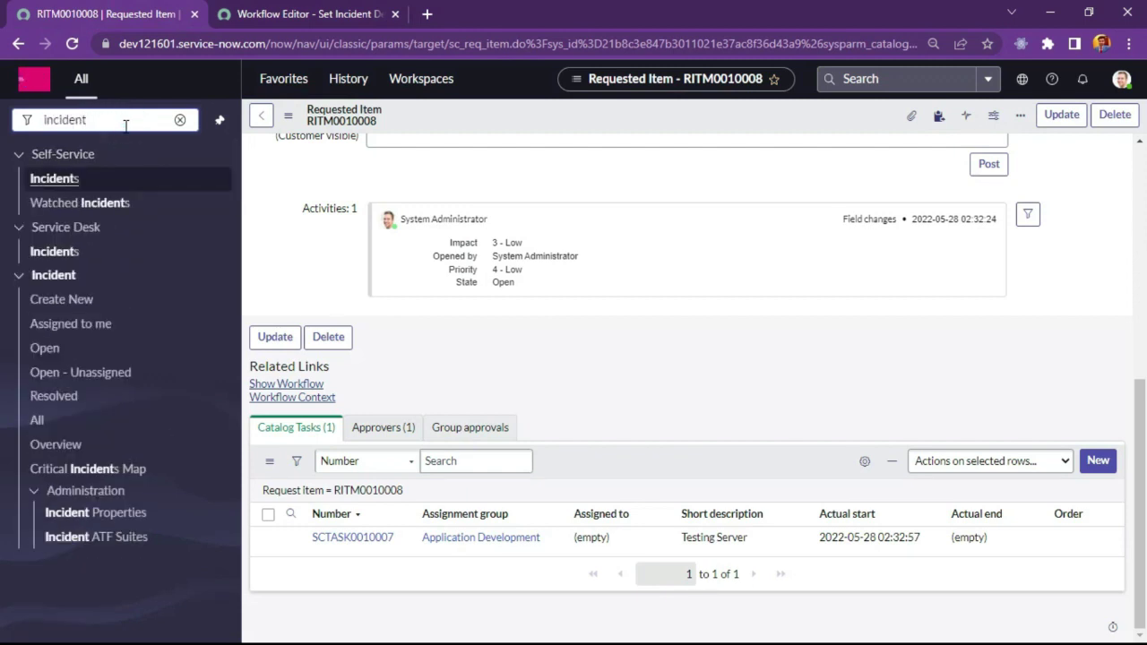
click(63, 303)
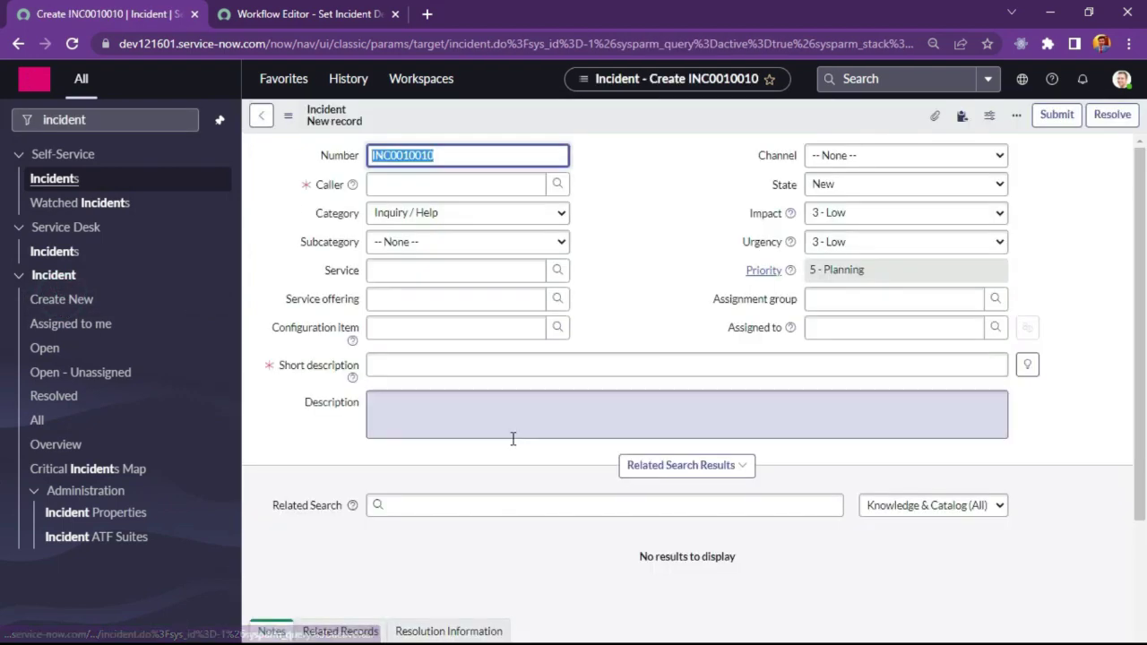
Step: Choose the first listed user as caller, set the short description to "Testing" and save the incident
click(554, 184)
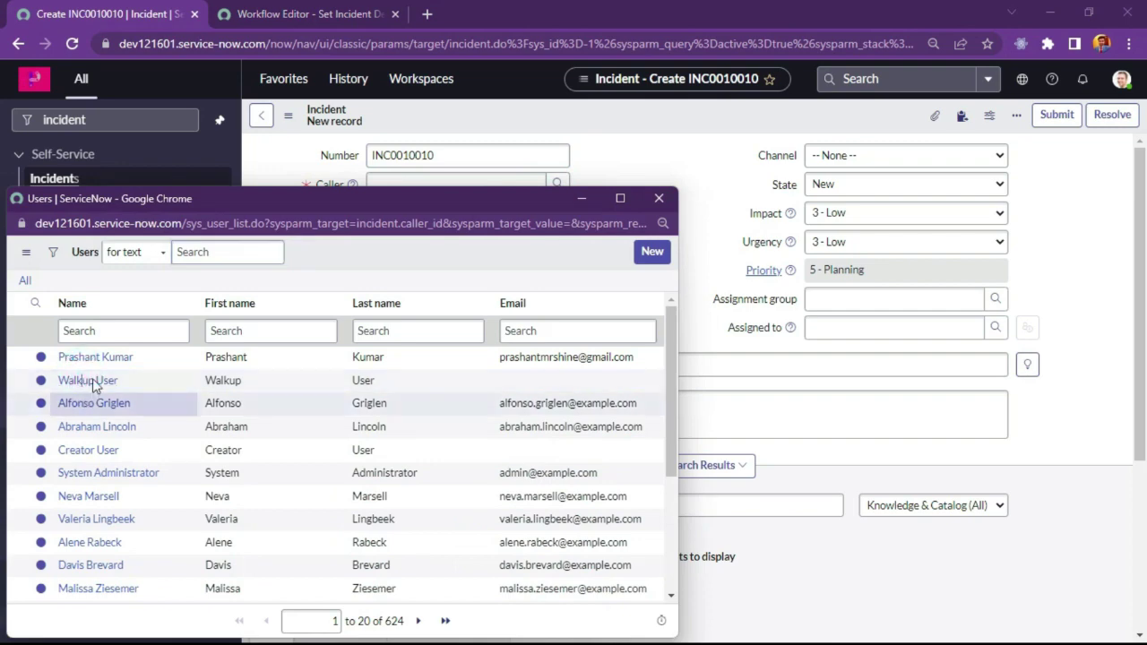
click(95, 357)
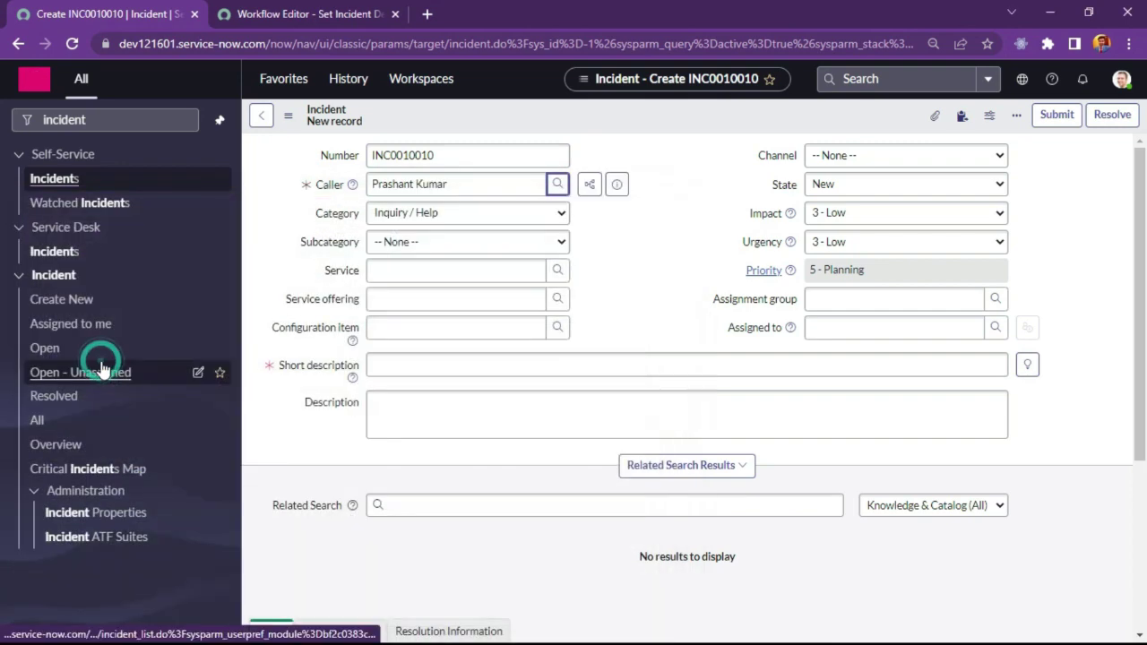
click(397, 366)
text(Testing)
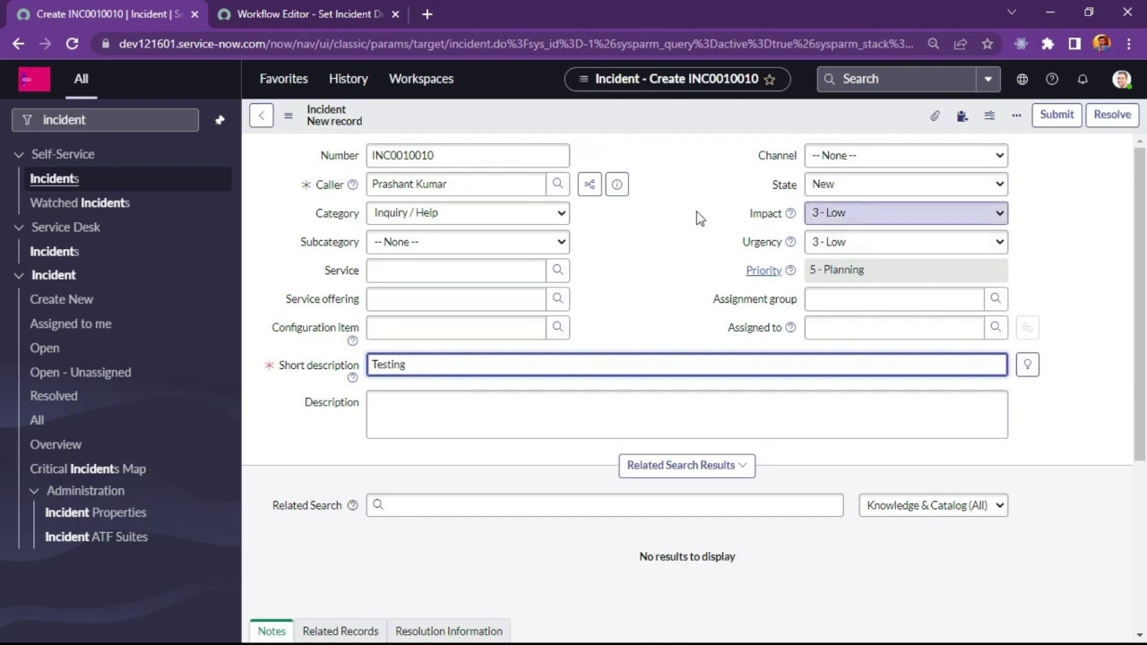
right_click(635, 120)
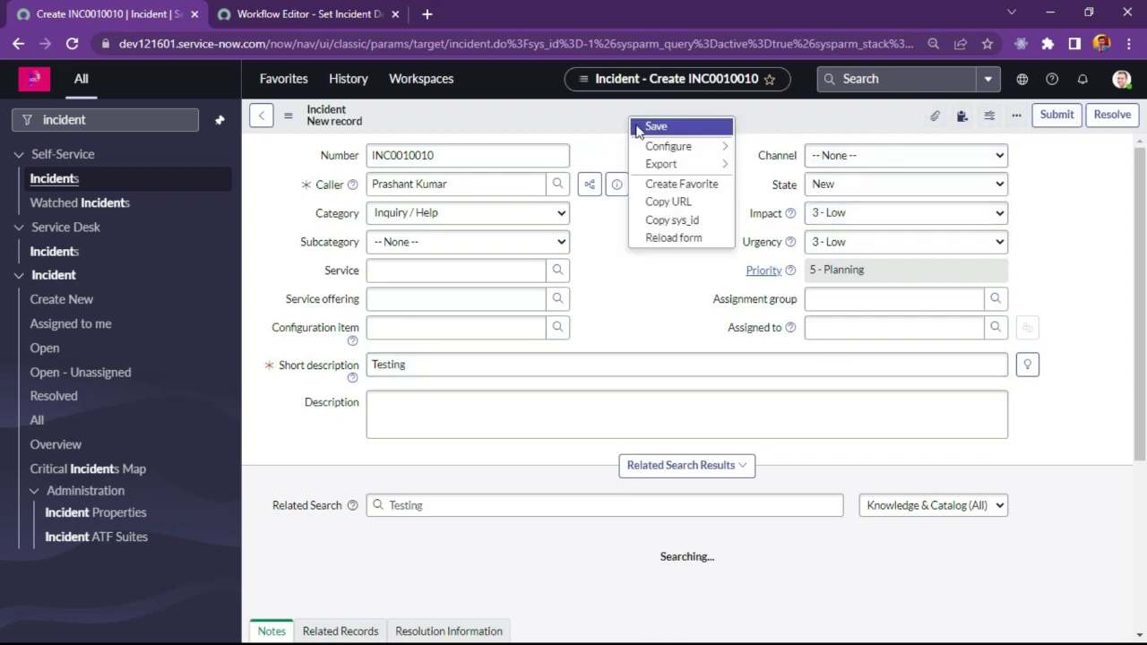
click(655, 126)
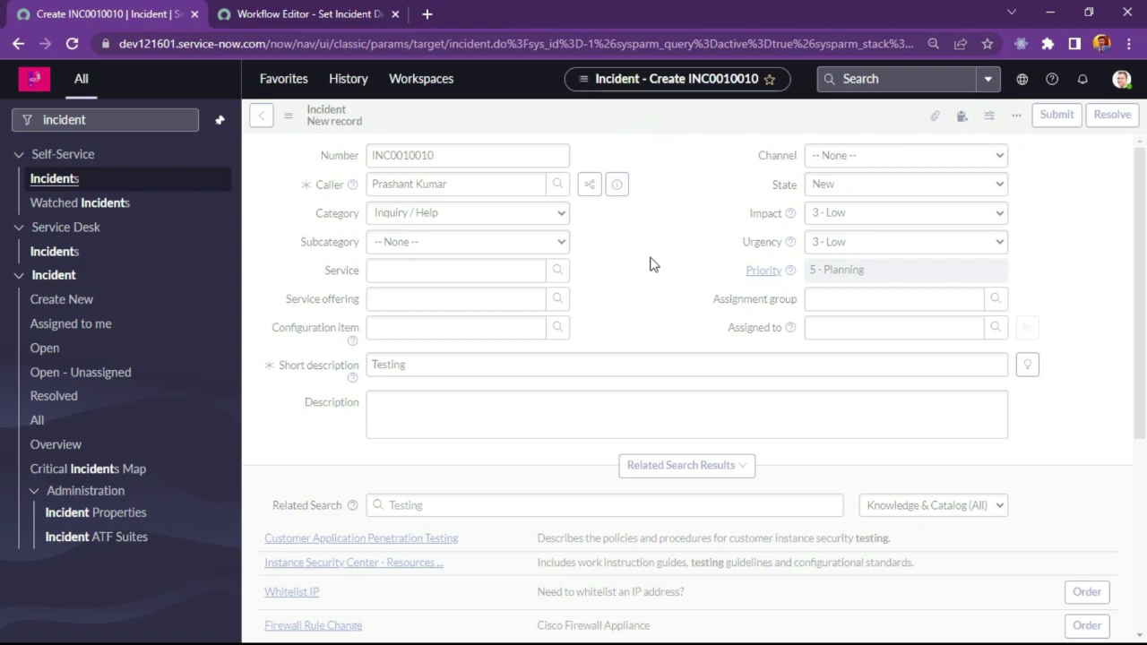
Step: Check the saved incident's Description field, activity log and related links against the published Set Incident Description workflow
triple_click(455, 403)
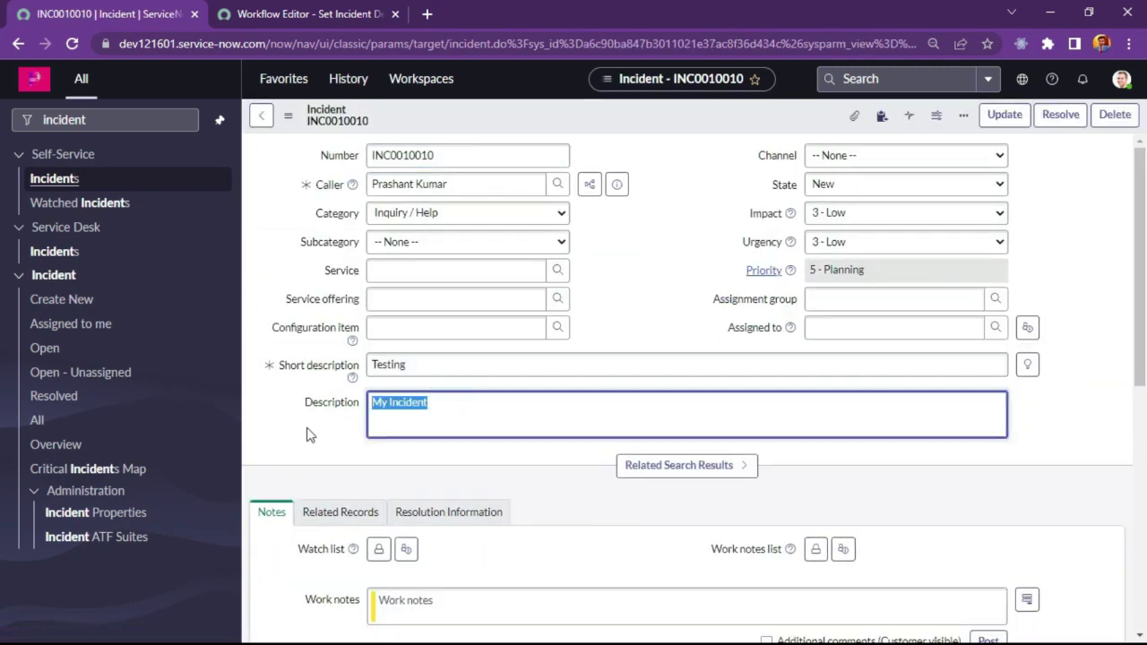
click(306, 427)
scroll(363, 407, down, 5)
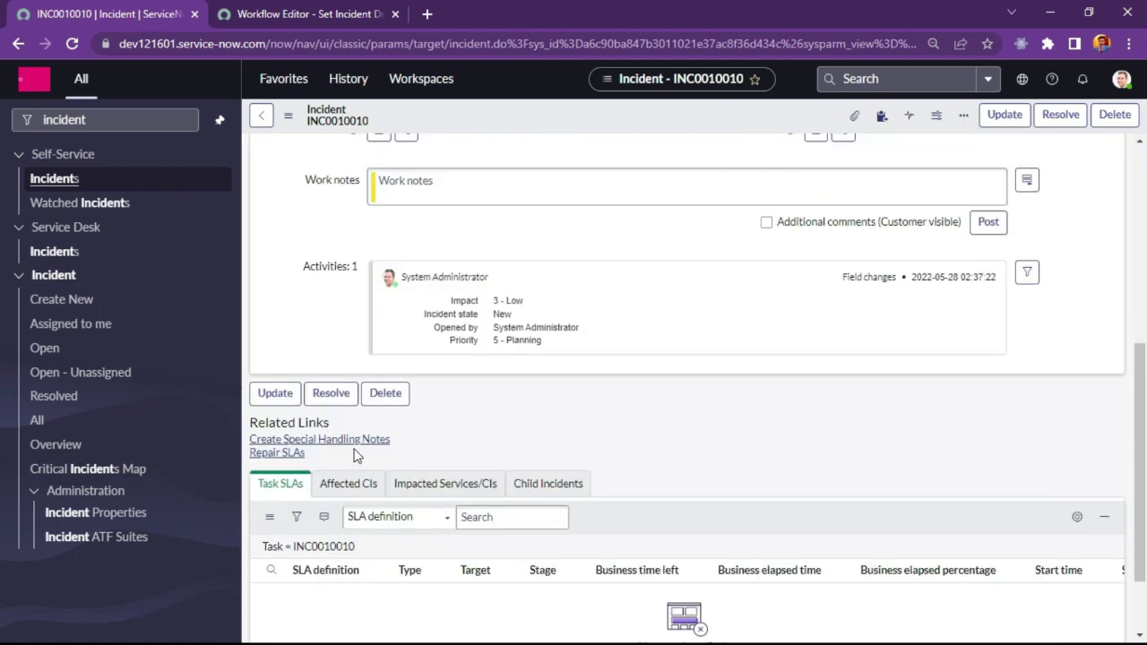
scroll(415, 395, up, 5)
click(422, 403)
triple_click(442, 402)
click(649, 276)
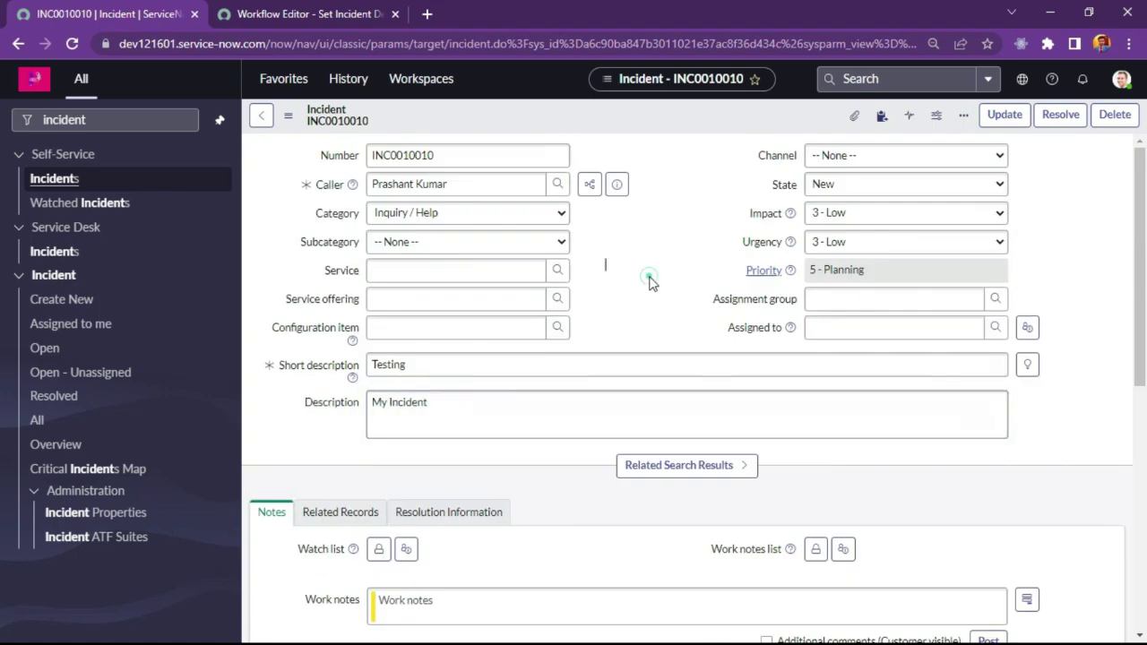
triple_click(487, 410)
key(ctrl+Tab)
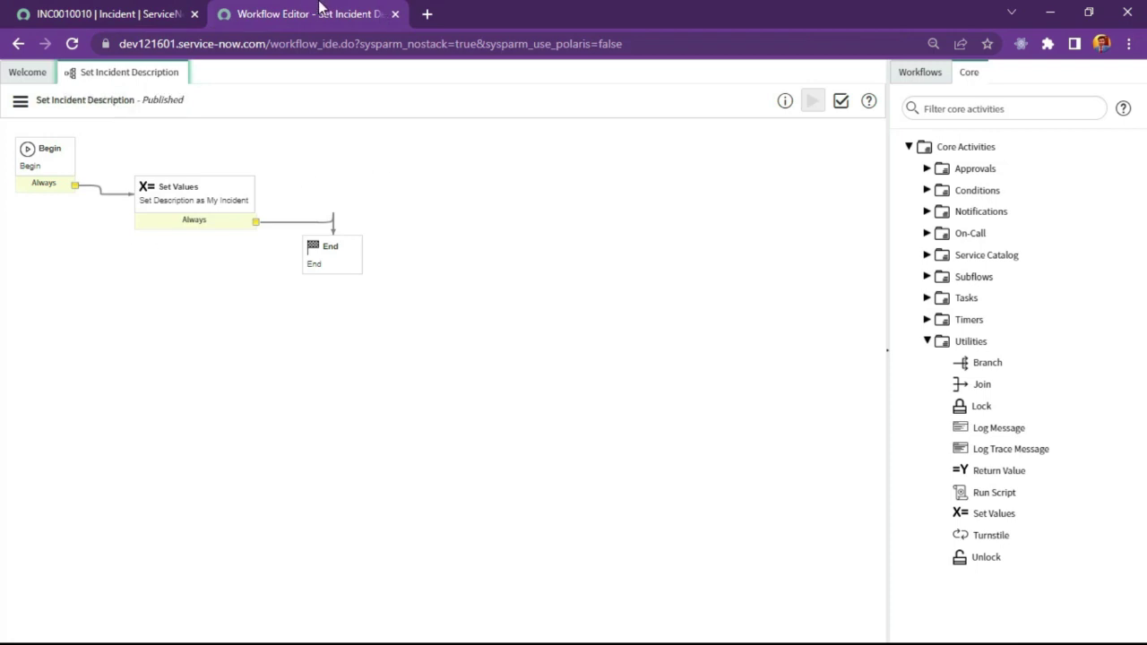
click(125, 9)
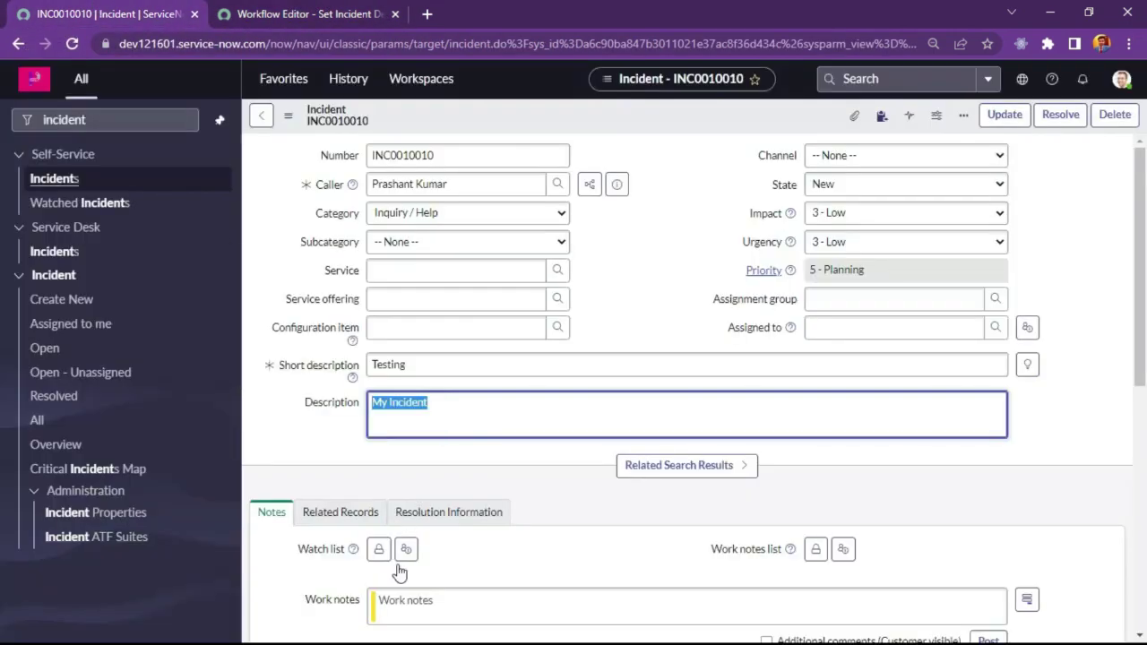
scroll(507, 464, down, 3)
scroll(478, 502, up, 3)
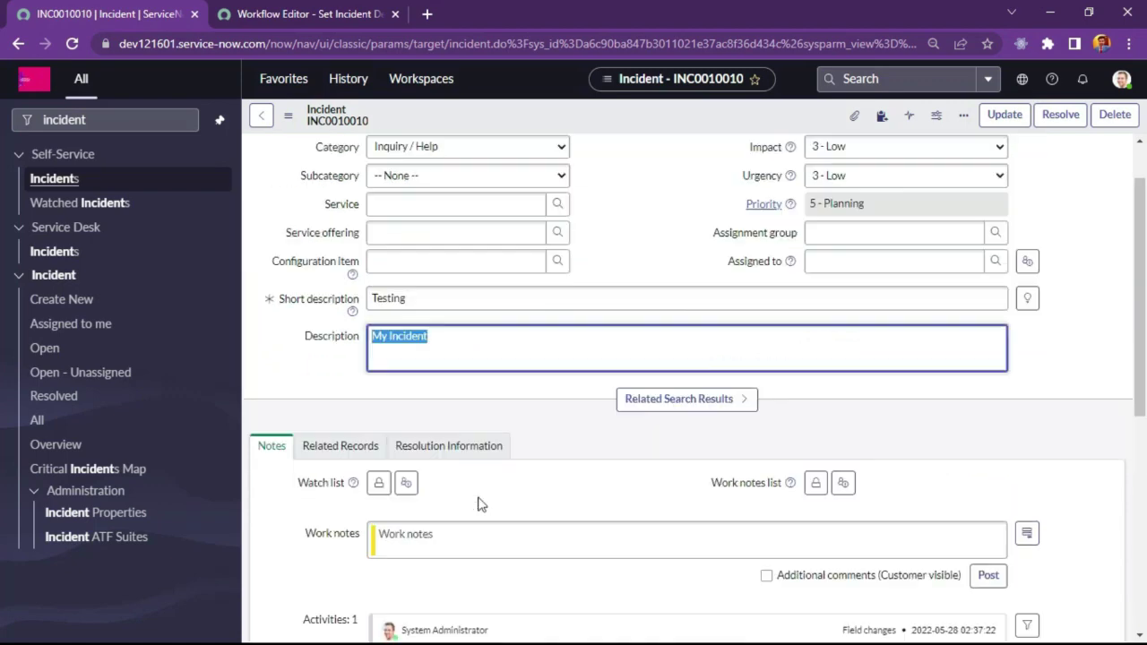